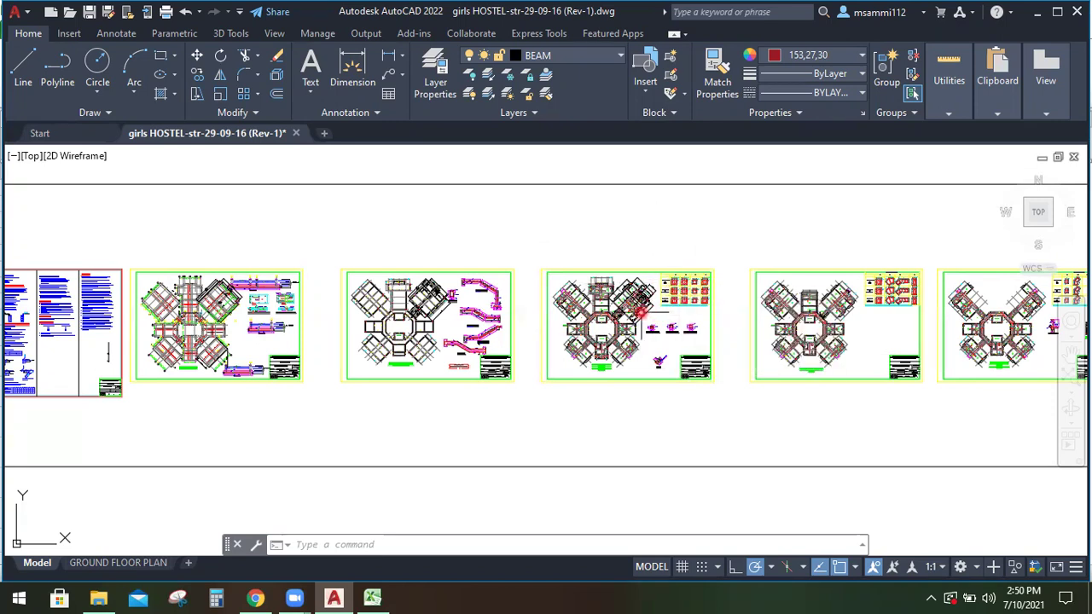
# Examine the reinforcement of the corner slab panel near grid 16 on the Slab Over Ground Floor plan
pyautogui.scroll(3, 641, 312)
pyautogui.scroll(2, 641, 312)
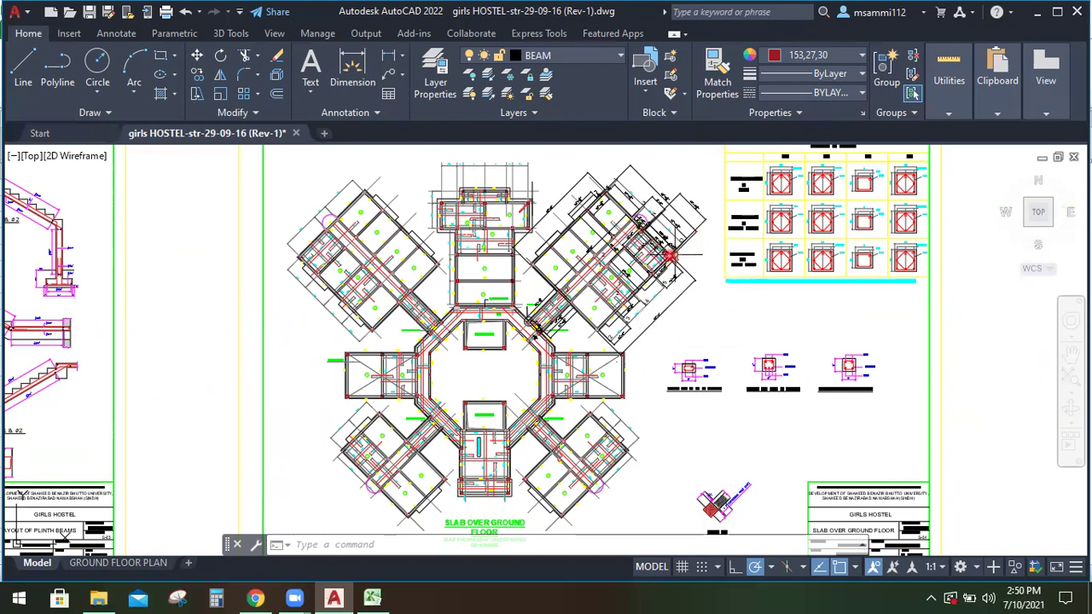
pyautogui.scroll(2, 636, 247)
pyautogui.scroll(5, 658, 243)
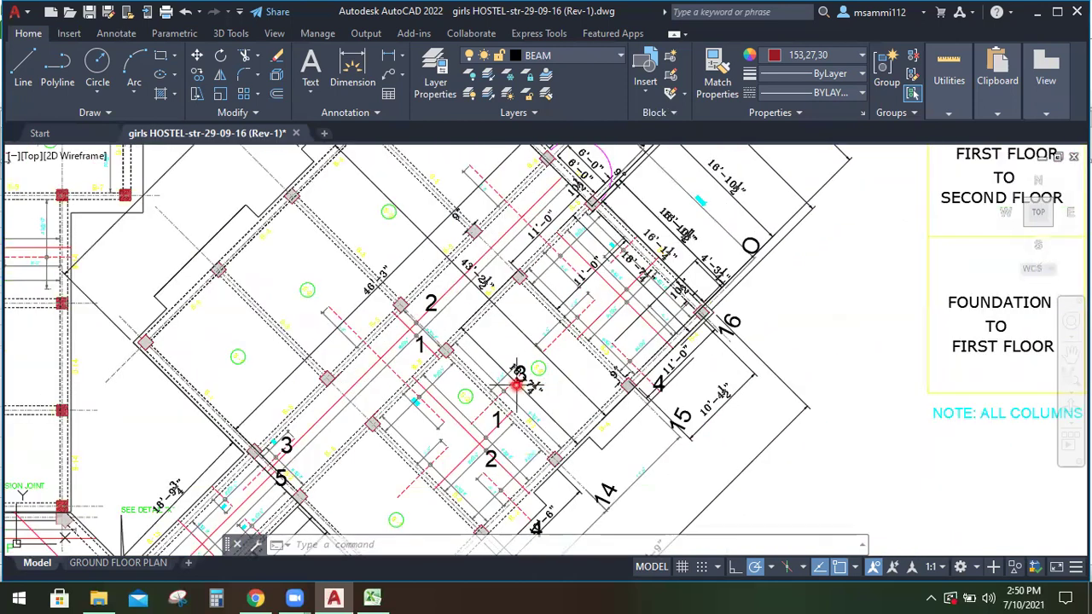
pyautogui.scroll(-3, 517, 380)
pyautogui.scroll(2, 517, 384)
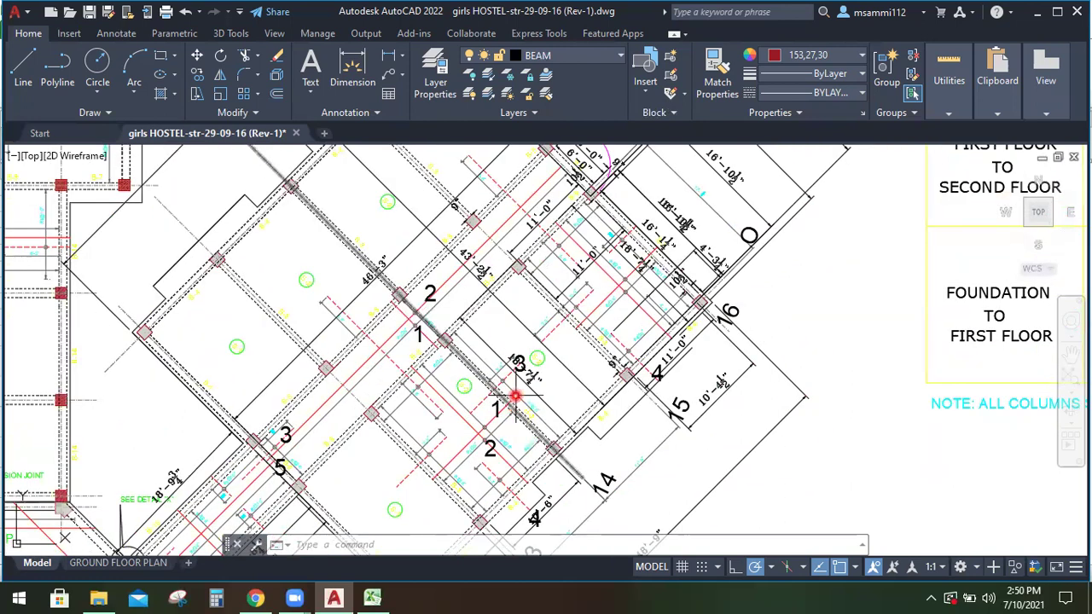
pyautogui.scroll(-2, 520, 372)
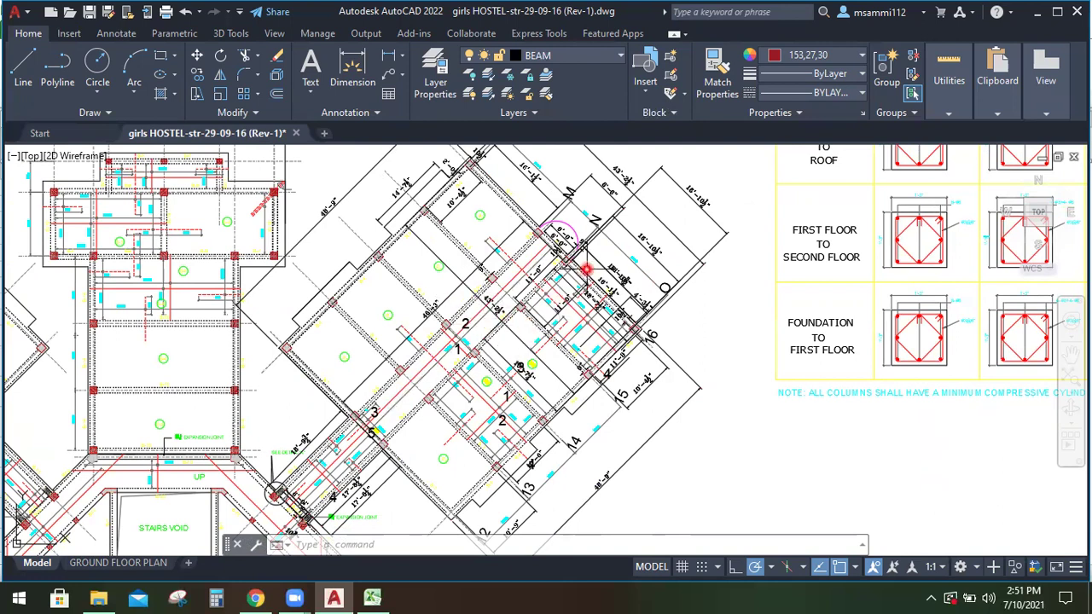
pyautogui.scroll(4, 554, 297)
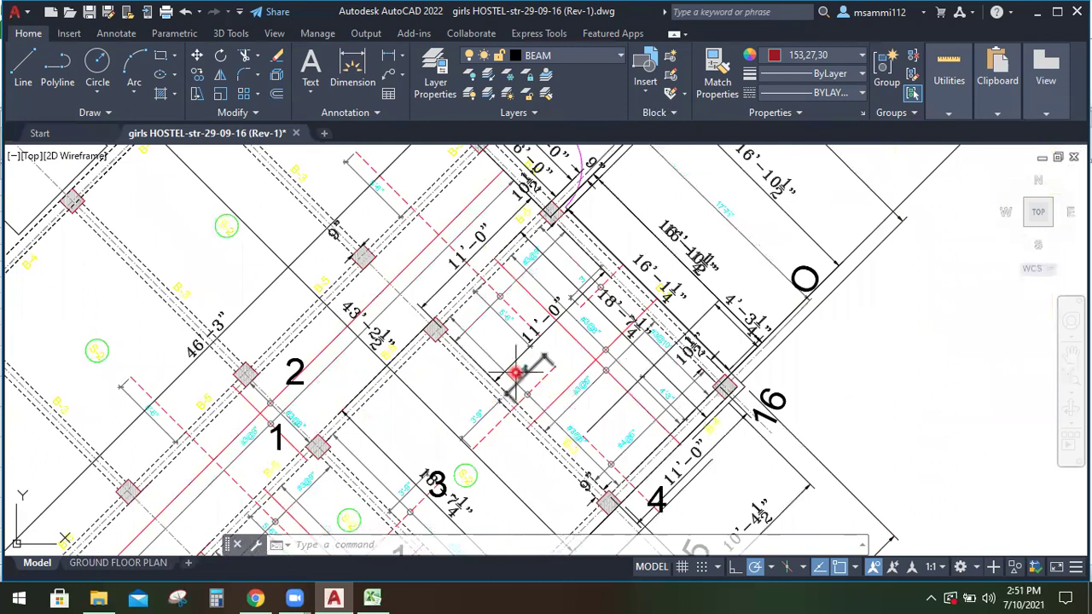
pyautogui.scroll(2, 682, 287)
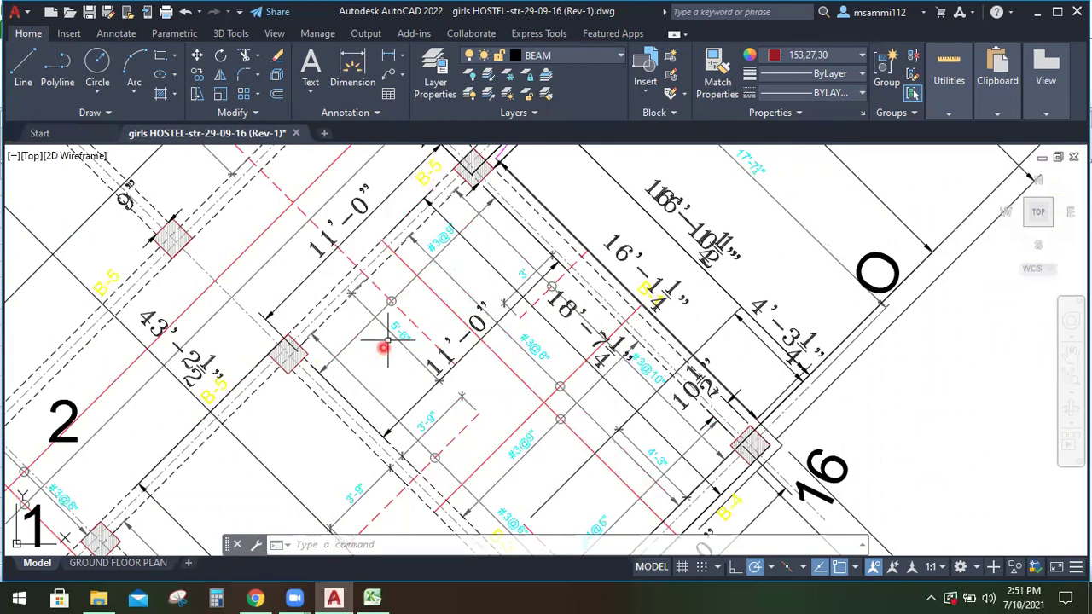
# Switch to the Excel workbook and review the SLAB BBS 1 header, from the project name to the prepared-by and checked-by fields
pyautogui.click(372, 596)
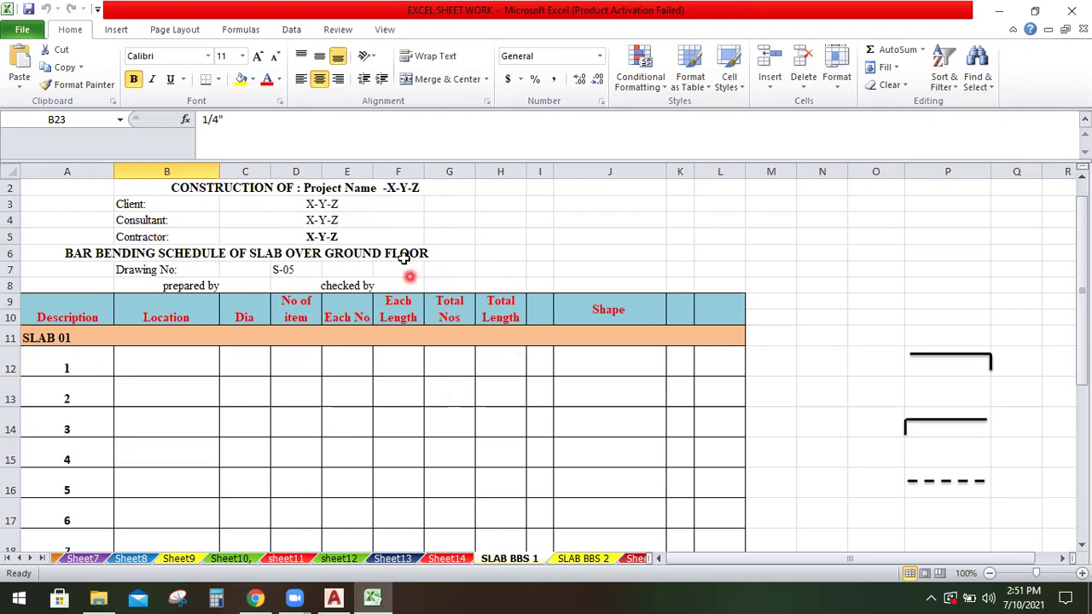
pyautogui.click(402, 195)
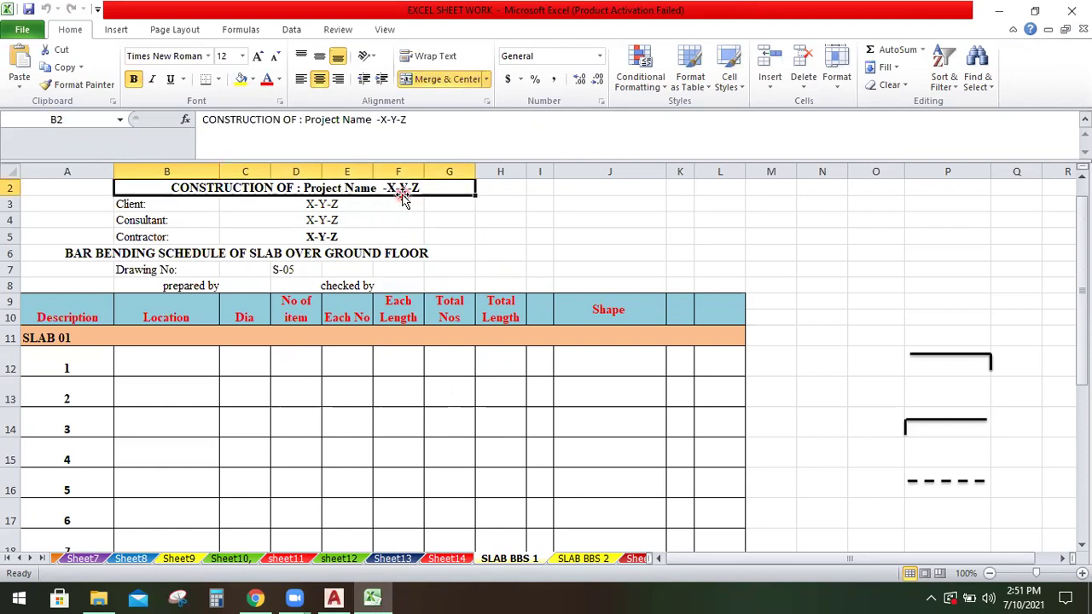
pyautogui.click(393, 207)
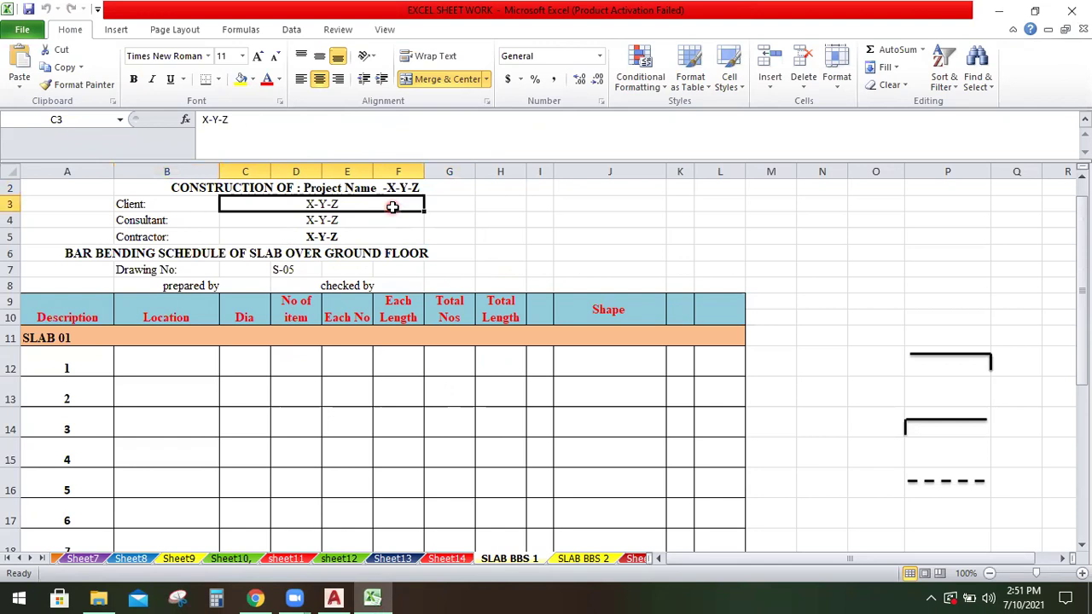
pyautogui.click(381, 223)
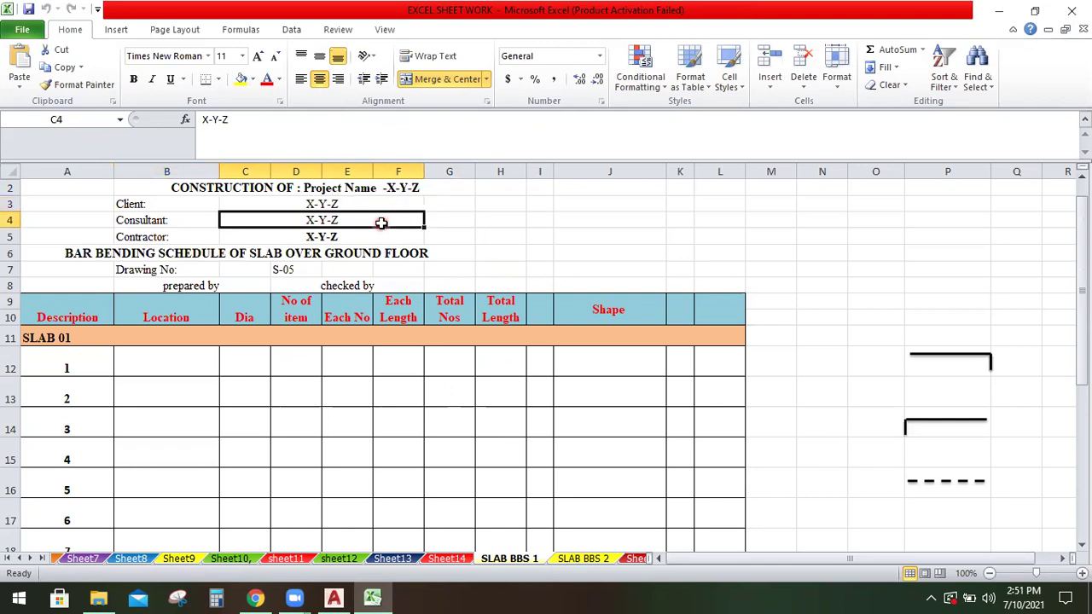
pyautogui.click(379, 238)
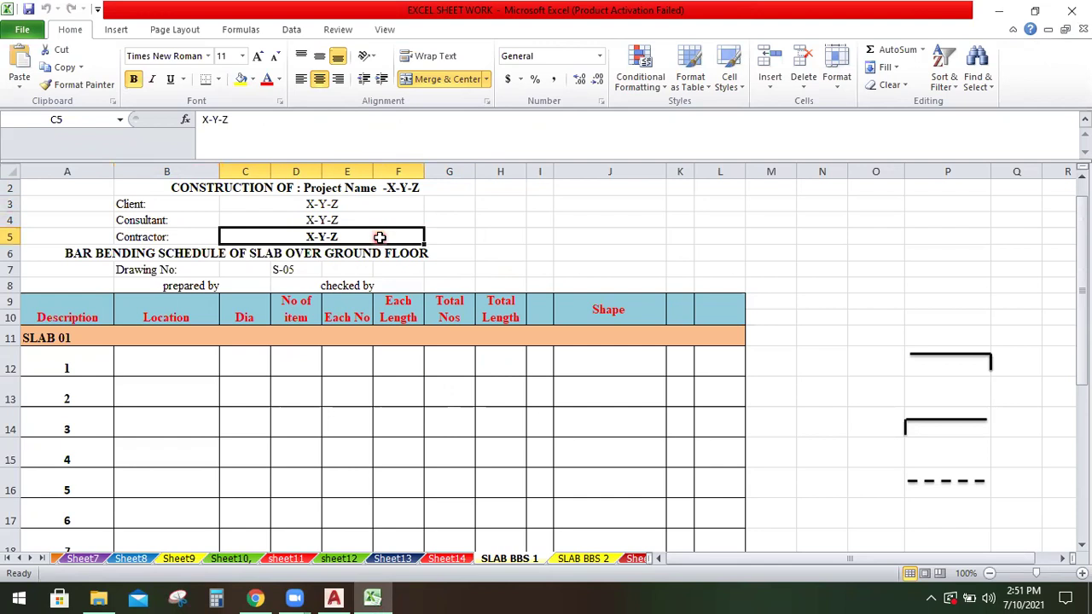
pyautogui.click(380, 247)
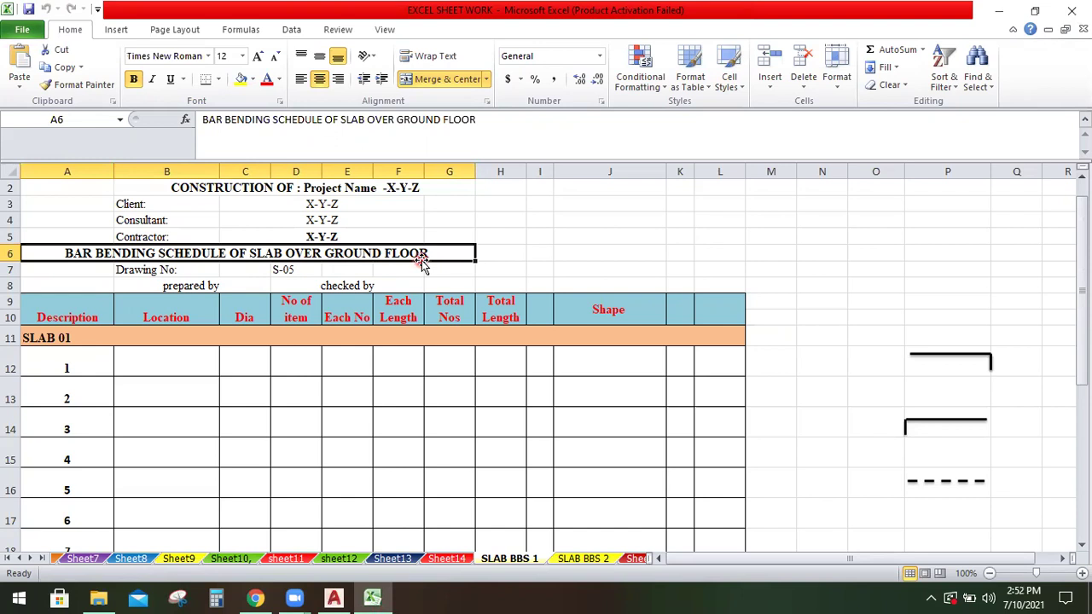
pyautogui.click(211, 270)
pyautogui.click(257, 269)
pyautogui.click(297, 270)
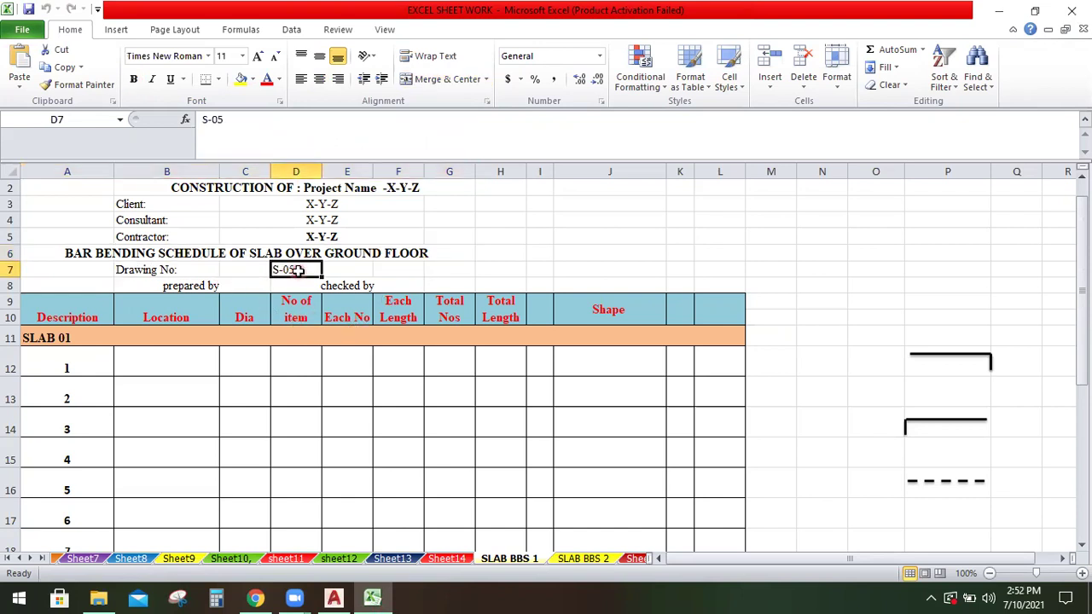
pyautogui.click(237, 286)
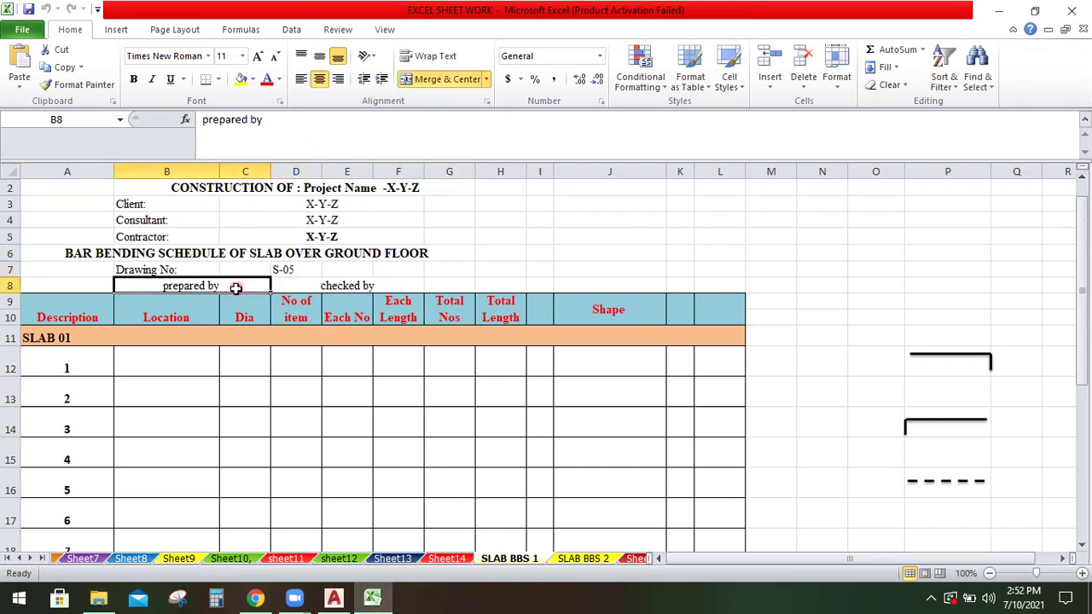
pyautogui.click(333, 286)
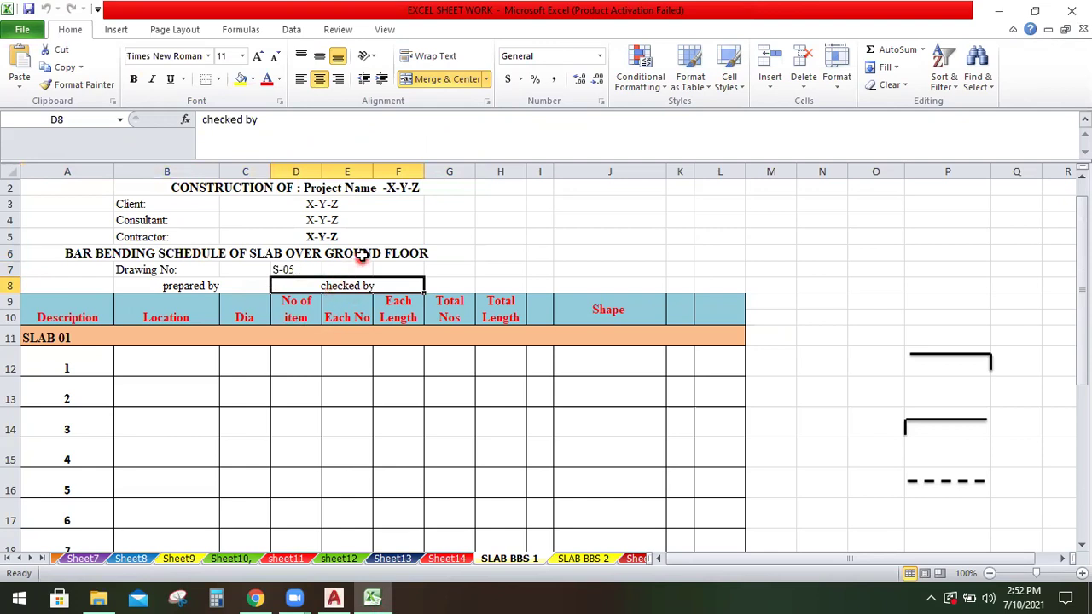
# Review the bar bending schedule's column headings from Description to Shape and the SLAB 01 section row
pyautogui.click(86, 302)
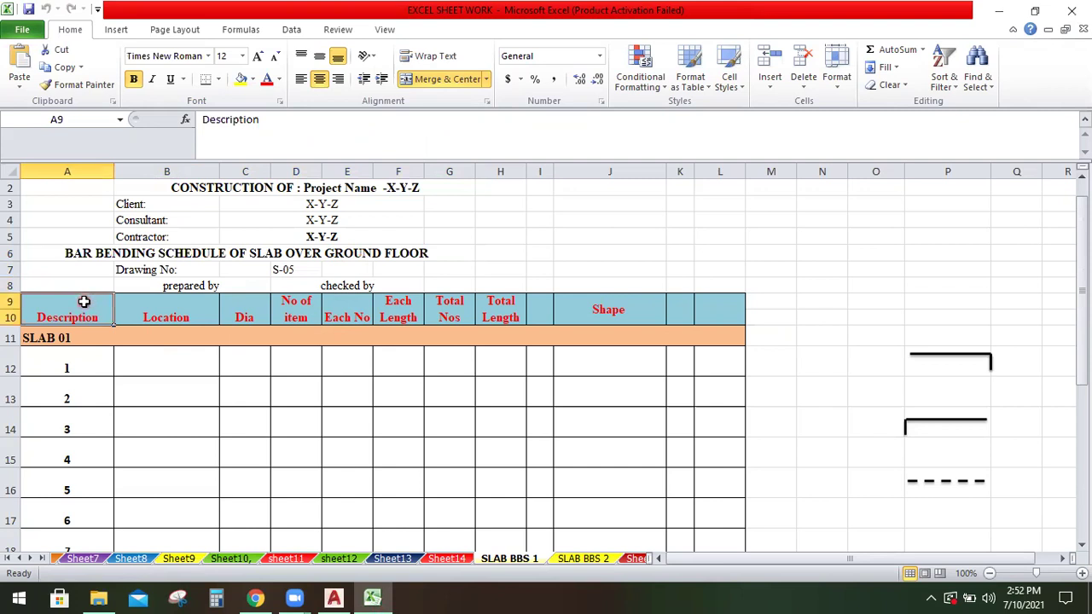
pyautogui.press('Right')
pyautogui.press('Right')
pyautogui.press('Right')
pyautogui.press('Right')
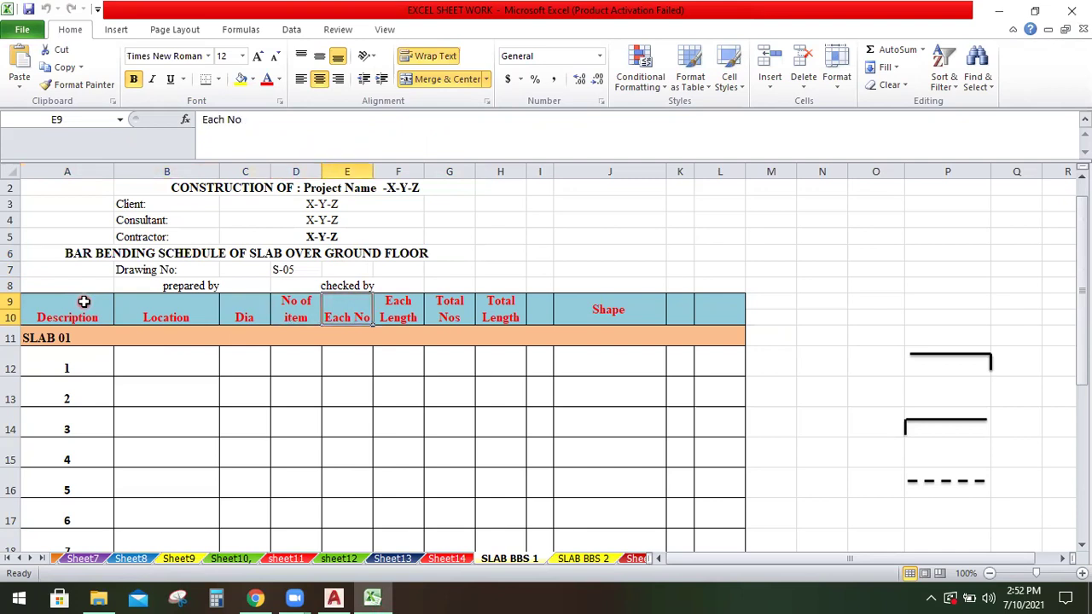
pyautogui.press('Right')
pyautogui.press('Right')
pyautogui.press('Right')
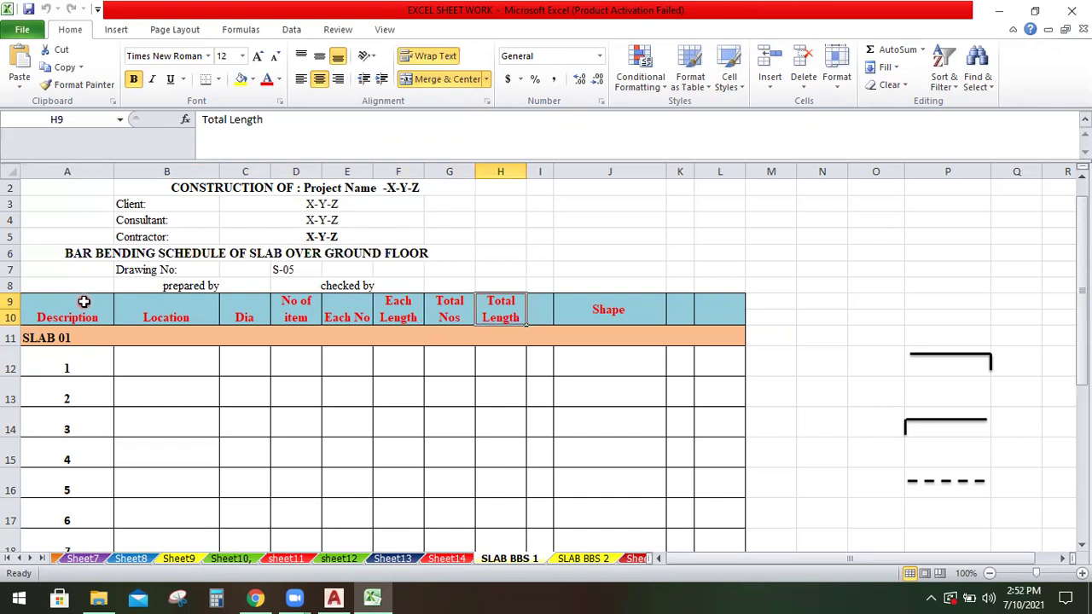
pyautogui.press('Right')
pyautogui.press('Right')
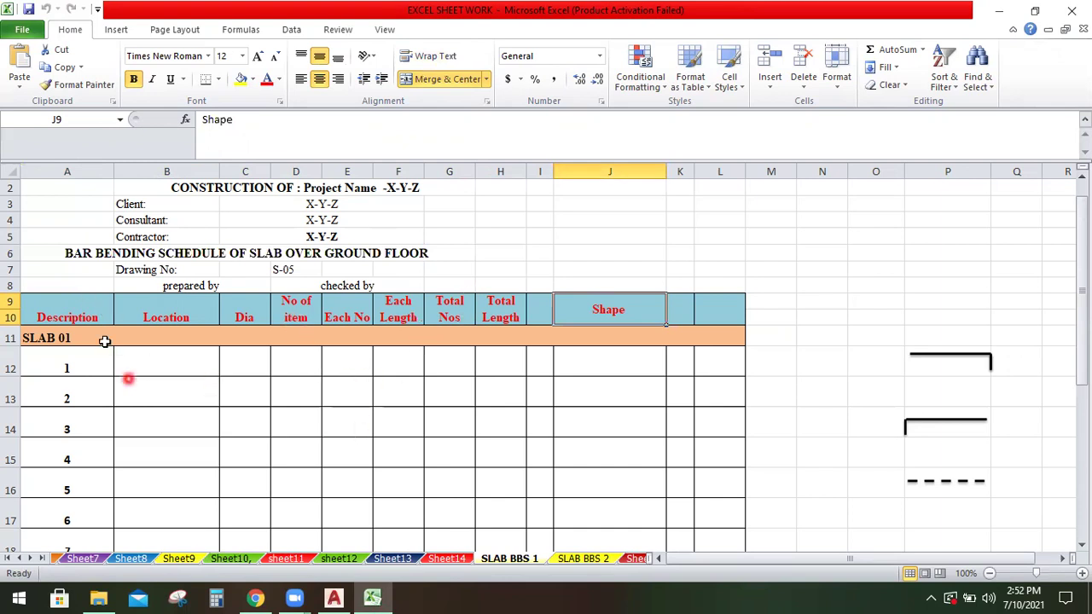
pyautogui.click(100, 337)
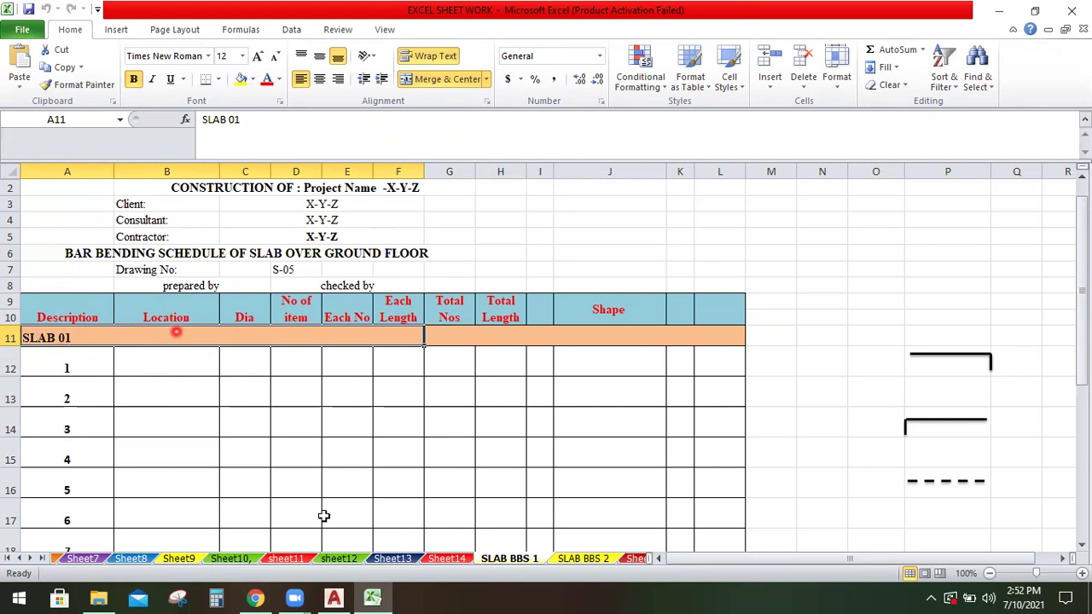
# Switch to the AutoCAD drawing and examine the bar size and spacing labels in the slab panel near grid 16
pyautogui.click(332, 596)
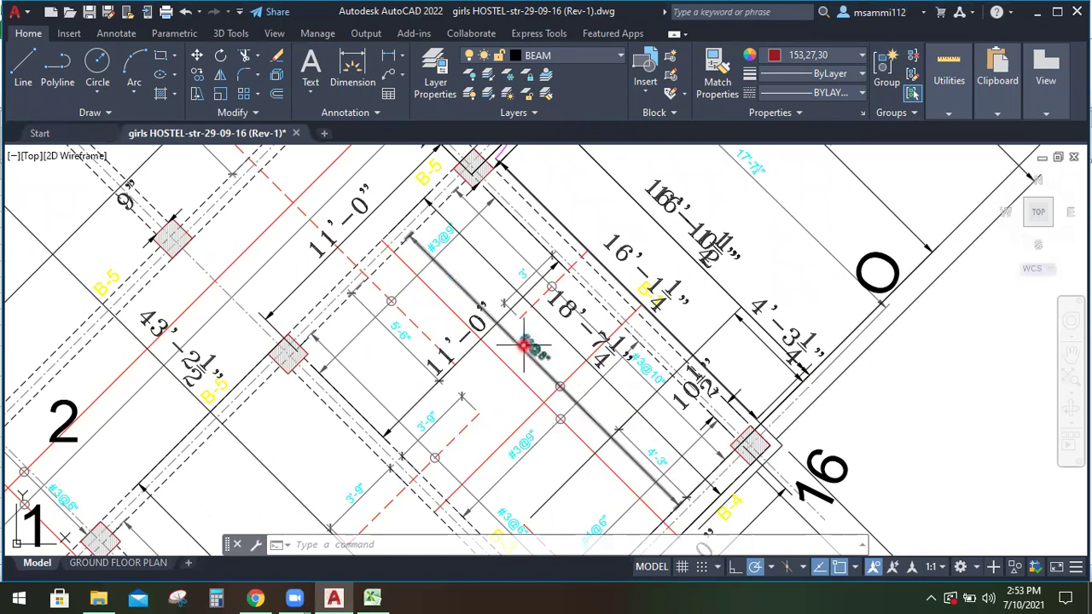
pyautogui.scroll(4, 522, 339)
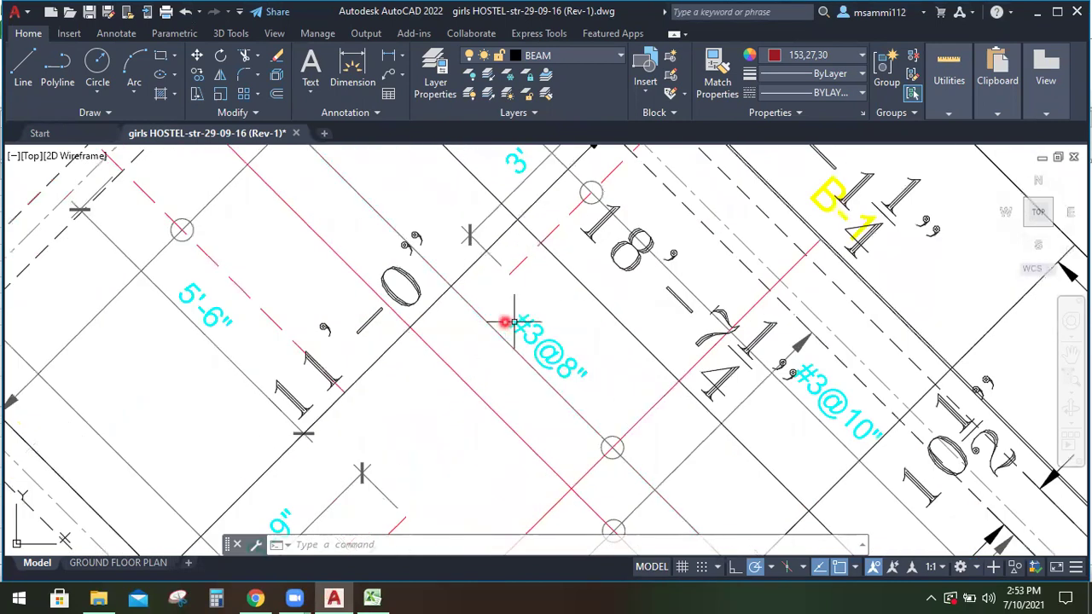
pyautogui.scroll(-4, 559, 375)
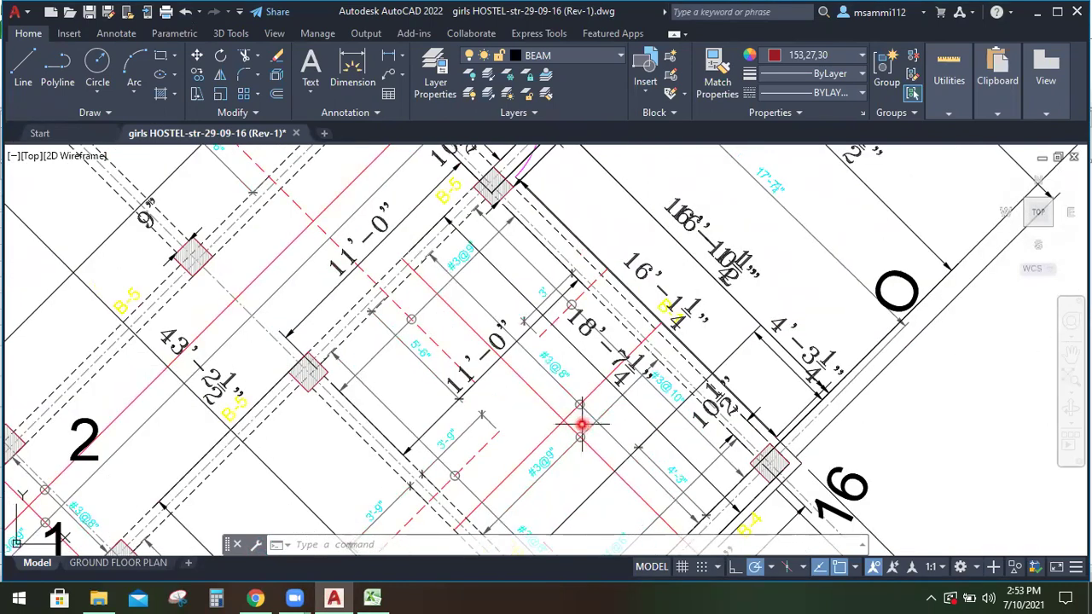
pyautogui.scroll(3, 433, 266)
pyautogui.scroll(-5, 415, 228)
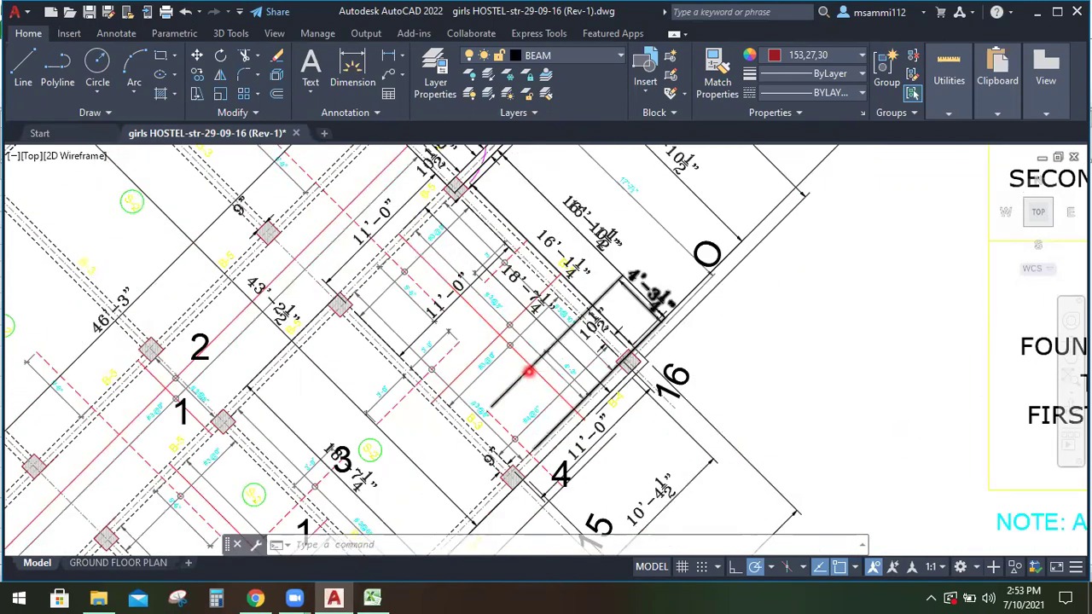
pyautogui.scroll(2, 529, 371)
pyautogui.scroll(3, 614, 429)
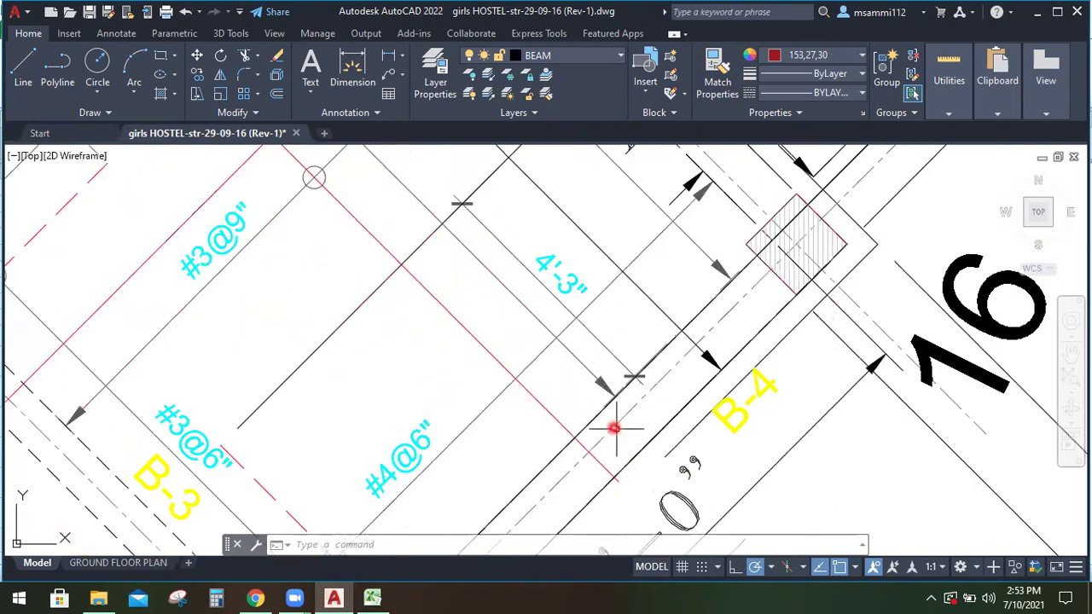
pyautogui.scroll(-4, 622, 433)
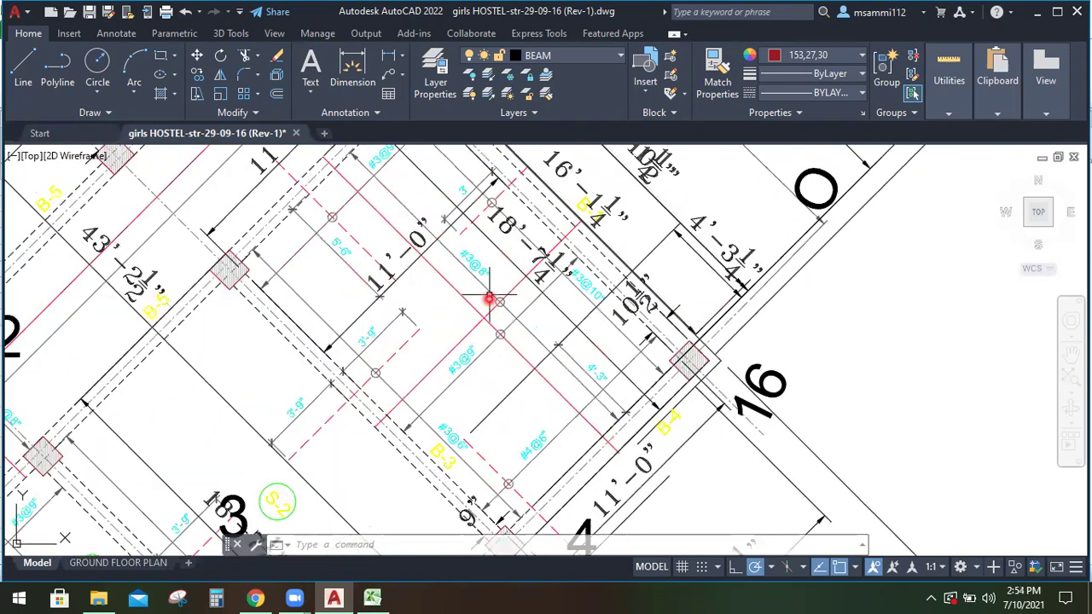
pyautogui.scroll(2, 479, 258)
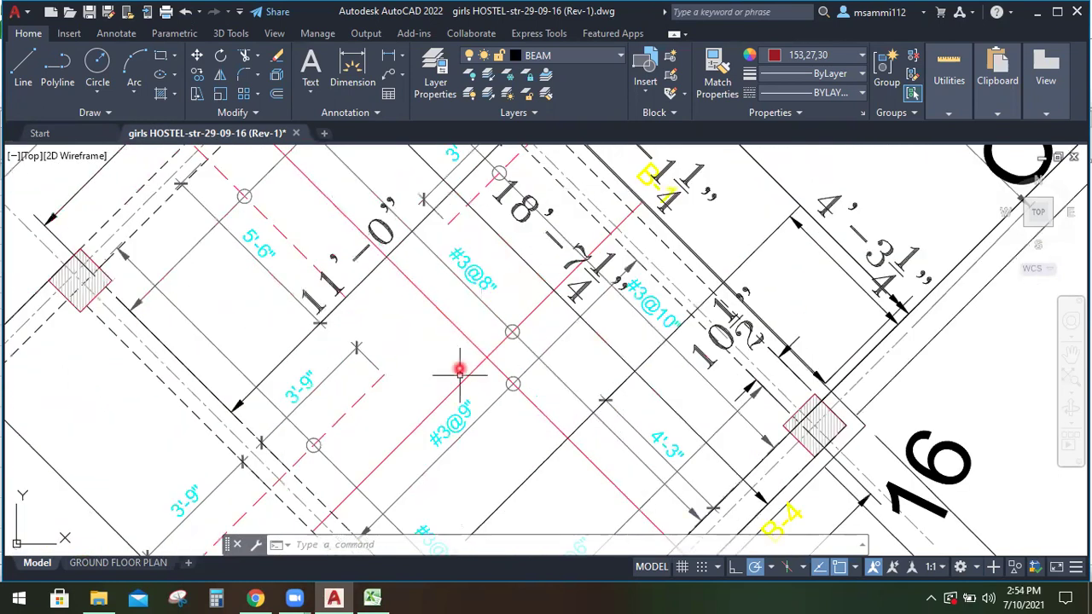
# In the Excel schedule, fill SLAB 01 row 1 with location Main bar, dia 3/8" and number of items 1
pyautogui.hotkey('alt', 'Tab')
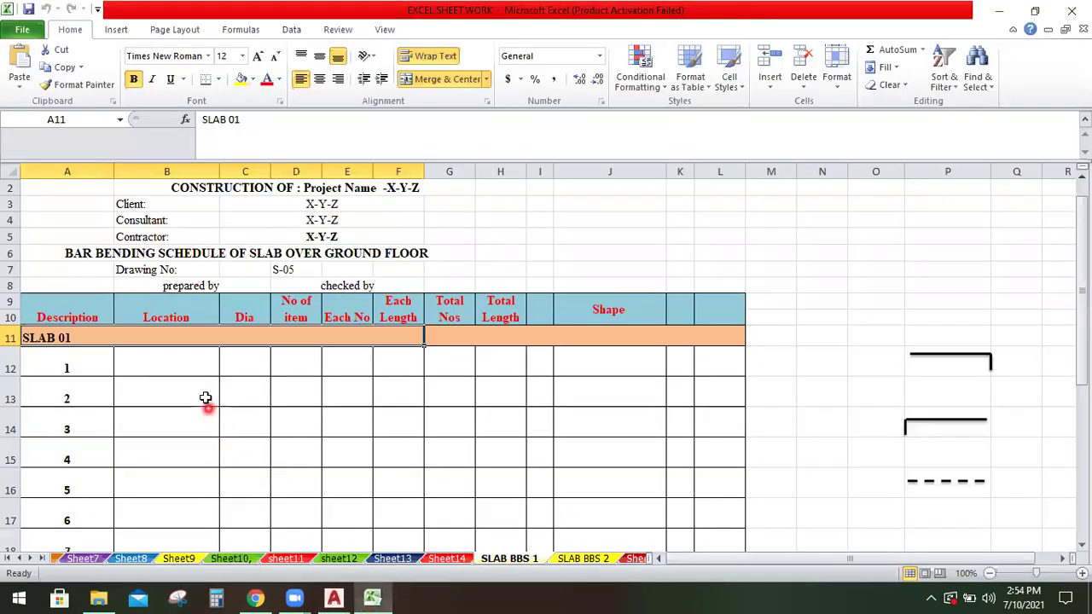
pyautogui.click(194, 369)
pyautogui.write('Main bar')
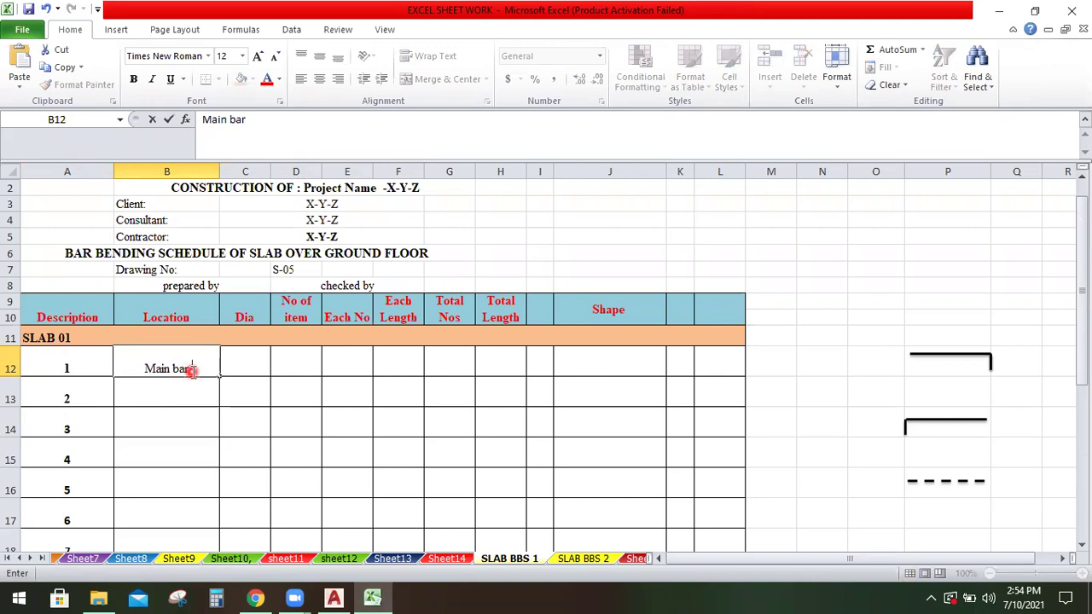
pyautogui.click(248, 357)
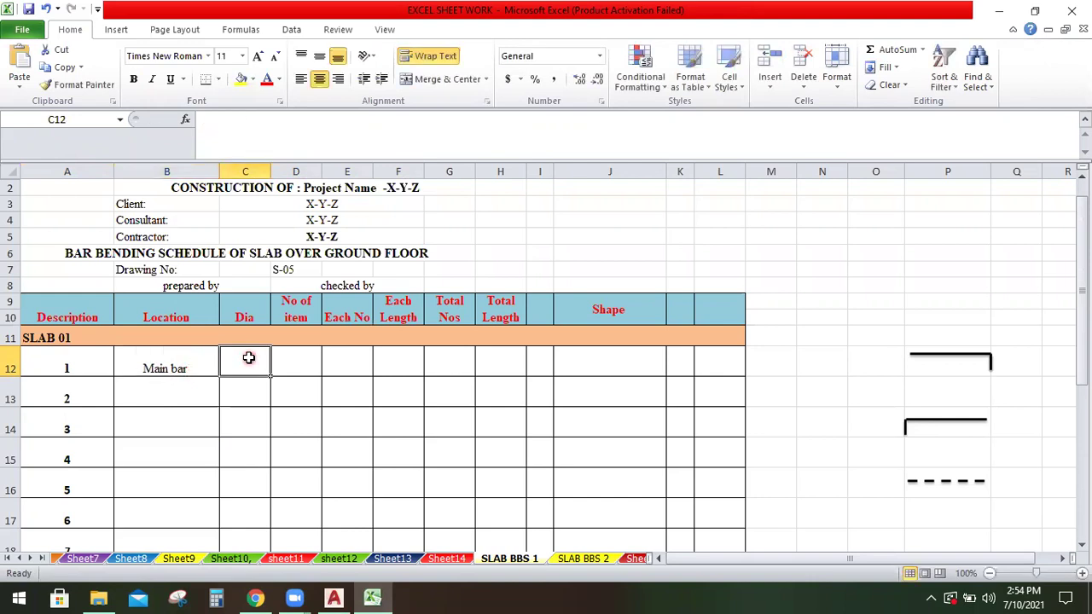
pyautogui.write('3/8"')
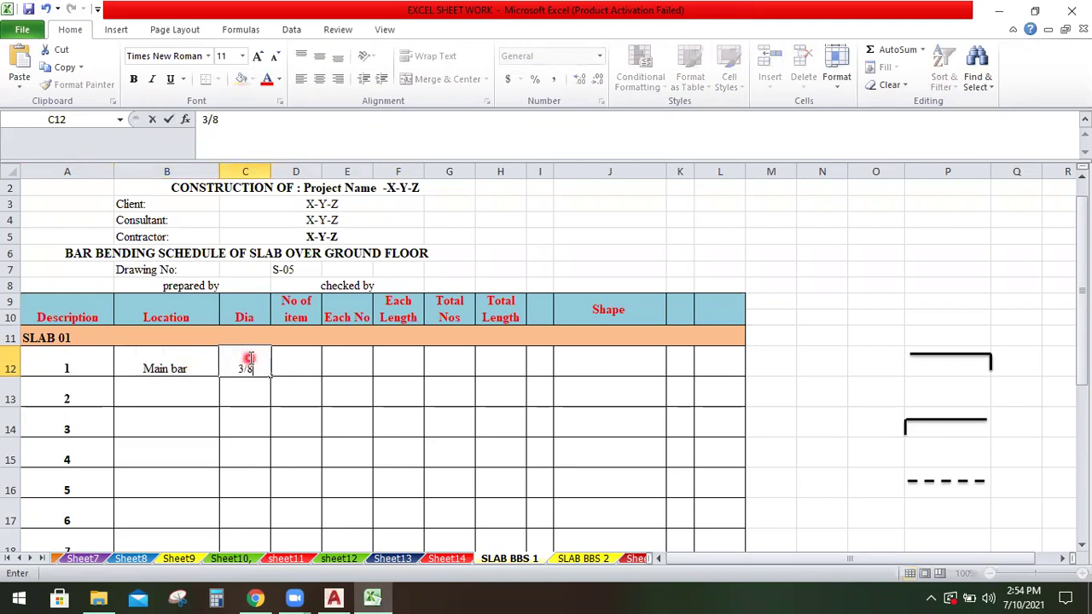
pyautogui.click(298, 364)
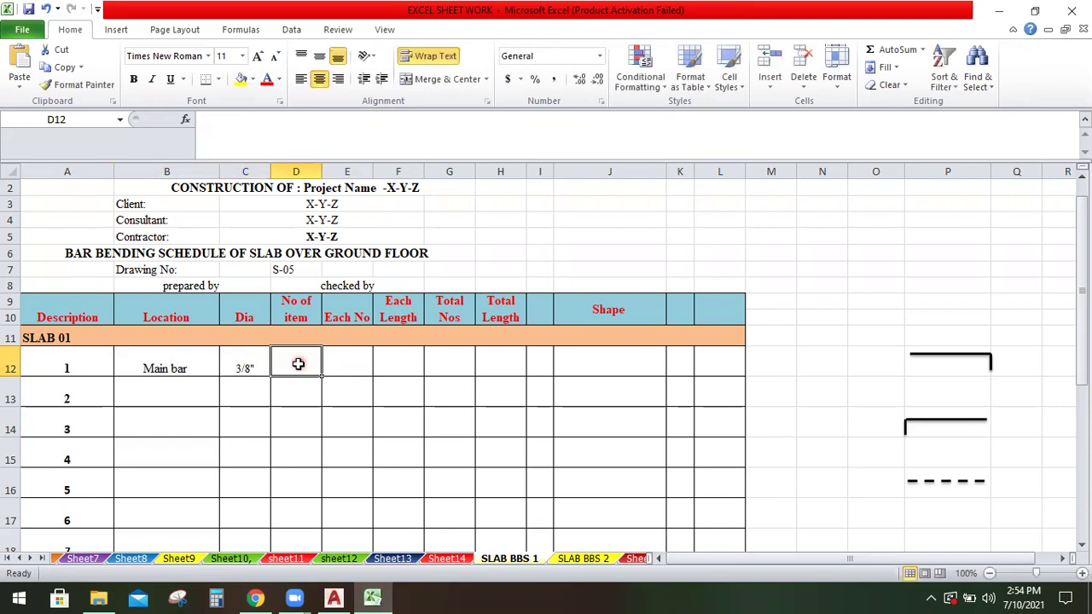
pyautogui.write('1')
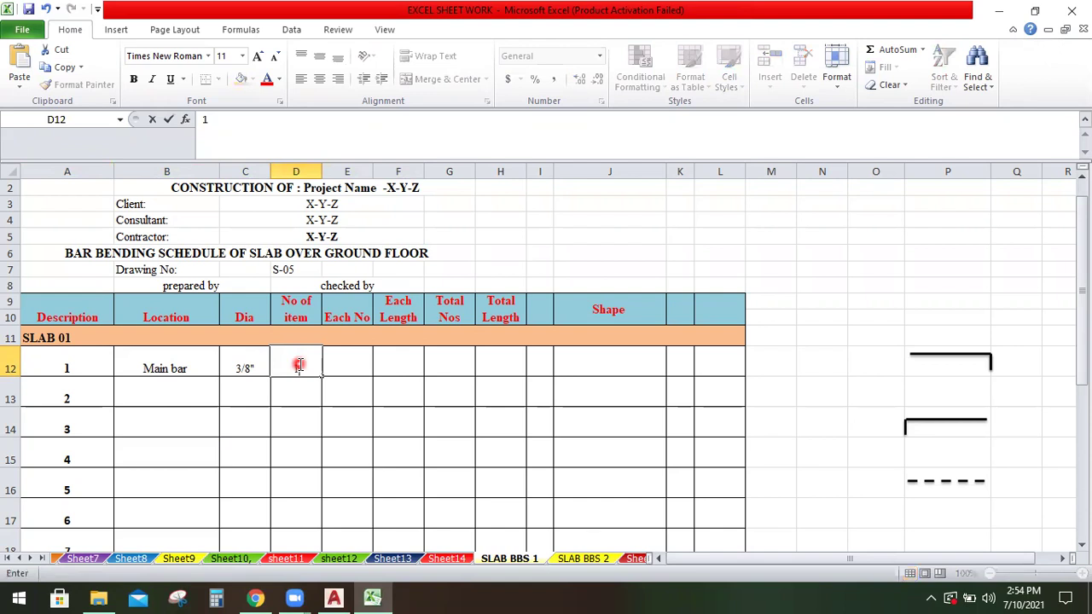
pyautogui.click(357, 360)
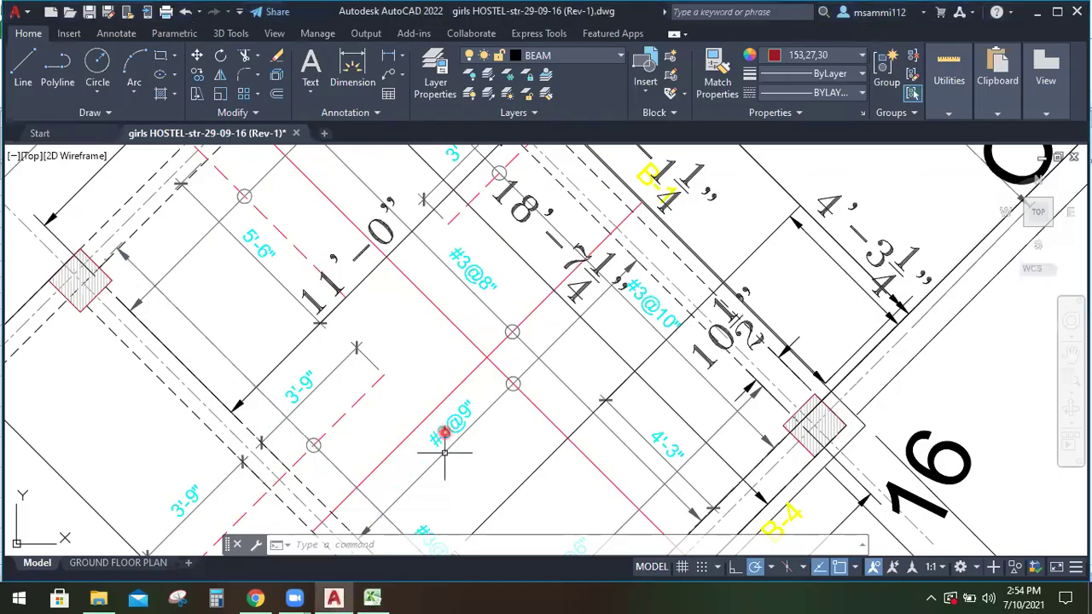
# Switch to the AutoCAD drawing and start a dimension at the slab panel corner by the column between beams B-5 and B-4
pyautogui.click(334, 597)
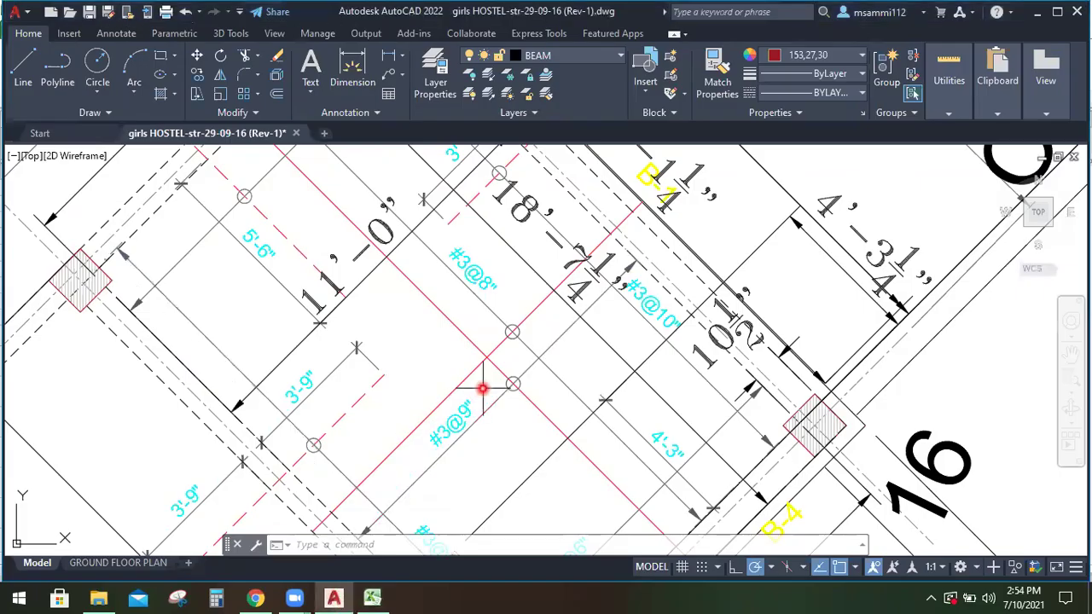
pyautogui.scroll(-2, 499, 392)
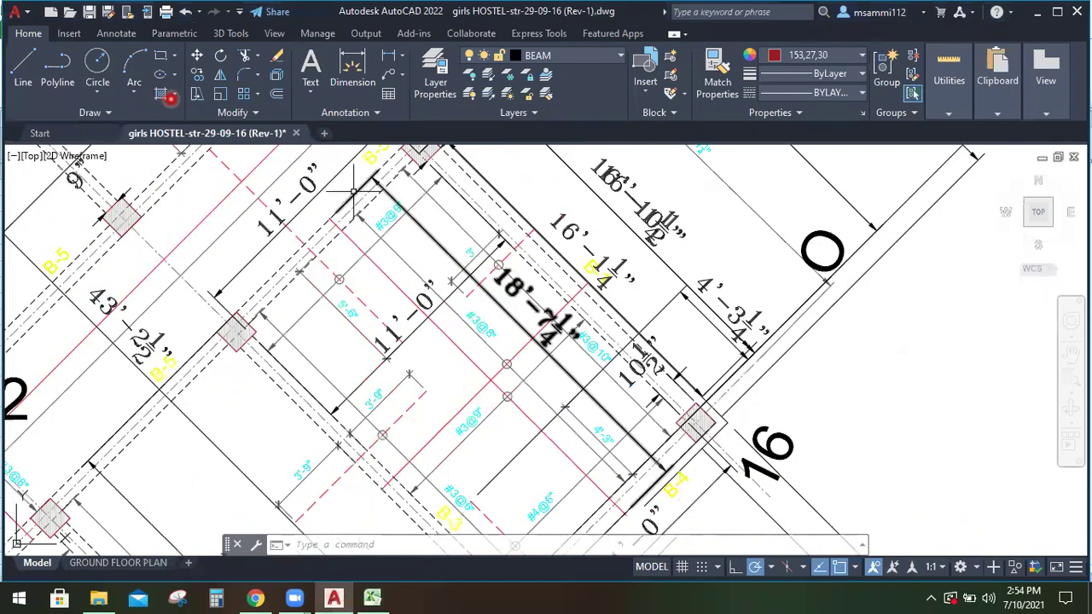
pyautogui.click(357, 92)
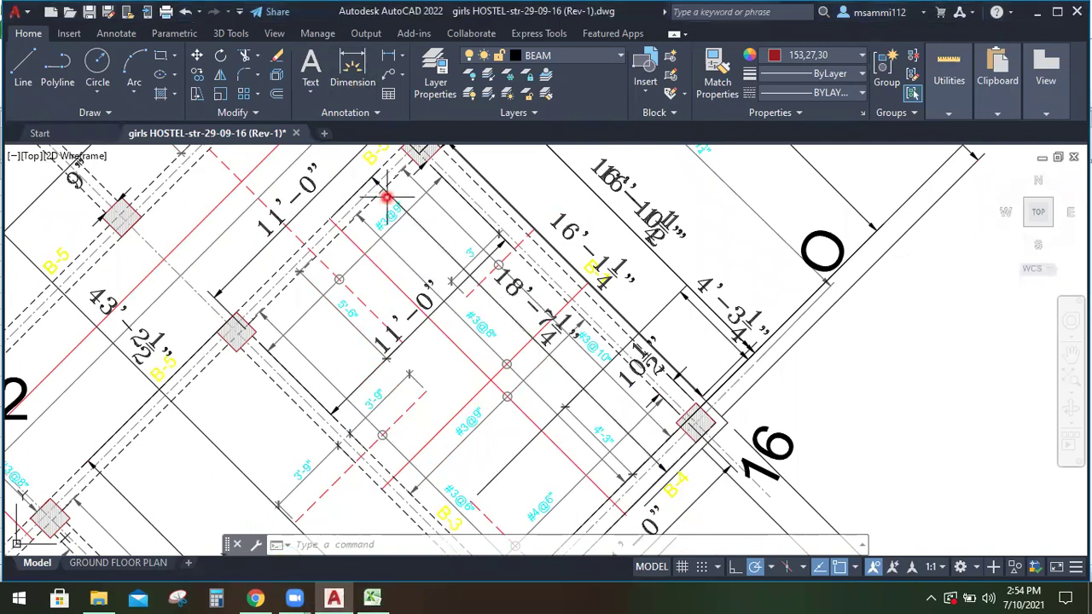
pyautogui.click(343, 92)
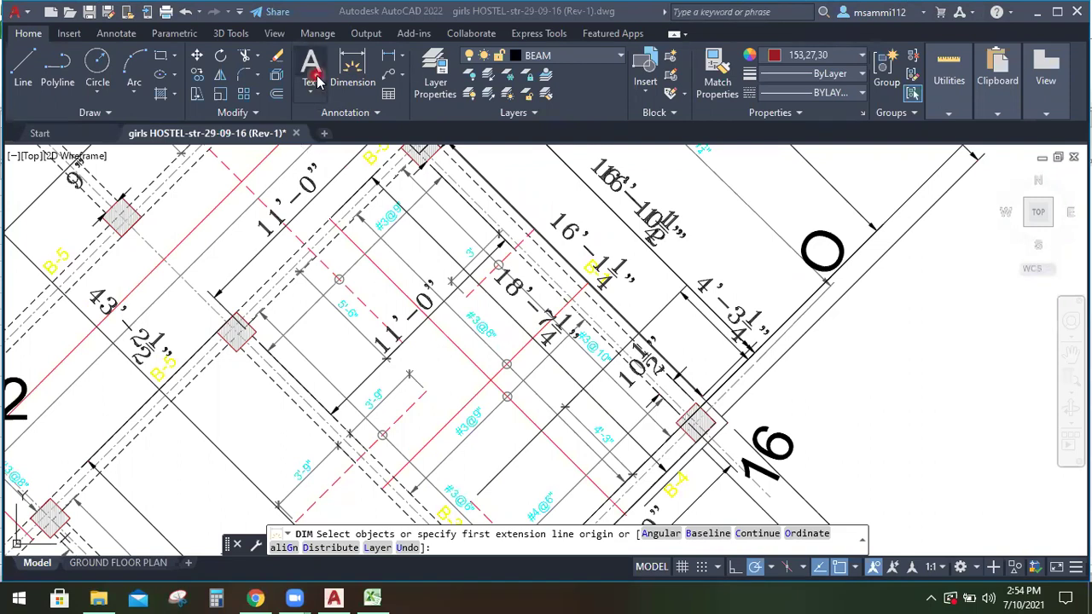
pyautogui.click(353, 89)
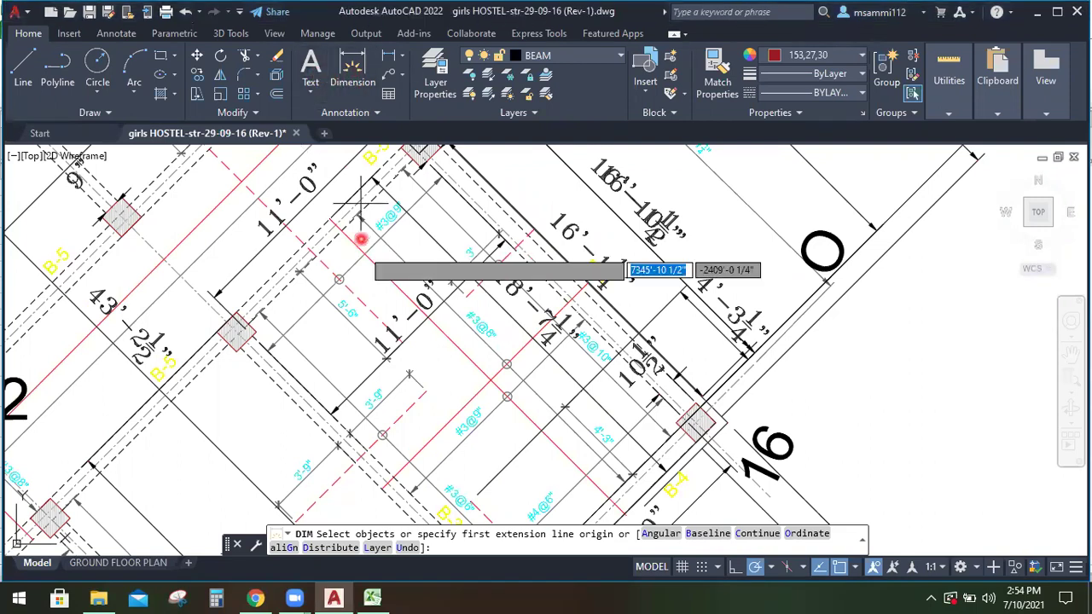
pyautogui.click(401, 168)
pyautogui.scroll(2, 401, 168)
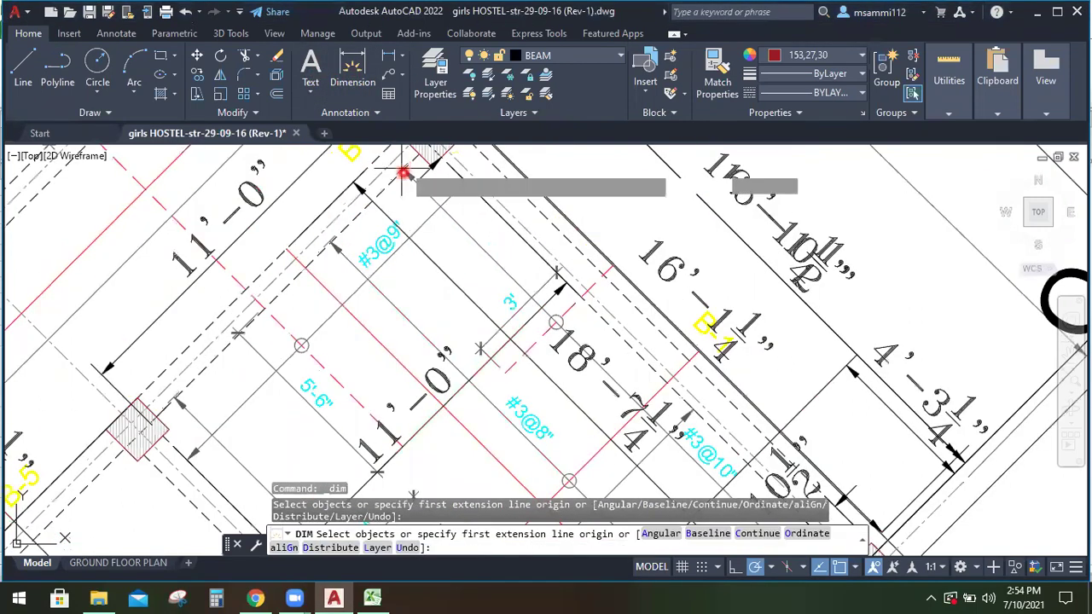
pyautogui.scroll(-2, 351, 339)
pyautogui.scroll(2, 375, 273)
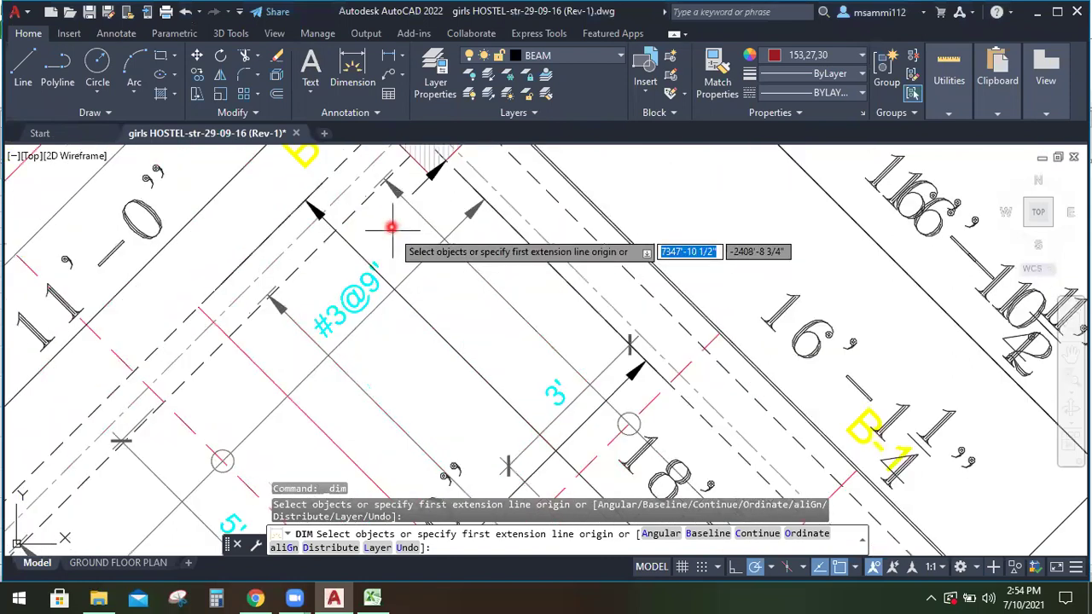
pyautogui.press('Return')
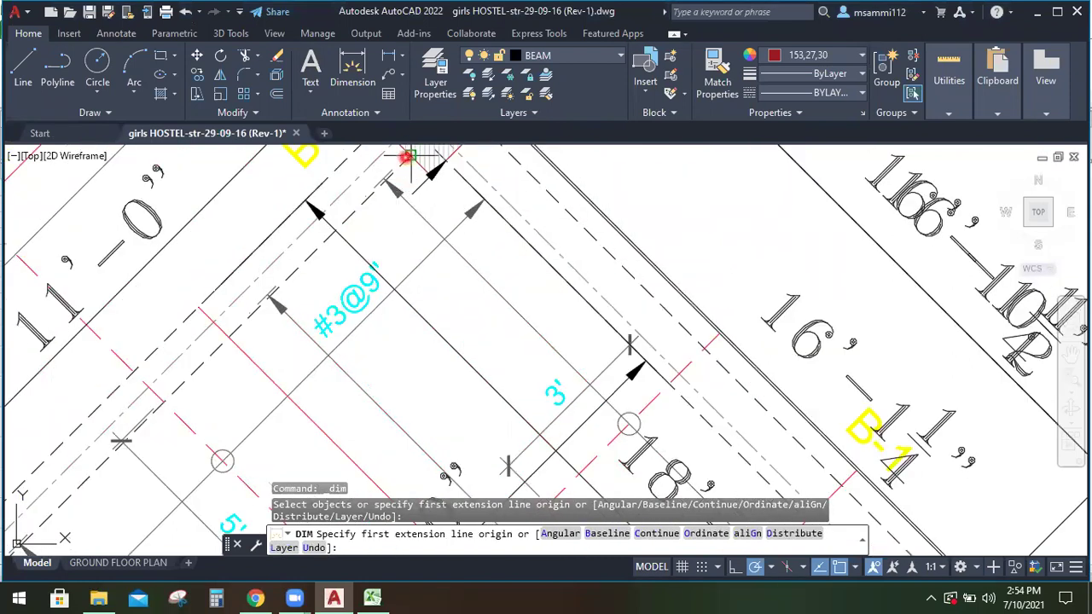
pyautogui.click(401, 162)
# Measure the slab panel's span along beam B-4 to the column near grid 16, without placing the dimension
pyautogui.scroll(-3, 362, 239)
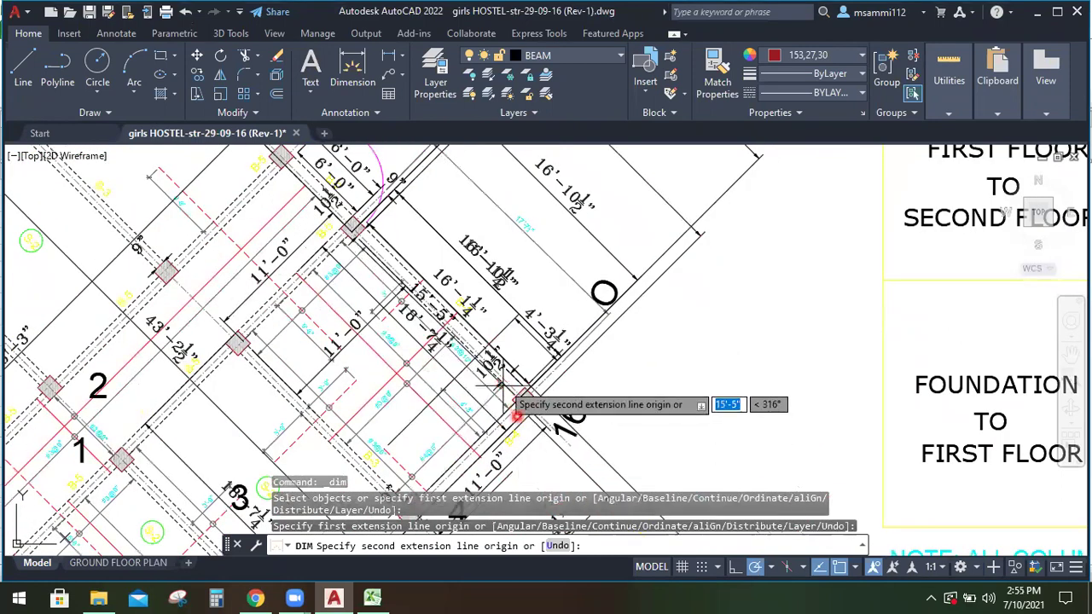
pyautogui.scroll(3, 511, 422)
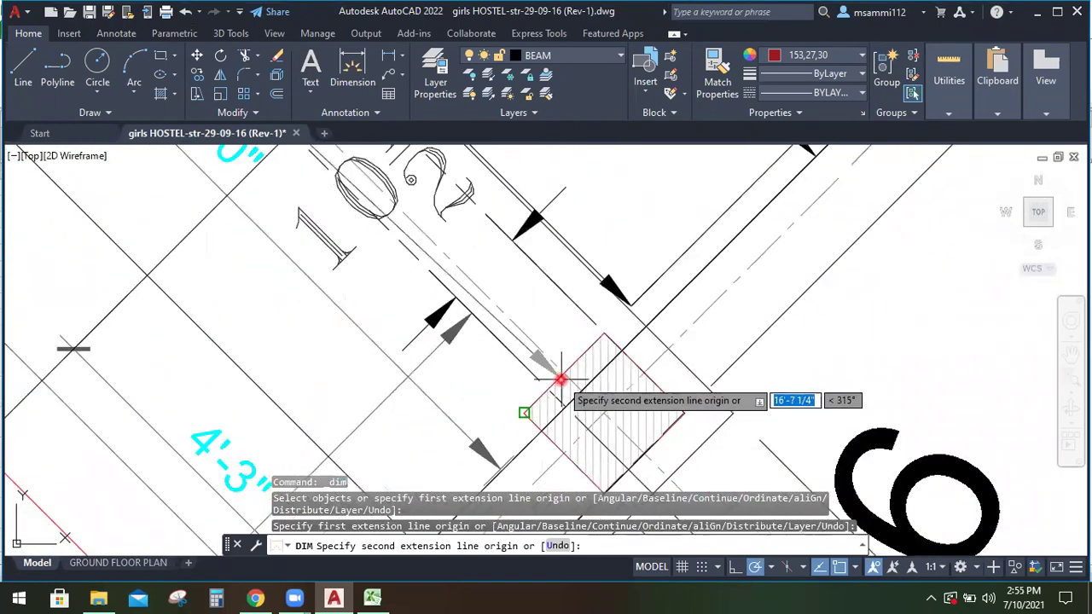
pyautogui.scroll(-2, 554, 401)
pyautogui.scroll(2, 549, 435)
pyautogui.scroll(1, 548, 401)
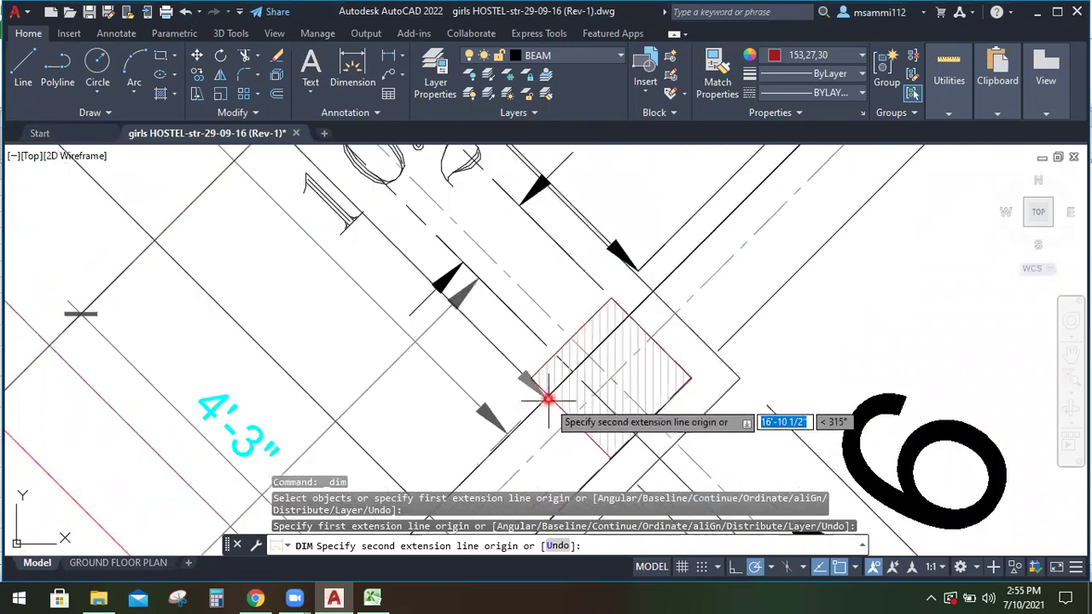
pyautogui.scroll(-1, 547, 392)
pyautogui.scroll(1, 549, 395)
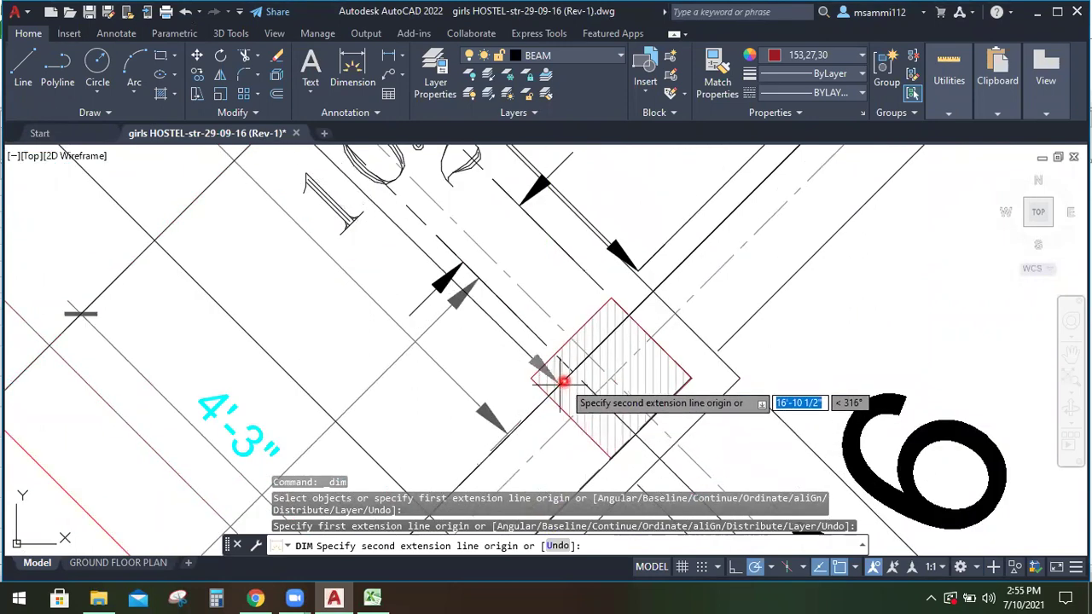
pyautogui.scroll(-1, 571, 370)
pyautogui.click(569, 370)
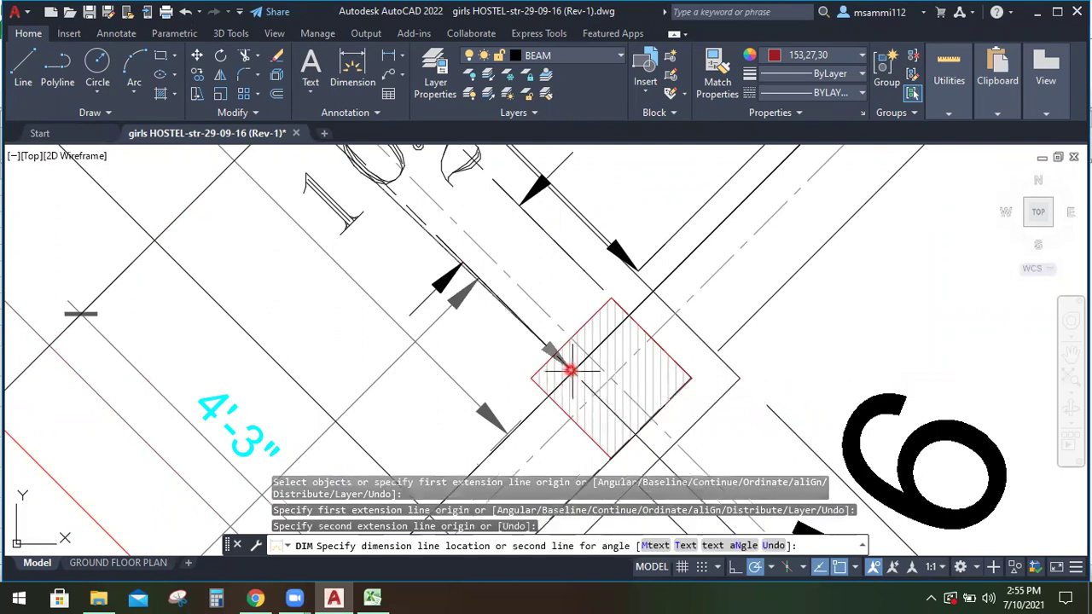
pyautogui.scroll(-3, 568, 369)
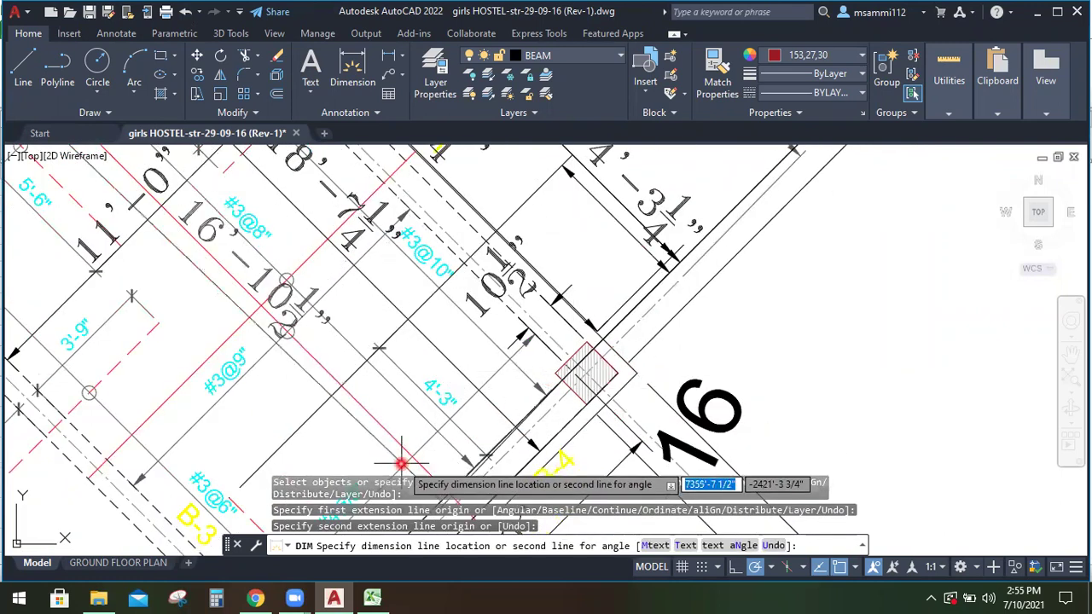
pyautogui.scroll(-1, 400, 463)
pyautogui.press('Escape')
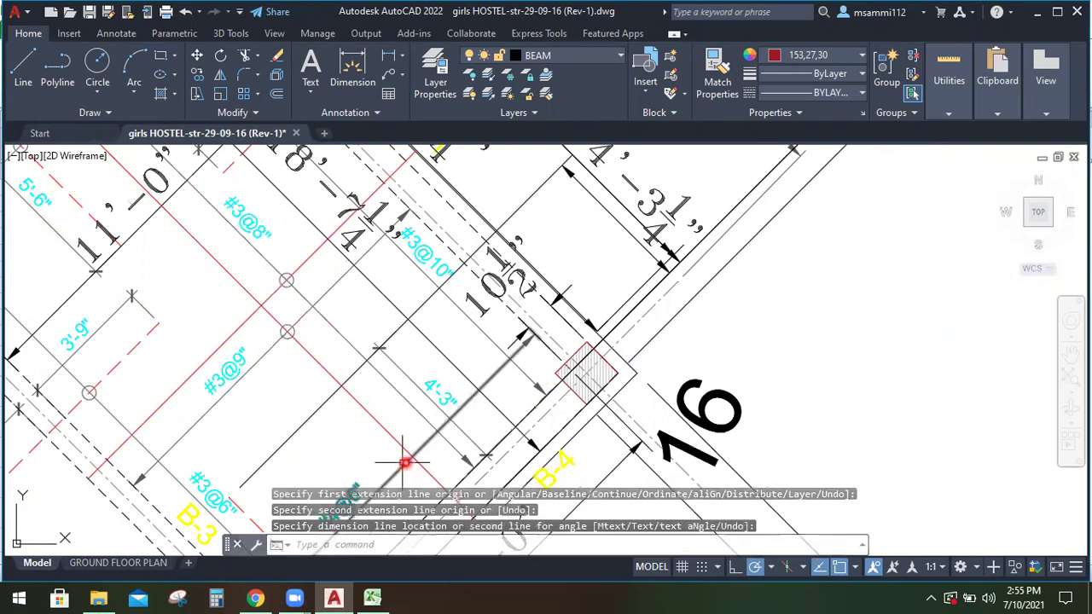
pyautogui.scroll(-1, 385, 449)
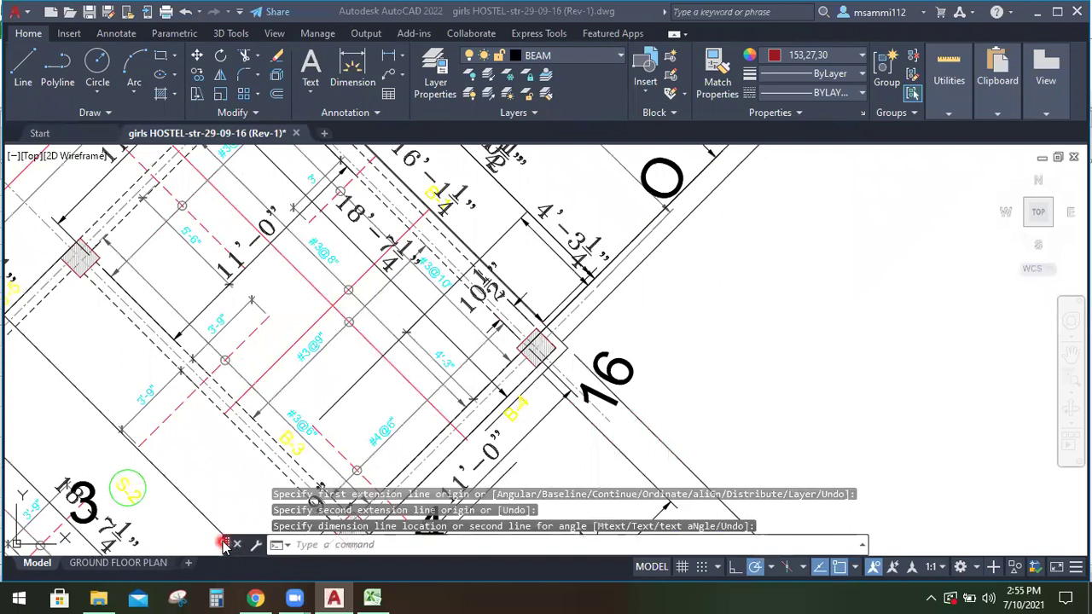
# Use the Calculator to divide the span of 16.87 by the 0.66 bar spacing
pyautogui.click(220, 597)
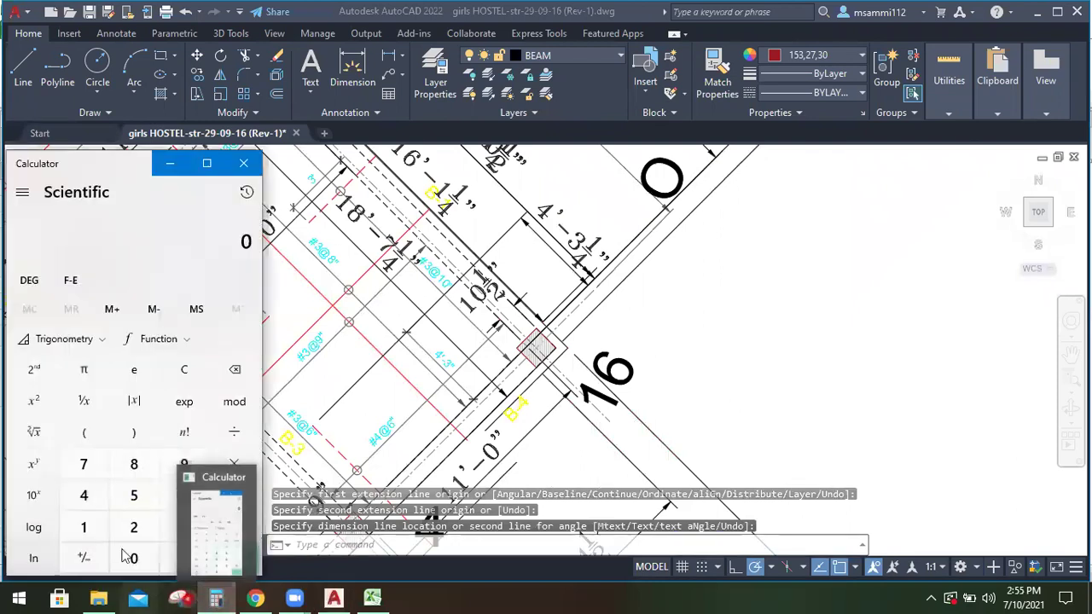
pyautogui.click(78, 529)
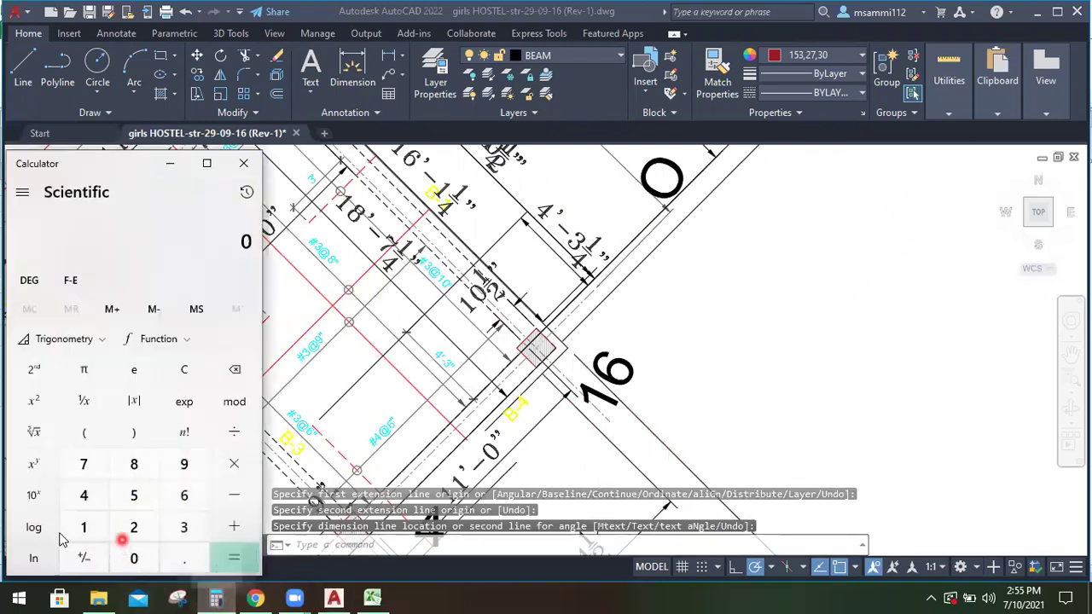
pyautogui.click(180, 497)
pyautogui.click(183, 559)
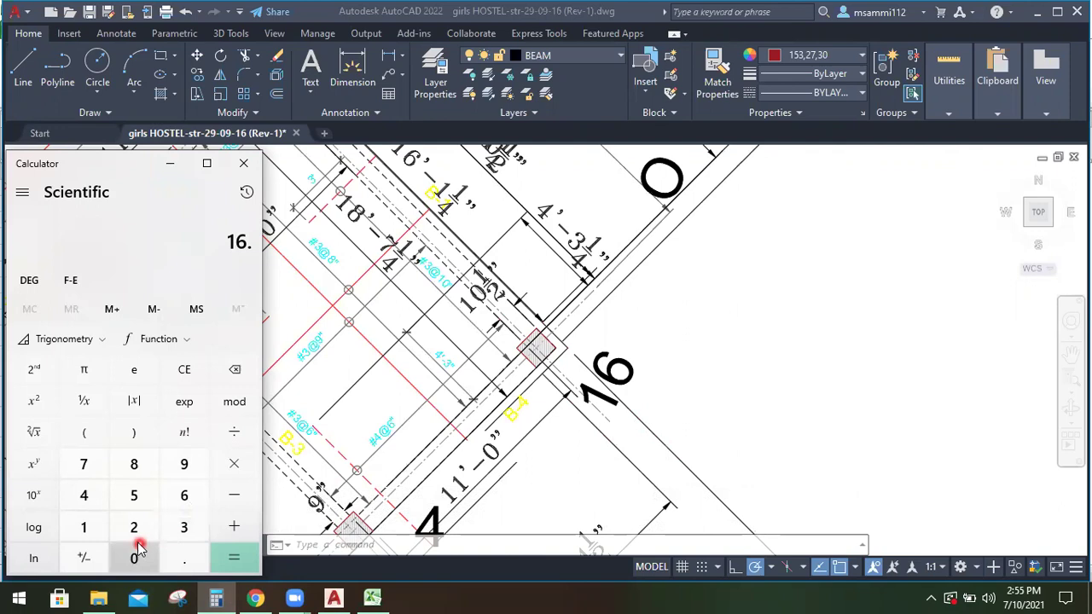
pyautogui.click(134, 464)
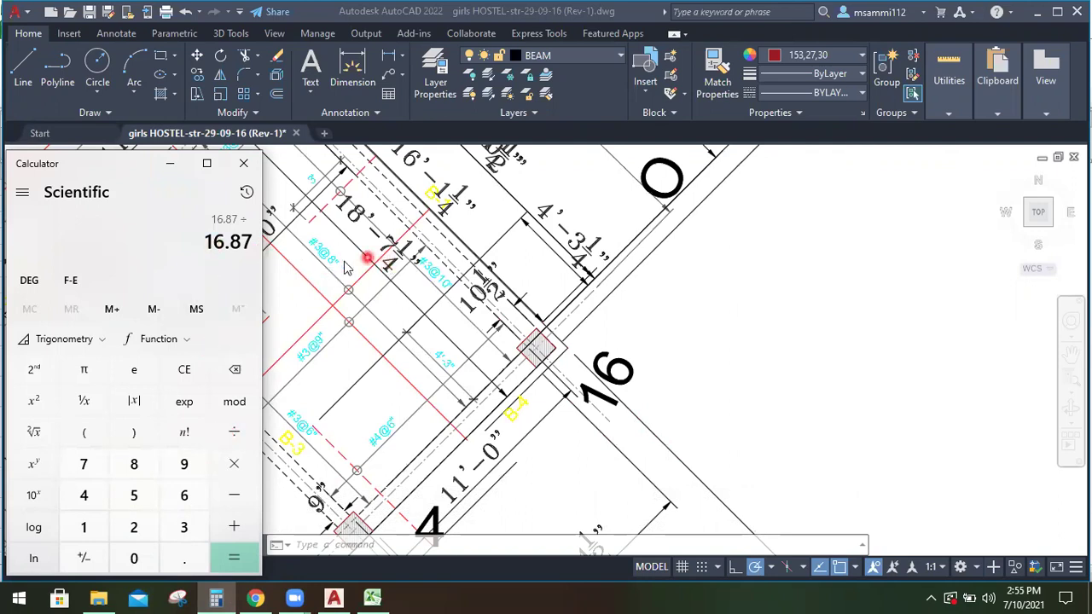
pyautogui.click(177, 484)
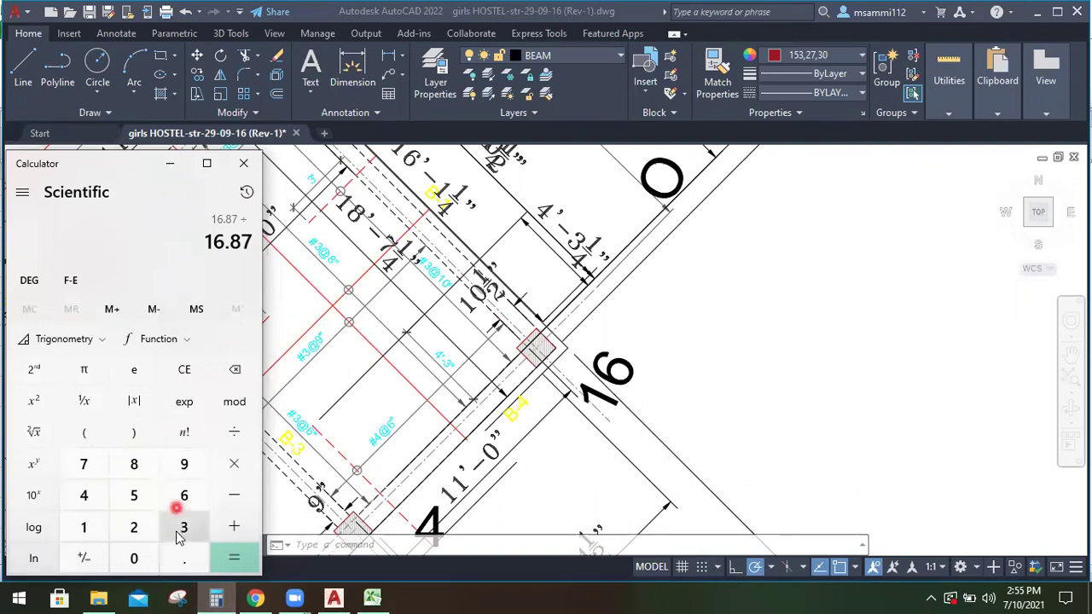
pyautogui.click(132, 558)
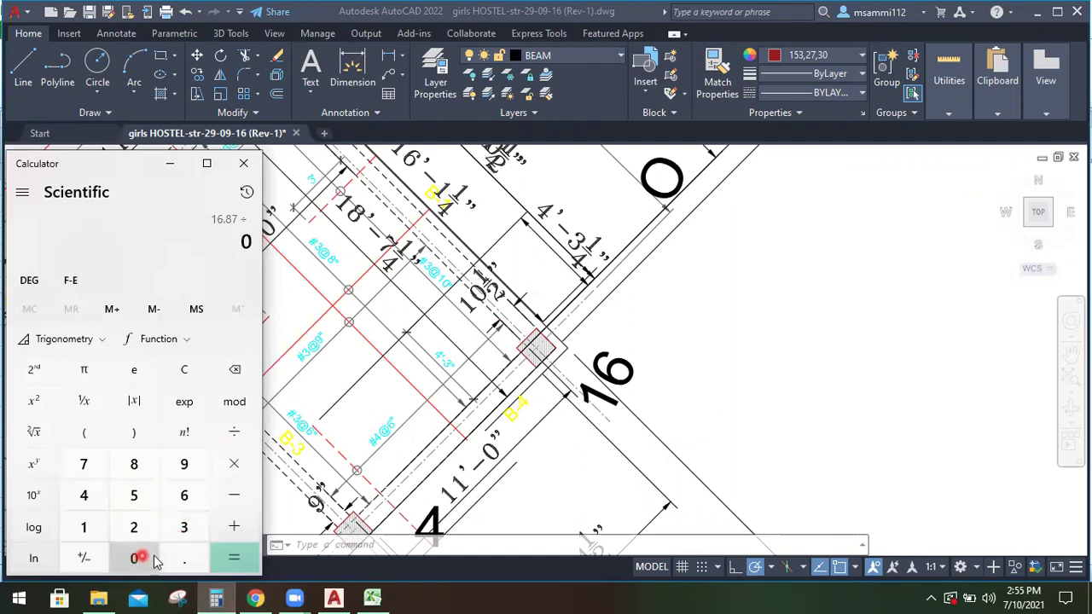
pyautogui.click(171, 556)
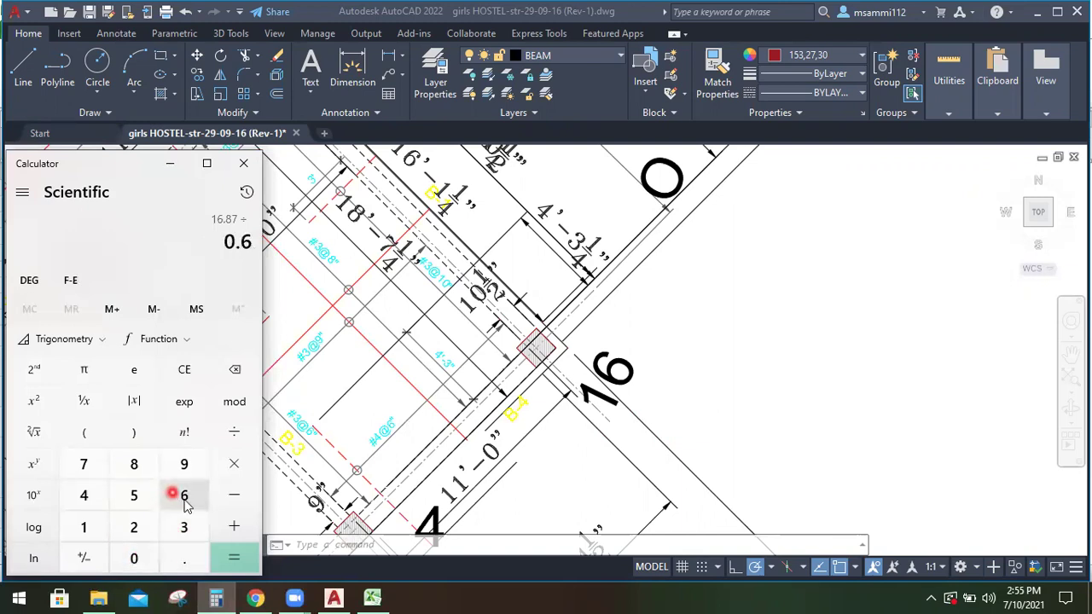
pyautogui.click(235, 556)
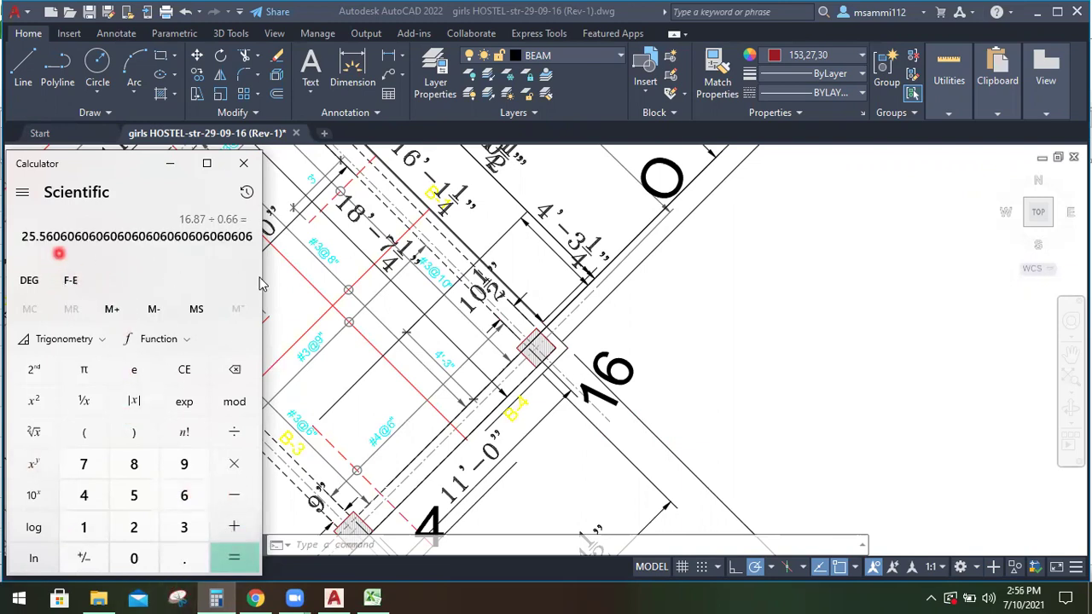
pyautogui.click(174, 164)
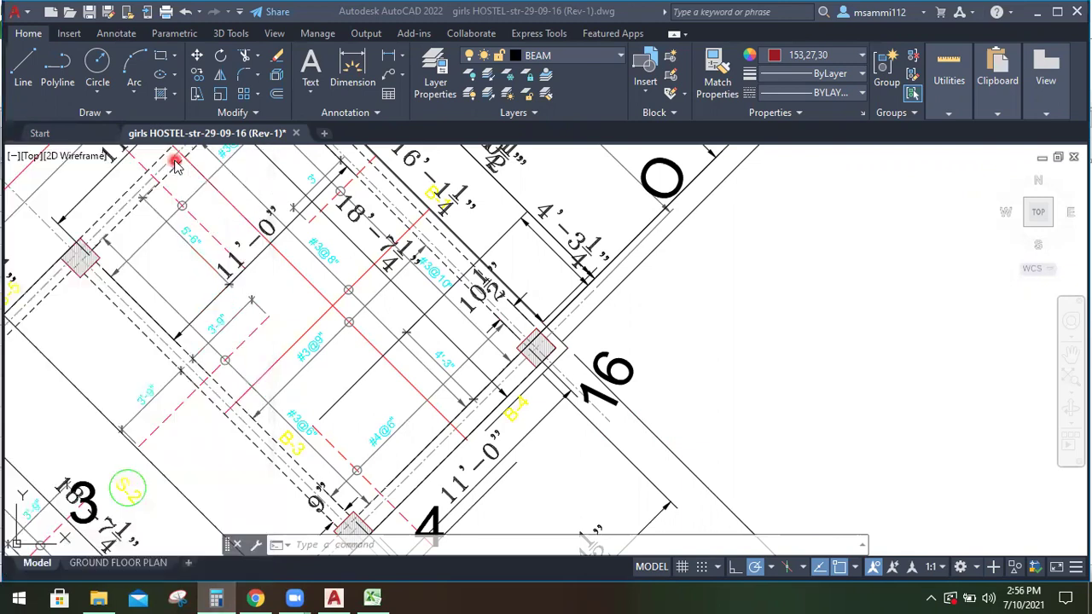
# In the Excel schedule, enter 26 as the Each No value for the SLAB 01 main bar in row 1
pyautogui.click(373, 596)
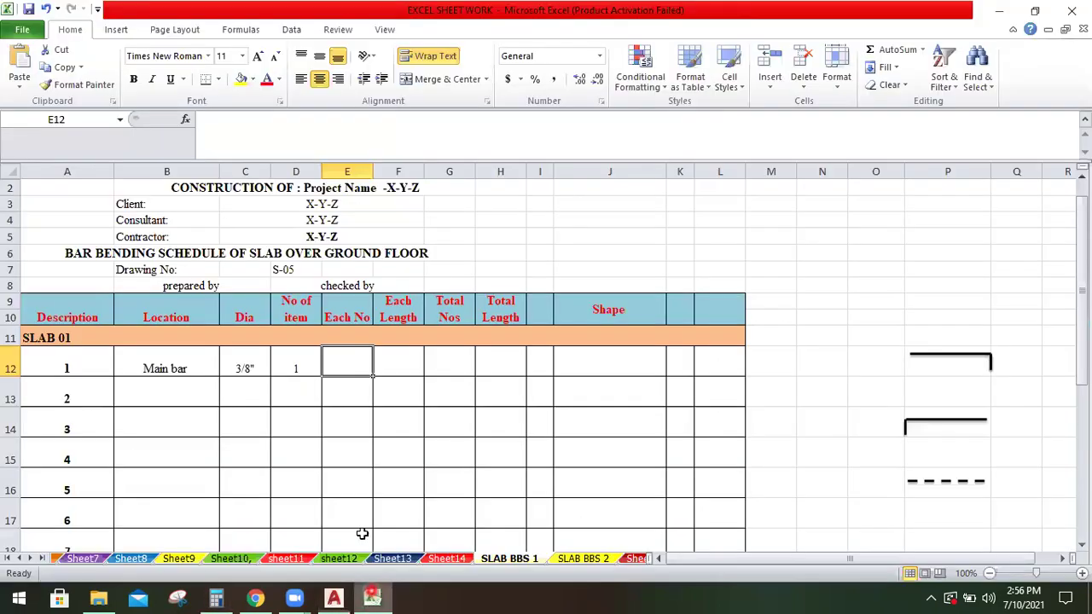
pyautogui.write('26')
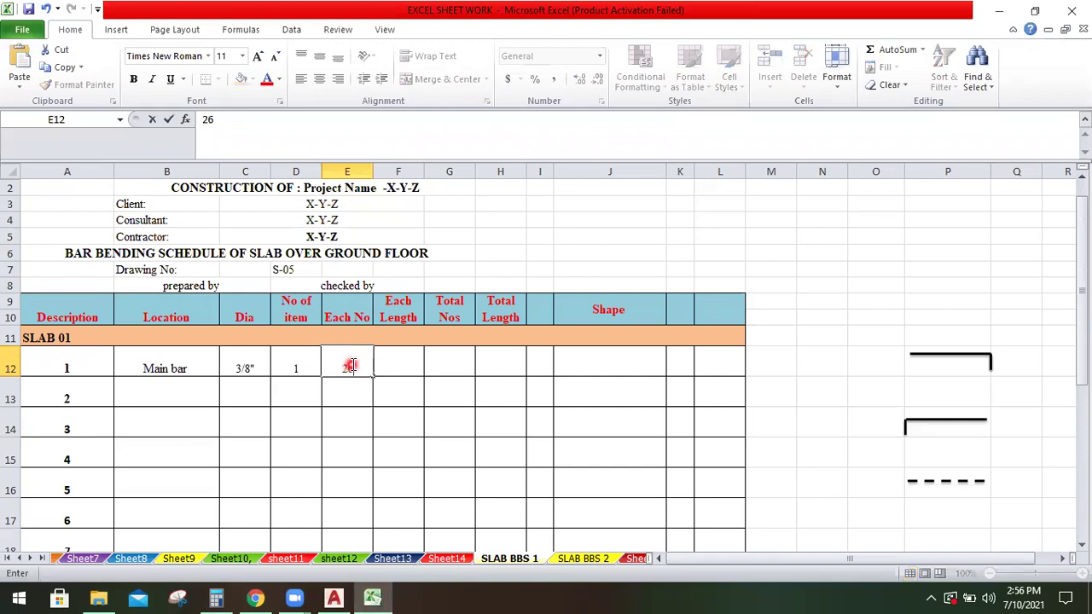
pyautogui.click(405, 368)
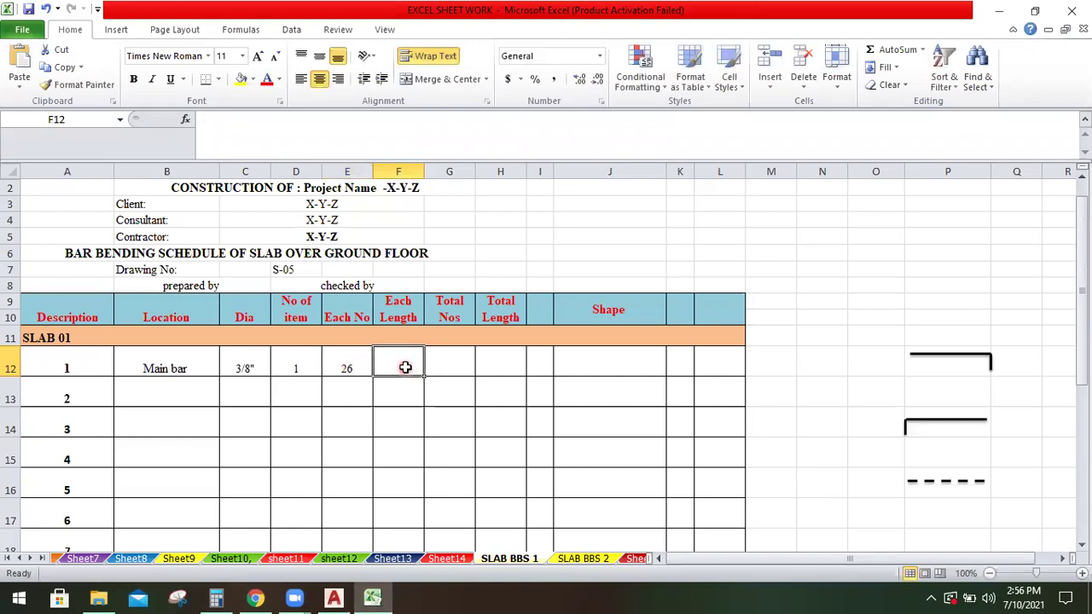
# Return to the AutoCAD drawing and remeasure the panel side between the B-5 and grid 16 columns, leaving no dimension placed
pyautogui.click(335, 597)
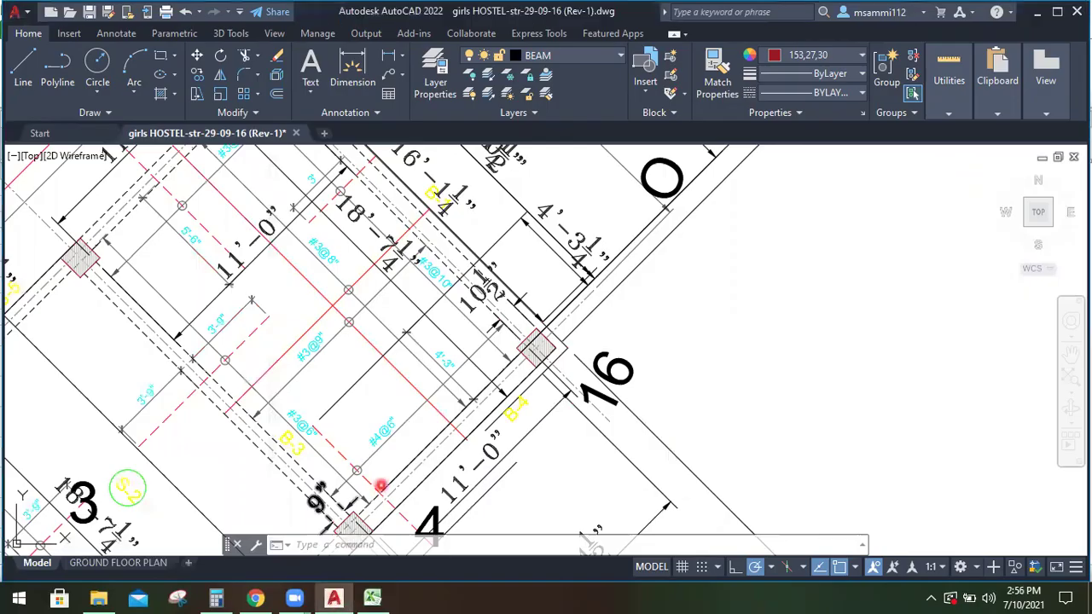
pyautogui.click(349, 77)
pyautogui.scroll(-2, 366, 390)
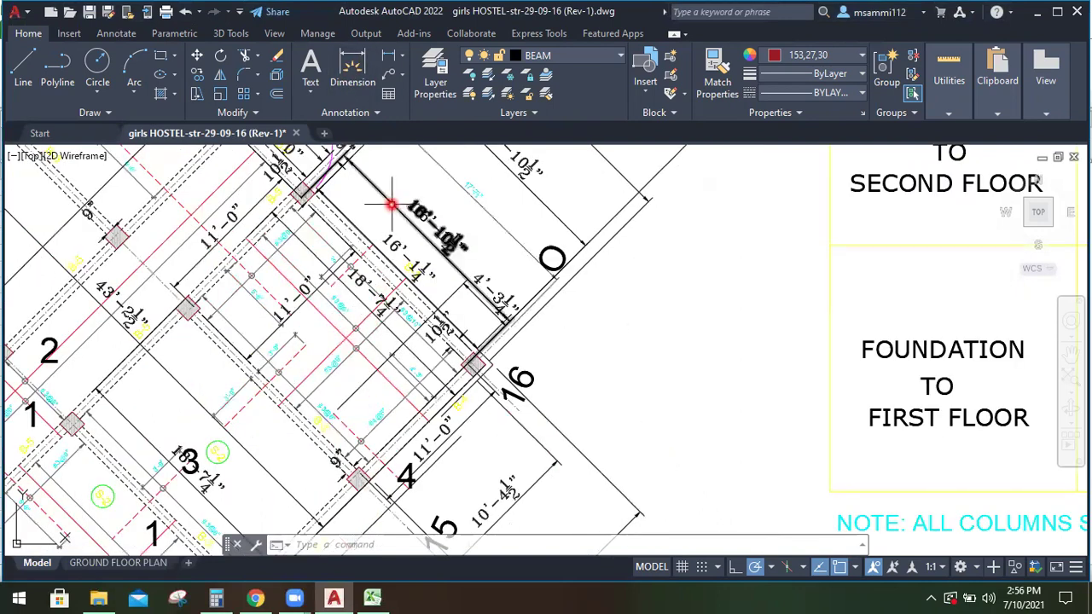
pyautogui.scroll(2, 391, 206)
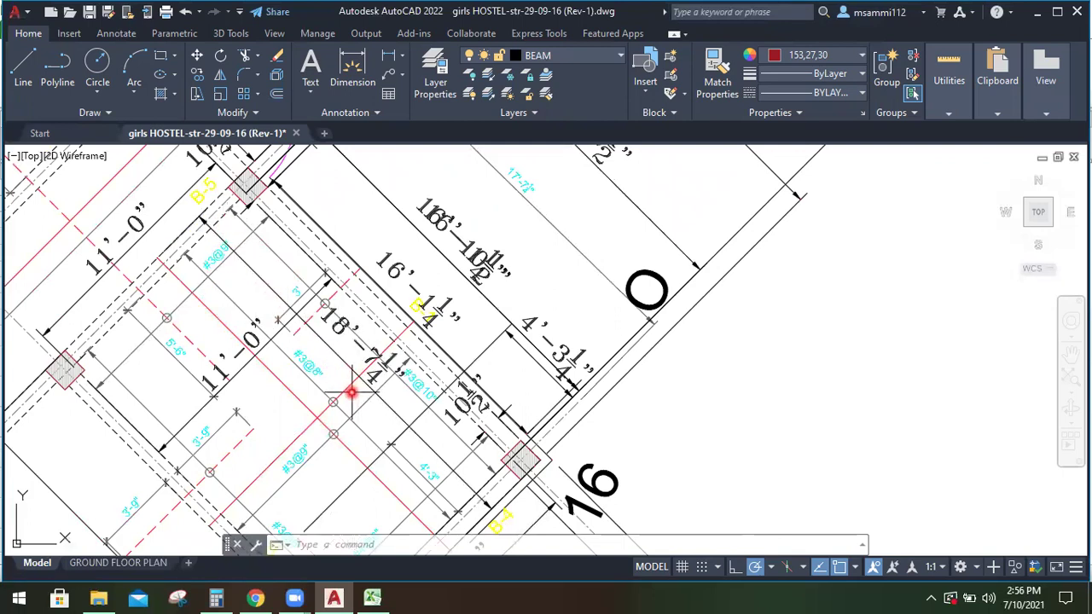
pyautogui.click(350, 80)
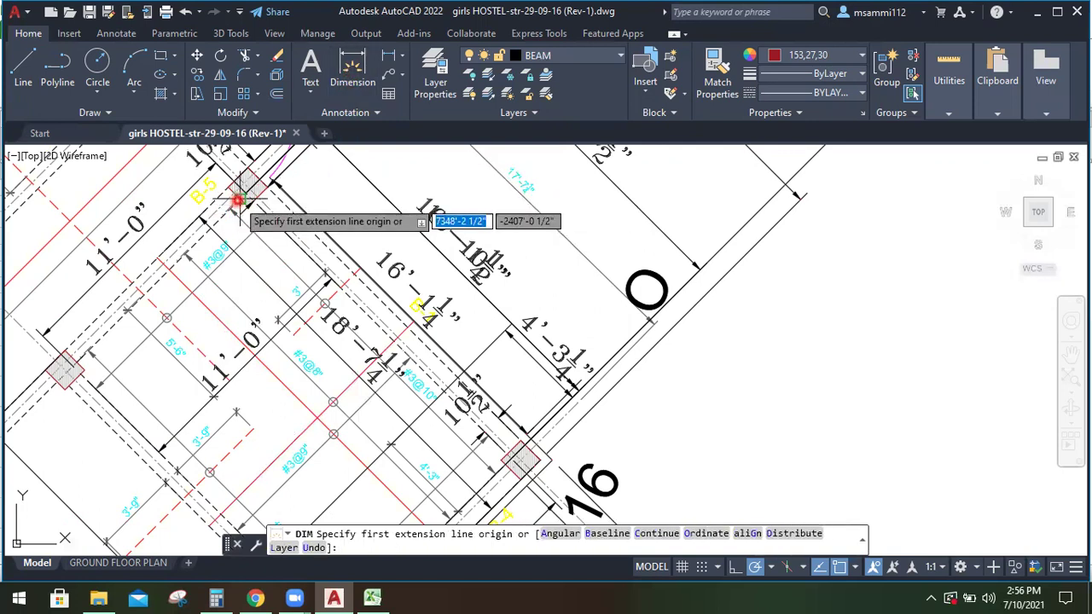
pyautogui.click(239, 200)
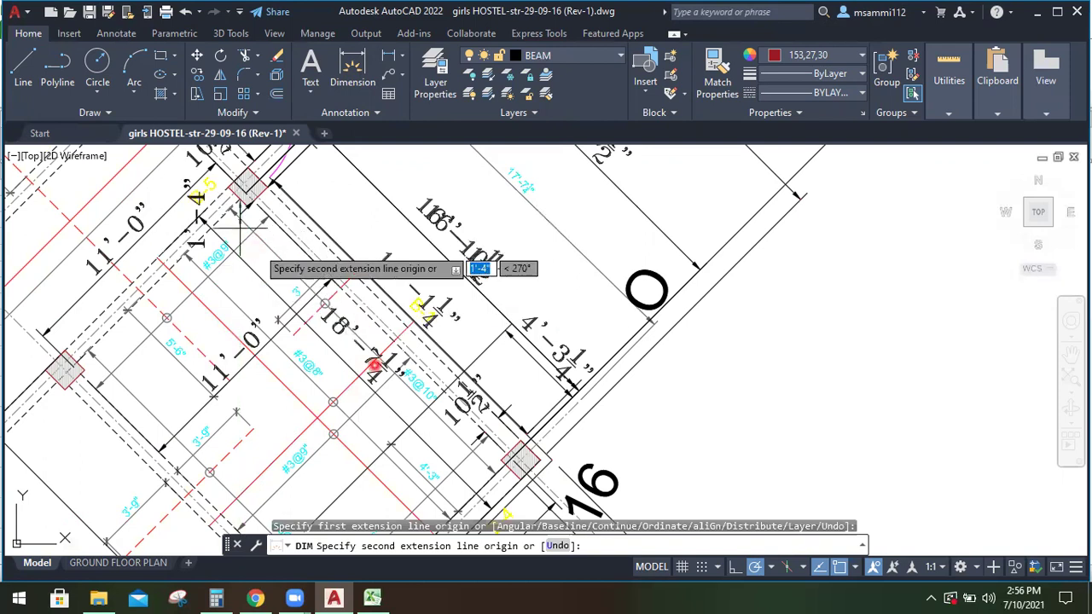
pyautogui.click(503, 465)
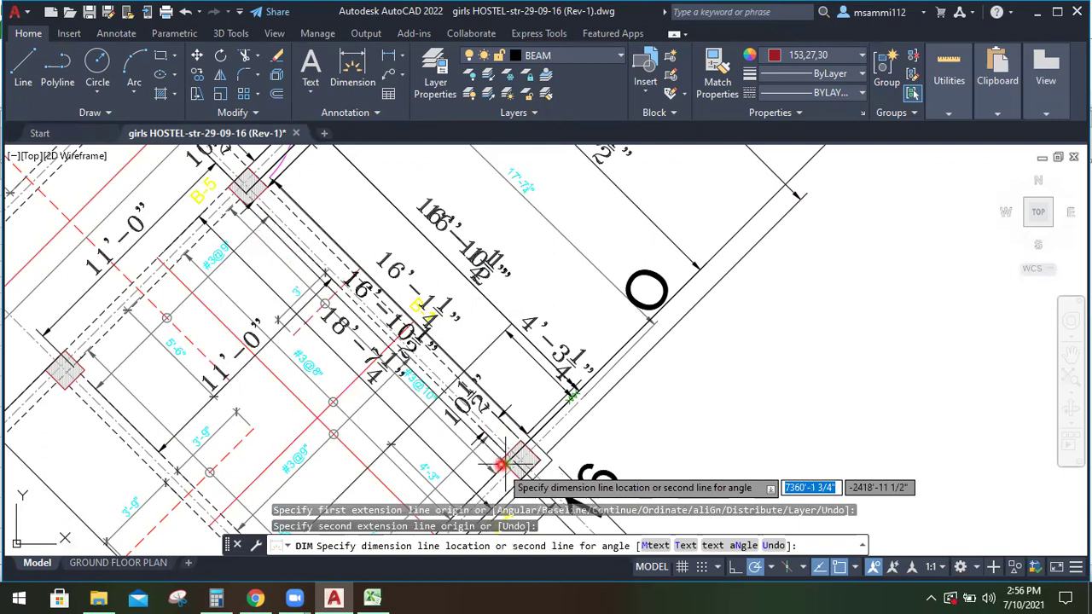
pyautogui.click(571, 333)
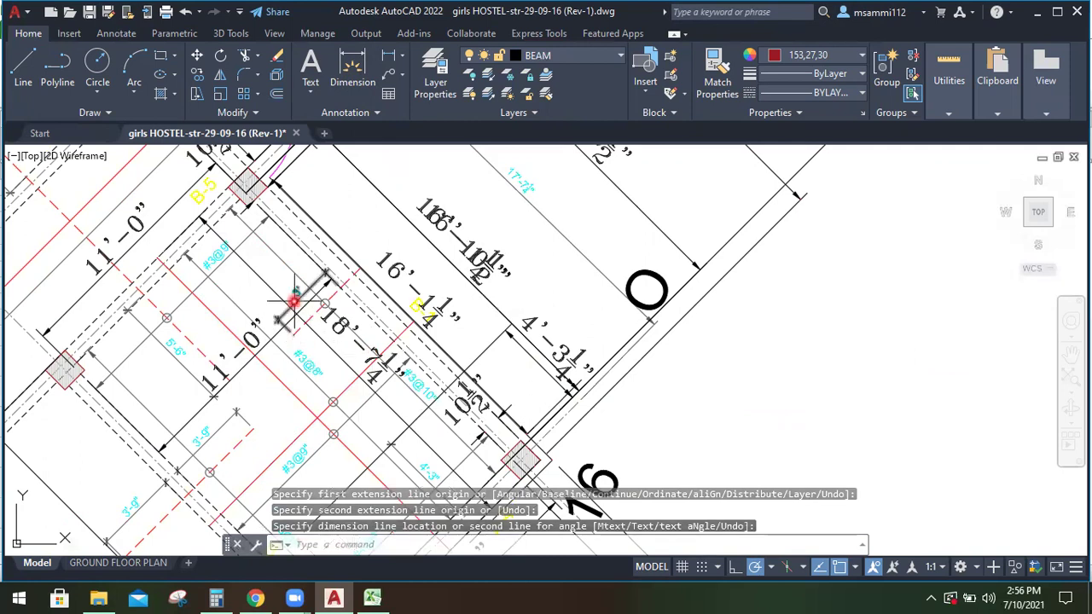
# Dimension the slab panel's short side parallel to beam B-4, from the grid 16 column's outer corner to the grid 4 column's
pyautogui.scroll(-2, 292, 313)
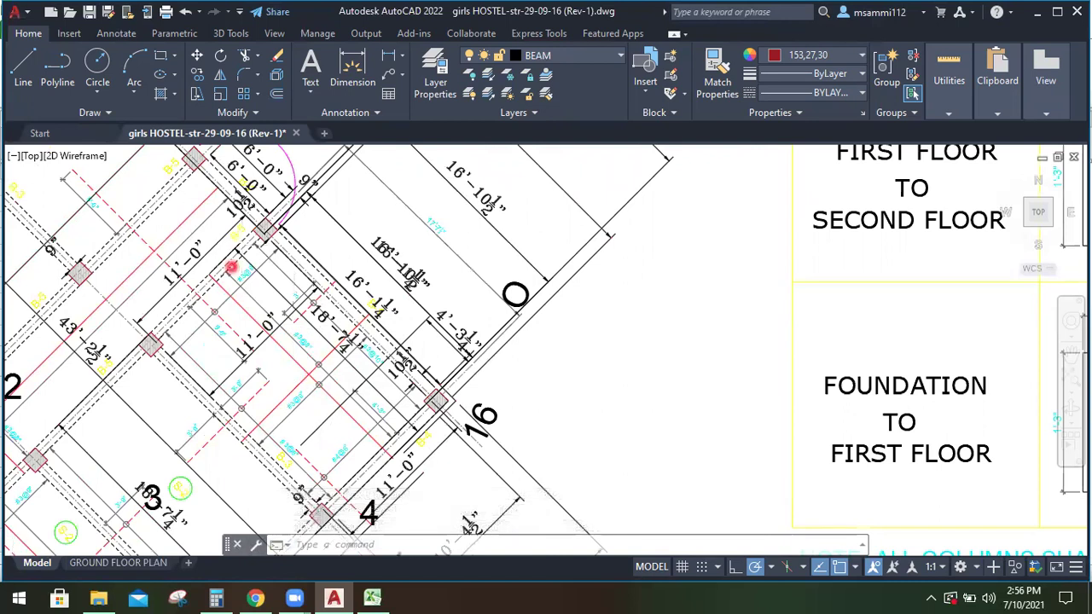
pyautogui.scroll(3, 247, 256)
pyautogui.scroll(-1, 244, 226)
pyautogui.scroll(-1, 244, 226)
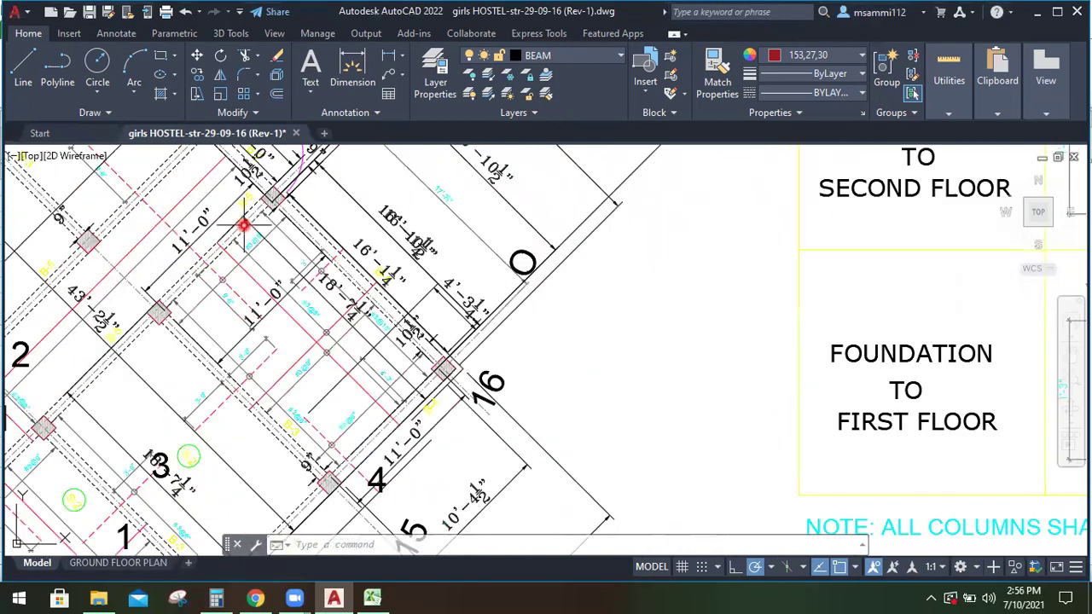
pyautogui.scroll(5, 388, 456)
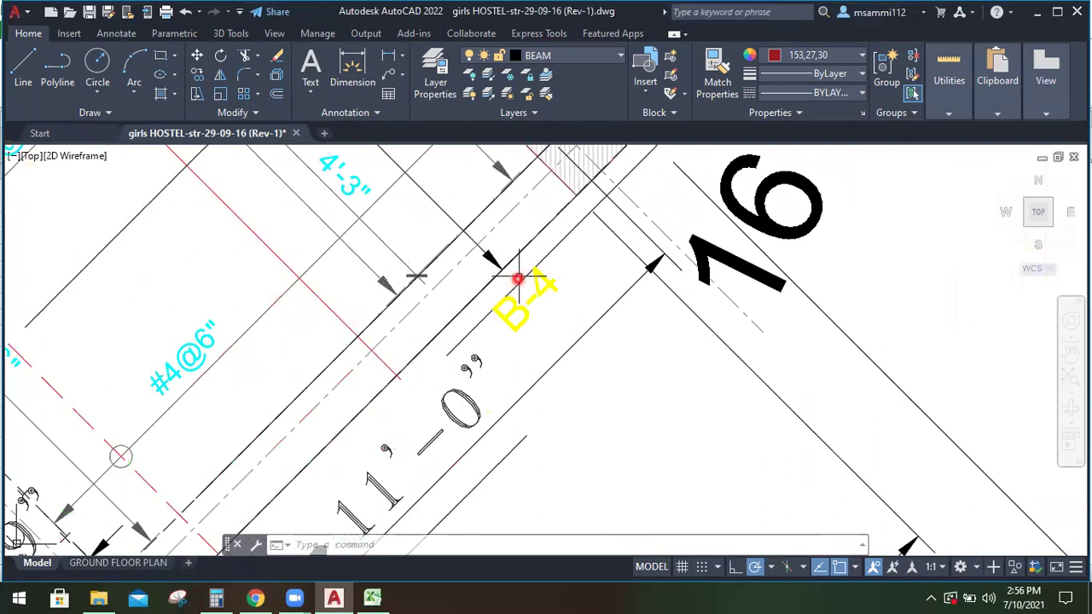
pyautogui.scroll(-5, 510, 292)
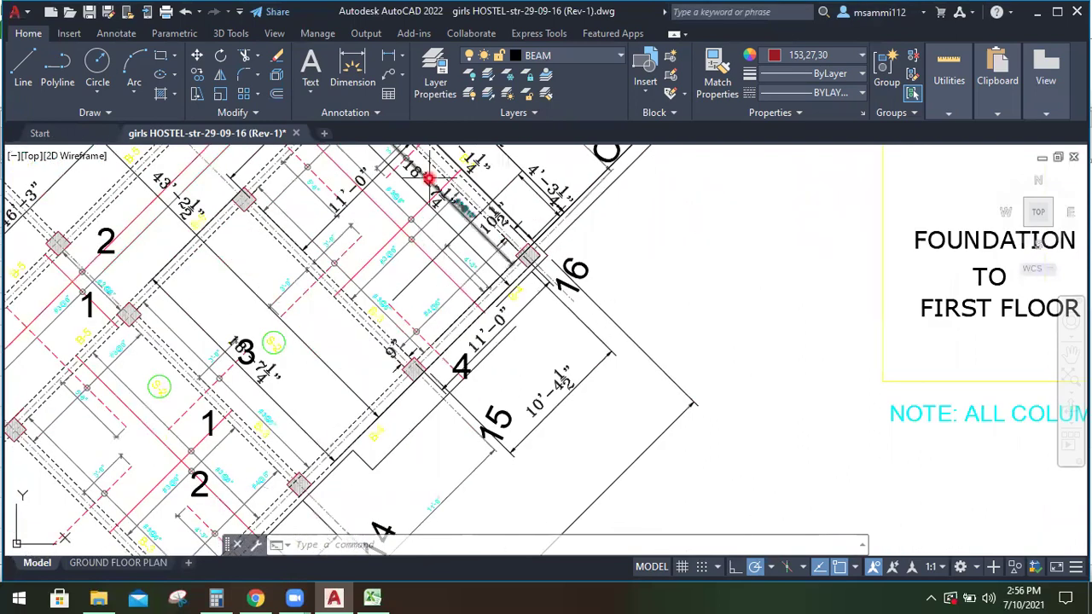
pyautogui.scroll(3, 434, 177)
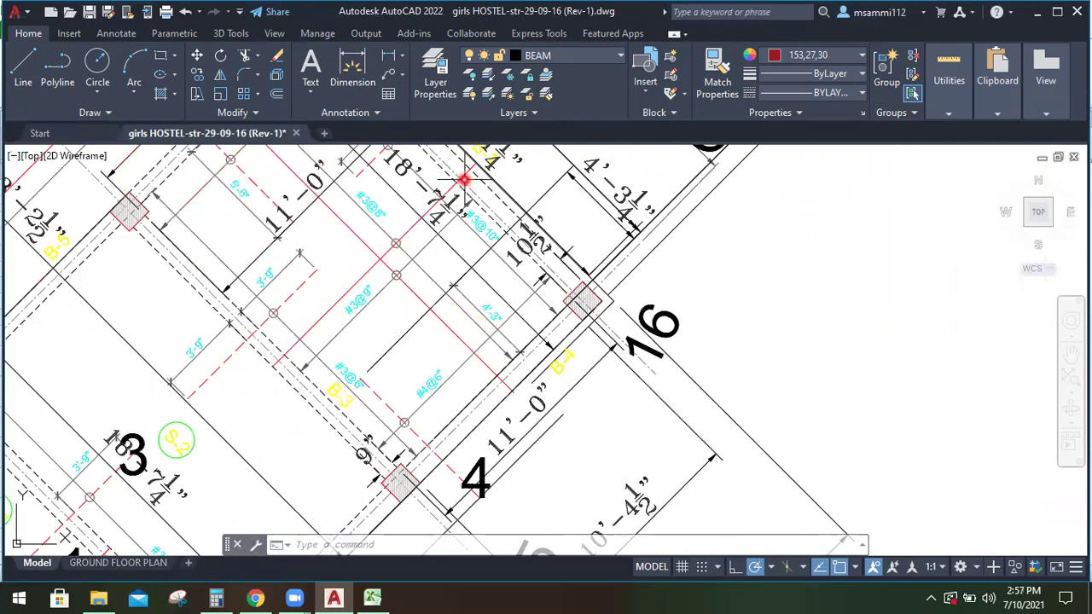
pyautogui.click(358, 75)
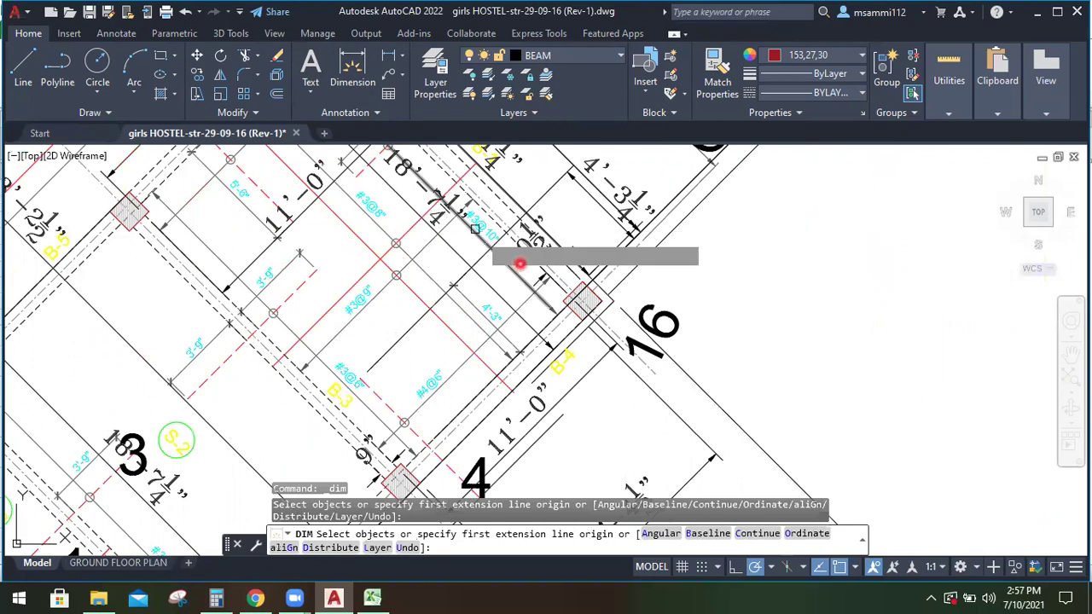
pyautogui.press('Return')
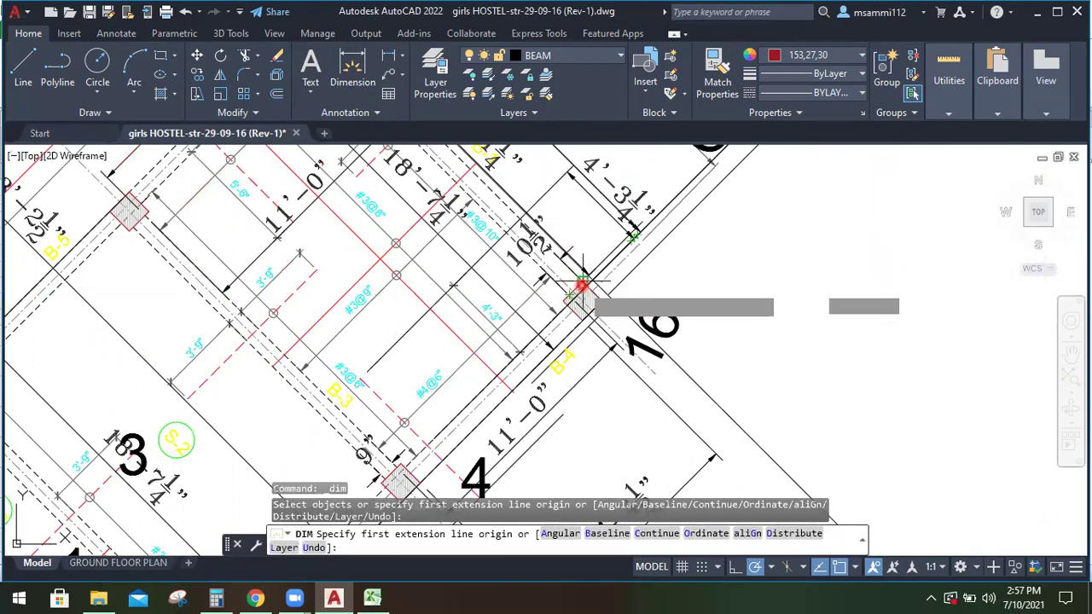
pyautogui.click(581, 287)
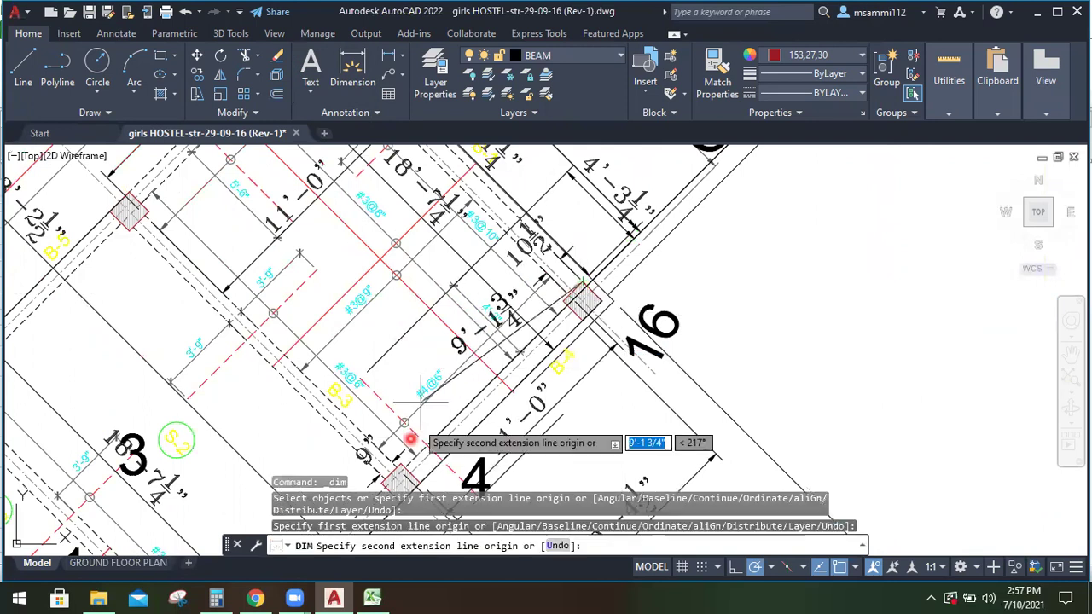
pyautogui.click(385, 475)
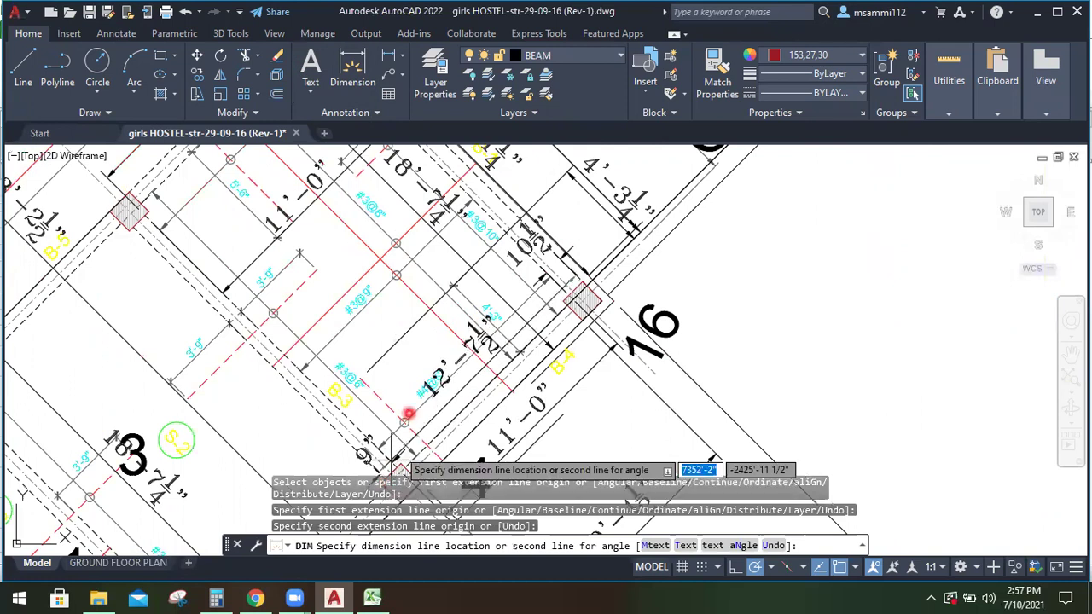
pyautogui.click(414, 402)
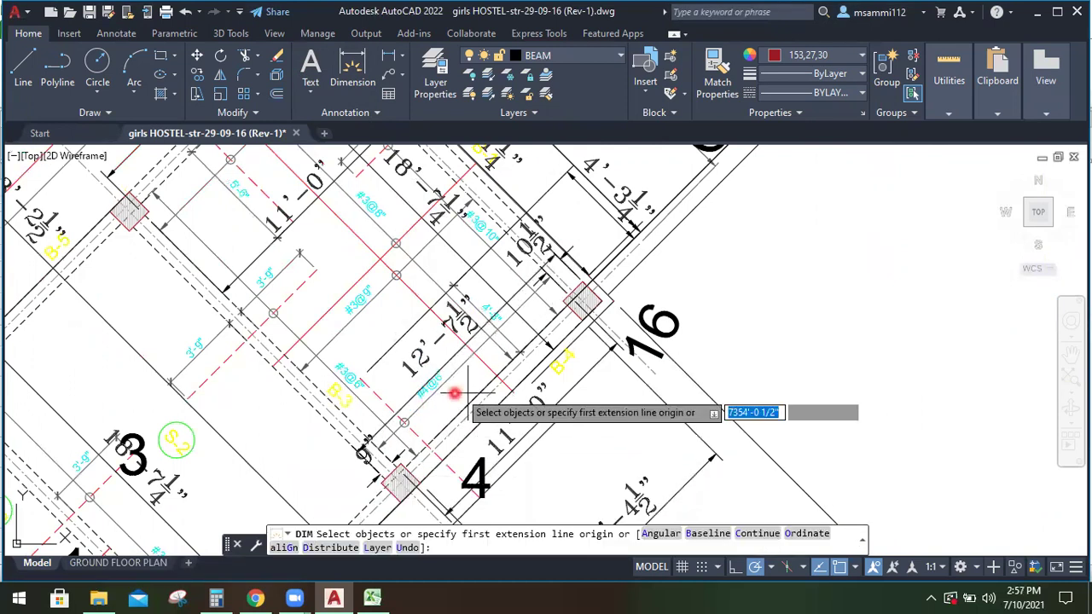
# In the Excel schedule, enter 12.62 as the row 1 main bar's Each Length and calculate Total Nos with =D12*E12
pyautogui.click(373, 597)
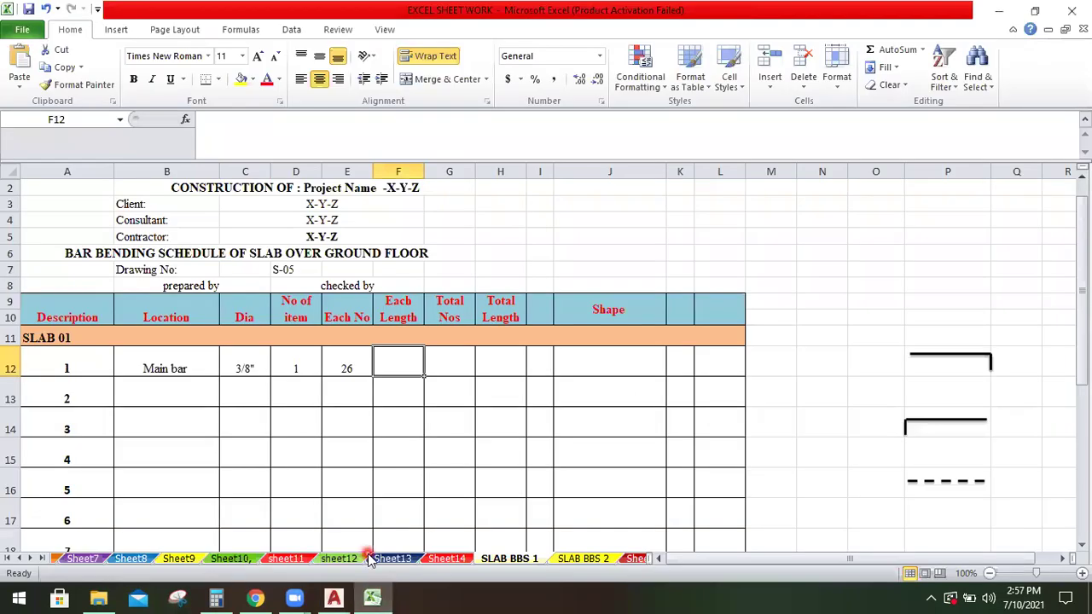
pyautogui.write('12.62')
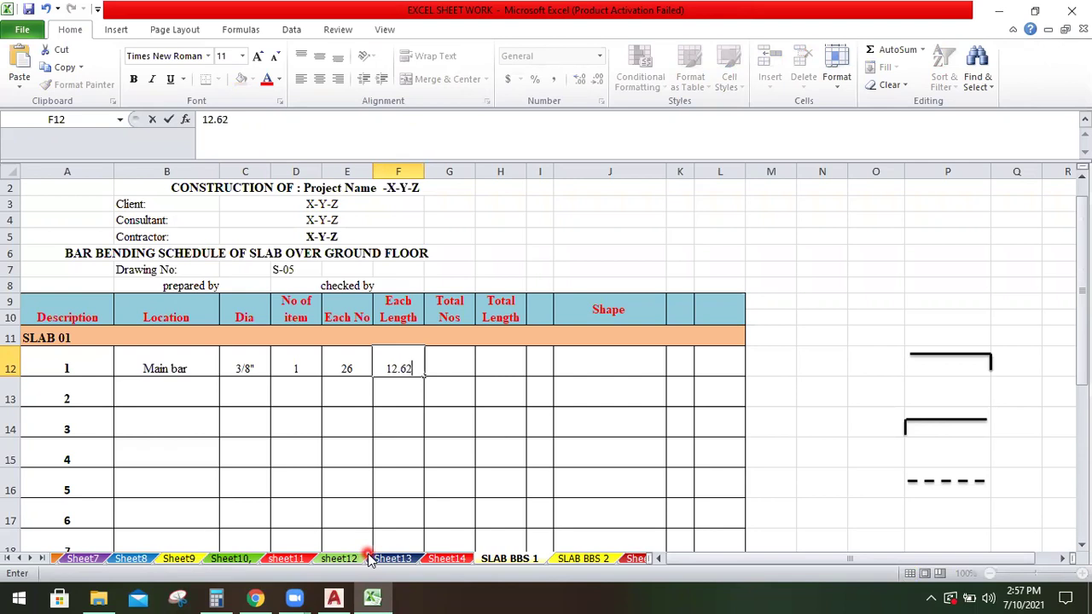
pyautogui.click(462, 362)
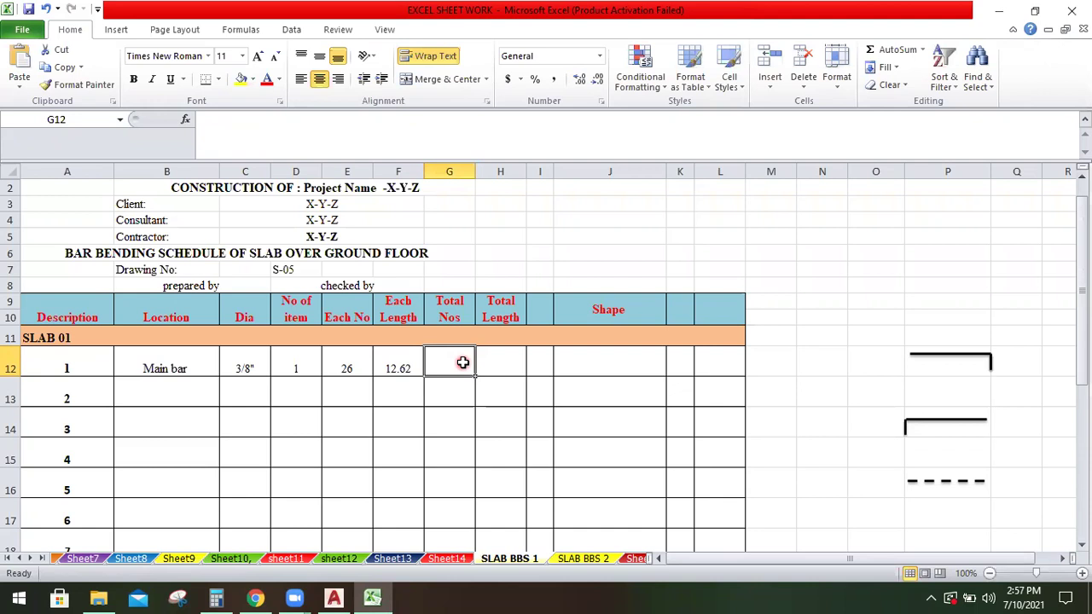
pyautogui.write('=')
pyautogui.click(304, 359)
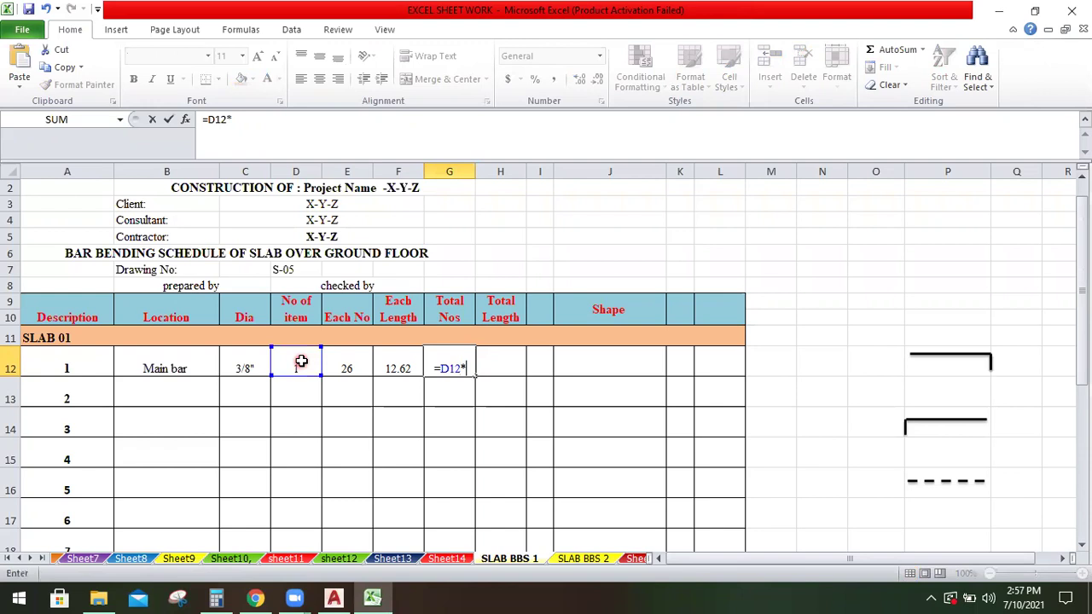
pyautogui.click(357, 363)
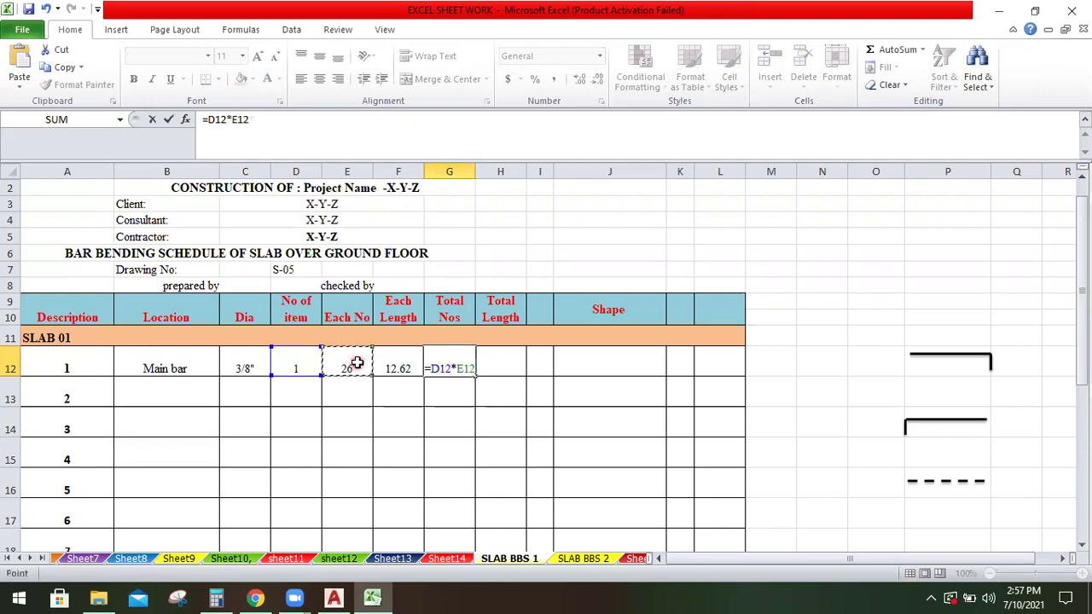
pyautogui.press('Return')
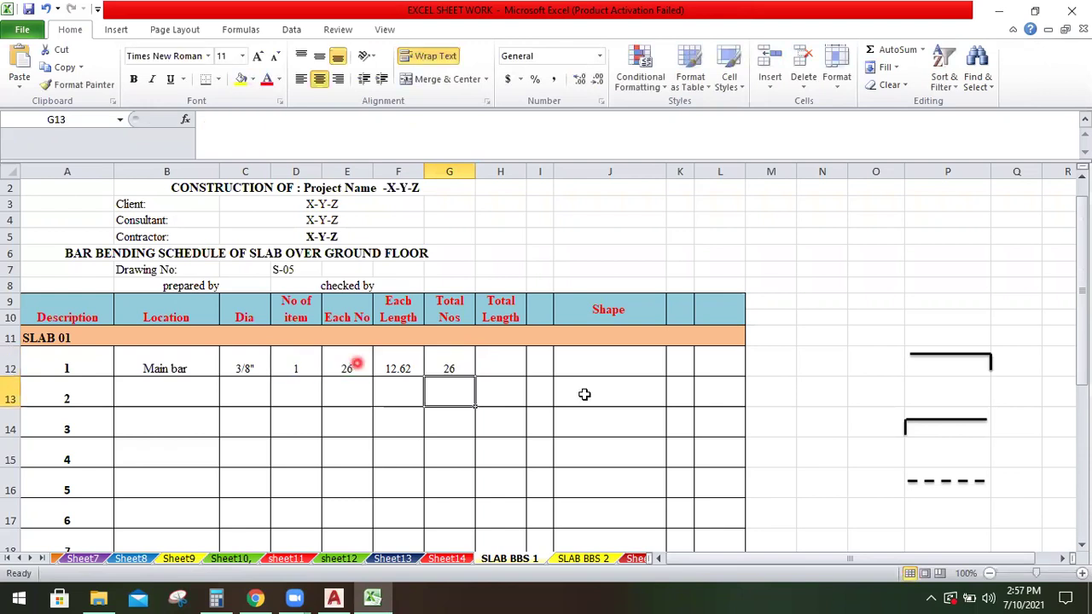
# Calculate the main bar's Total Length in H12 with the formula =F12*G12
pyautogui.click(505, 366)
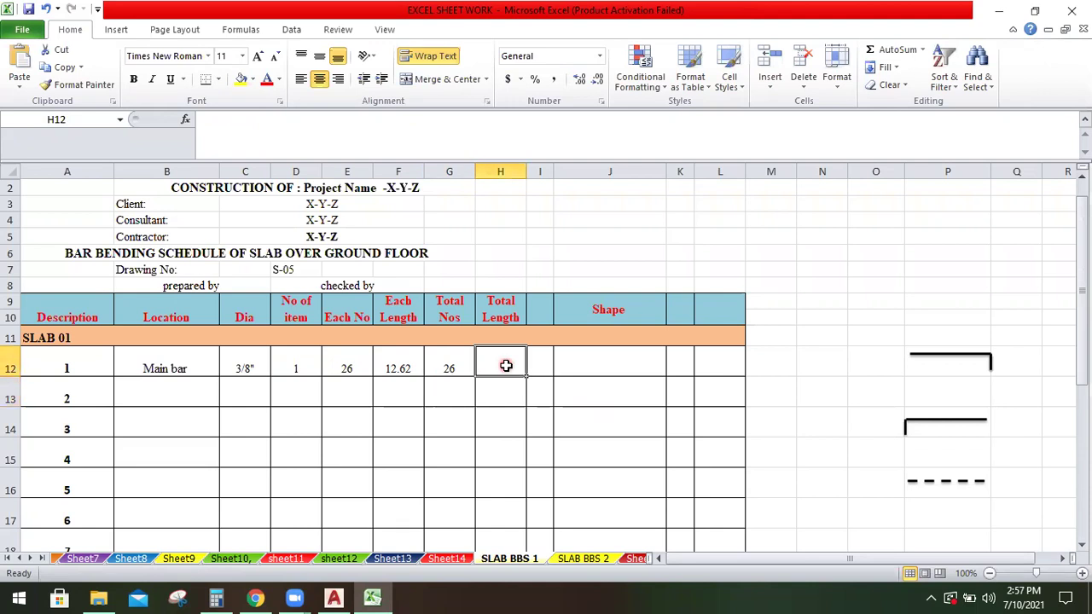
pyautogui.write('=')
pyautogui.click(402, 366)
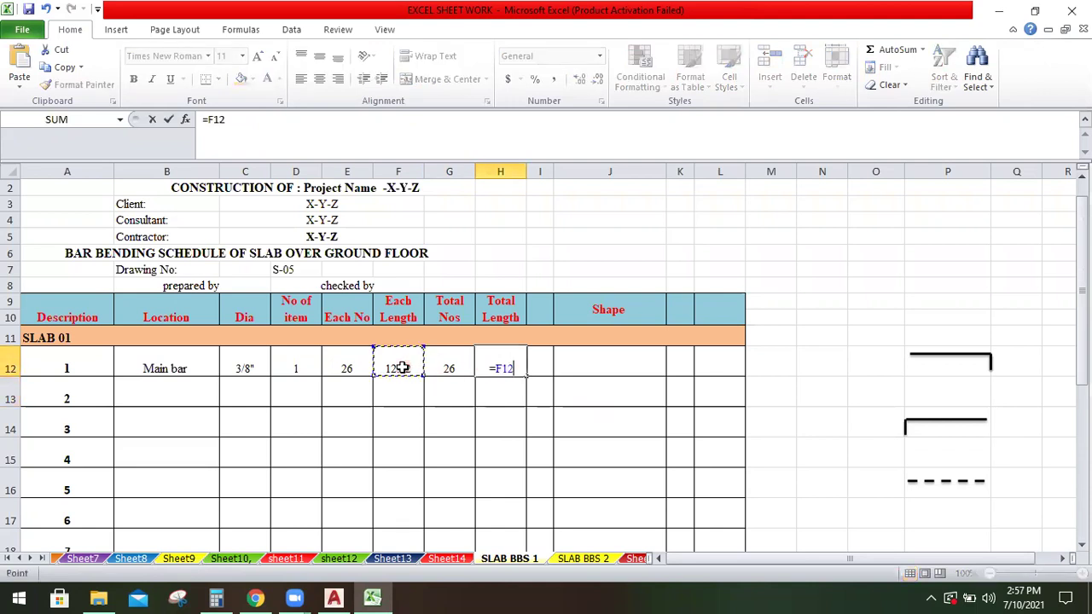
pyautogui.write('*')
pyautogui.click(444, 366)
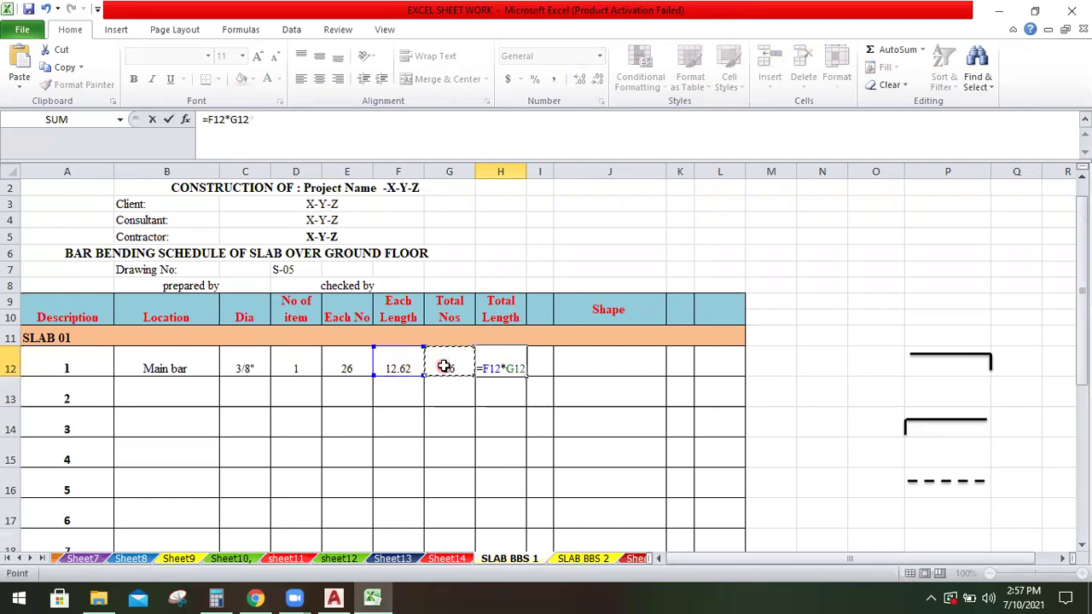
pyautogui.press('Return')
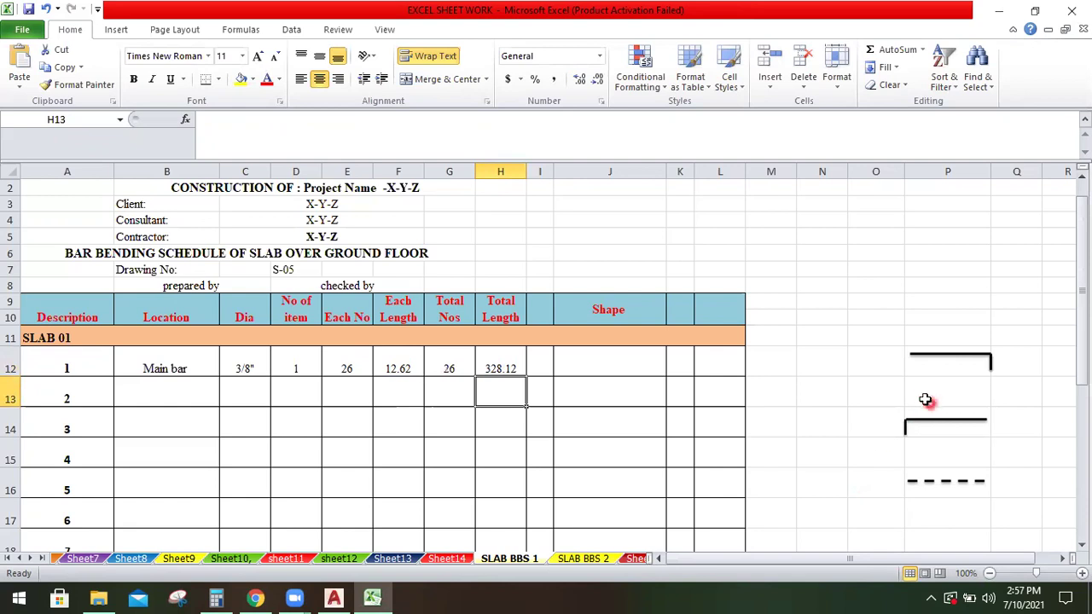
# Copy the hooked bar shape from cell P12 into the main bar's Shape cell J12
pyautogui.click(963, 367)
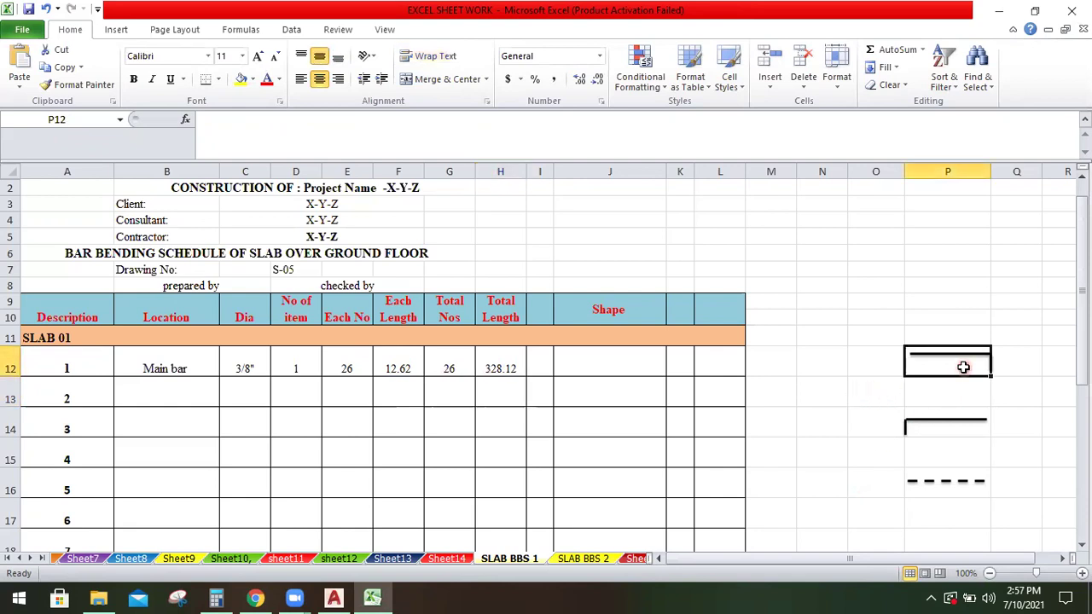
pyautogui.rightClick(963, 367)
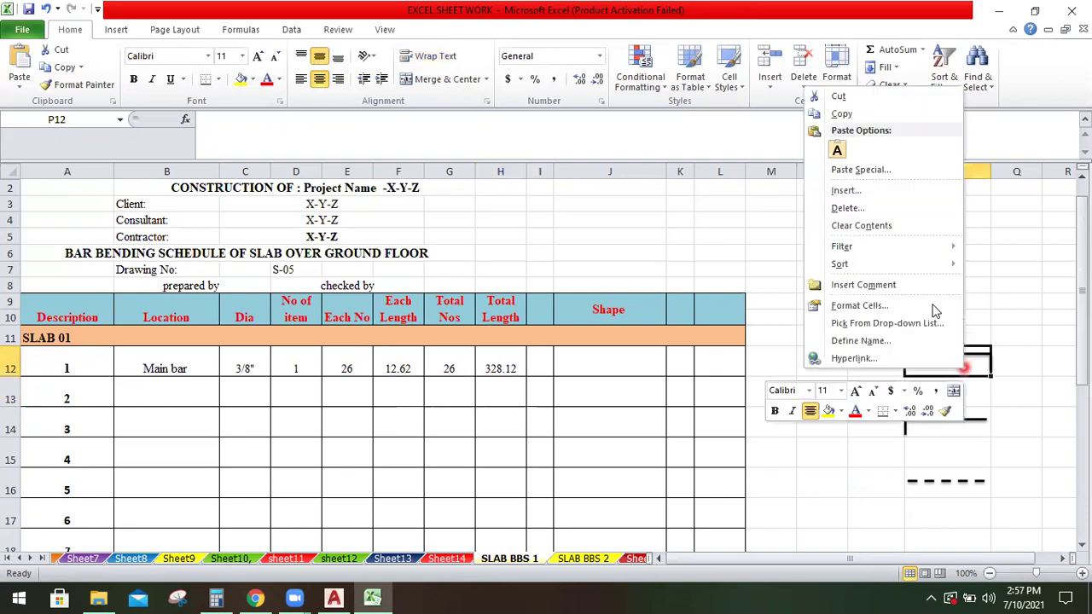
pyautogui.click(846, 116)
pyautogui.click(606, 368)
pyautogui.rightClick(606, 368)
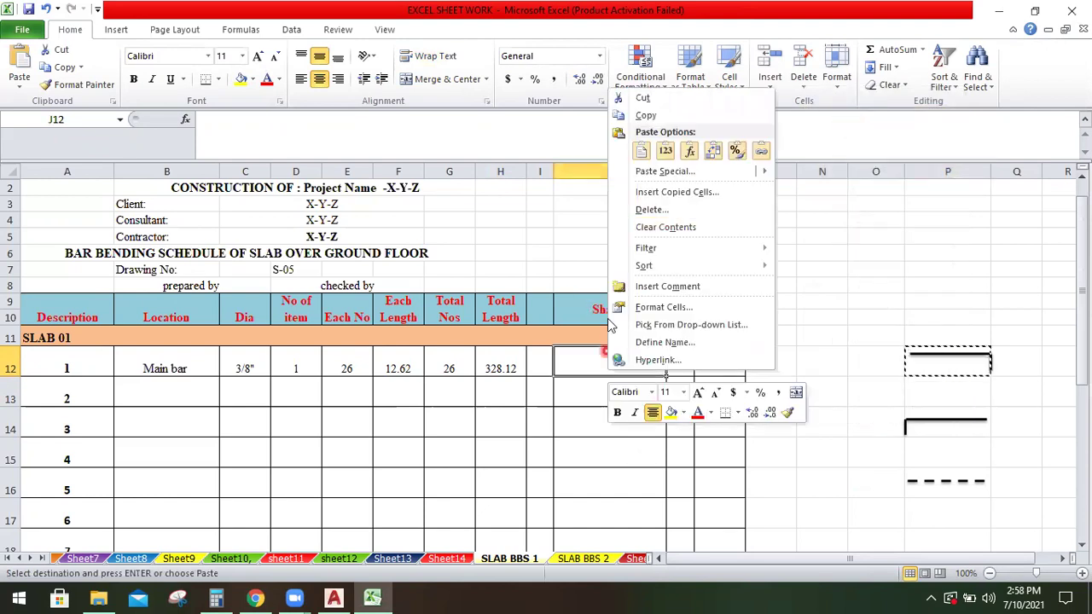
pyautogui.click(643, 151)
pyautogui.click(804, 303)
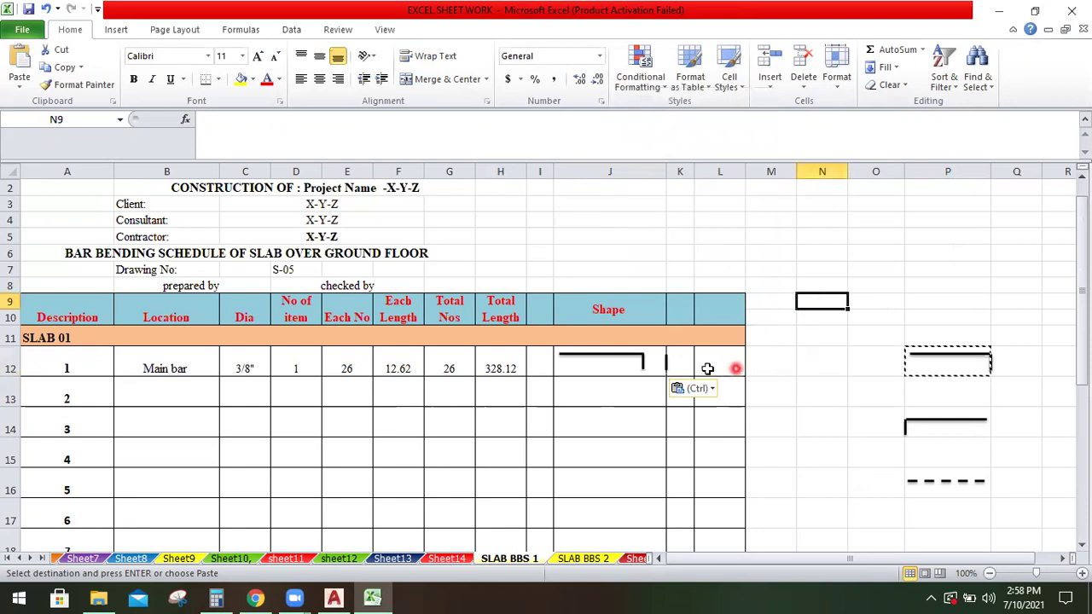
# Delete the stray vertical line at the Shape cell's edge and narrow column J slightly
pyautogui.click(668, 364)
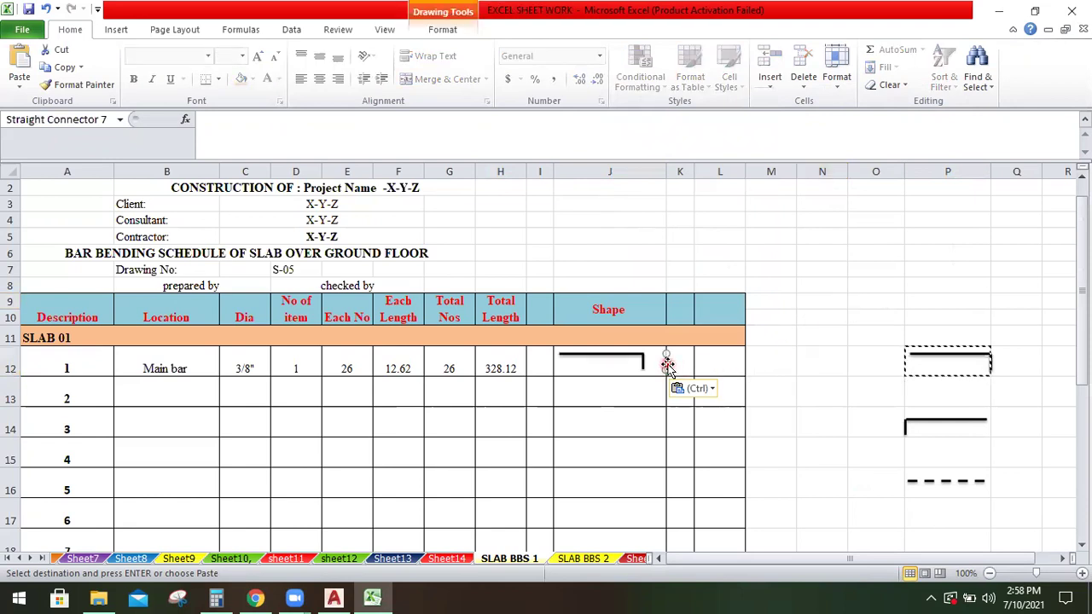
pyautogui.press('Escape')
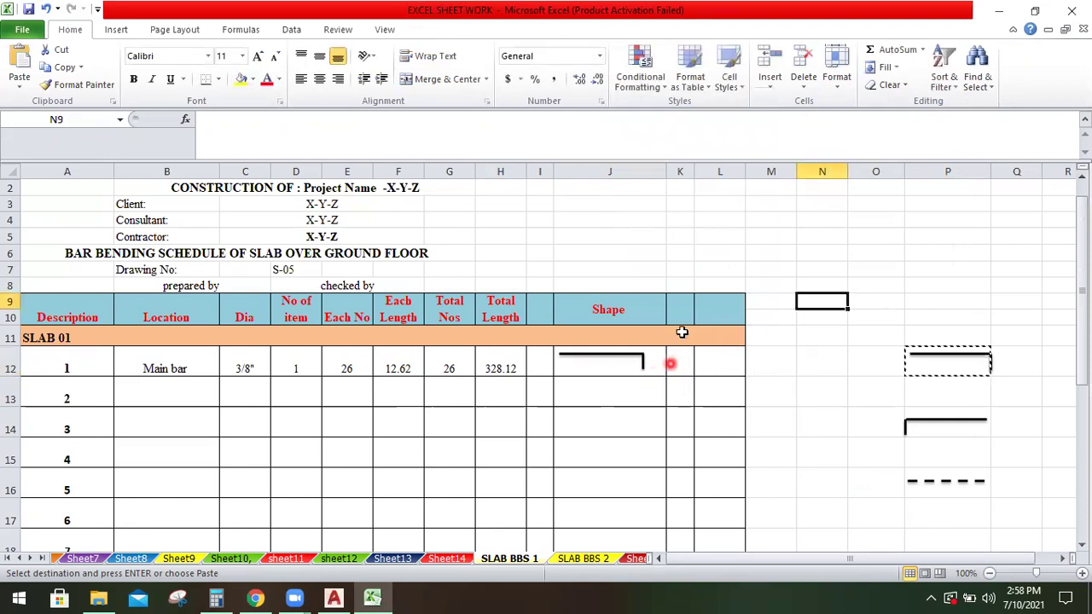
pyautogui.moveTo(666, 174); pyautogui.dragTo(655, 174)
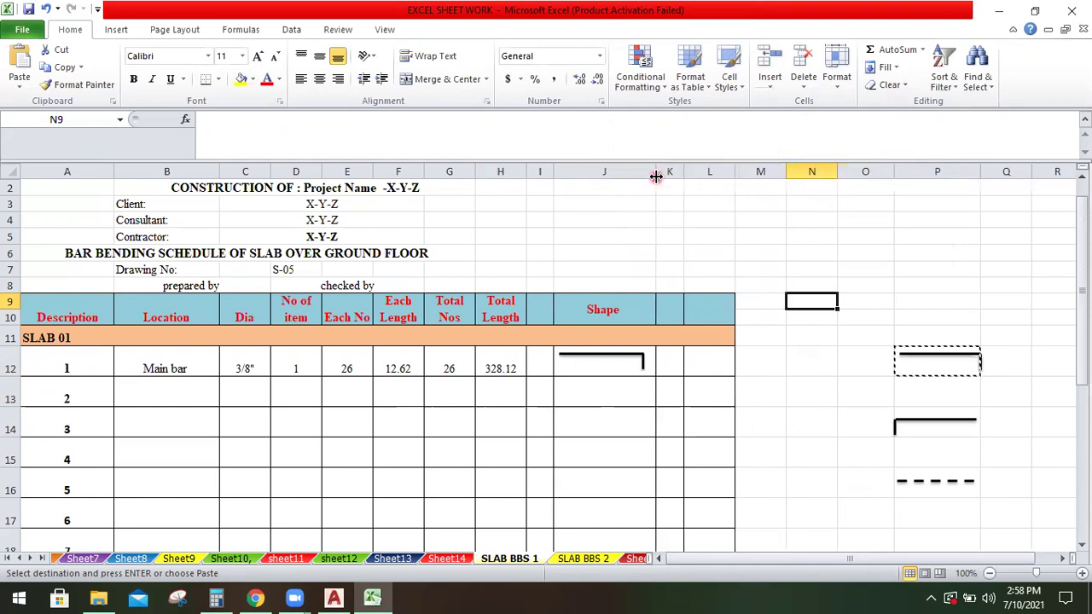
# Lower the horizontal bar line to near the bottom of cell J12 and delete its short vertical hook
pyautogui.click(616, 361)
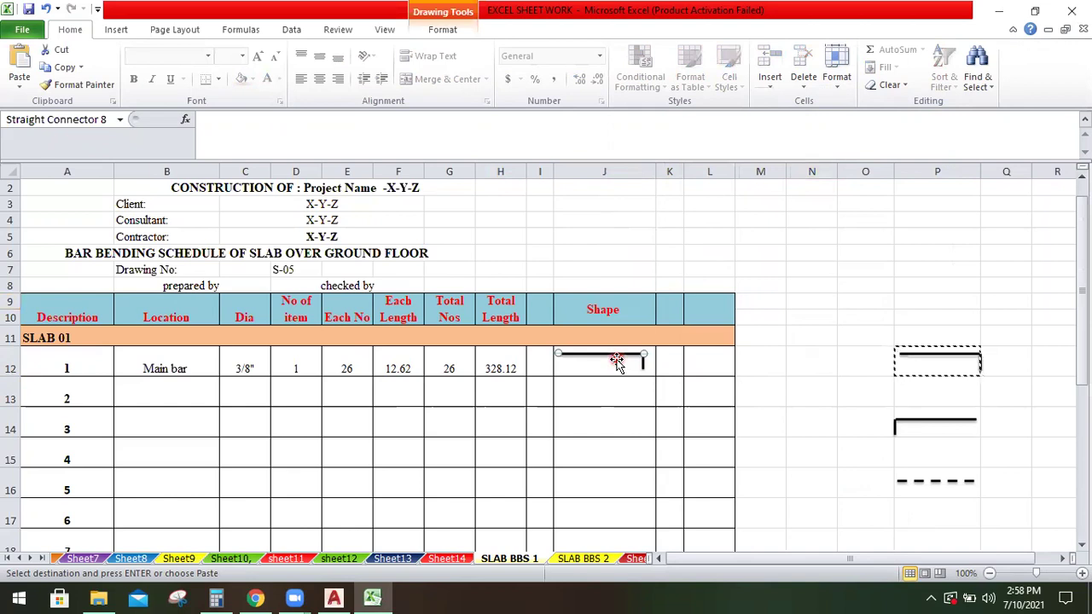
pyautogui.press('Down')
pyautogui.press('Down')
pyautogui.press('Down')
pyautogui.press('Down')
pyautogui.press('Down')
pyautogui.press('Down')
pyautogui.press('Down')
pyautogui.press('Down')
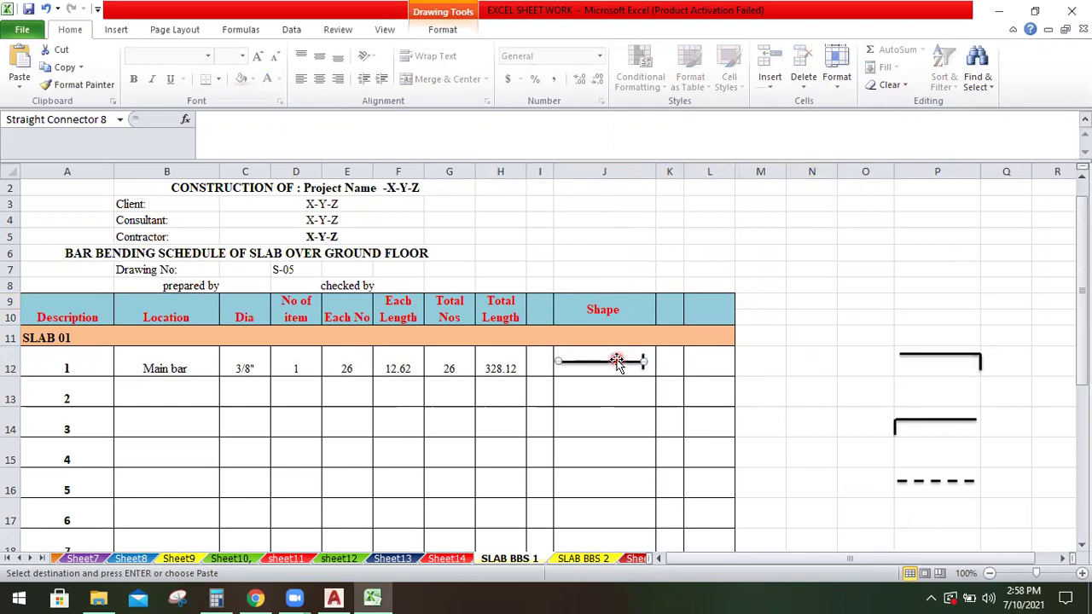
pyautogui.press('Down')
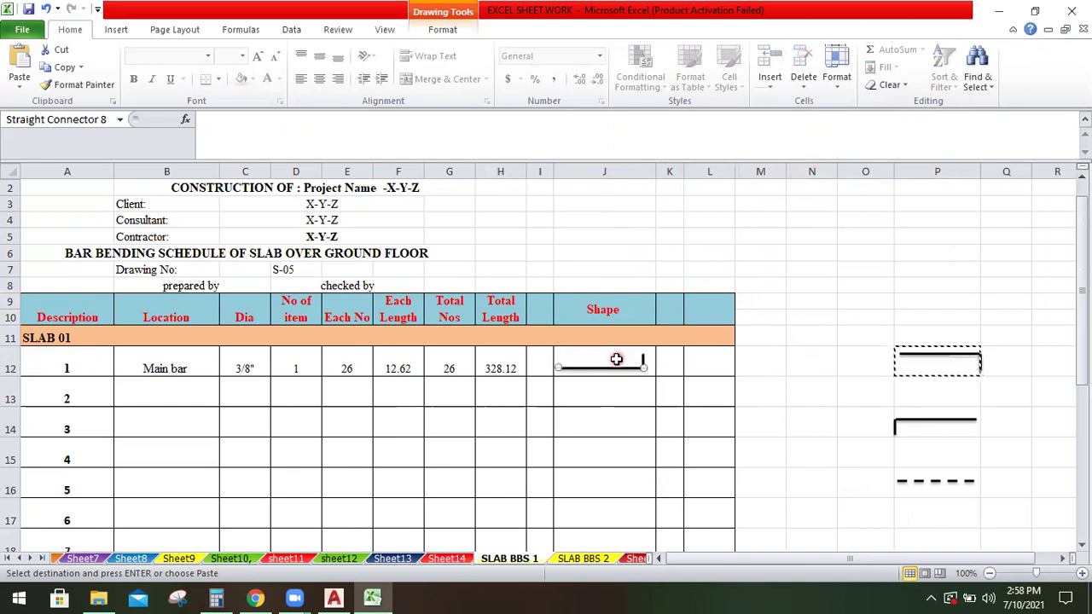
pyautogui.click(797, 360)
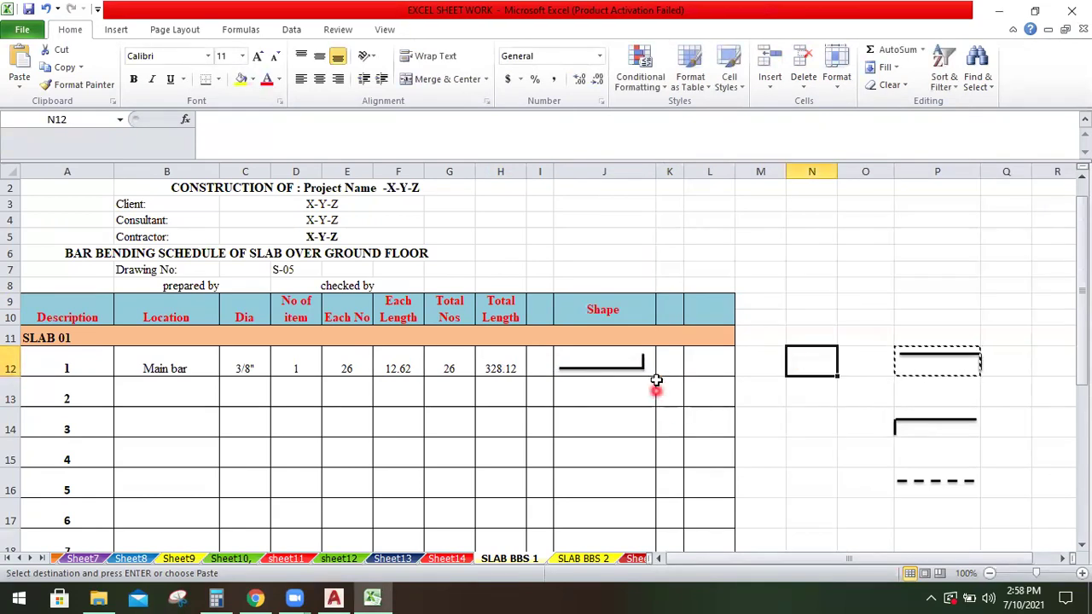
pyautogui.click(642, 356)
pyautogui.press('Escape')
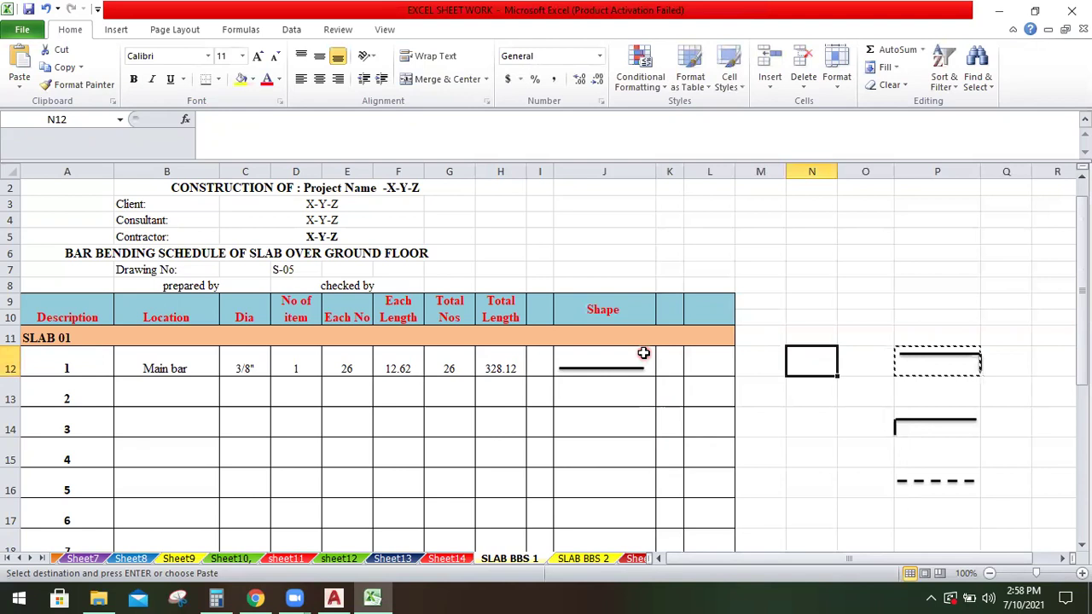
# Enter 12.62 in Shape cell J12 as the straight bar's length label
pyautogui.click(634, 358)
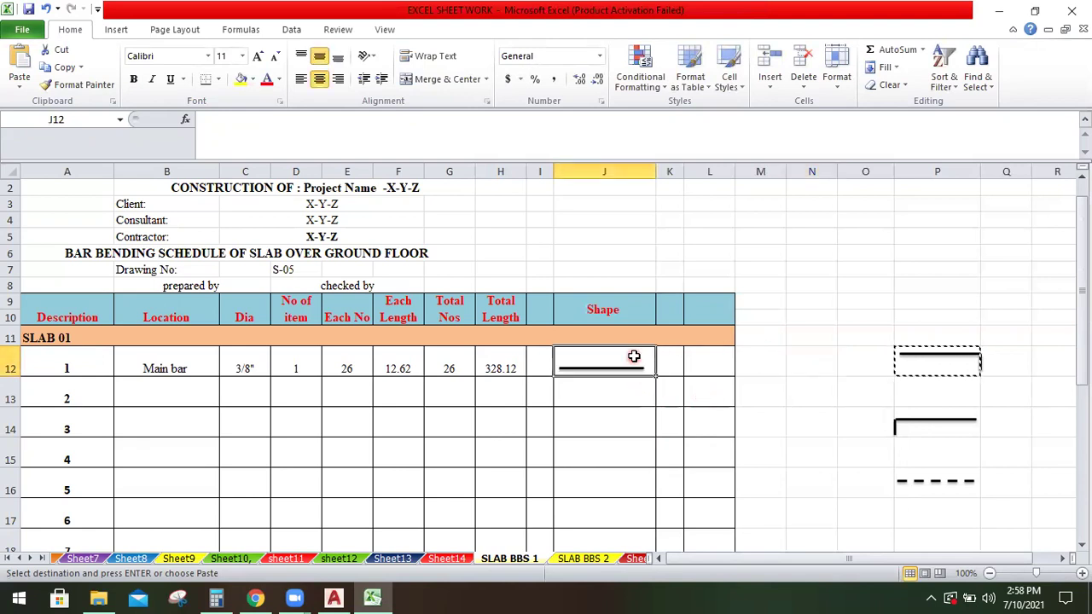
pyautogui.write('12.')
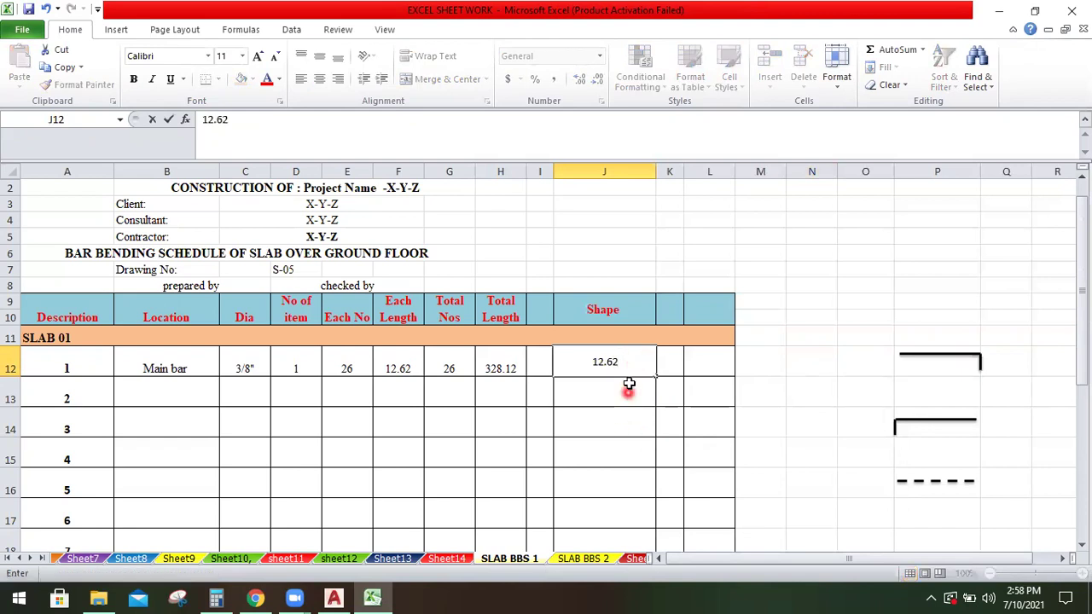
pyautogui.write('62')
pyautogui.click(629, 384)
pyautogui.click(629, 352)
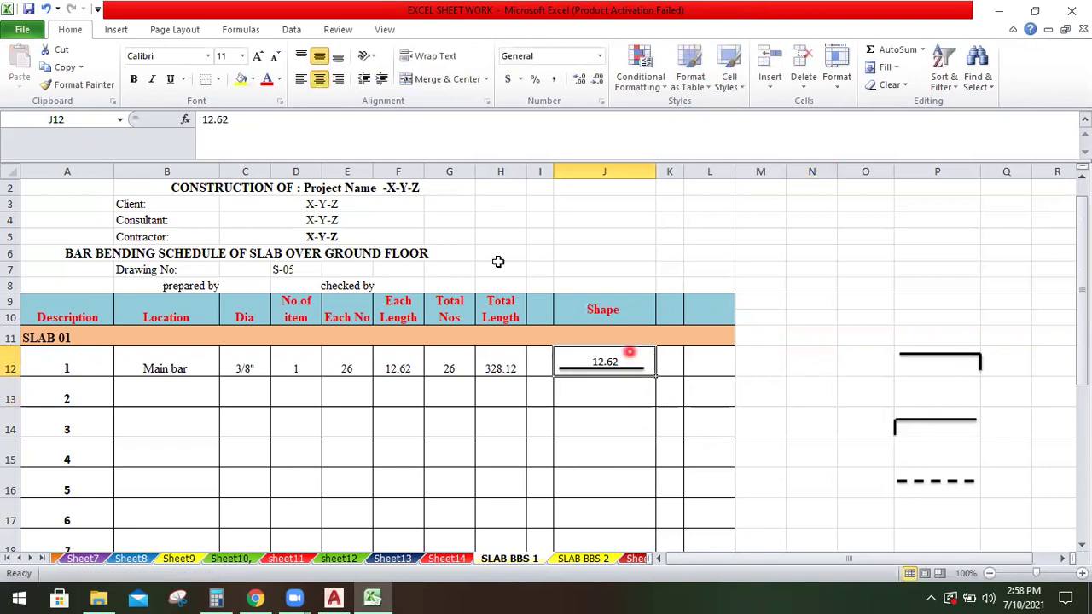
# Enter "Distribution bar" as the location of item 2 in cell B13
pyautogui.click(163, 398)
pyautogui.write('Distribution bar')
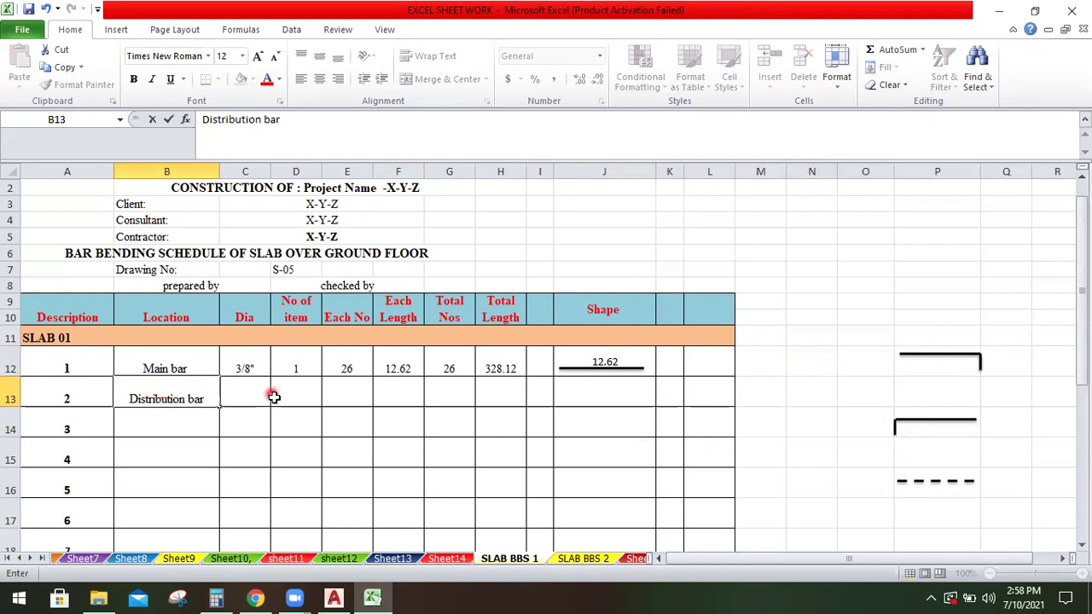
pyautogui.click(249, 396)
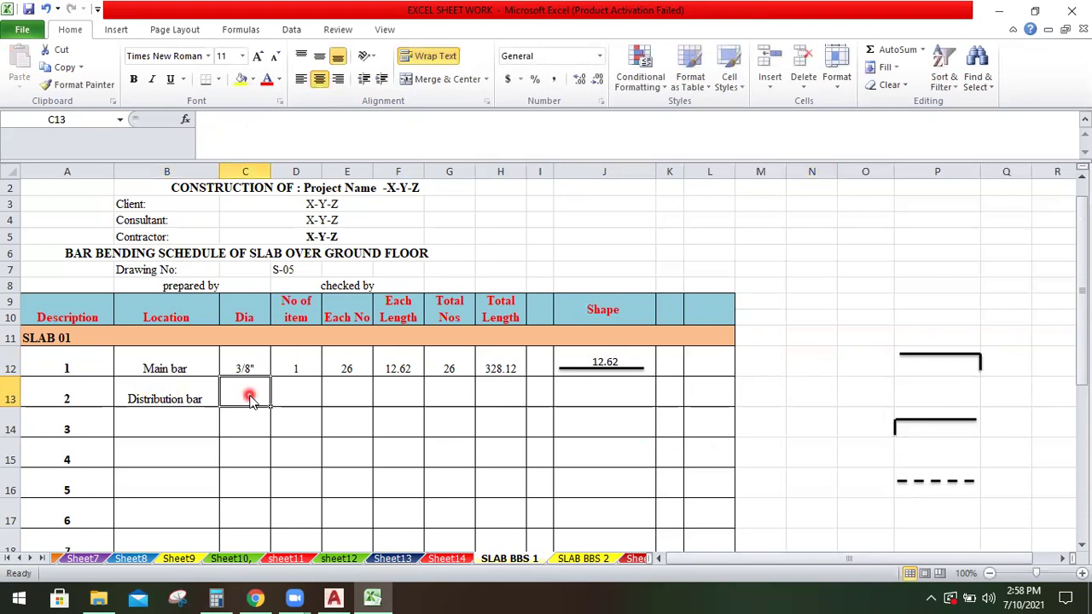
# Switch to AutoCAD and examine the distribution bar's size and spacing callout in the slab panel beside beam B-3
pyautogui.click(332, 596)
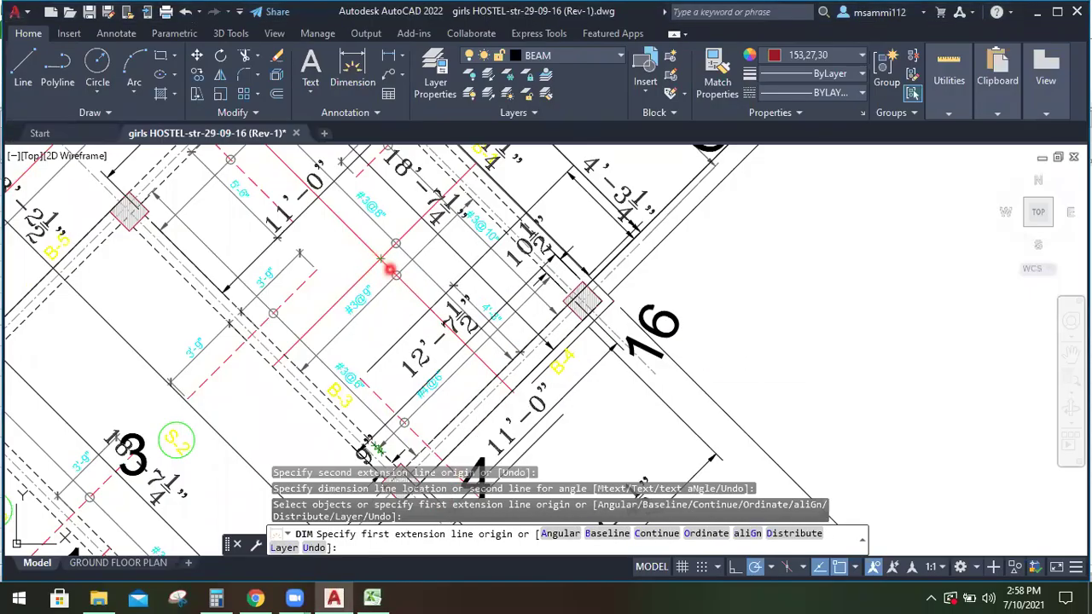
pyautogui.scroll(2, 391, 285)
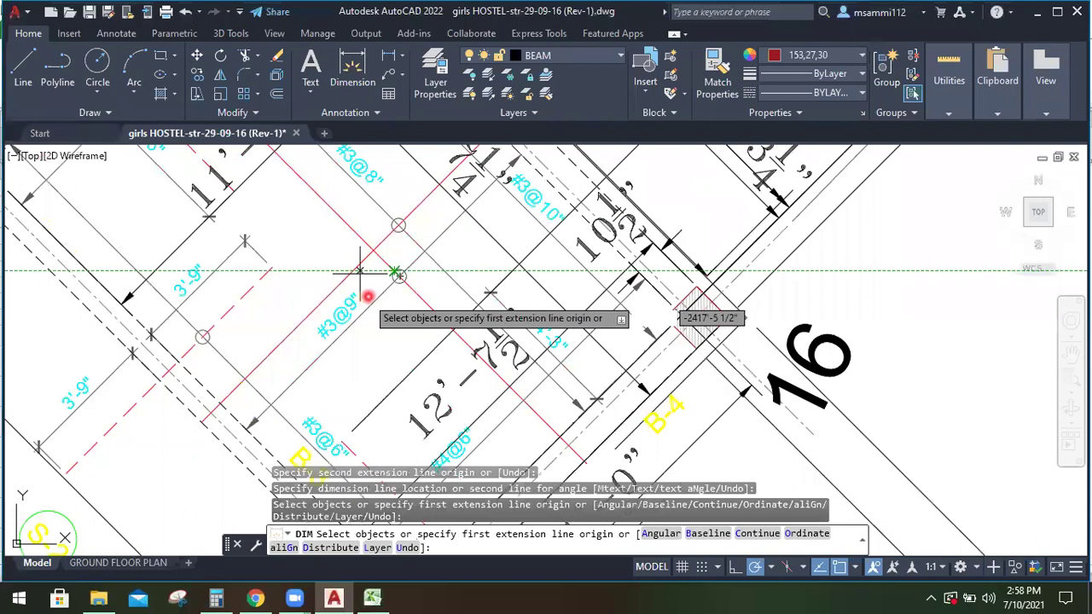
pyautogui.scroll(-2, 390, 268)
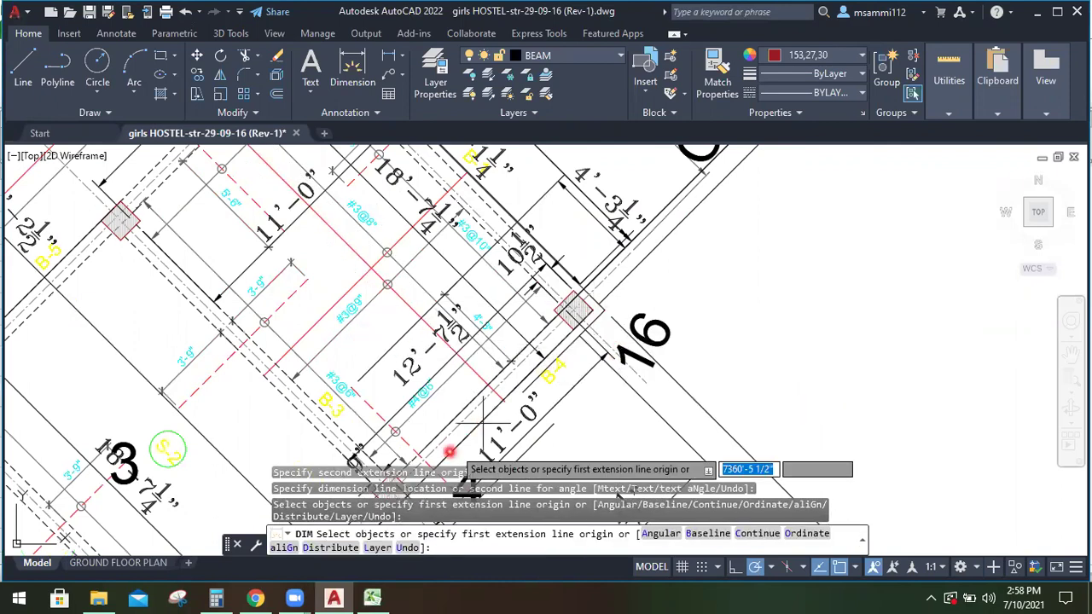
pyautogui.write('c')
pyautogui.press('Return')
pyautogui.press('Return')
pyautogui.press('Return')
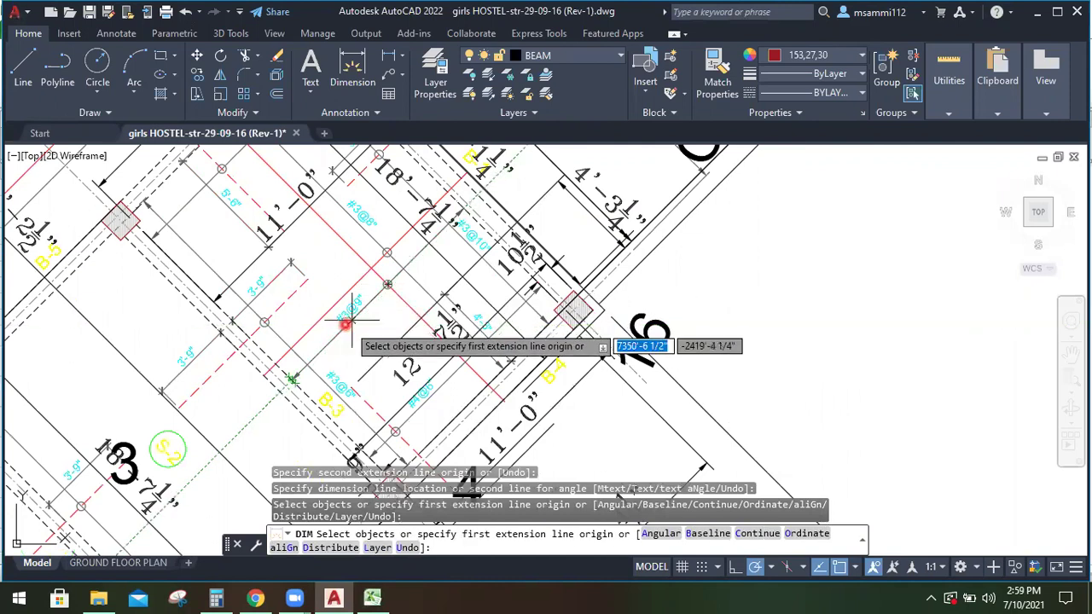
pyautogui.write('c')
pyautogui.press('Return')
pyautogui.press('Return')
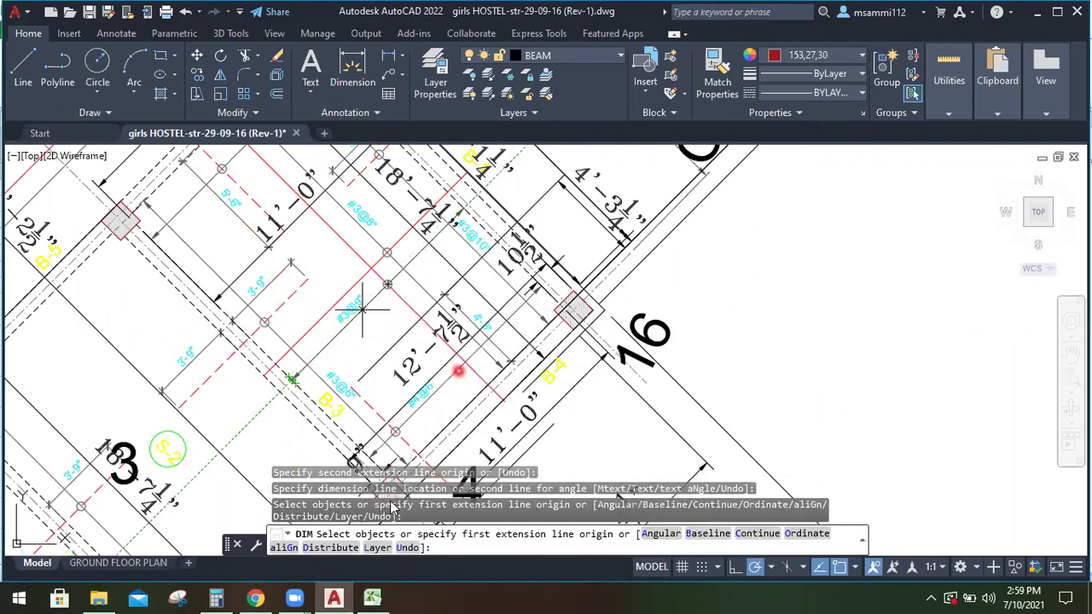
# Switch back to Excel and enter 3/8" as the distribution bar's diameter and 1 as its number of items
pyautogui.click(343, 474)
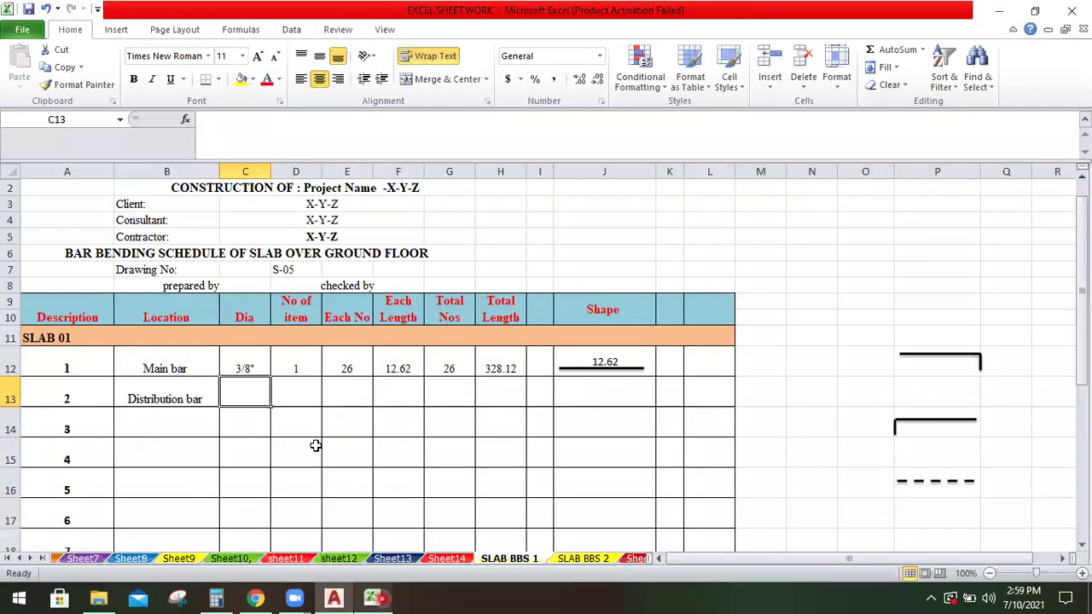
pyautogui.write('3/')
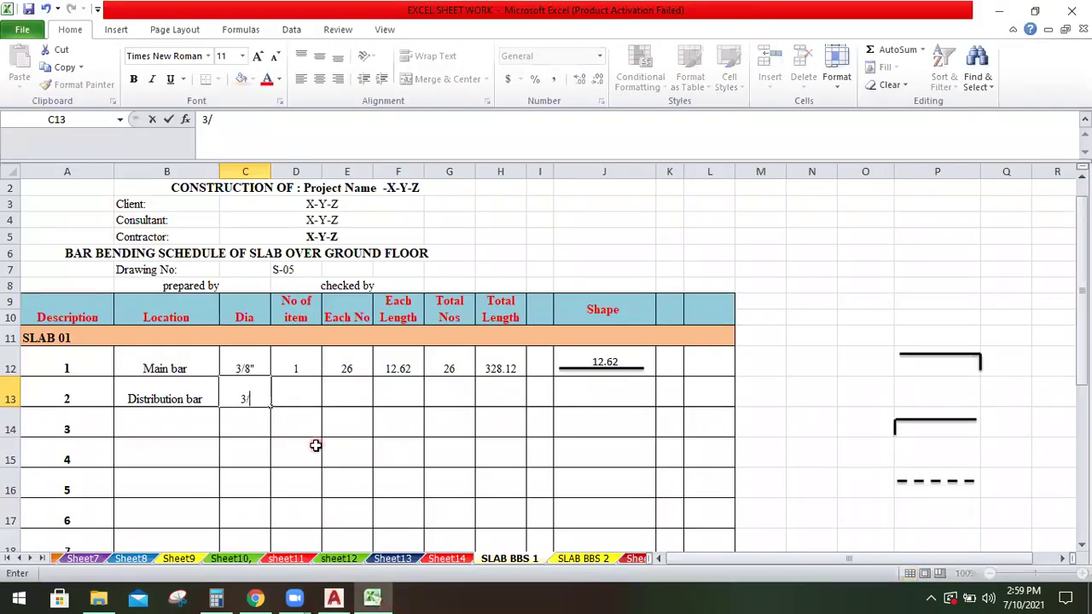
pyautogui.write('8"')
pyautogui.click(300, 405)
pyautogui.write('1')
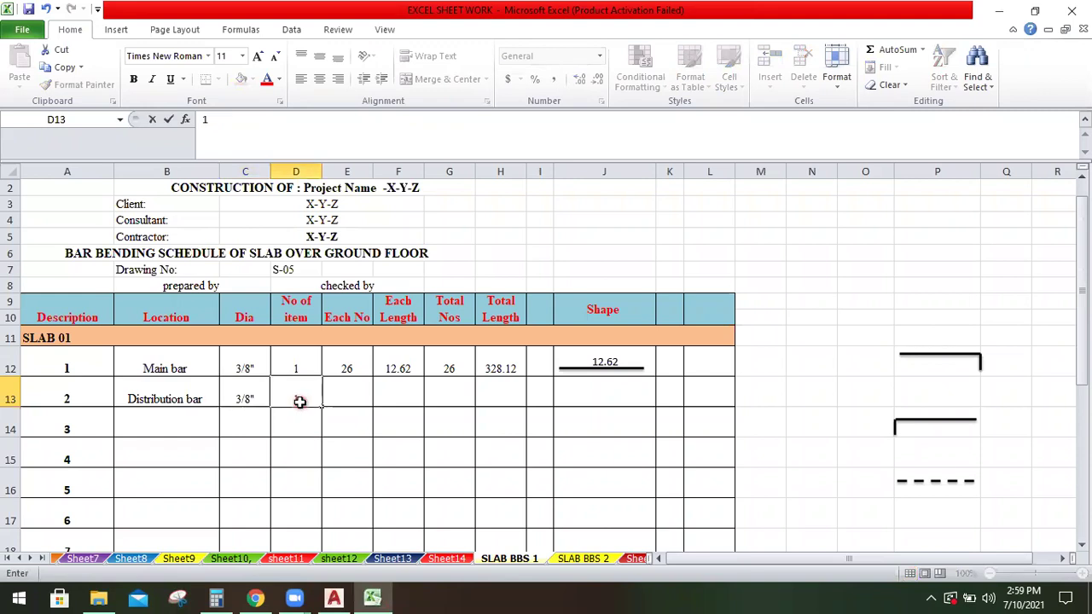
pyautogui.press('Tab')
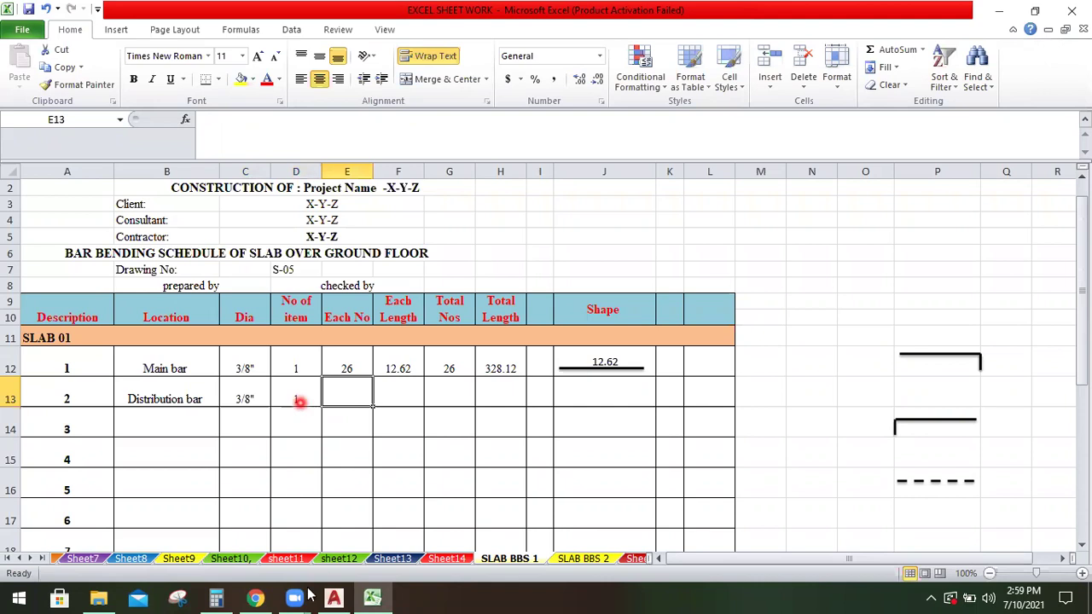
# Open Calculator and divide 12.62 by 0.75 to work out the number of distribution bars
pyautogui.click(379, 595)
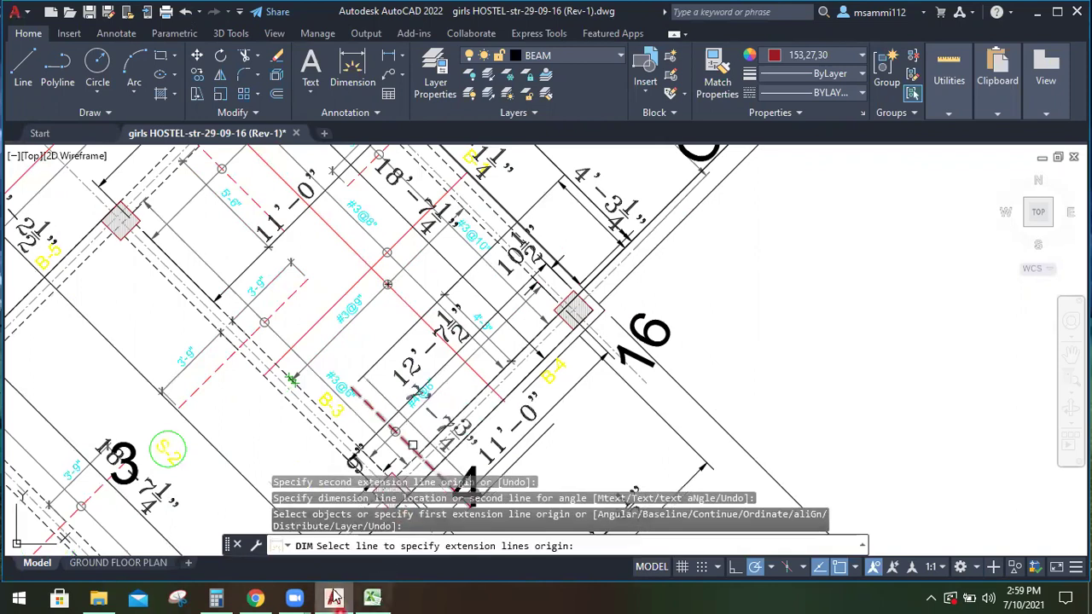
pyautogui.click(227, 598)
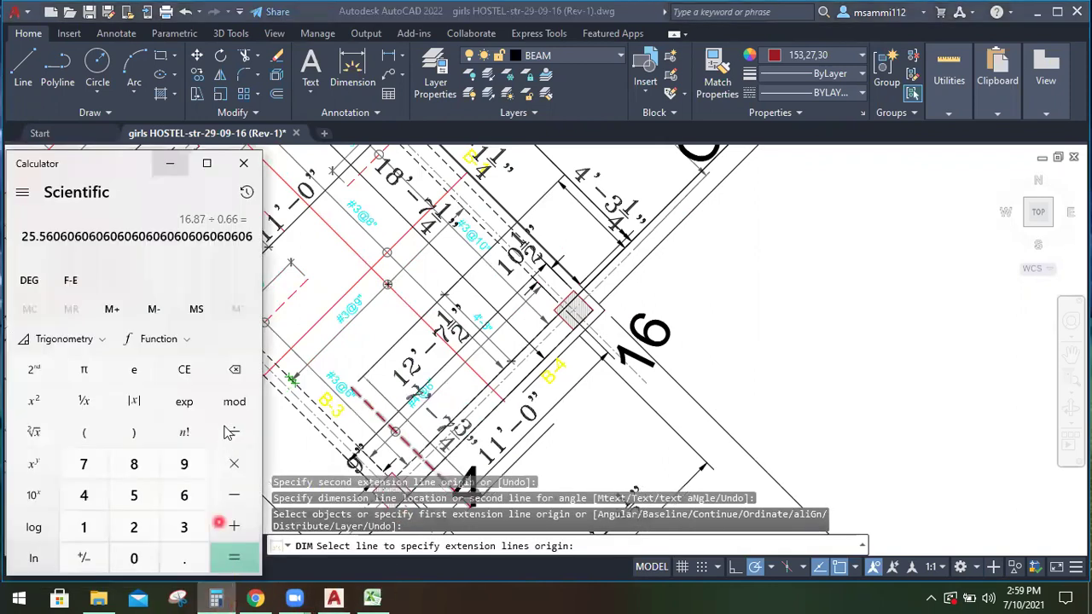
pyautogui.click(185, 372)
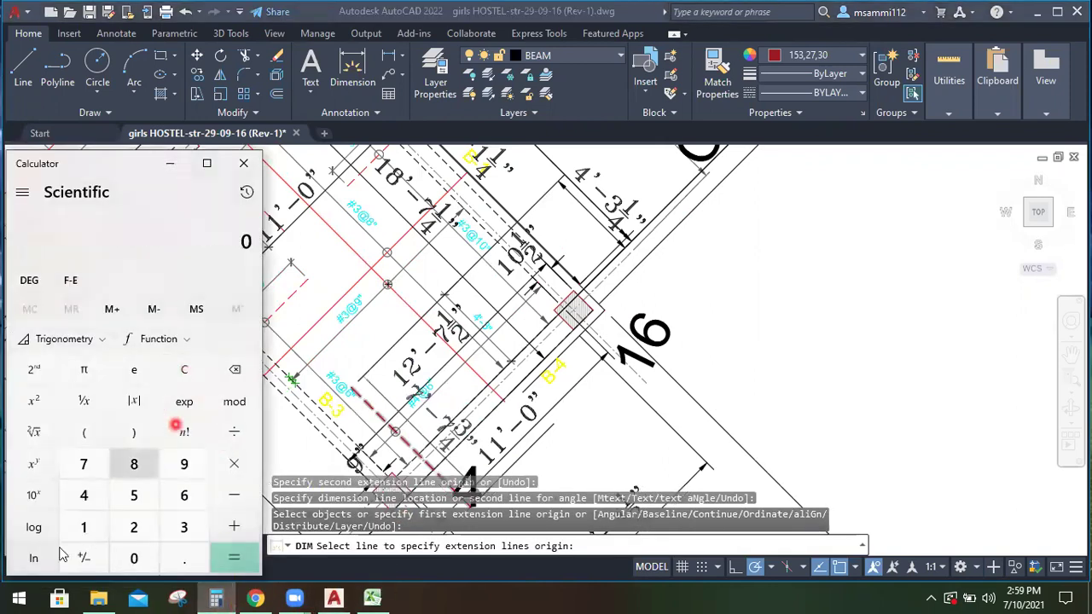
pyautogui.click(78, 527)
pyautogui.click(126, 530)
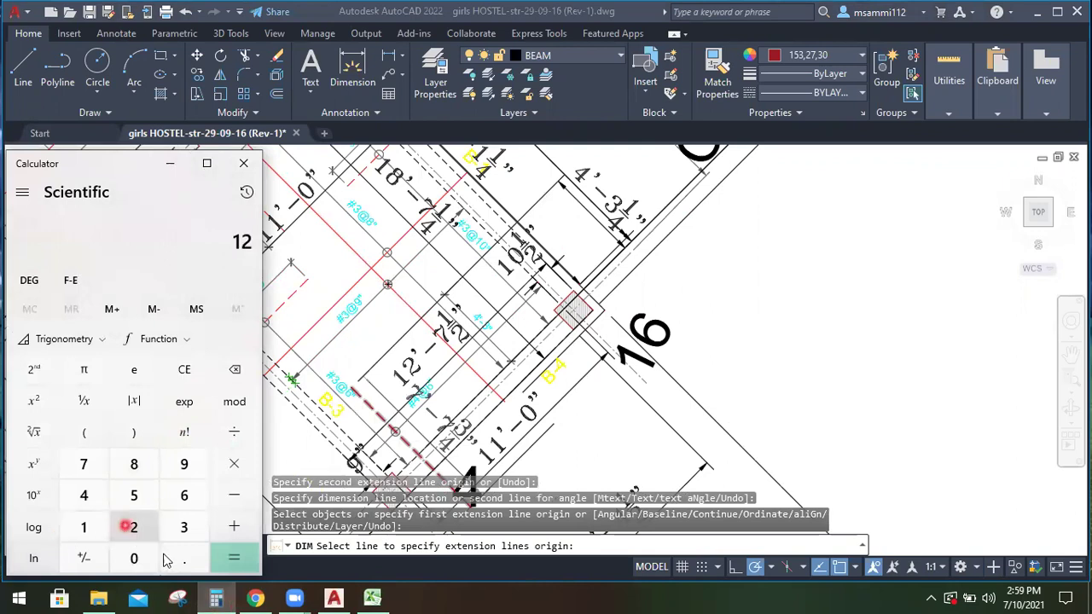
pyautogui.click(179, 556)
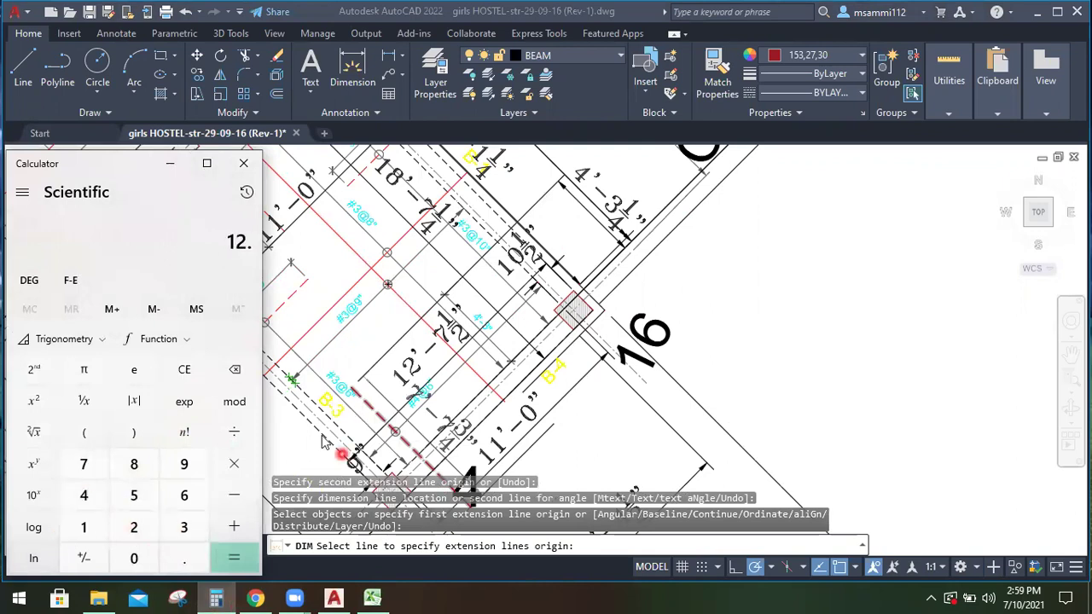
pyautogui.click(192, 506)
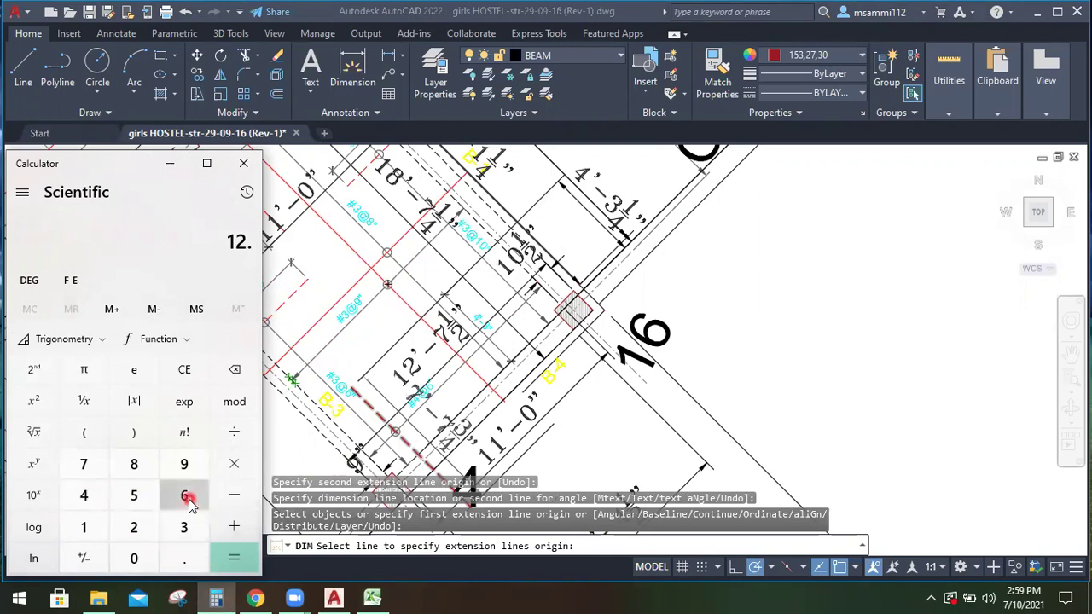
pyautogui.click(228, 432)
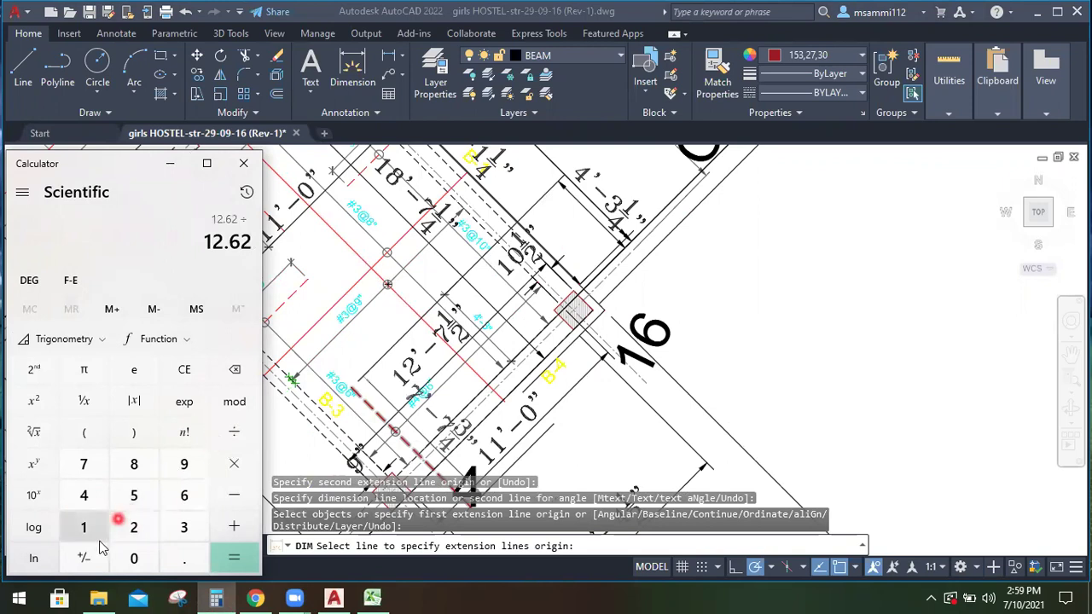
pyautogui.click(133, 558)
pyautogui.click(181, 559)
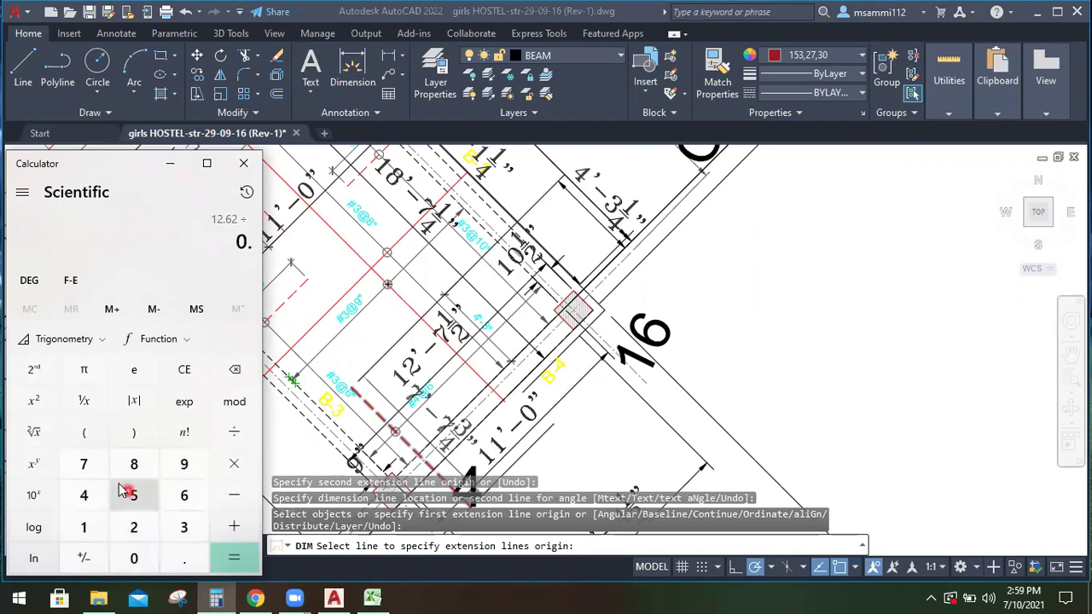
pyautogui.click(94, 471)
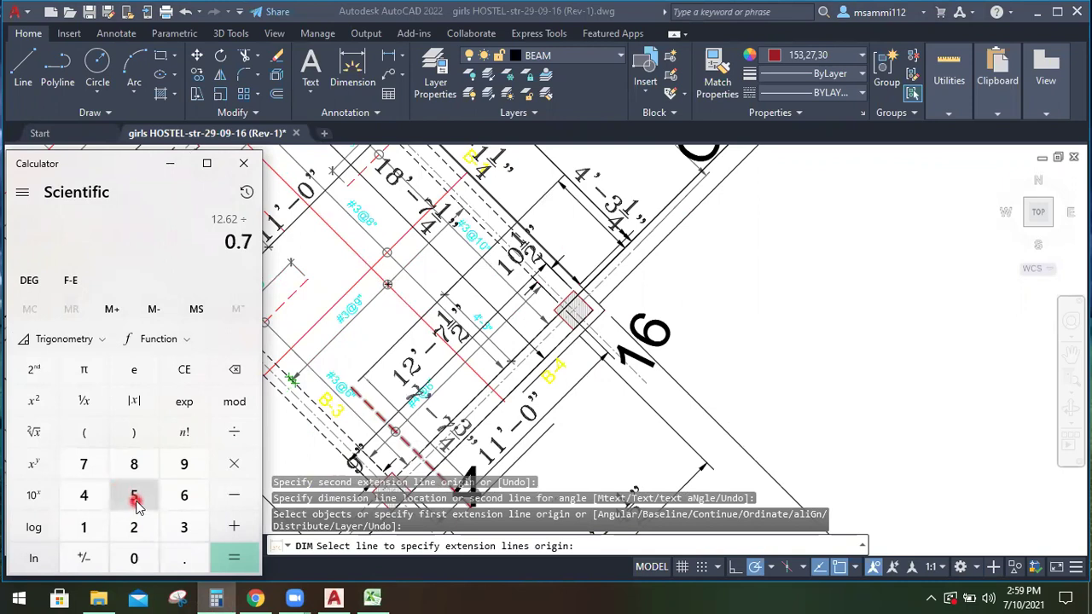
pyautogui.click(229, 563)
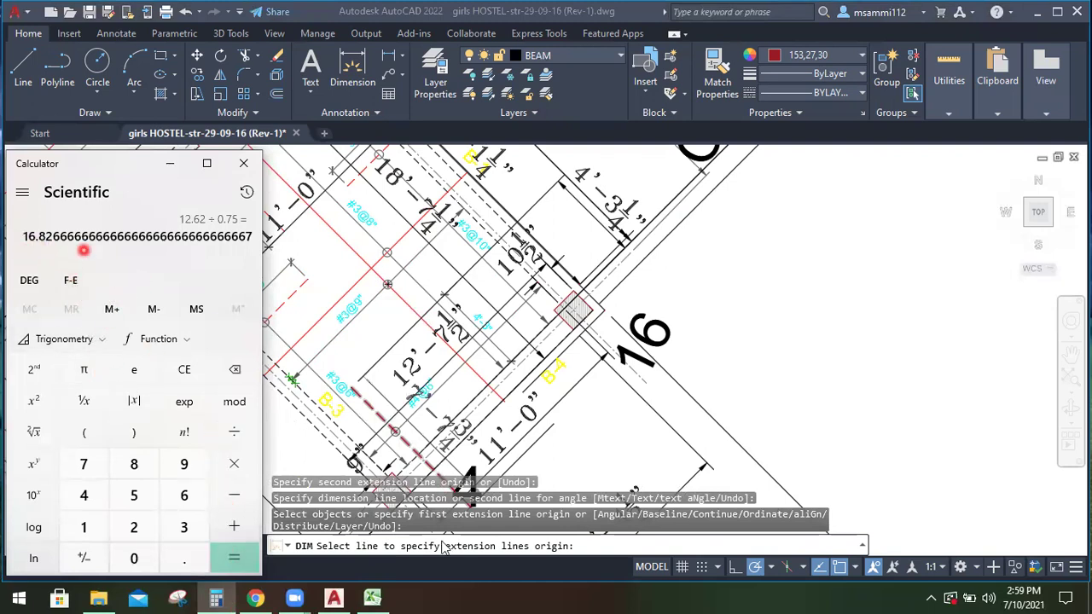
pyautogui.click(173, 162)
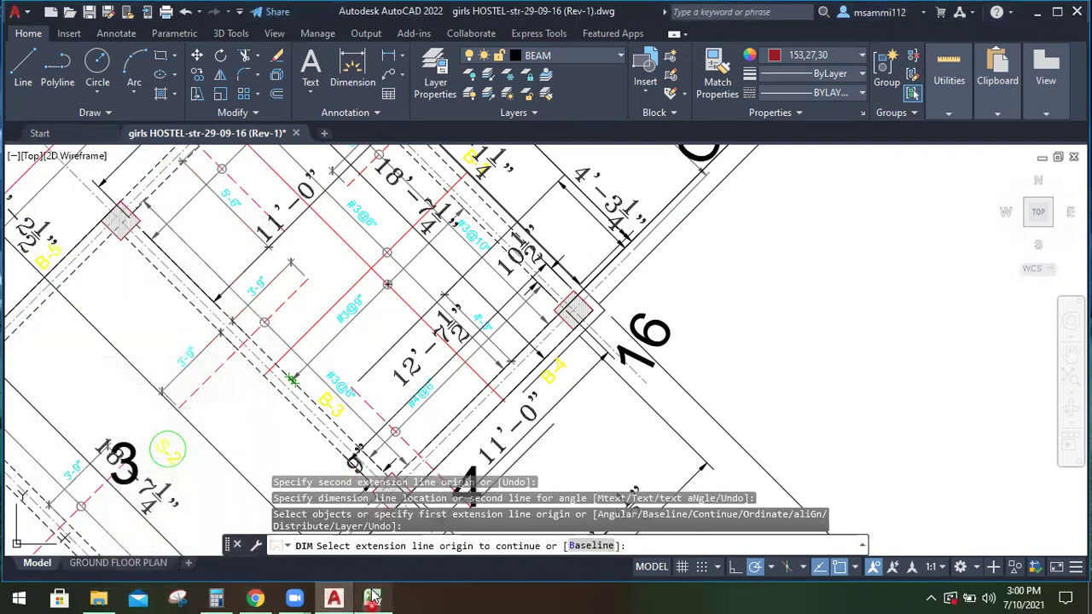
# Return to Excel and enter 17 as the distribution bar's Each No in cell E13
pyautogui.click(373, 597)
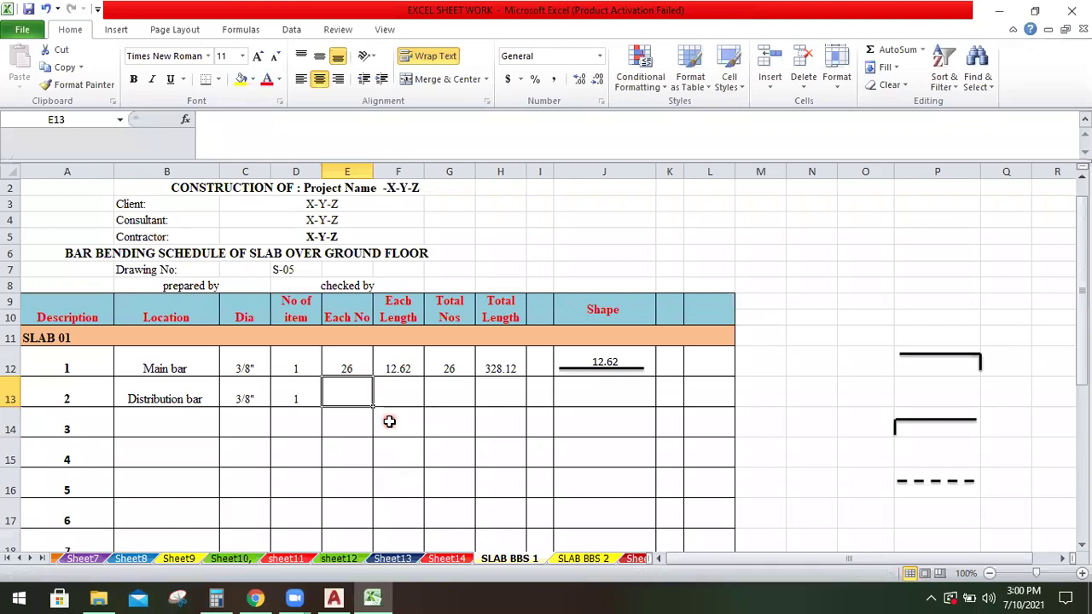
pyautogui.write('17')
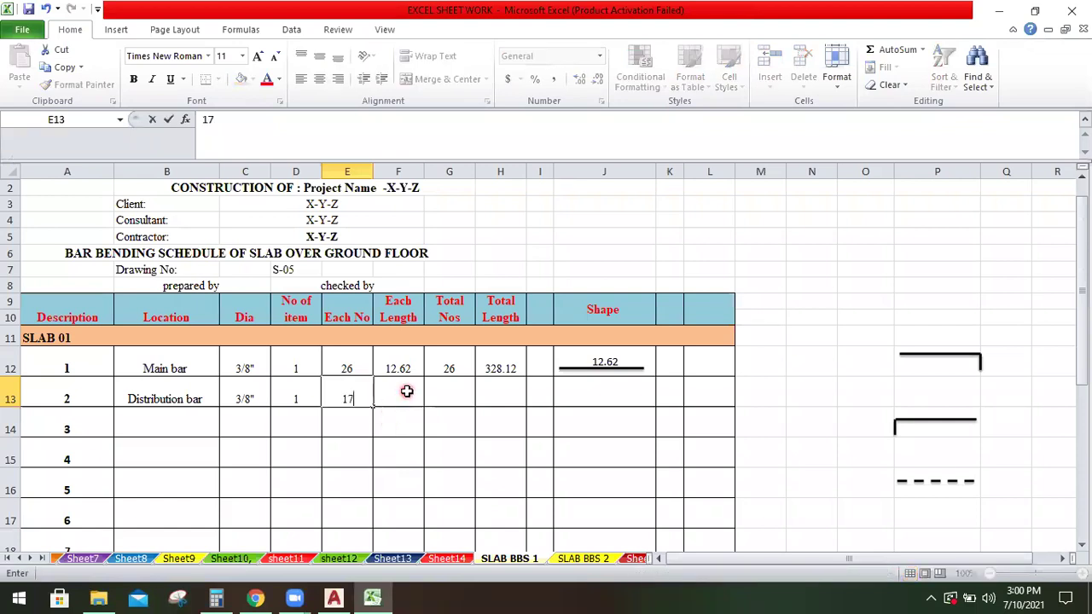
pyautogui.click(407, 391)
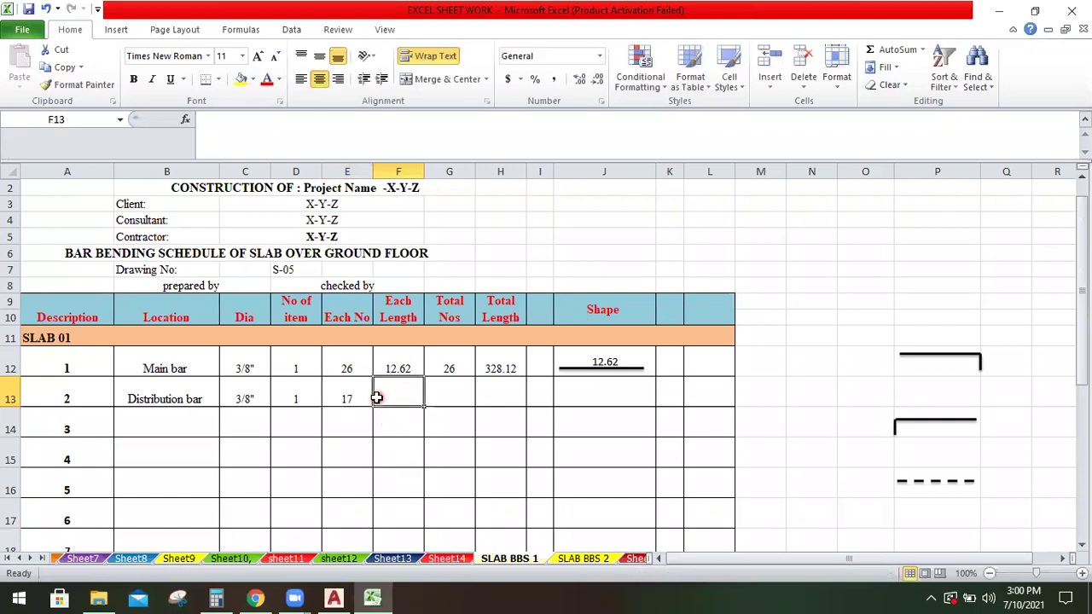
pyautogui.click(375, 596)
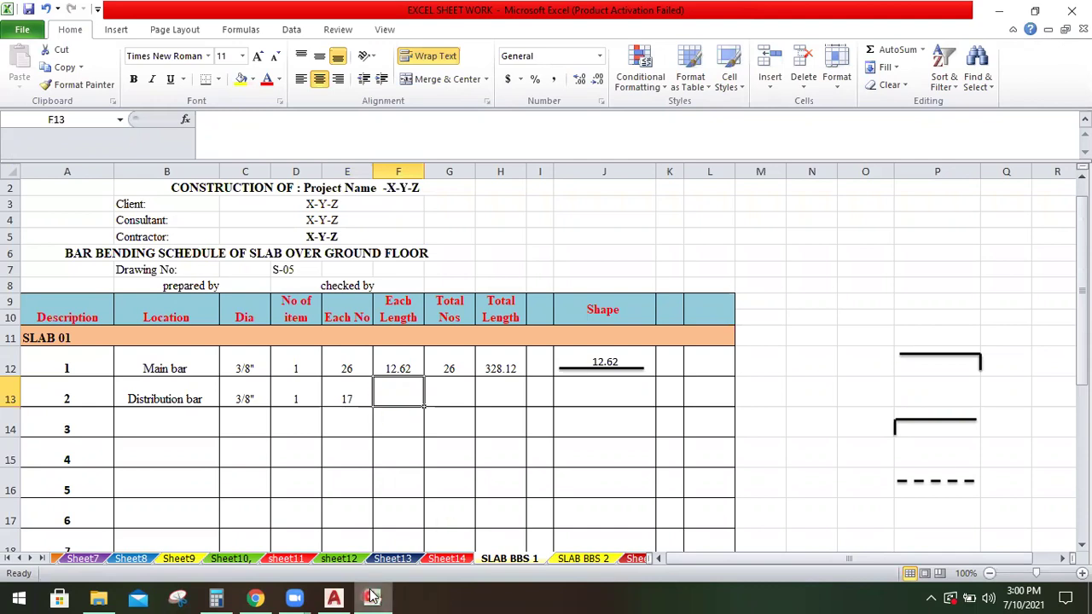
# Switch to AutoCAD and dimension the slab panel's long side along beam B-3, between the corners of its two end columns
pyautogui.click(334, 596)
pyautogui.press('Escape')
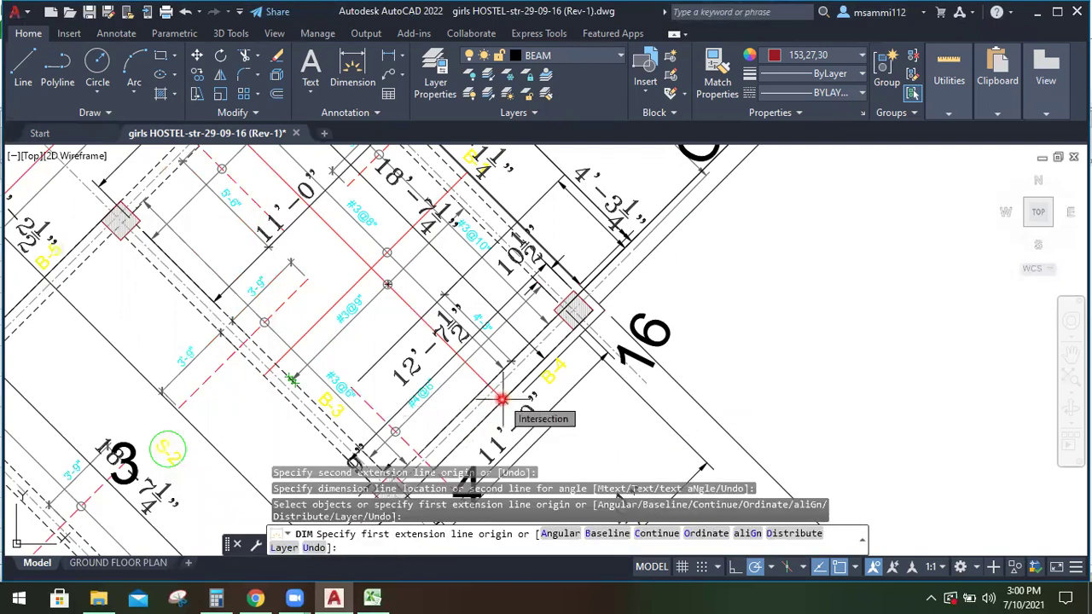
pyautogui.scroll(-3, 502, 399)
pyautogui.scroll(5, 318, 219)
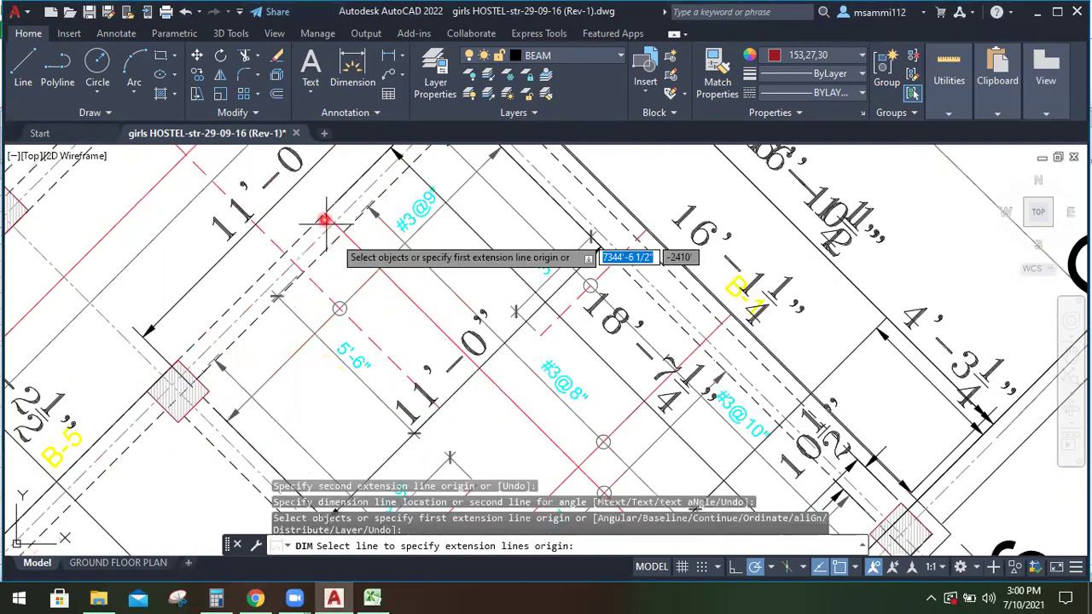
pyautogui.click(358, 75)
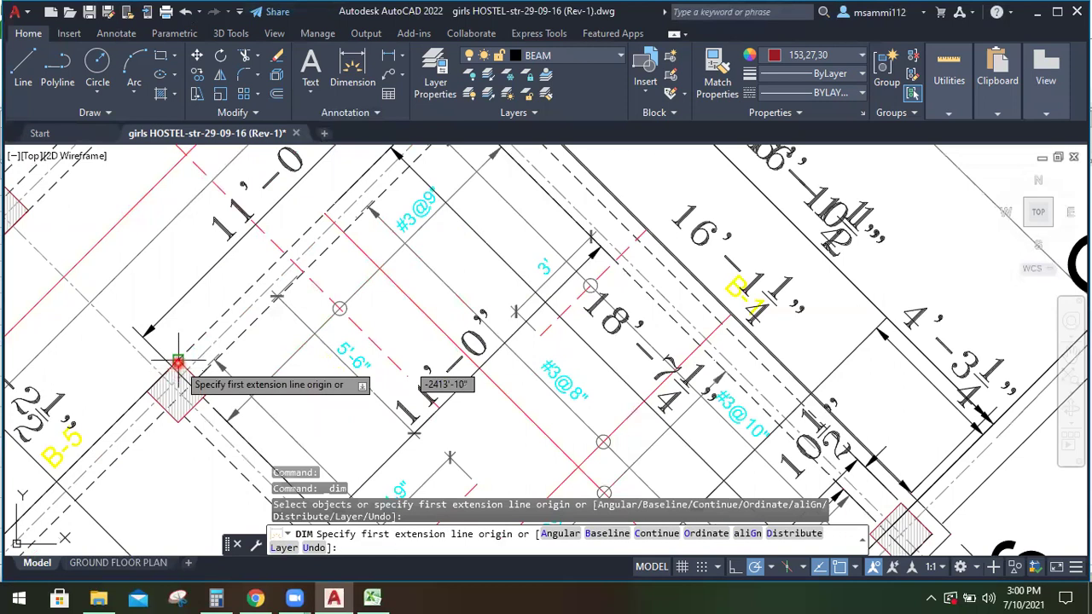
pyautogui.click(178, 361)
pyautogui.scroll(-5, 175, 341)
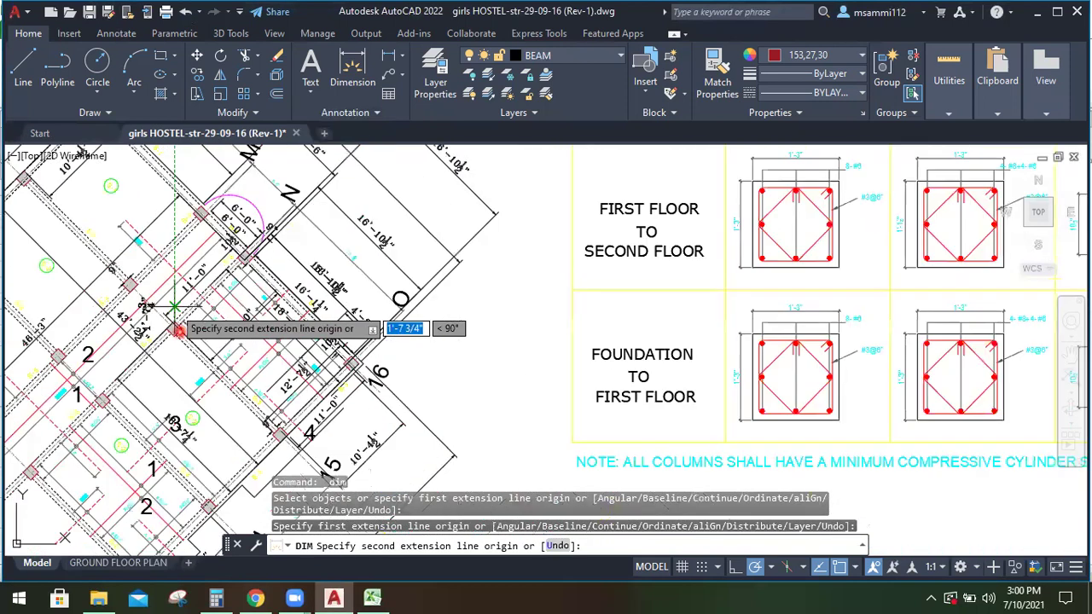
pyautogui.scroll(5, 279, 441)
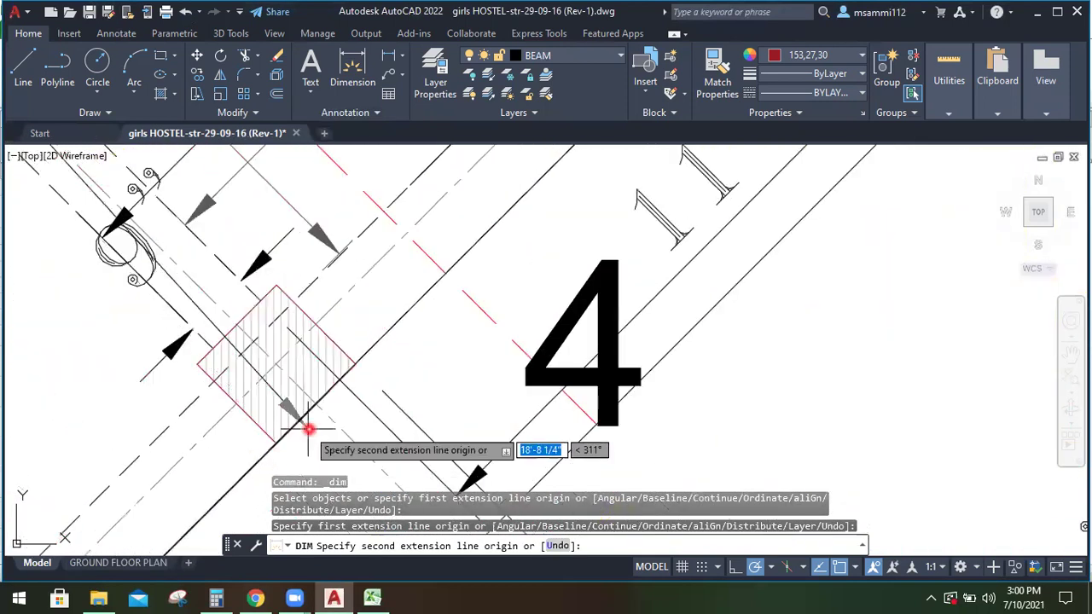
pyautogui.click(356, 364)
pyautogui.scroll(-5, 355, 364)
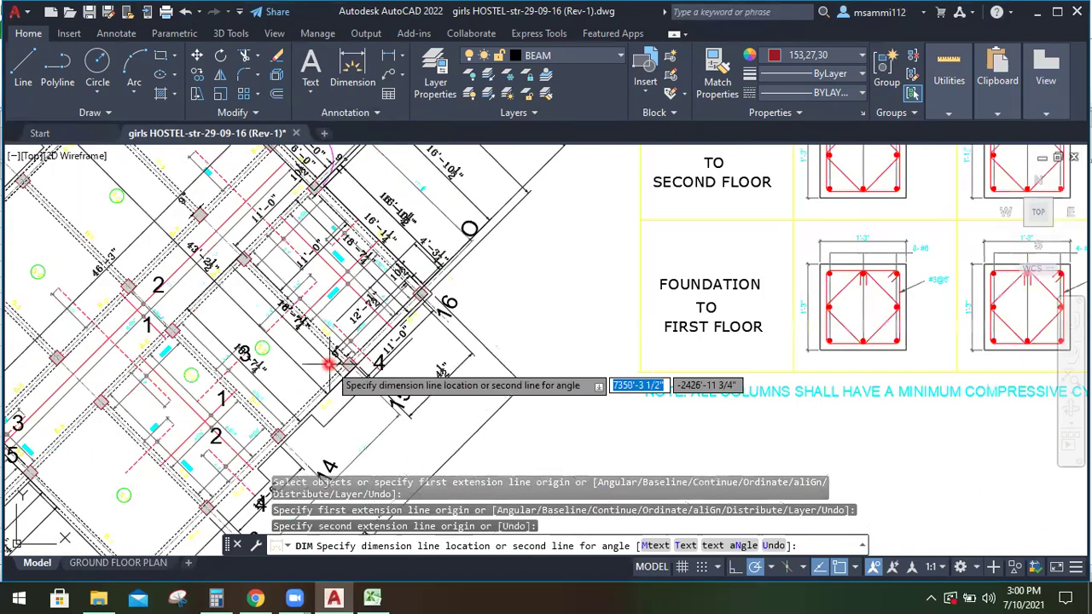
pyautogui.click(323, 365)
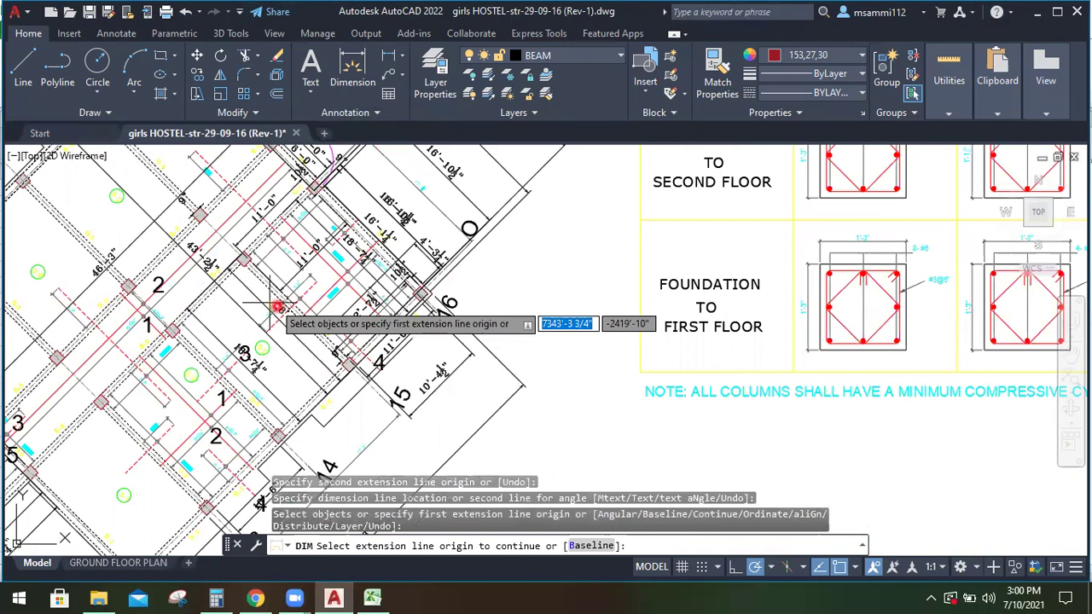
pyautogui.scroll(5, 276, 306)
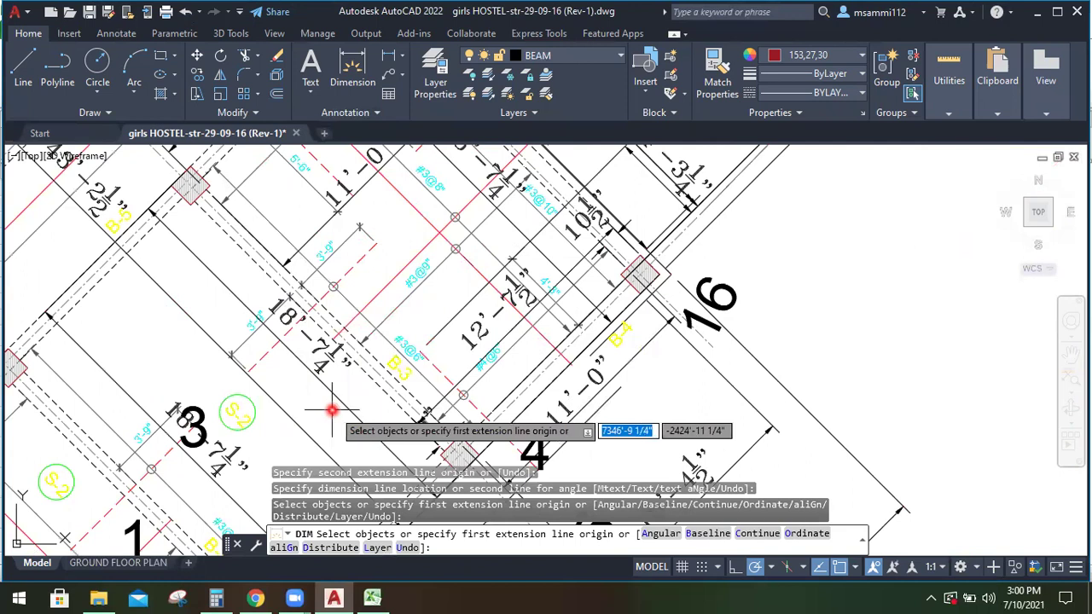
pyautogui.scroll(2, 595, 370)
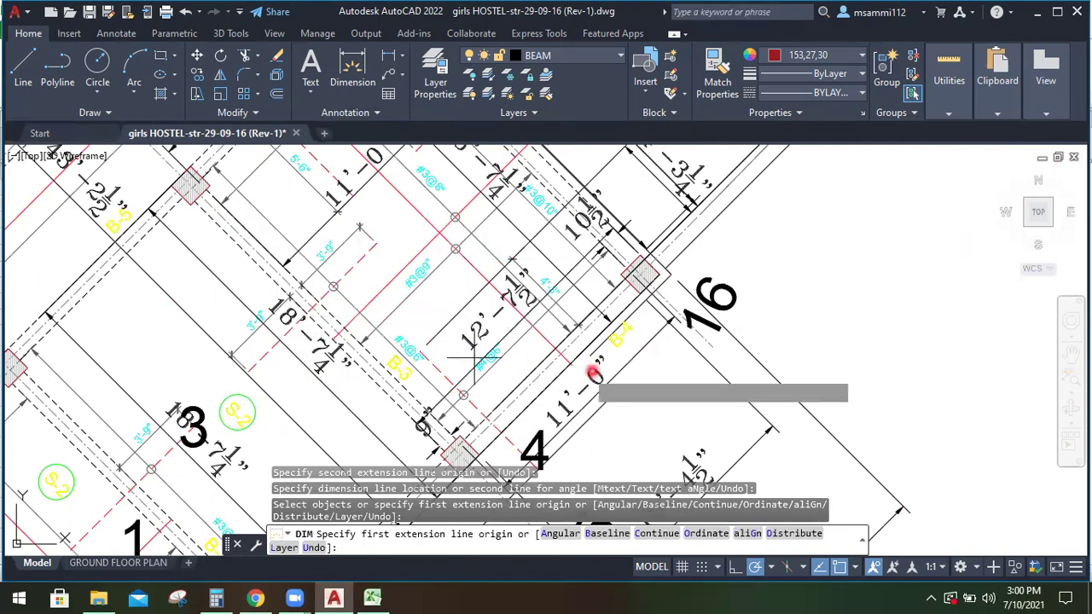
pyautogui.scroll(1, 567, 365)
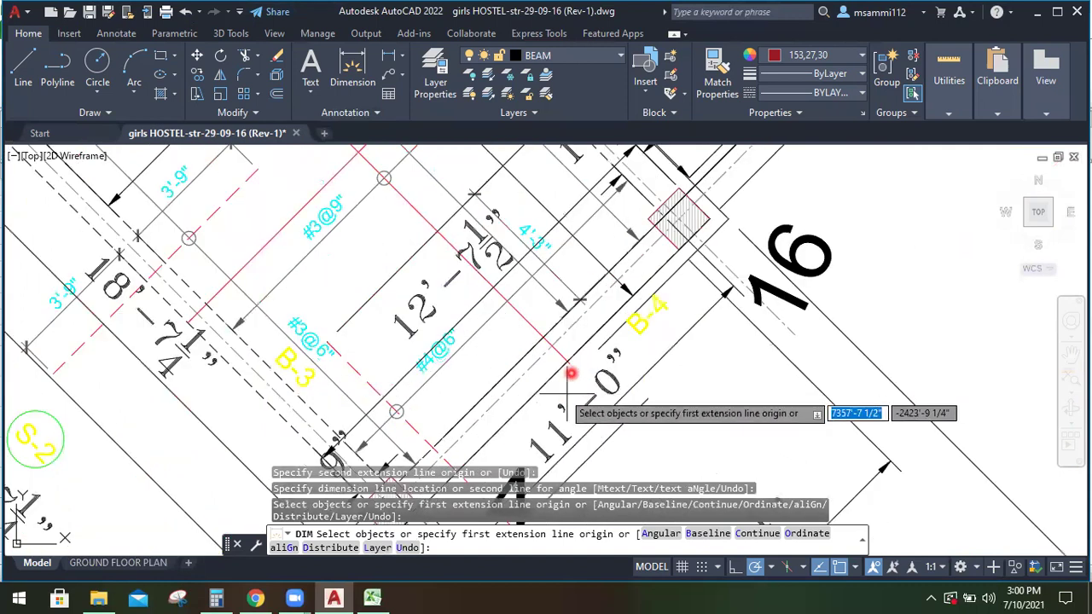
pyautogui.write('c')
pyautogui.press('Return')
pyautogui.scroll(-1, 559, 370)
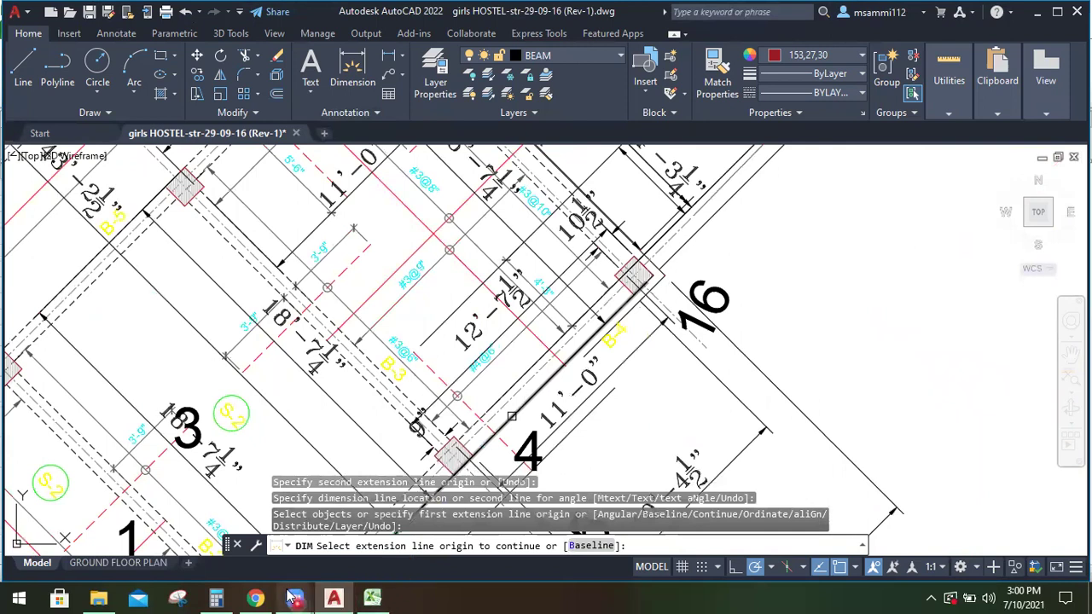
pyautogui.press('Escape')
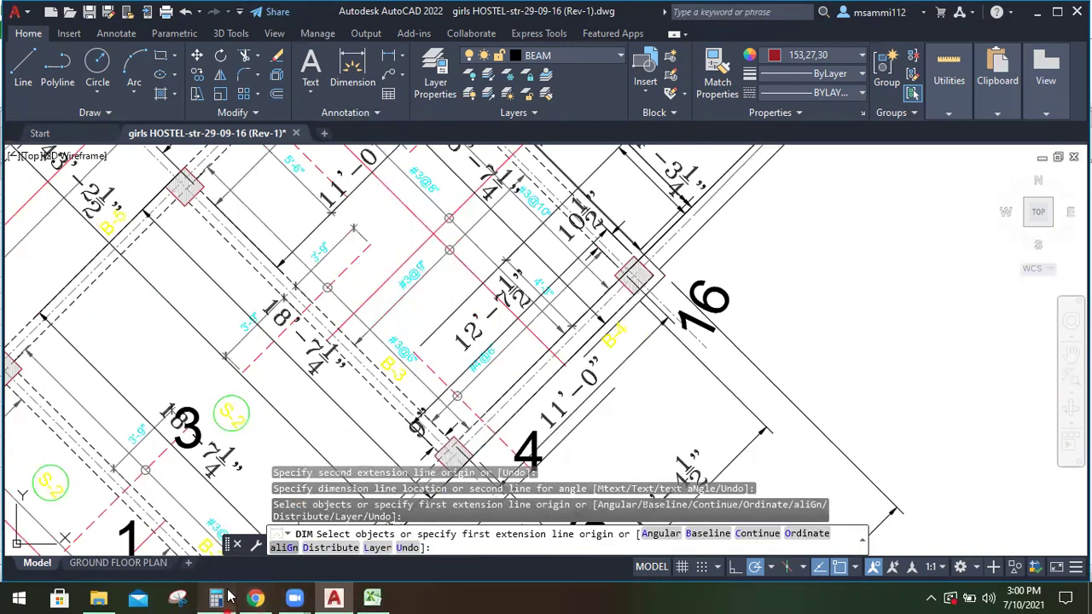
# Open Calculator, clear the previous result and enter 18.62 as the distribution bar's straight length
pyautogui.click(219, 598)
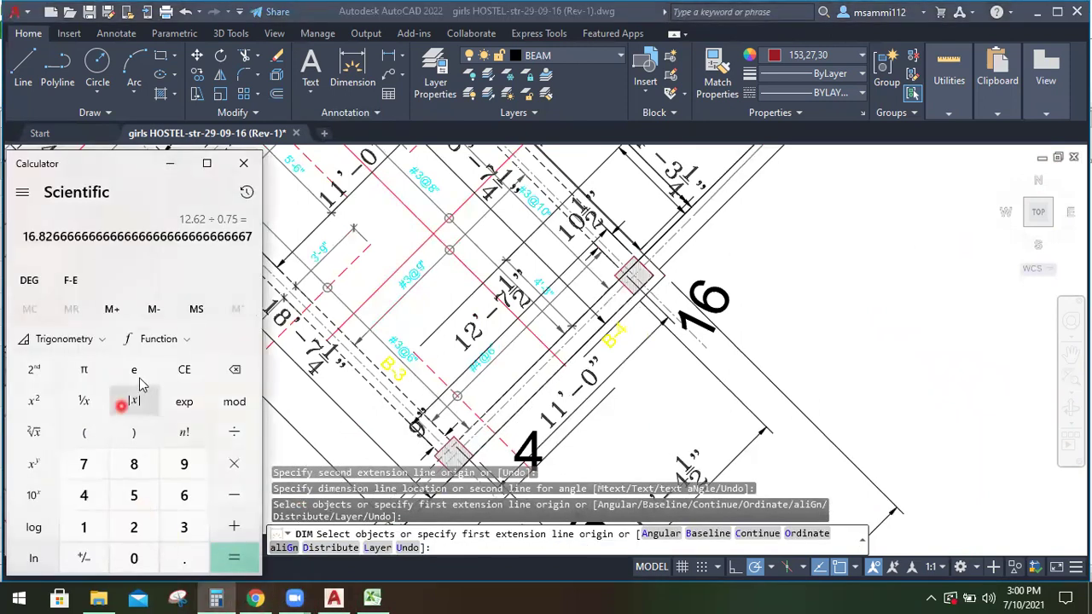
pyautogui.click(184, 369)
pyautogui.click(84, 526)
pyautogui.click(134, 464)
pyautogui.click(168, 560)
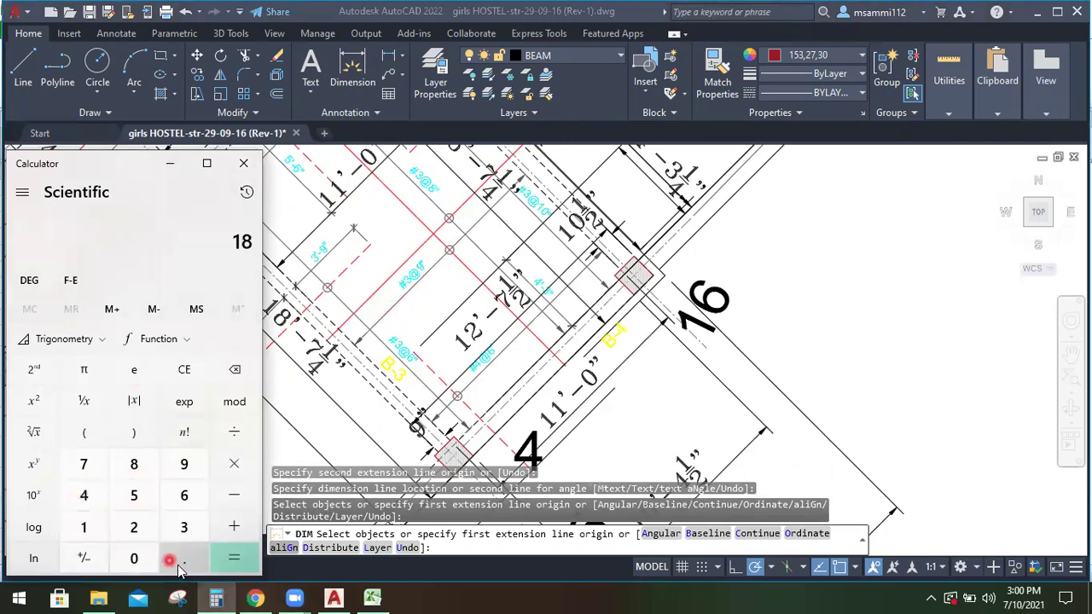
pyautogui.click(186, 555)
pyautogui.click(184, 494)
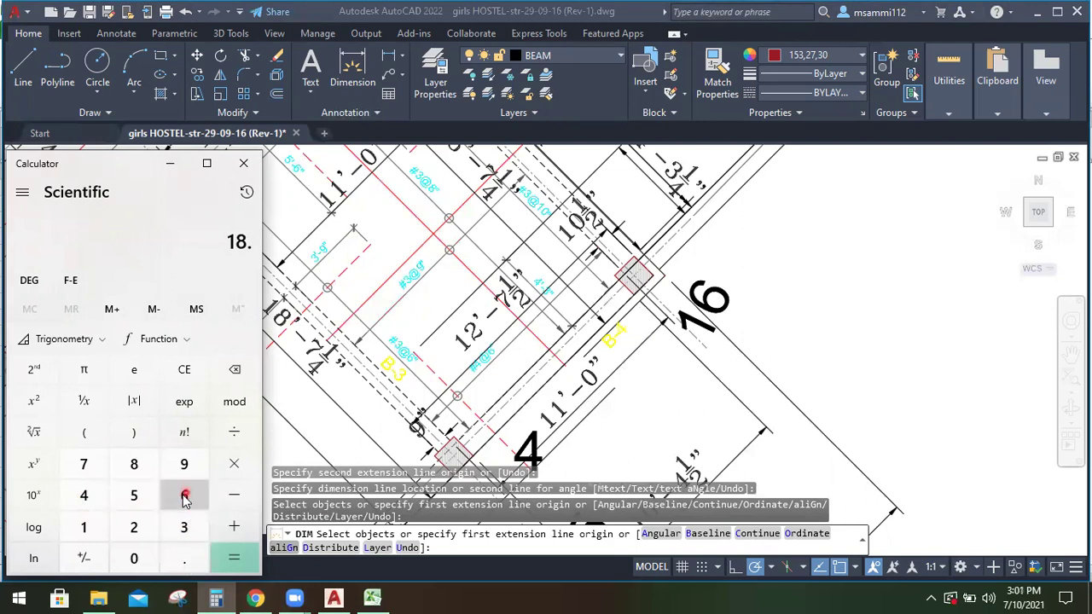
pyautogui.click(138, 528)
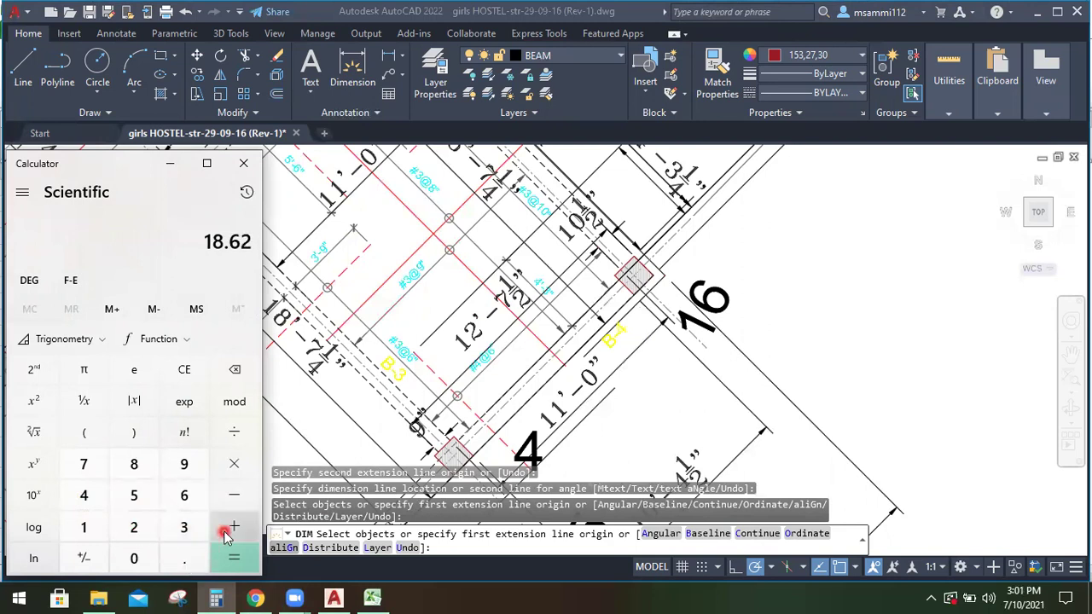
pyautogui.click(136, 558)
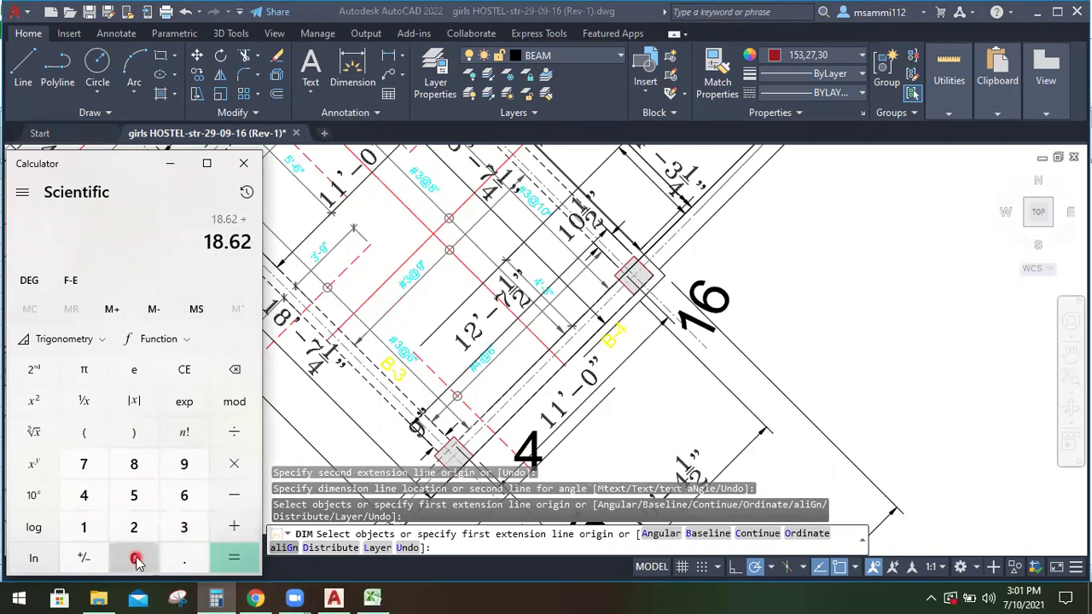
pyautogui.click(182, 559)
pyautogui.click(136, 529)
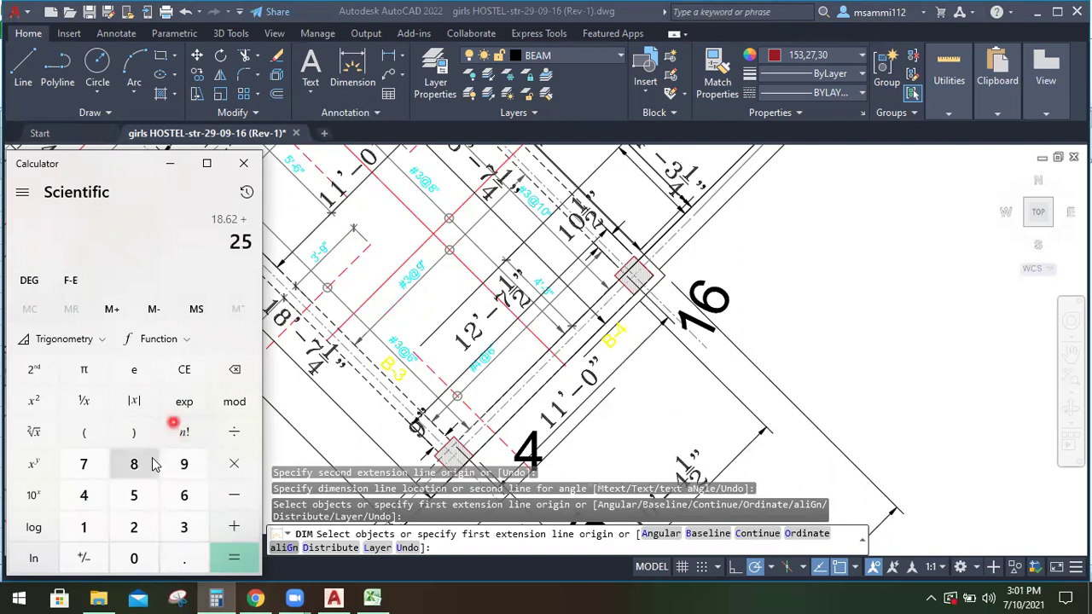
pyautogui.click(183, 370)
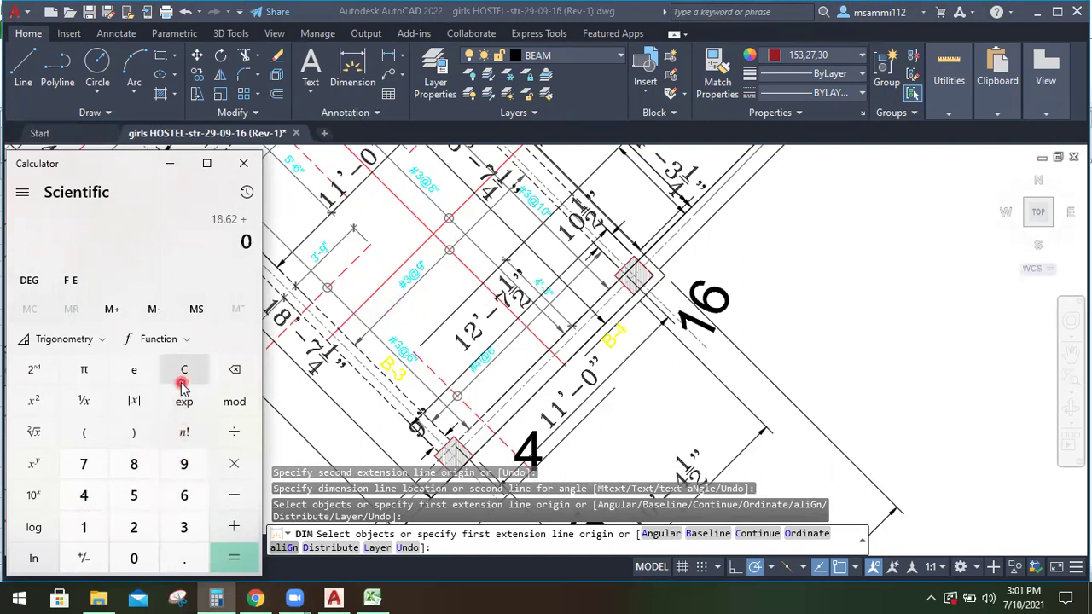
# Add 0.25 to 18.62 in Calculator to work out the distribution bar's length including its bend
pyautogui.click(228, 517)
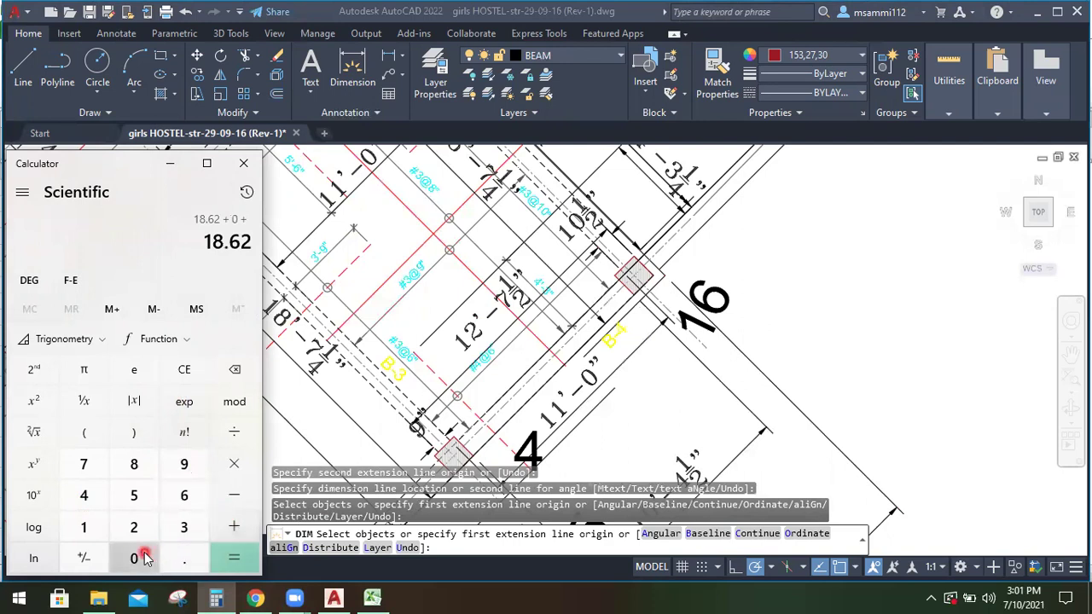
pyautogui.click(137, 557)
pyautogui.click(183, 557)
pyautogui.click(137, 527)
pyautogui.click(137, 495)
pyautogui.click(227, 554)
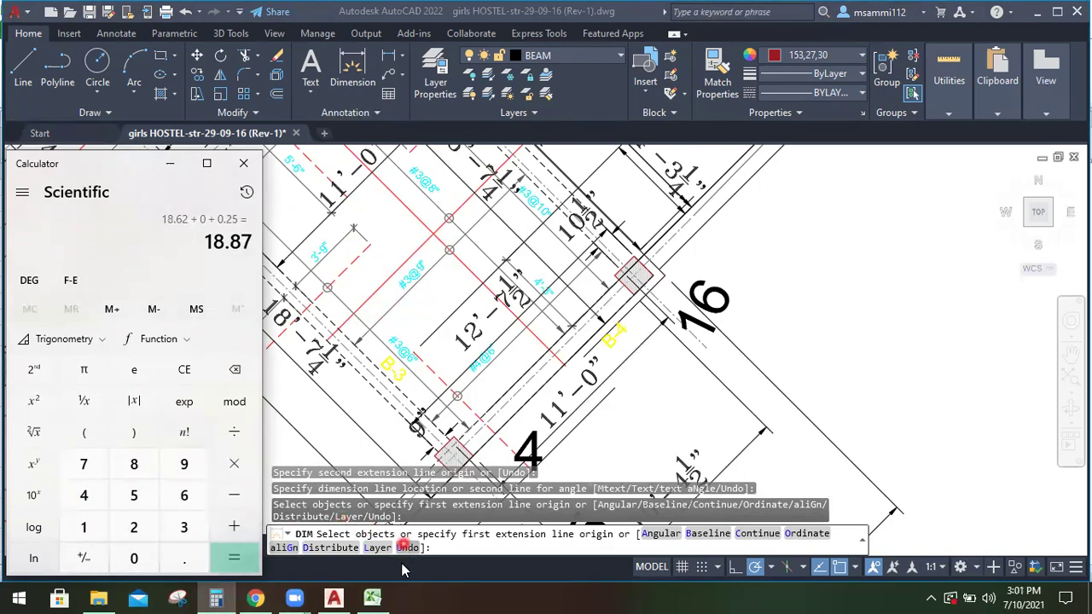
# Return to Excel, enter 18.87 as the distribution bar's Each Length in F13, and calculate Total Nos in G13 as D13 times E13
pyautogui.click(376, 597)
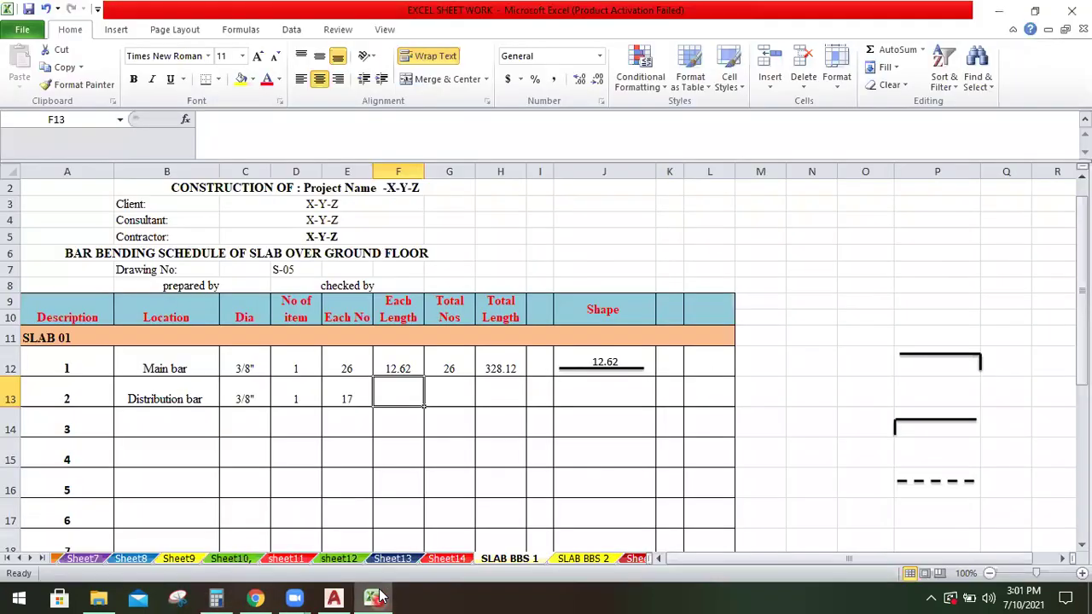
pyautogui.write('18.87')
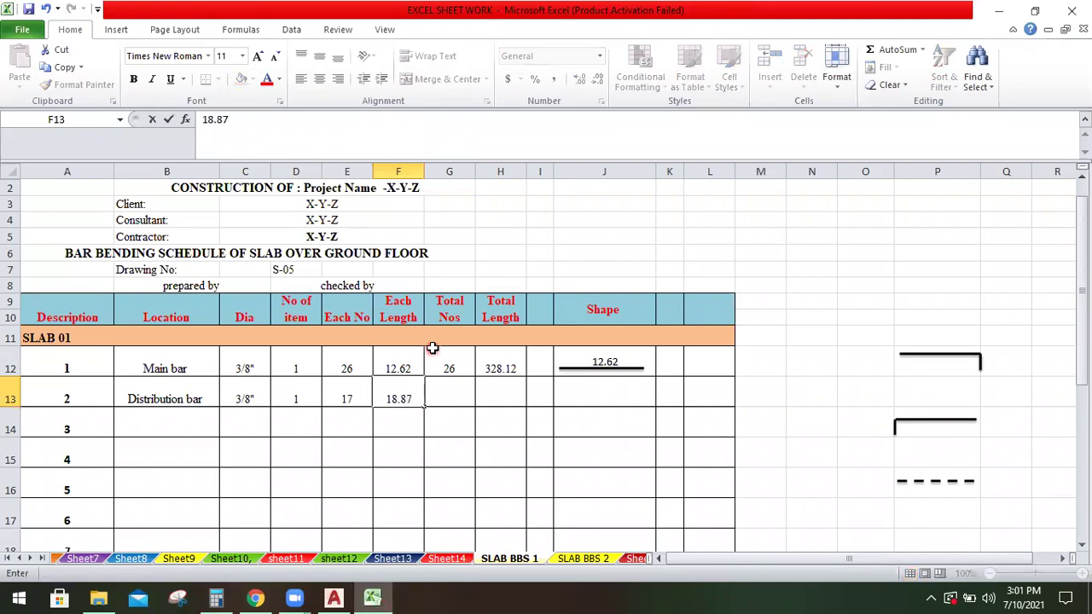
pyautogui.click(457, 396)
pyautogui.write('=')
pyautogui.click(299, 402)
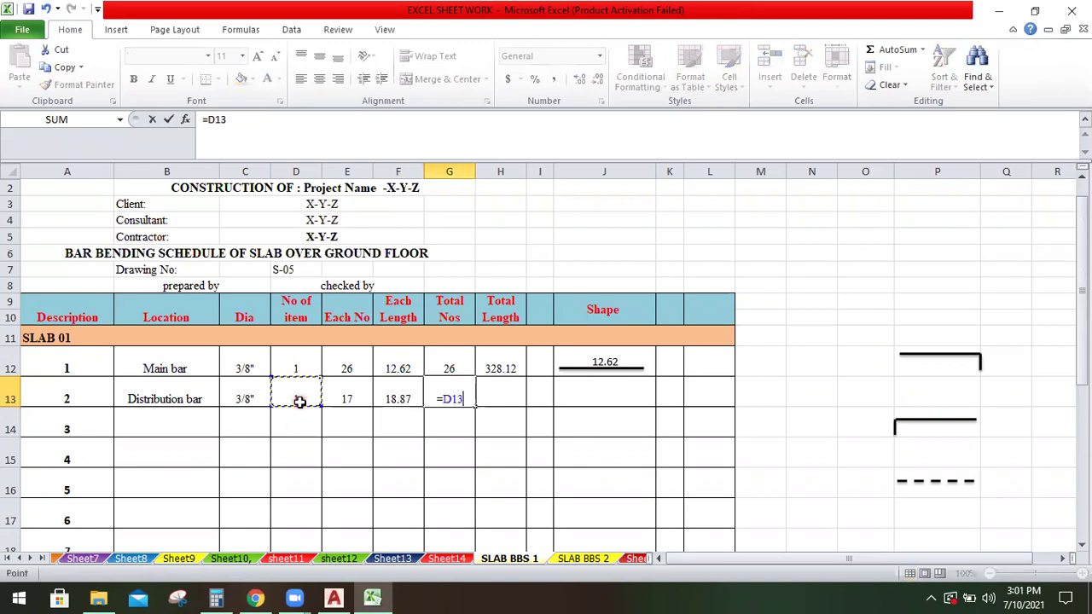
pyautogui.click(346, 395)
pyautogui.press('Return')
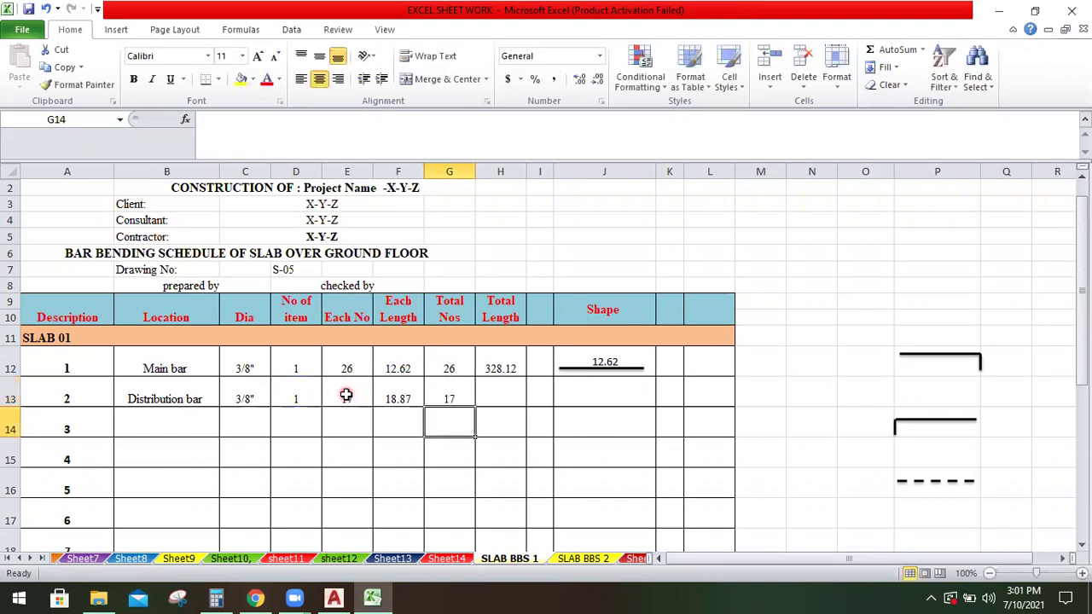
# Calculate the distribution bar's Total Length in H13 with the formula =F13*G13
pyautogui.click(507, 394)
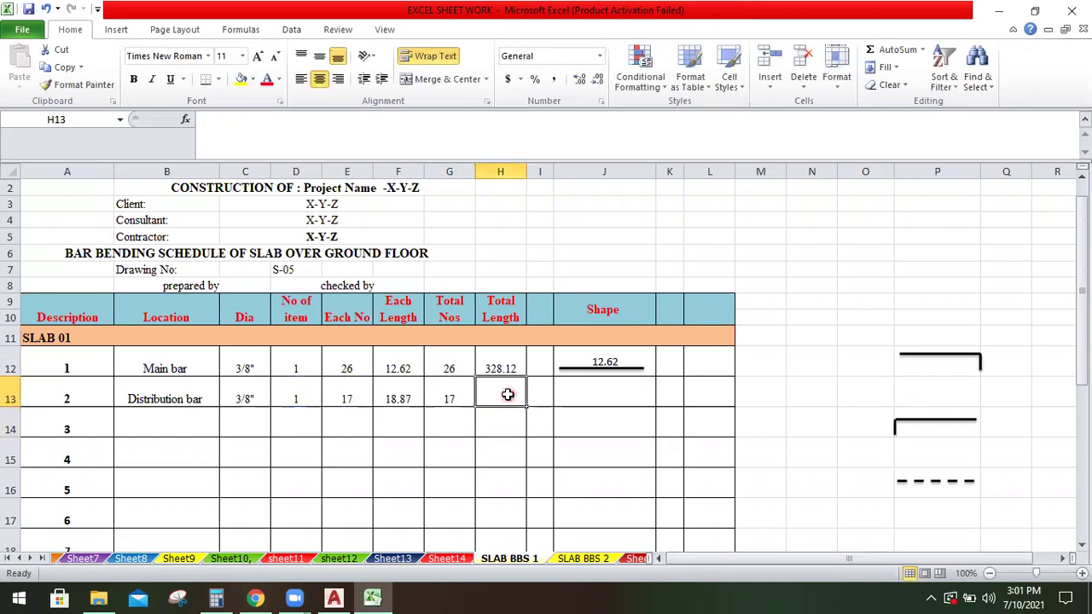
pyautogui.write('=')
pyautogui.click(402, 397)
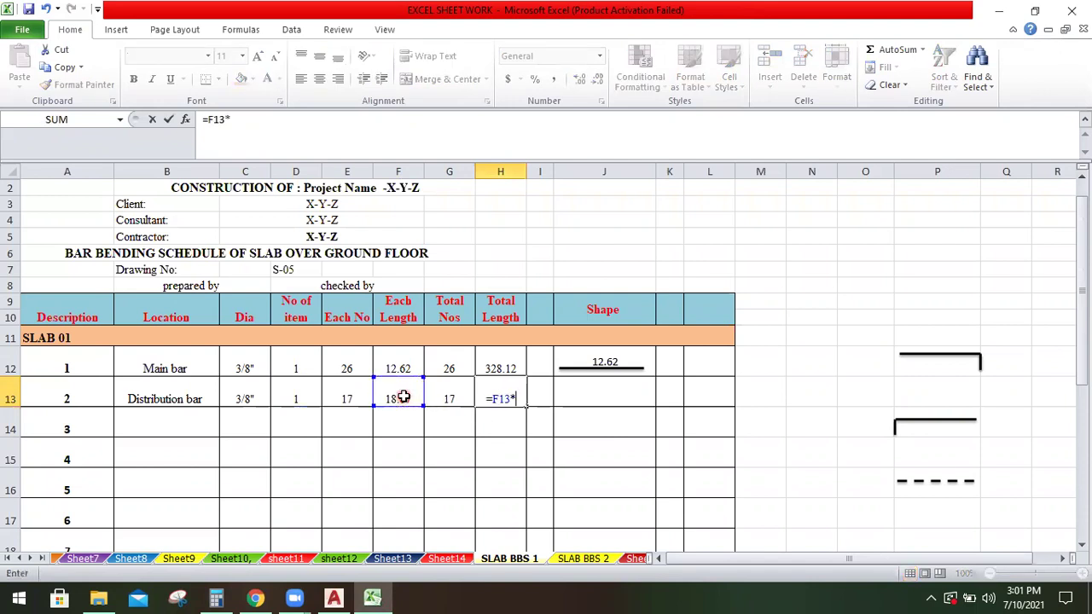
pyautogui.write('*')
pyautogui.click(445, 399)
pyautogui.press('Return')
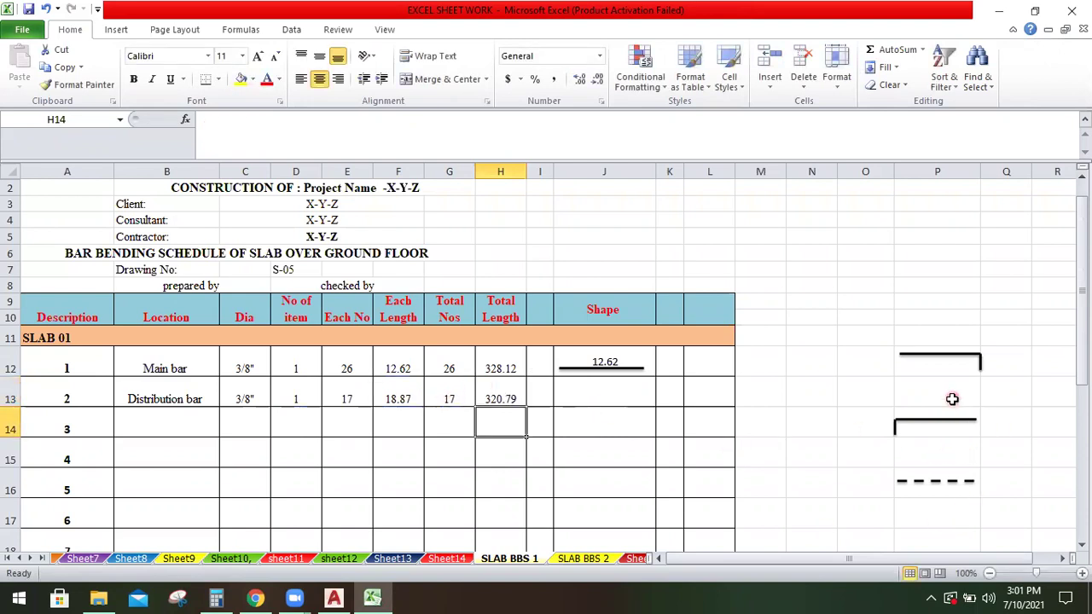
# Copy the bar shape with the single left-end hook from cell P14 and paste it into the distribution bar's Shape cell J13
pyautogui.click(946, 432)
pyautogui.rightClick(946, 431)
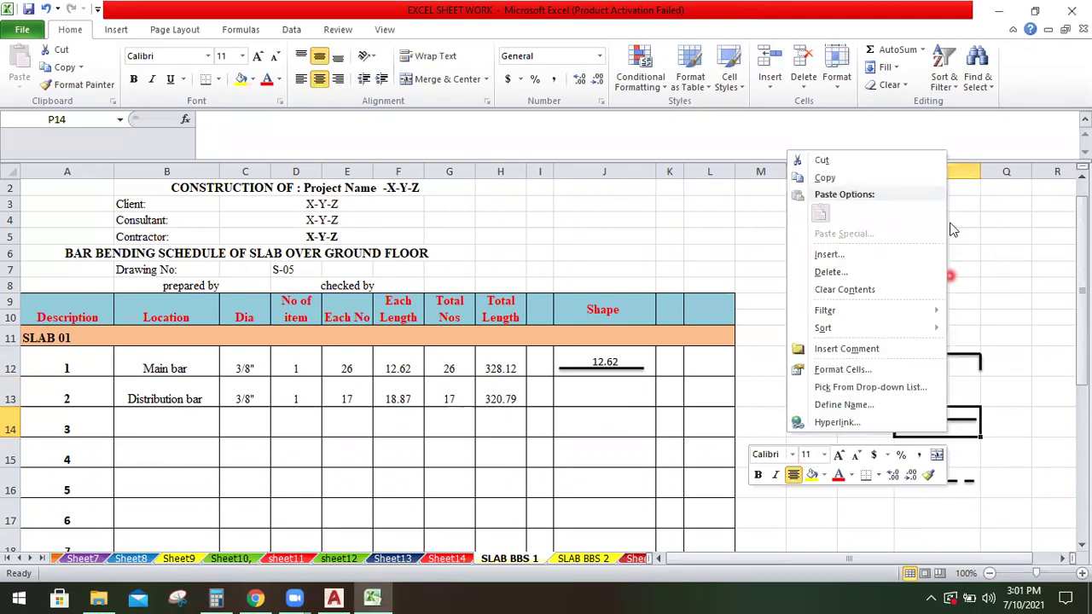
pyautogui.click(827, 180)
pyautogui.click(598, 397)
pyautogui.rightClick(599, 397)
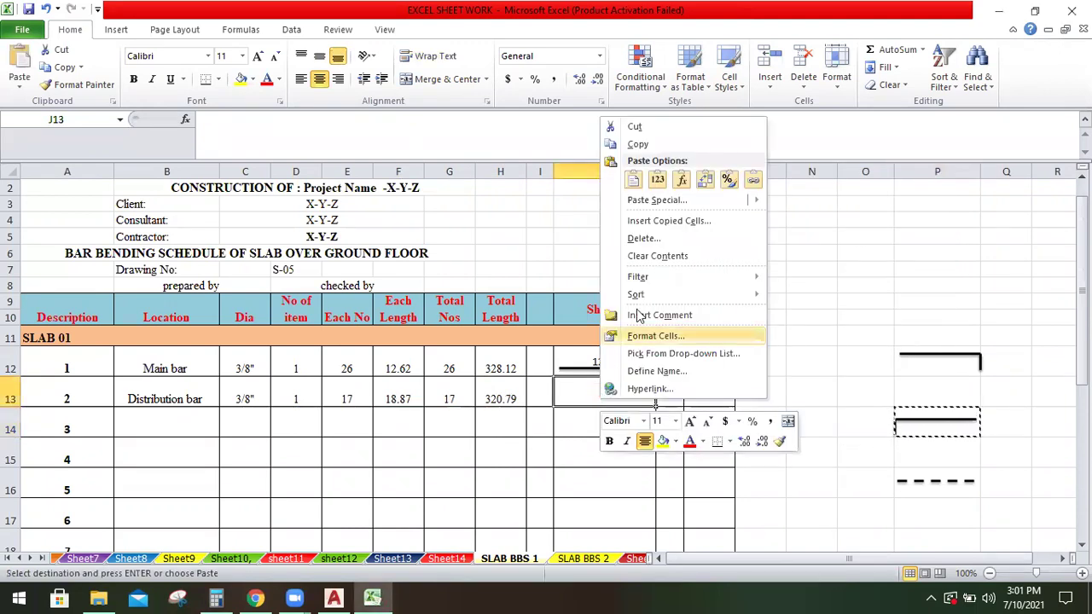
pyautogui.click(633, 183)
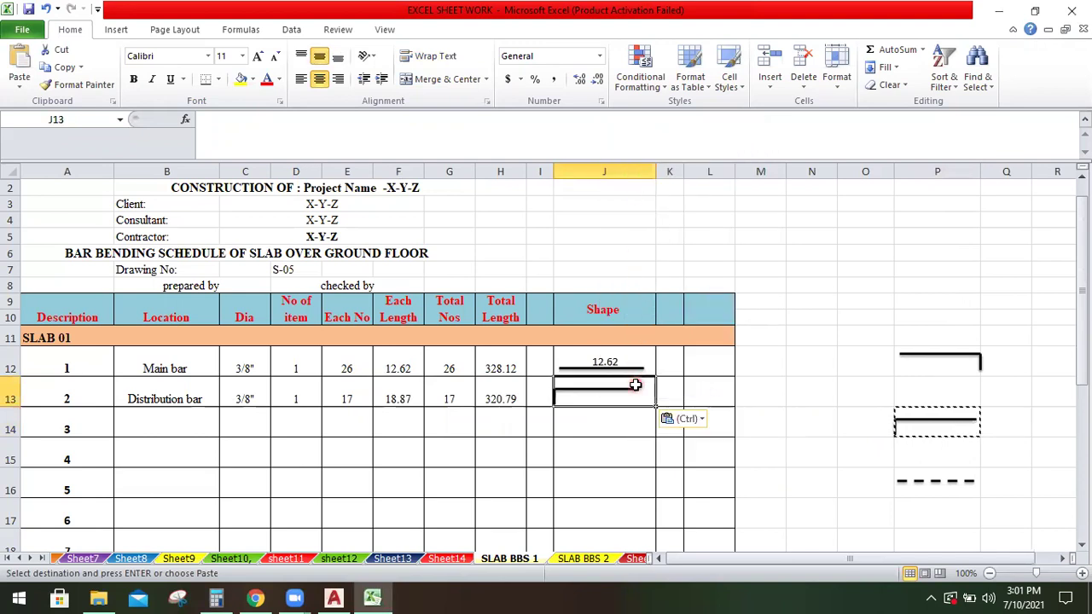
pyautogui.click(849, 351)
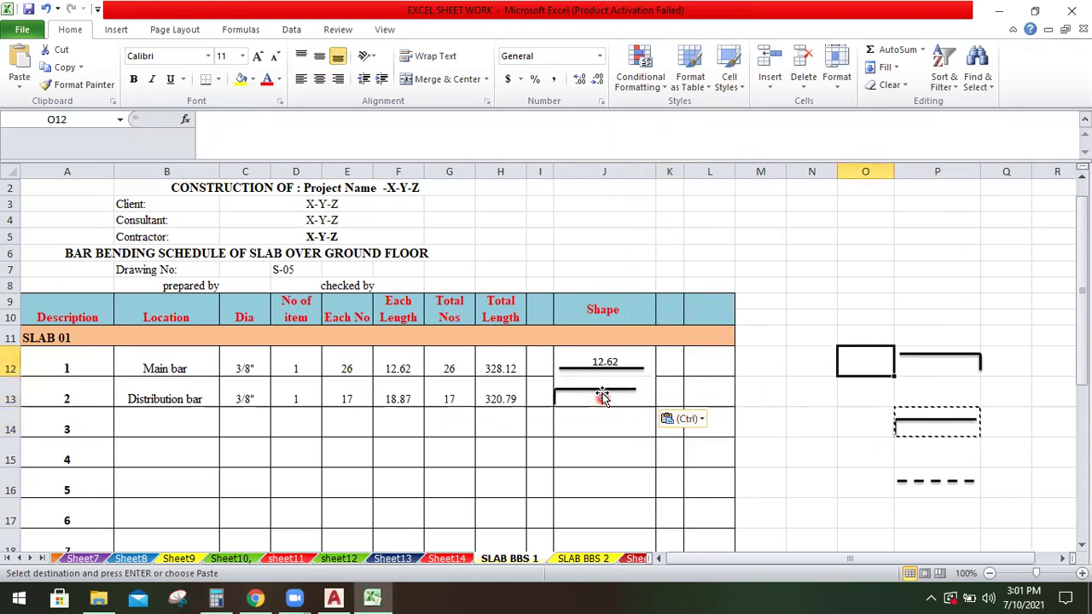
# Rearrange the distribution bar's shape in J13 by cutting and pasting the hook line to its right end, pointing up, and lowering the horizontal line
pyautogui.click(555, 399)
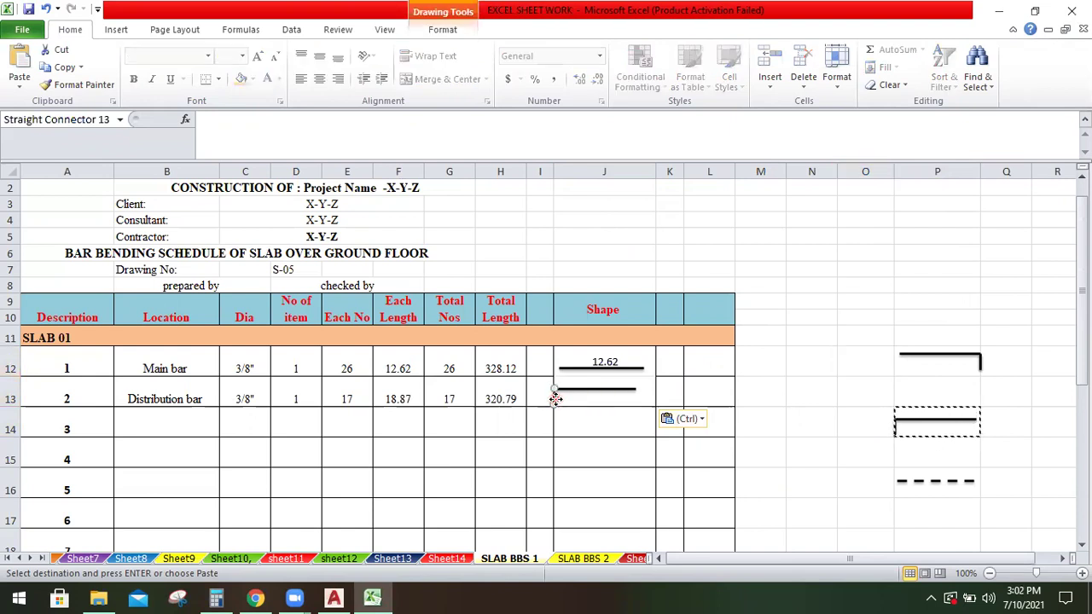
pyautogui.rightClick(555, 398)
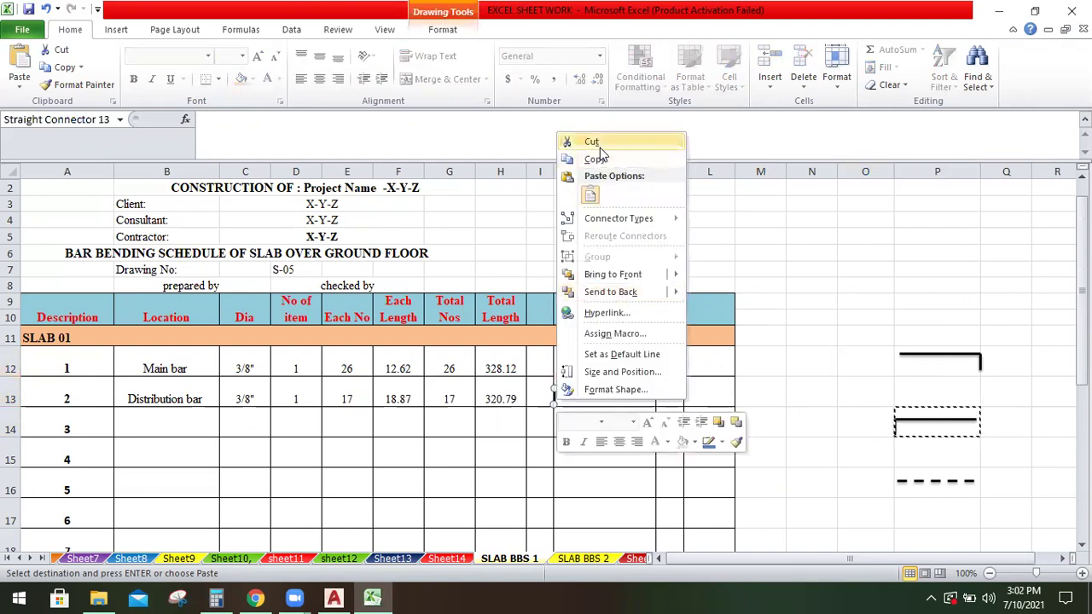
pyautogui.click(600, 146)
pyautogui.click(646, 401)
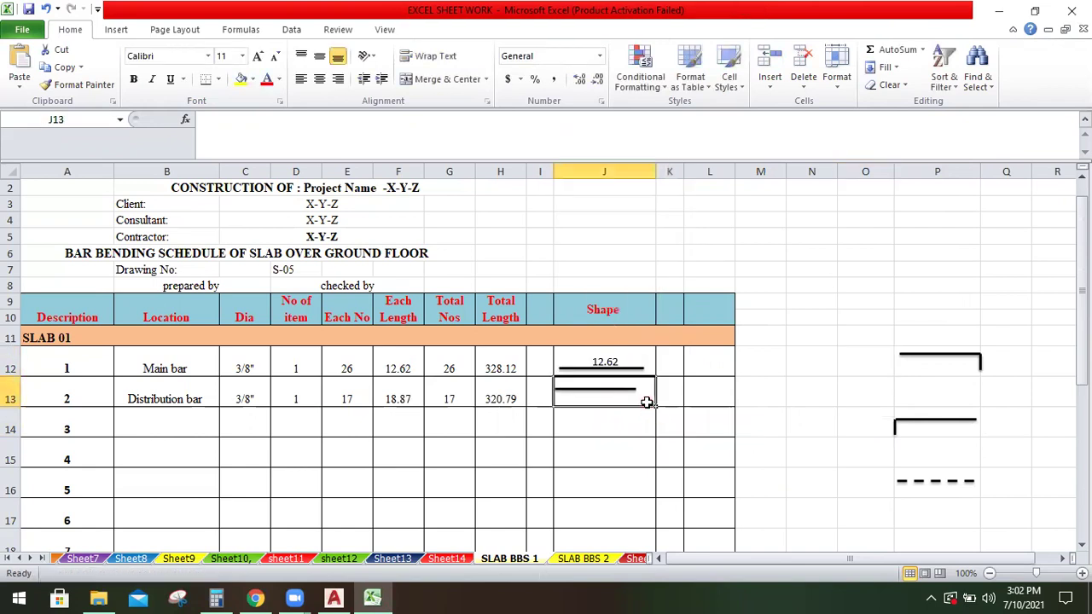
pyautogui.rightClick(646, 402)
pyautogui.click(682, 186)
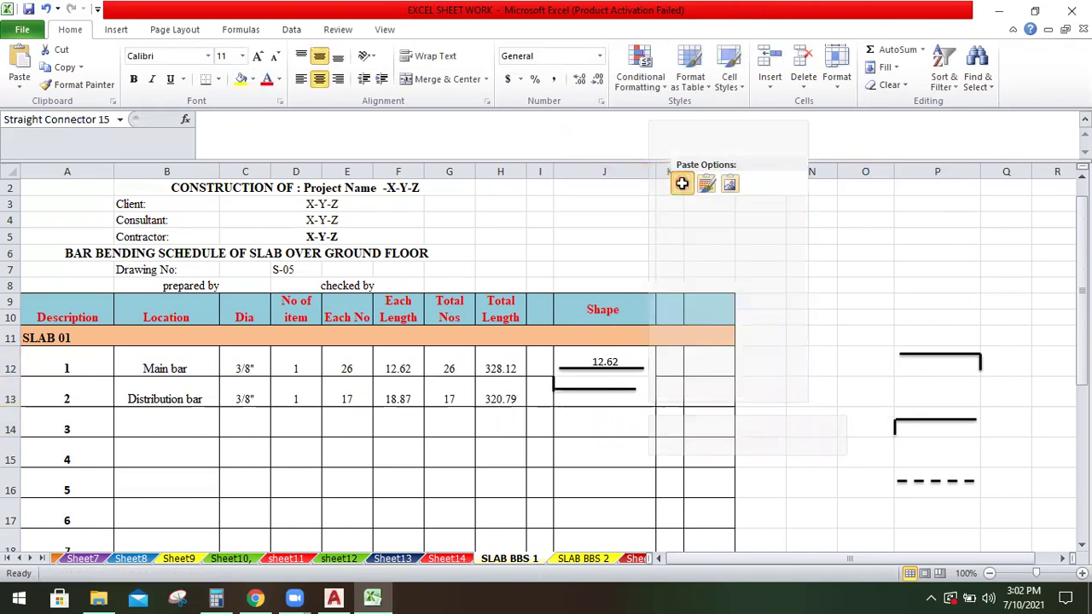
pyautogui.moveTo(622, 353); pyautogui.dragTo(556, 384)
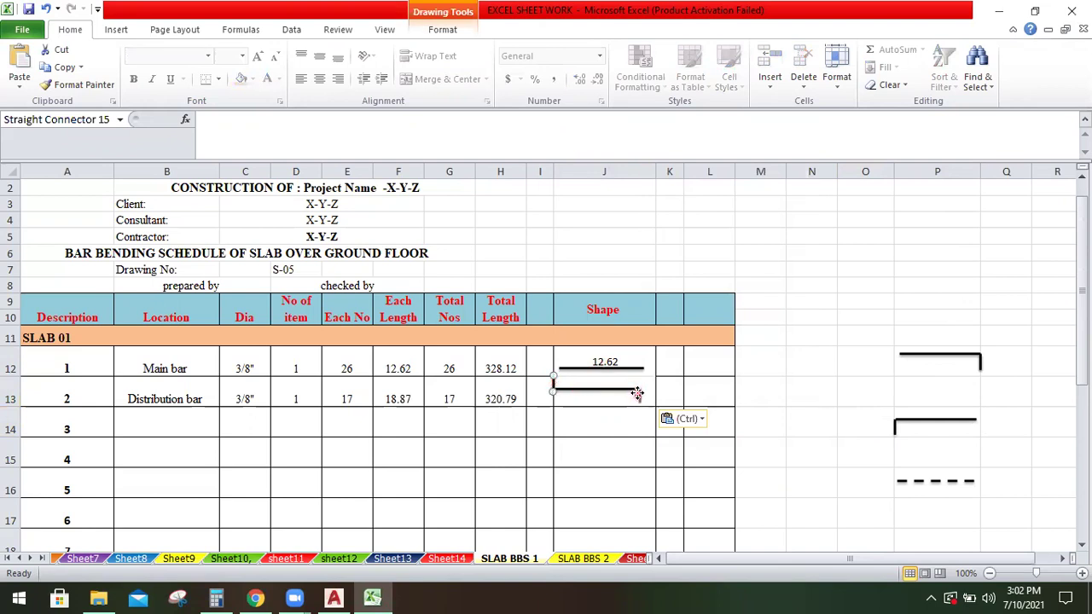
pyautogui.moveTo(633, 395); pyautogui.dragTo(608, 405)
pyautogui.click(804, 341)
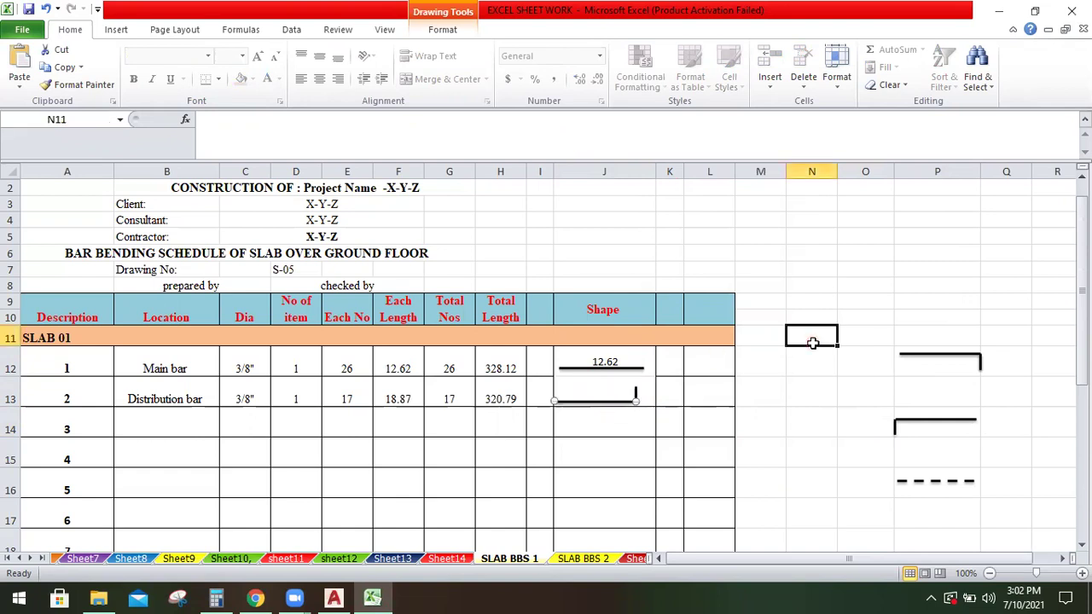
# Enter 0.25 in cell K13 as the hook length beside the distribution bar's shape
pyautogui.click(665, 392)
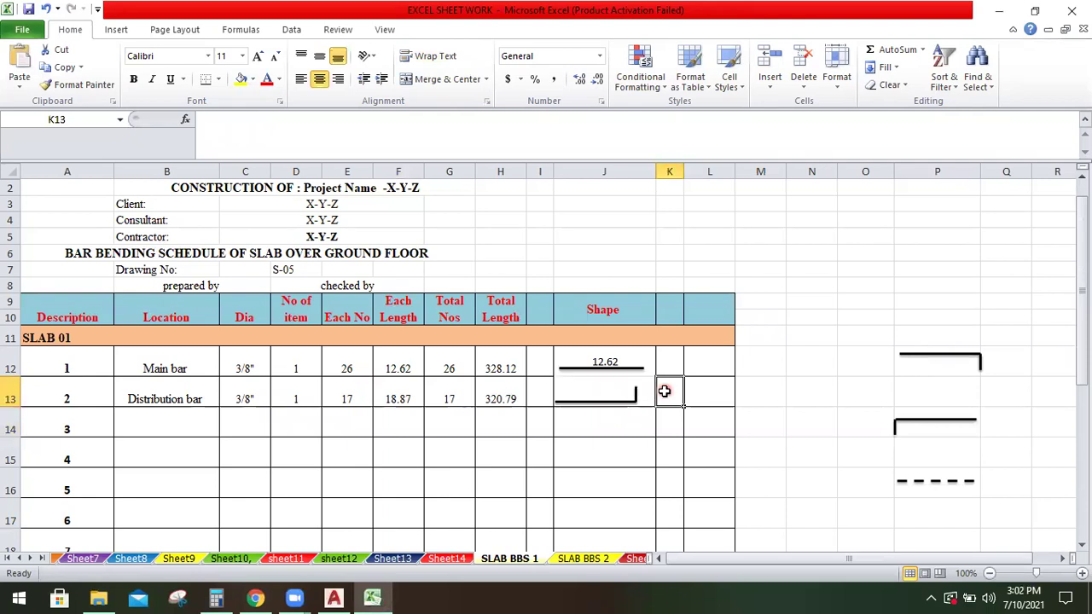
pyautogui.write('0.2')
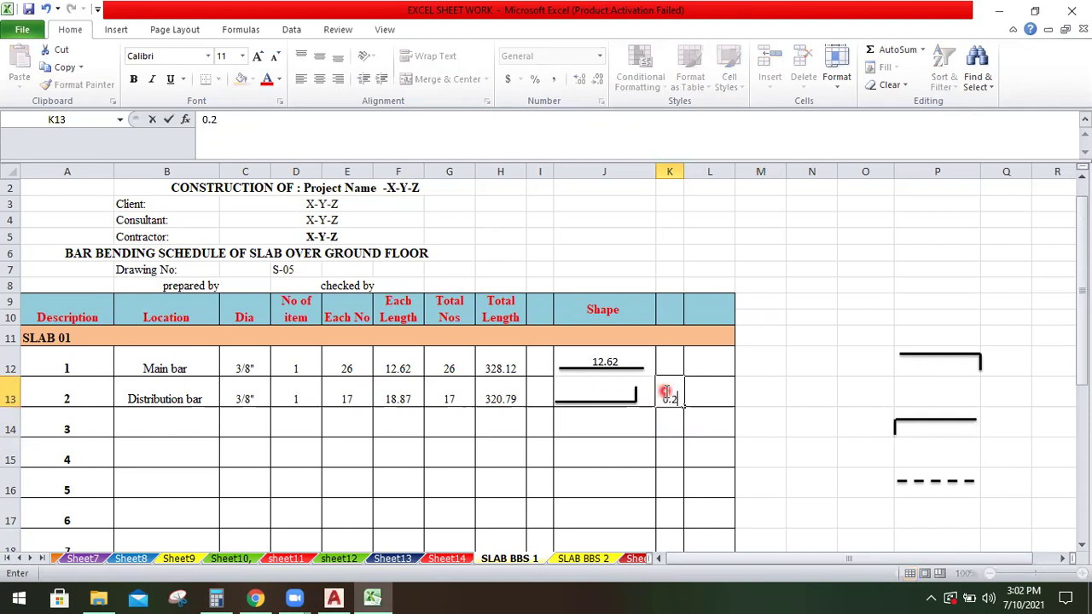
pyautogui.write('5')
pyautogui.click(798, 315)
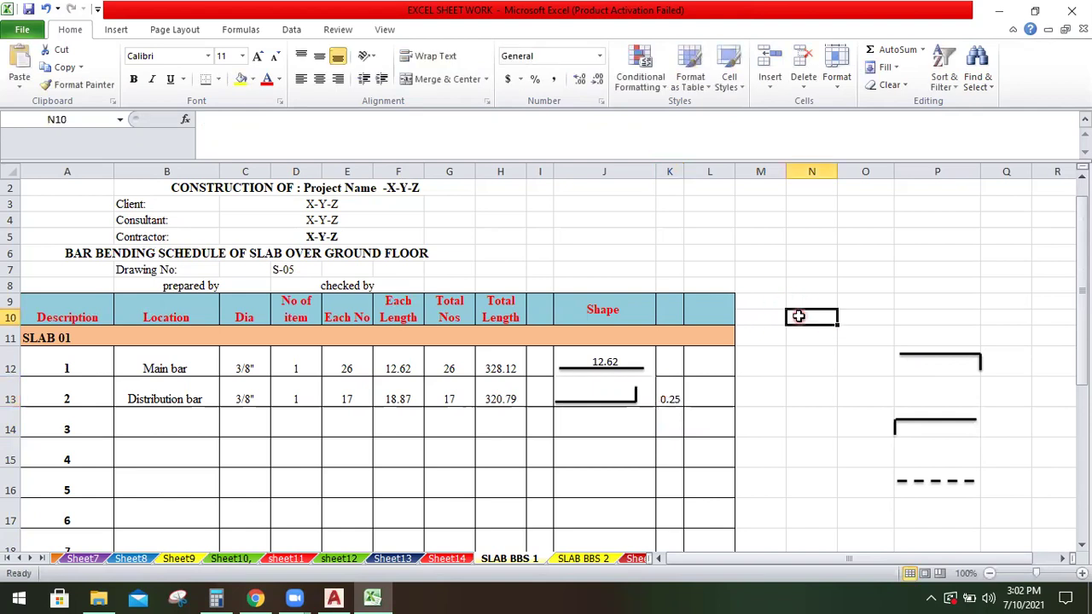
# Enter 18.62 in the distribution bar's Shape cell J13 as the straight length, checking the figure in the calculator
pyautogui.click(616, 386)
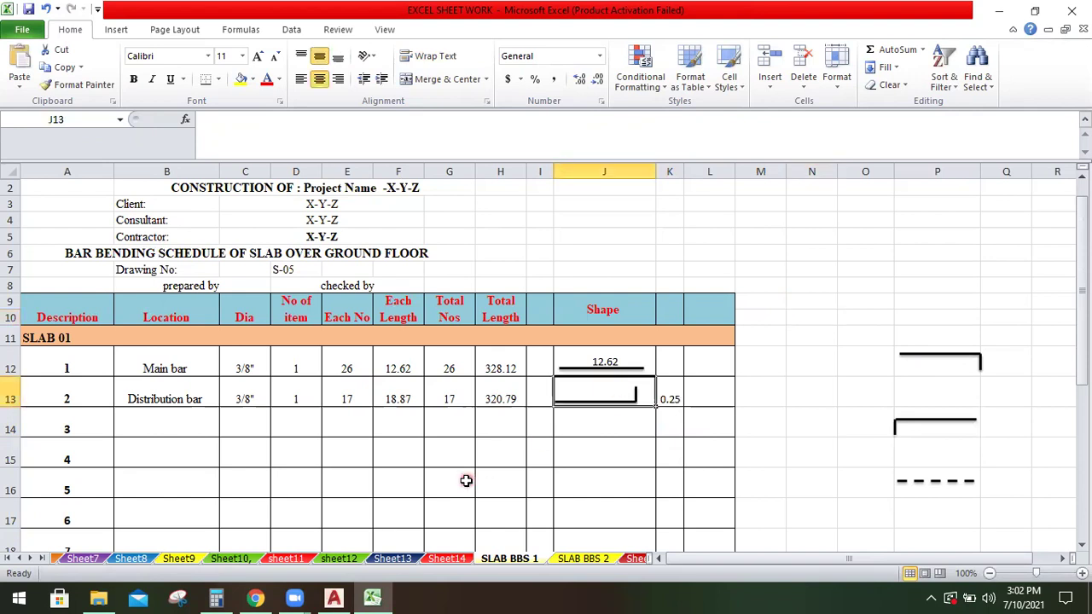
pyautogui.click(216, 599)
pyautogui.click(221, 435)
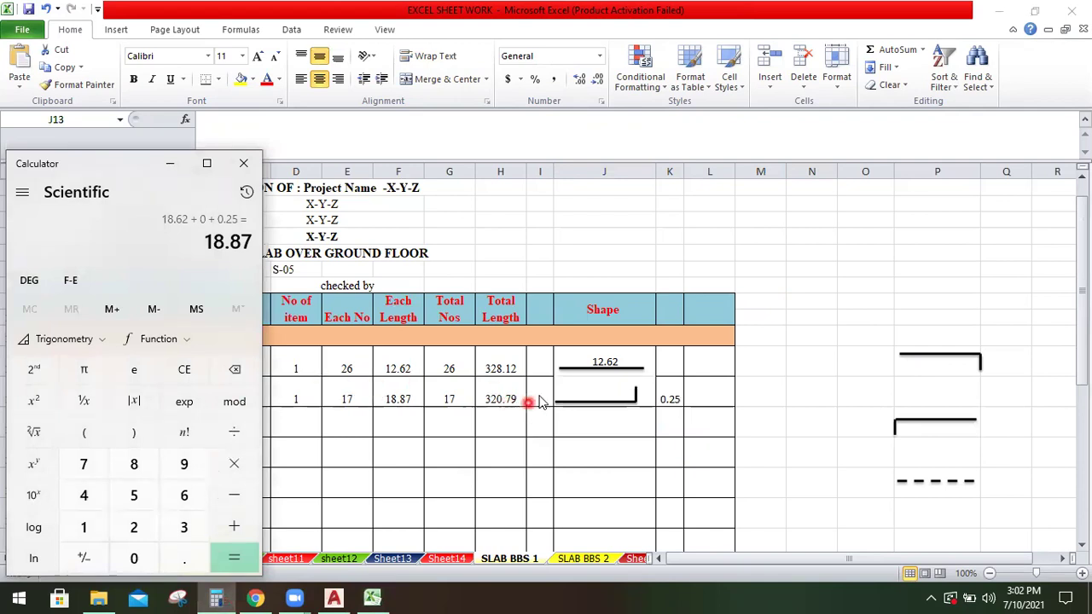
pyautogui.click(584, 392)
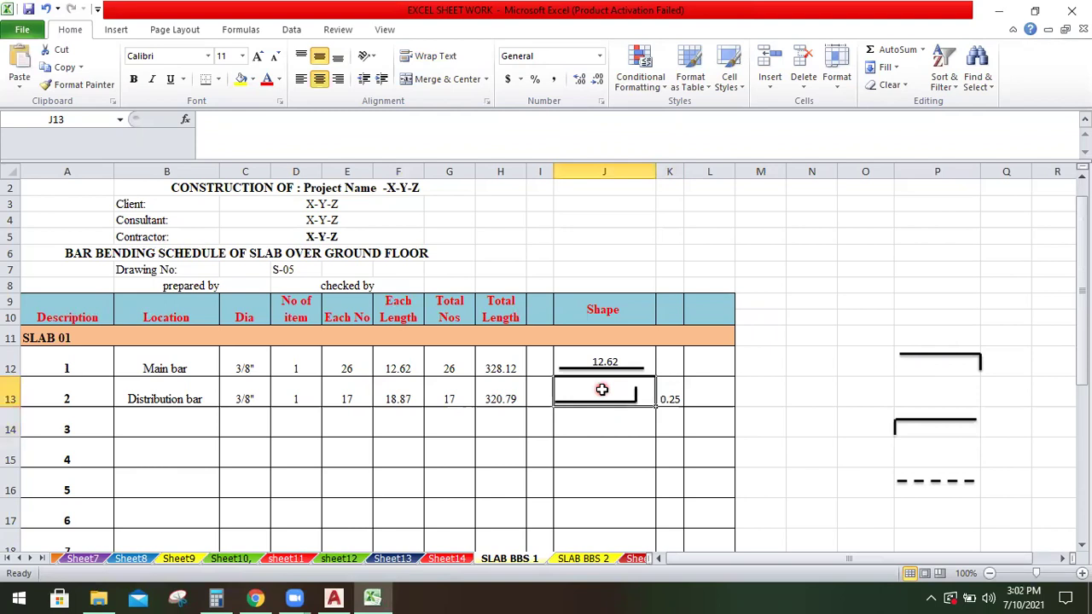
pyautogui.write('18.62')
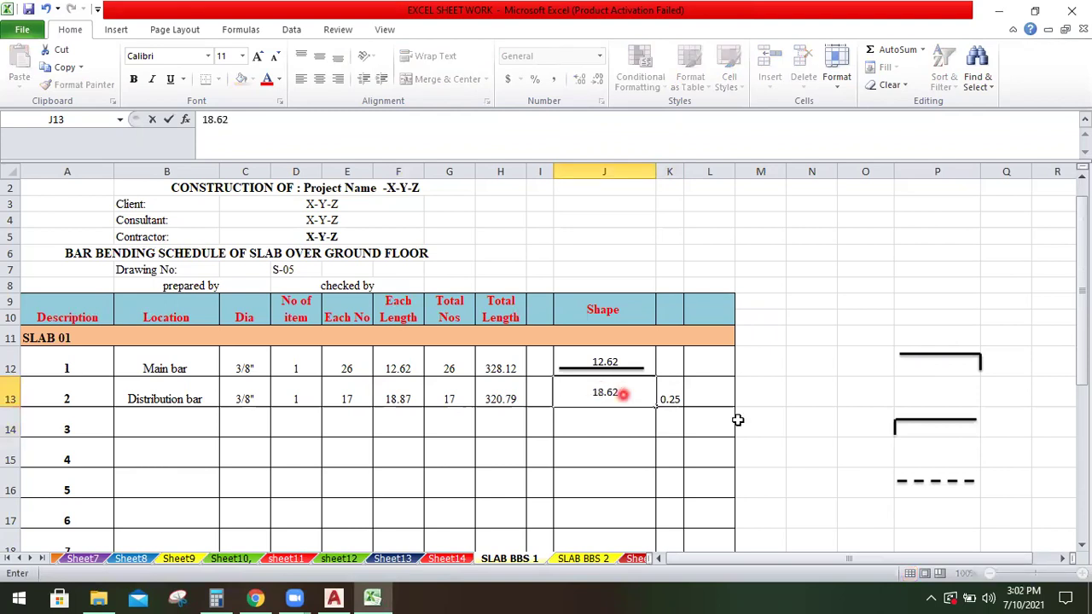
pyautogui.click(758, 417)
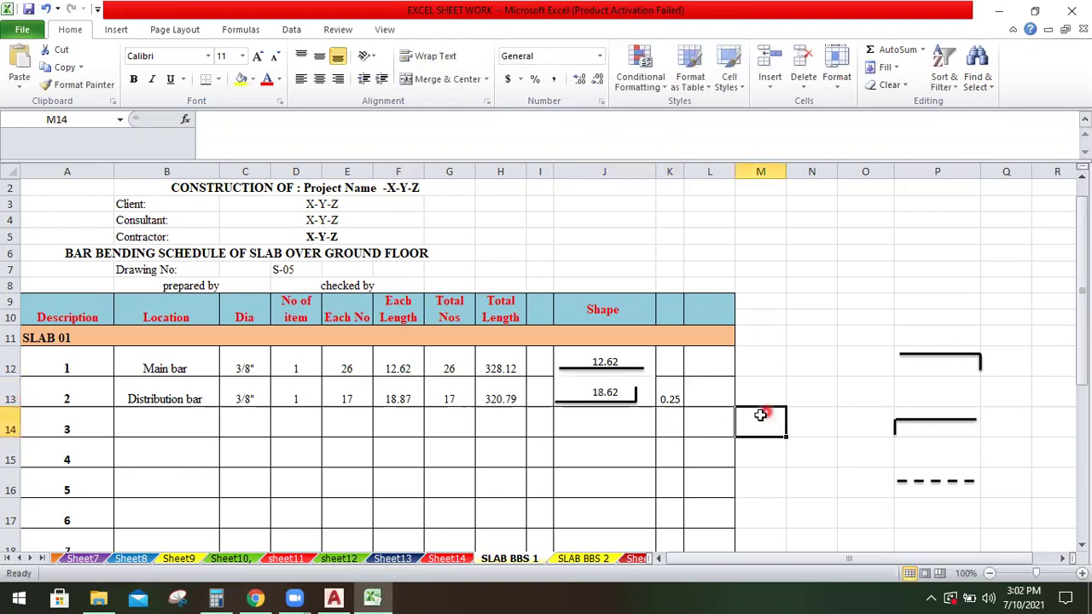
# Switch to the AutoCAD drawing and examine the slab's extra top bars between beams B-3 and B-4, including the #4@6" callout
pyautogui.click(189, 423)
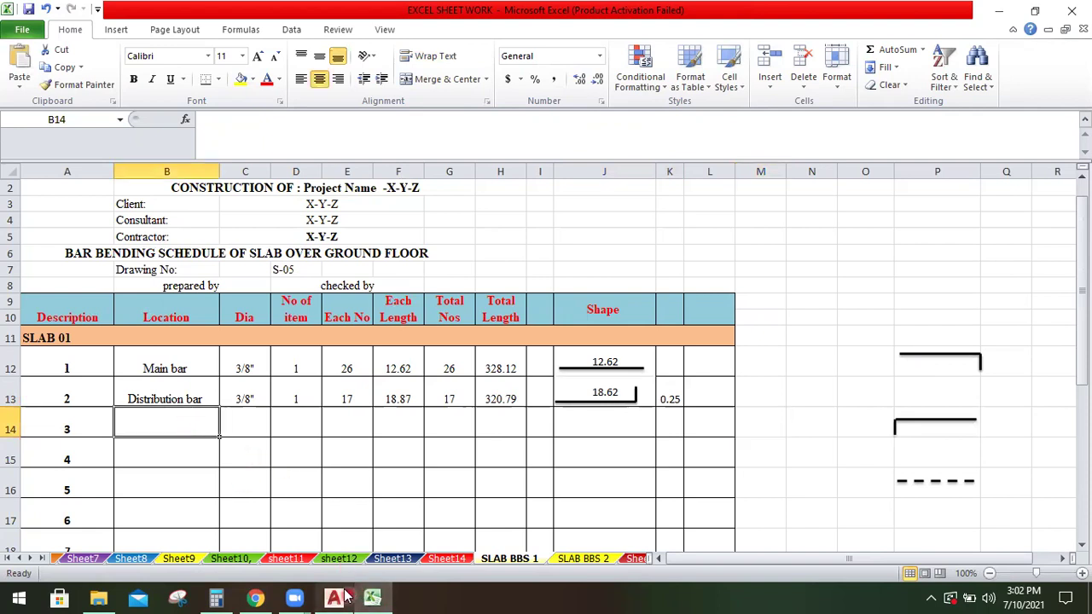
pyautogui.moveTo(344, 595)
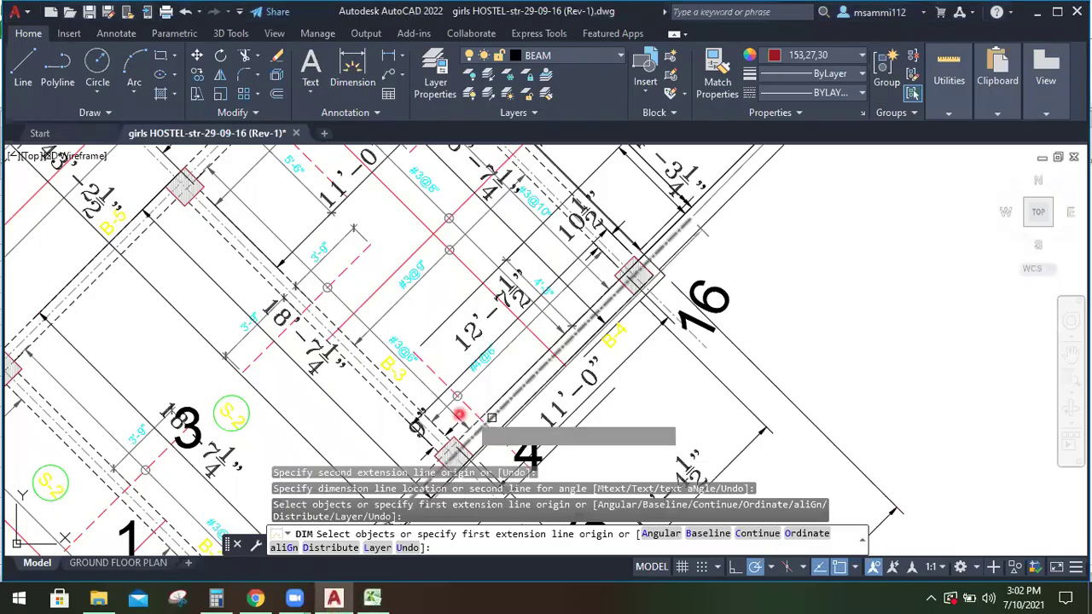
pyautogui.scroll(-2, 426, 378)
pyautogui.press('Return')
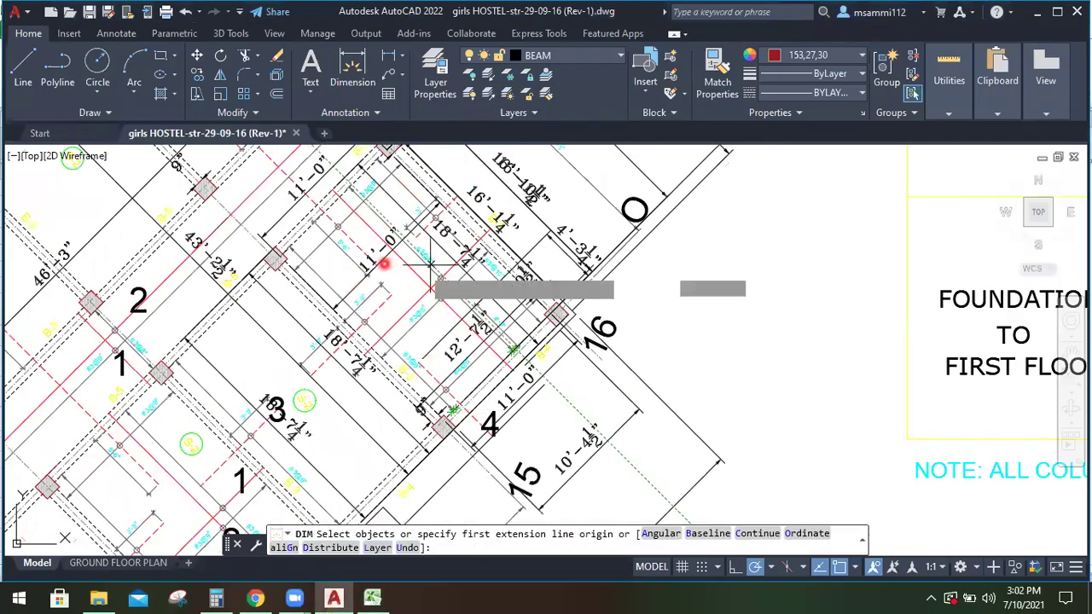
pyautogui.scroll(2, 430, 264)
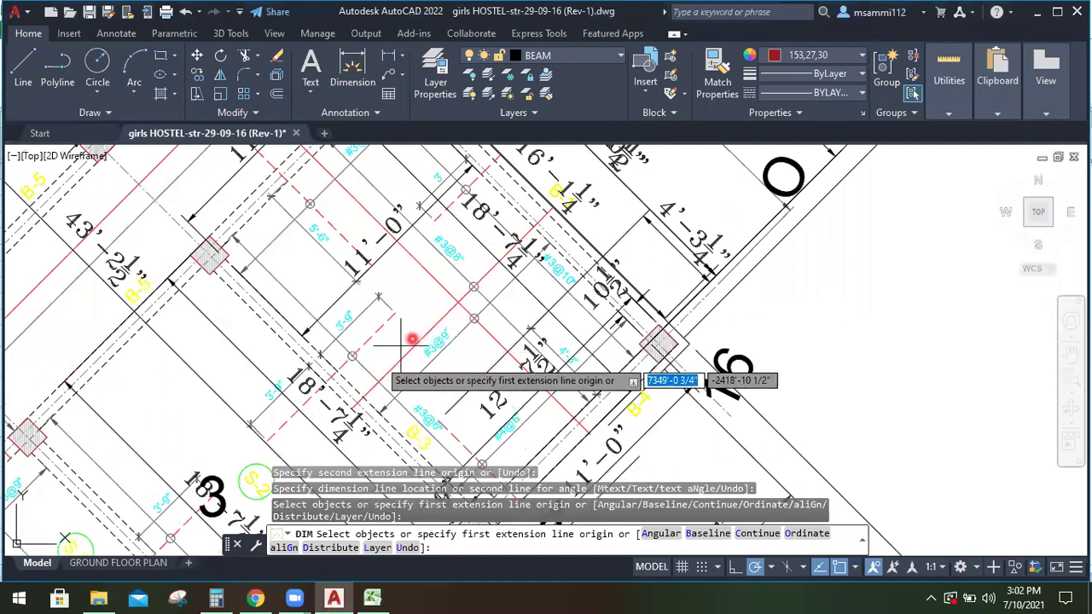
pyautogui.press('Return')
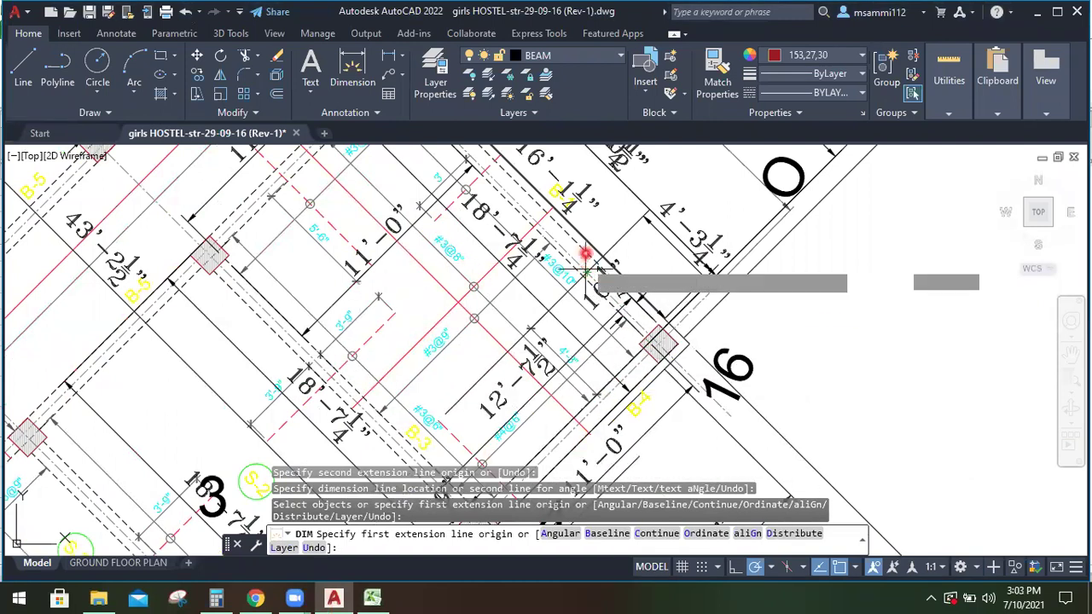
pyautogui.press('Return')
pyautogui.press('Return')
pyautogui.scroll(-2, 579, 256)
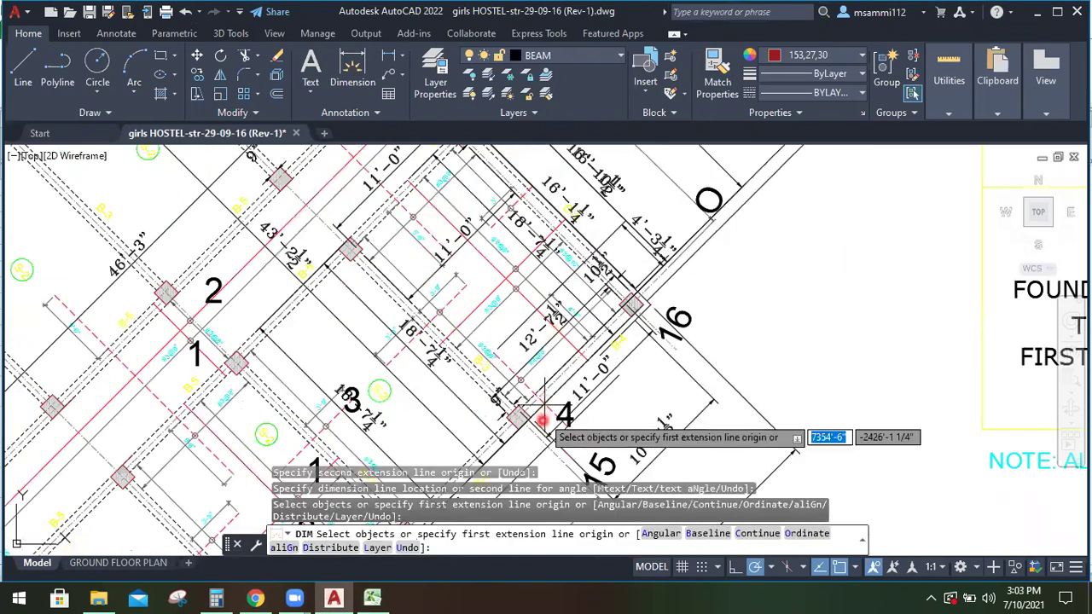
pyautogui.scroll(4, 546, 408)
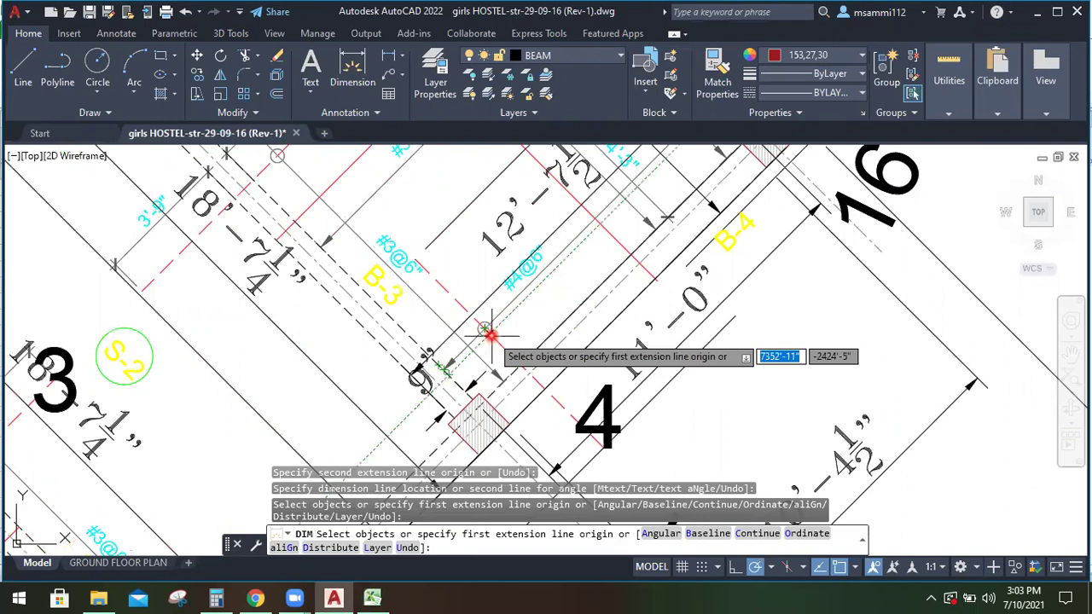
pyautogui.click(509, 281)
pyautogui.press('Return')
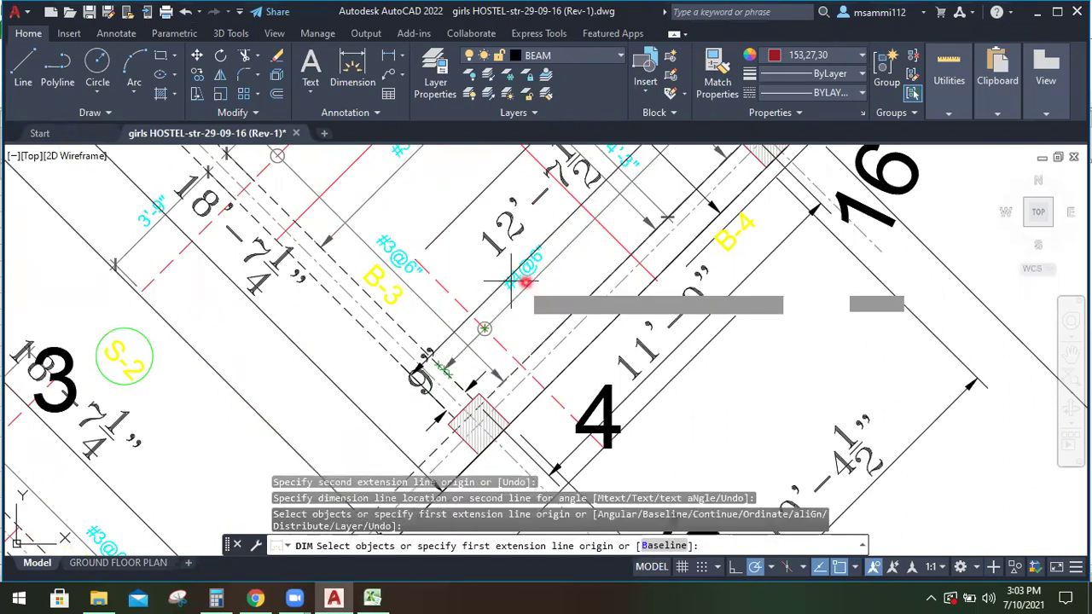
pyautogui.click(541, 264)
pyautogui.press('Return')
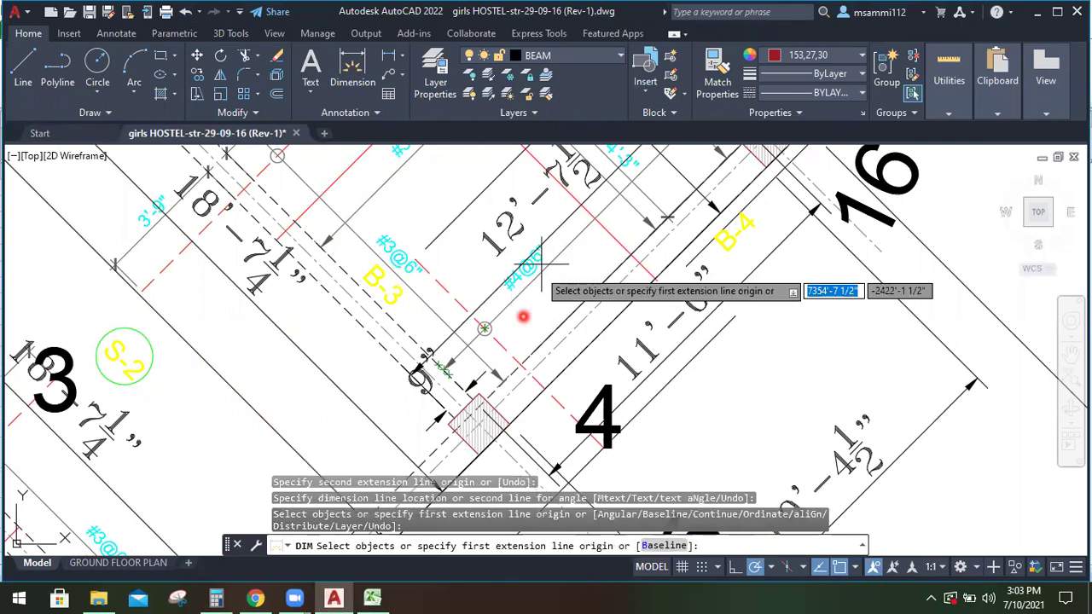
pyautogui.press('Return')
# Return to the Excel schedule and enter "extra bar" as the third item's Location in B14
pyautogui.hotkey('alt', 'Tab')
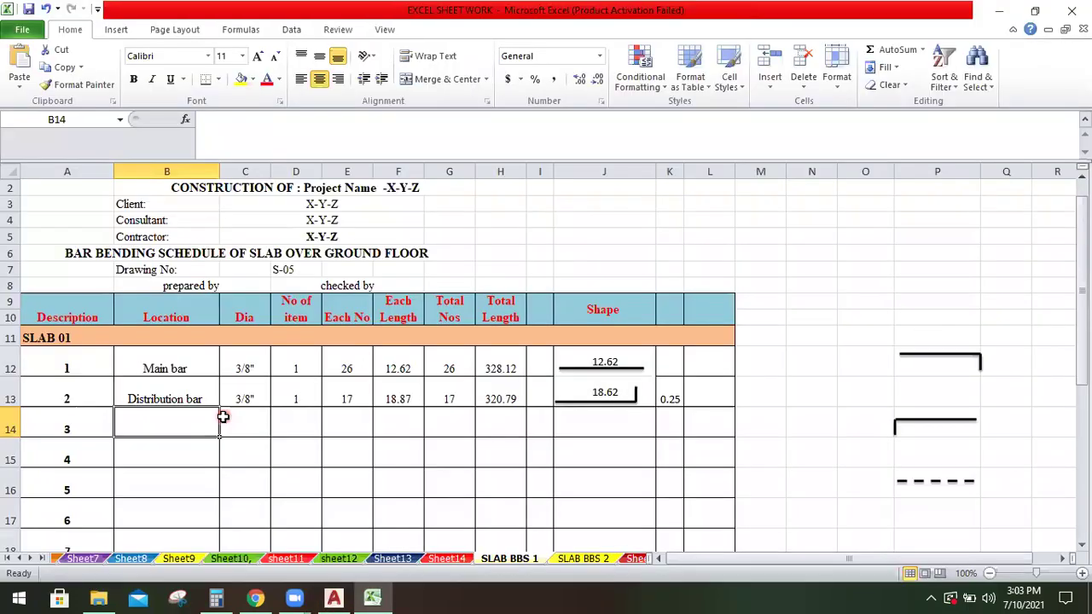
pyautogui.write('ex')
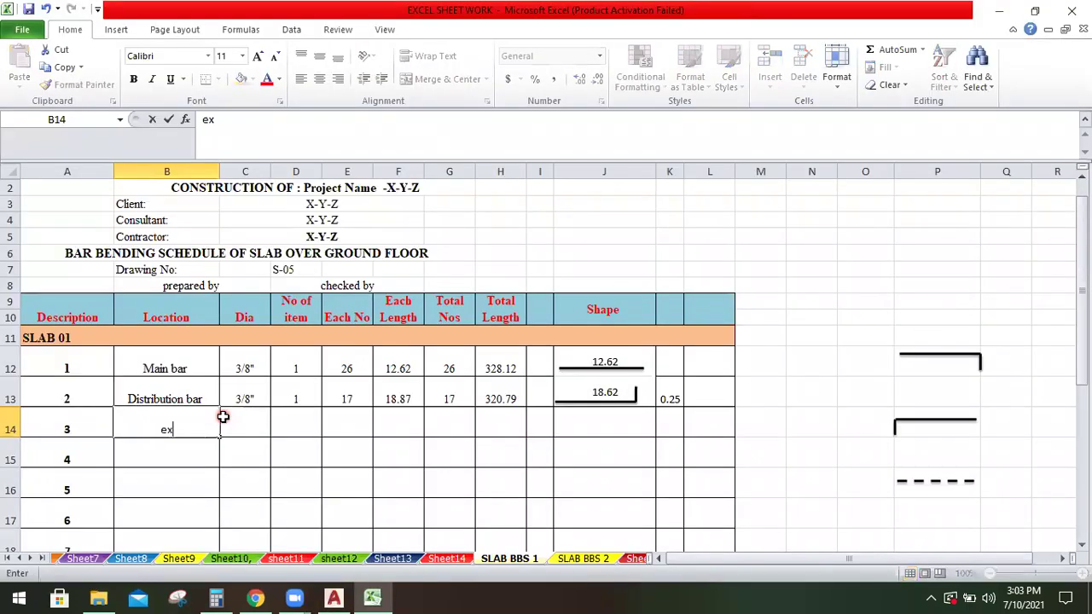
pyautogui.write('tra bar')
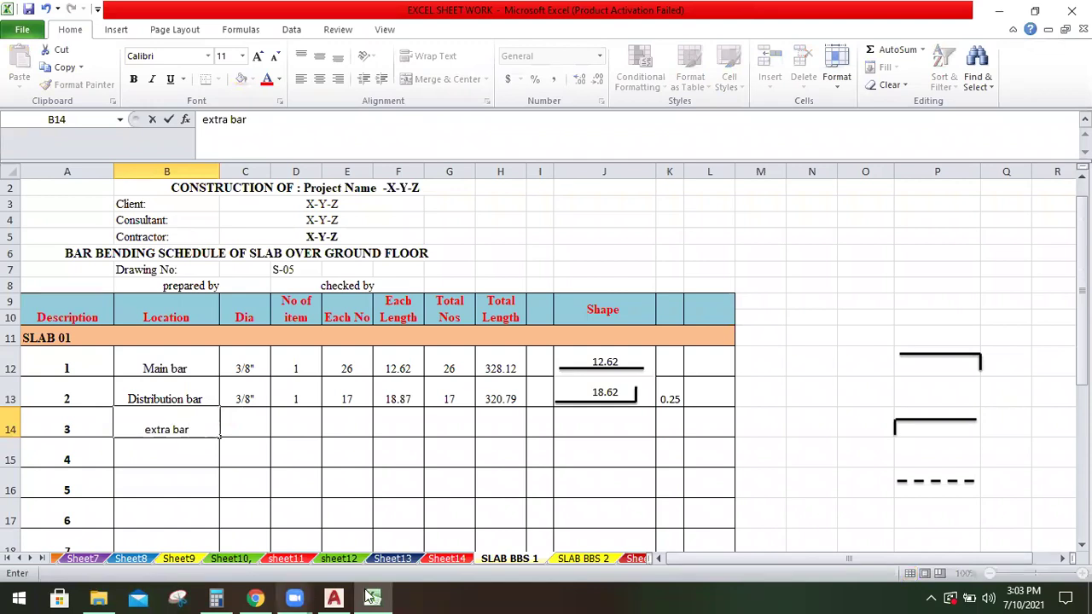
# Check in the AutoCAD drawing which grid line the #4@6" extra bar lies along
pyautogui.moveTo(342, 597)
pyautogui.click(358, 524)
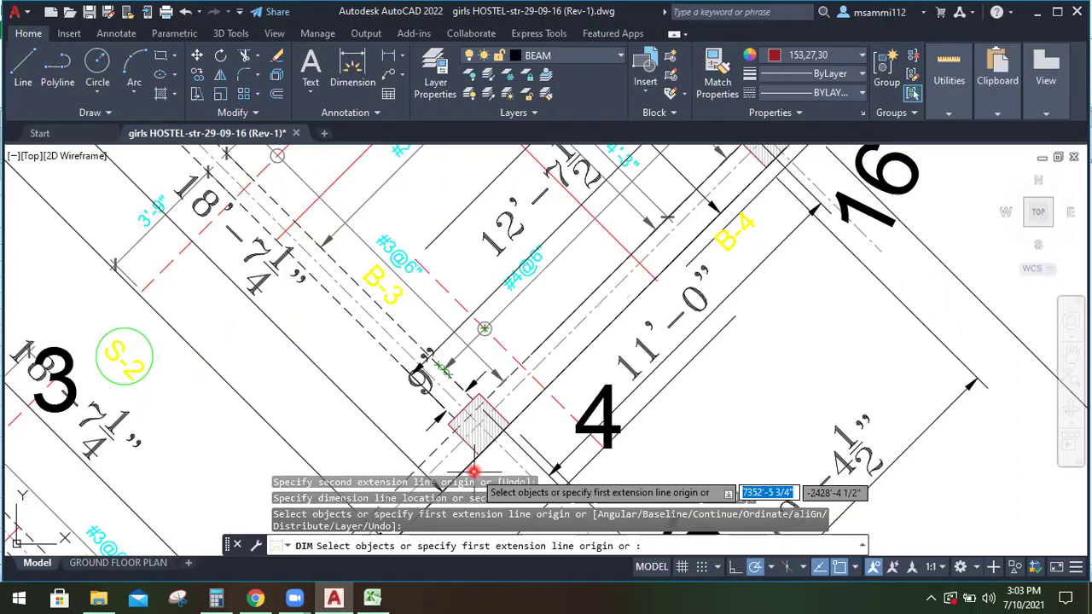
pyautogui.scroll(-3, 474, 471)
pyautogui.write('c')
pyautogui.press('Return')
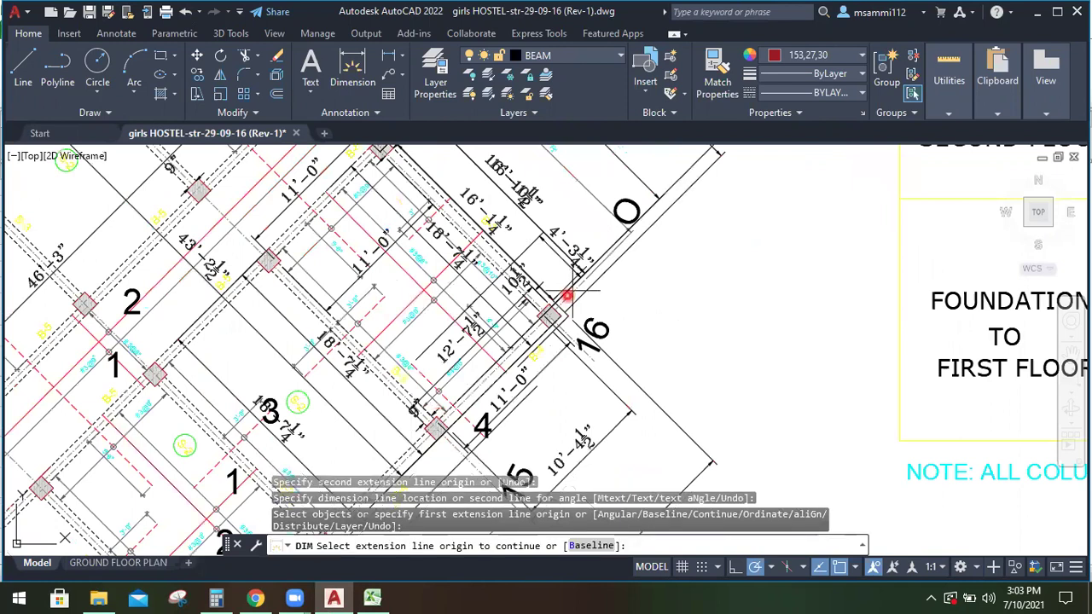
pyautogui.scroll(3, 616, 217)
pyautogui.press('Escape')
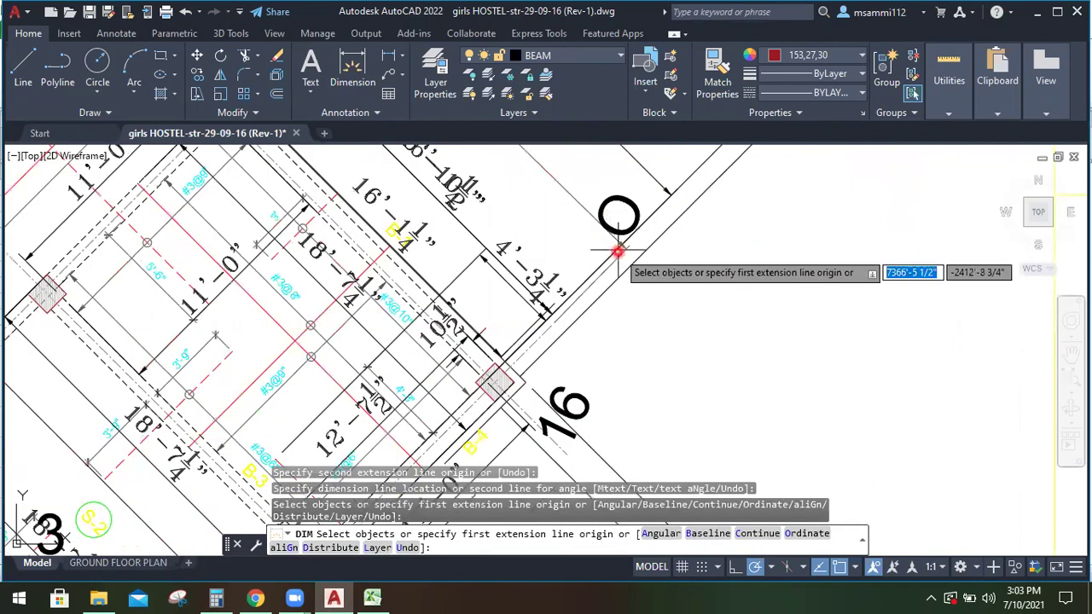
pyautogui.scroll(-2, 618, 251)
pyautogui.press('Return')
# Back in Excel, complete the Location text in B14 as "extra bar @ grid o"
pyautogui.hotkey('alt', 'Tab')
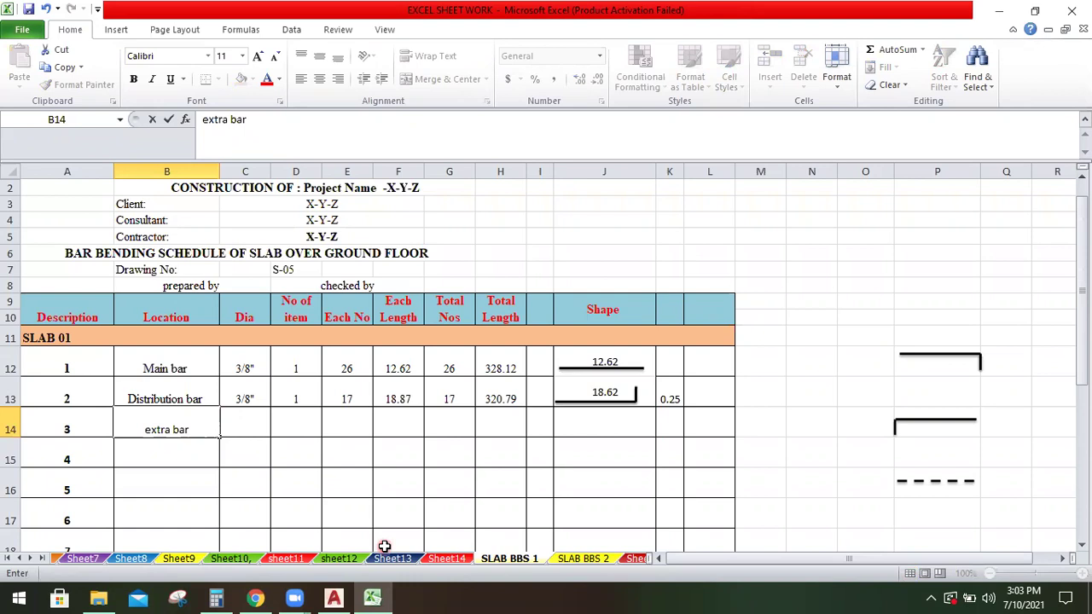
pyautogui.write('extra bar @ grid')
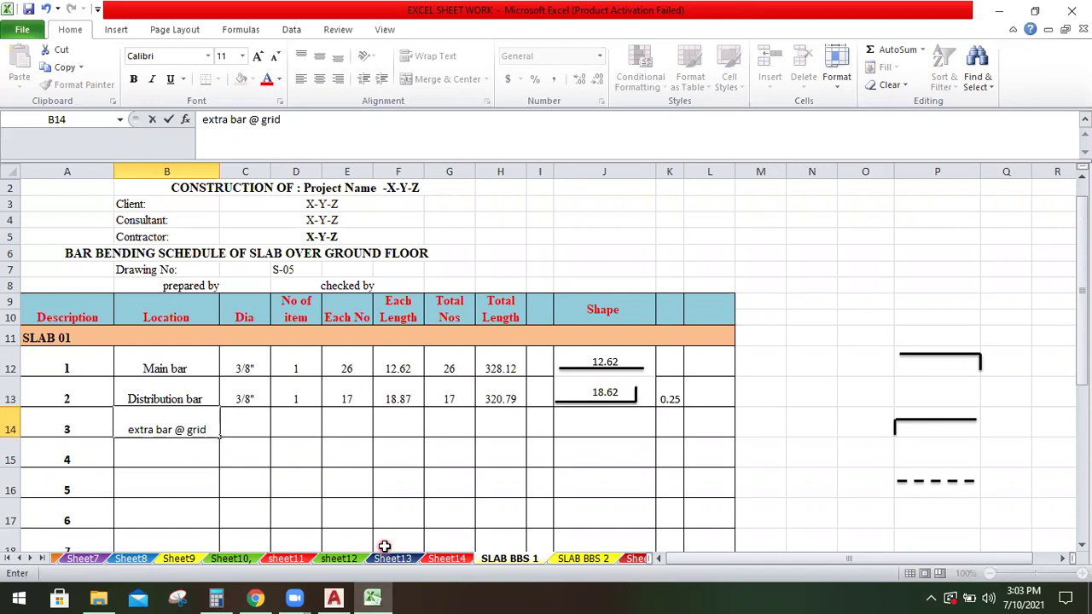
pyautogui.write(' o')
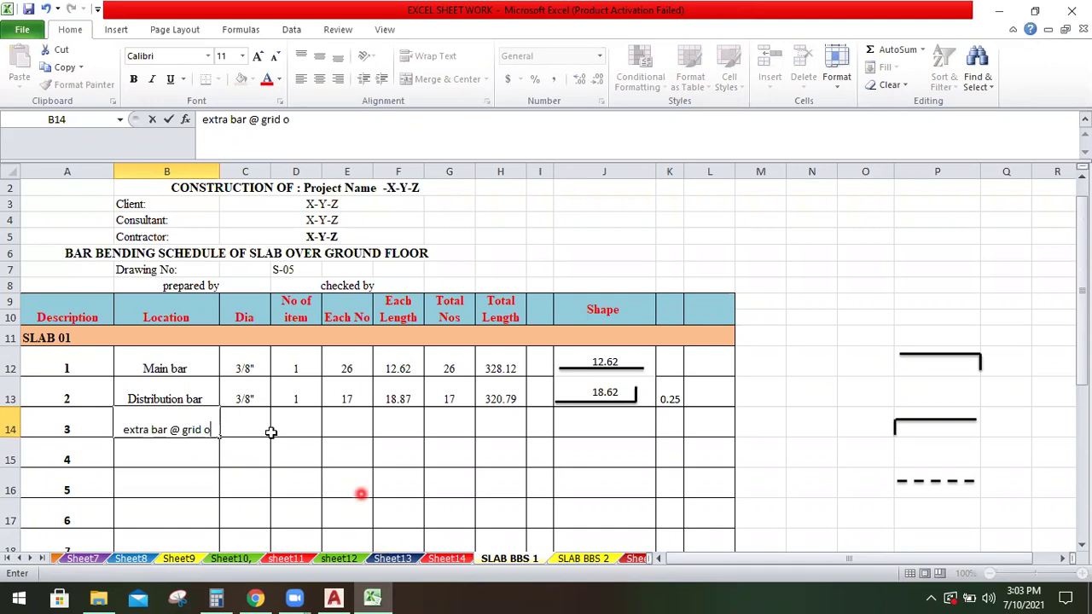
# Enter 1/2" as the extra bar's Dia in C14 and 1 as its No of item in D14
pyautogui.click(254, 420)
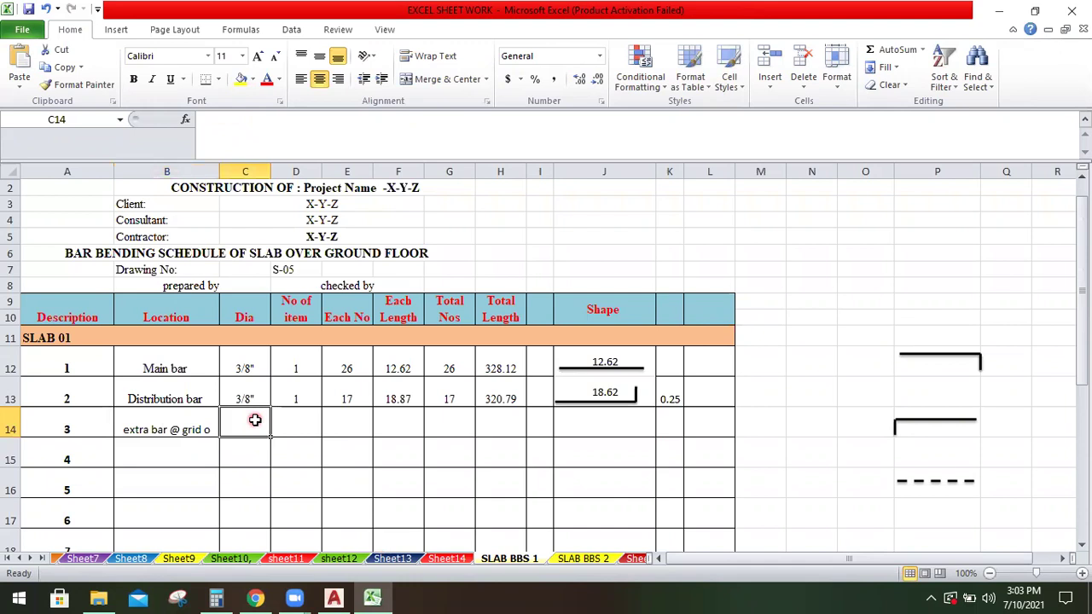
pyautogui.write('1/2"')
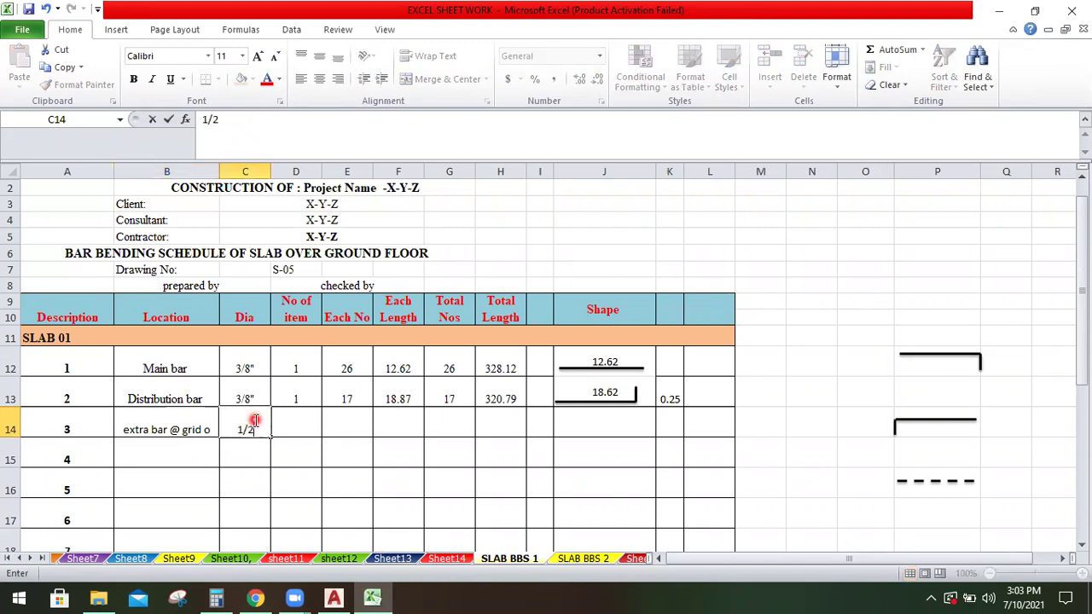
pyautogui.click(310, 430)
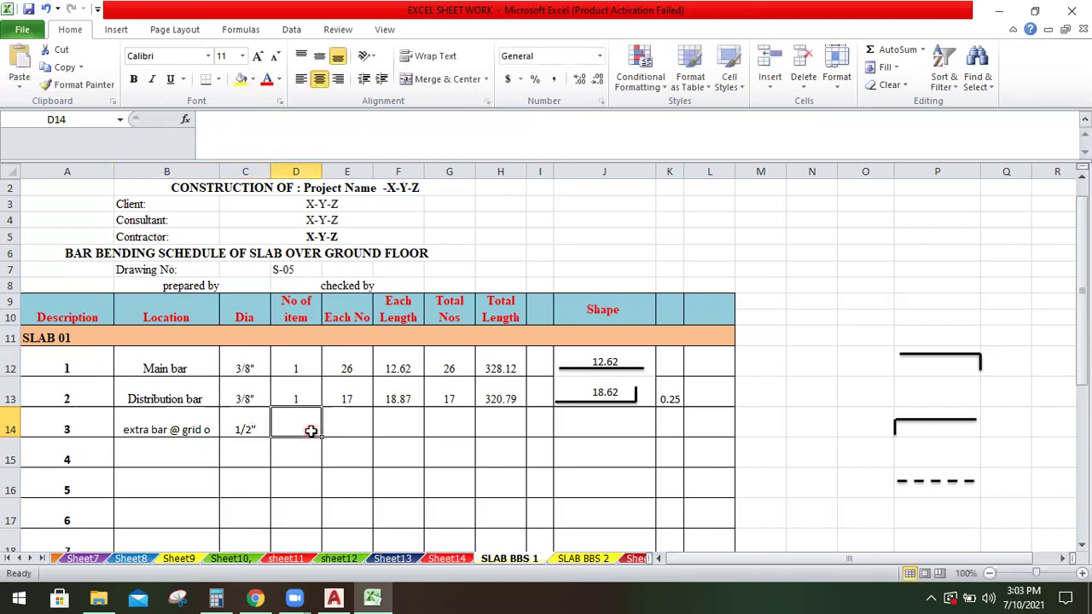
pyautogui.write('1')
pyautogui.press('Tab')
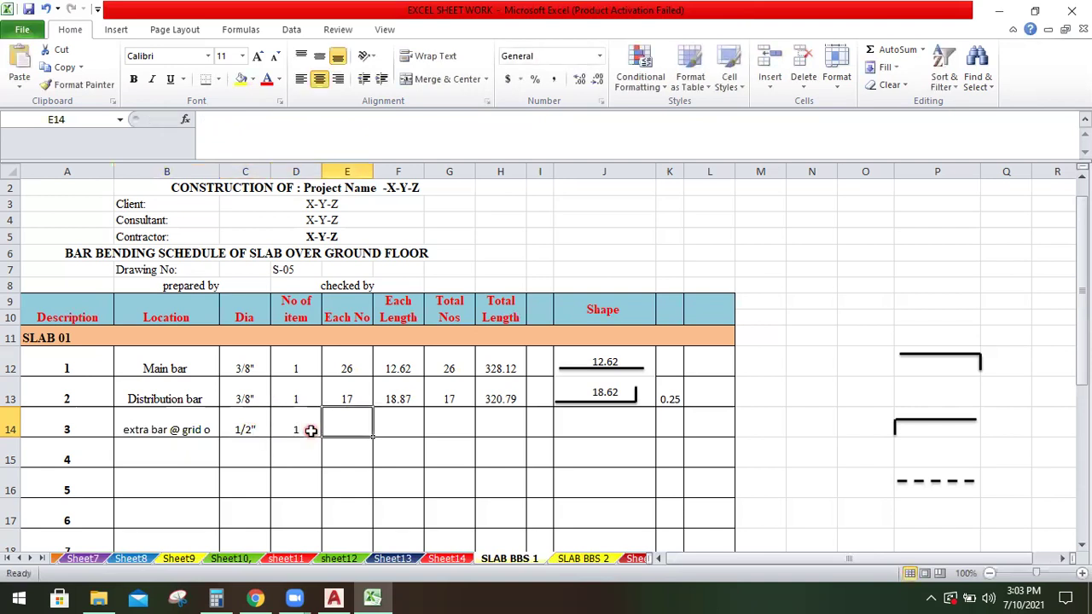
# Switch to AutoCAD and examine the extra bar's spacing callout and the dimension of the span it is distributed over
pyautogui.click(333, 597)
pyautogui.scroll(2, 477, 401)
pyautogui.write('c')
pyautogui.press('Return')
pyautogui.press('Return')
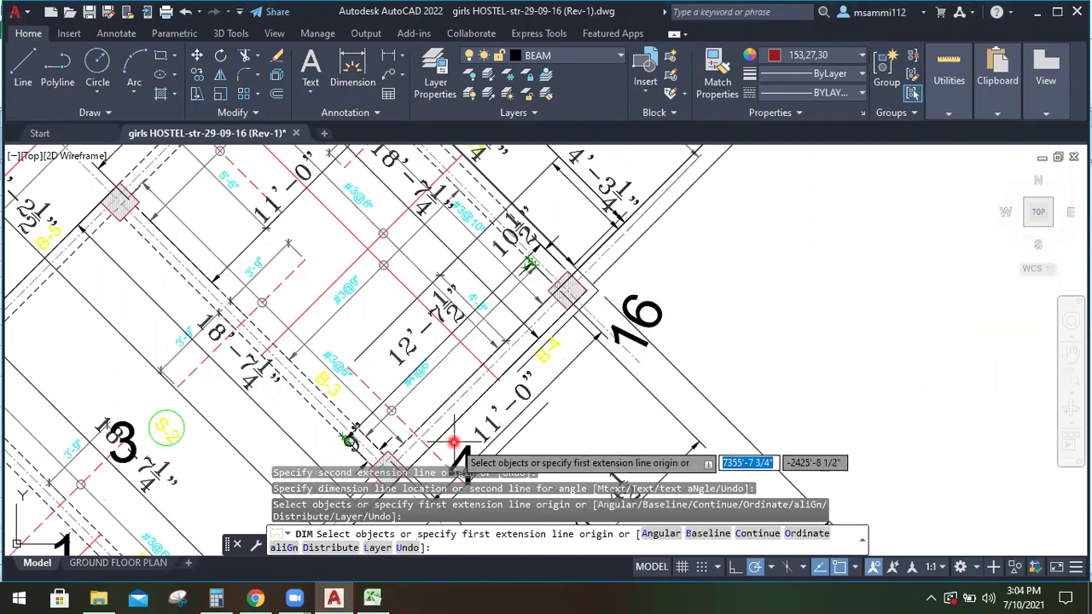
pyautogui.write('c')
pyautogui.press('Return')
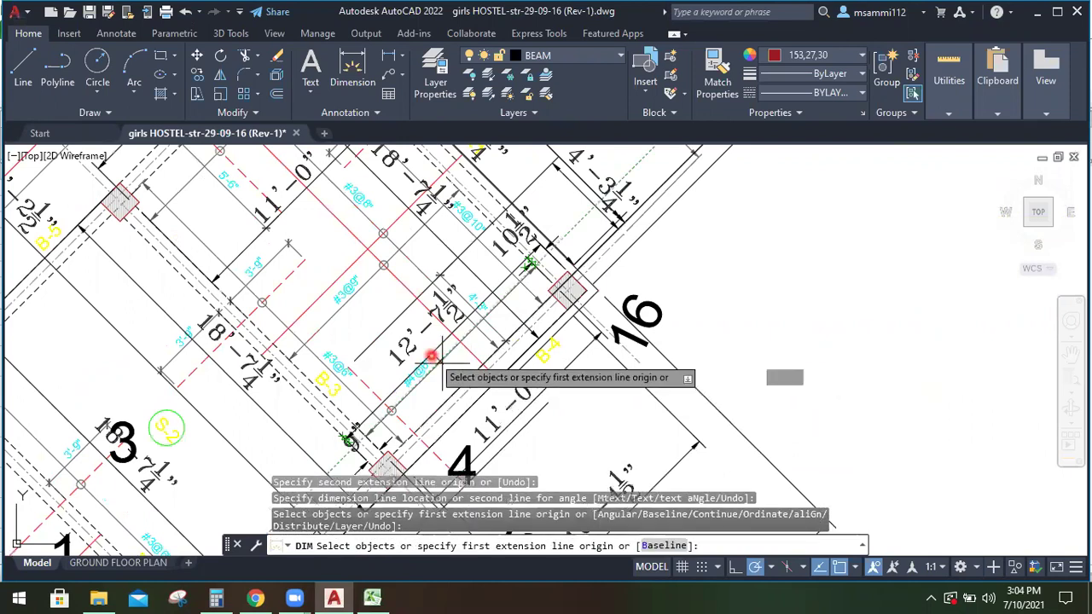
pyautogui.press('Return')
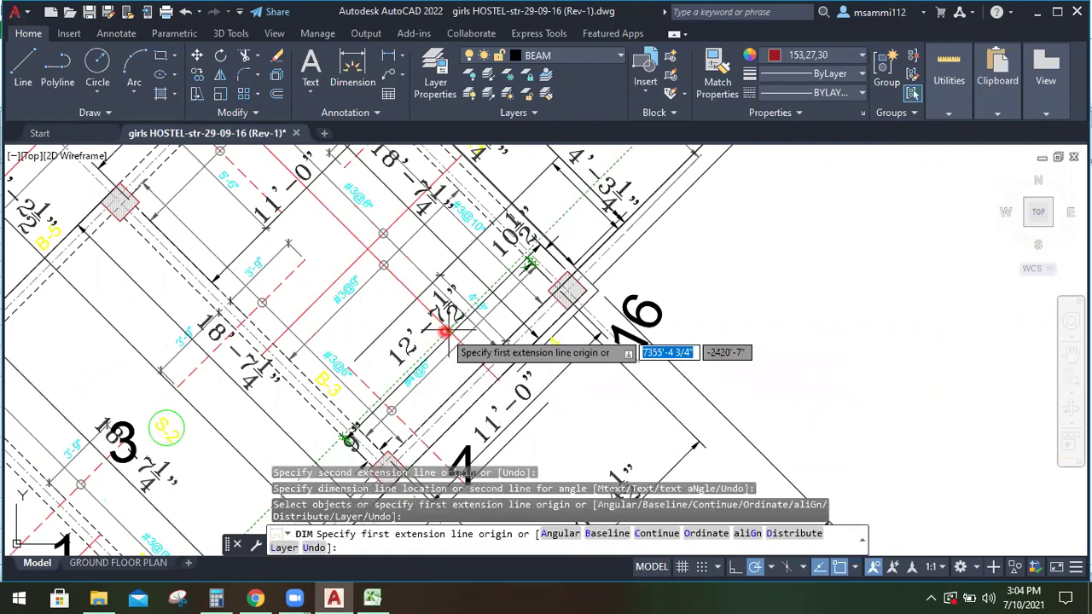
pyautogui.write('c')
pyautogui.press('Return')
pyautogui.press('Return')
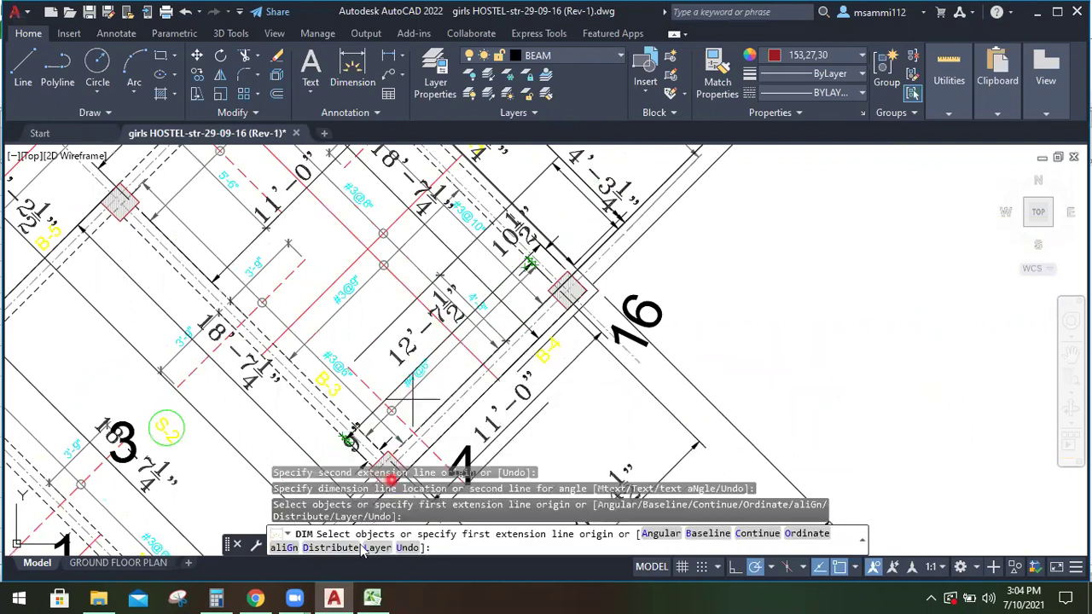
# Use the Calculator to divide the extra bar's 12.62 distribution span by its 0.5 spacing
pyautogui.click(219, 597)
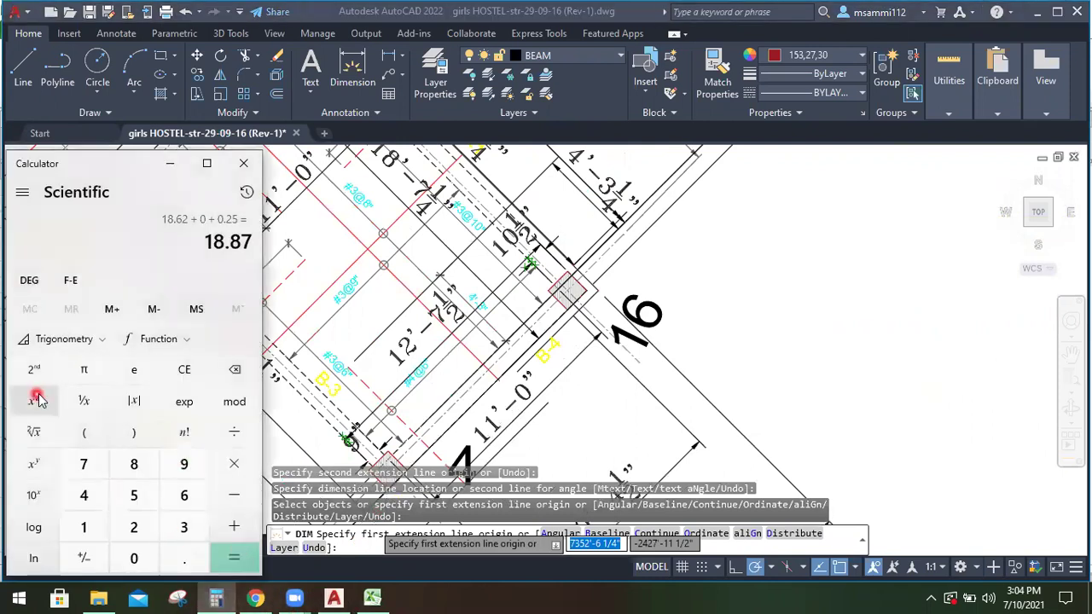
pyautogui.click(185, 370)
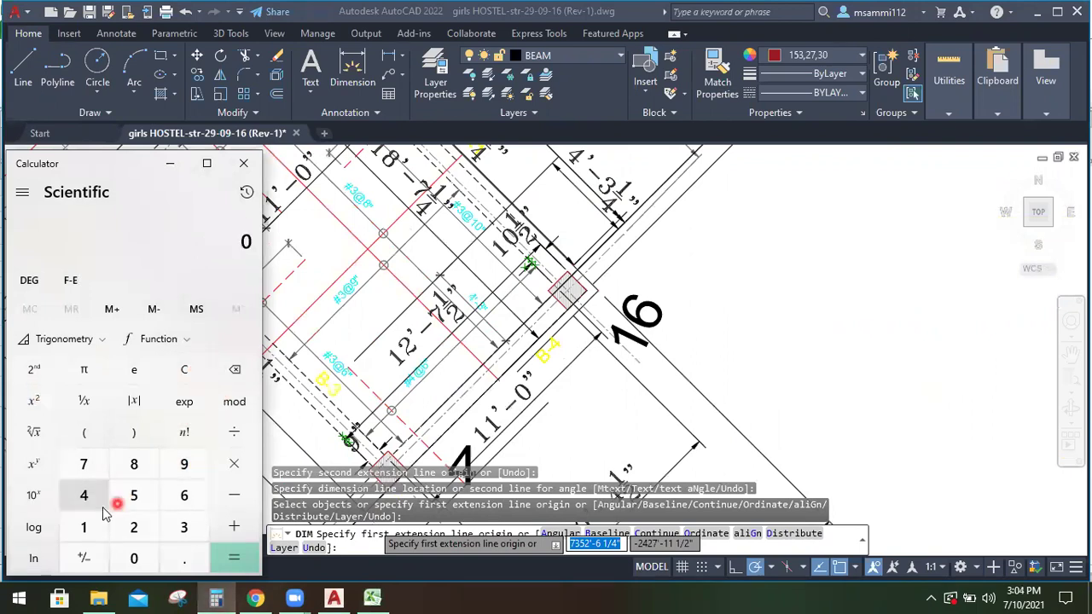
pyautogui.click(90, 525)
pyautogui.click(137, 528)
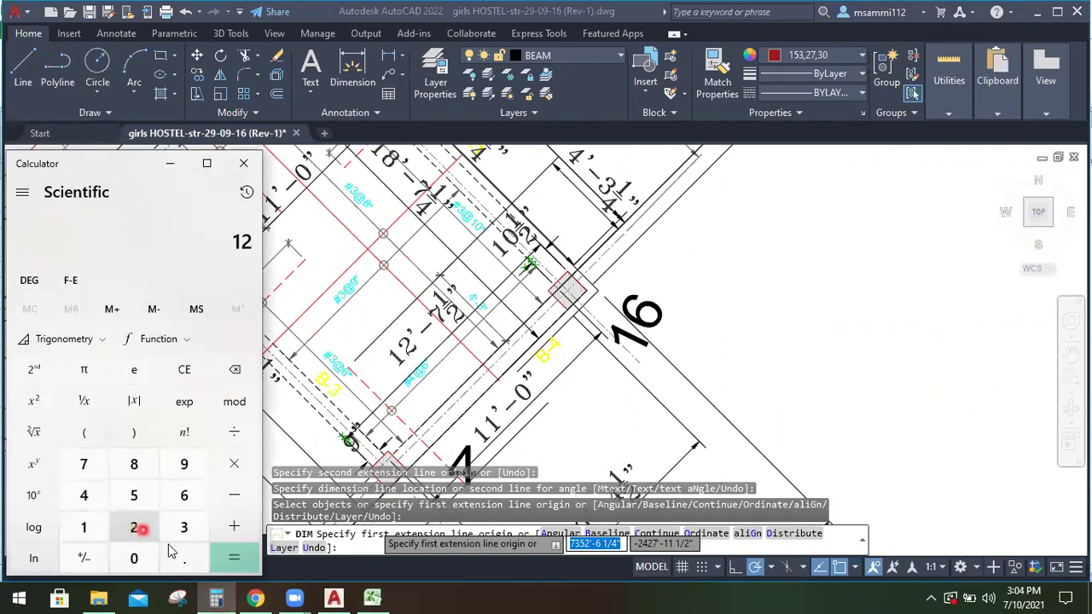
pyautogui.click(176, 555)
pyautogui.click(184, 493)
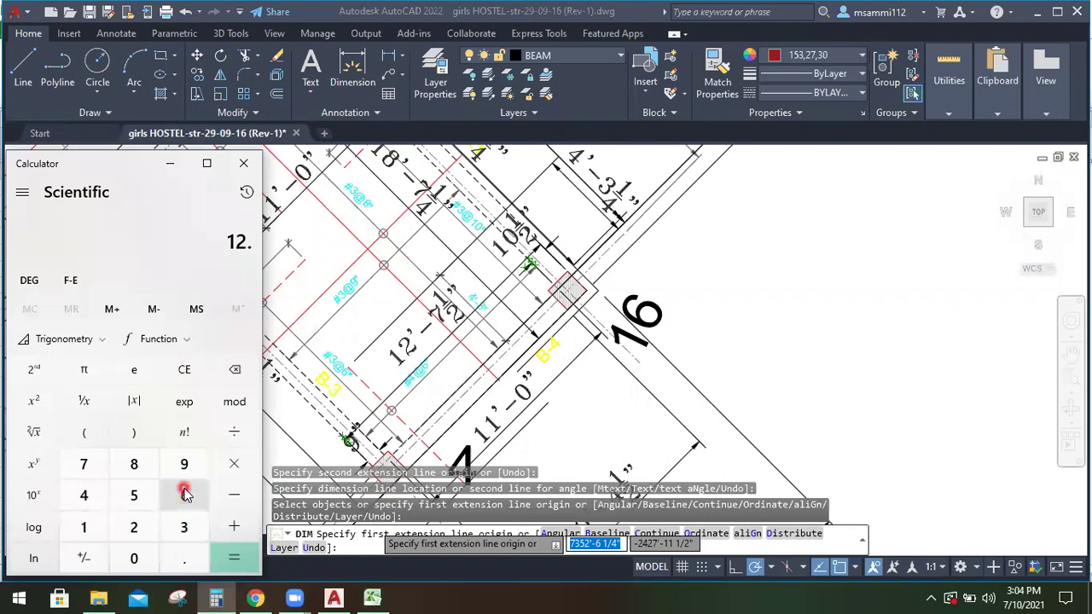
pyautogui.click(149, 523)
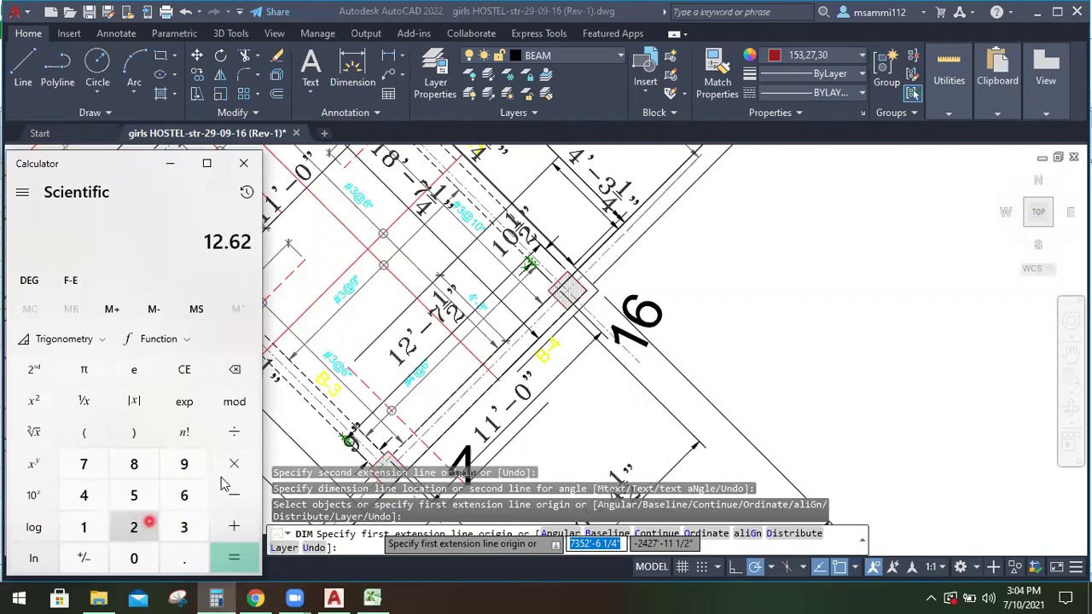
pyautogui.click(234, 433)
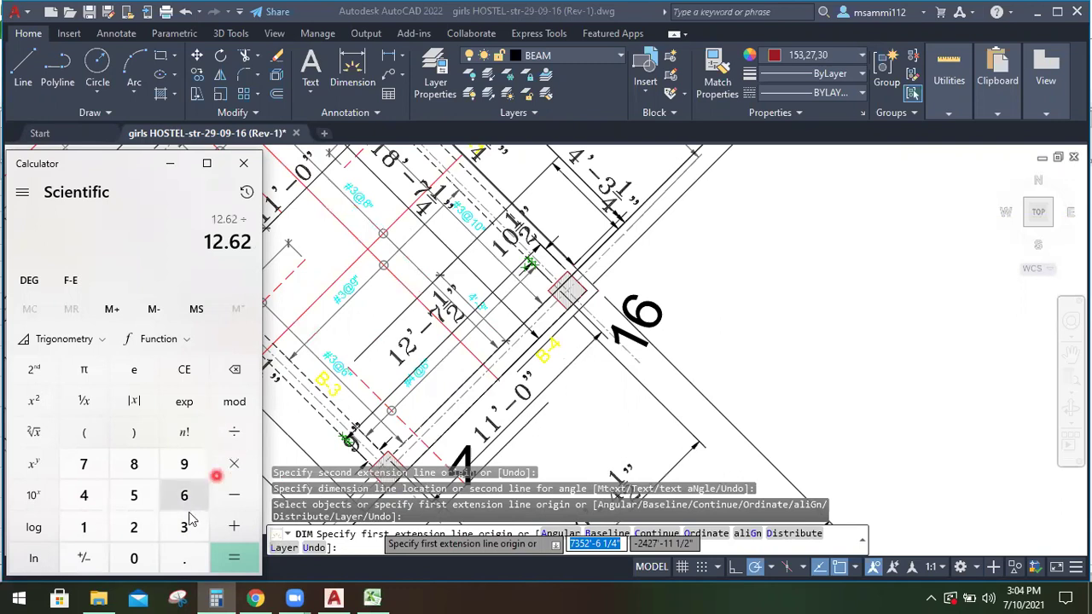
pyautogui.click(136, 556)
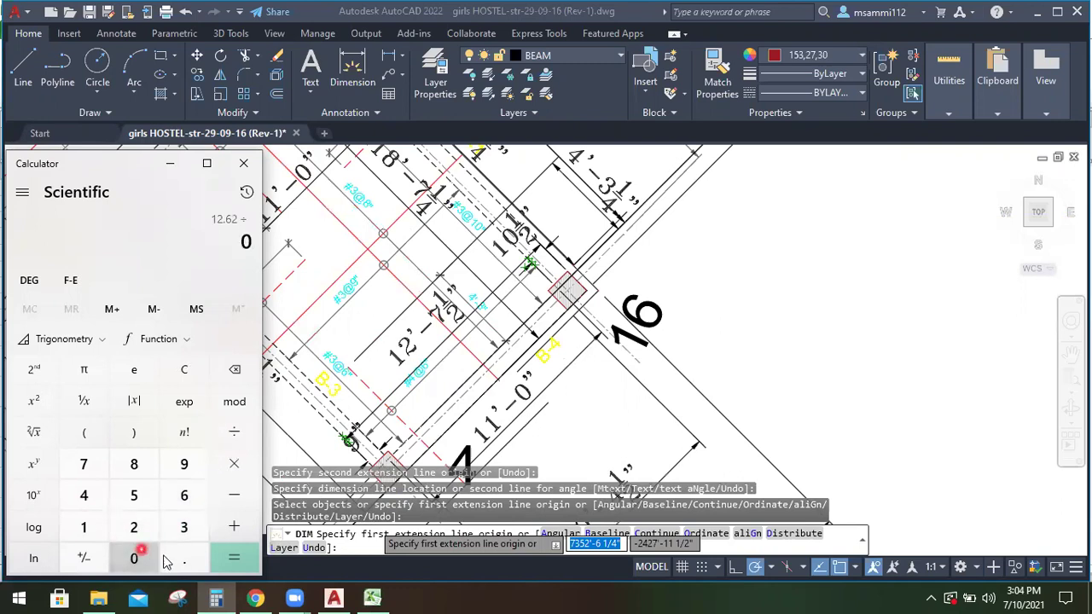
pyautogui.click(176, 556)
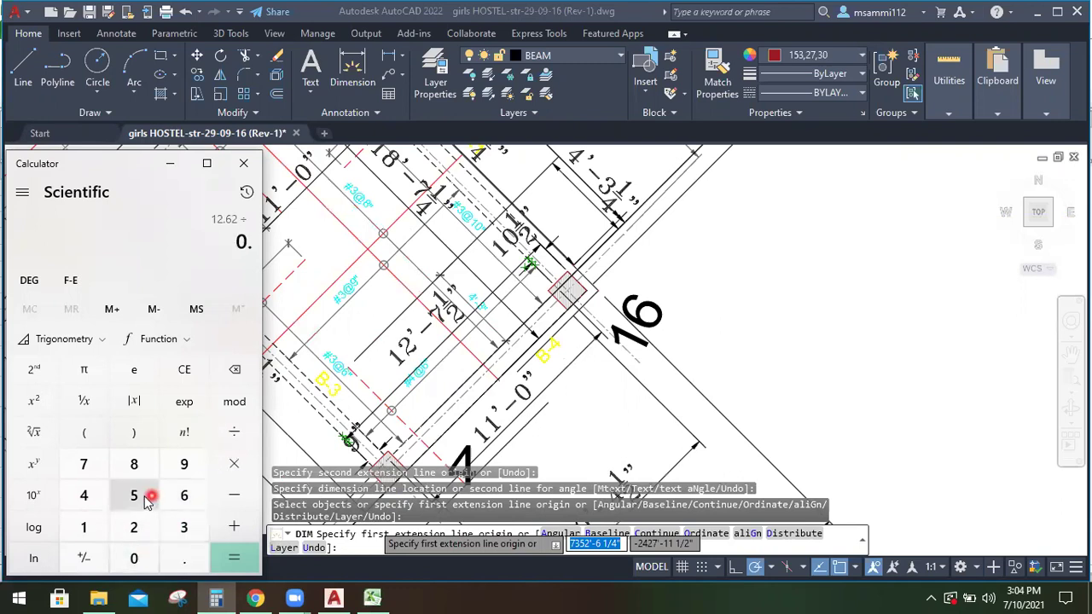
pyautogui.click(137, 556)
pyautogui.click(230, 558)
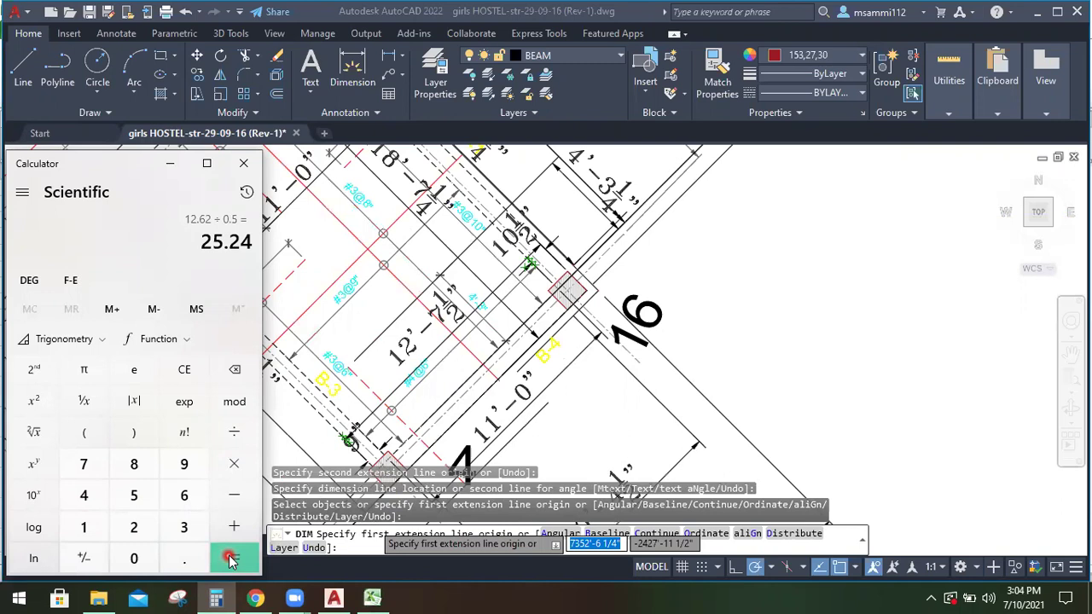
pyautogui.click(170, 170)
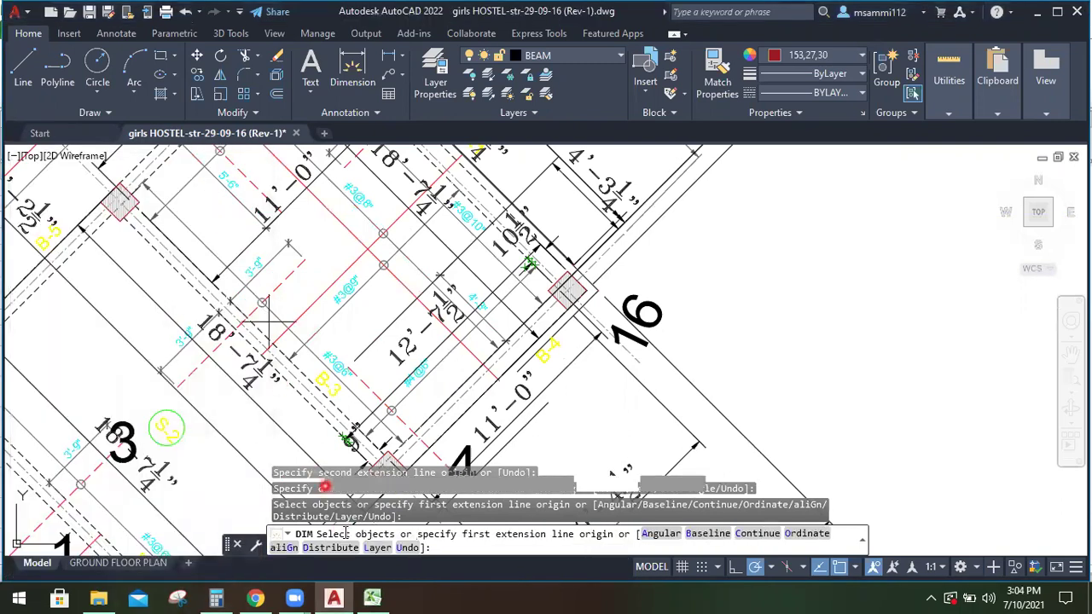
# Switch to Excel and enter 26 as the extra bar's Each No in E14
pyautogui.click(374, 597)
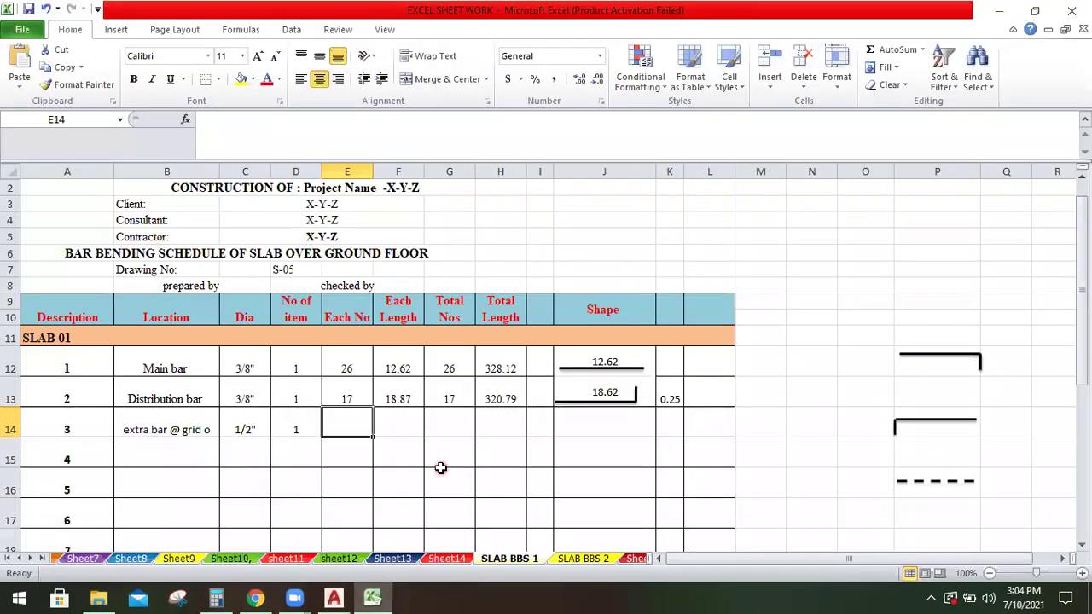
pyautogui.write('26')
pyautogui.click(398, 422)
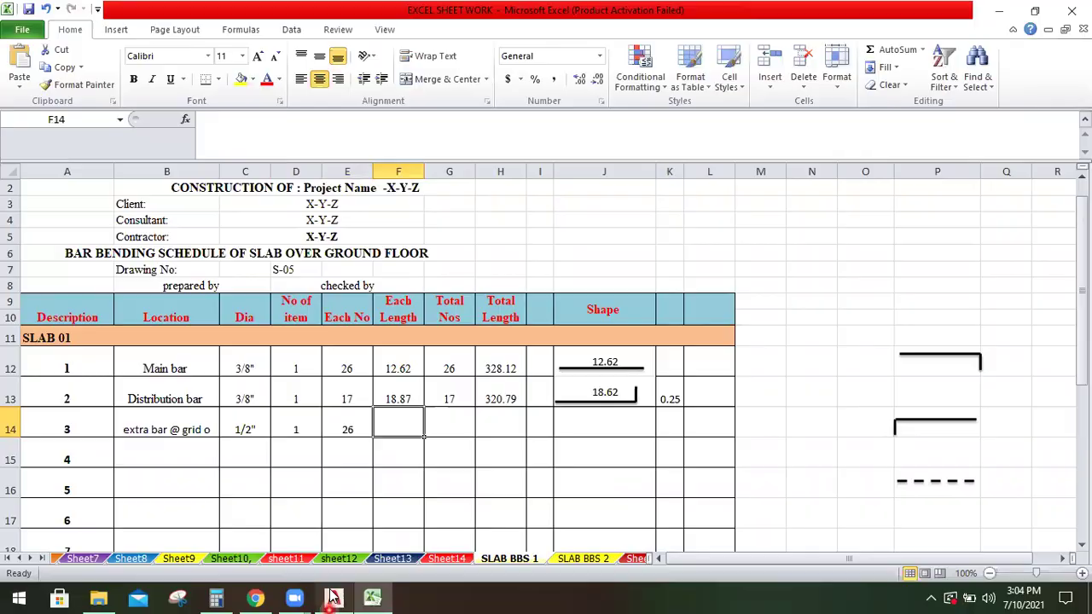
# Switch to AutoCAD and try to dimension the length of the dashed #4@6" extra bar near grid number 4
pyautogui.click(333, 597)
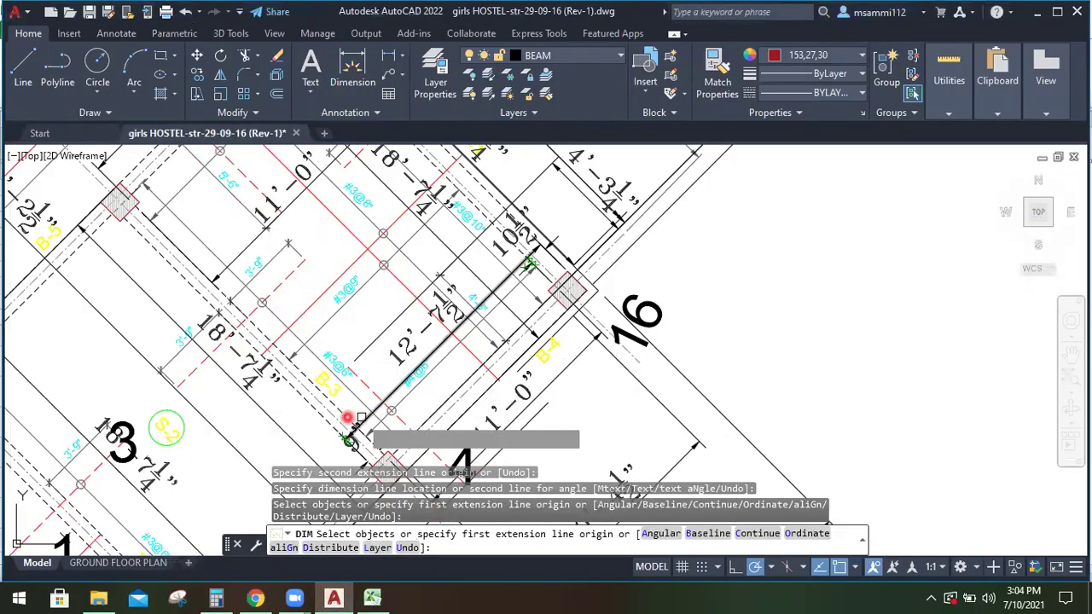
pyautogui.scroll(2, 367, 427)
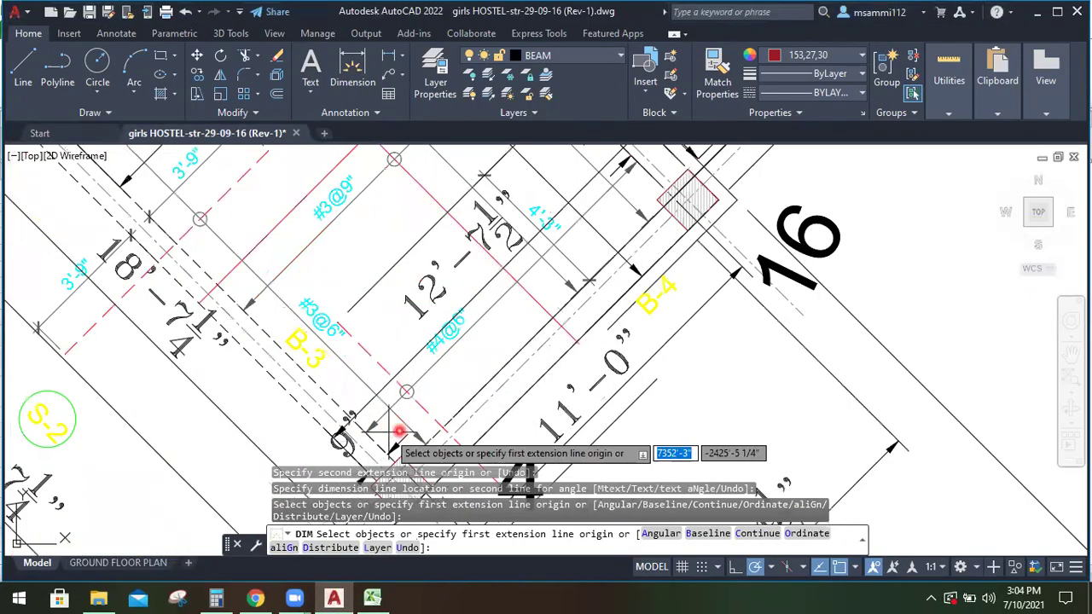
pyautogui.scroll(2, 558, 203)
pyautogui.press('Return')
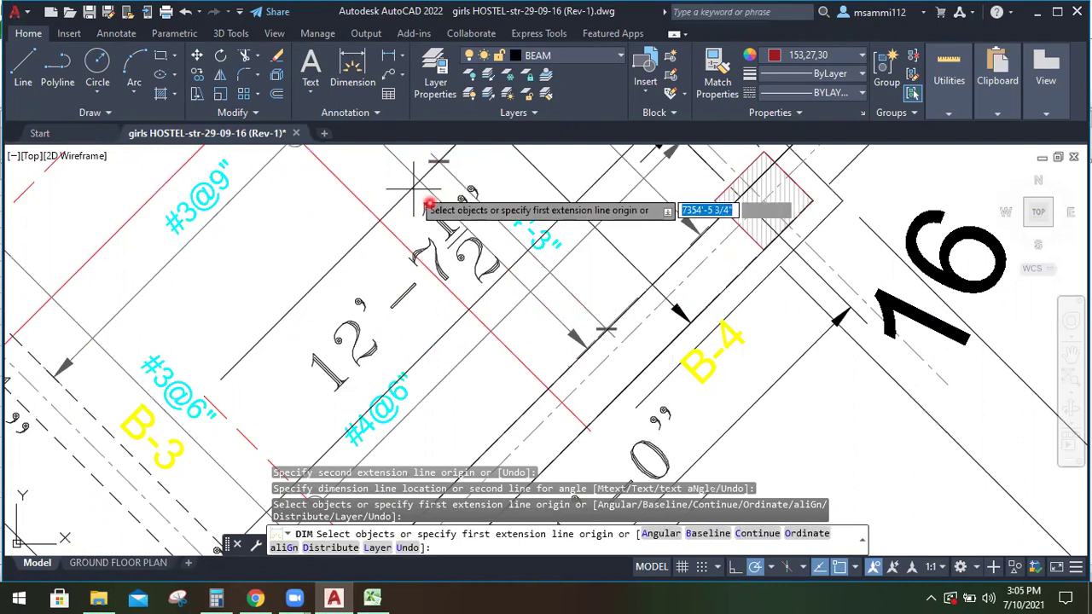
pyautogui.click(350, 83)
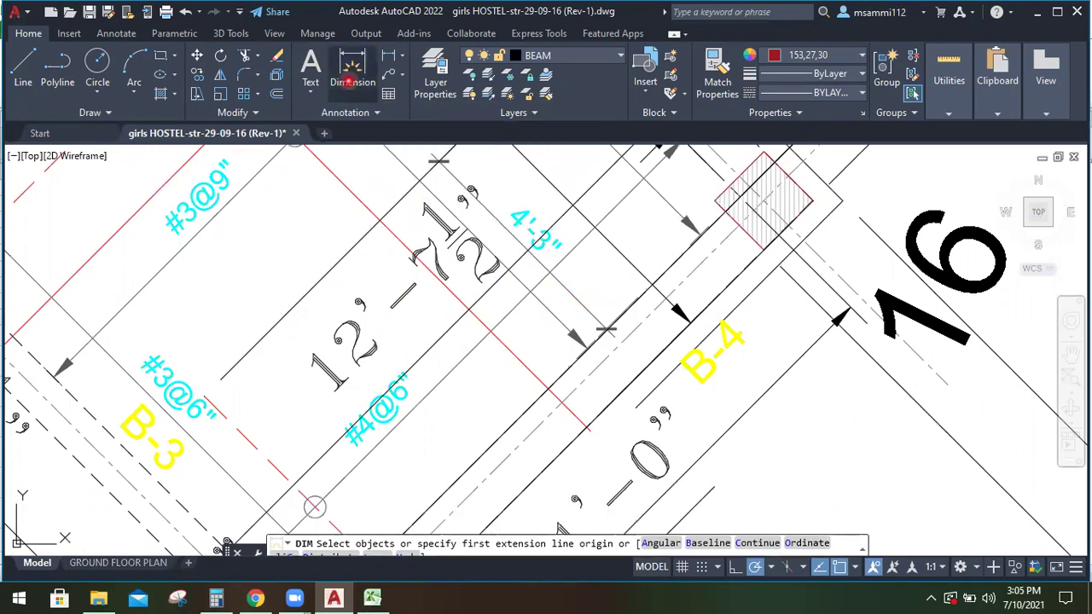
pyautogui.scroll(-2, 479, 291)
pyautogui.scroll(-2, 508, 334)
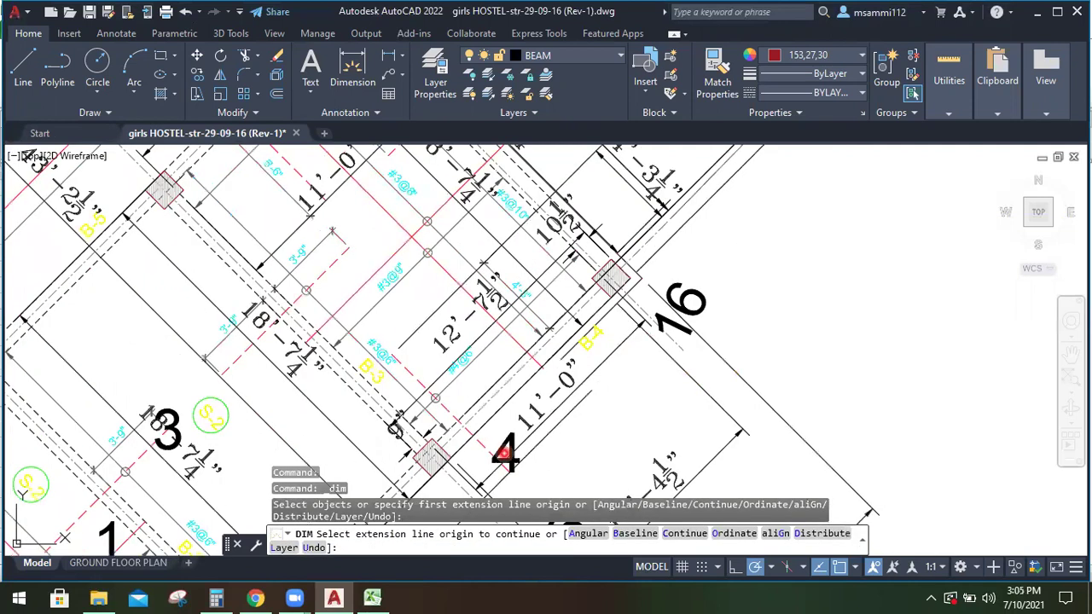
pyautogui.scroll(3, 465, 486)
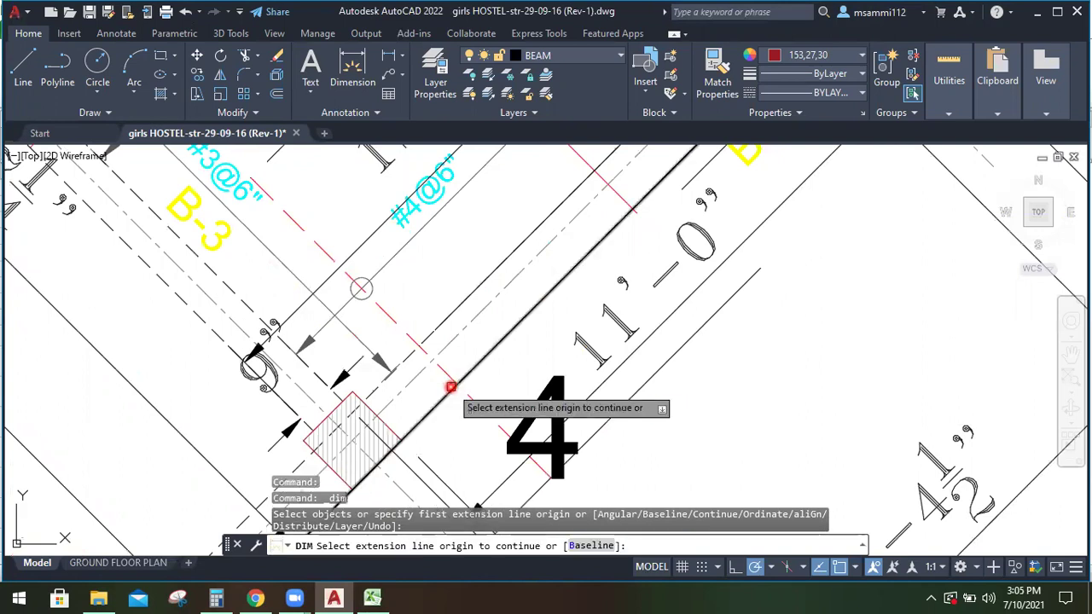
pyautogui.scroll(-4, 450, 387)
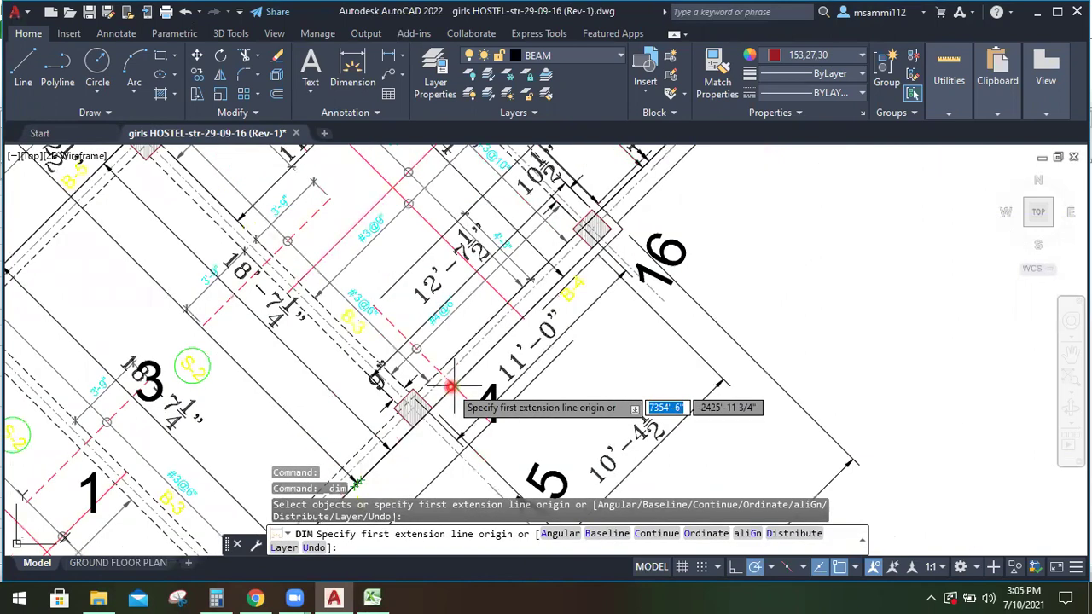
pyautogui.scroll(5, 451, 386)
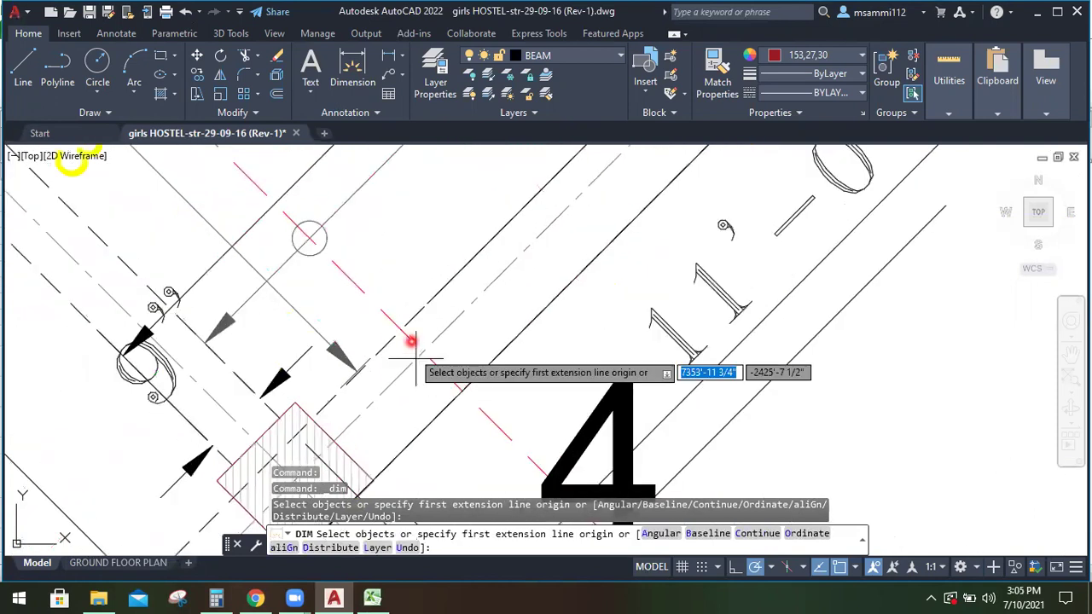
pyautogui.click(406, 324)
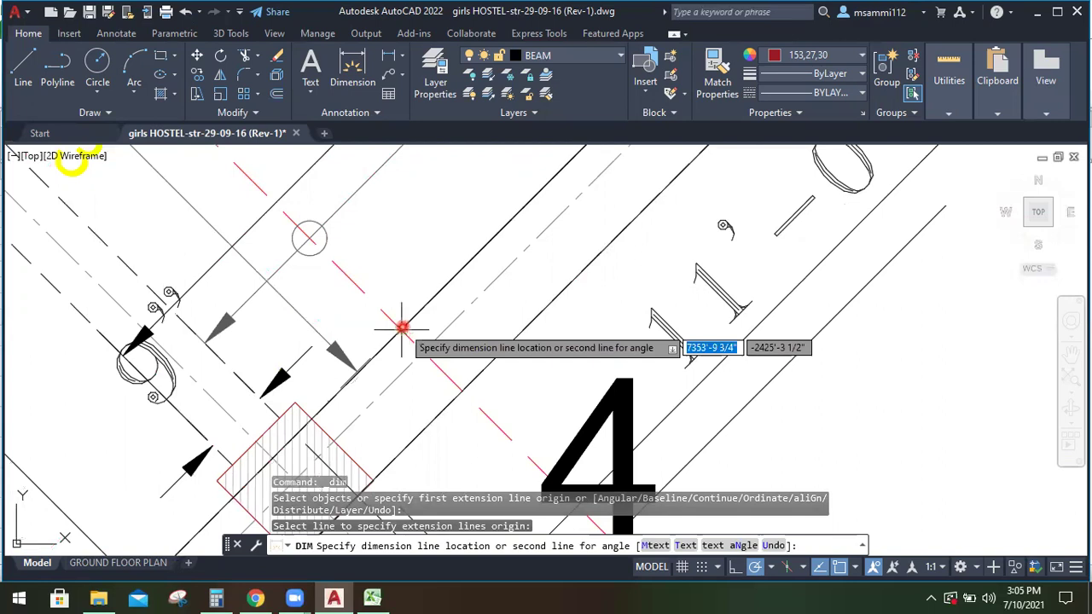
pyautogui.click(400, 327)
pyautogui.press('Return')
# Try to dimension the extra bar point to point, starting from its outer end at grid number 4
pyautogui.scroll(-2, 435, 367)
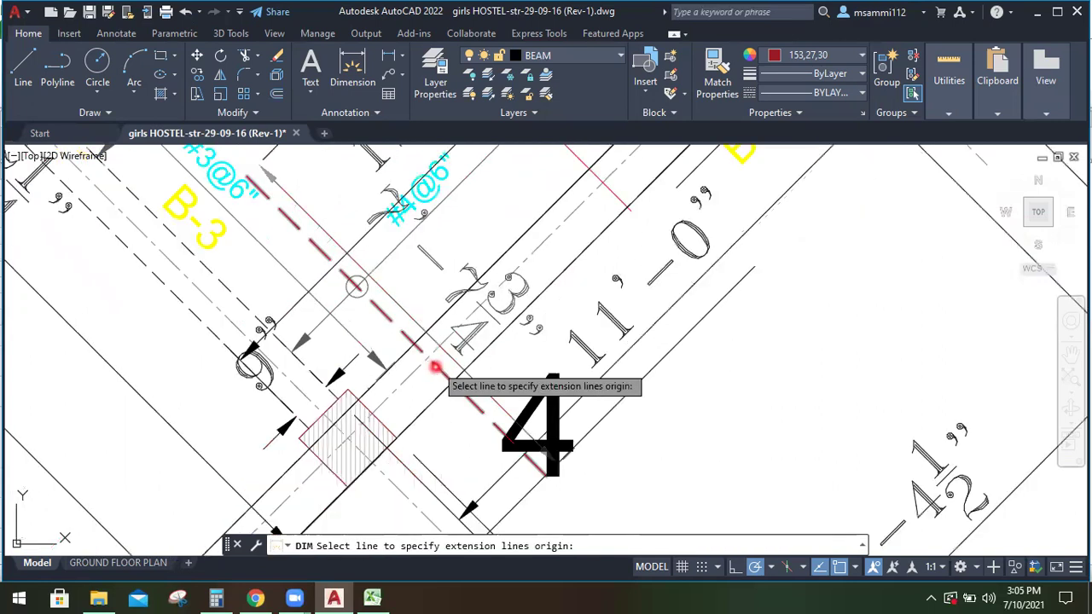
pyautogui.scroll(-3, 435, 367)
pyautogui.scroll(5, 504, 433)
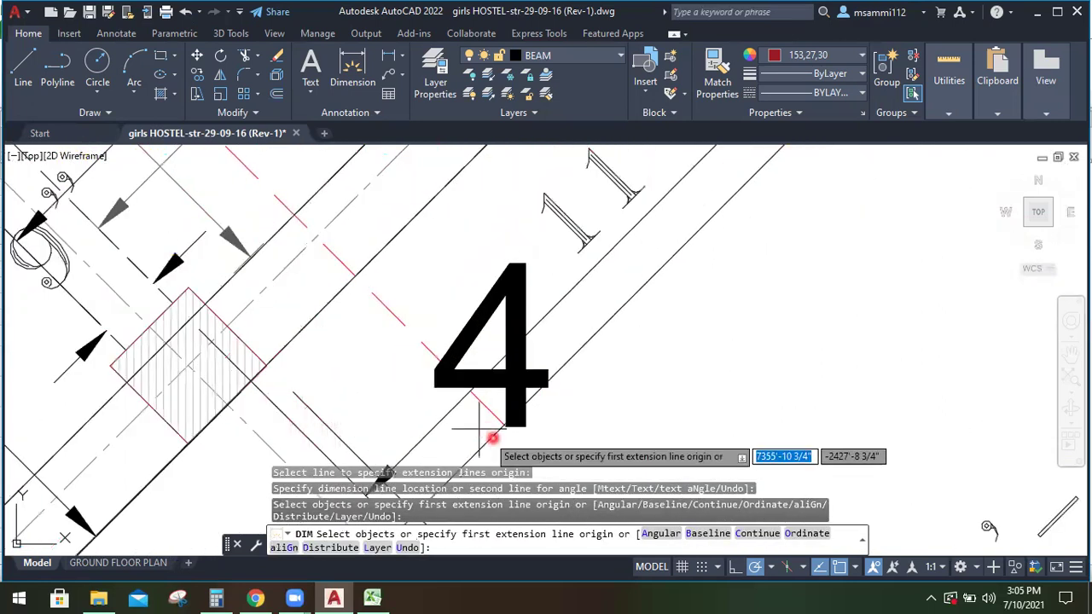
pyautogui.click(501, 423)
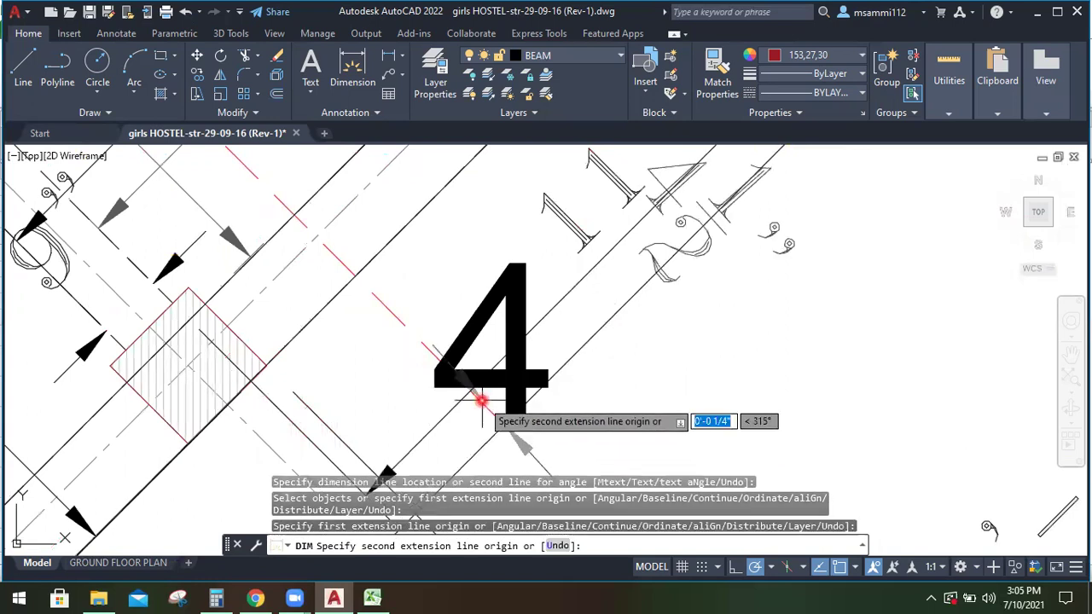
pyautogui.scroll(-2, 587, 406)
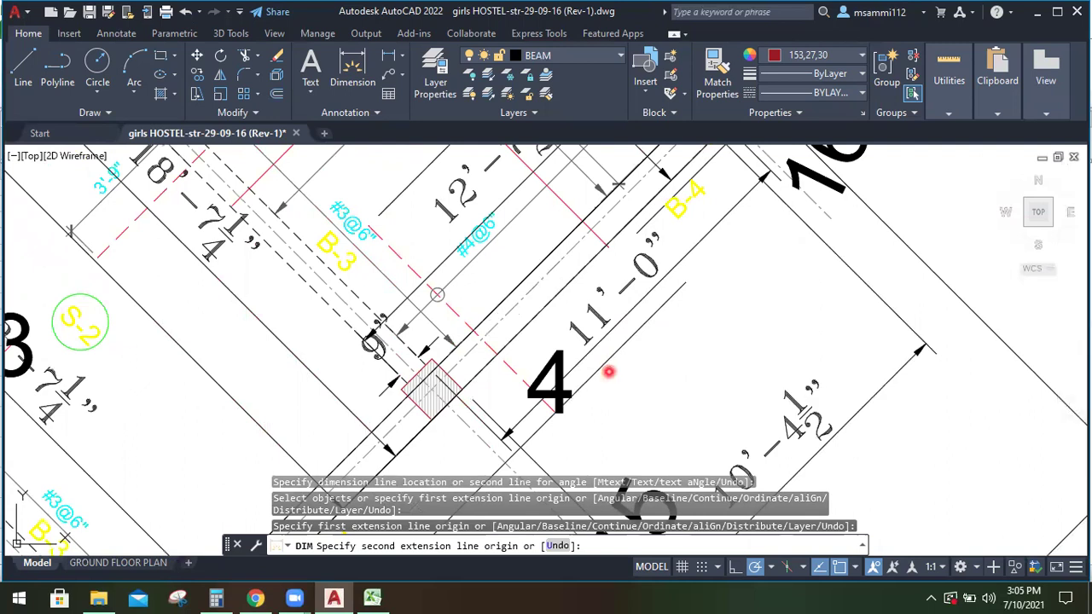
pyautogui.press('Escape')
# Back in Excel, enter 6.50 as the extra bar's Each Length in F14
pyautogui.scroll(-2, 511, 388)
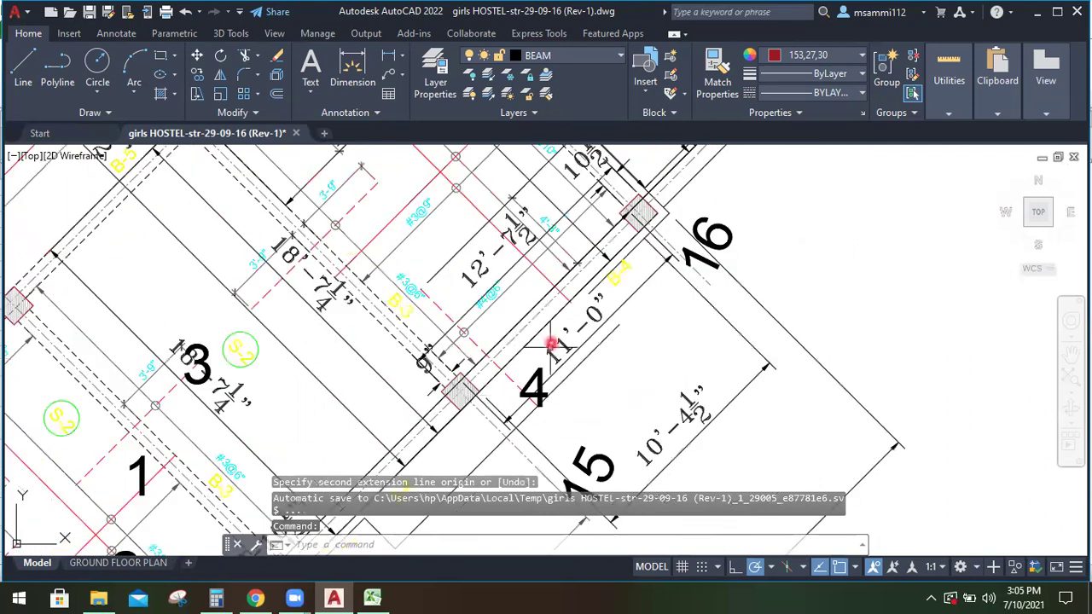
pyautogui.scroll(3, 558, 223)
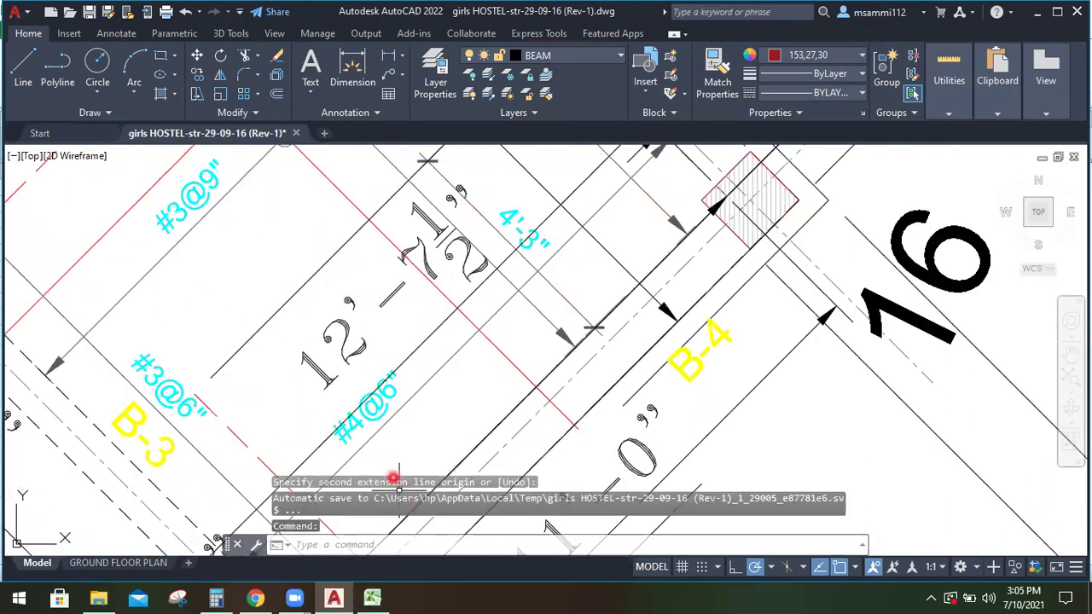
pyautogui.scroll(-3, 383, 424)
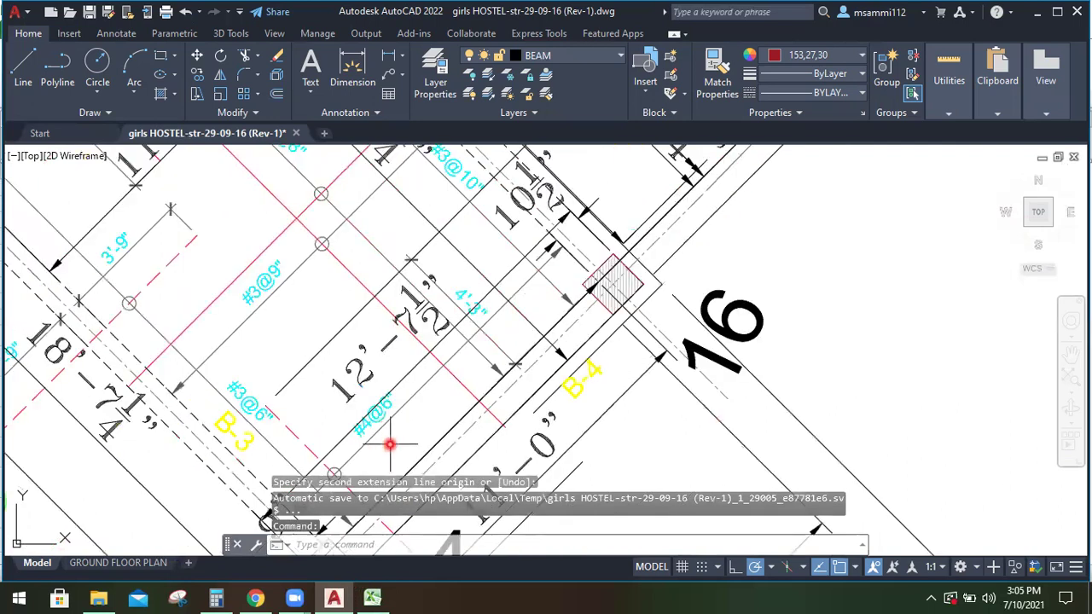
pyautogui.scroll(3, 390, 463)
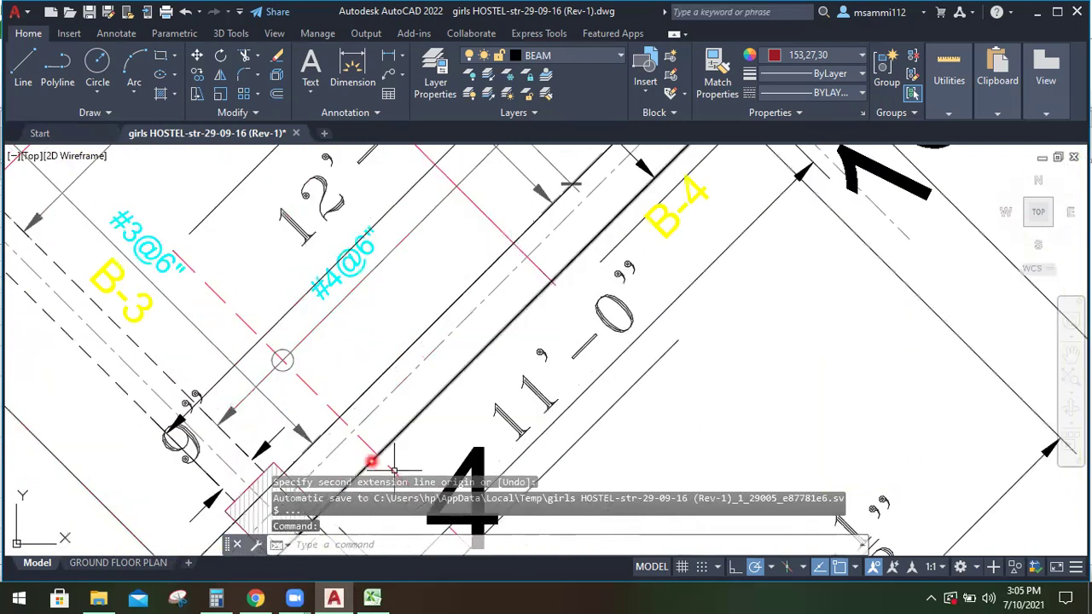
pyautogui.click(372, 597)
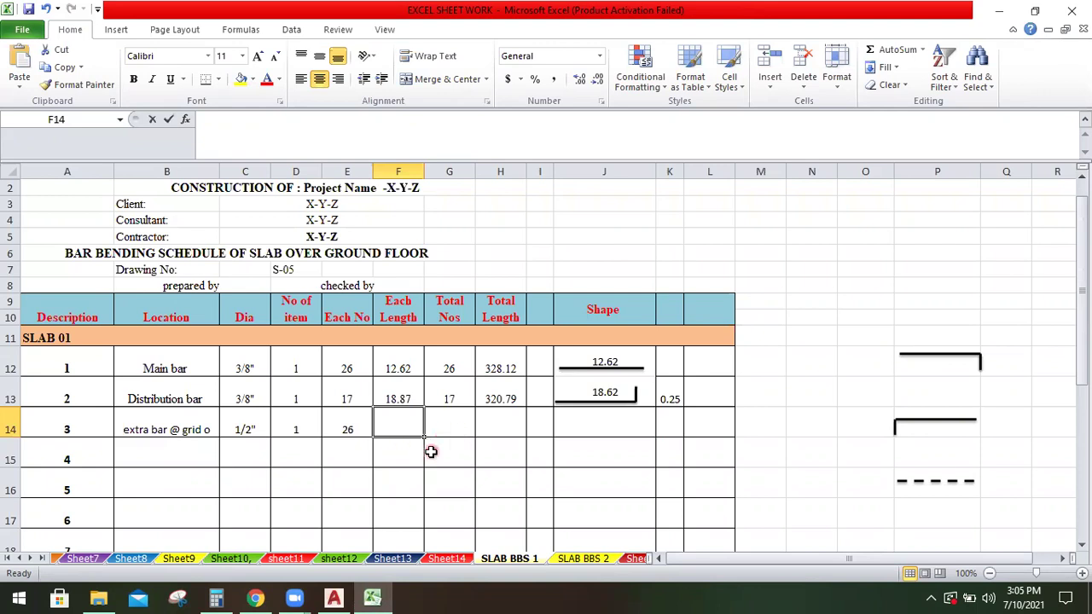
pyautogui.write('6.50')
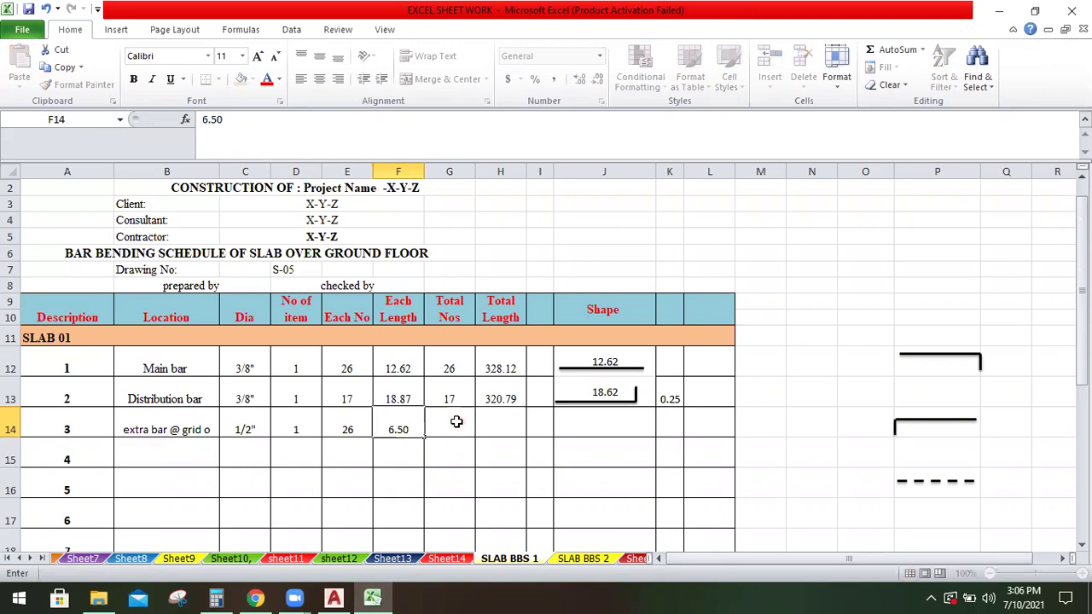
pyautogui.click(456, 421)
# Calculate the extra bar's Total Nos in G14 with the formula =D14*E14
pyautogui.click(457, 421)
pyautogui.write('=')
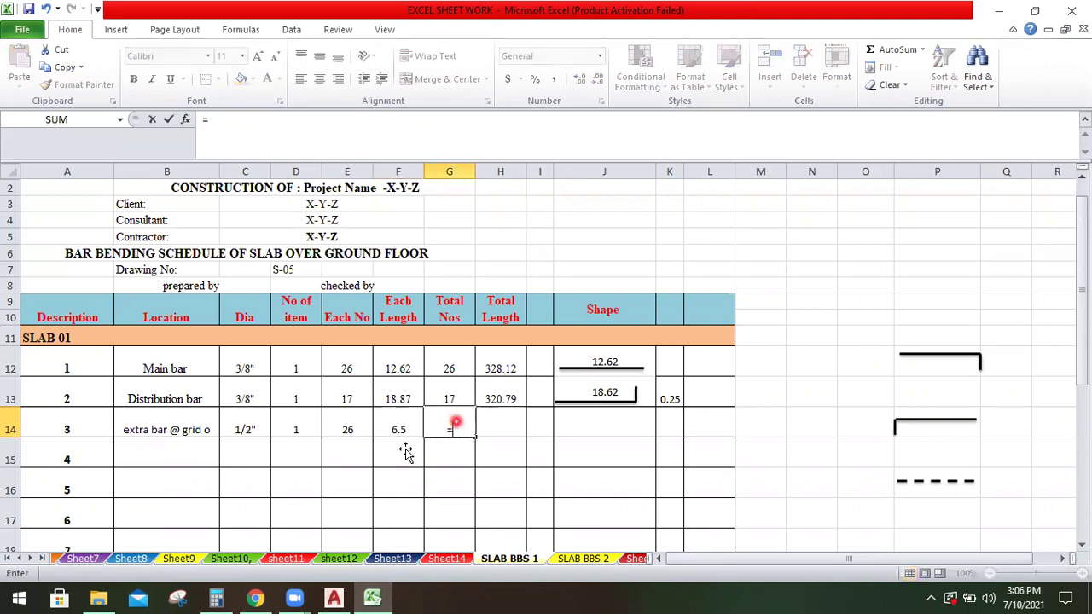
pyautogui.click(297, 421)
pyautogui.write('*')
pyautogui.click(349, 433)
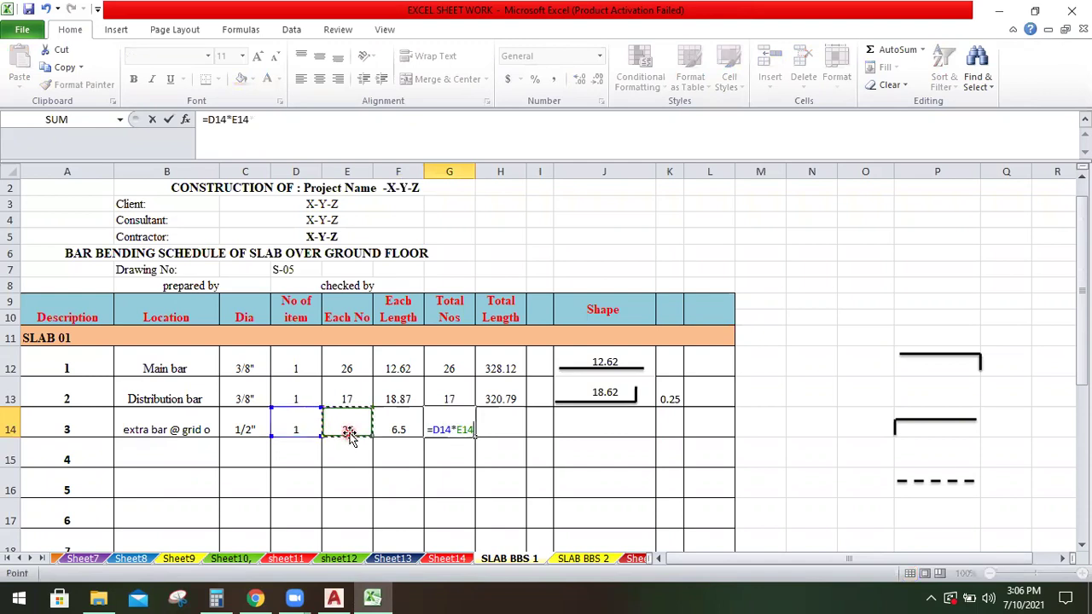
pyautogui.press('Return')
# Calculate the extra bar's Total Length in H14 with the formula =F14*G14
pyautogui.click(519, 427)
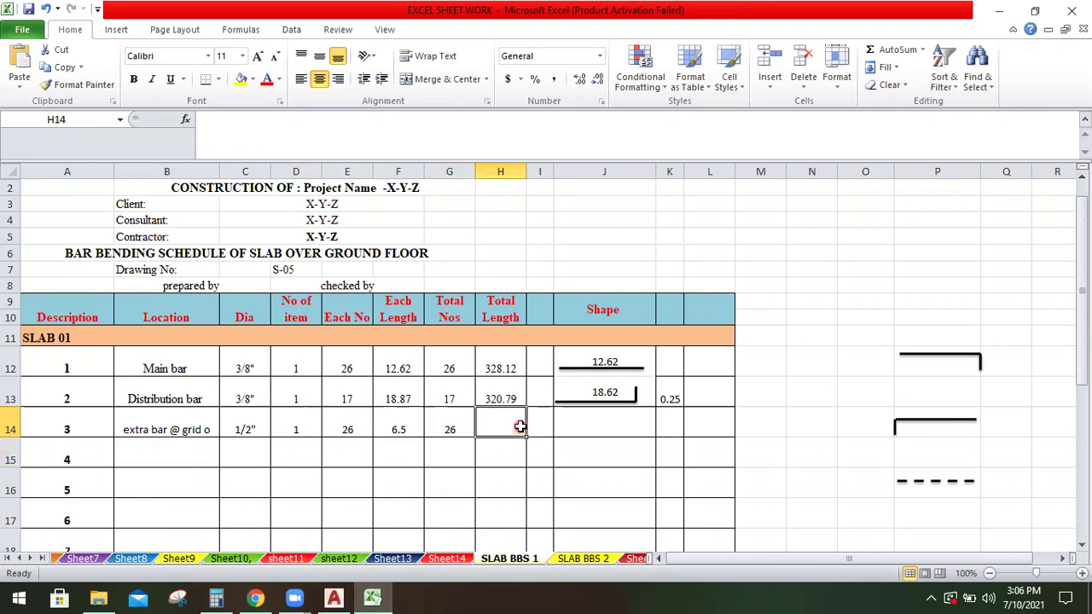
pyautogui.write('=')
pyautogui.click(391, 427)
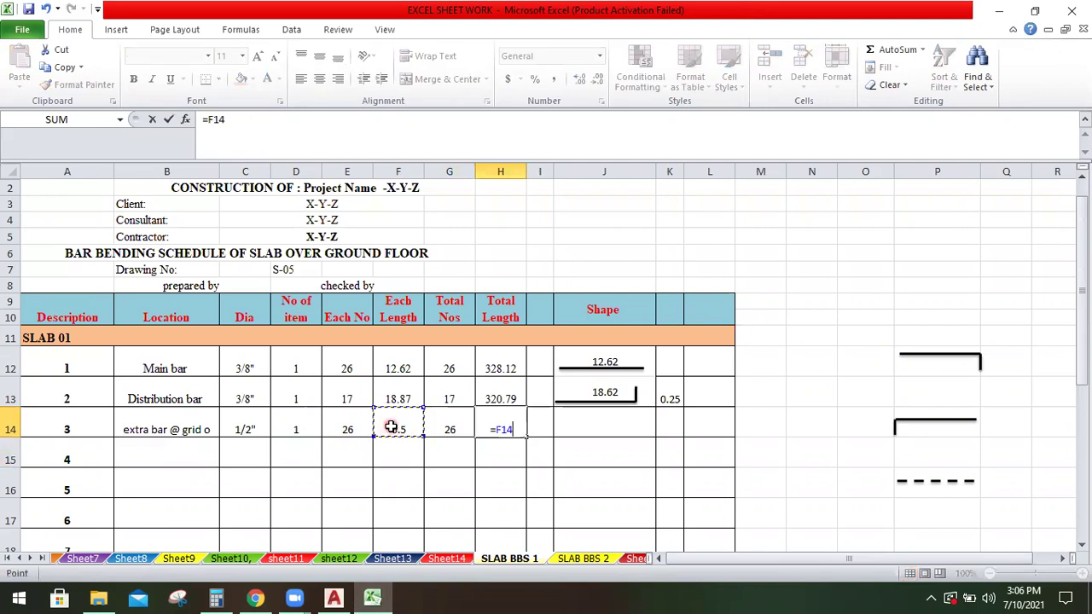
pyautogui.write('*')
pyautogui.click(457, 424)
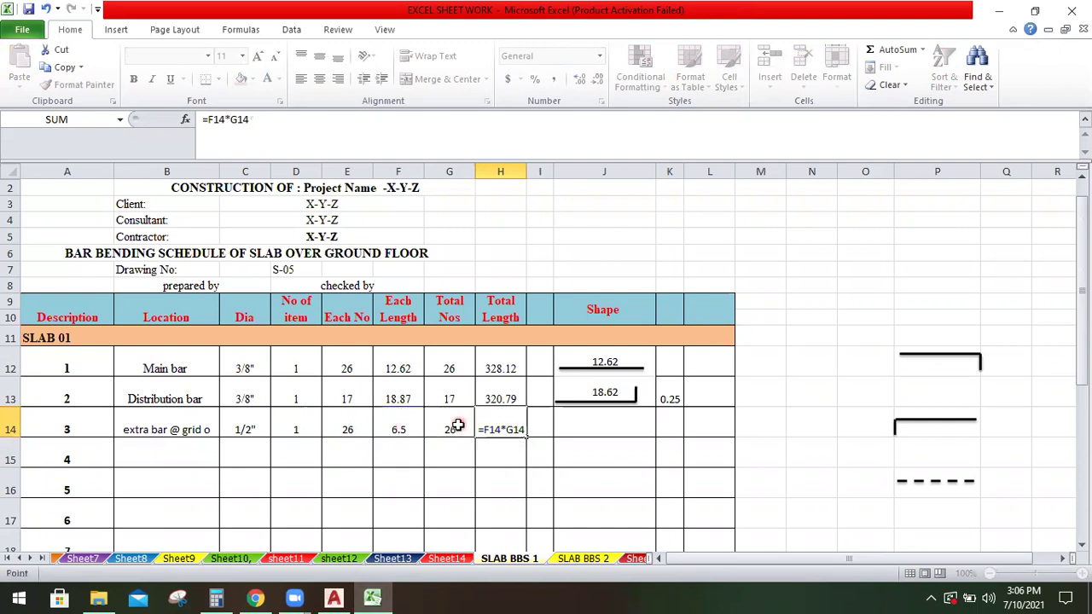
pyautogui.press('Return')
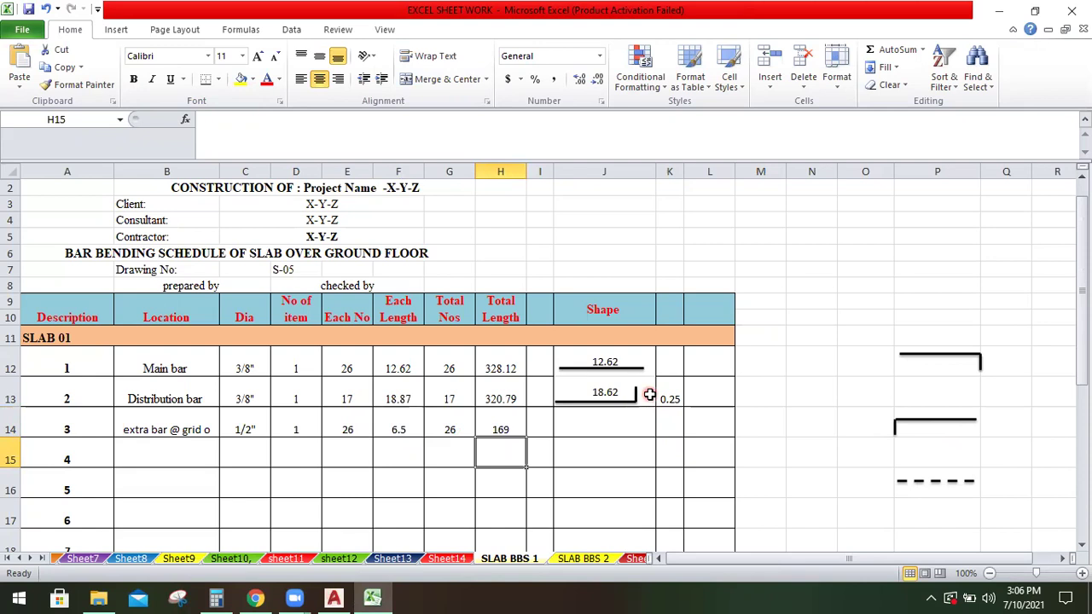
# Copy the hooked bar shape from P12 into the extra bar's Shape cell J14 and clear the stray vertical line beside it
pyautogui.rightClick(938, 367)
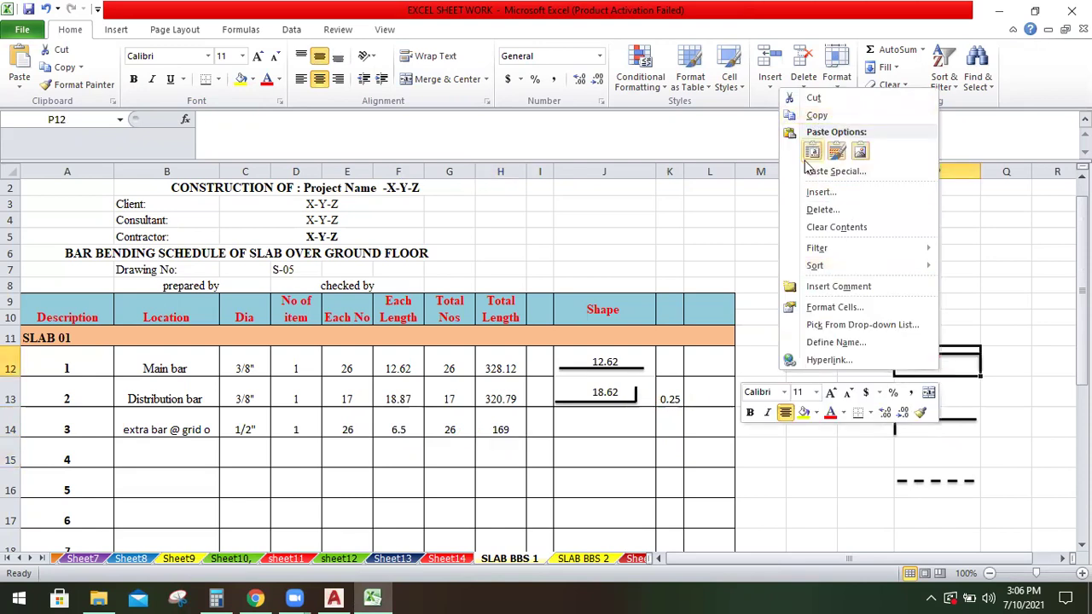
pyautogui.click(844, 119)
pyautogui.click(609, 418)
pyautogui.rightClick(609, 420)
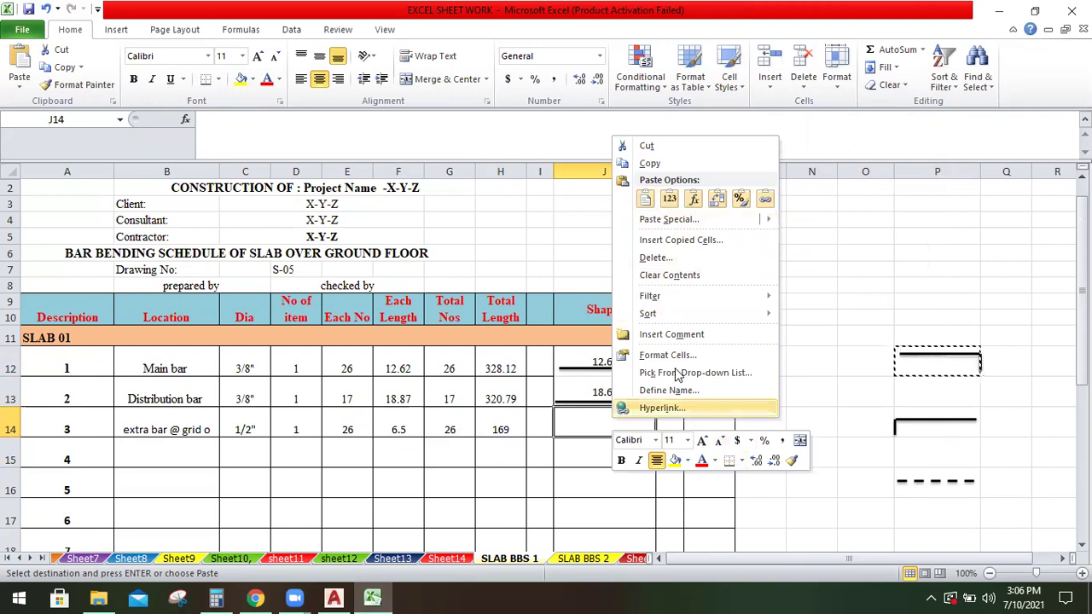
pyautogui.click(646, 207)
pyautogui.click(760, 390)
pyautogui.click(655, 425)
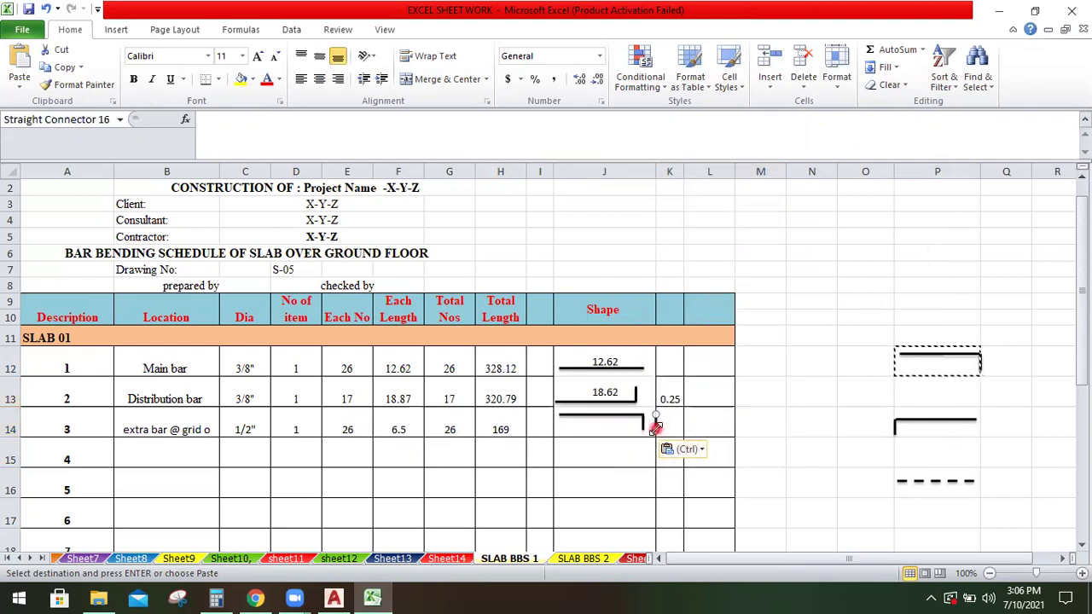
pyautogui.press('Escape')
# Enter 0.25 in K14 as the hook length beside the extra bar's shape
pyautogui.click(668, 424)
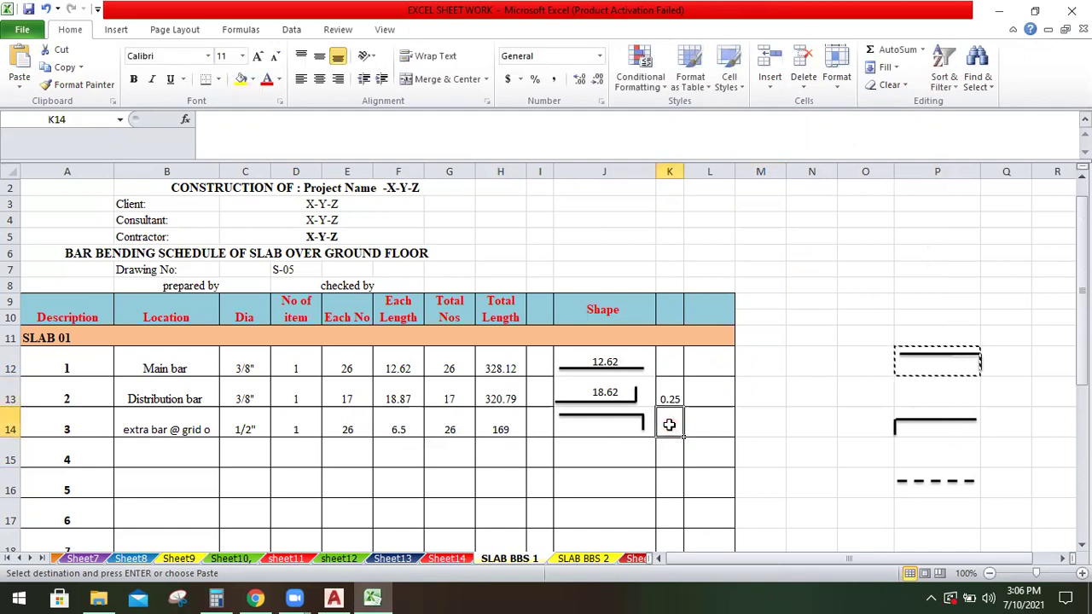
pyautogui.write('0.')
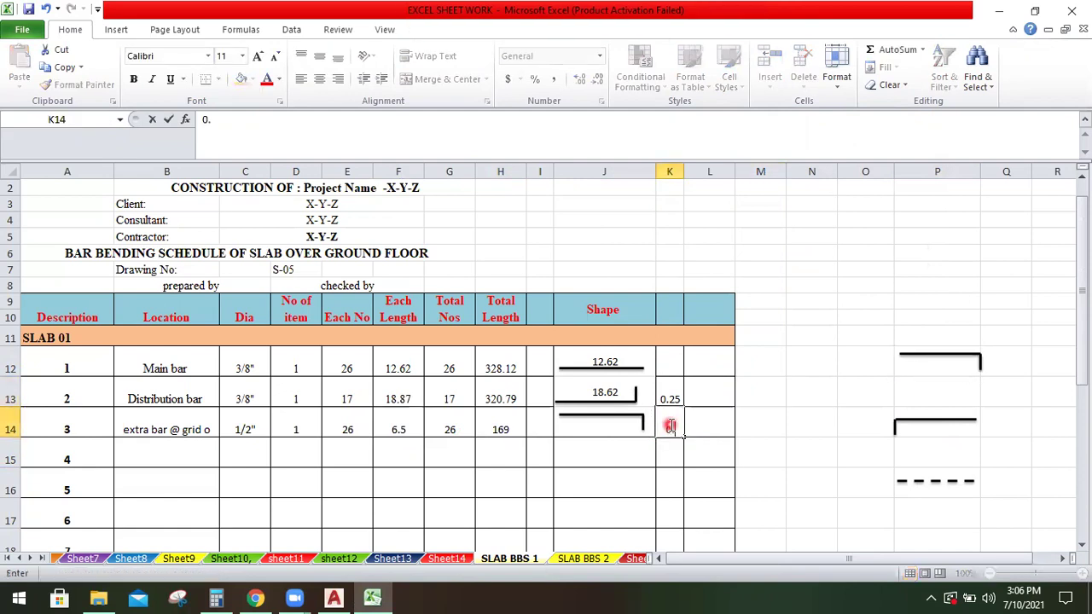
pyautogui.write('25')
pyautogui.click(795, 365)
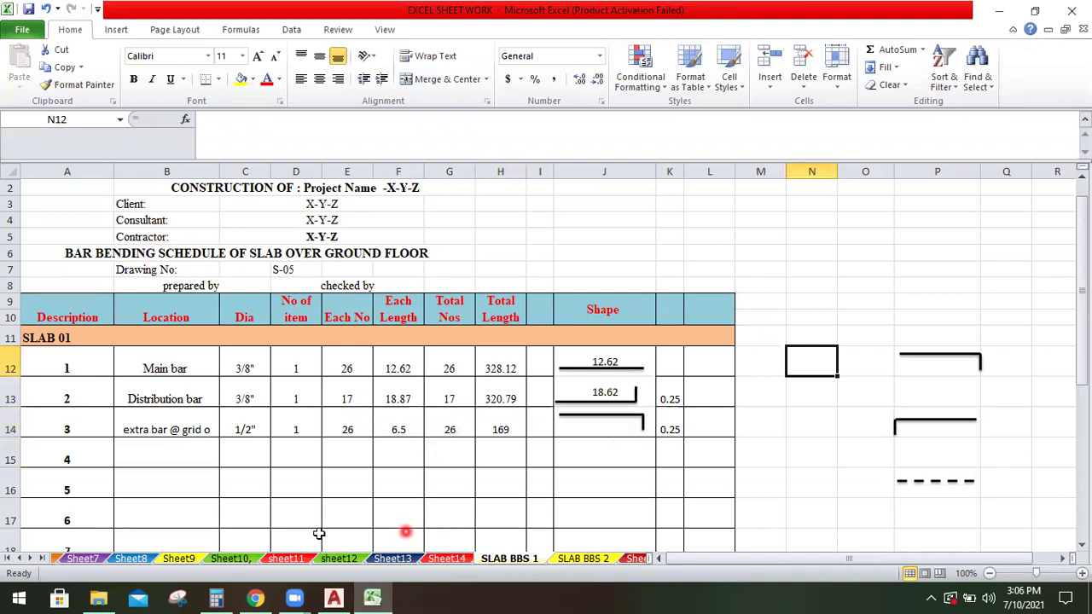
# Enter the location text "extra bar @ grid" in B15 for item 4, leaving out the grid name
pyautogui.click(195, 450)
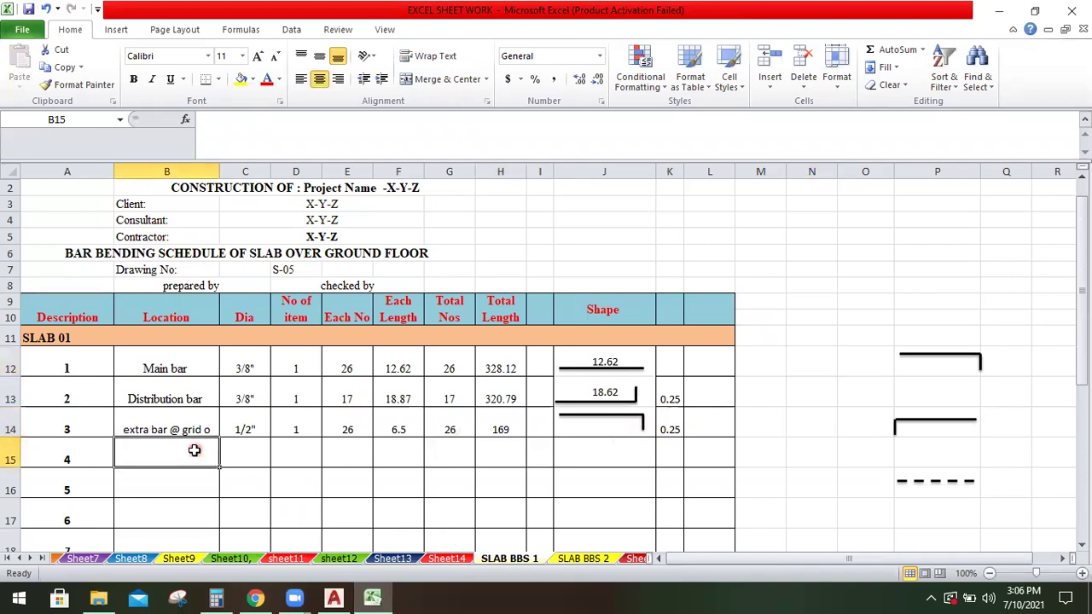
pyautogui.write('extra bar @ grid o')
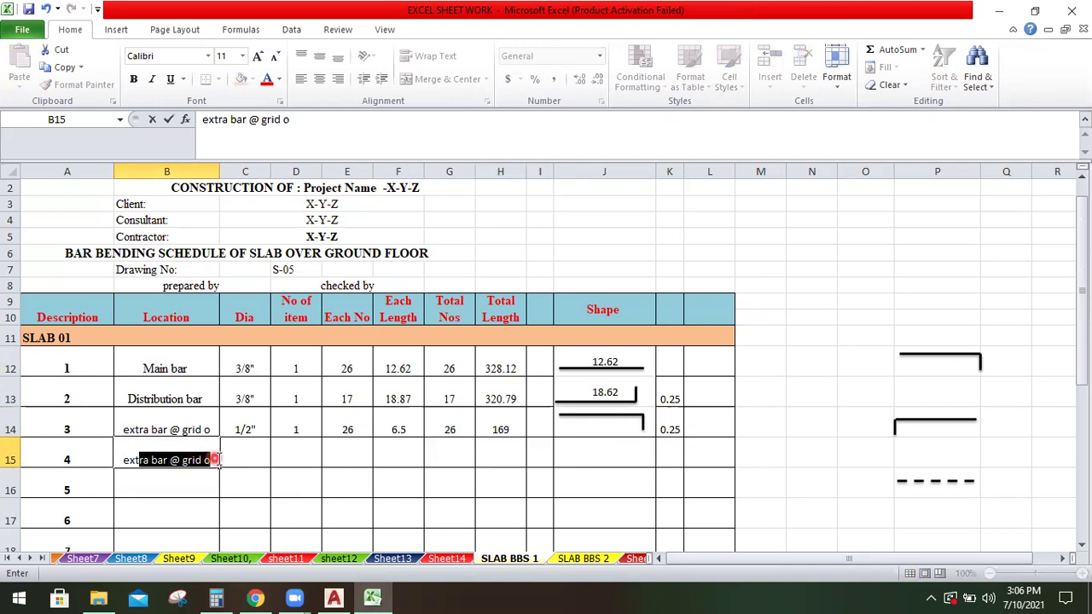
pyautogui.click(218, 459)
pyautogui.press('BackSpace')
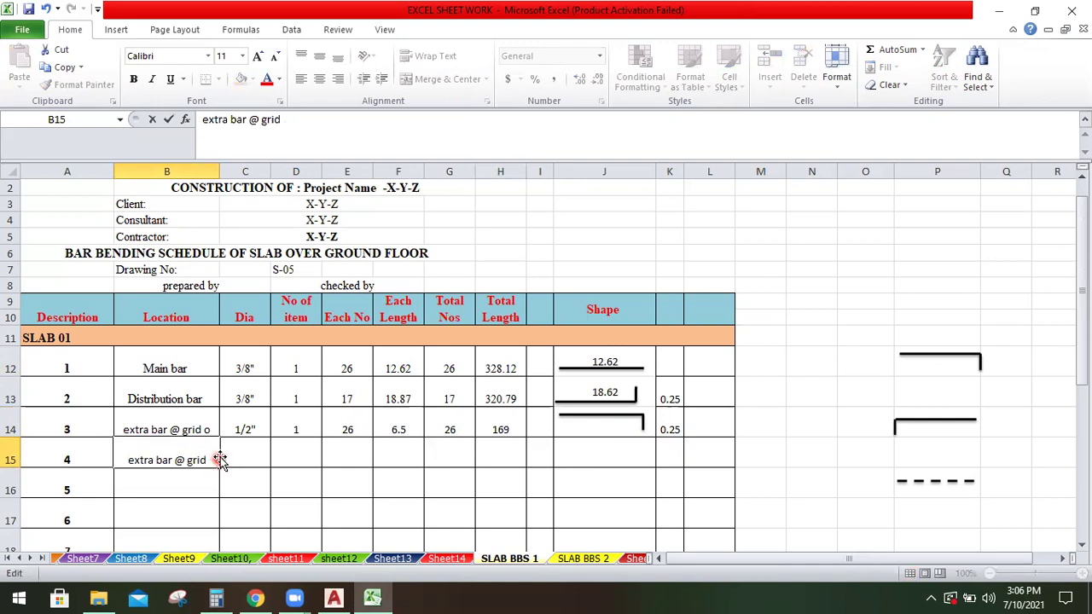
# Switch to AutoCAD and examine the 3' dashed extra bar and the bar spacing labels along beam B-4 near grid O
pyautogui.moveTo(350, 583)
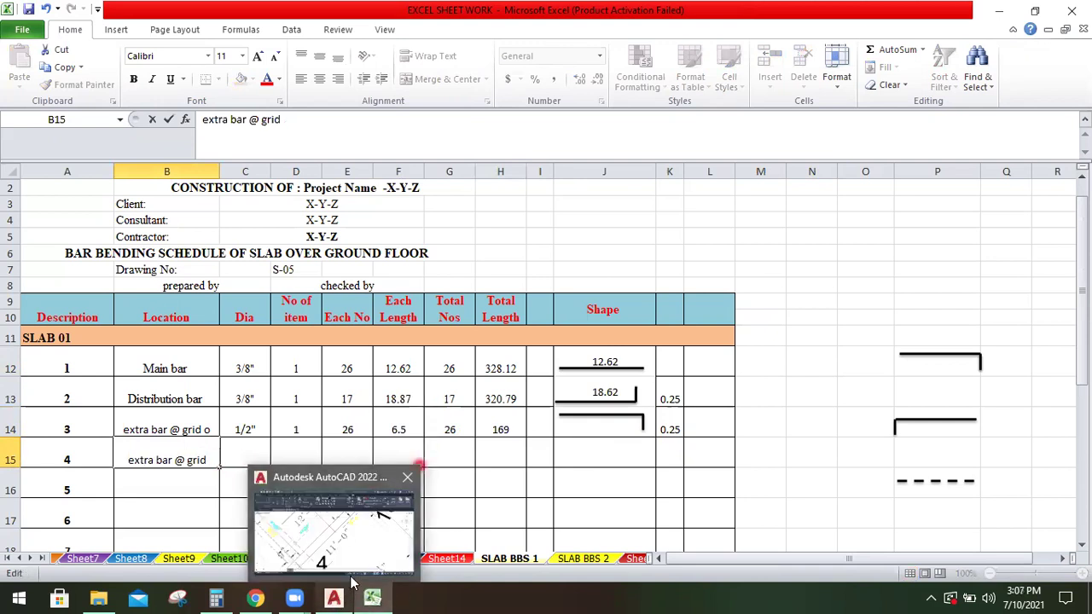
pyautogui.click(337, 597)
pyautogui.scroll(-4, 434, 427)
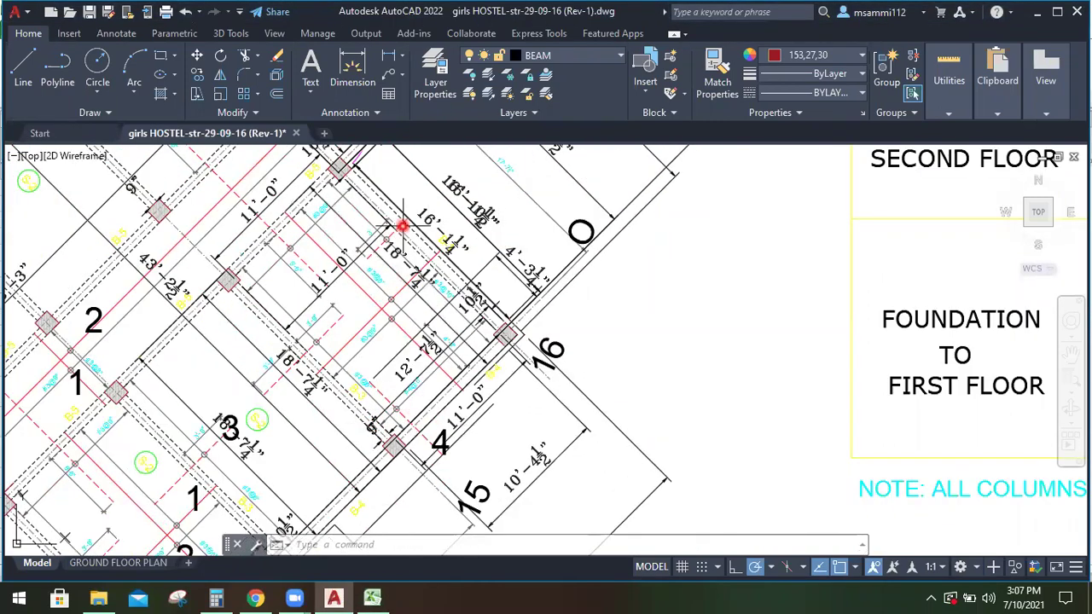
pyautogui.scroll(5, 384, 232)
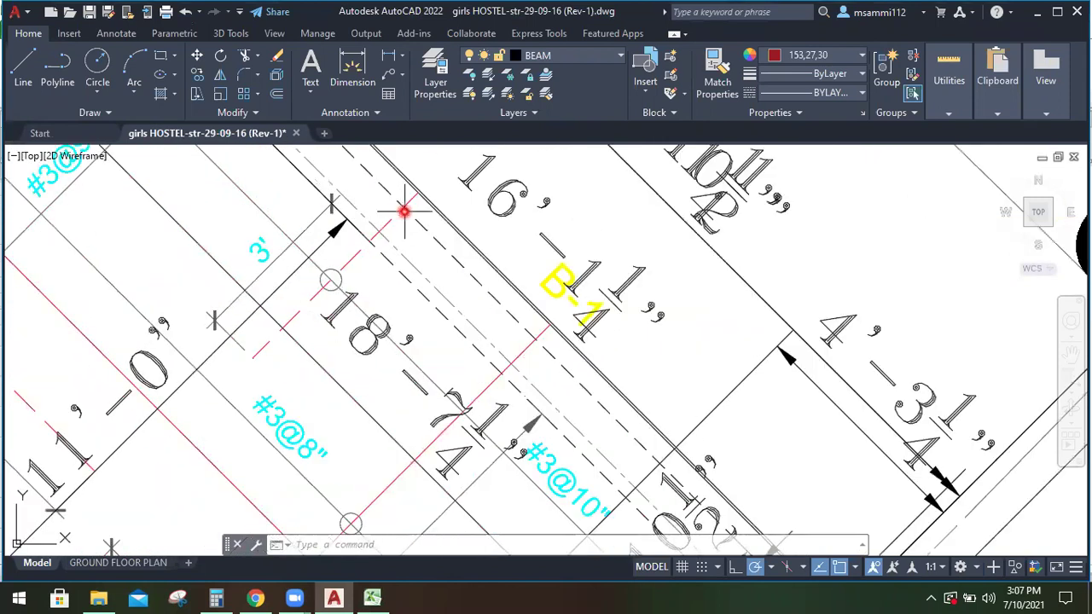
pyautogui.scroll(-2, 279, 361)
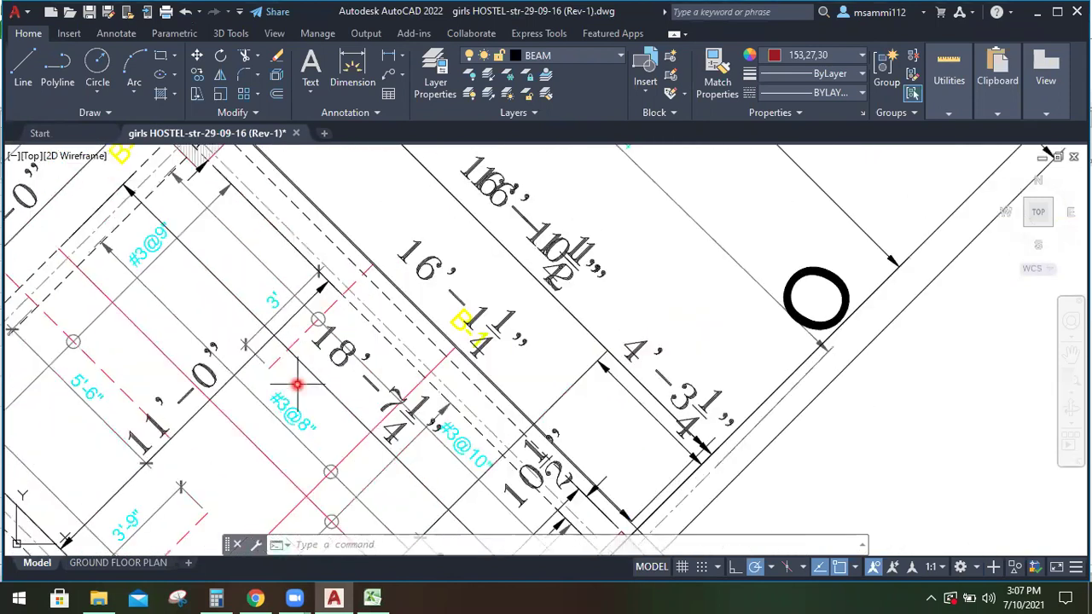
pyautogui.scroll(-2, 302, 418)
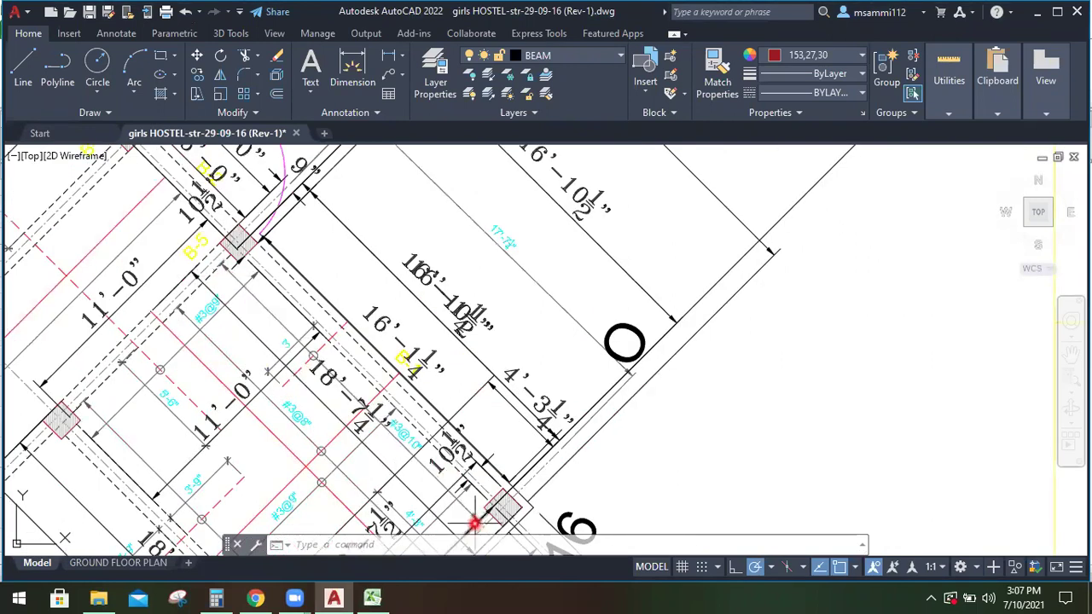
pyautogui.scroll(2, 474, 520)
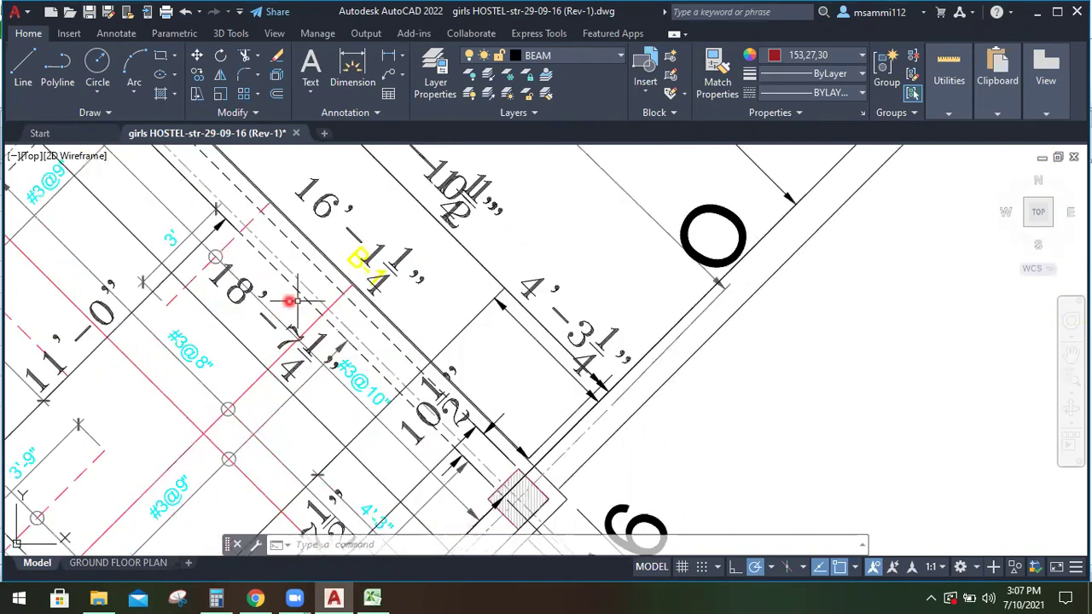
pyautogui.scroll(3, 365, 426)
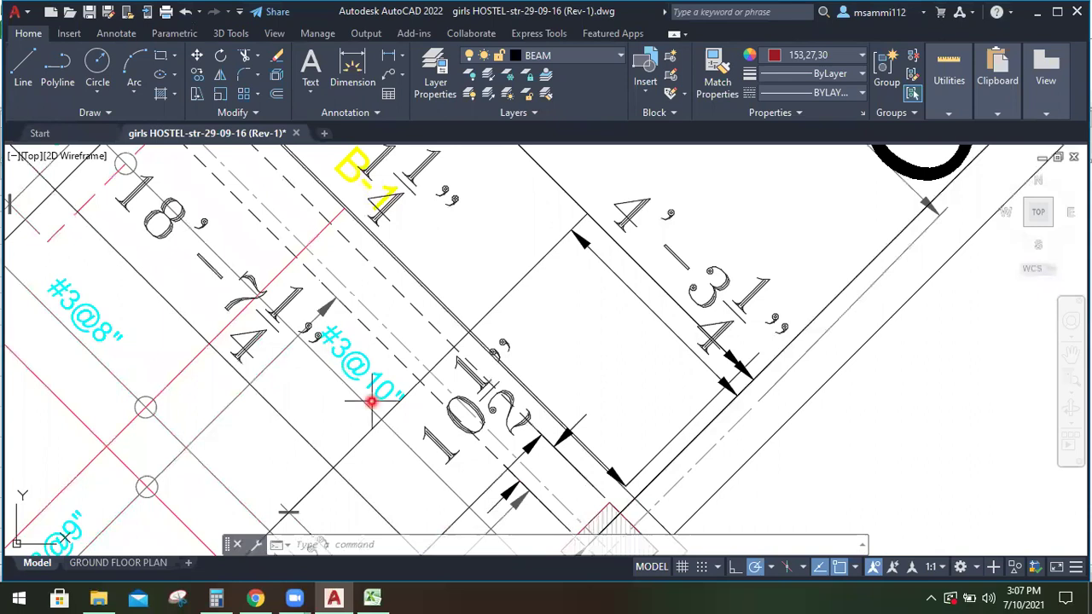
pyautogui.scroll(-1, 390, 398)
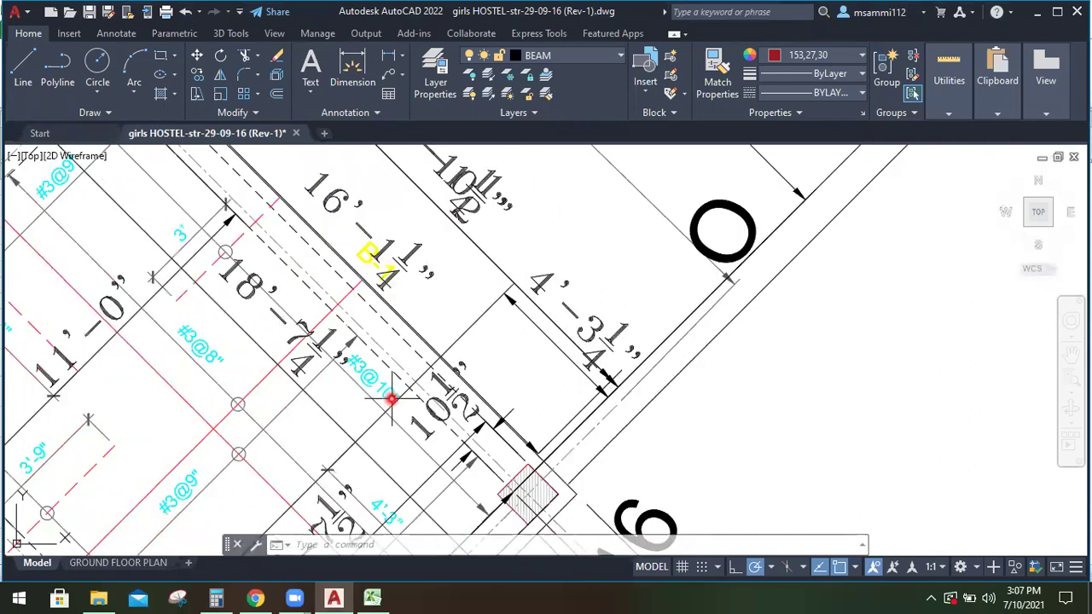
pyautogui.scroll(-1, 297, 372)
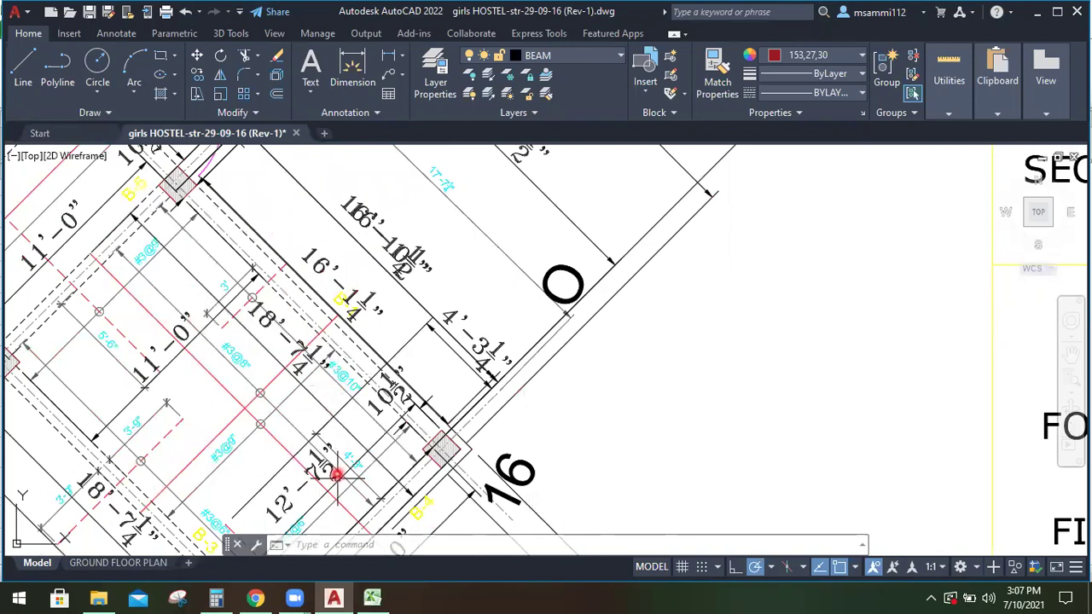
# Open Calculator and divide 18.62 by 0.83 to find the number of bars
pyautogui.click(224, 596)
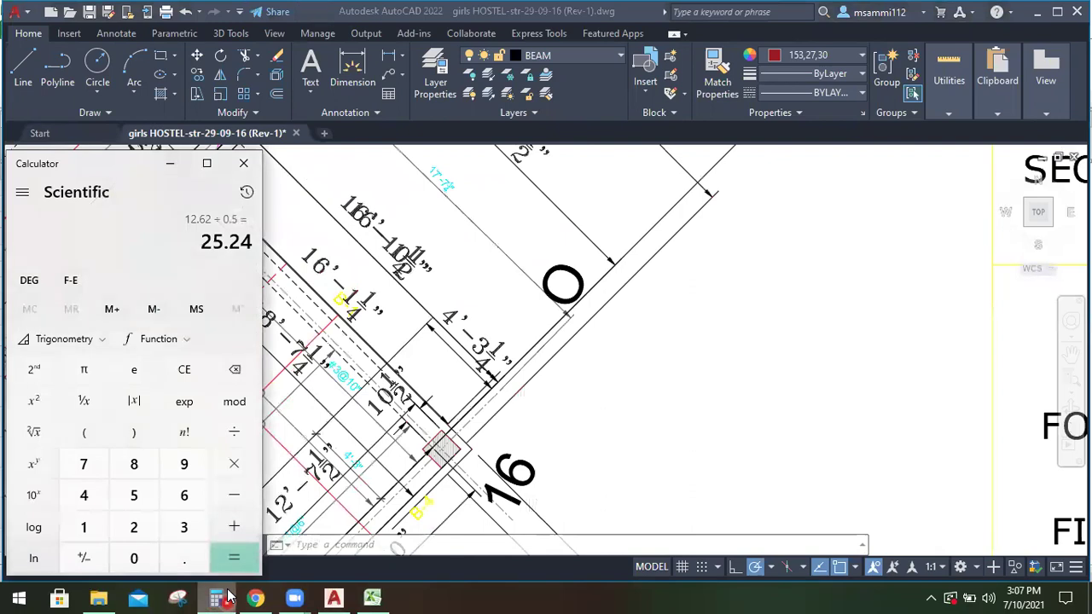
pyautogui.click(186, 375)
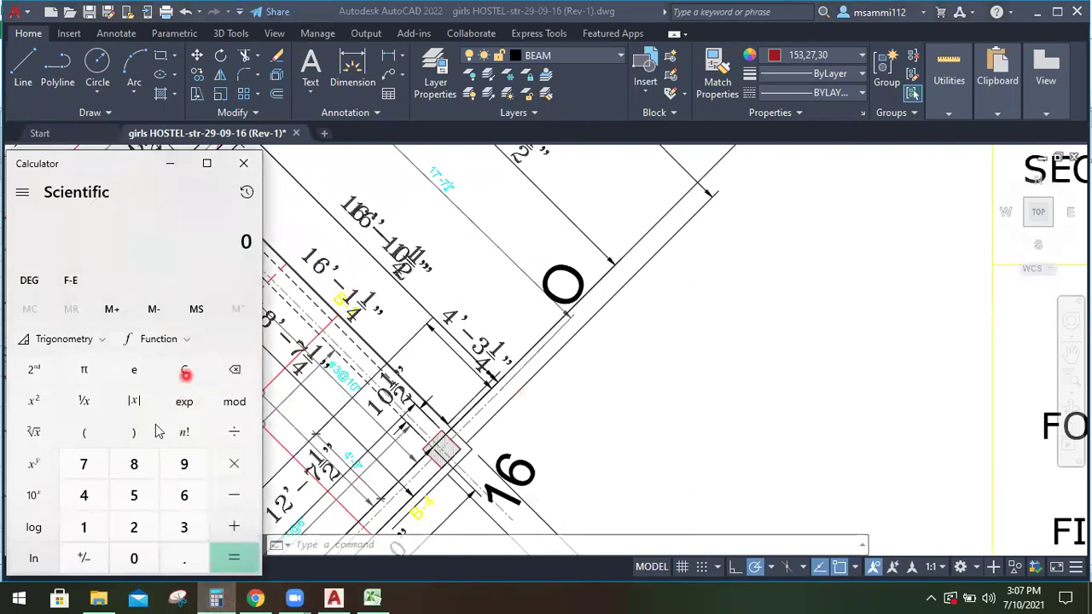
pyautogui.click(85, 527)
pyautogui.click(131, 472)
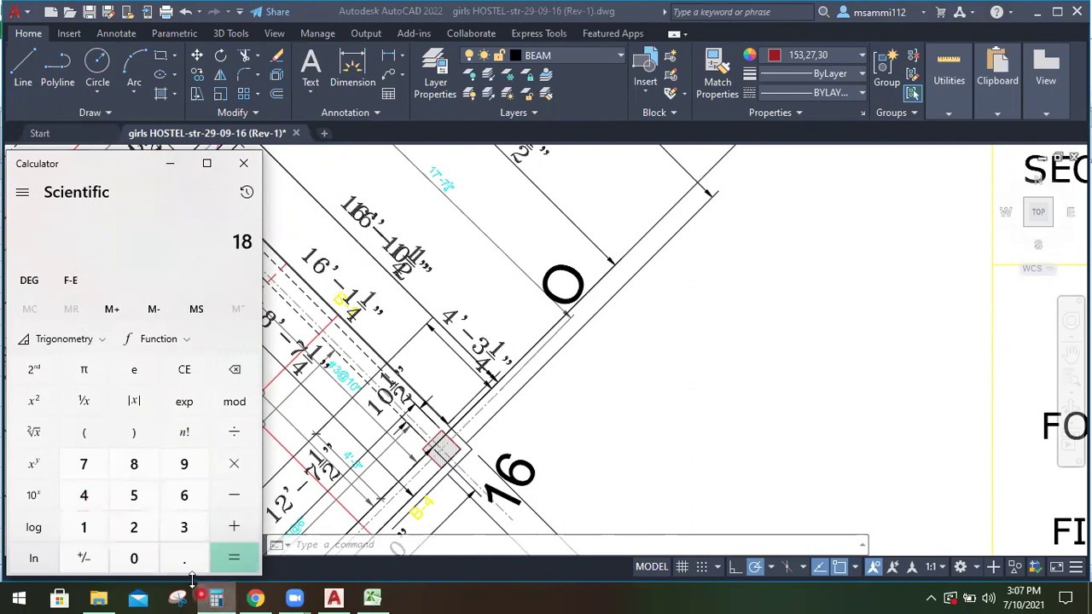
pyautogui.click(186, 559)
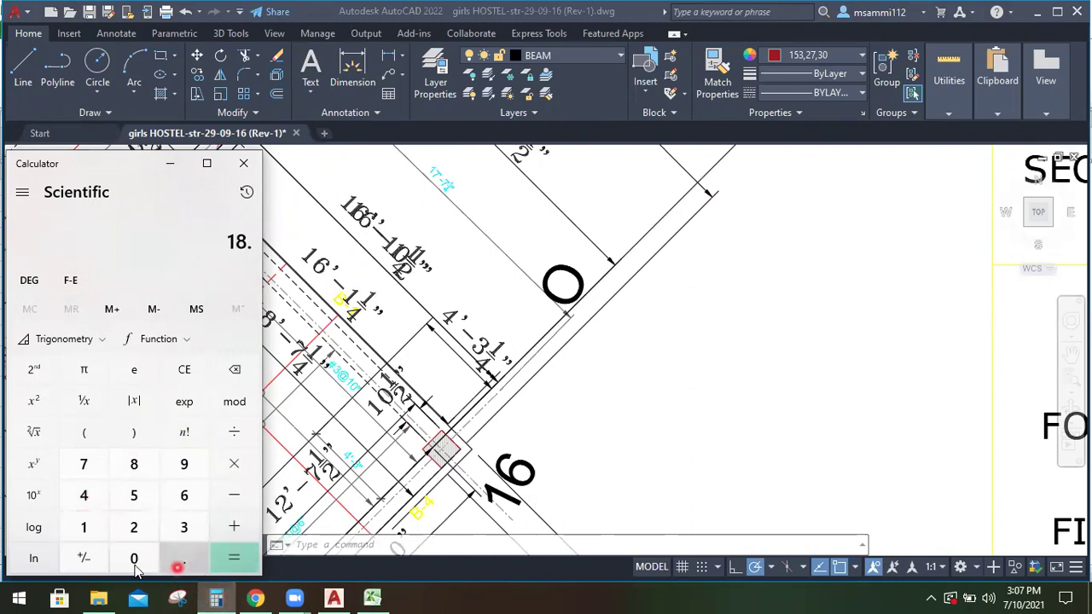
pyautogui.click(177, 499)
pyautogui.click(150, 529)
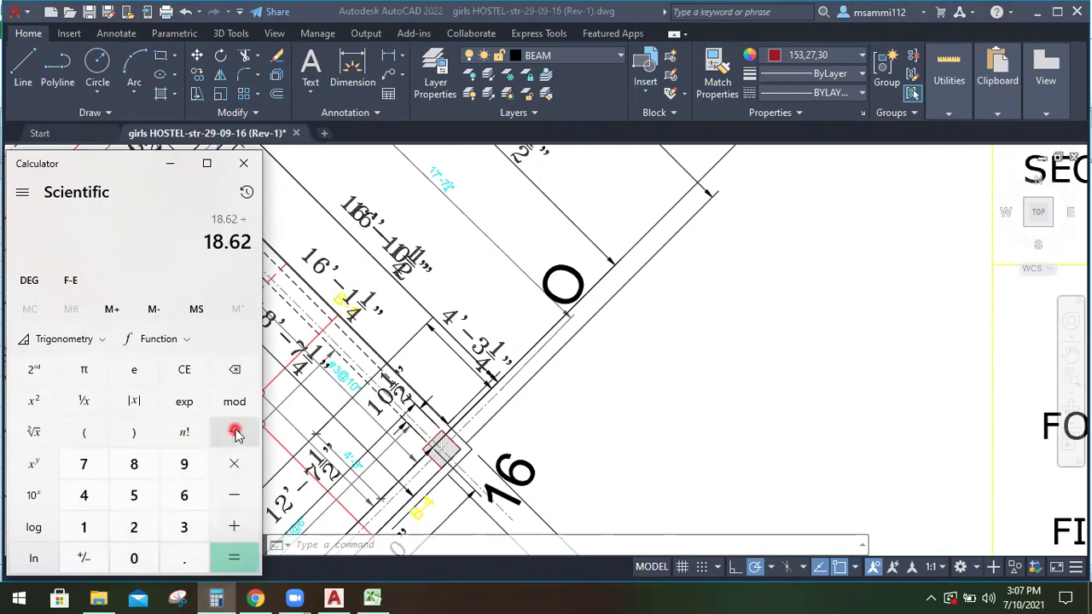
pyautogui.click(146, 558)
pyautogui.click(177, 556)
pyautogui.click(143, 479)
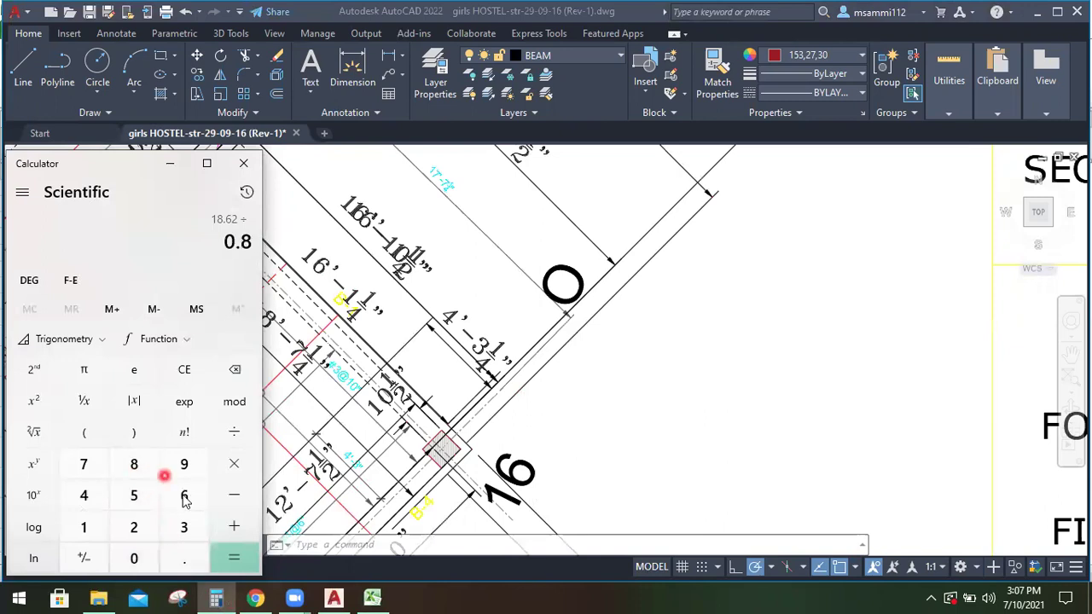
pyautogui.click(182, 526)
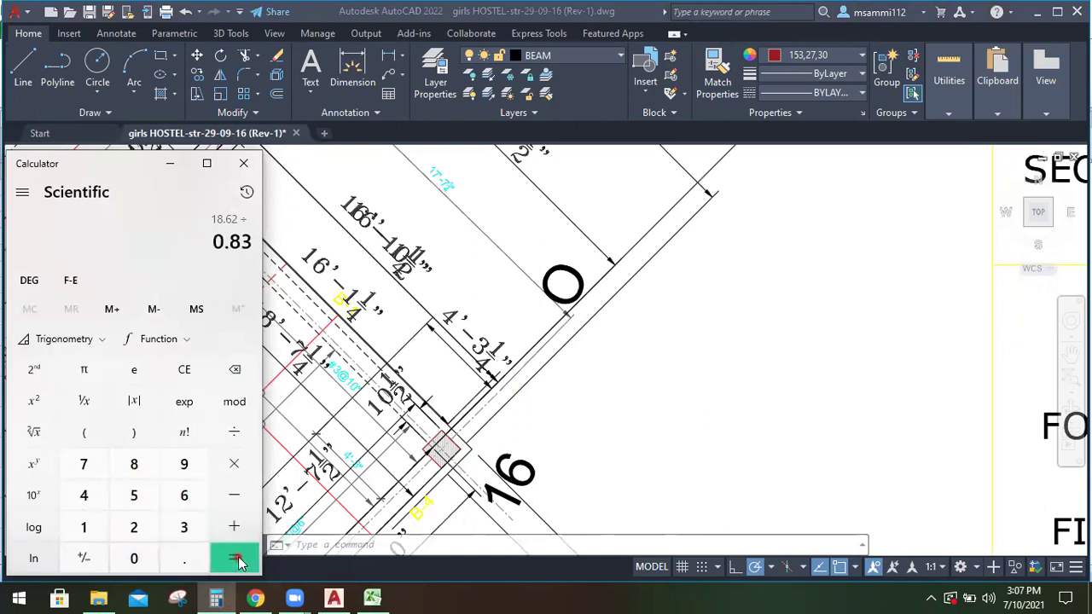
pyautogui.click(237, 557)
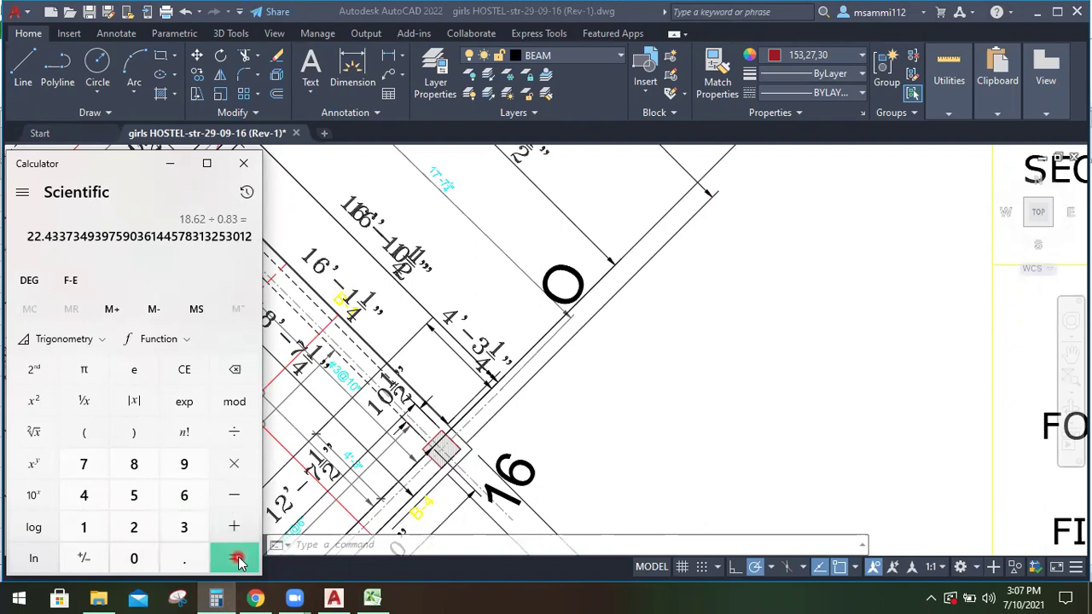
# Check the grid name in the AutoCAD plan and complete the item 4 location in B15 as "extra bar @ grid 16"
pyautogui.click(452, 392)
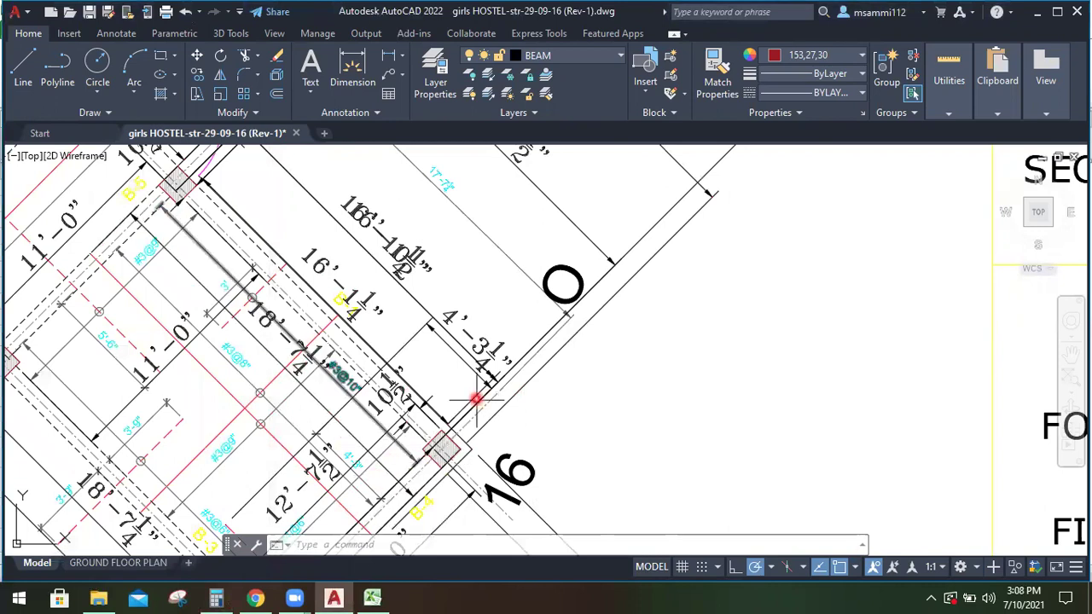
pyautogui.click(372, 599)
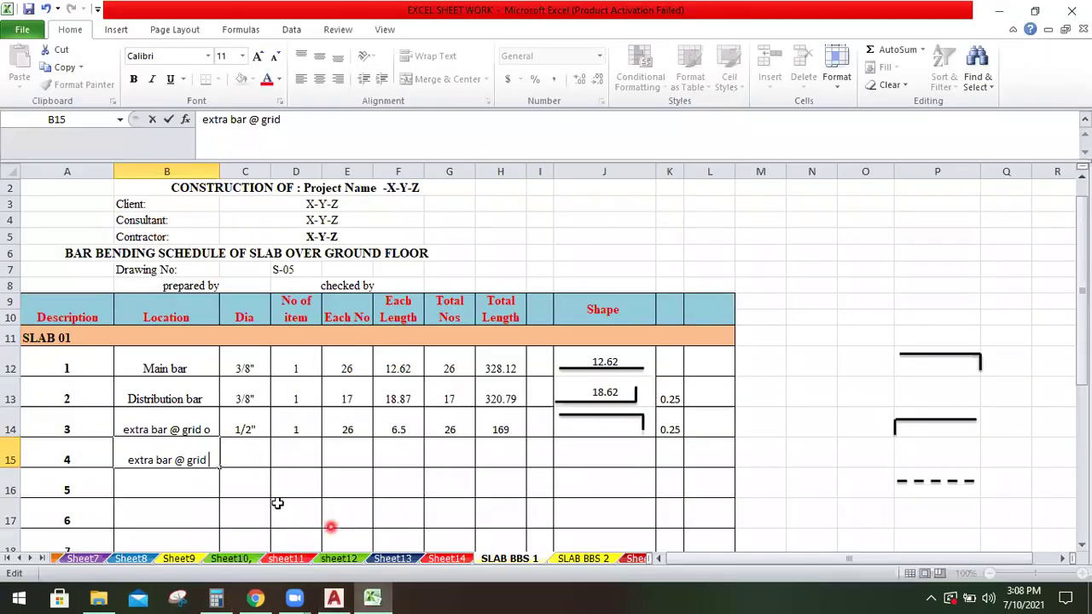
pyautogui.click(256, 453)
pyautogui.click(208, 462)
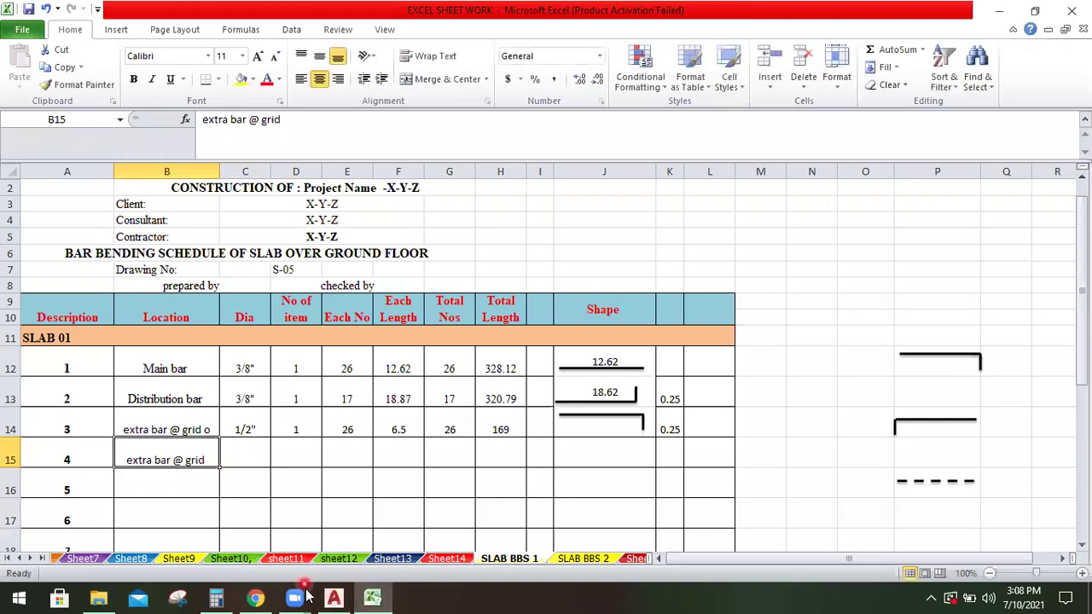
pyautogui.doubleClick(208, 461)
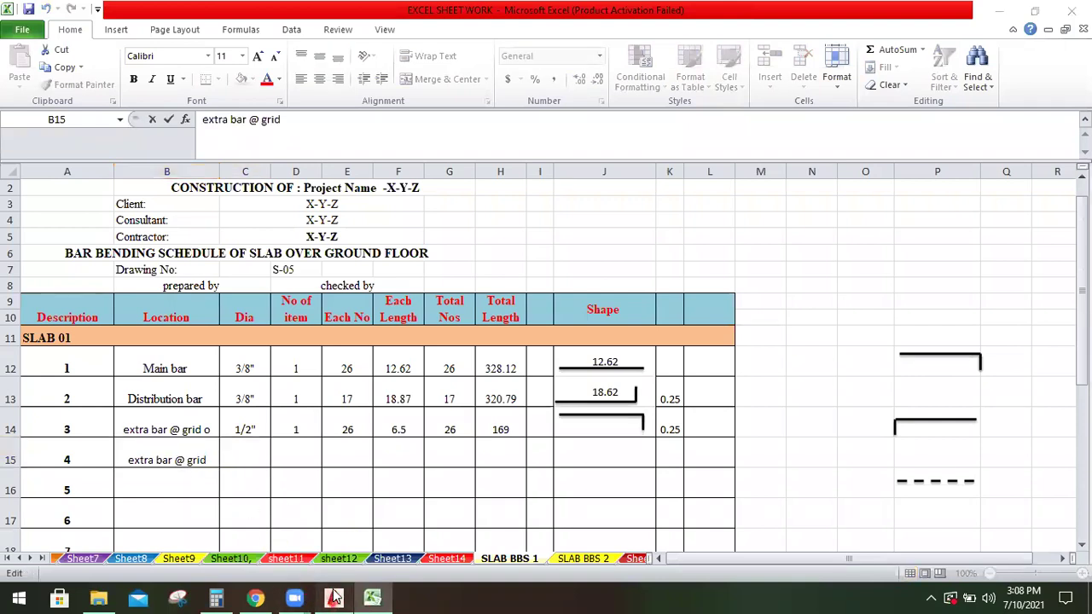
pyautogui.click(333, 598)
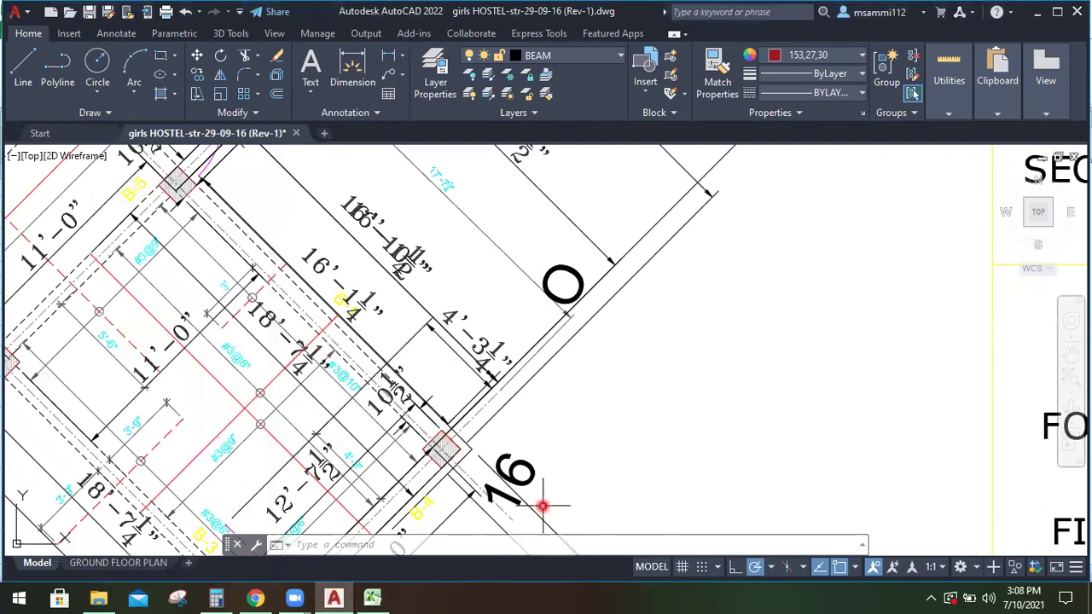
pyautogui.click(359, 598)
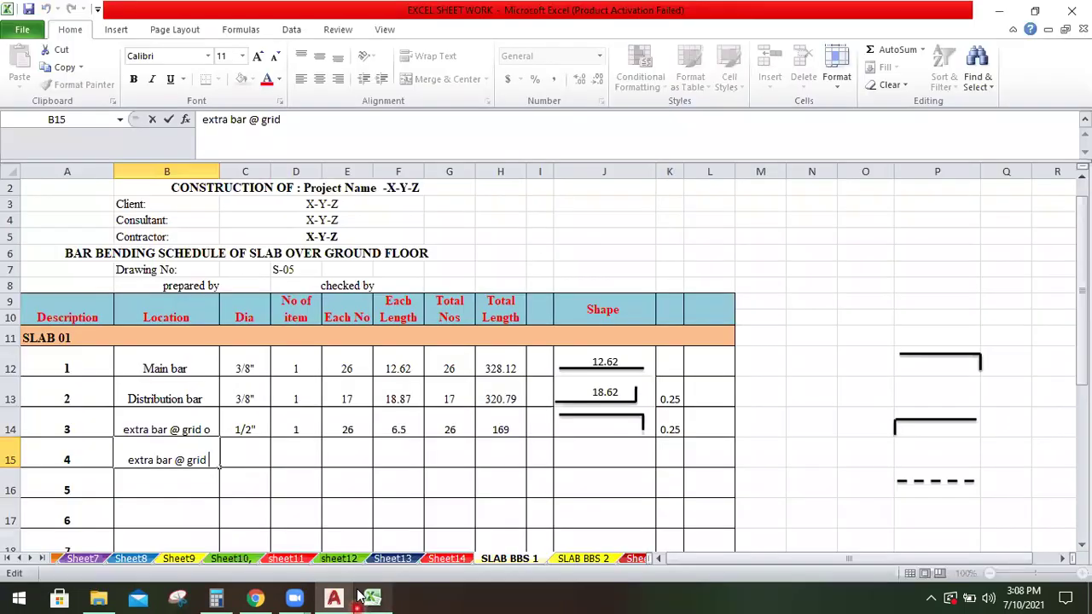
pyautogui.write('16')
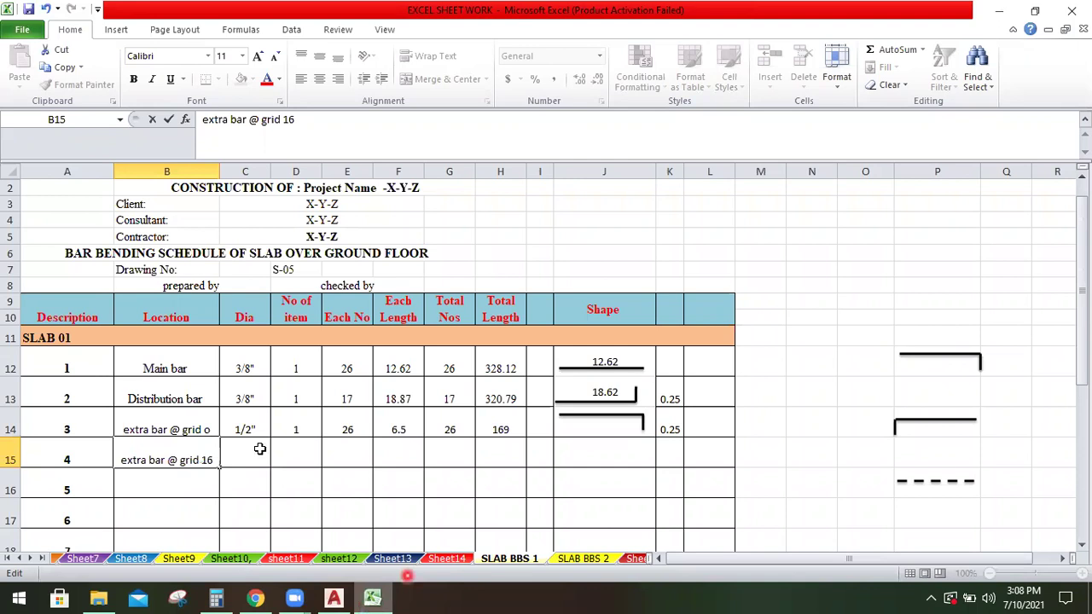
# Fill in item 4's diameter as 3/8", number of items as 1 and each number as 23
pyautogui.click(260, 449)
pyautogui.write('3/')
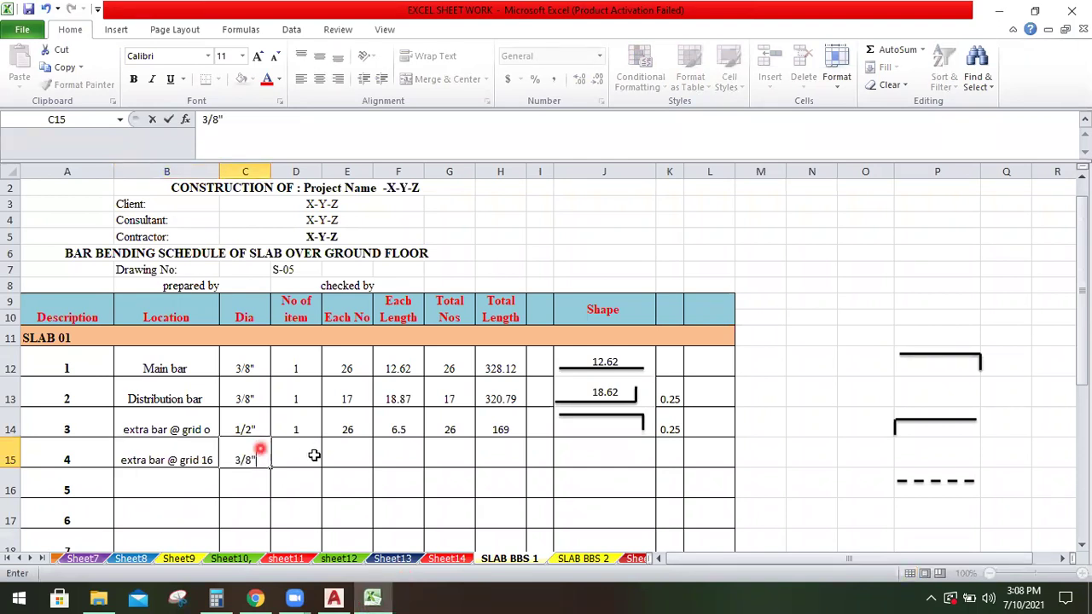
pyautogui.write('8"')
pyautogui.click(314, 455)
pyautogui.write('1')
pyautogui.press('Tab')
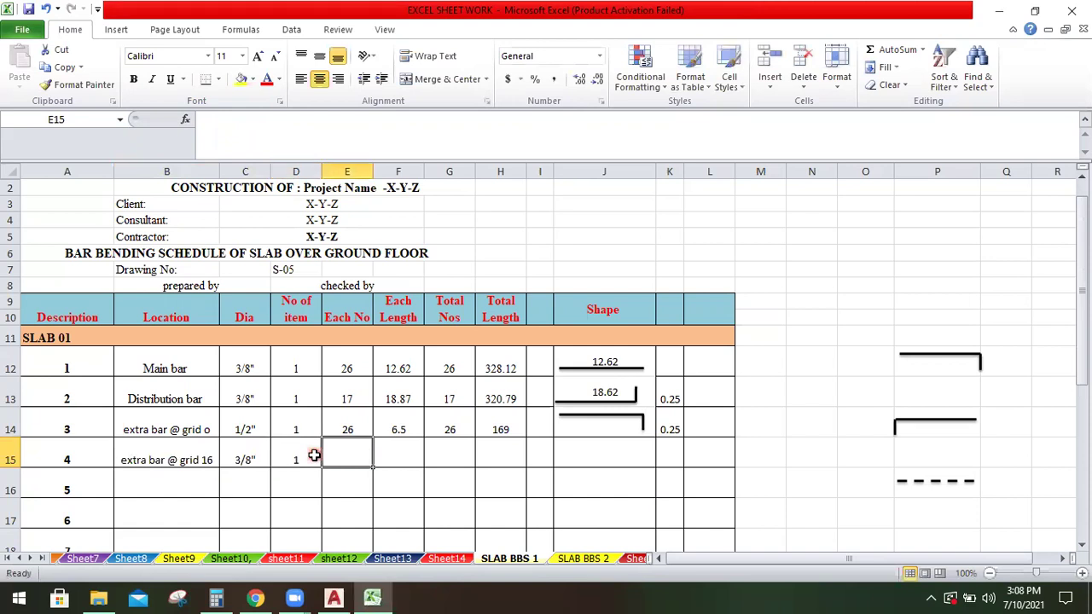
pyautogui.write('23')
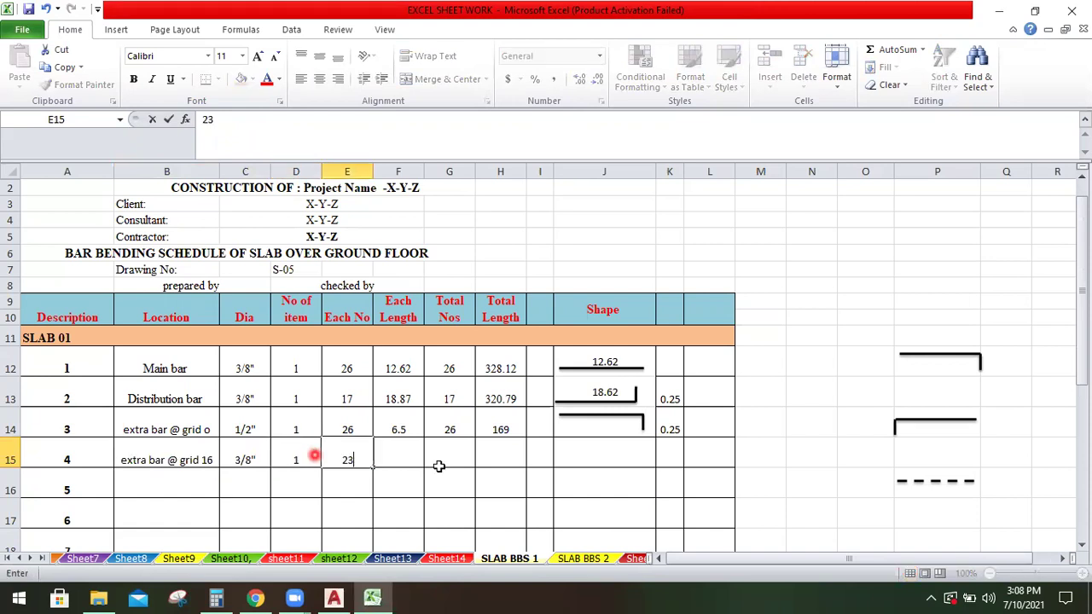
pyautogui.click(385, 447)
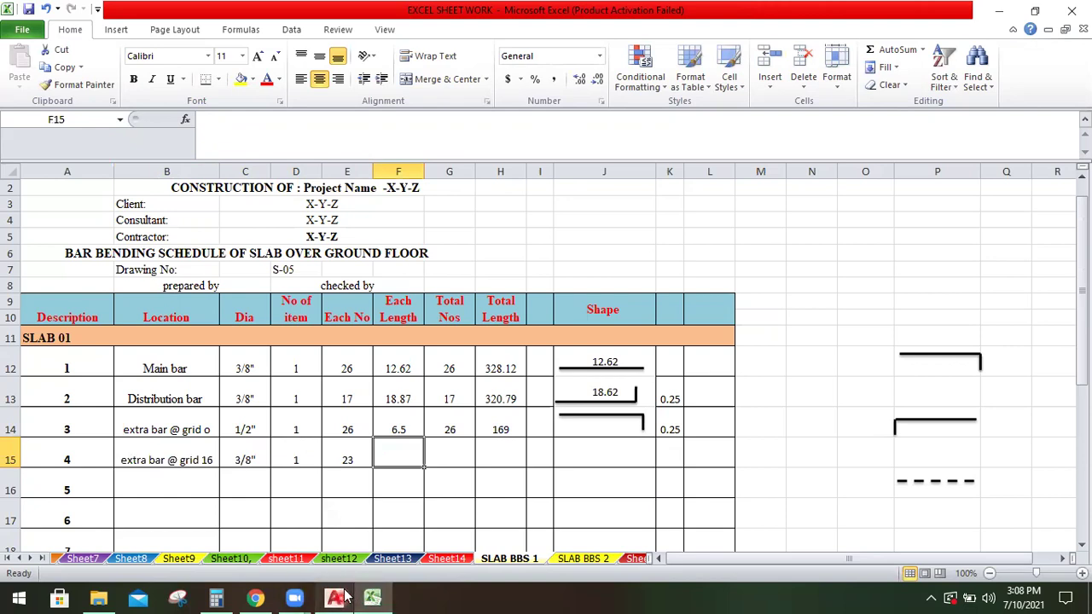
# Switch to AutoCAD and add a horizontal dimension over the part of the 3' dashed extra bar that crosses beam B-1
pyautogui.click(335, 597)
pyautogui.scroll(2, 249, 297)
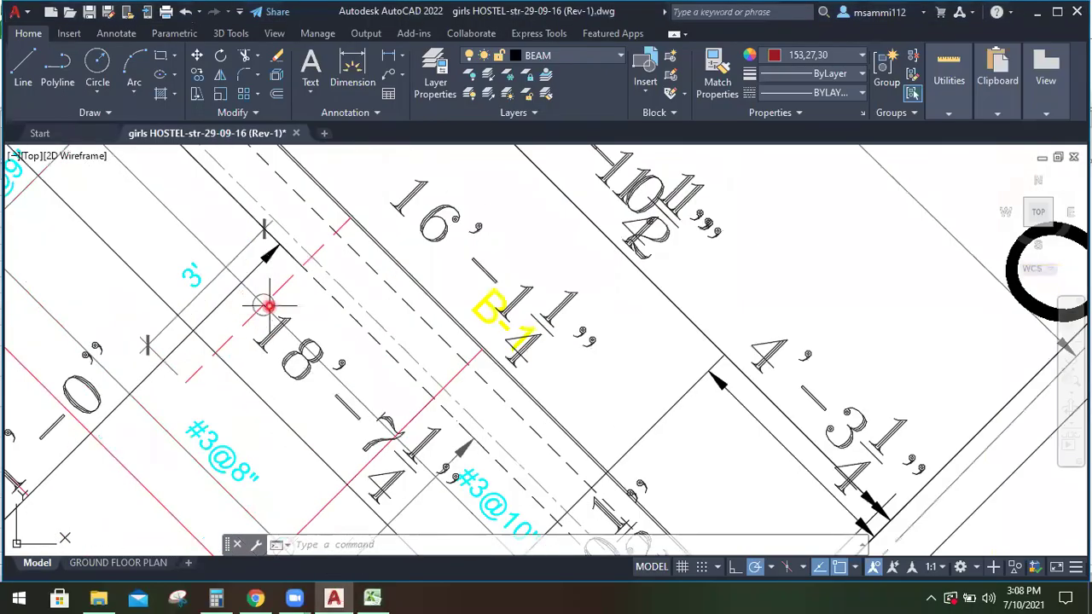
pyautogui.scroll(2, 195, 268)
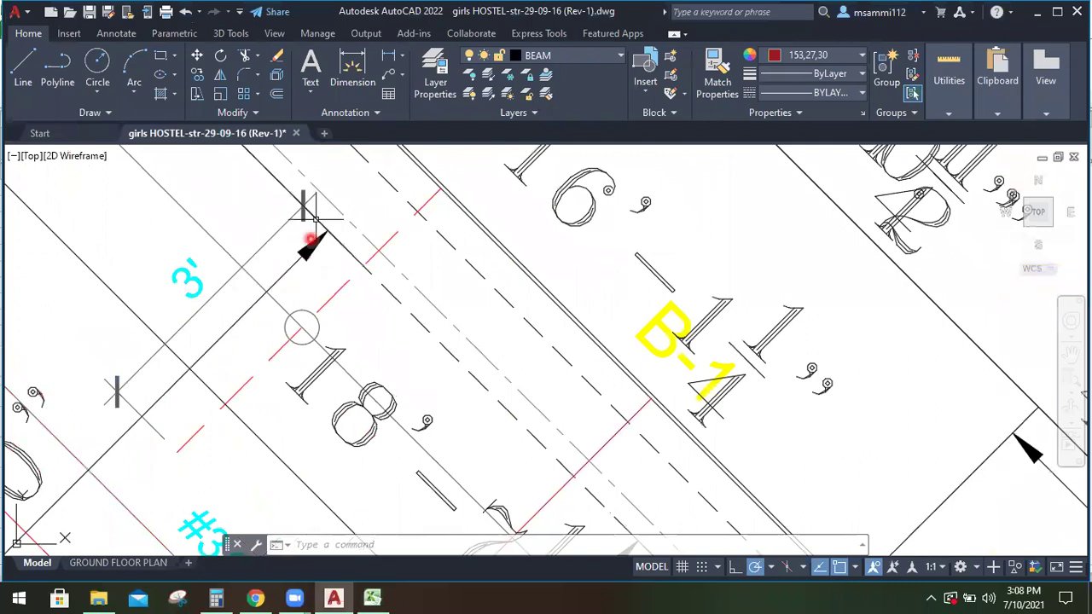
pyautogui.scroll(3, 225, 441)
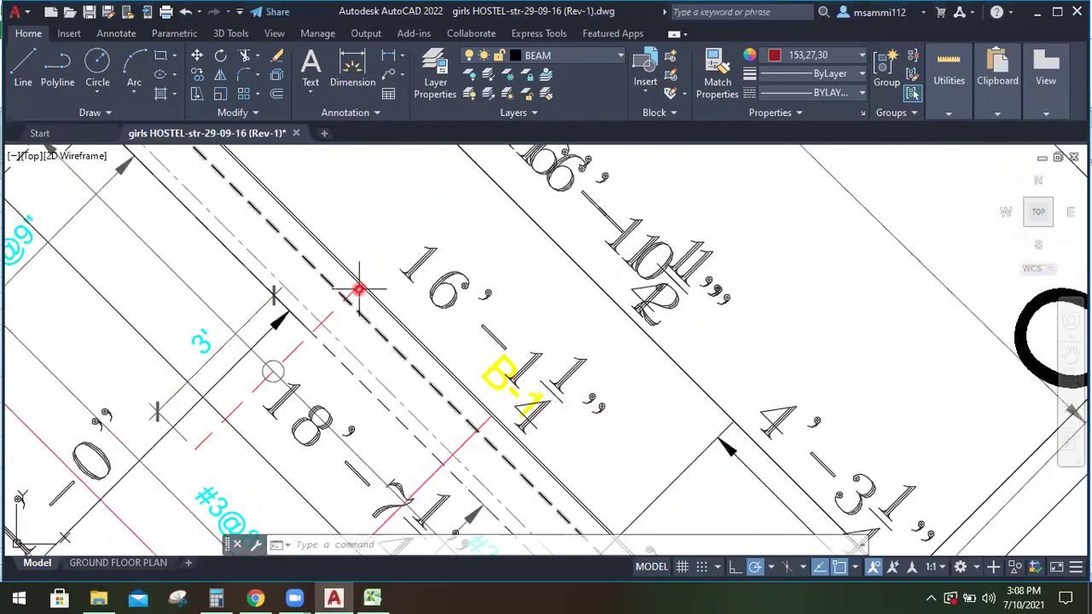
pyautogui.click(341, 65)
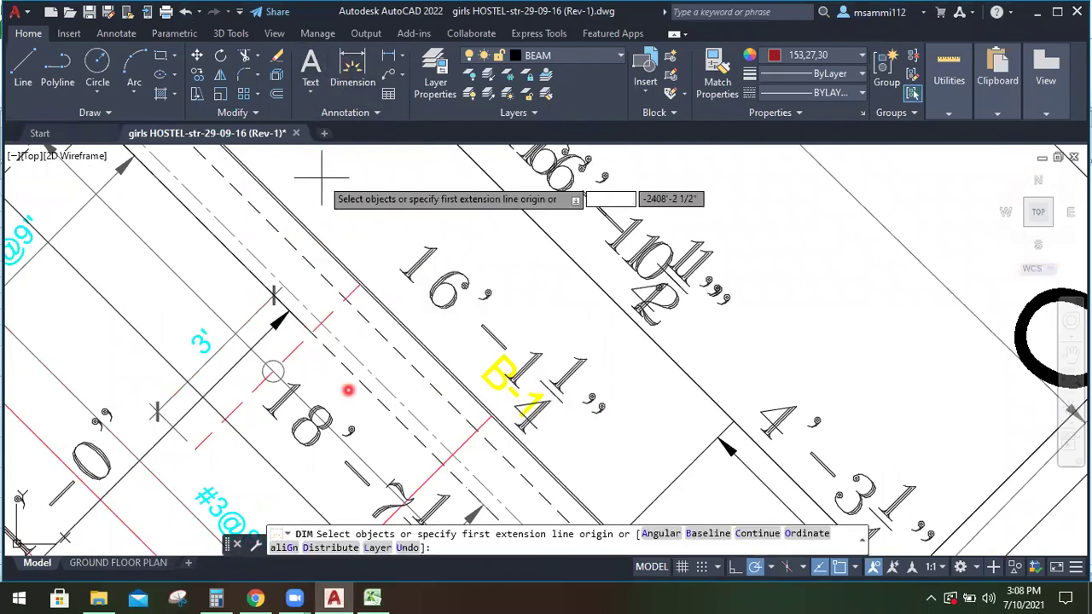
pyautogui.scroll(-2, 369, 372)
pyautogui.scroll(-3, 397, 384)
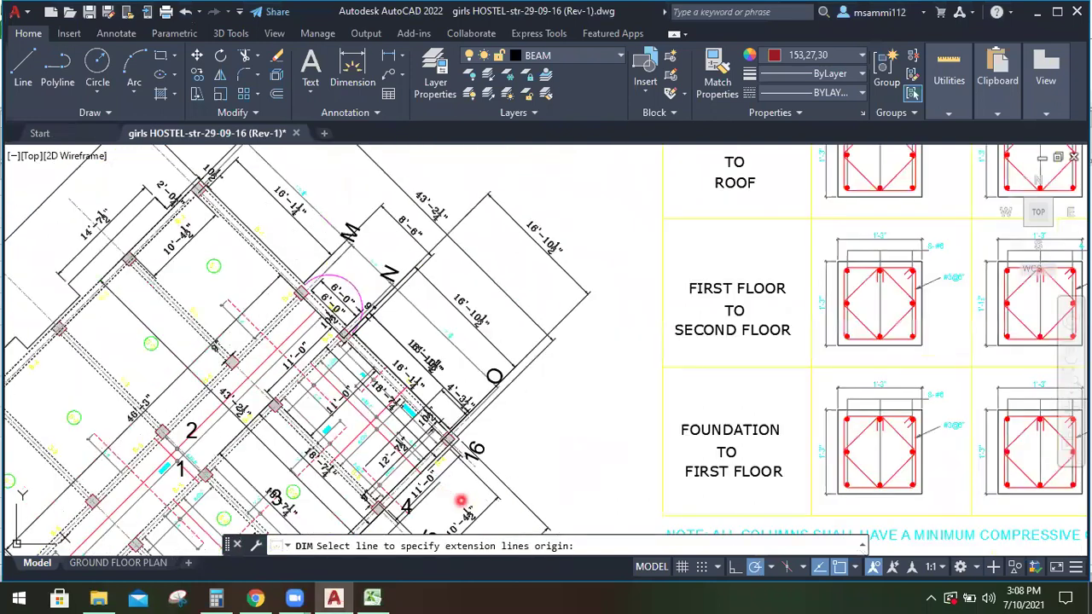
pyautogui.scroll(4, 431, 425)
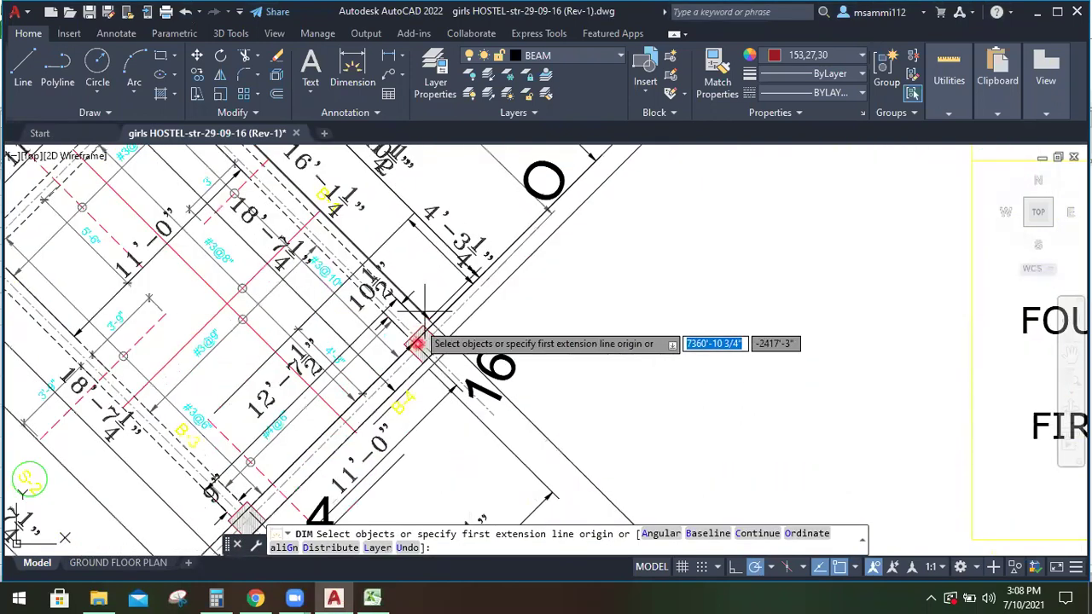
pyautogui.scroll(5, 422, 315)
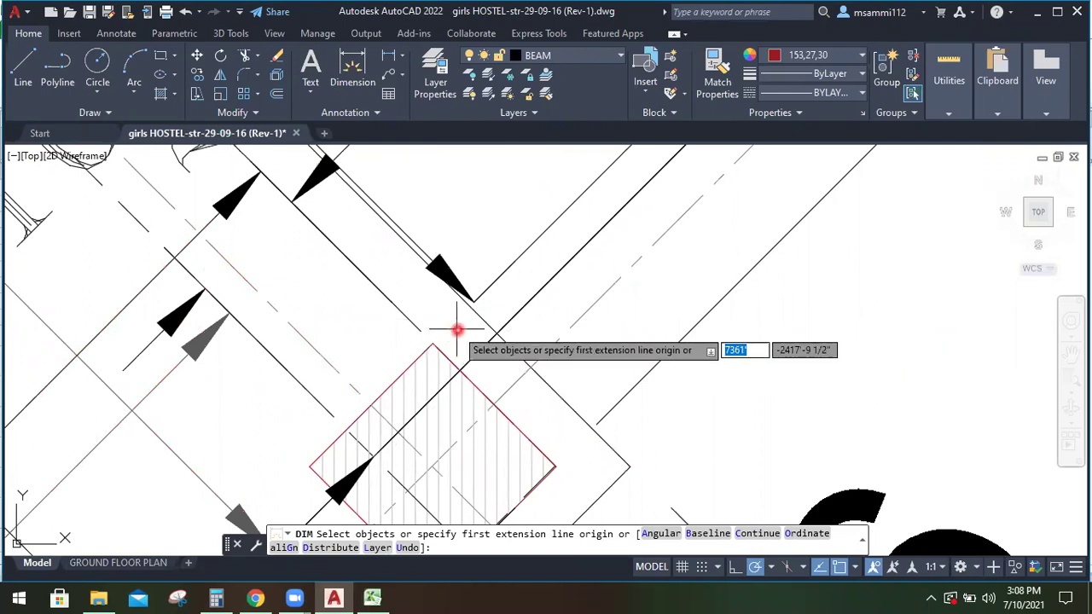
pyautogui.scroll(-5, 442, 345)
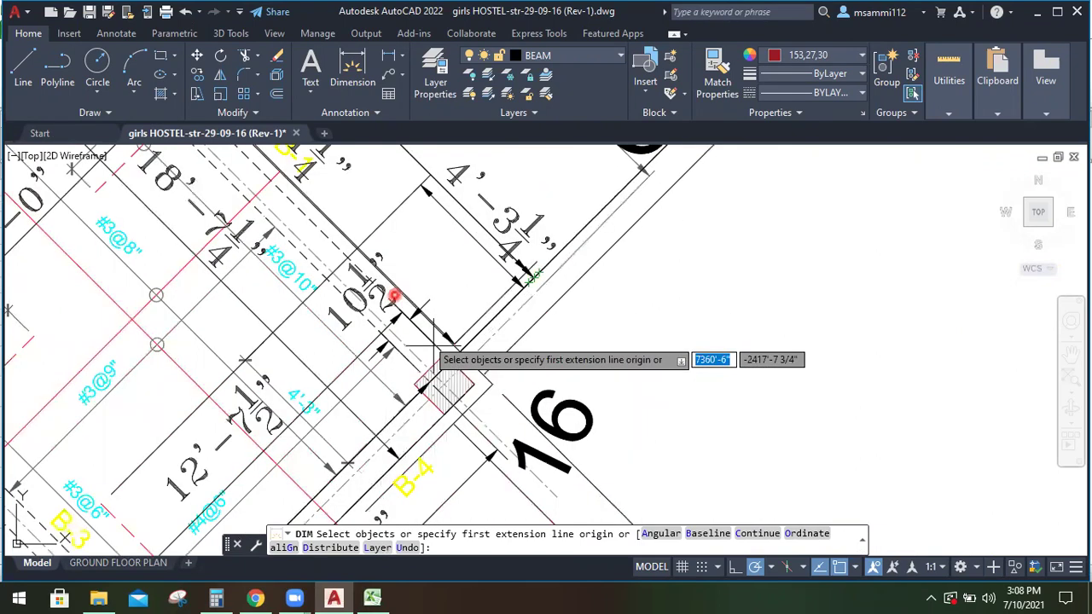
pyautogui.write('c')
pyautogui.press('Return')
pyautogui.scroll(-3, 315, 332)
pyautogui.press('Escape')
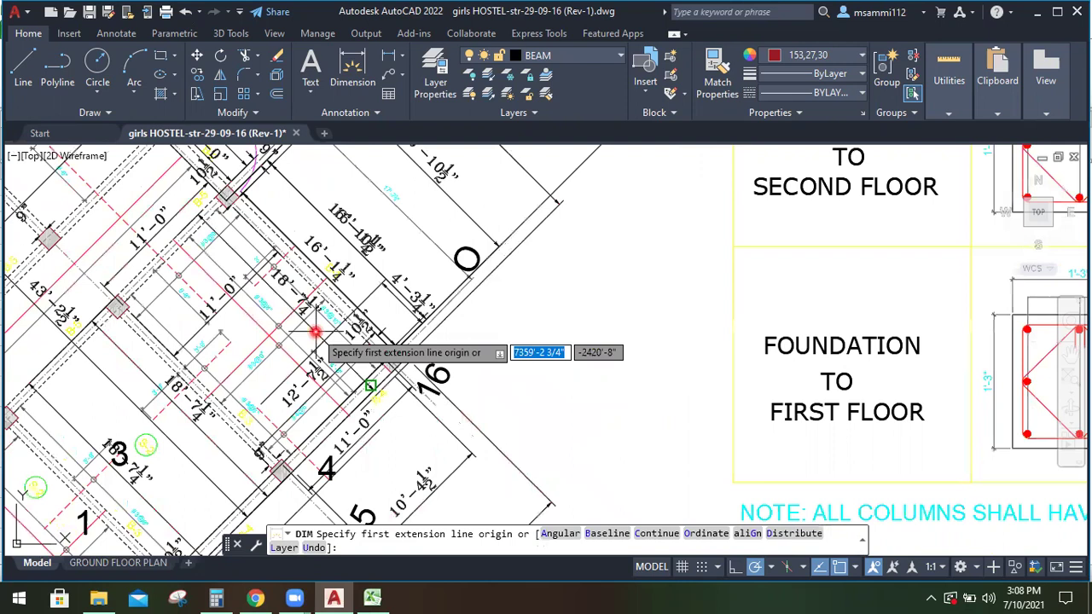
pyautogui.scroll(6, 315, 333)
pyautogui.scroll(2, 298, 229)
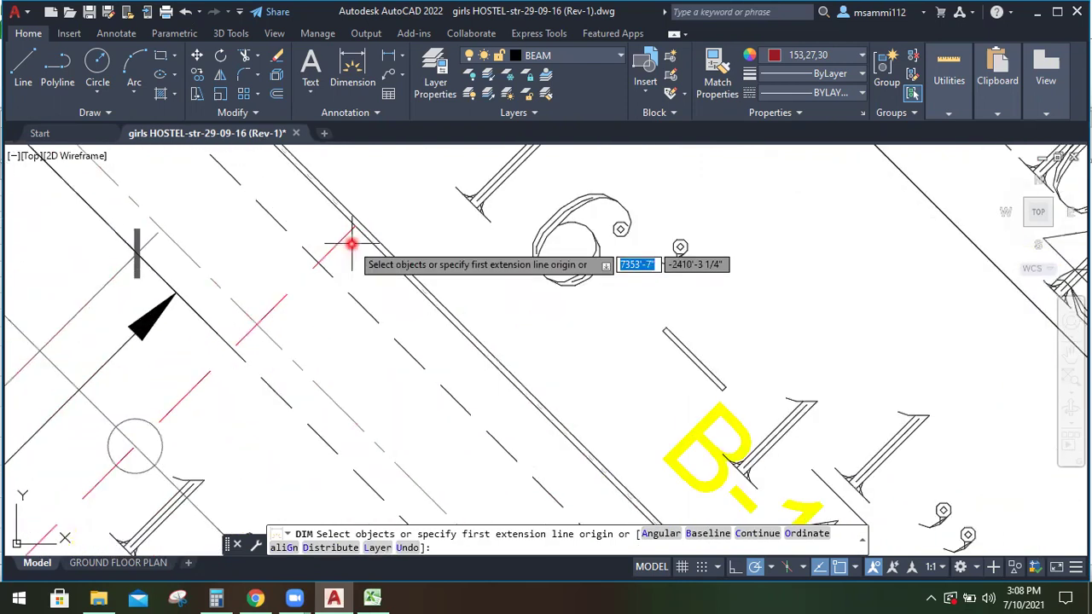
pyautogui.click(352, 230)
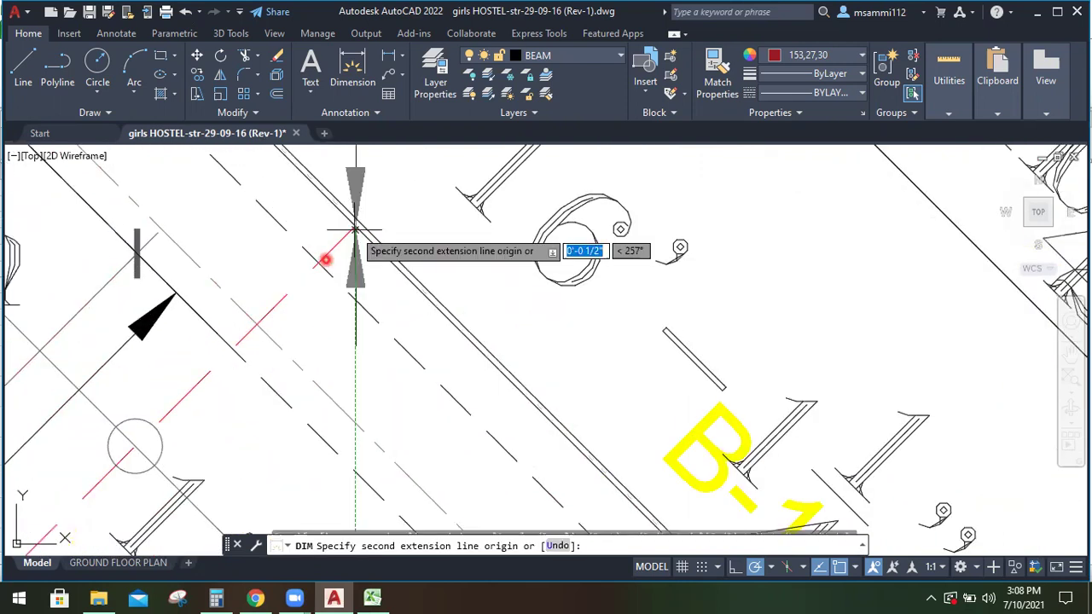
pyautogui.click(227, 352)
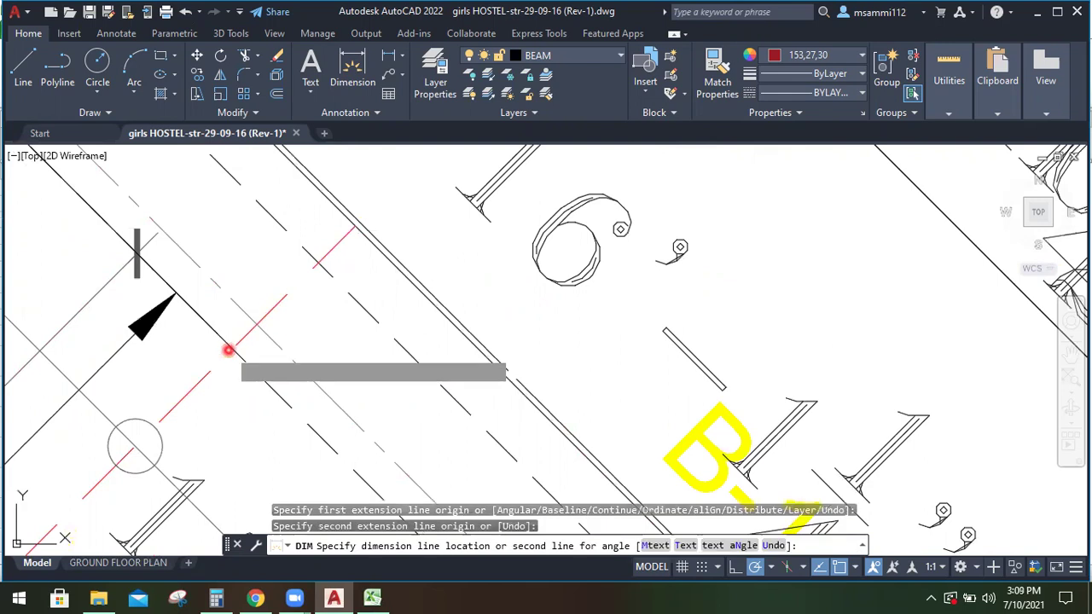
pyautogui.scroll(-3, 229, 349)
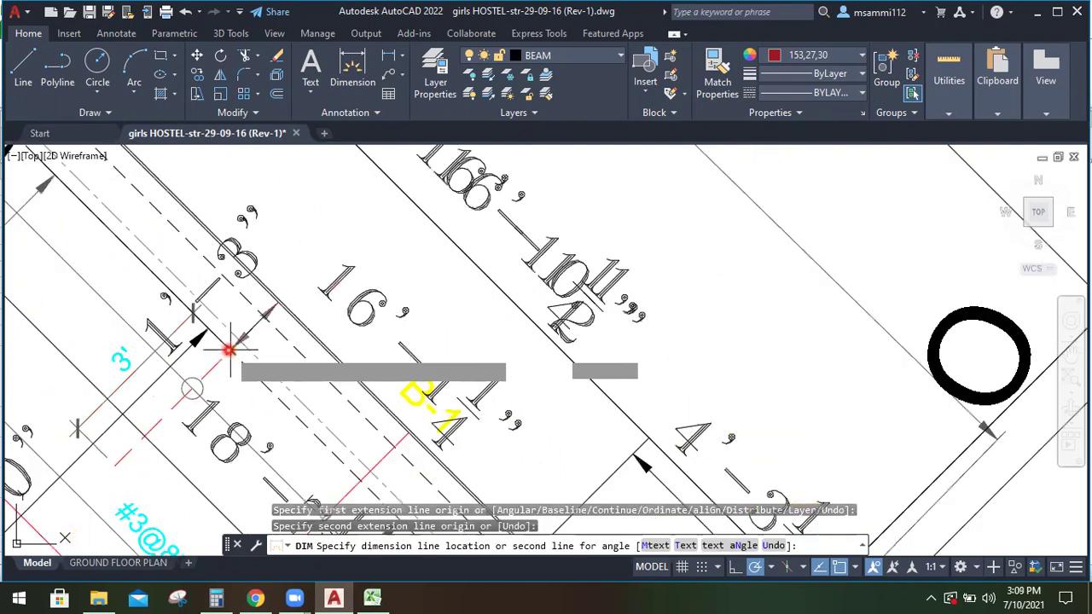
pyautogui.click(260, 282)
pyautogui.press('Return')
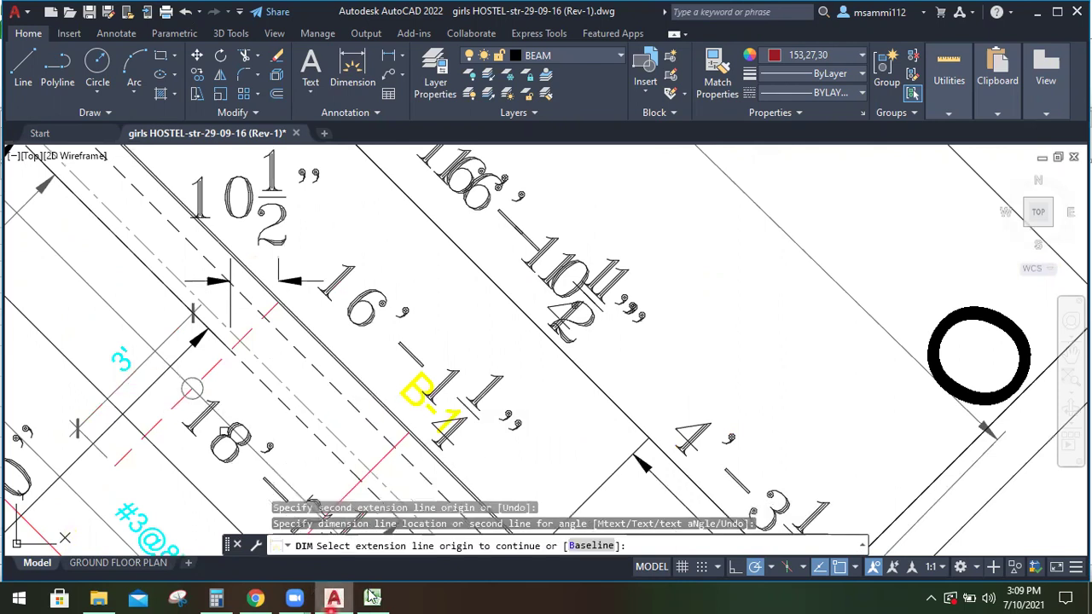
# Back in Excel, set item 4's each length to 4.50 and calculate its total number in G15 with =D15*E15
pyautogui.hotkey('alt', 'Tab')
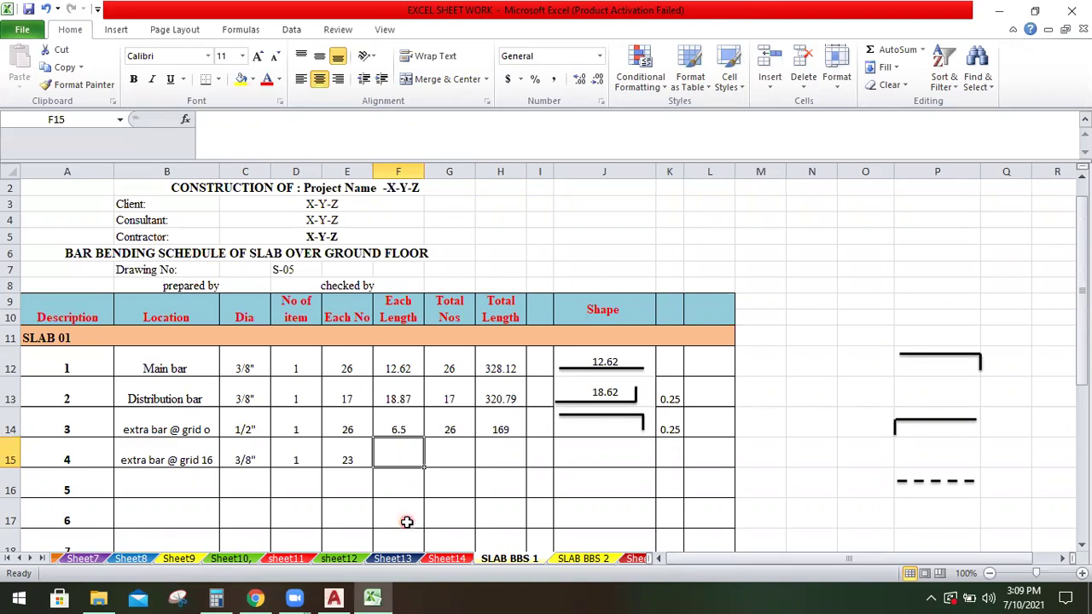
pyautogui.write('4.50')
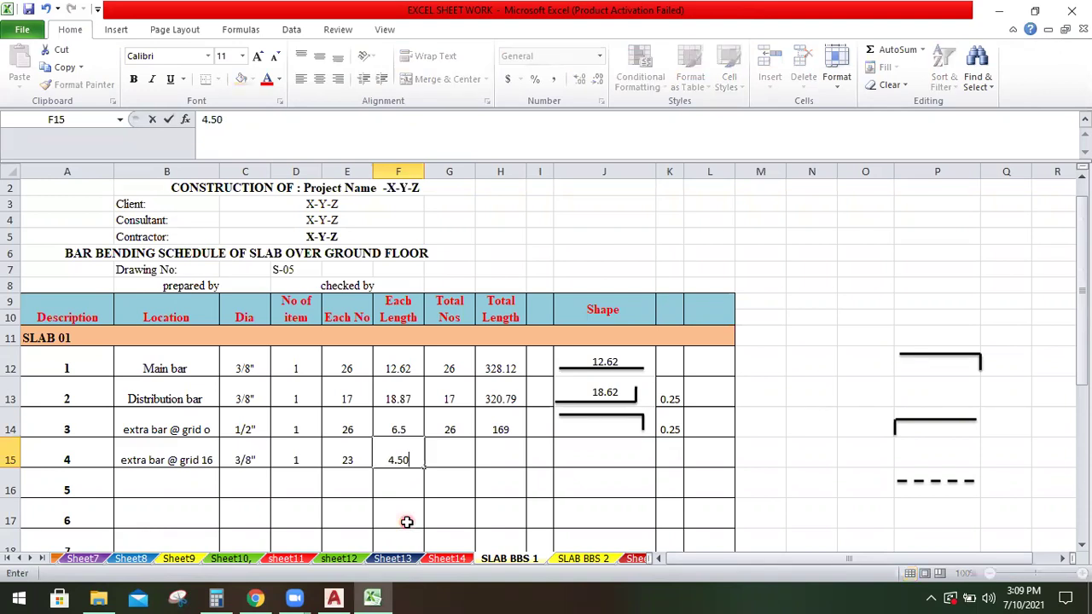
pyautogui.click(452, 455)
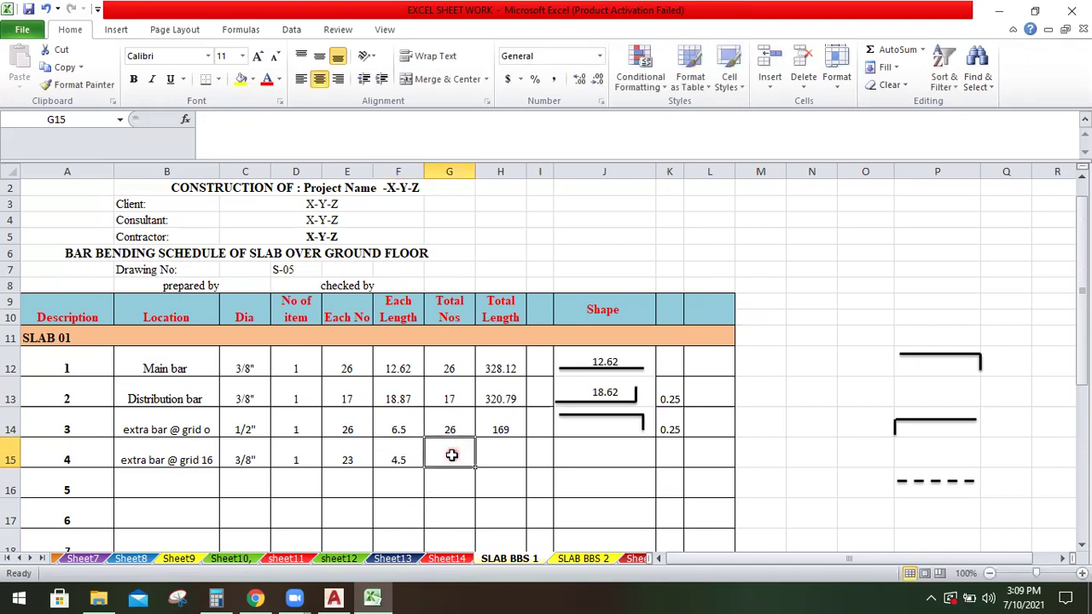
pyautogui.write('=')
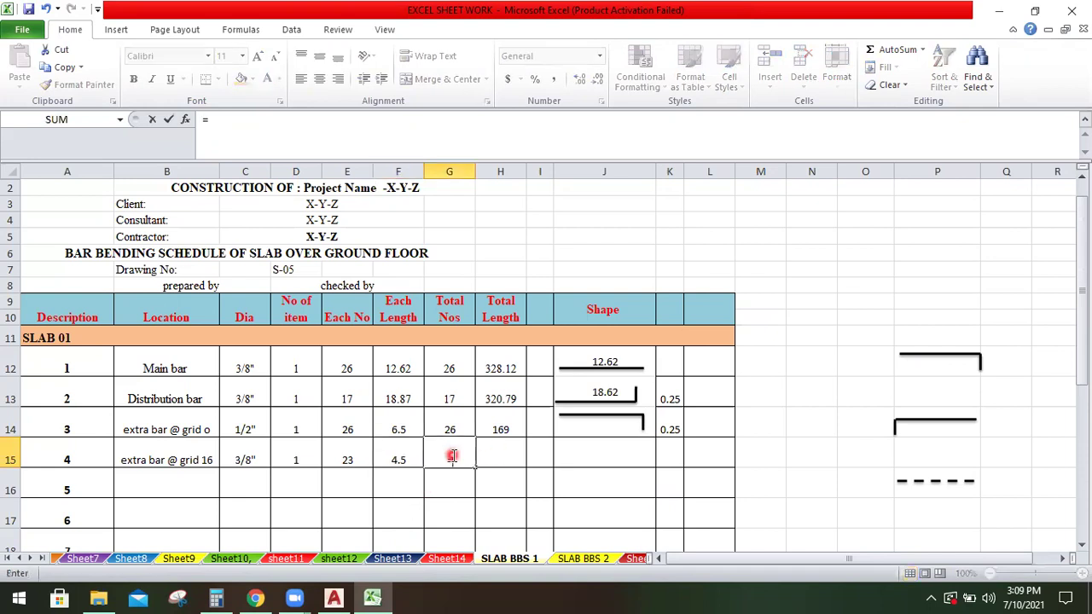
pyautogui.click(301, 454)
pyautogui.write('*')
pyautogui.click(352, 450)
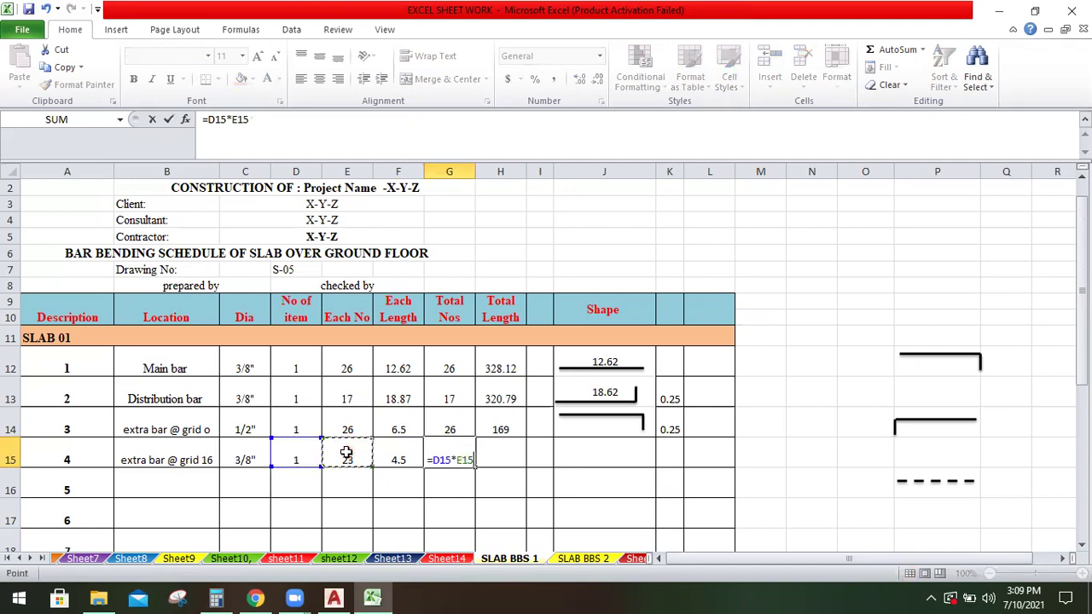
pyautogui.press('Return')
# Calculate item 4's total length in H15 with the formula =F15*G15
pyautogui.click(512, 460)
pyautogui.write('=')
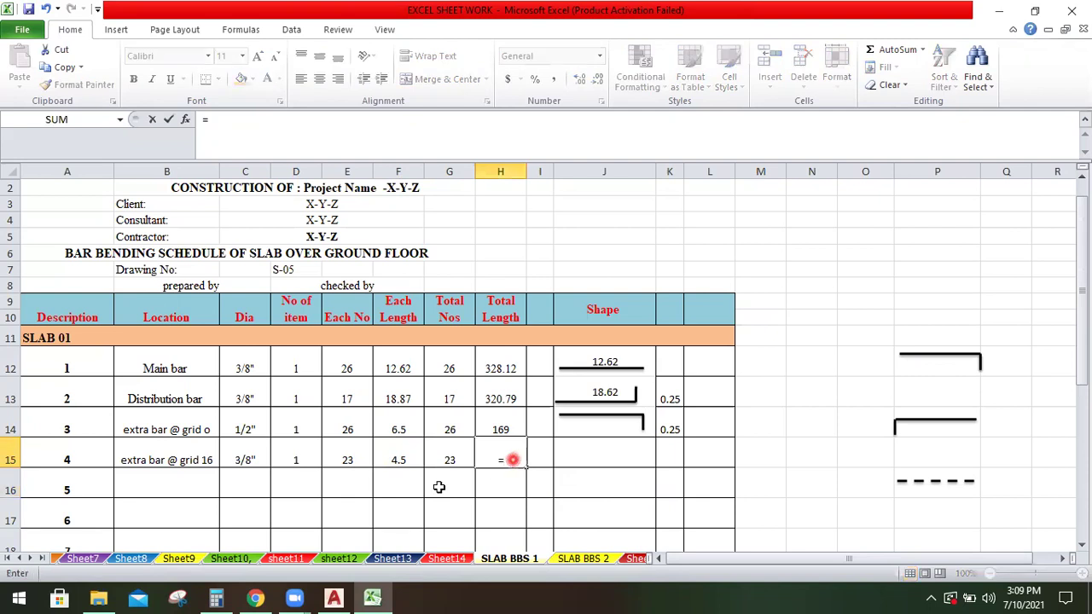
pyautogui.click(400, 458)
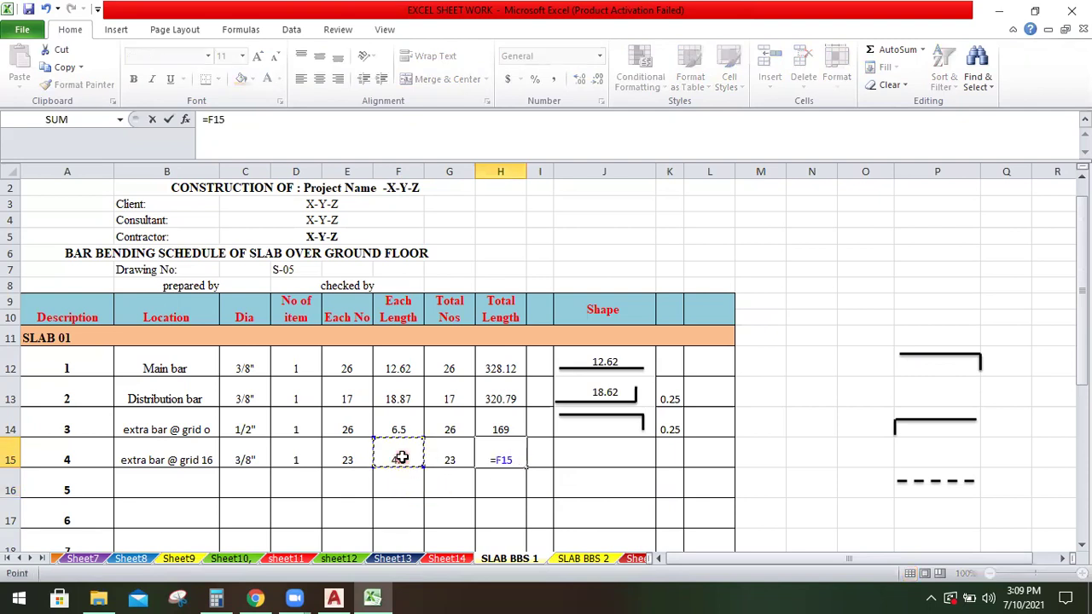
pyautogui.write('*')
pyautogui.click(447, 459)
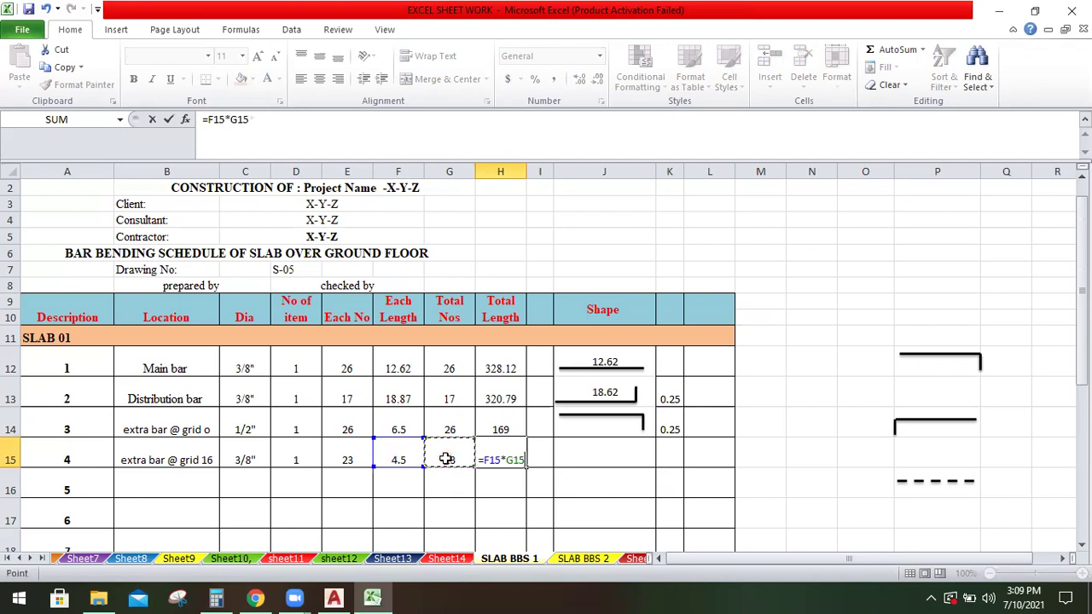
pyautogui.press('Return')
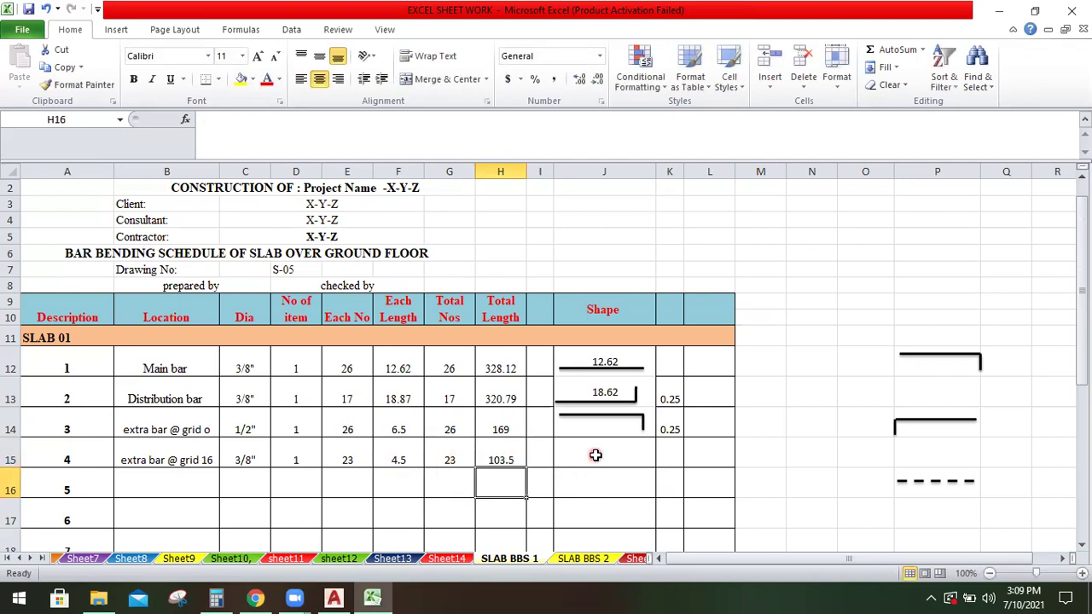
# Try to copy item 3's bent bar shape from J14 into item 4's shape cell J15
pyautogui.doubleClick(619, 423)
pyautogui.rightClick(621, 421)
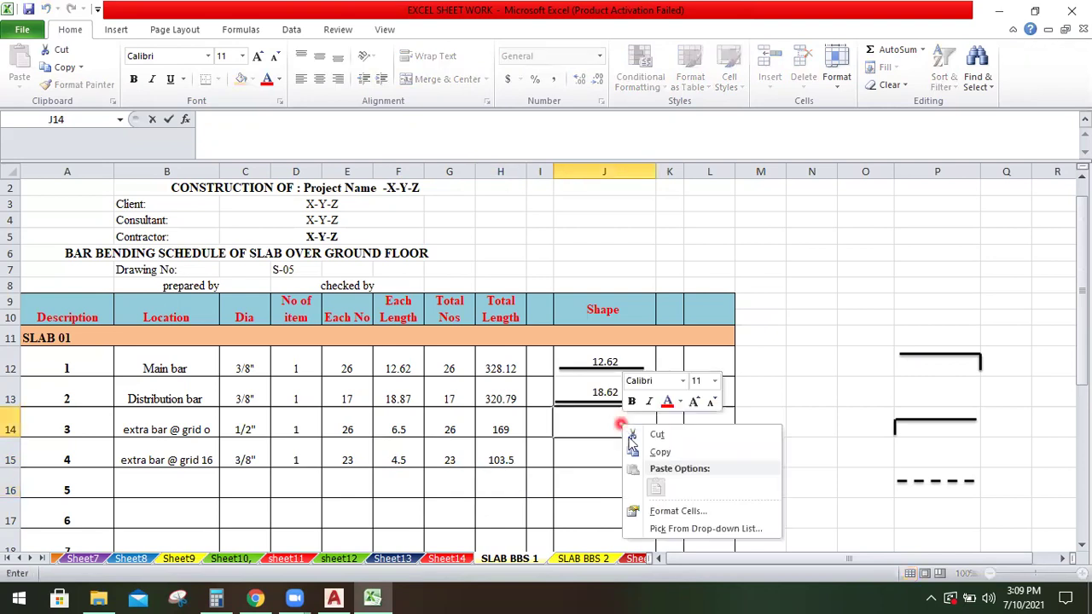
pyautogui.press('Escape')
pyautogui.click(846, 417)
pyautogui.click(632, 430)
pyautogui.rightClick(631, 430)
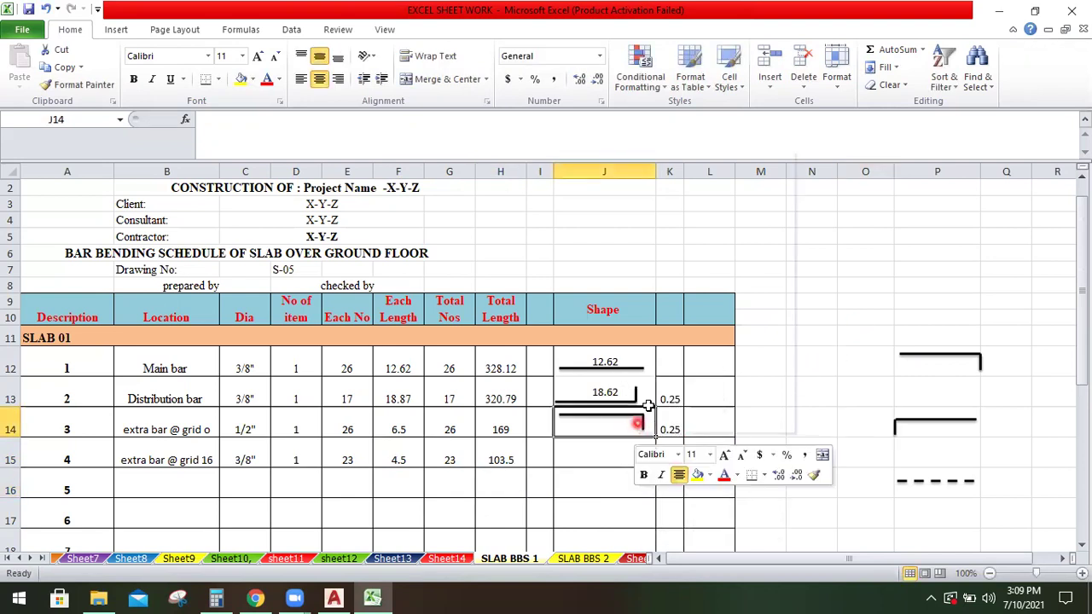
pyautogui.click(681, 180)
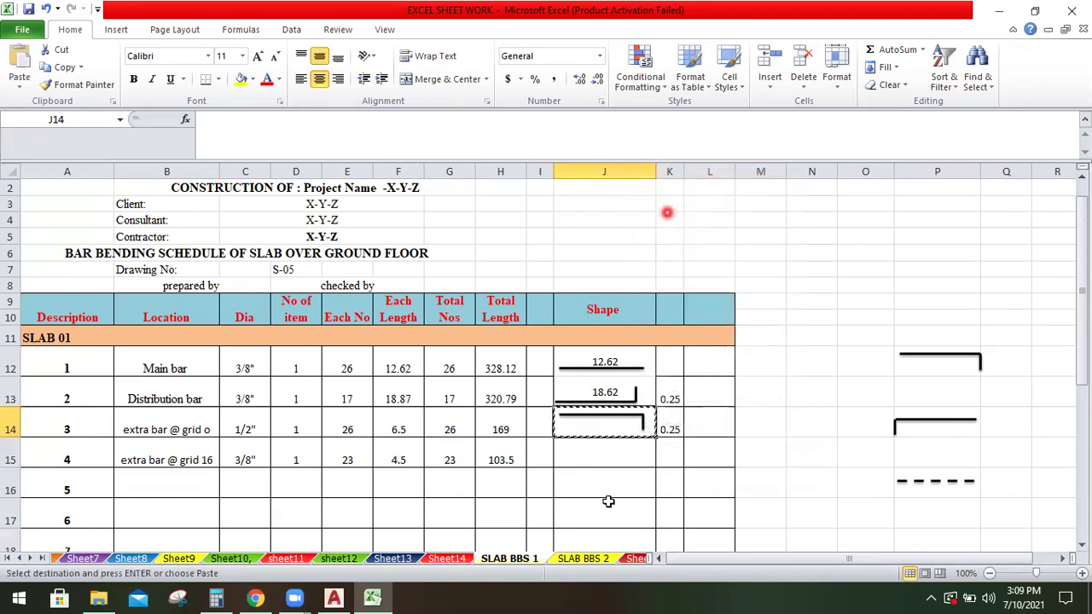
pyautogui.click(590, 456)
pyautogui.rightClick(590, 456)
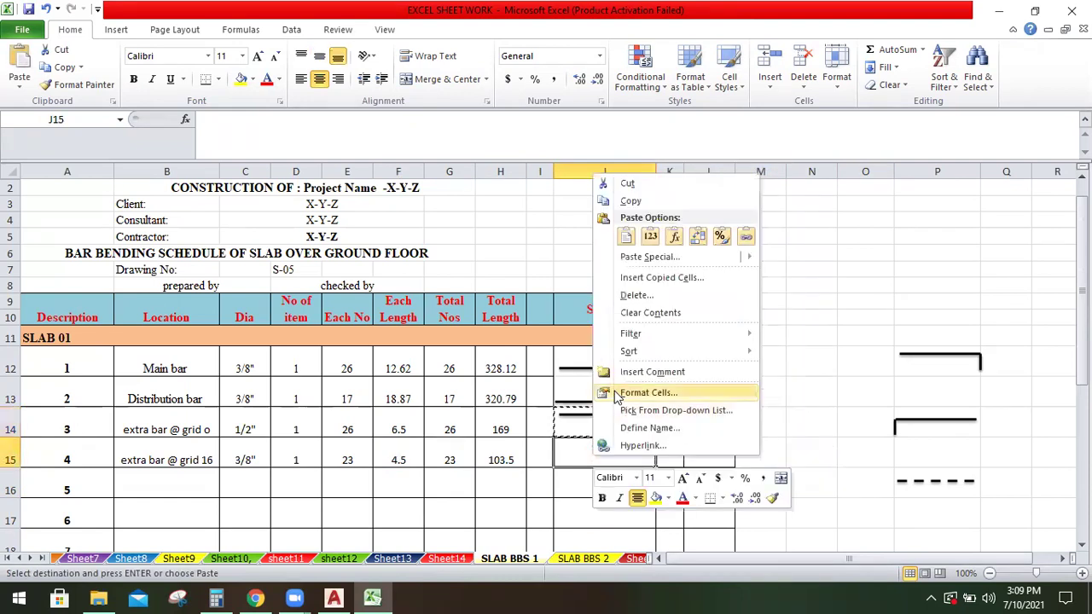
pyautogui.click(628, 238)
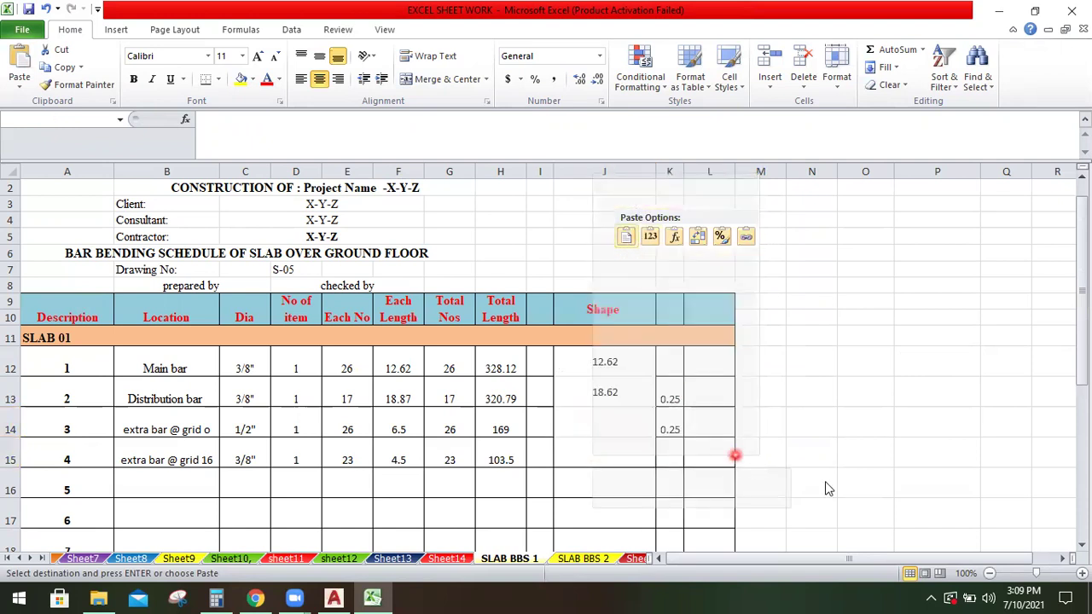
pyautogui.moveTo(652, 257)
pyautogui.click(826, 441)
pyautogui.press('Escape')
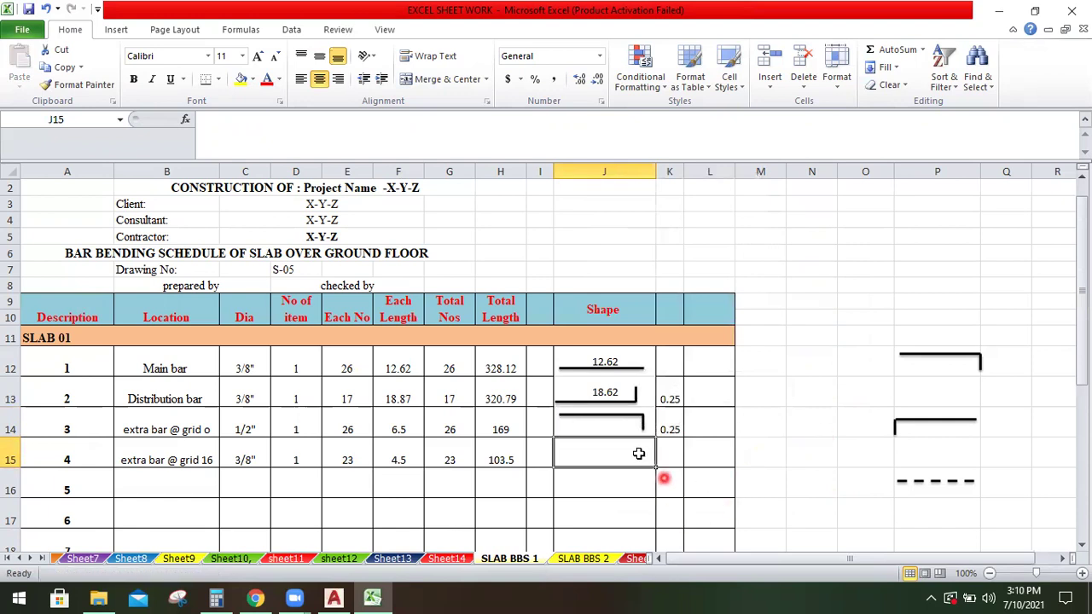
pyautogui.rightClick(638, 457)
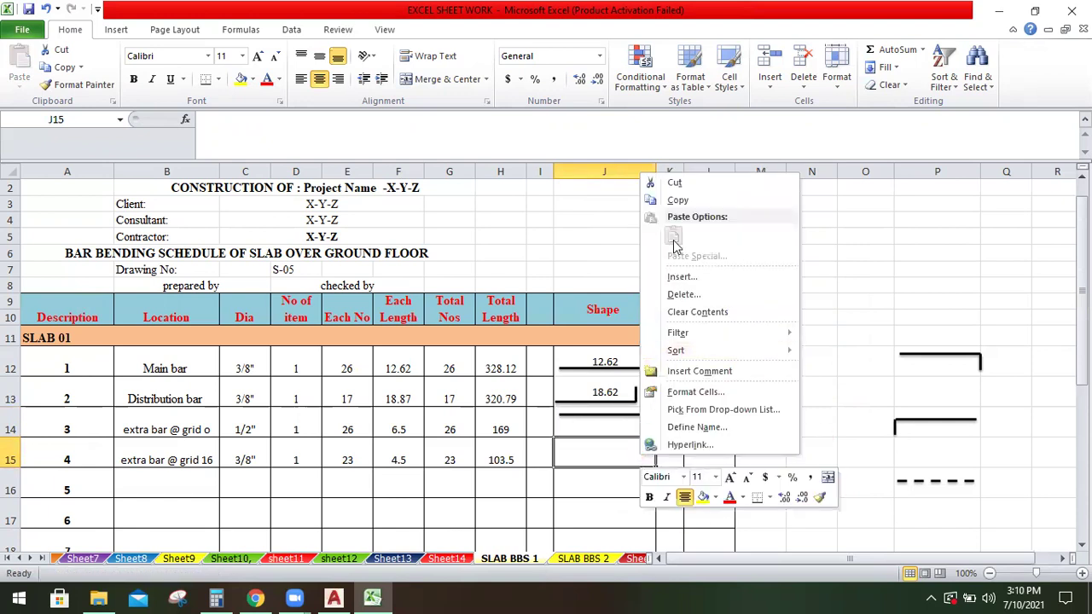
pyautogui.click(672, 450)
pyautogui.click(629, 424)
# Copy the downward-hooked bar shape from P12 into item 4's shape cell J15
pyautogui.click(937, 418)
pyautogui.click(944, 368)
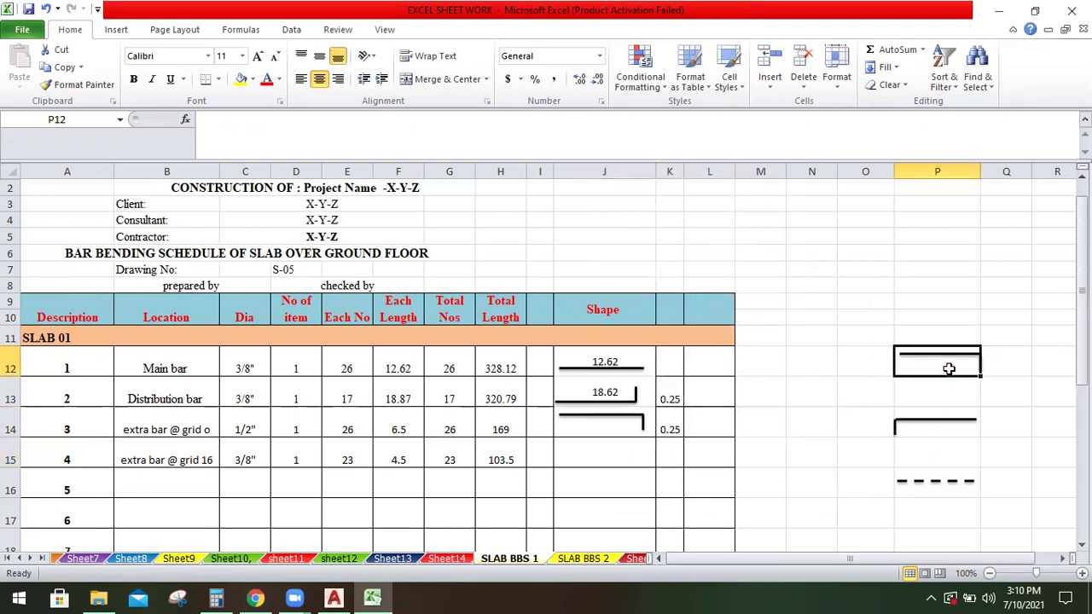
pyautogui.rightClick(948, 365)
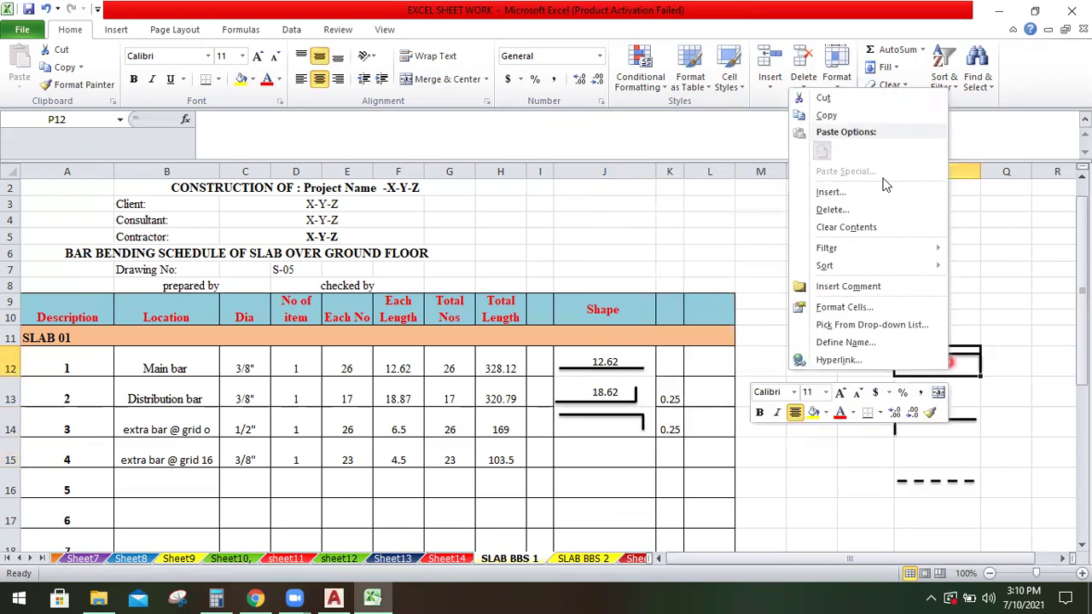
pyautogui.click(851, 118)
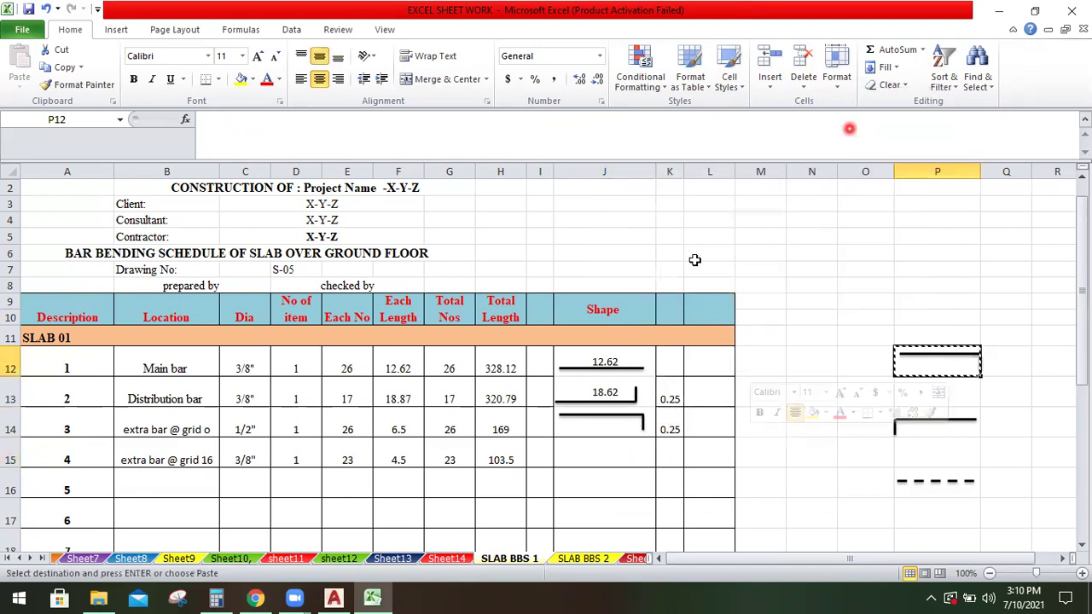
pyautogui.click(603, 449)
pyautogui.rightClick(605, 449)
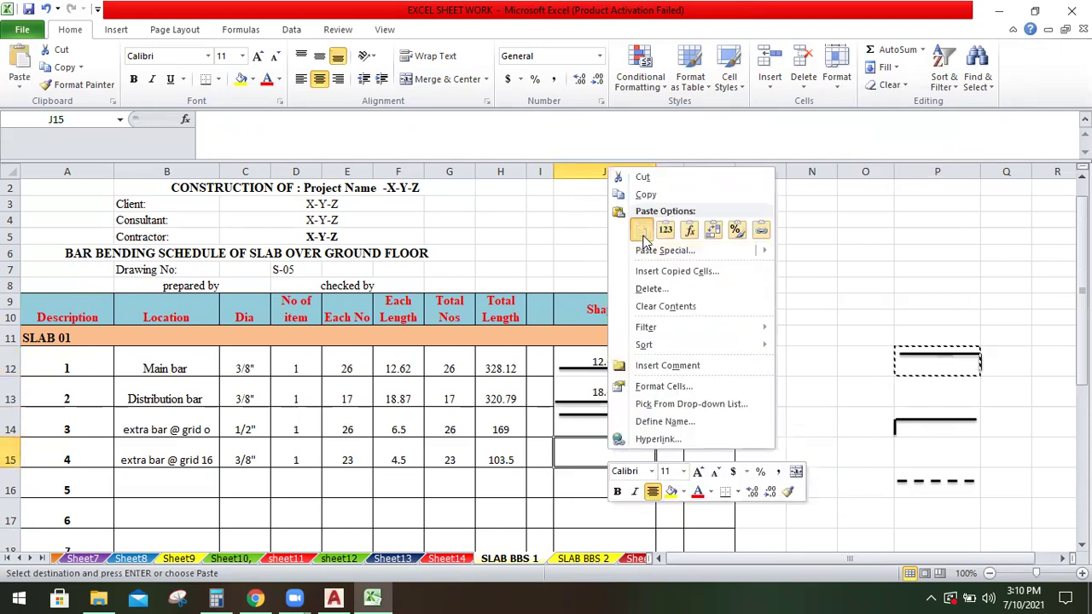
pyautogui.click(639, 235)
pyautogui.click(875, 445)
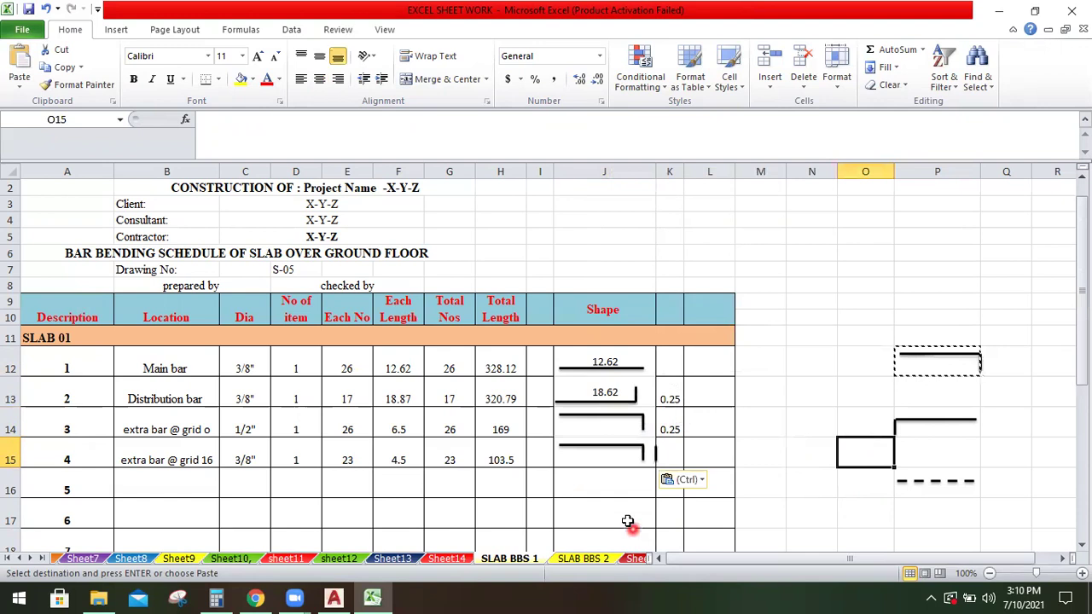
pyautogui.click(657, 456)
pyautogui.press('Escape')
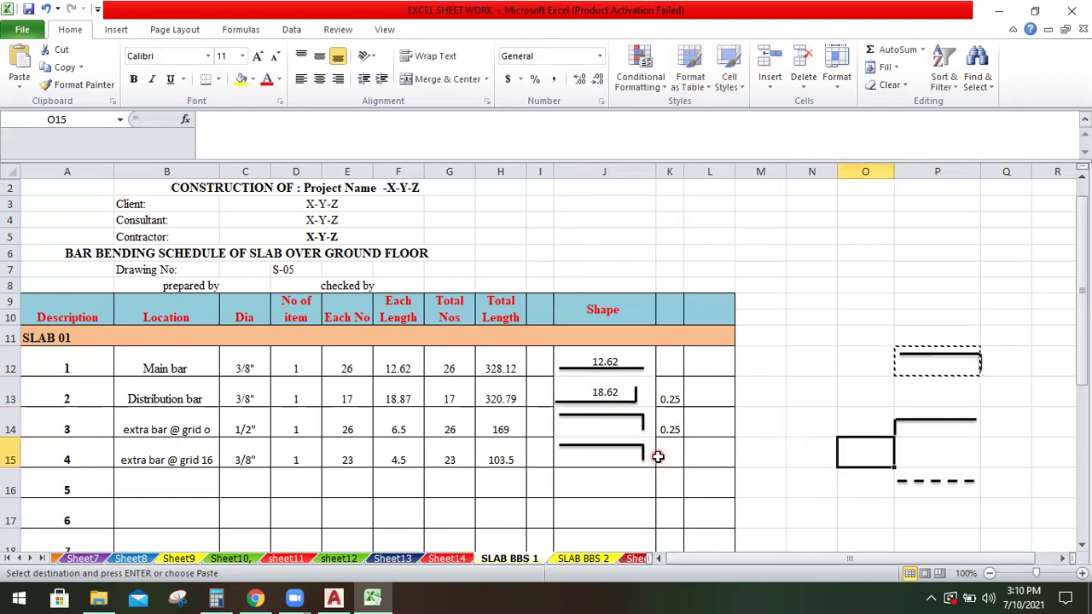
# Label item 4's shape with a hook length of 0.25 in K15 and a straight length of 4.25 in J15
pyautogui.click(671, 456)
pyautogui.write('0.25')
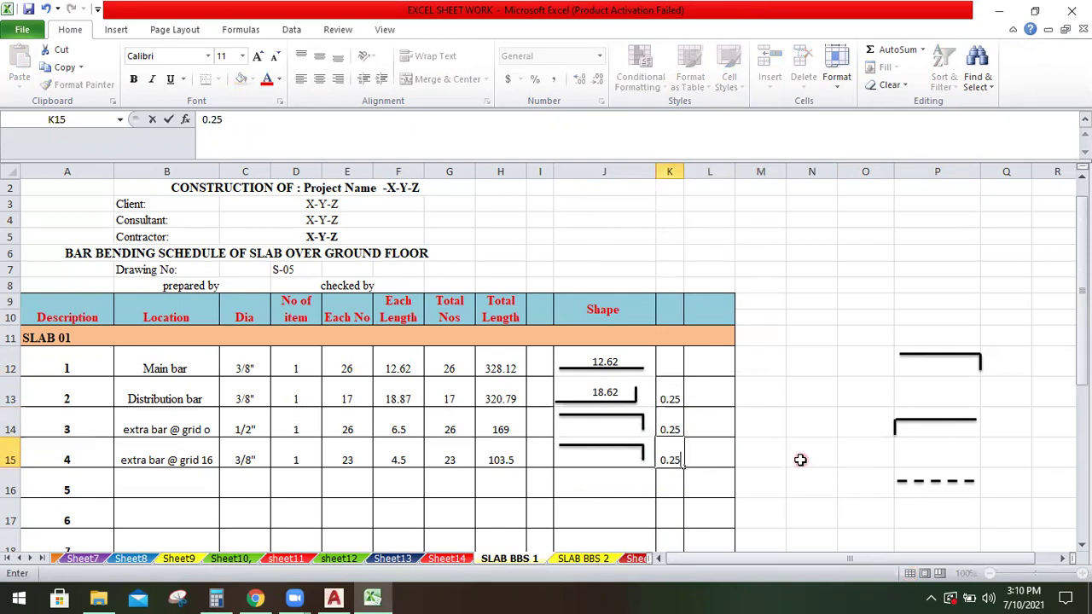
pyautogui.click(608, 457)
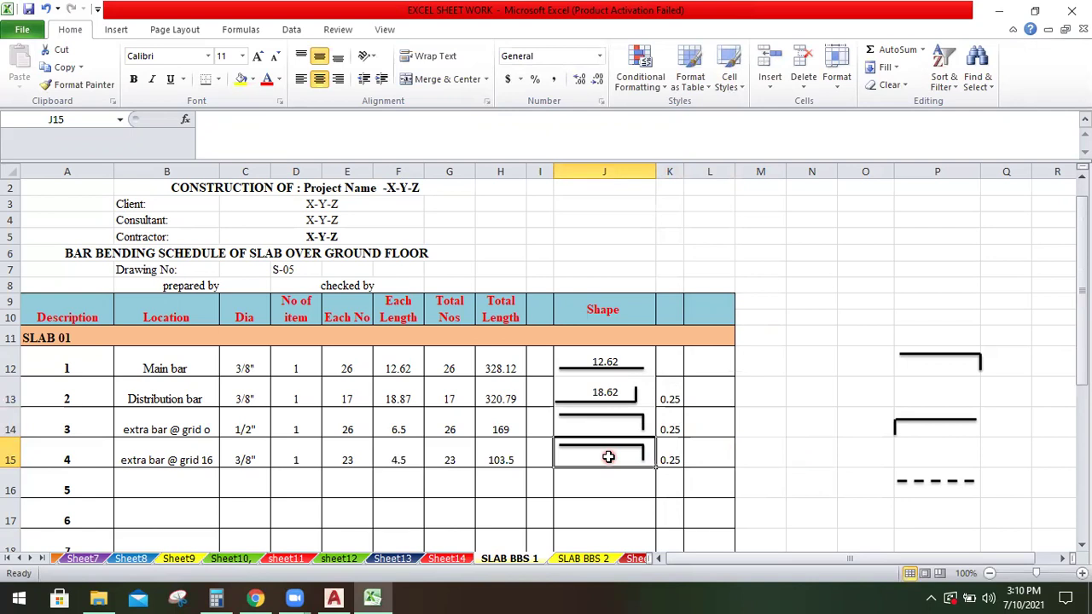
pyautogui.write('4.25')
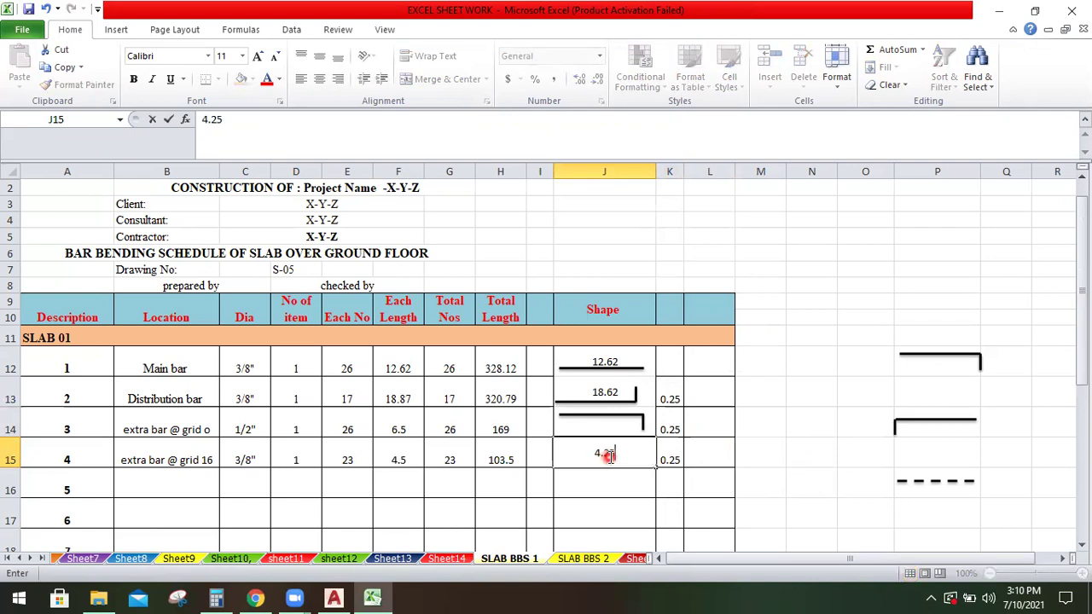
pyautogui.click(821, 386)
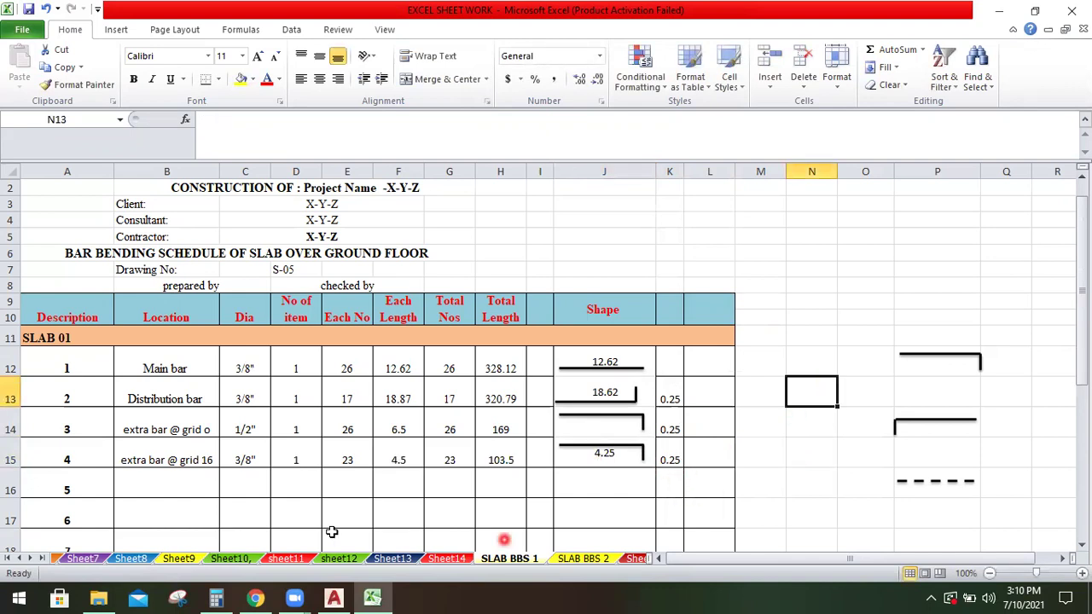
# Begin item 5's location in B16 with the text "extra bar @ grid"
pyautogui.click(193, 482)
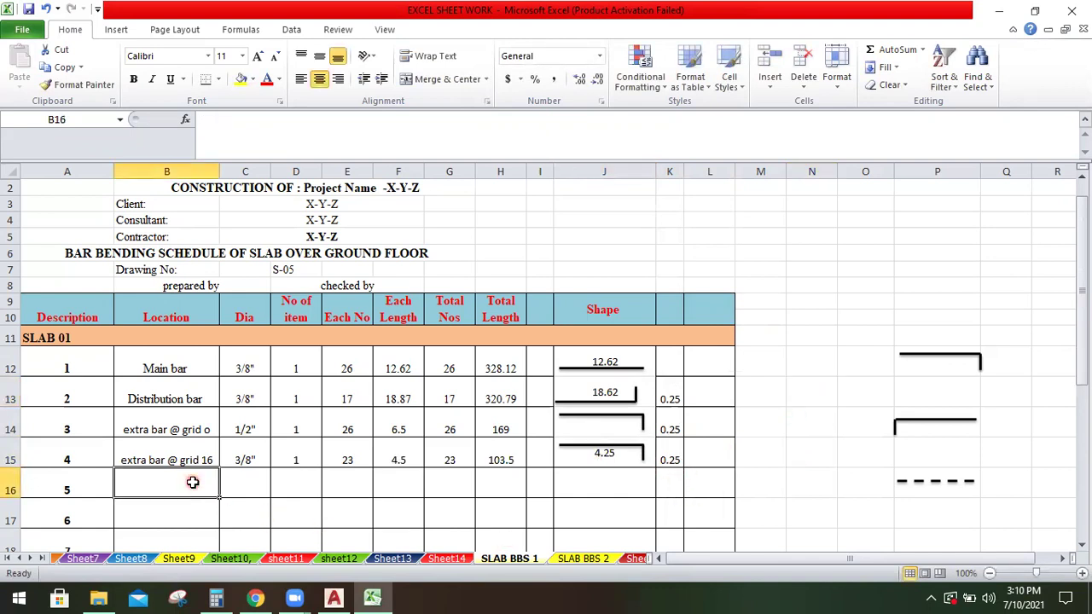
pyautogui.write('extra ba')
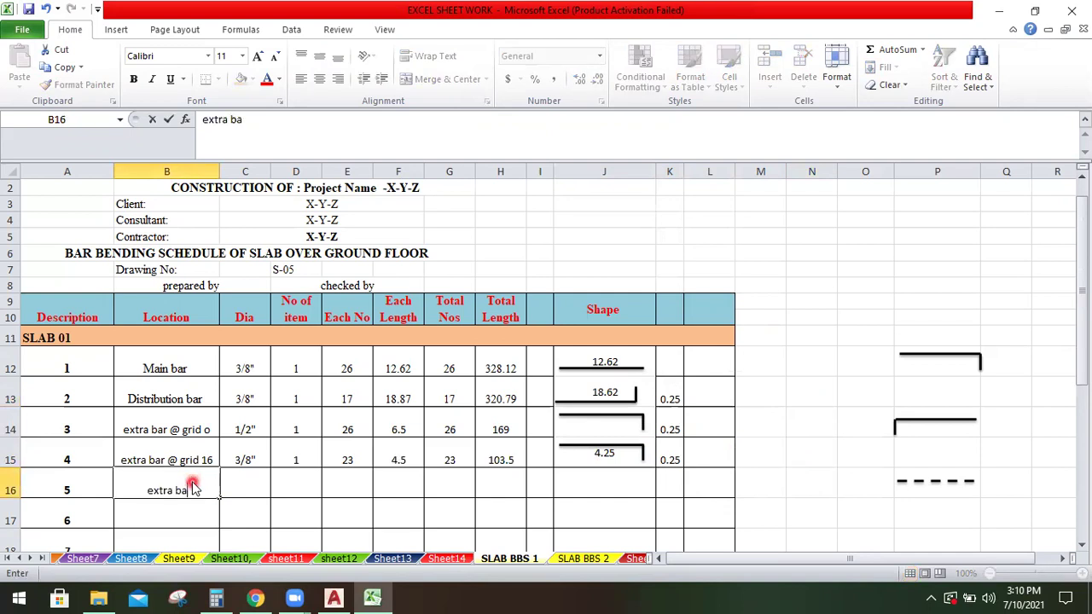
pyautogui.write('r @ grid')
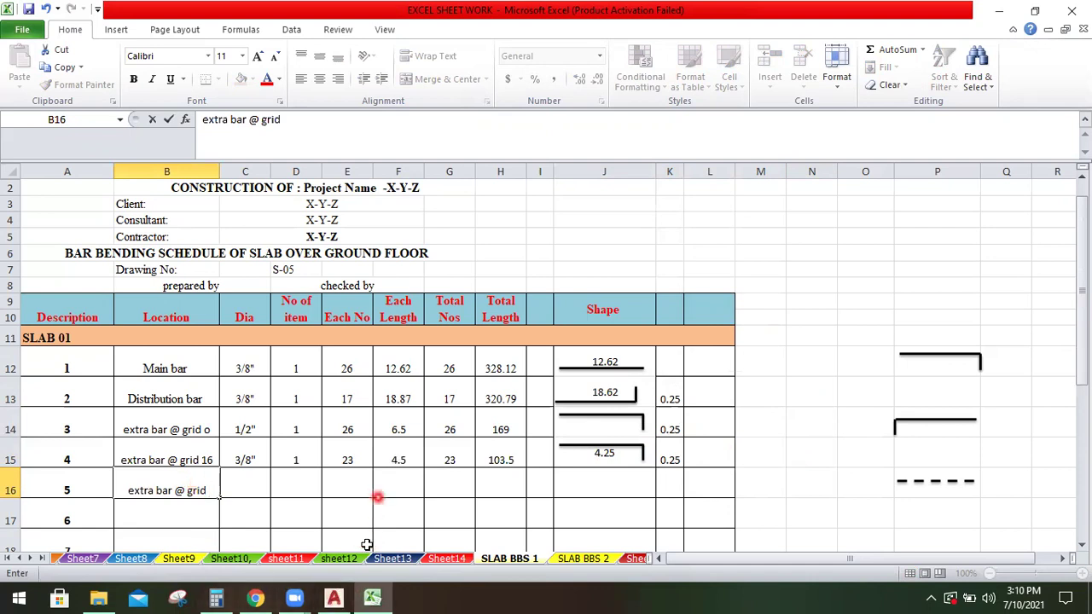
# Switch to AutoCAD and look up the grid letter of the beam crossed by the 5'-6" dashed extra bar
pyautogui.moveTo(333, 597)
pyautogui.click(397, 541)
pyautogui.press('Escape')
pyautogui.scroll(-4, 378, 273)
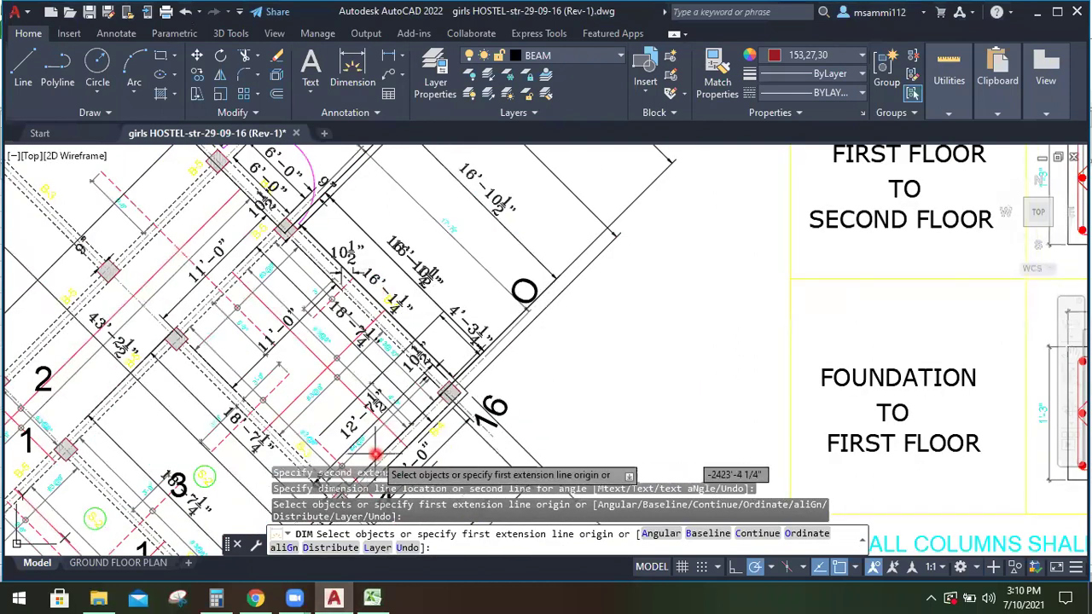
pyautogui.press('Return')
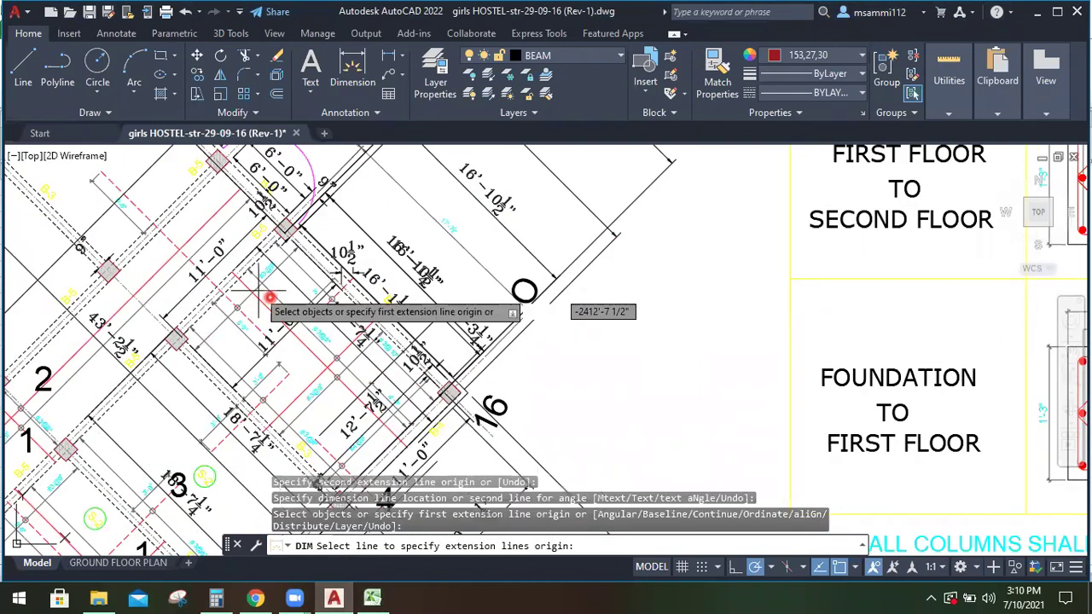
pyautogui.press('Return')
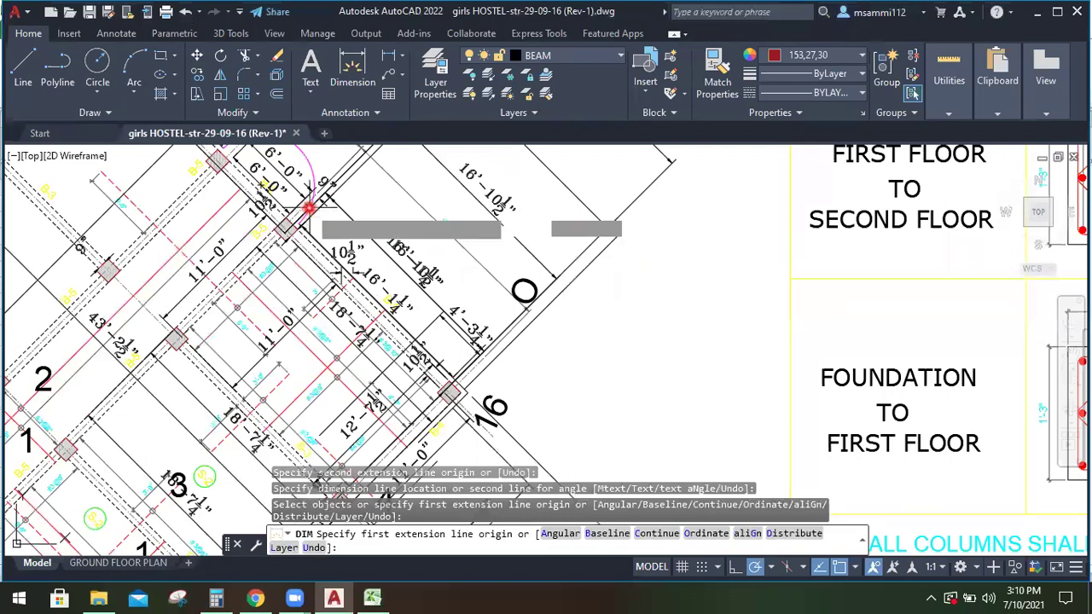
pyautogui.scroll(4, 309, 207)
pyautogui.scroll(-5, 317, 318)
pyautogui.scroll(1, 335, 271)
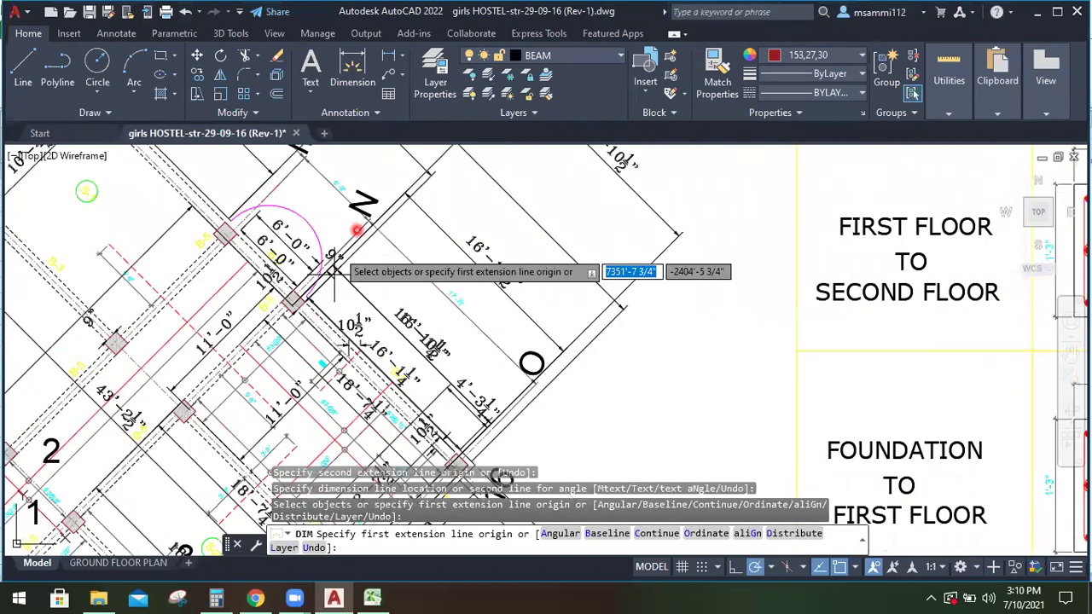
pyautogui.press('Return')
pyautogui.scroll(4, 215, 383)
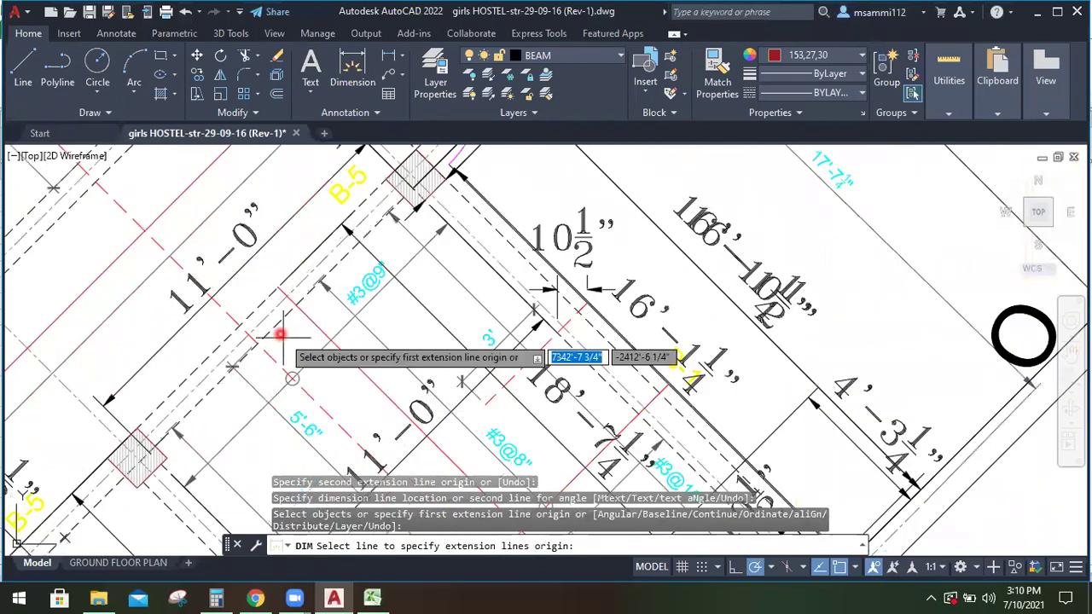
# Examine the 5'-6" dashed extra bar across the B-5 beams and the bar callouts beside it
pyautogui.press('Return')
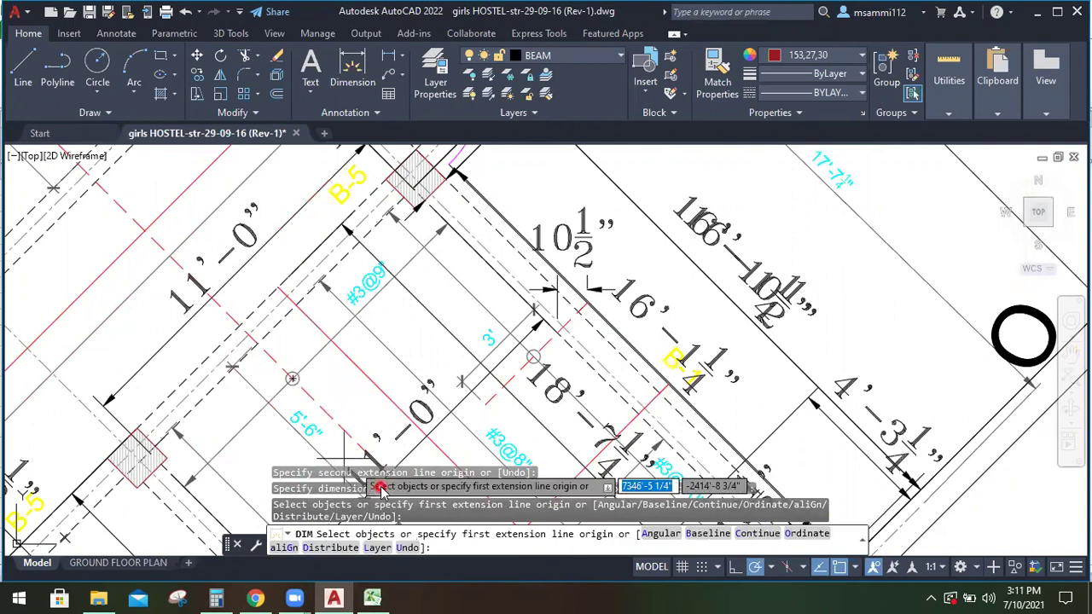
pyautogui.write('c')
pyautogui.press('Return')
pyautogui.press('Return')
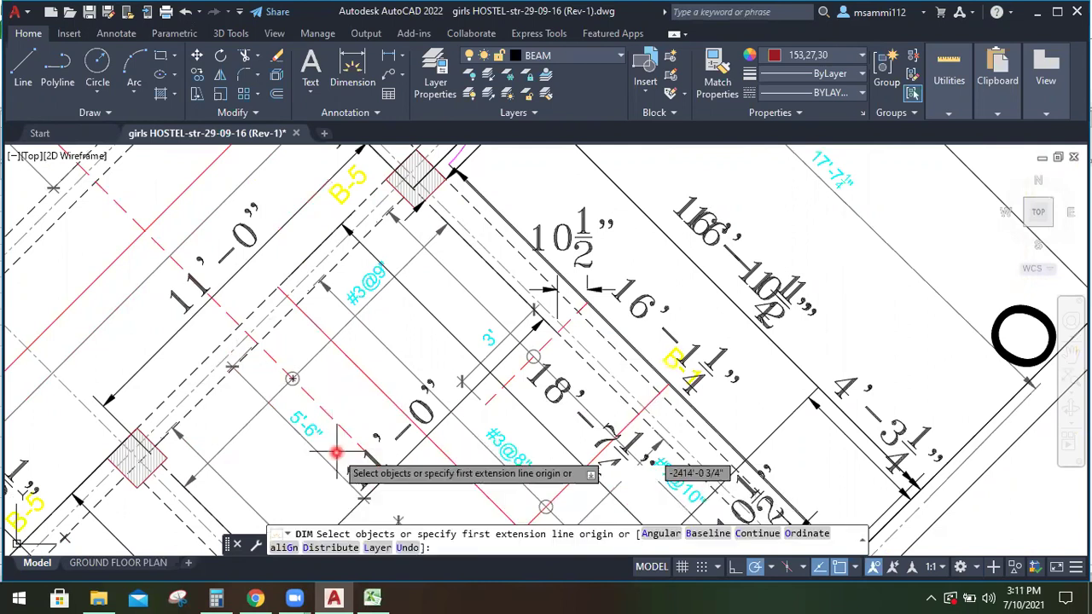
pyautogui.scroll(-2, 335, 452)
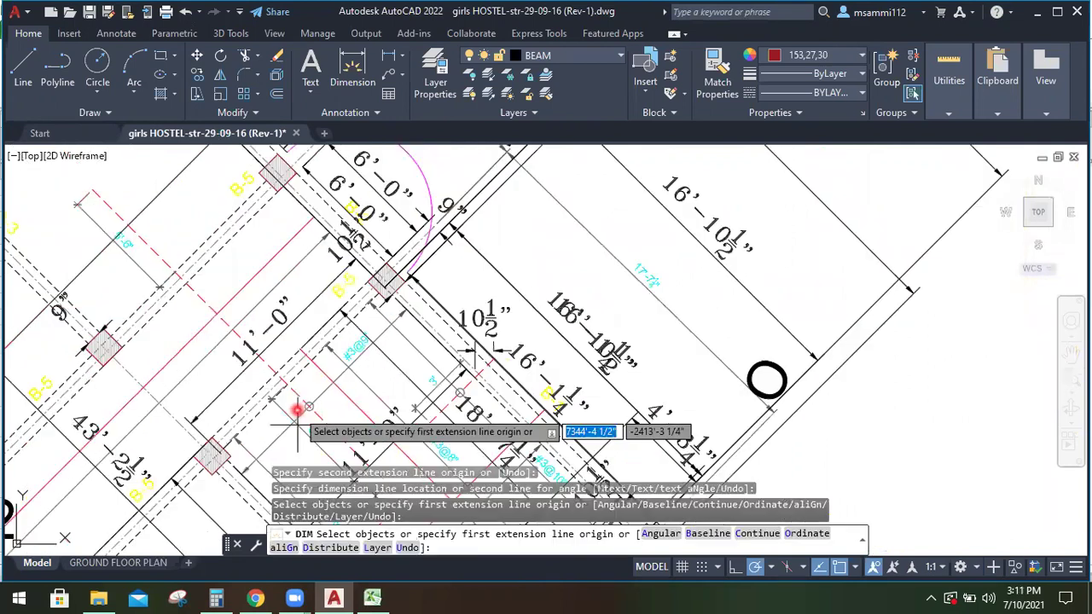
pyautogui.click(236, 319)
pyautogui.press('Escape')
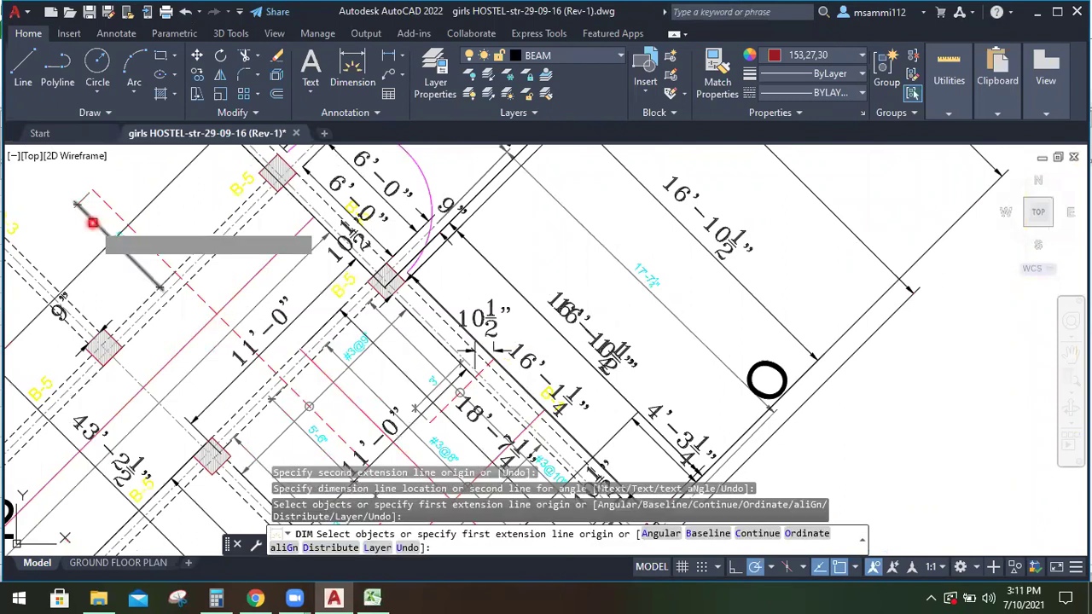
pyautogui.click(110, 226)
pyautogui.press('Escape')
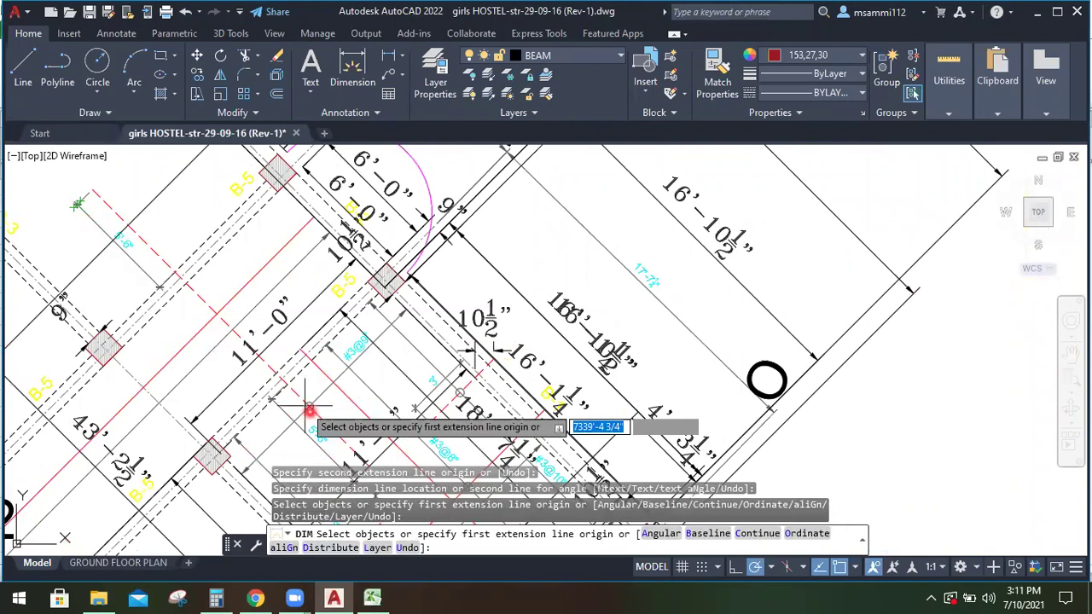
pyautogui.press('Return')
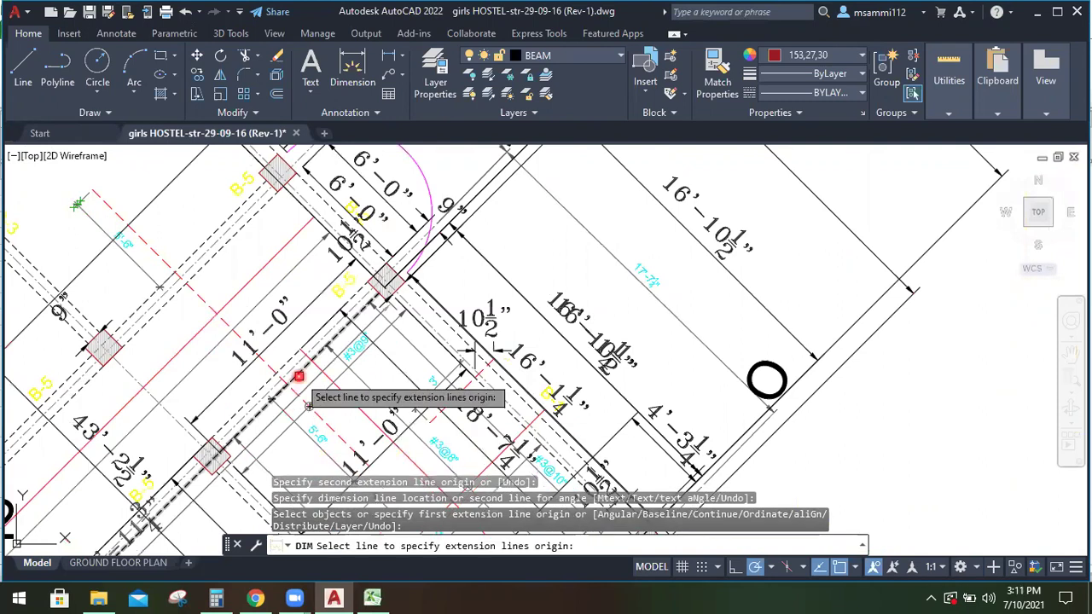
pyautogui.press('Escape')
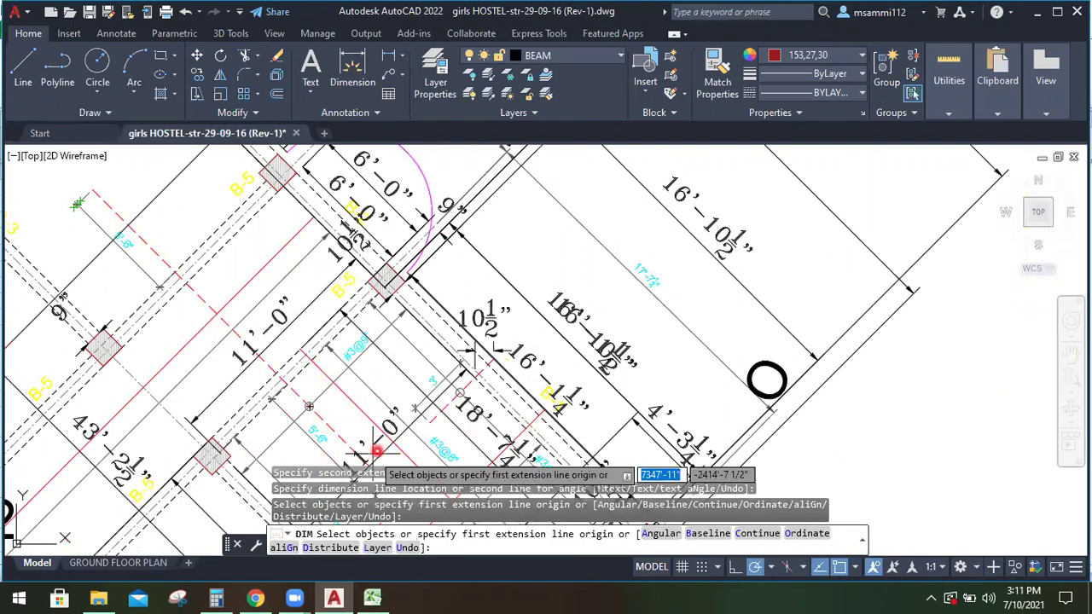
pyautogui.press('Escape')
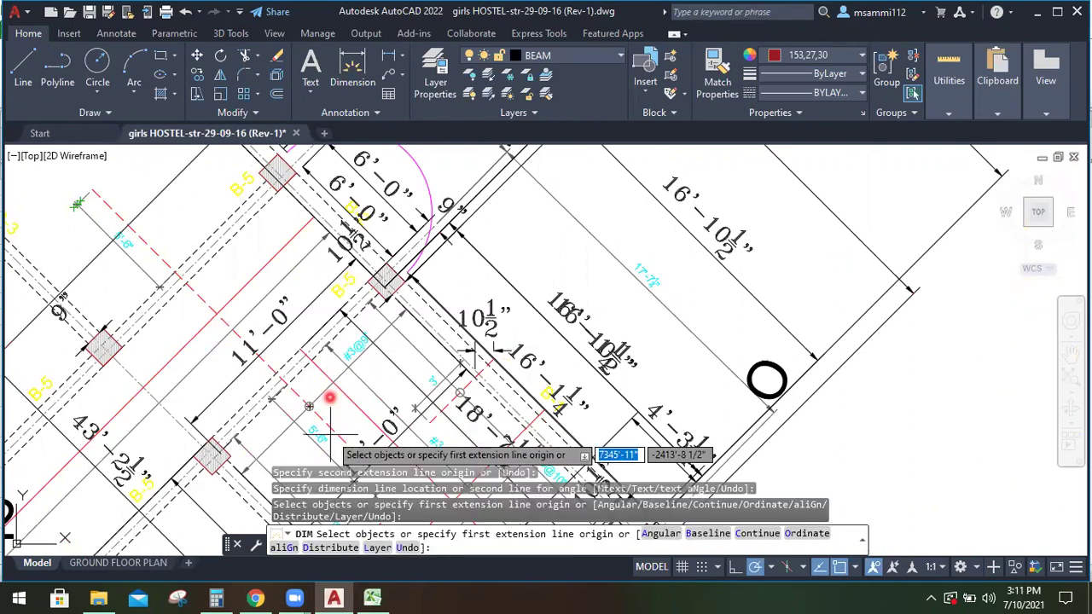
pyautogui.scroll(2, 341, 367)
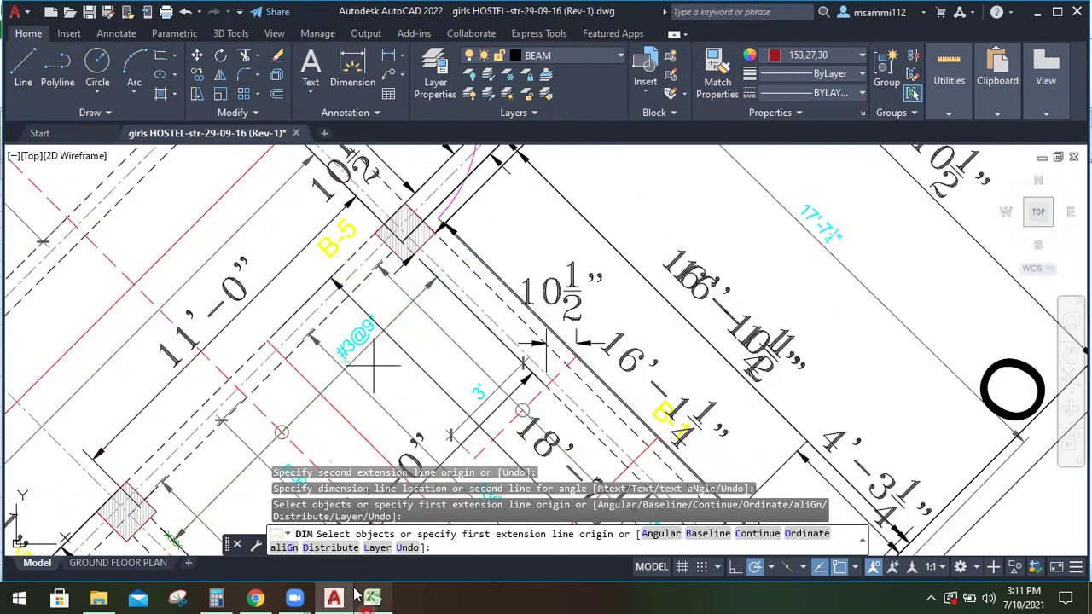
# Back in Excel, complete item 5's location with the grid letter N and start its diameter in C16 with 3/
pyautogui.hotkey('alt', 'Tab')
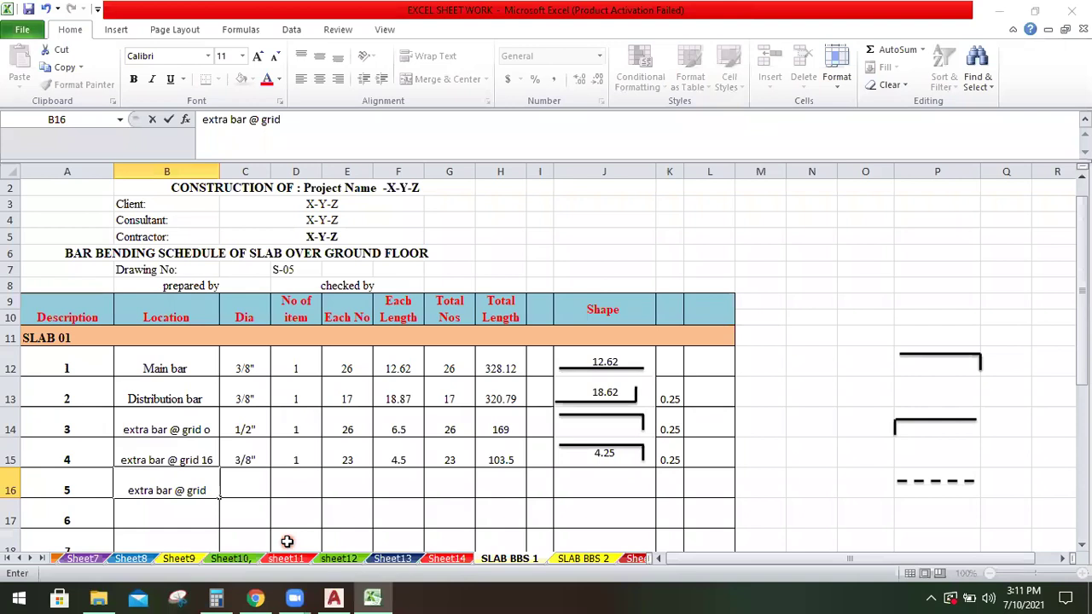
pyautogui.write('N')
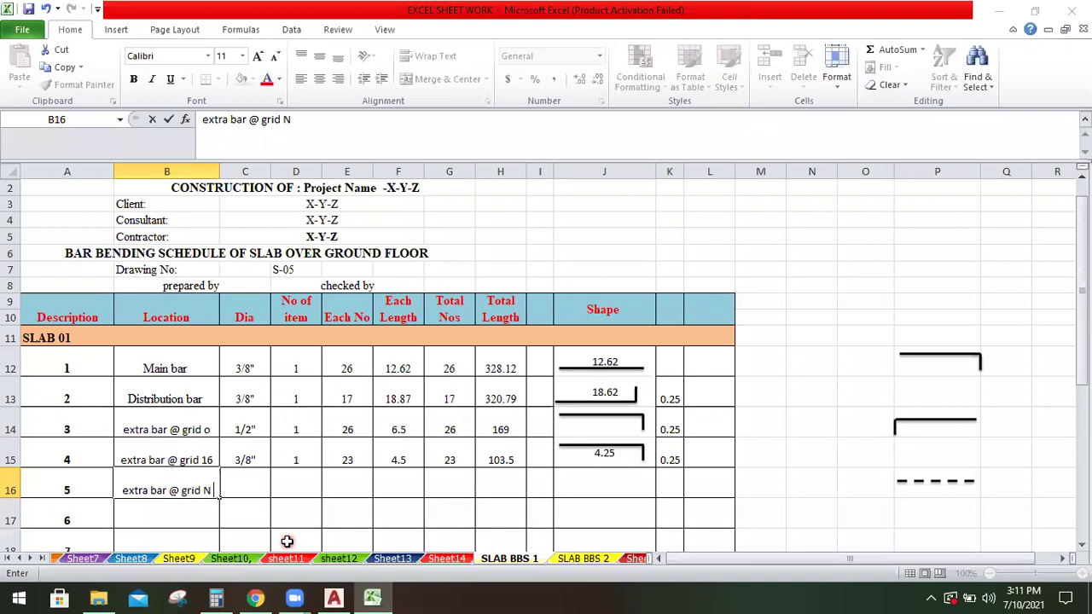
pyautogui.click(243, 479)
pyautogui.write('3/')
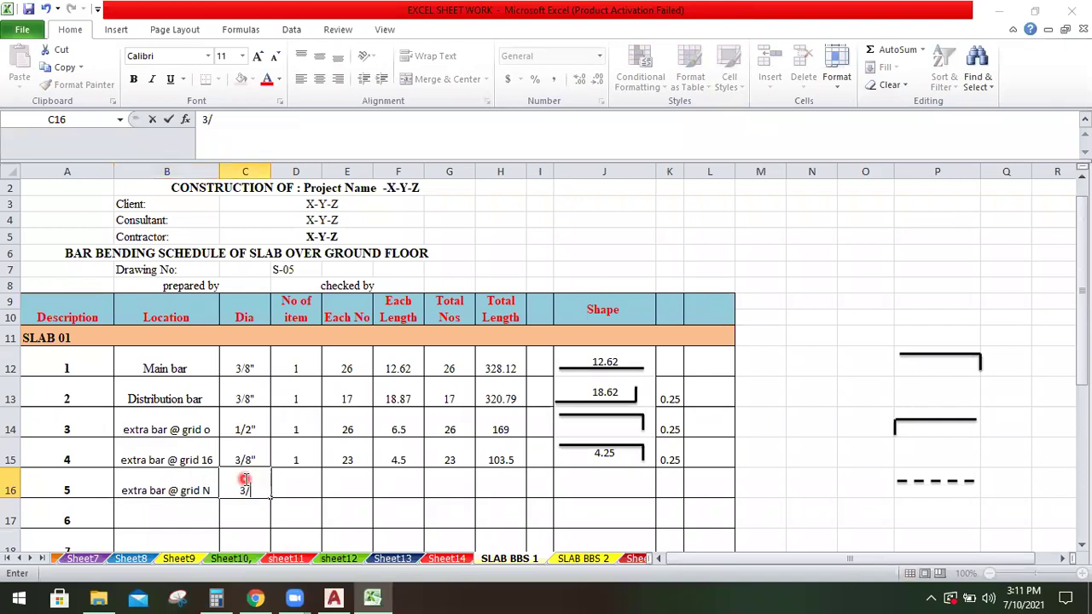
# Enter a 3/8" diameter and 1 item for the extra bar @ grid N row
pyautogui.write('8"')
pyautogui.click(302, 486)
pyautogui.write('1')
pyautogui.click(347, 487)
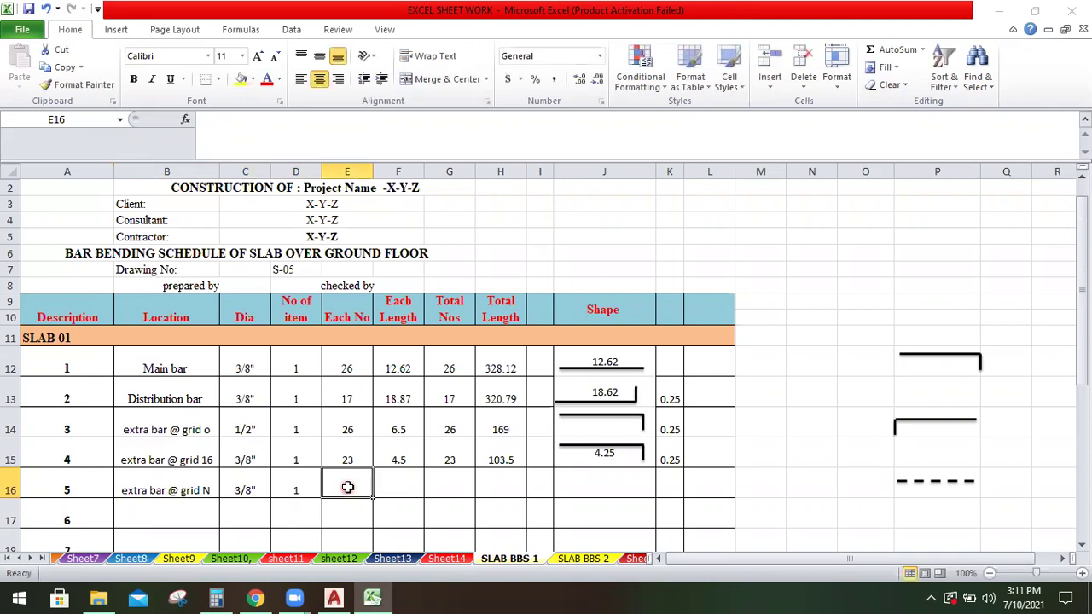
# Switch to AutoCAD, cancel the pending dimension pick, and examine the #3@9" extra bars near grid N
pyautogui.click(335, 597)
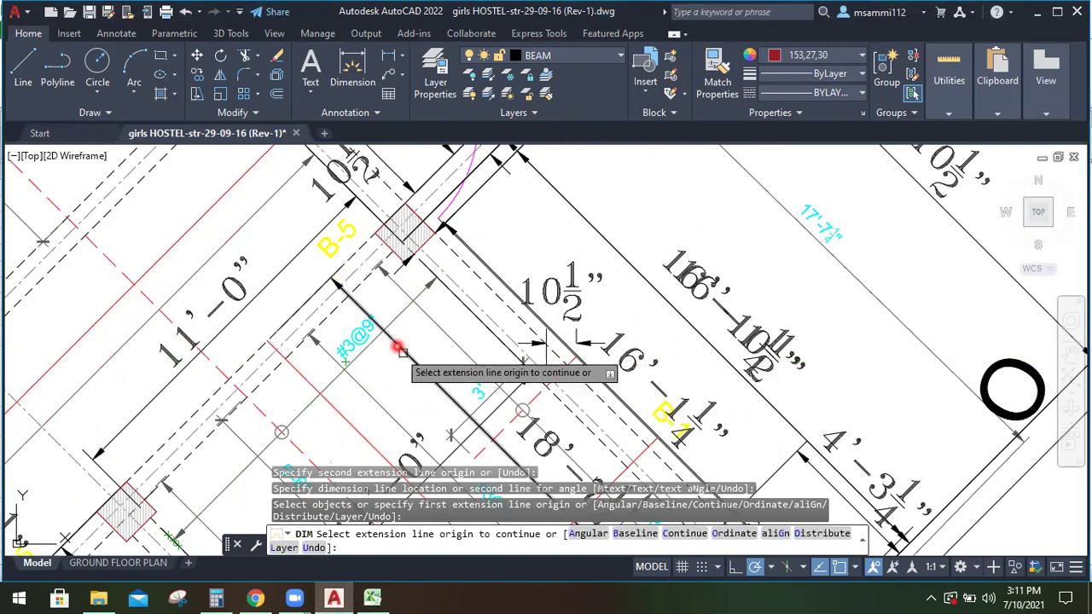
pyautogui.press('Escape')
pyautogui.scroll(-2, 383, 275)
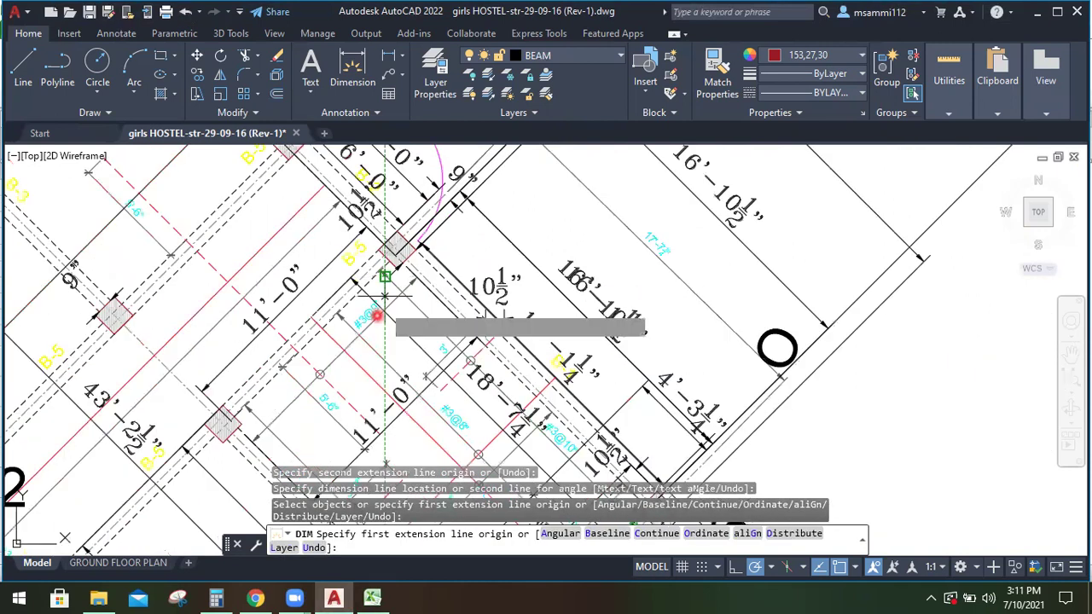
pyautogui.scroll(-3, 350, 275)
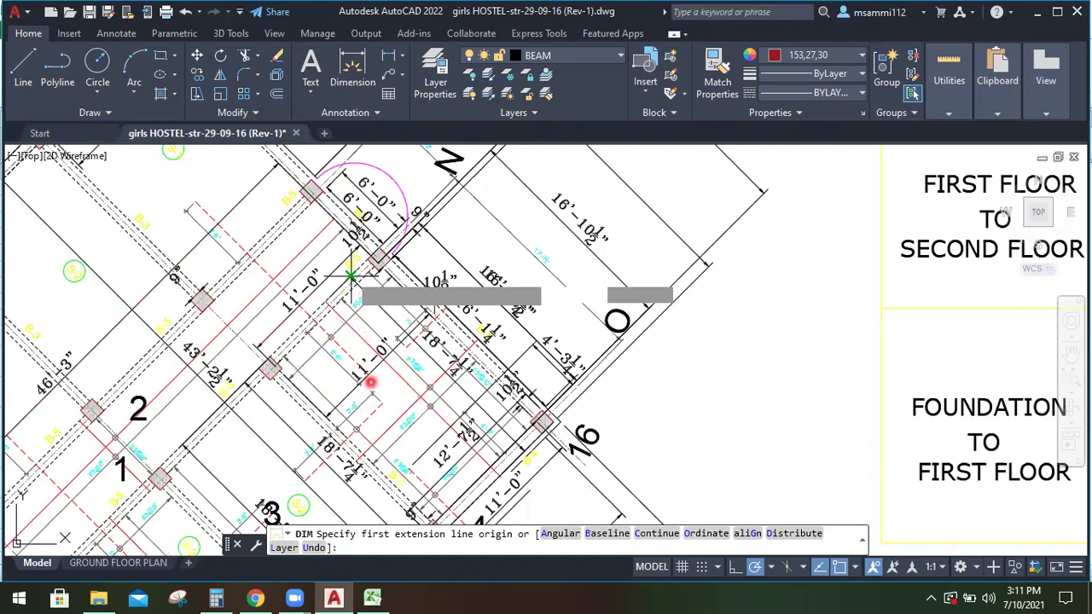
pyautogui.scroll(3, 465, 303)
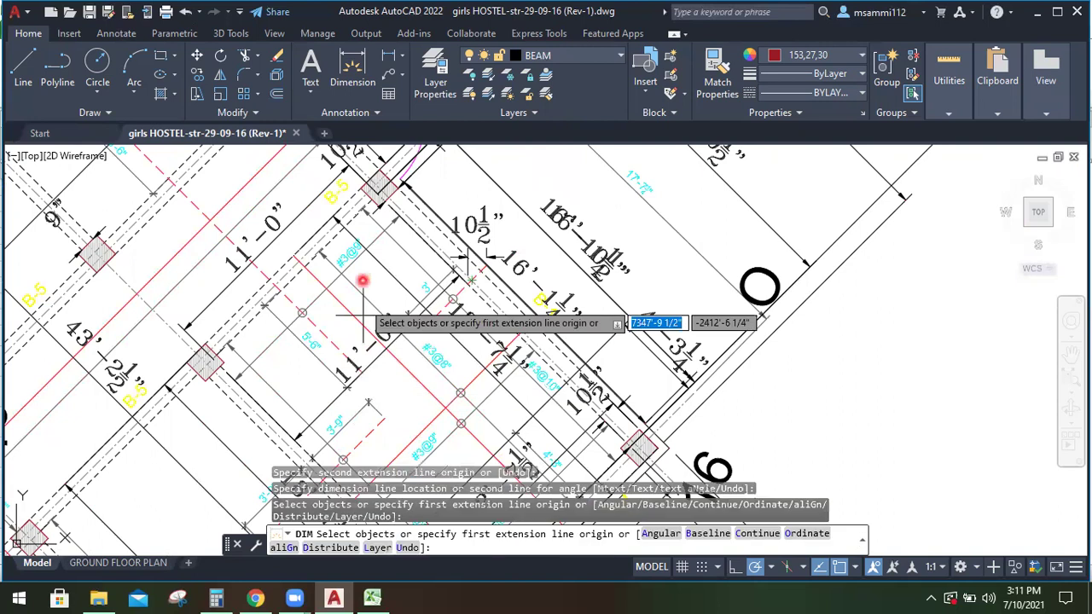
pyautogui.scroll(3, 363, 315)
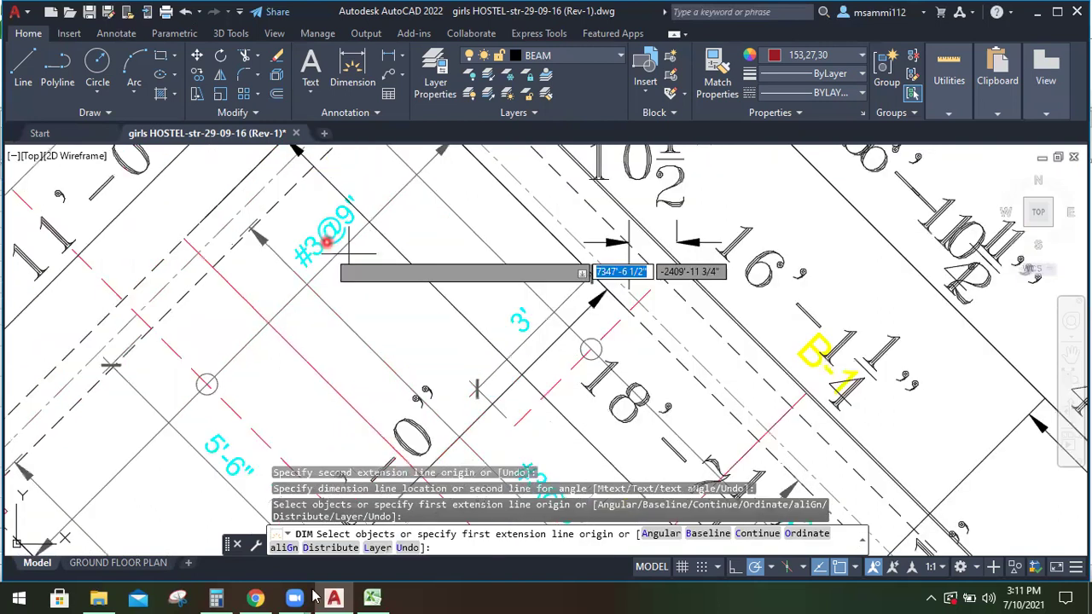
# Divide the 11' span by the 0.75' bar spacing in Calculator, and minimize it
pyautogui.click(219, 598)
pyautogui.click(170, 525)
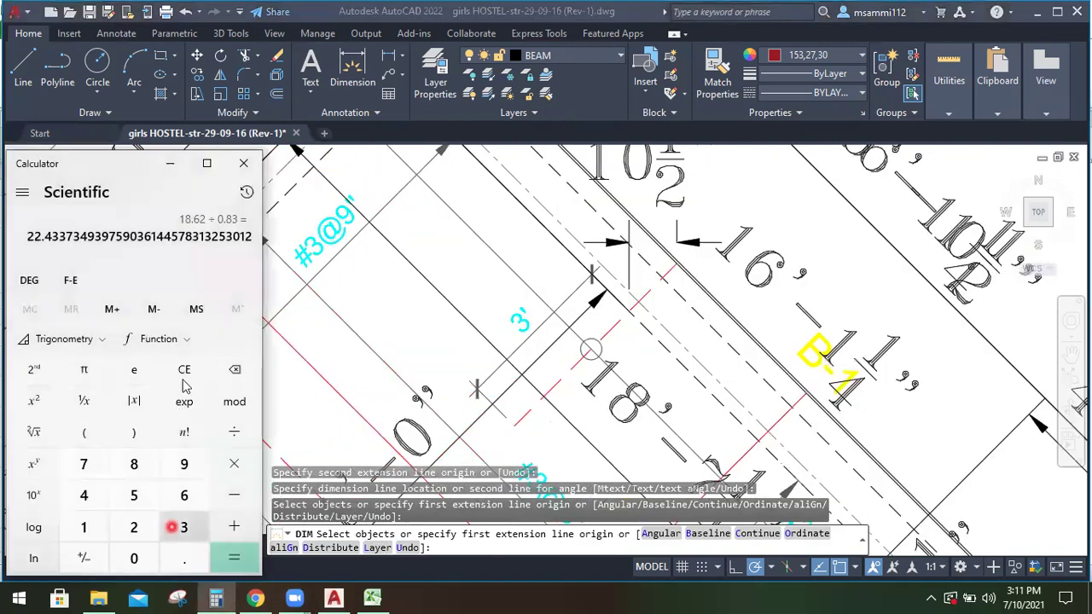
pyautogui.click(183, 372)
pyautogui.click(85, 552)
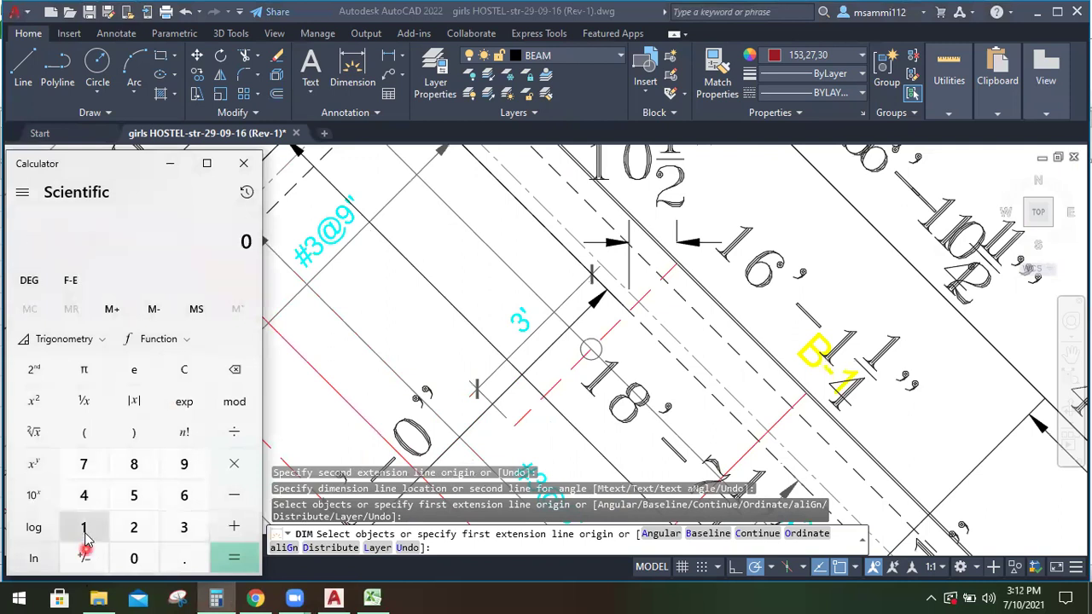
pyautogui.doubleClick(86, 529)
pyautogui.click(185, 441)
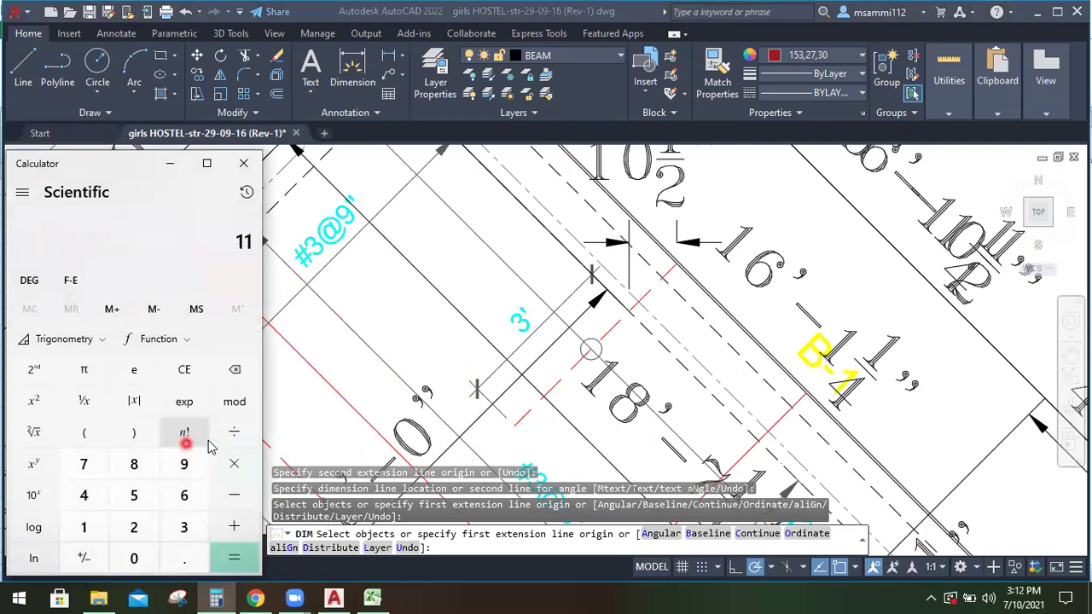
pyautogui.click(231, 433)
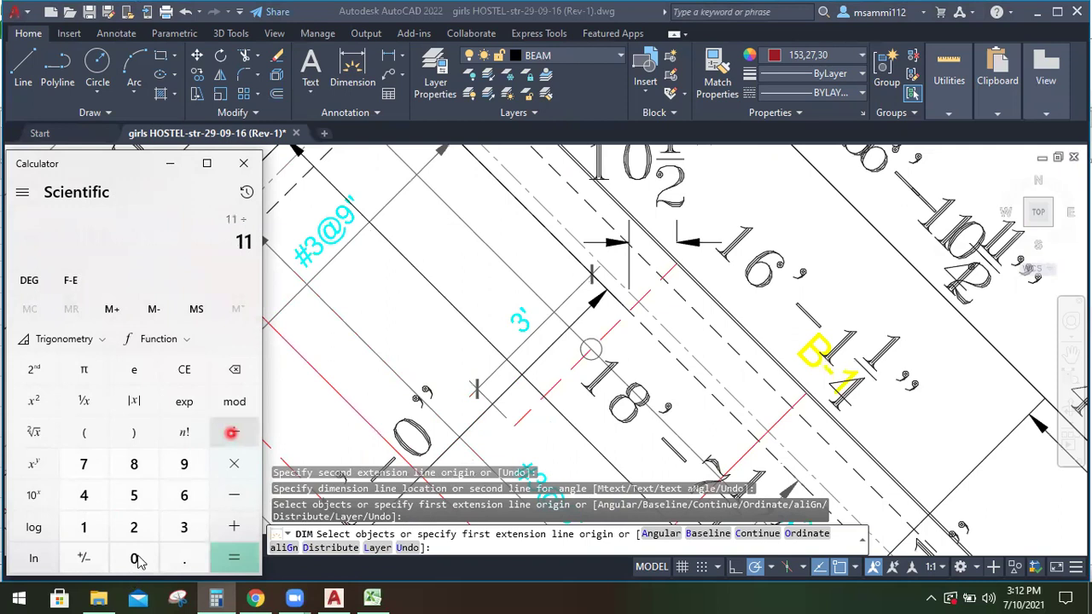
pyautogui.click(169, 558)
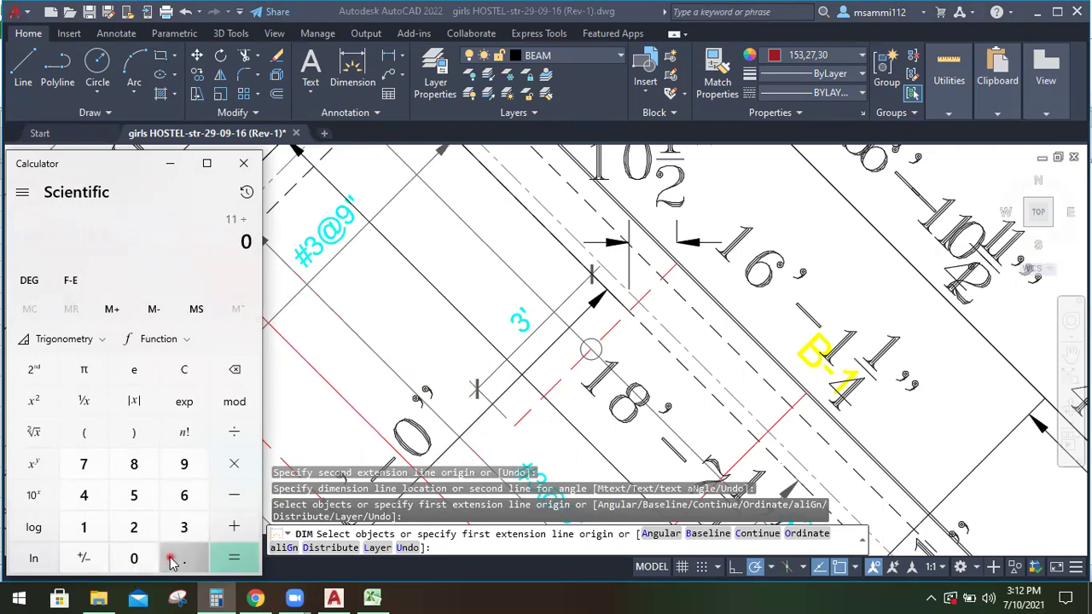
pyautogui.click(92, 472)
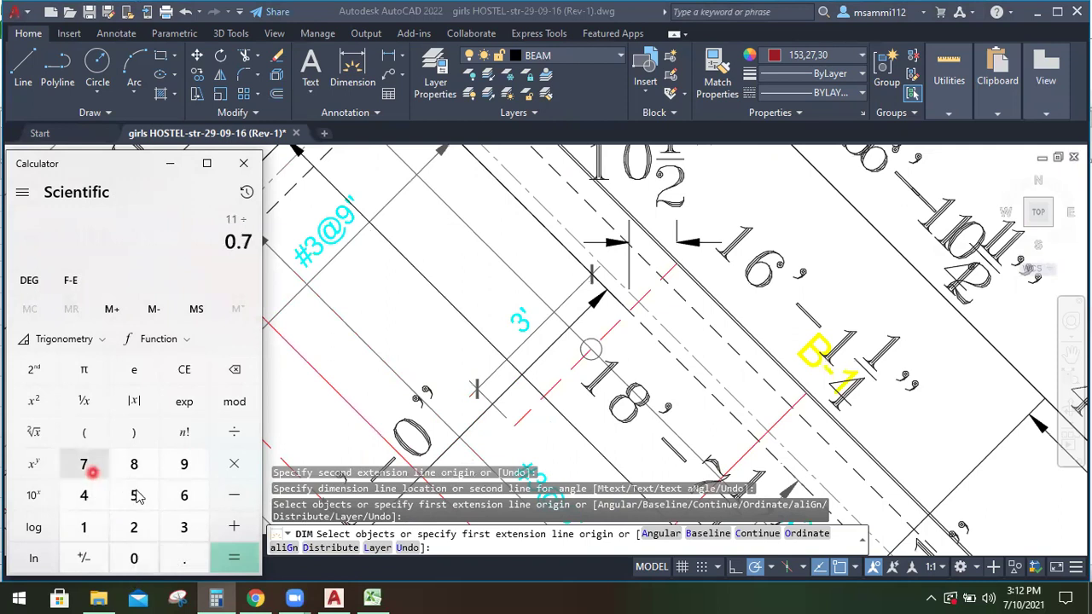
pyautogui.click(135, 492)
pyautogui.click(239, 558)
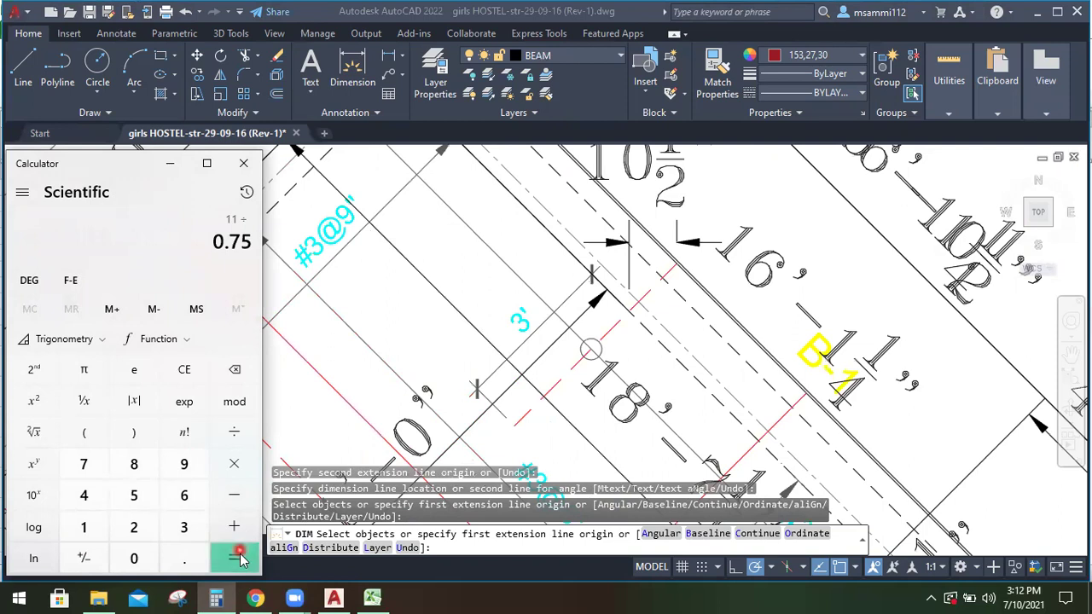
pyautogui.click(90, 365)
pyautogui.click(259, 321)
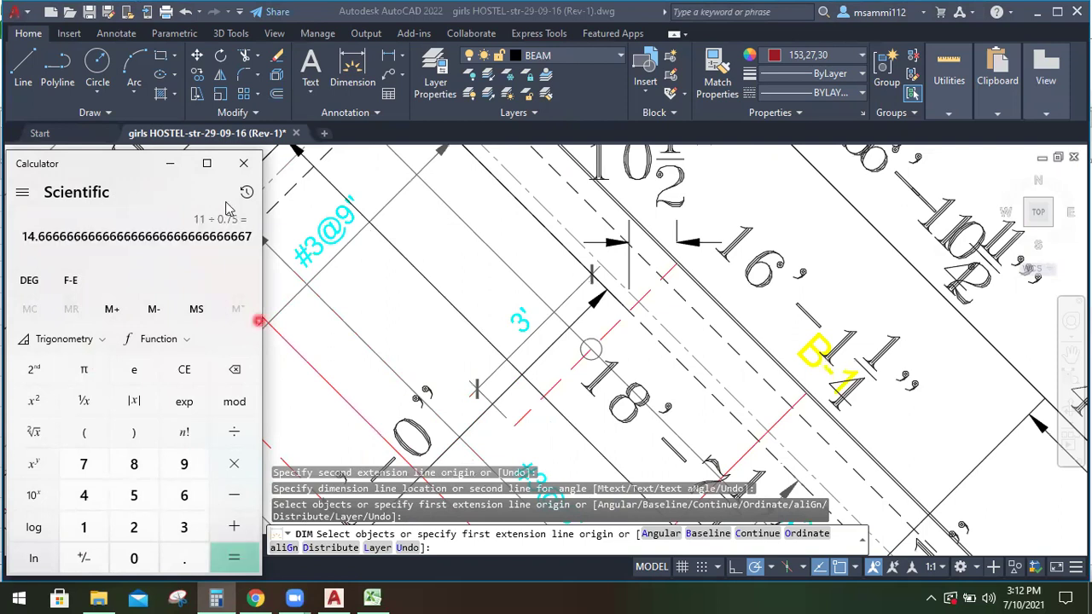
pyautogui.click(182, 175)
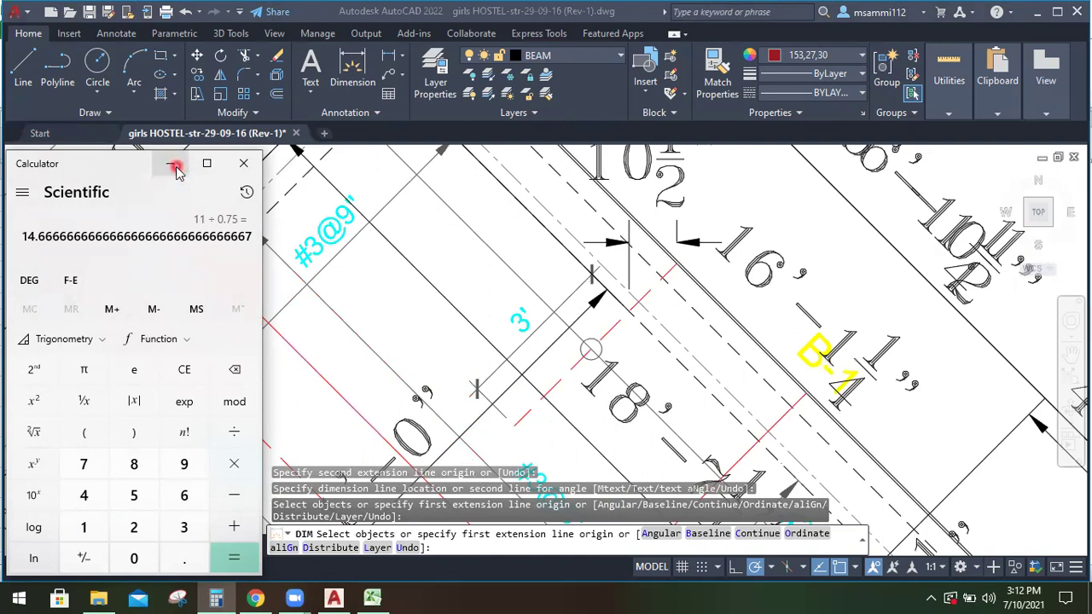
pyautogui.click(175, 166)
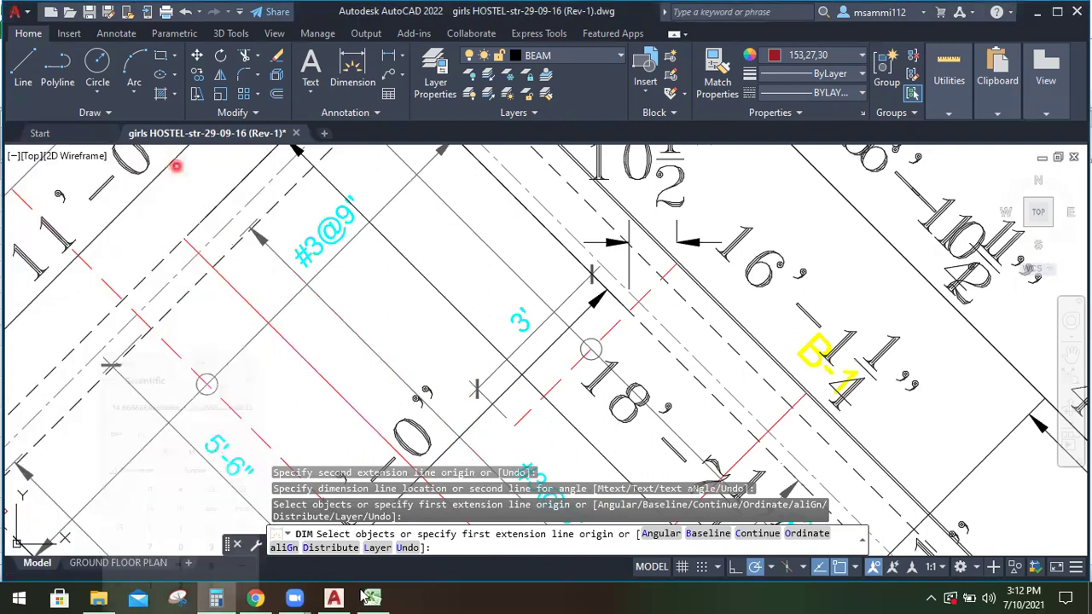
# Switch to Excel and enter 15 as the Each No value for the extra bar @ grid N
pyautogui.click(362, 599)
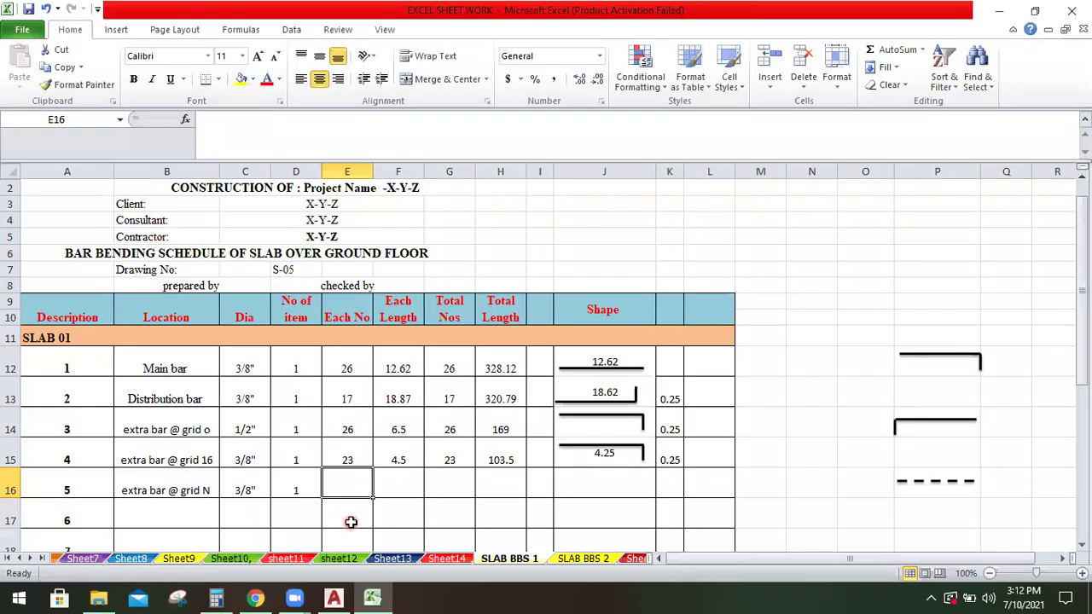
pyautogui.write('15')
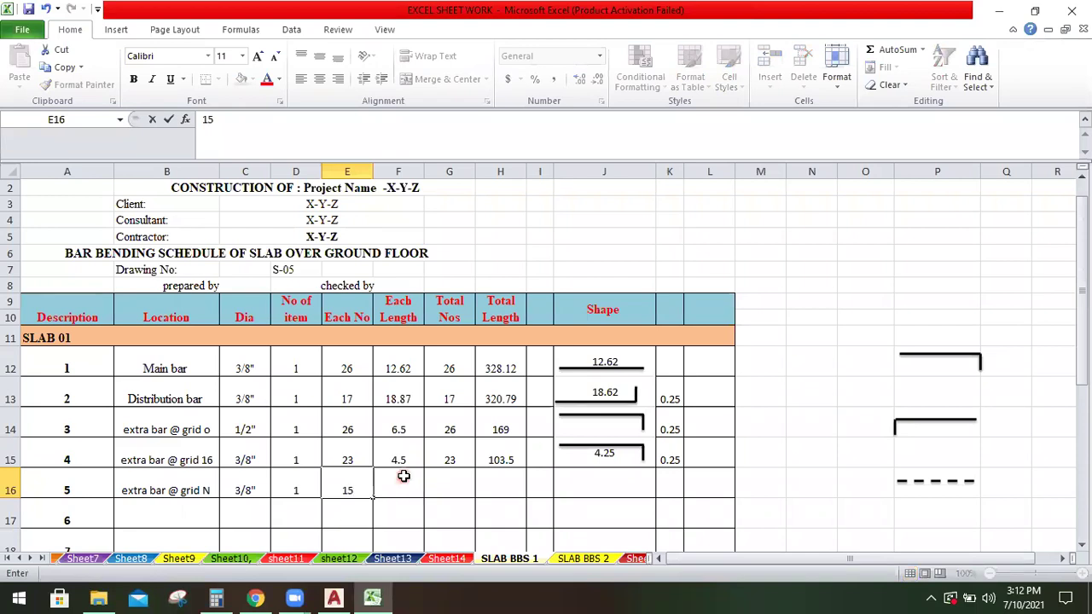
pyautogui.click(403, 476)
# Switch to AutoCAD and dimension the dashed red extra bar's run between the two parallel beams, placing the dimension beside the bar
pyautogui.moveTo(377, 597)
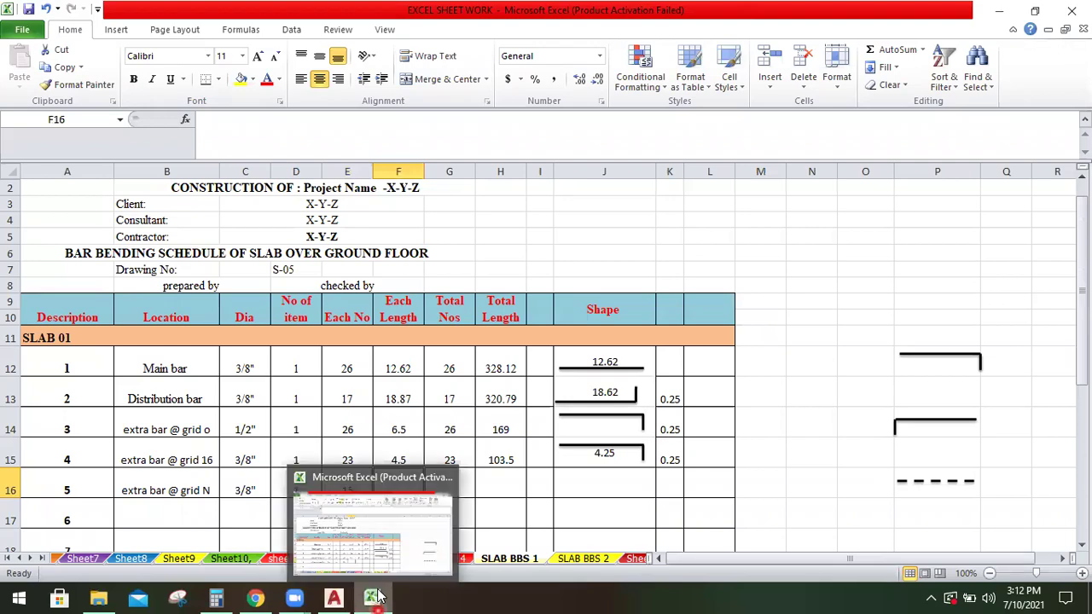
pyautogui.click(333, 597)
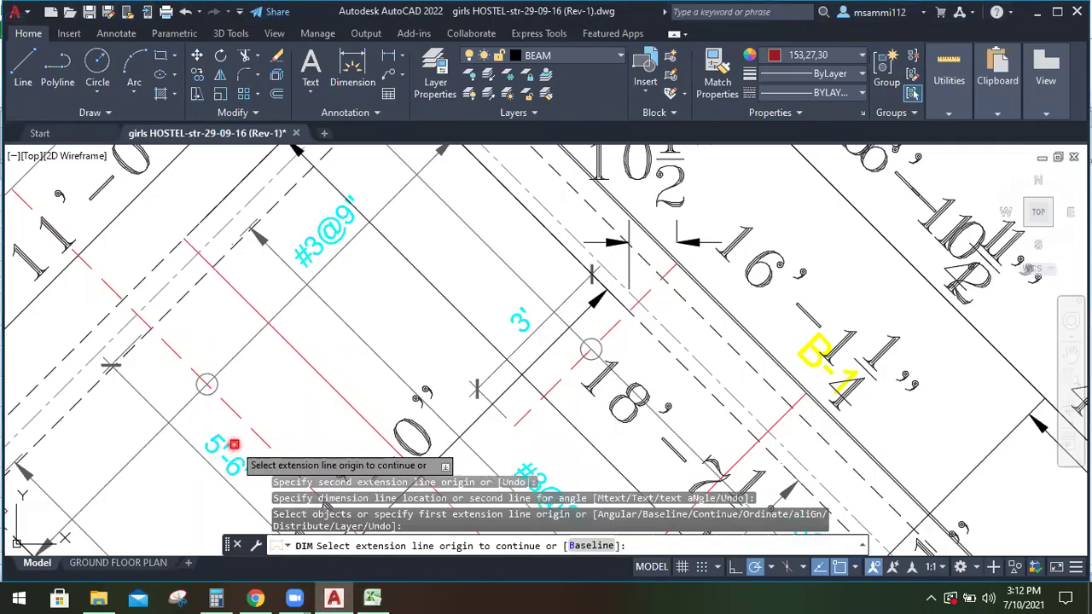
pyautogui.scroll(-2, 336, 403)
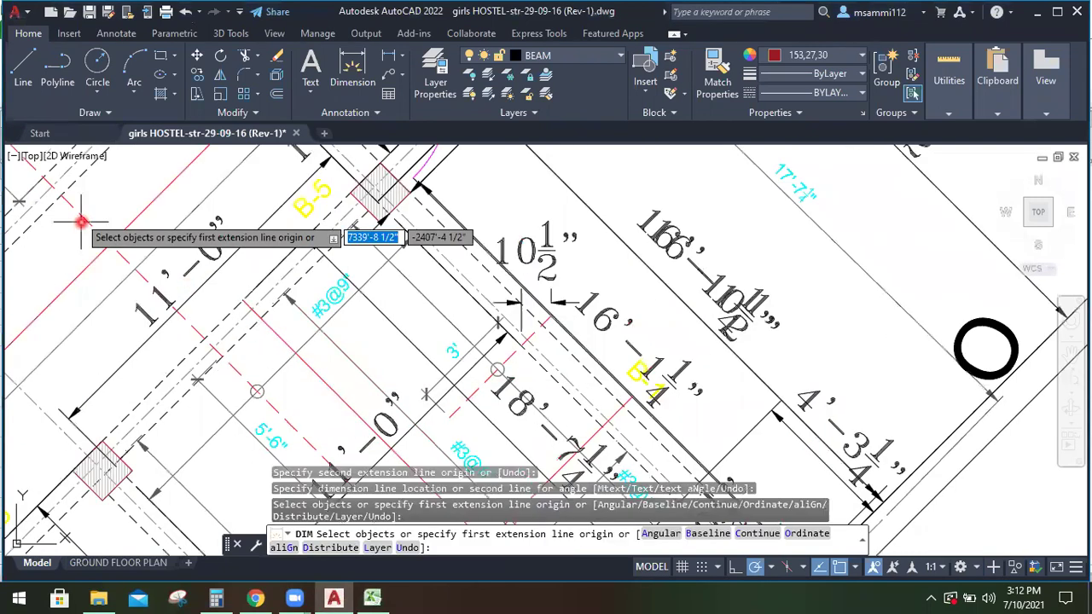
pyautogui.scroll(-3, 79, 220)
pyautogui.scroll(2, 58, 214)
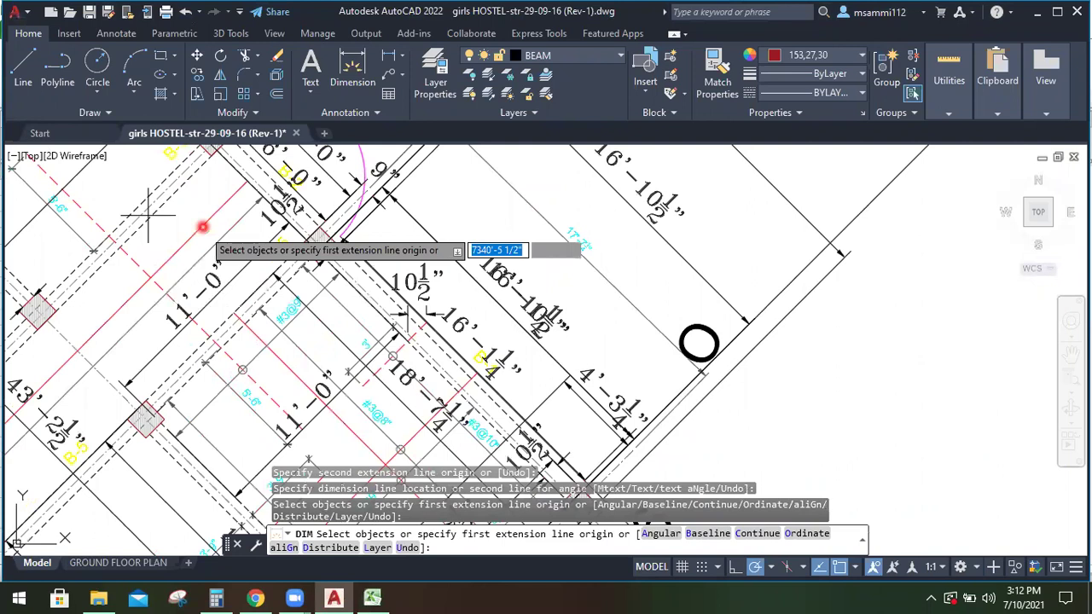
pyautogui.click(341, 85)
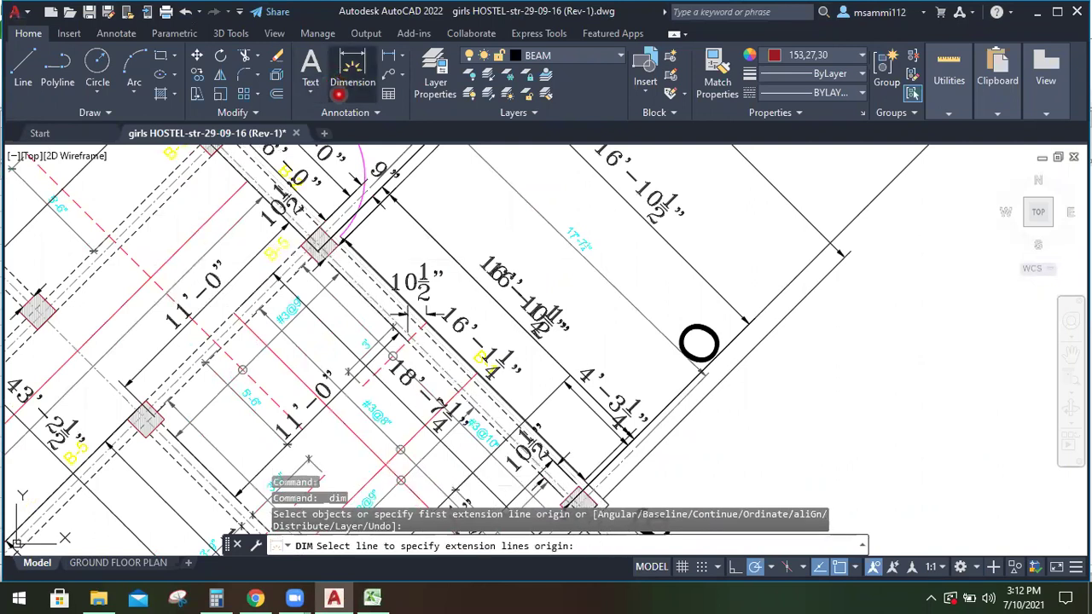
pyautogui.scroll(2, 100, 235)
pyautogui.scroll(3, 157, 264)
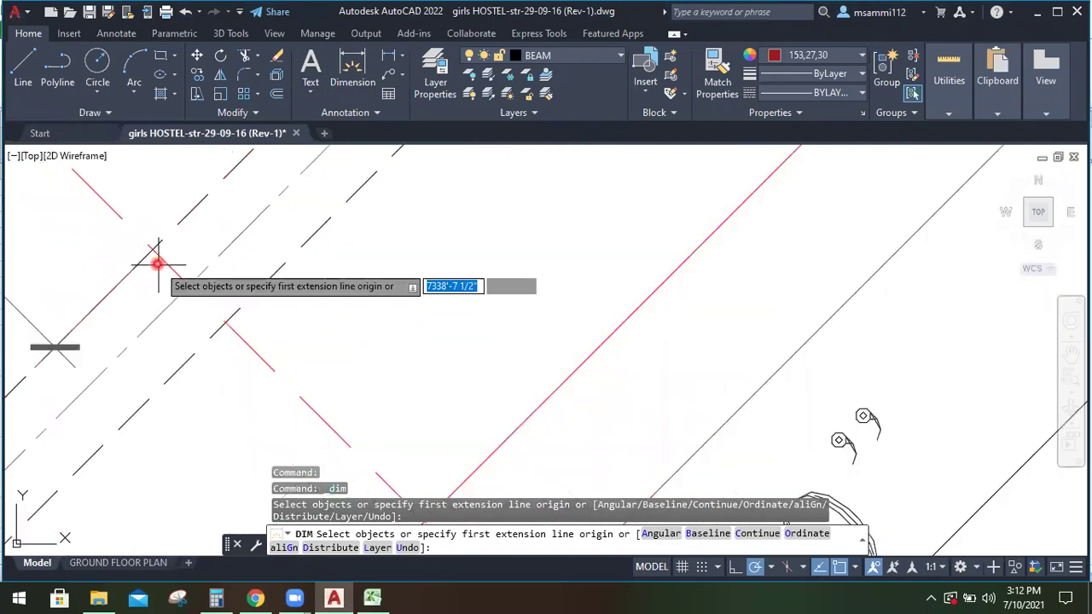
pyautogui.click(152, 249)
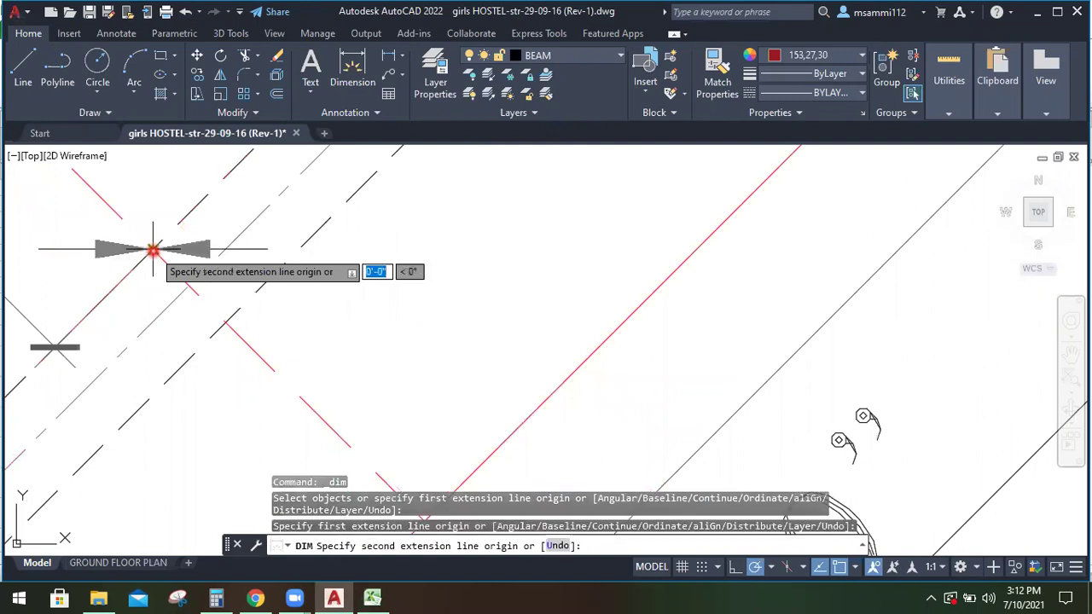
pyautogui.scroll(-6, 152, 250)
pyautogui.scroll(3, 234, 299)
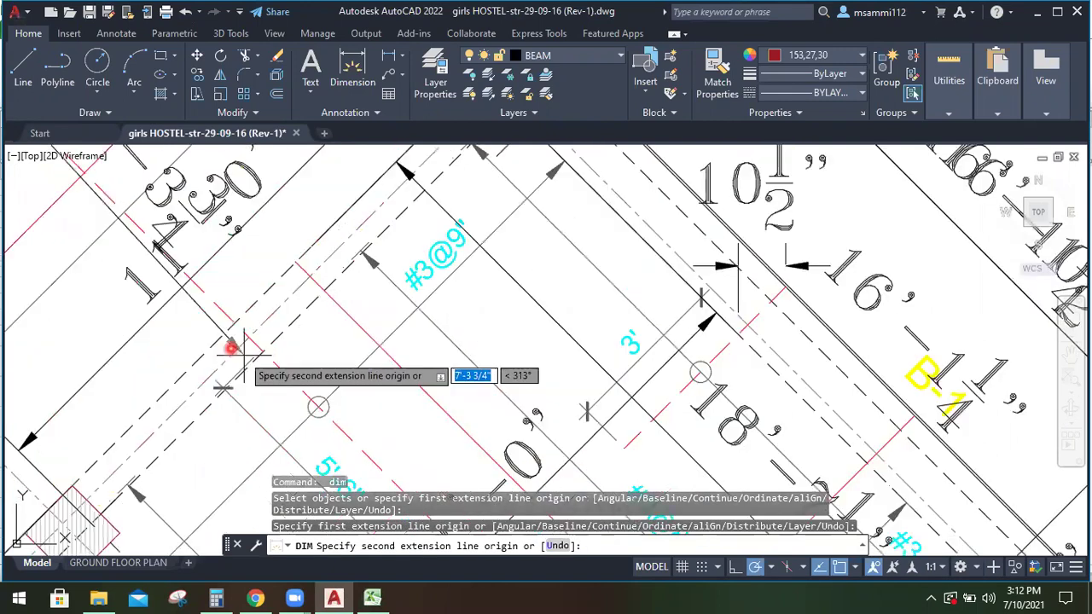
pyautogui.scroll(3, 230, 348)
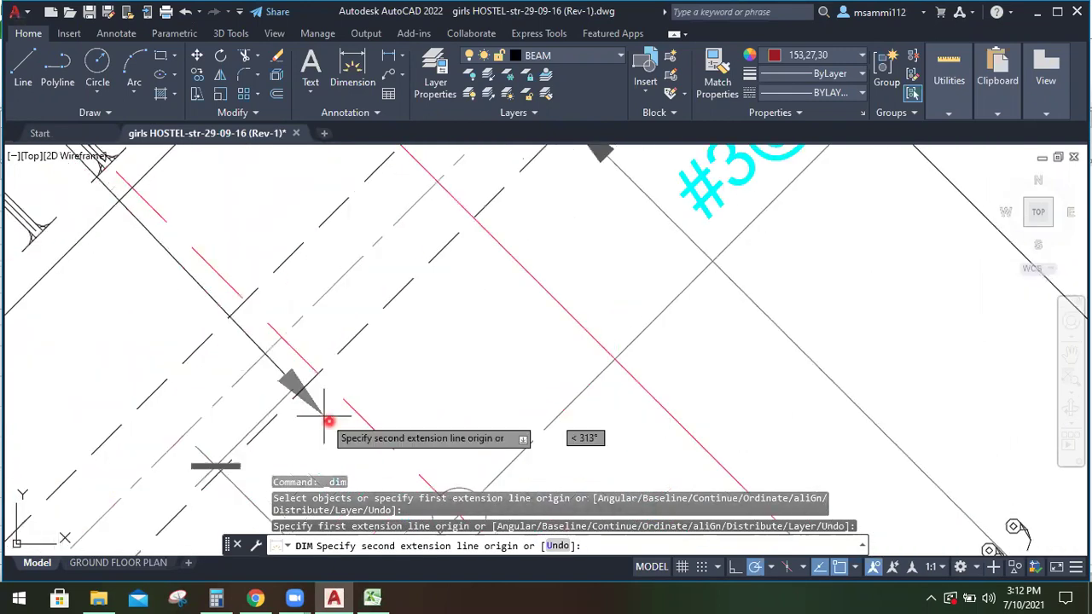
pyautogui.click(318, 377)
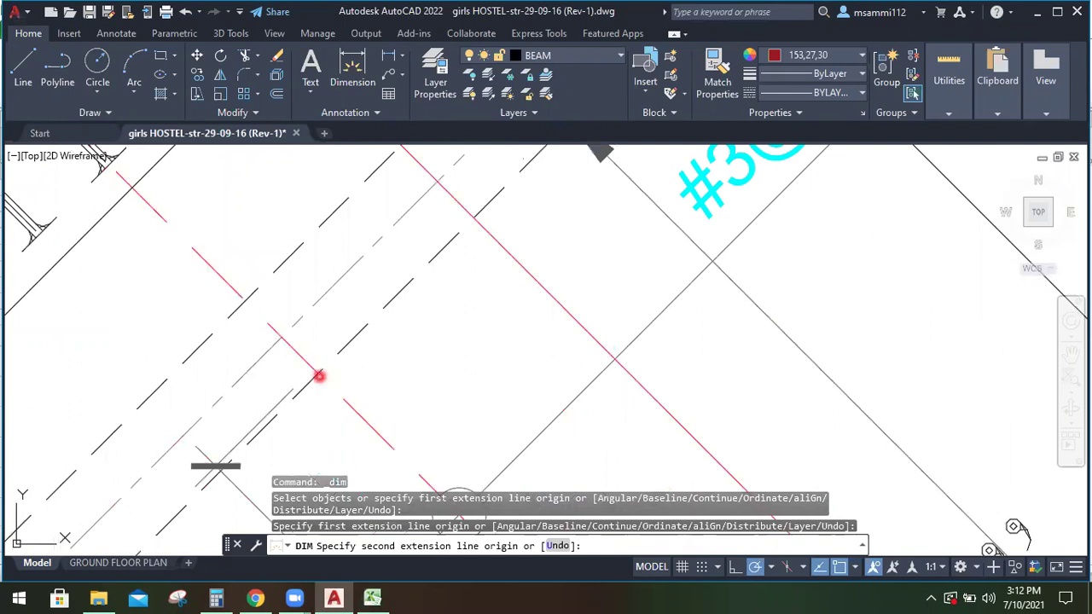
pyautogui.scroll(-4, 319, 376)
pyautogui.click(282, 390)
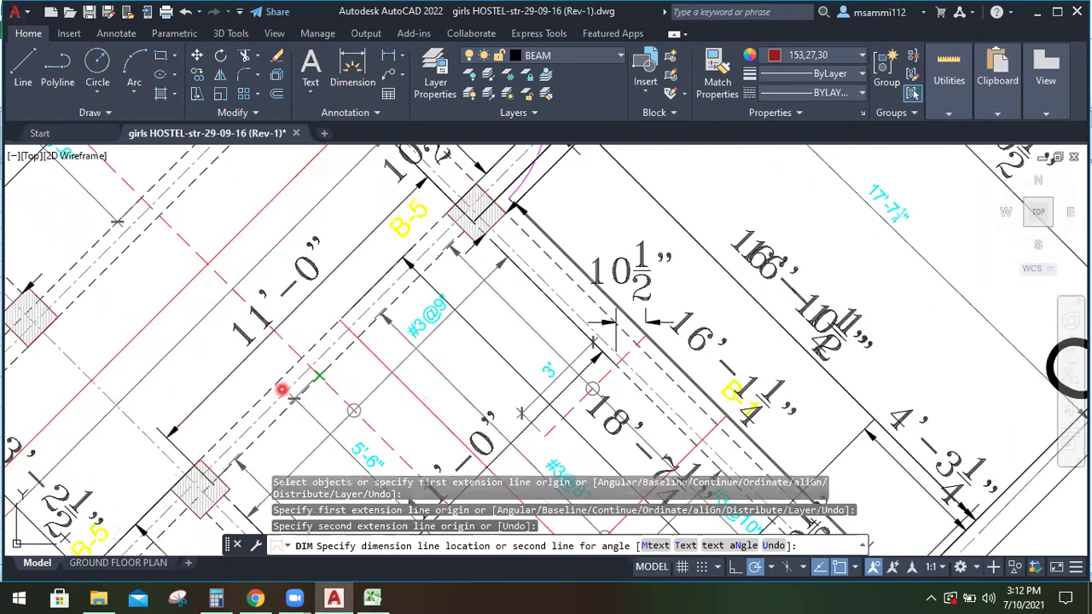
pyautogui.click(229, 396)
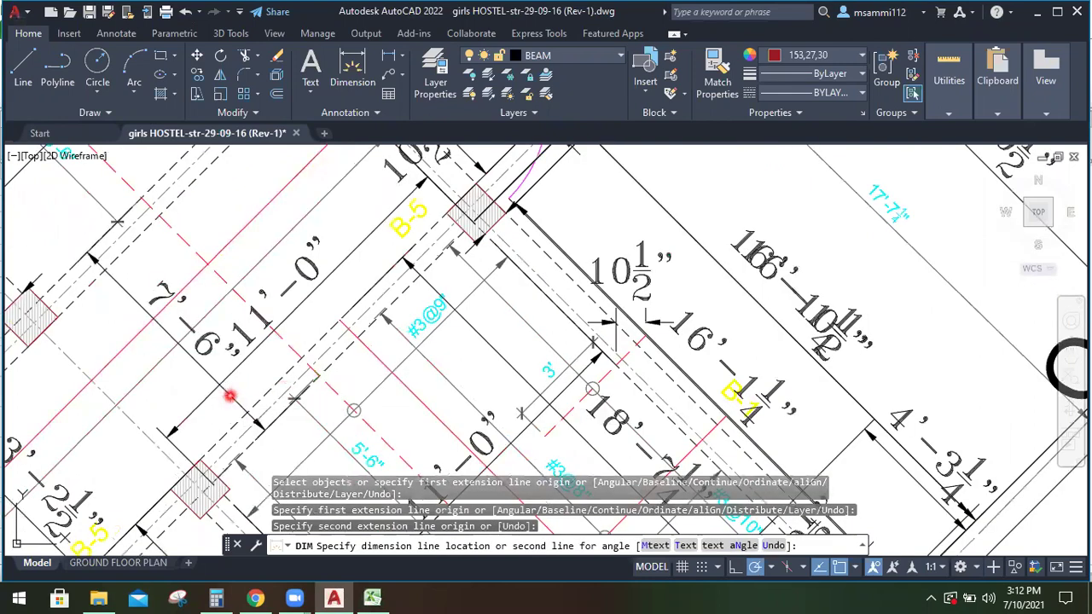
# Switch to Calculator, clear the previous result, and multiply the 7.50' bar run by 2
pyautogui.click(214, 596)
pyautogui.click(216, 599)
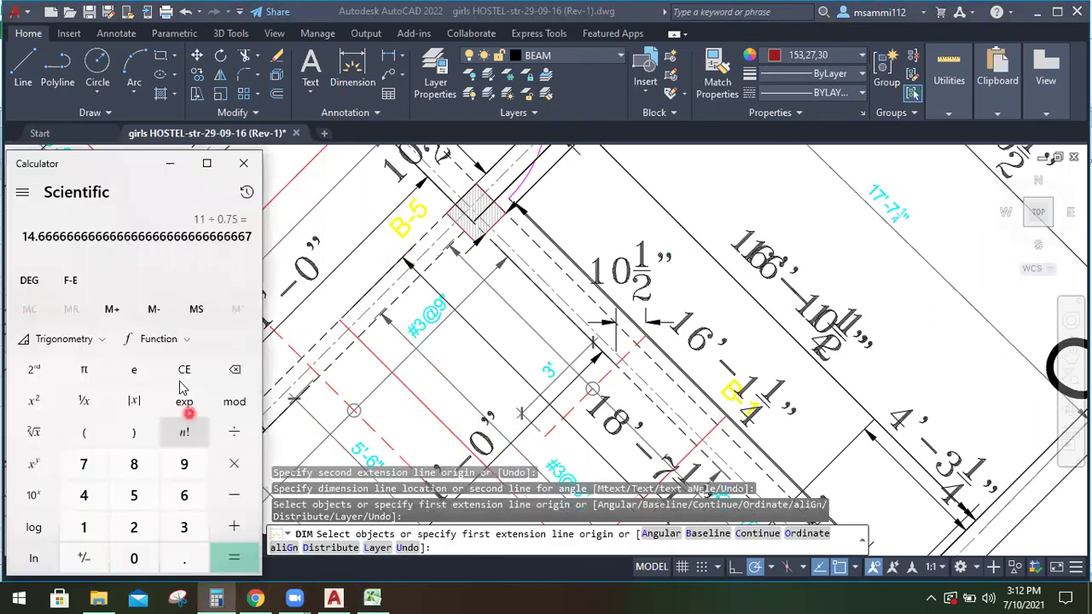
pyautogui.click(181, 372)
pyautogui.click(103, 461)
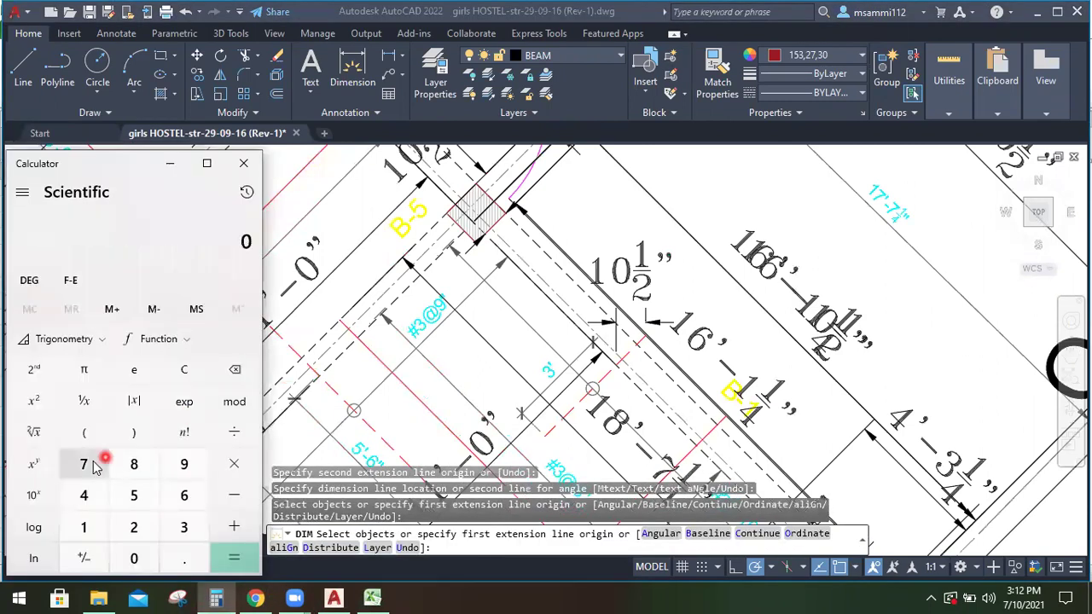
pyautogui.click(180, 551)
pyautogui.click(144, 517)
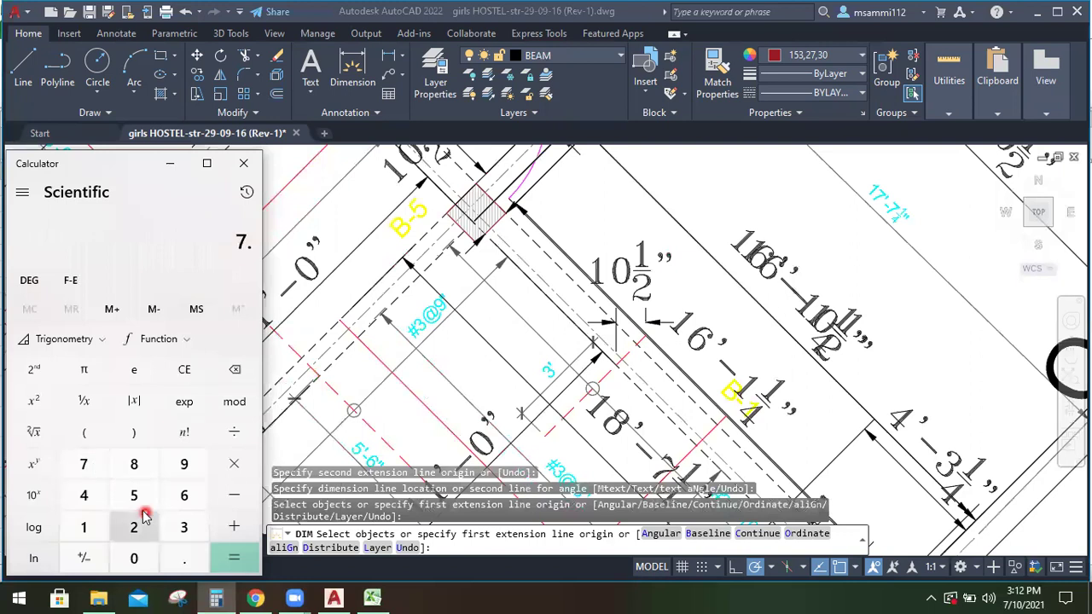
pyautogui.click(139, 506)
pyautogui.click(140, 561)
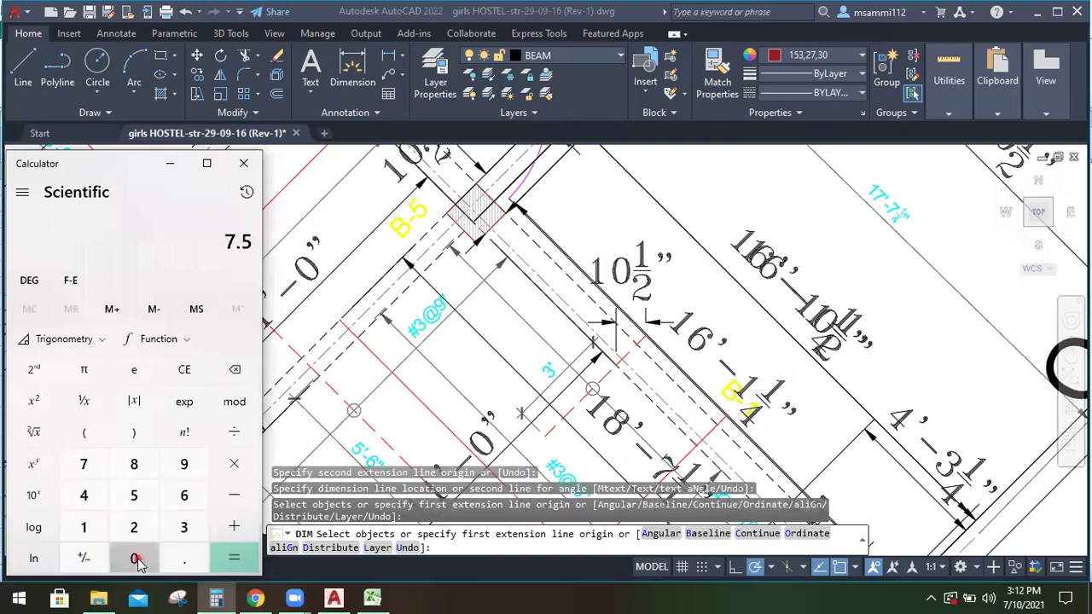
pyautogui.click(234, 473)
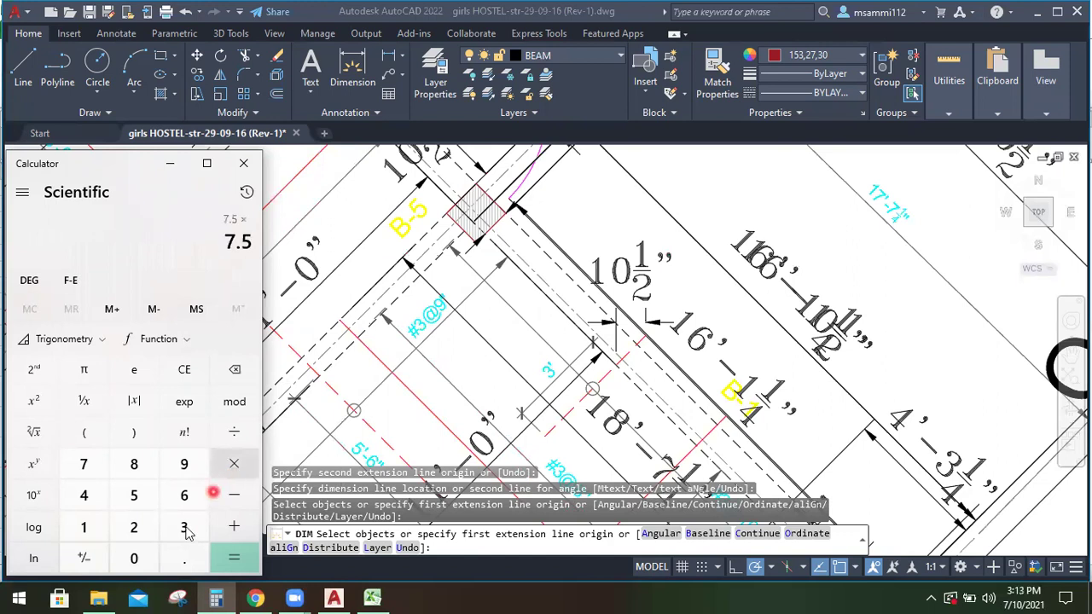
pyautogui.click(143, 531)
pyautogui.click(228, 554)
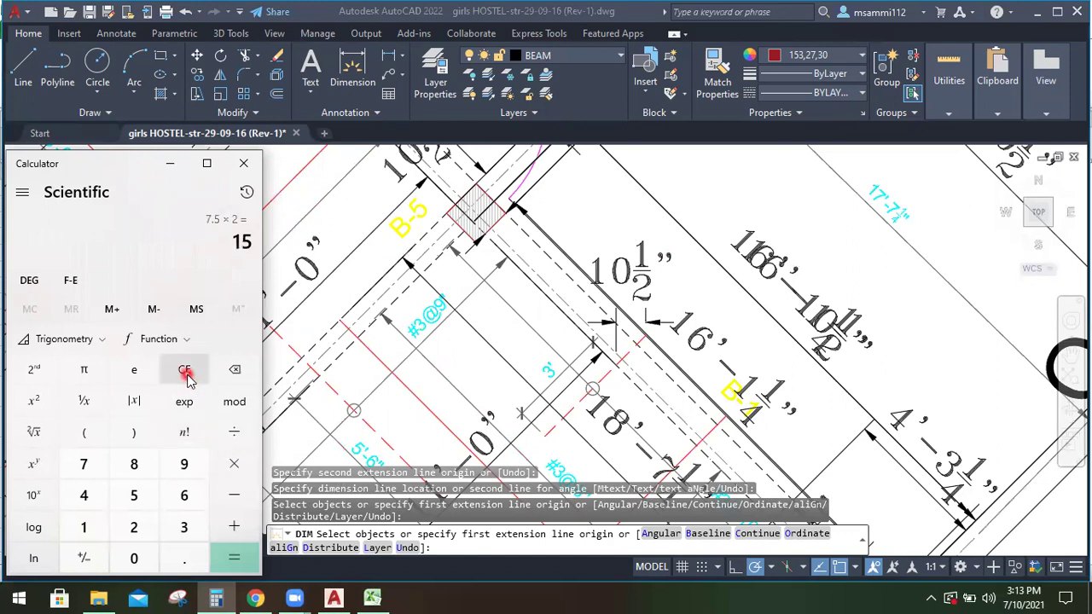
# Check the extra bar's 5'-6" extension in AutoCAD, and multiply 5.50 by 2 in Calculator
pyautogui.click(461, 209)
pyautogui.click(234, 522)
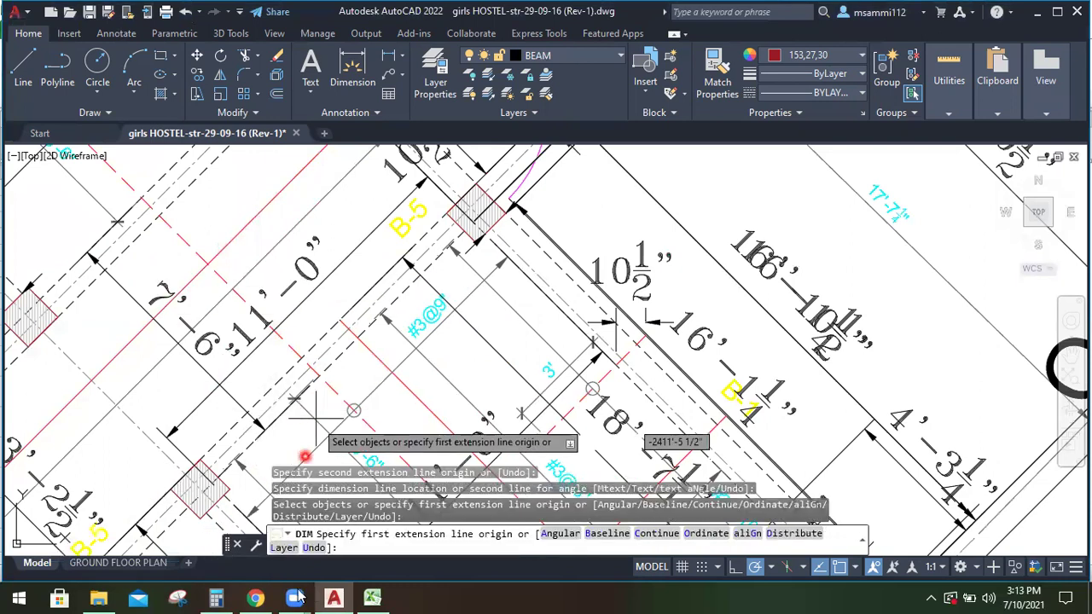
pyautogui.click(216, 597)
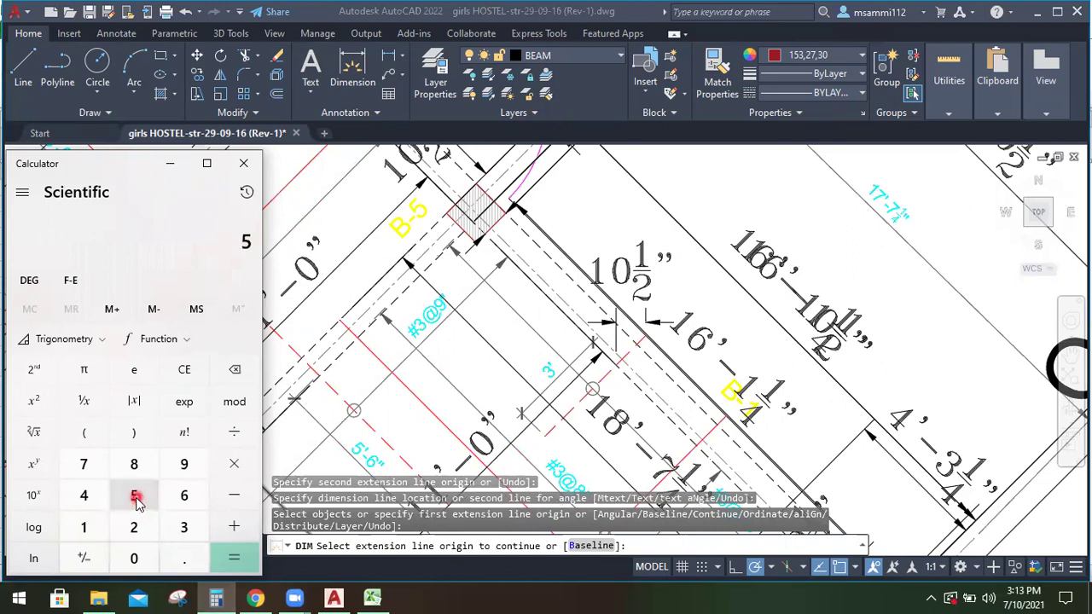
pyautogui.click(181, 556)
pyautogui.click(136, 498)
pyautogui.click(137, 553)
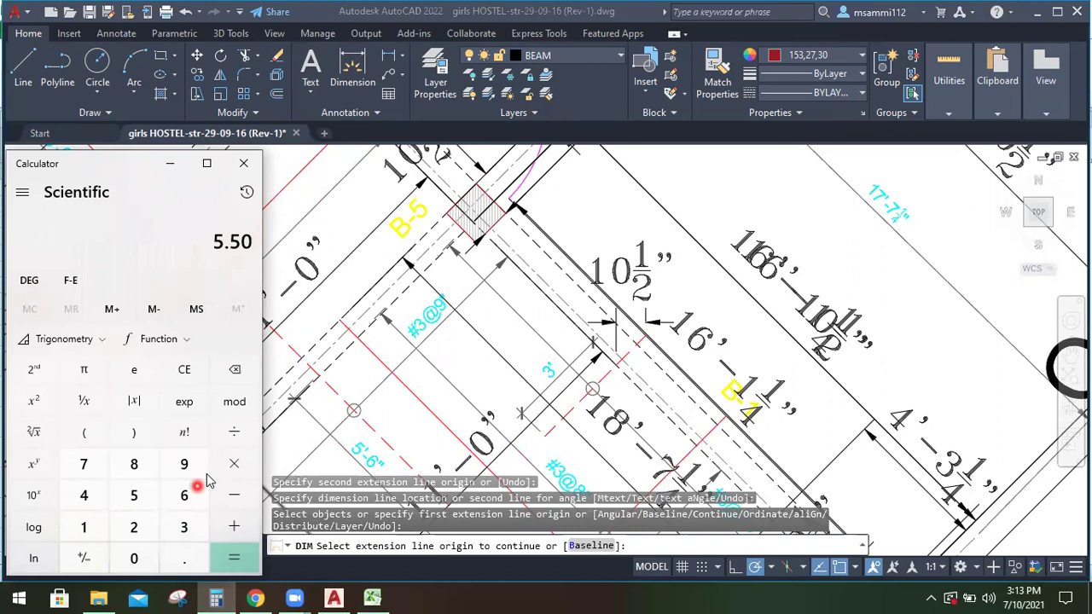
pyautogui.click(228, 475)
pyautogui.click(139, 524)
pyautogui.click(214, 555)
pyautogui.click(230, 560)
# Add the 7.50' run between the beams to the doubled extension length in Calculator
pyautogui.click(241, 526)
pyautogui.click(310, 432)
pyautogui.press('Return')
pyautogui.click(218, 597)
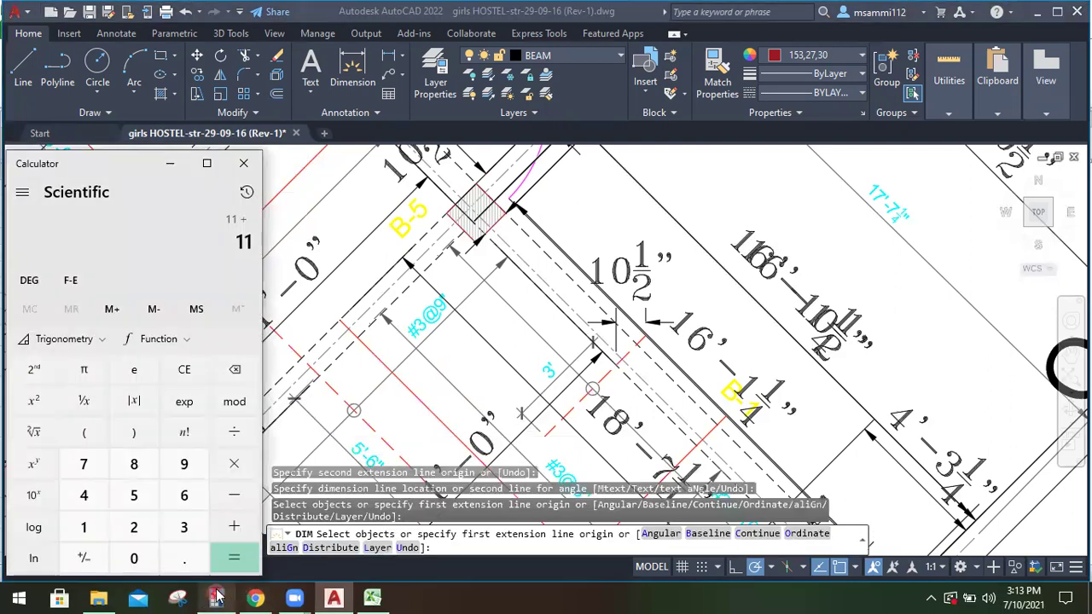
pyautogui.click(94, 465)
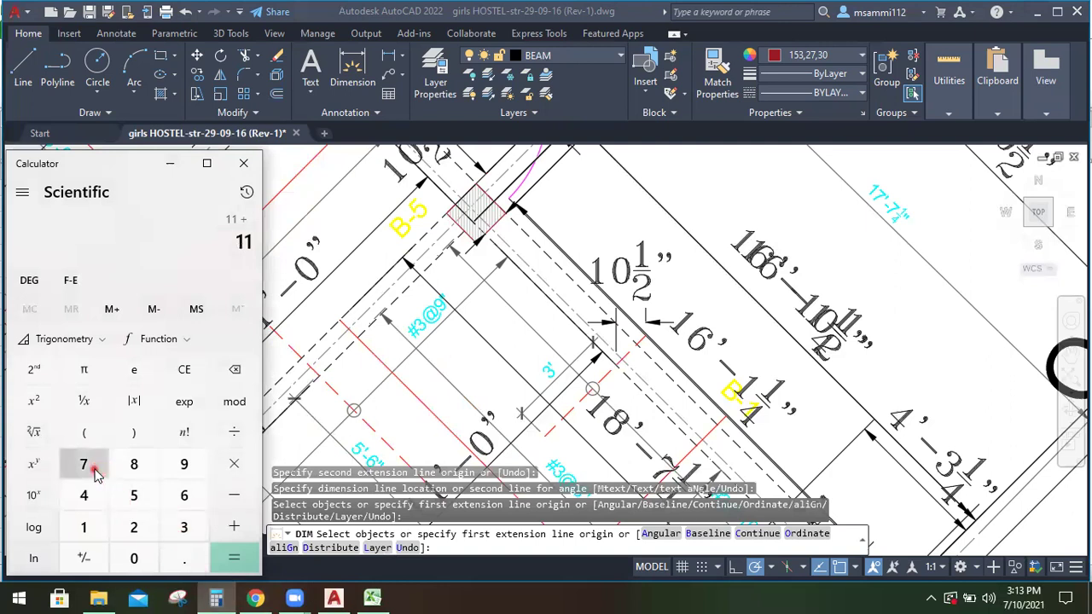
pyautogui.click(146, 506)
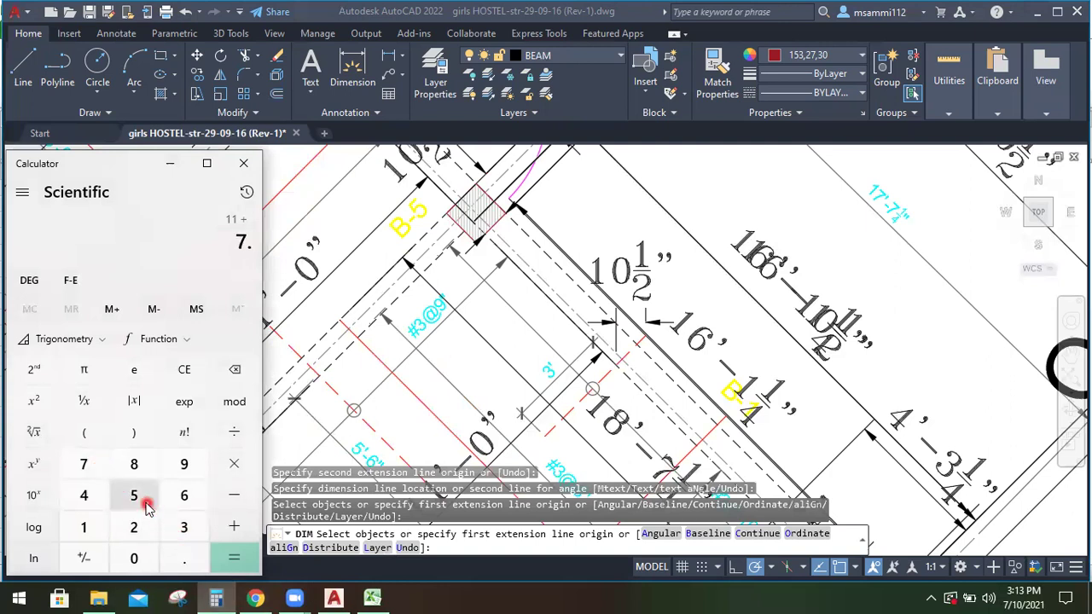
pyautogui.click(140, 561)
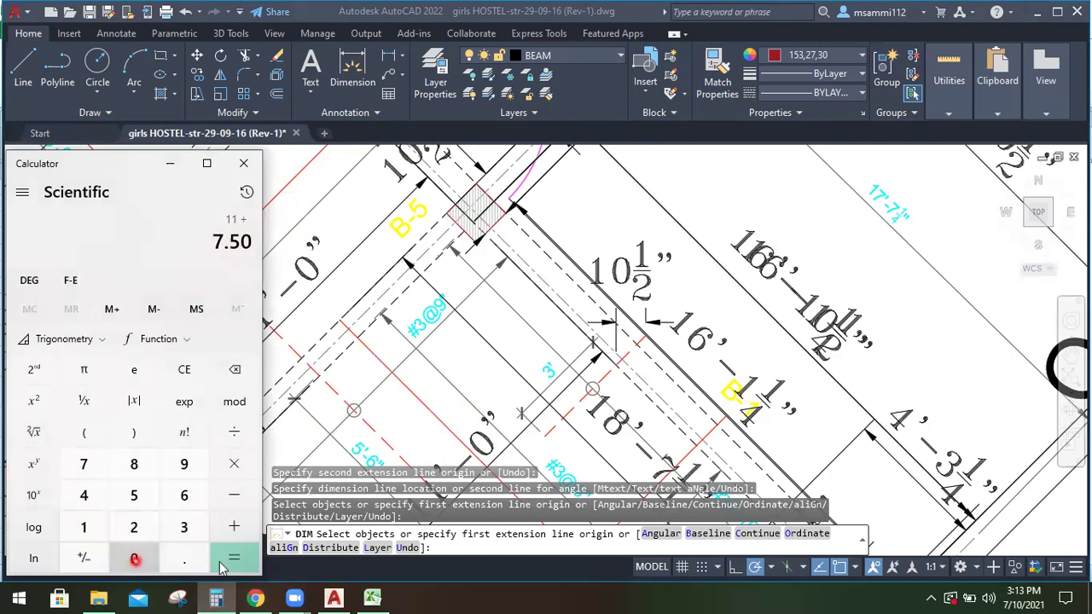
pyautogui.click(226, 561)
# Recheck the bar in the AutoCAD drawing, and enter 18.50 in Excel as the Each Length of the extra bar @ grid N
pyautogui.click(396, 376)
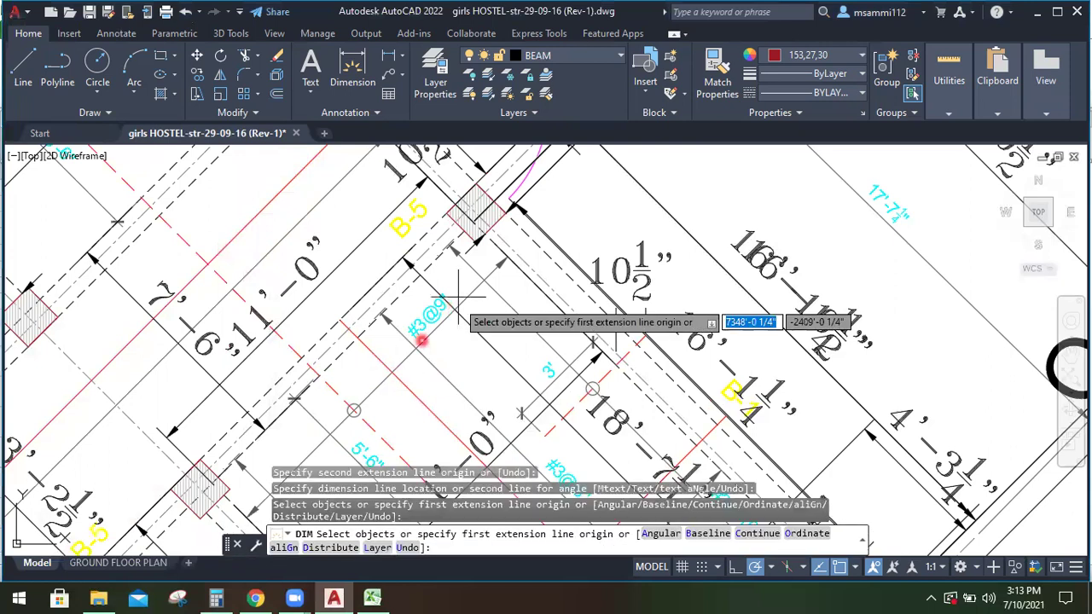
pyautogui.scroll(-2, 253, 313)
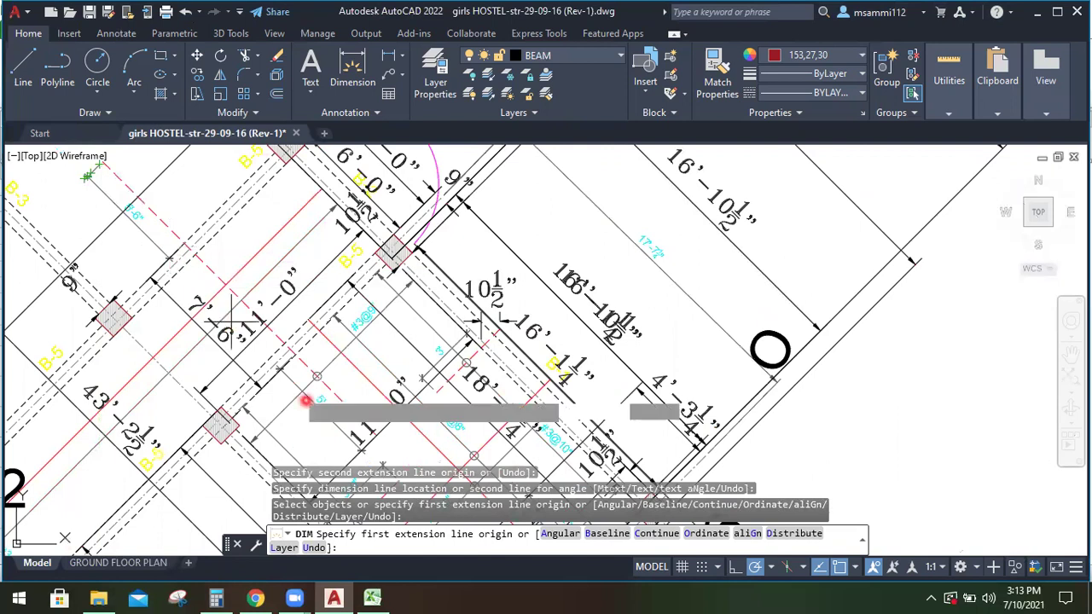
pyautogui.scroll(3, 366, 438)
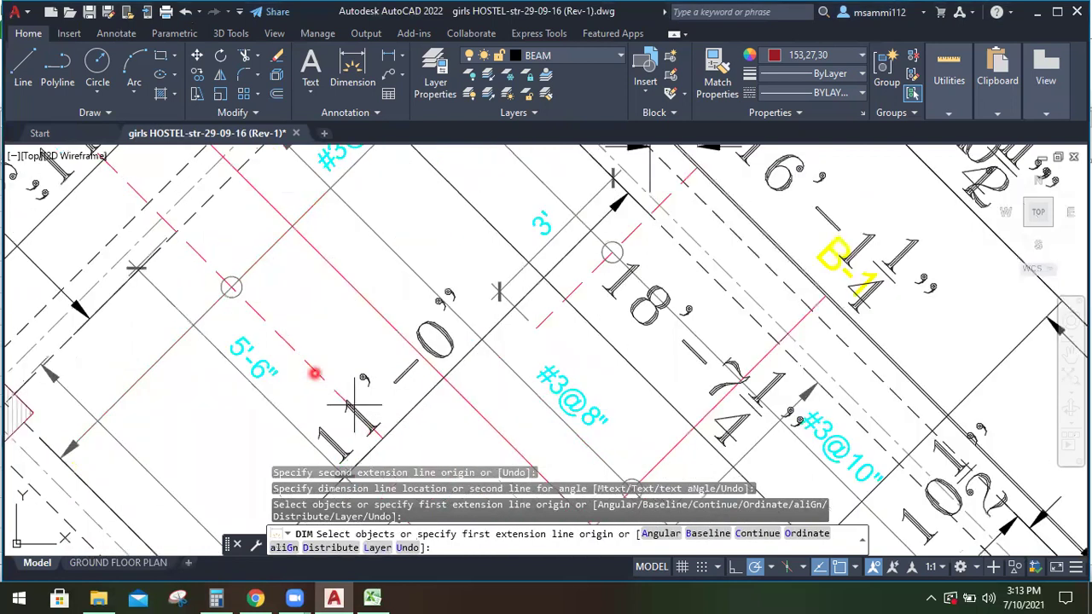
pyautogui.scroll(-3, 356, 404)
pyautogui.moveTo(376, 597)
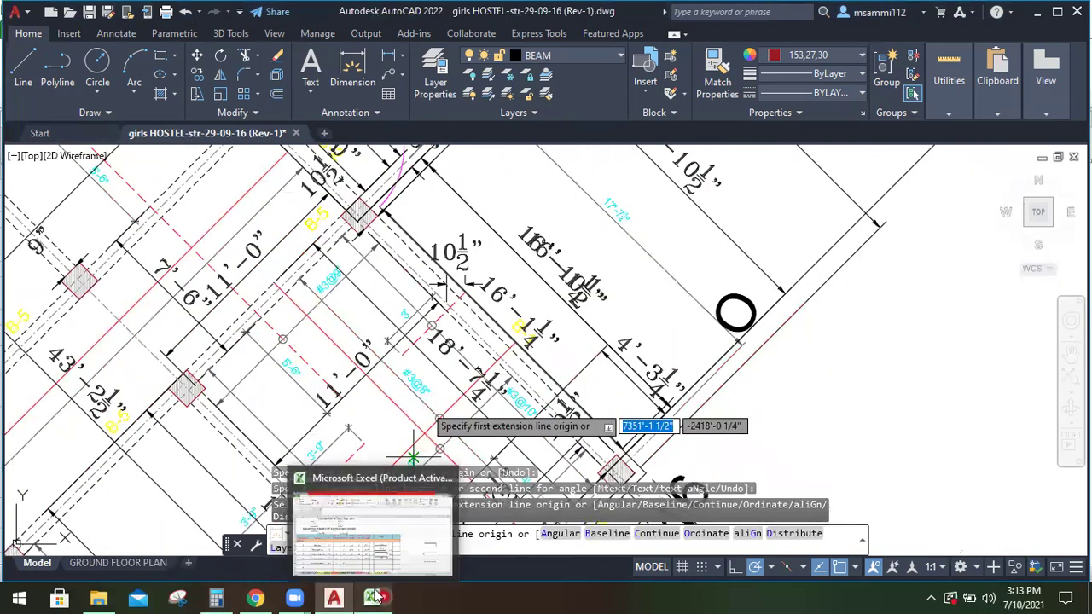
pyautogui.click(215, 597)
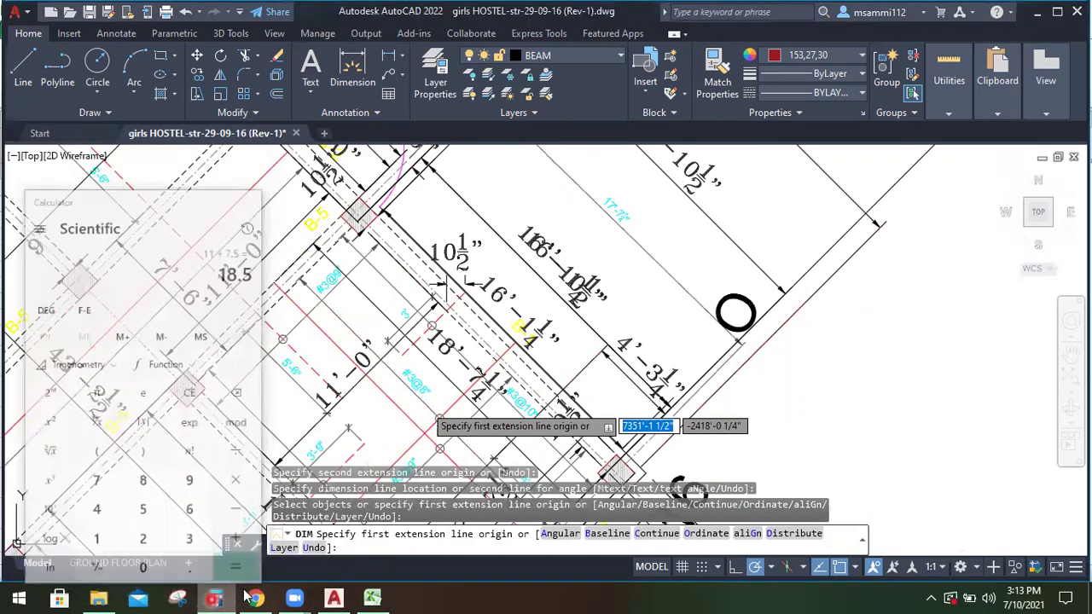
pyautogui.click(372, 597)
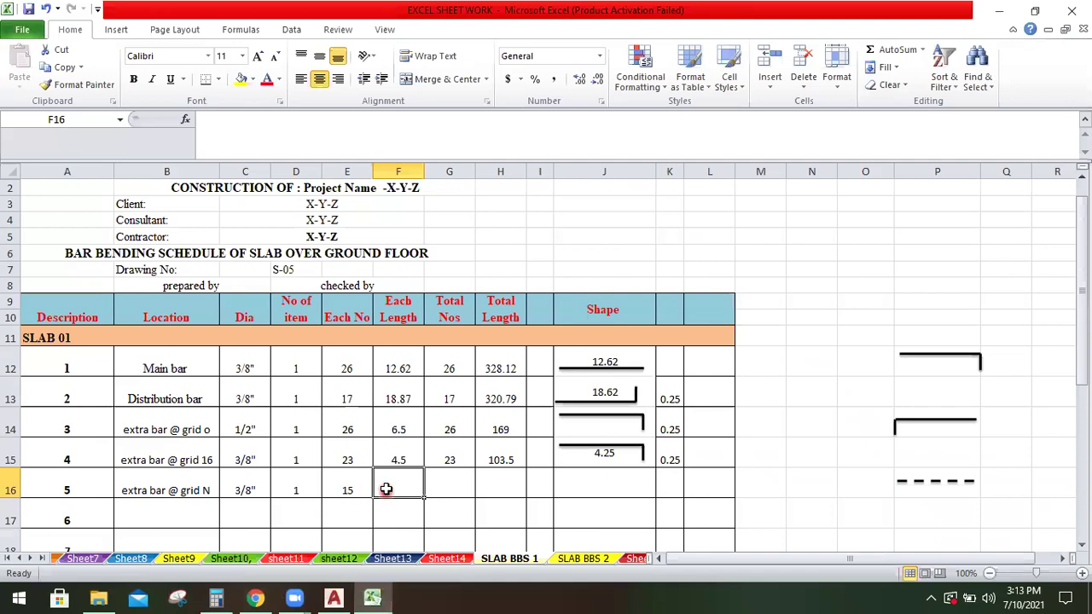
pyautogui.write('18')
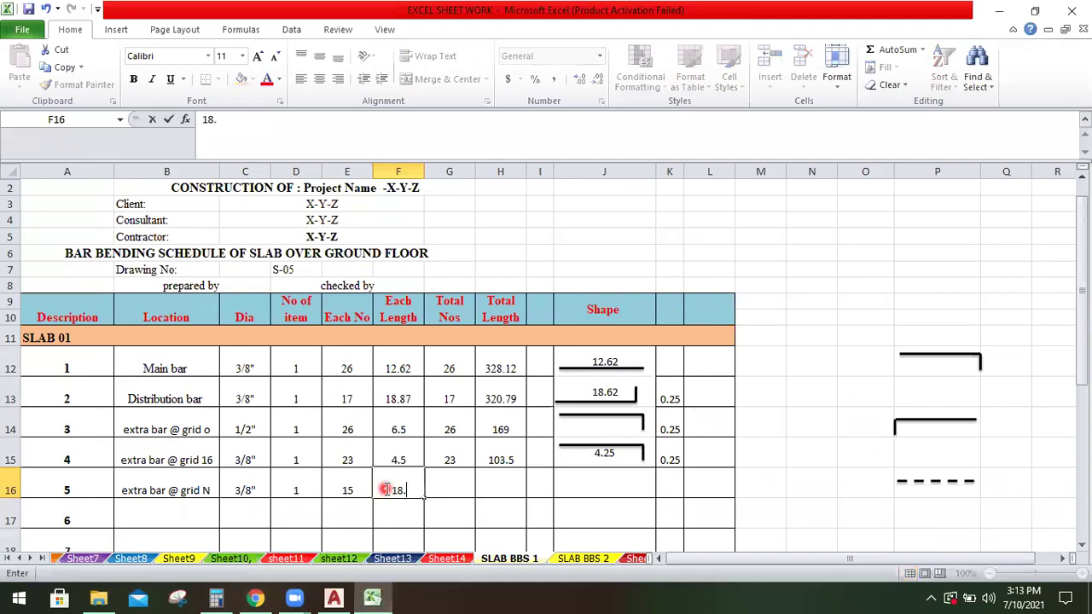
pyautogui.write('.50')
pyautogui.click(461, 482)
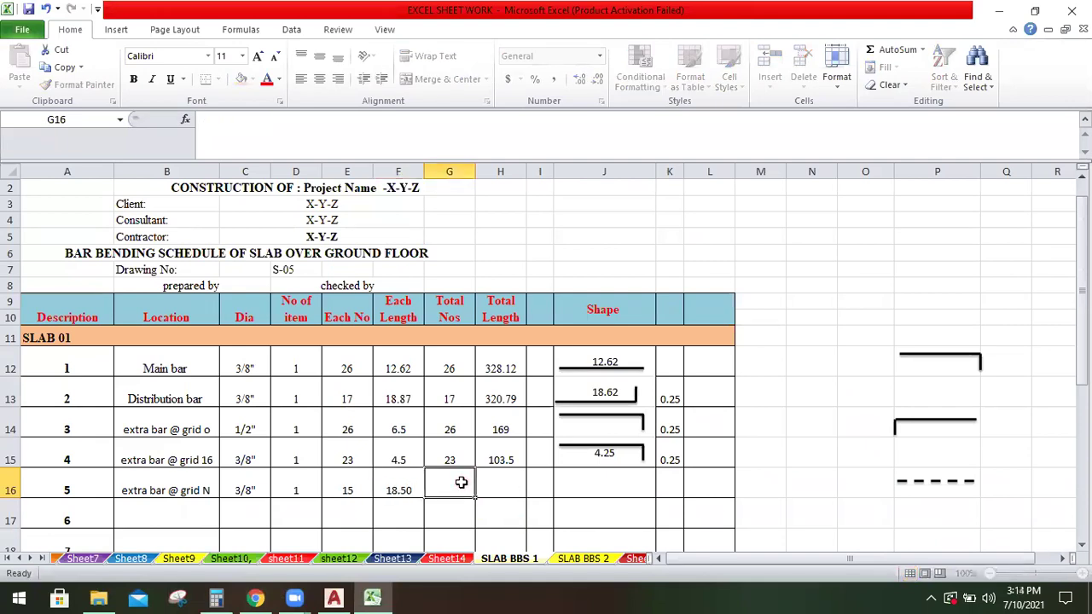
# Calculate Total Nos for the extra bar @ grid N in G16 with the formula =D16*E16
pyautogui.write('=')
pyautogui.click(305, 489)
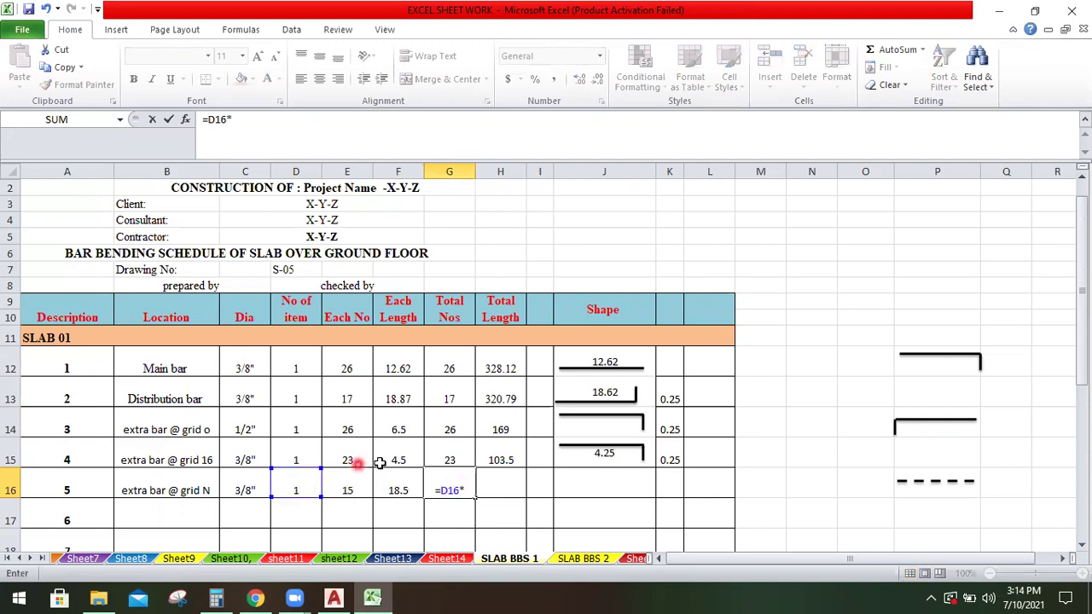
pyautogui.write('*')
pyautogui.click(347, 488)
pyautogui.press('Return')
# Calculate Total Length for the extra bar @ grid N in H16 with the formula =F16*G16
pyautogui.click(507, 479)
pyautogui.write('=')
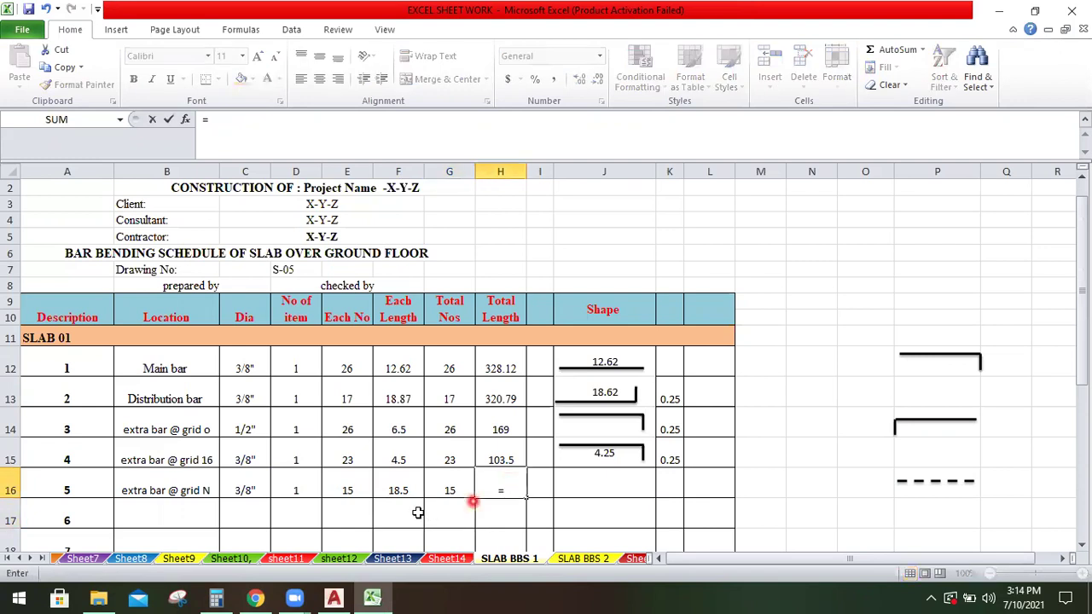
pyautogui.click(405, 487)
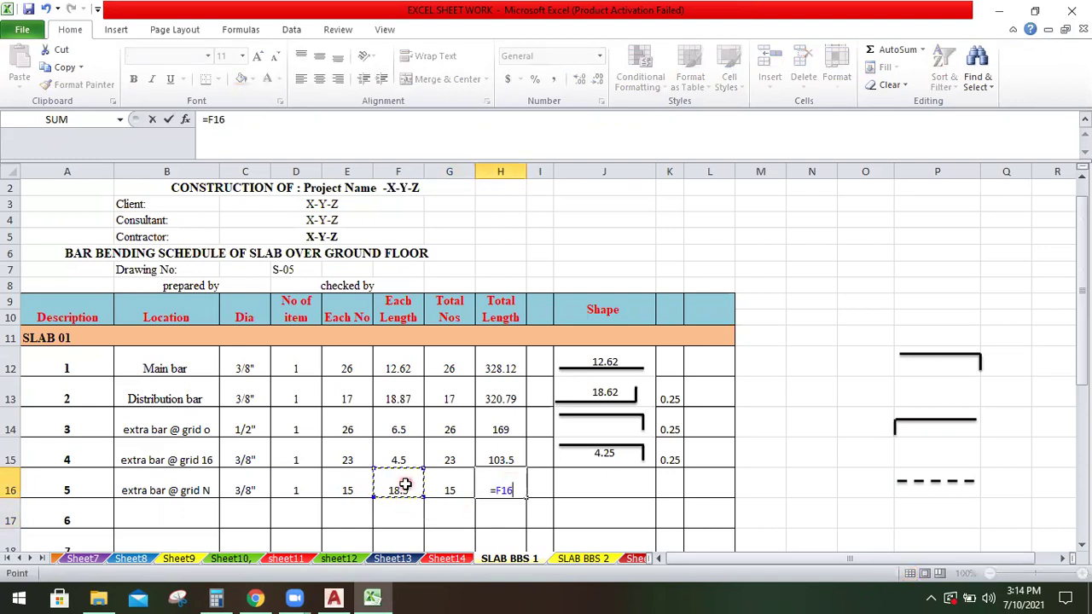
pyautogui.write('*')
pyautogui.click(453, 484)
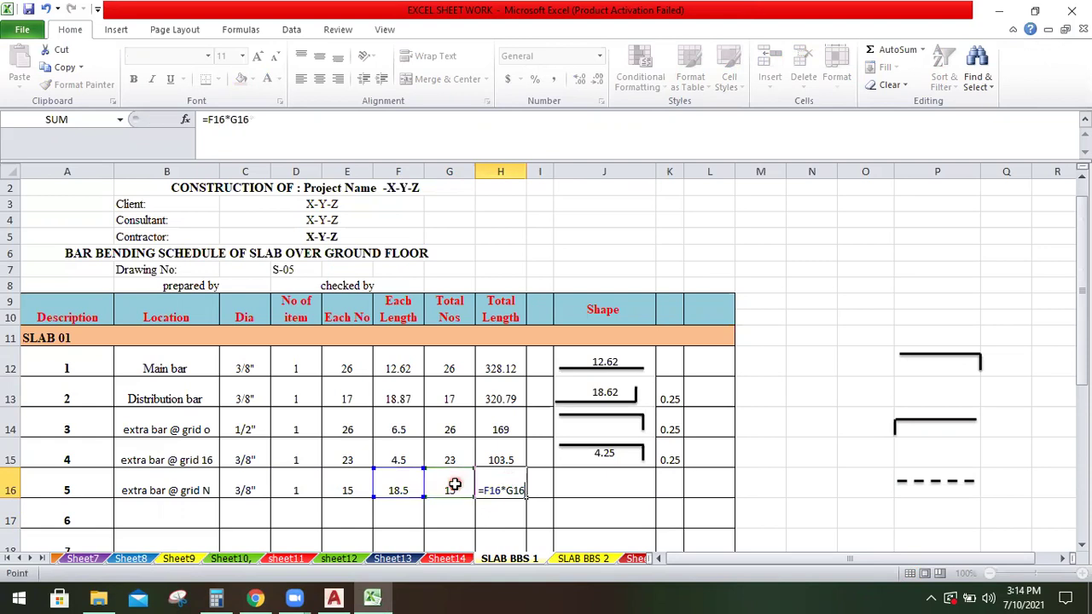
pyautogui.press('Return')
# Copy the hooked bar shape from cell P12 and paste it into Shape cell J16 for the extra bar @ grid N
pyautogui.click(963, 367)
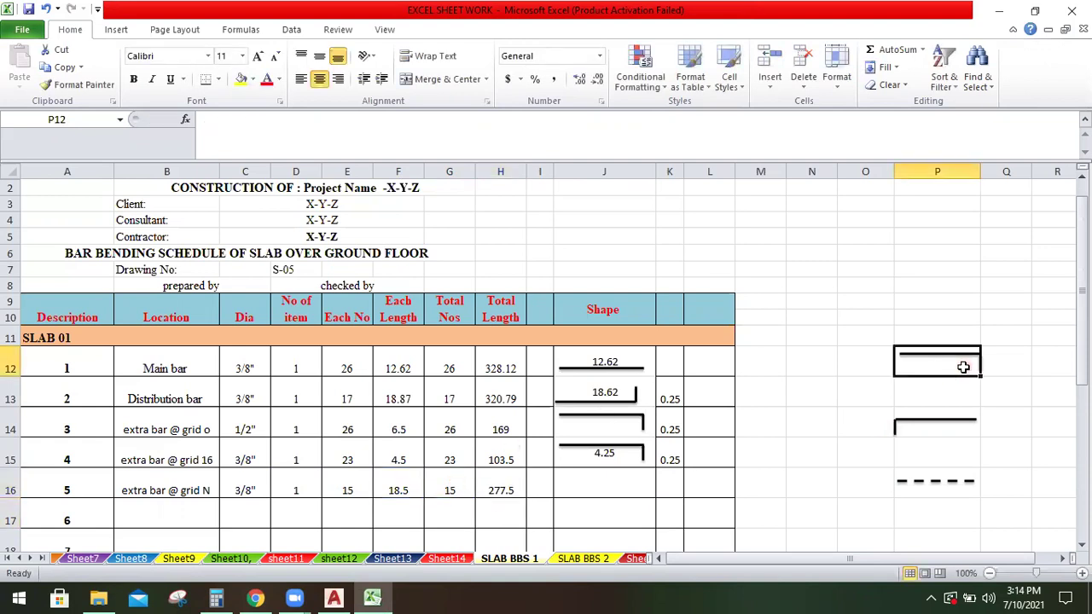
pyautogui.rightClick(964, 370)
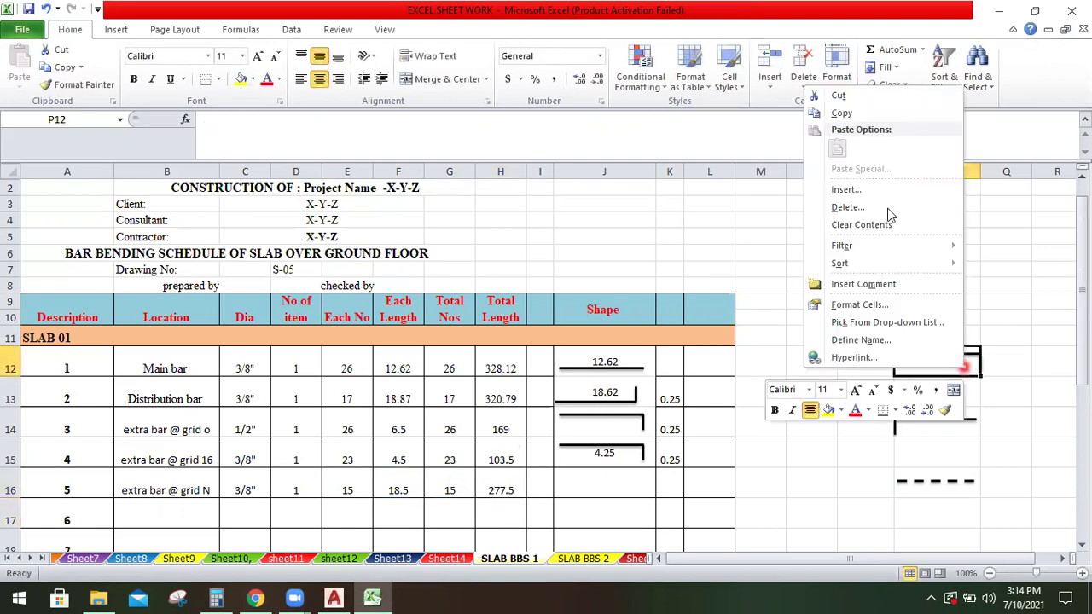
pyautogui.click(859, 111)
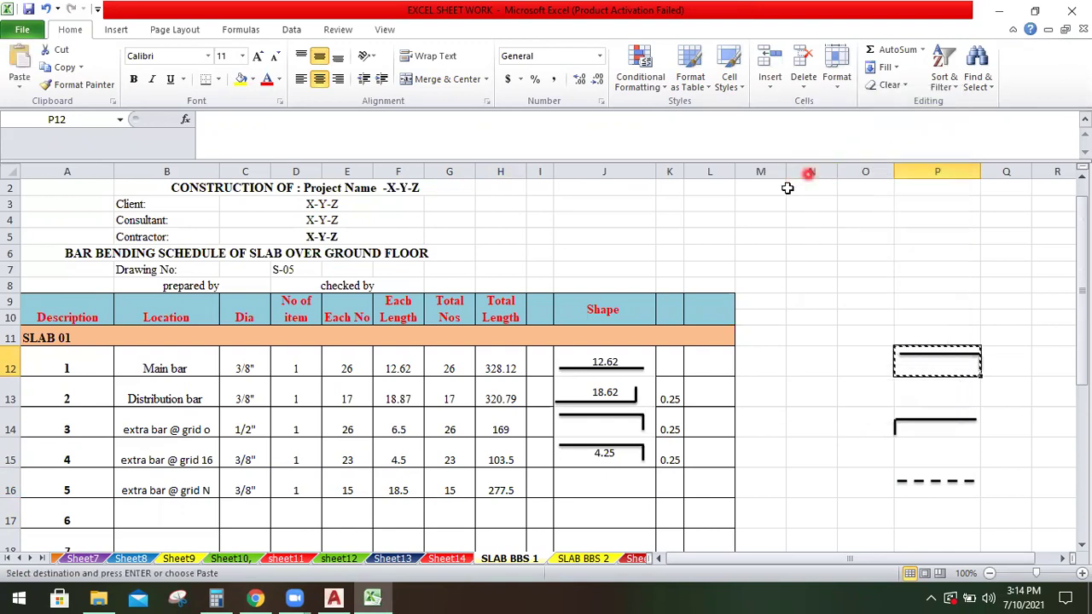
pyautogui.click(625, 488)
pyautogui.rightClick(625, 489)
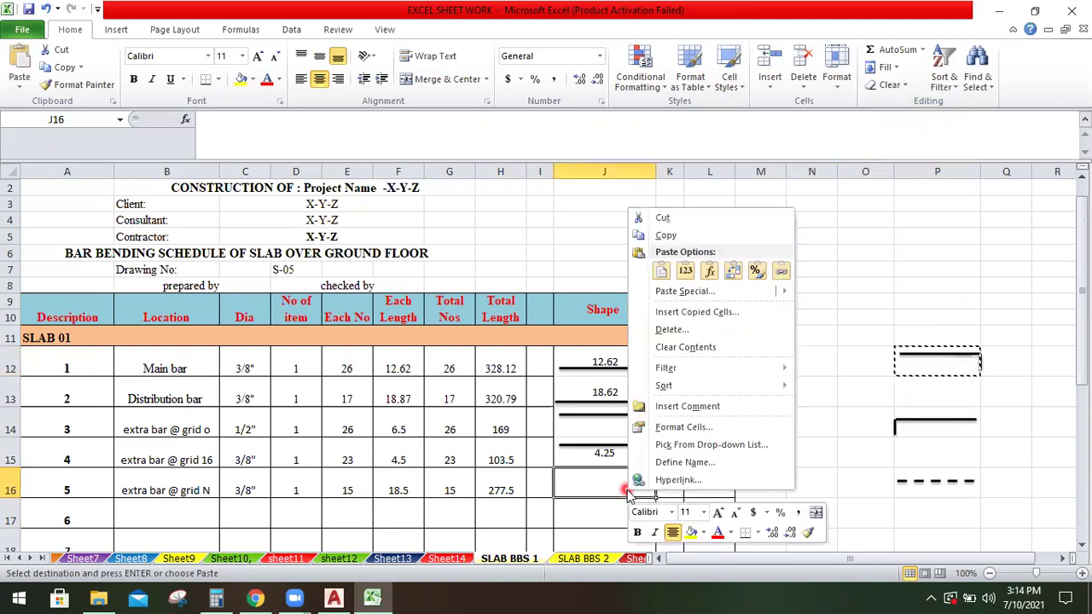
pyautogui.click(662, 273)
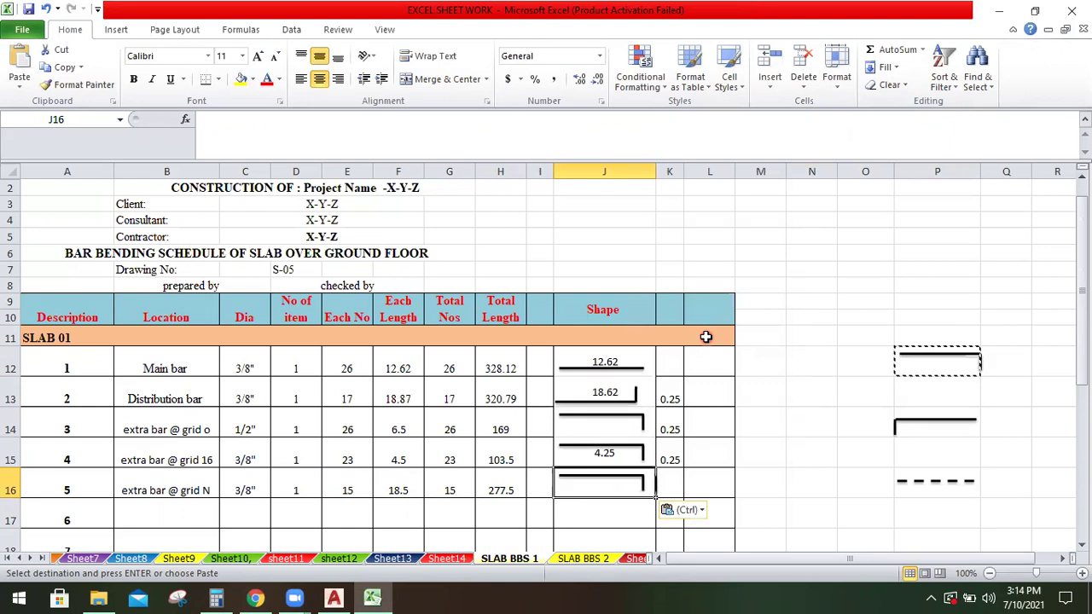
# Remove the stray vertical line and the vertical hook line from the pasted shape in row 16, keeping only the straight bar line
pyautogui.click(803, 377)
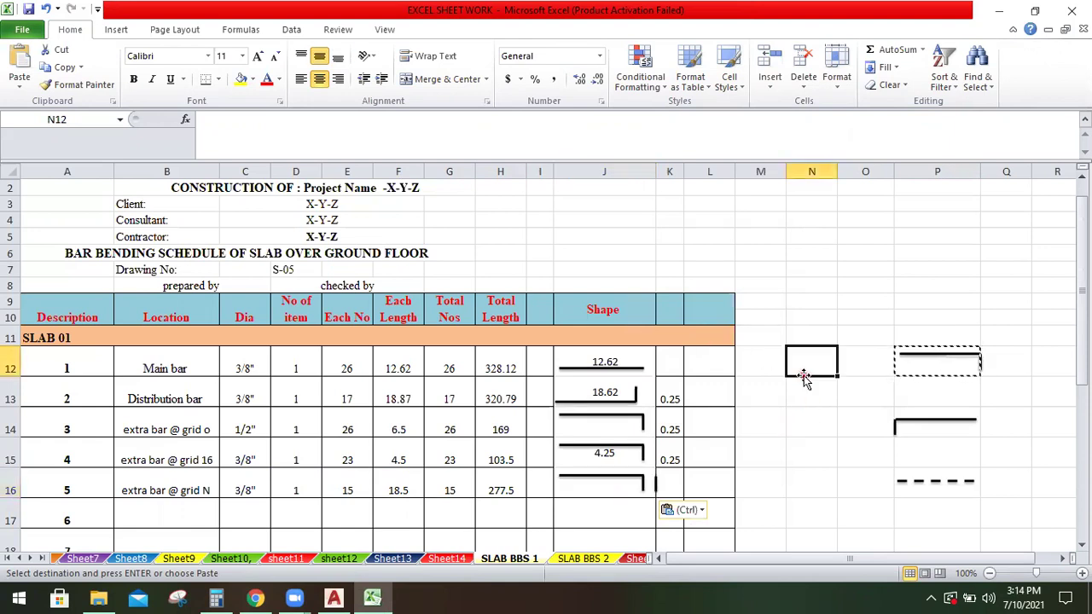
pyautogui.click(656, 486)
pyautogui.press('Escape')
pyautogui.click(665, 492)
pyautogui.click(644, 486)
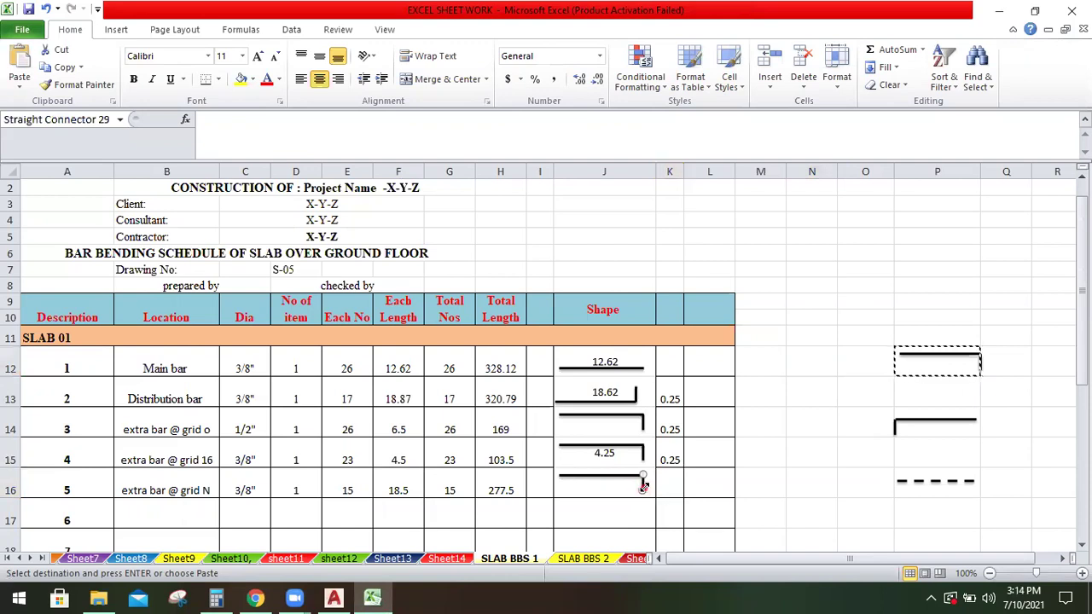
pyautogui.press('Escape')
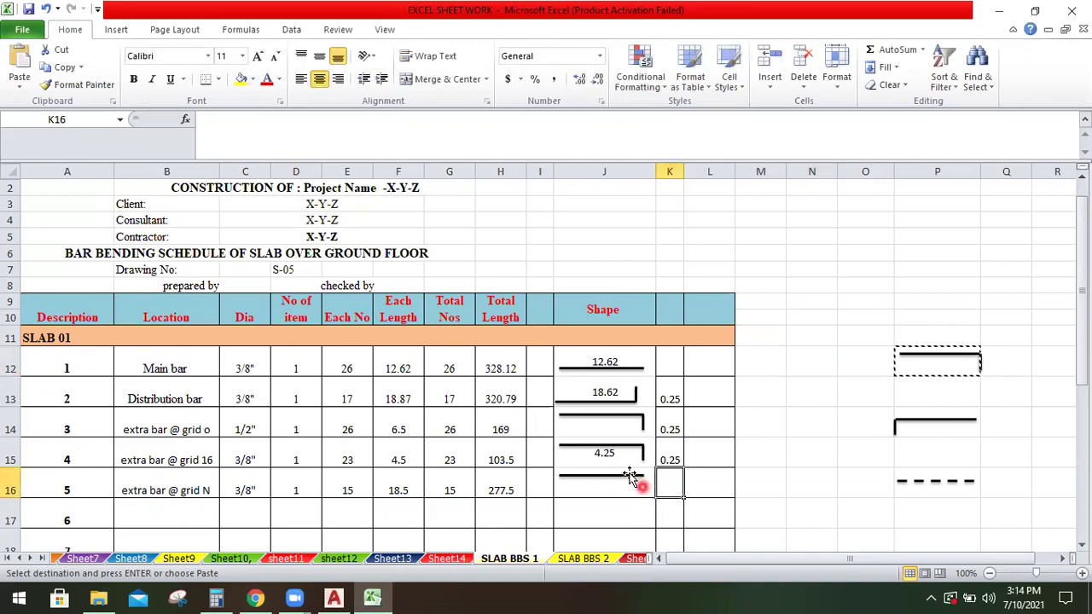
# Move the straight bar line down to the middle of cell J16 and enter 18.50 as its length label
pyautogui.moveTo(627, 474); pyautogui.dragTo(631, 486)
pyautogui.click(628, 491)
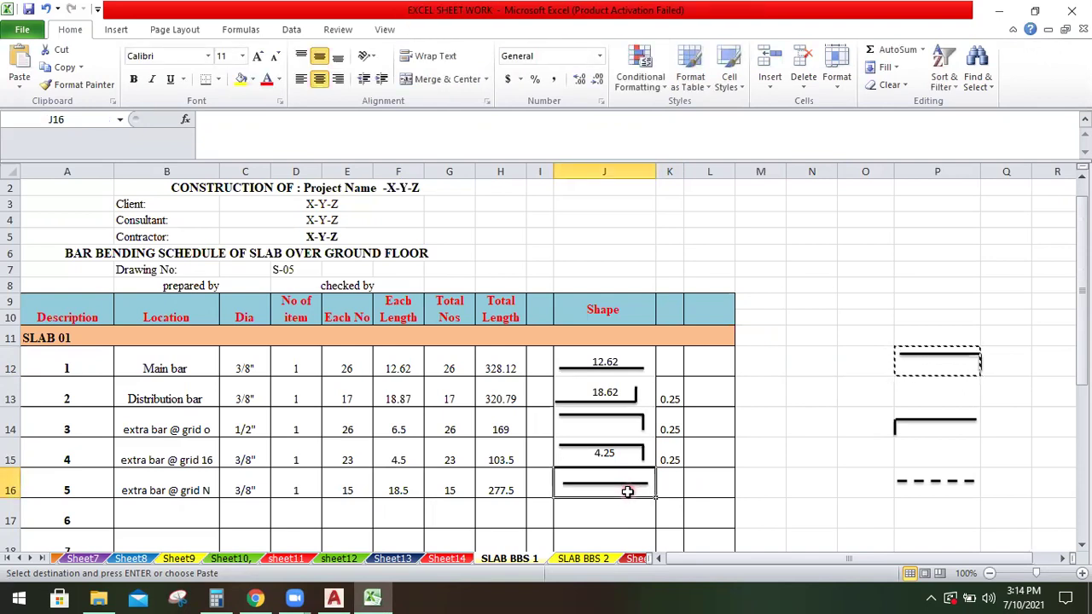
pyautogui.write('1')
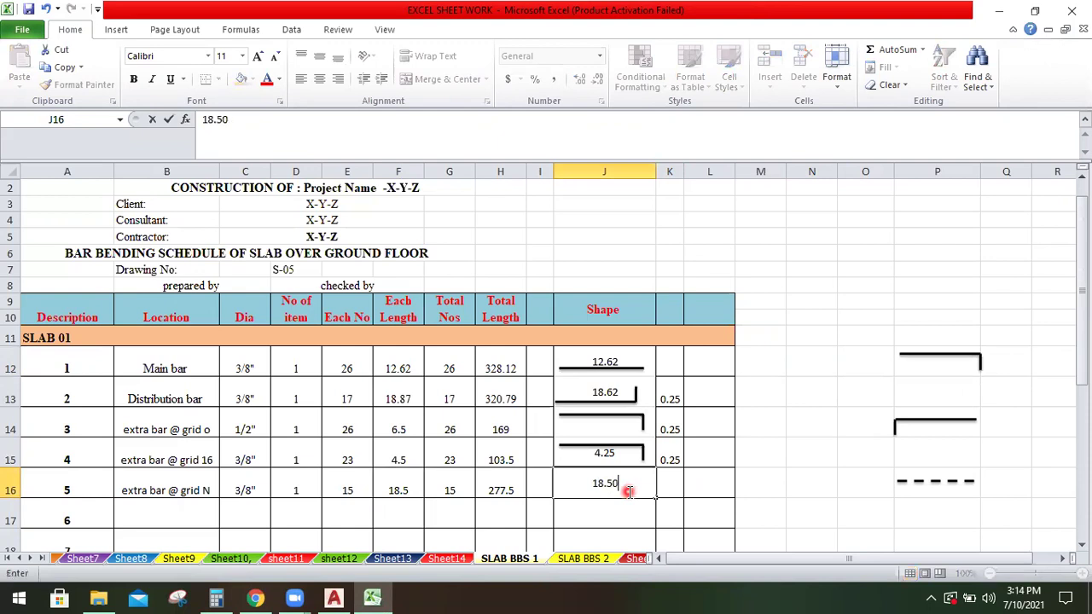
# Finish the 18.50 length label in Shape cell J16 and bottom-align it so it sits below the bar line
pyautogui.write('8.50')
pyautogui.click(765, 470)
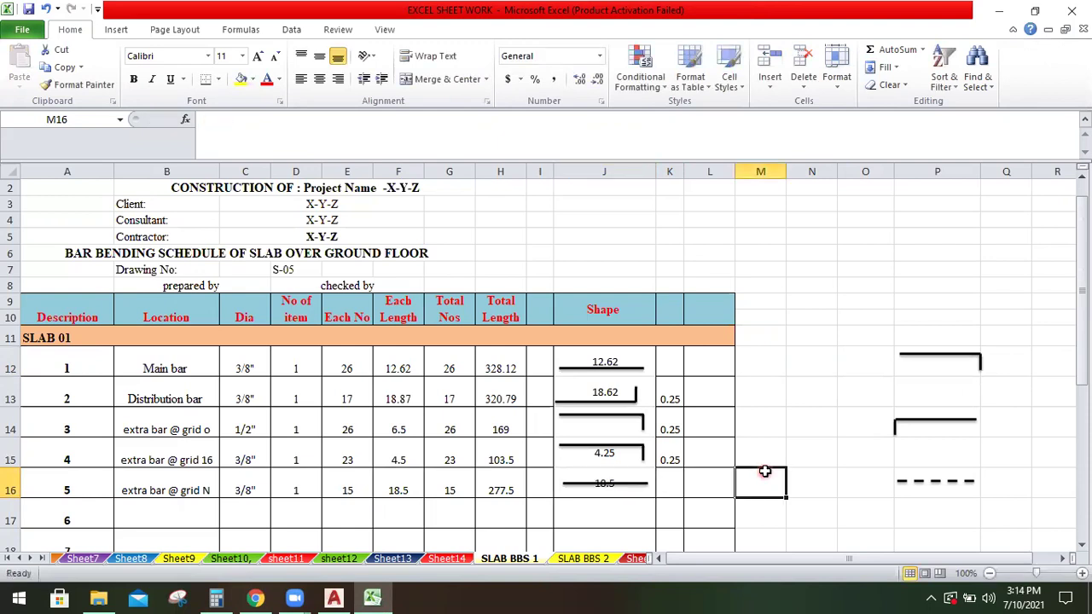
pyautogui.click(625, 492)
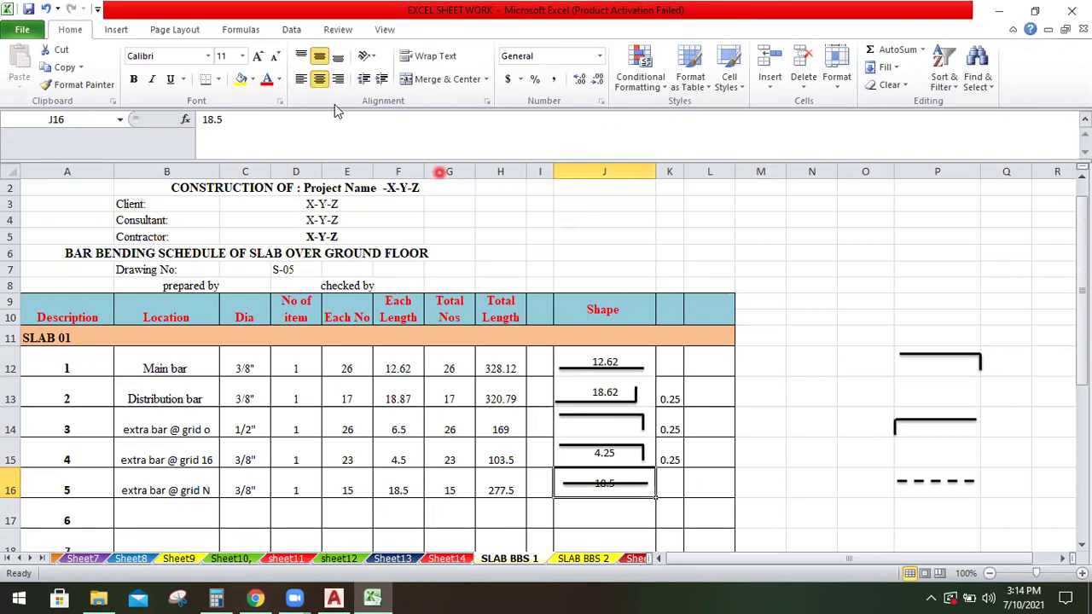
pyautogui.click(338, 55)
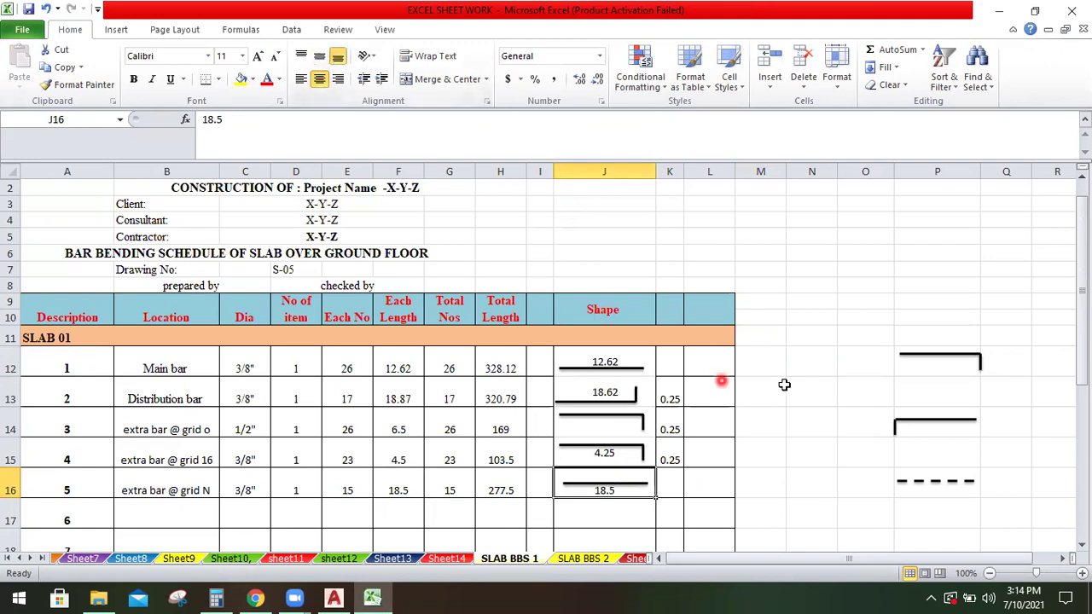
pyautogui.click(791, 386)
pyautogui.scroll(-1, 758, 371)
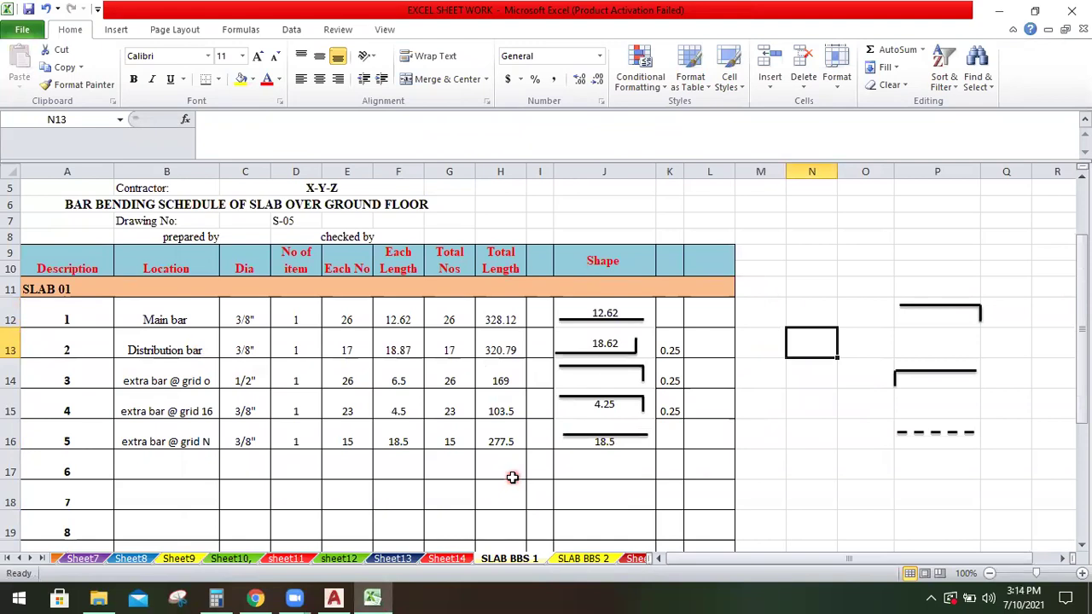
# Switch to AutoCAD and examine the extra bars crossing beam B-3 at grid 15, including their length and spacing notes
pyautogui.click(333, 598)
pyautogui.press('Escape')
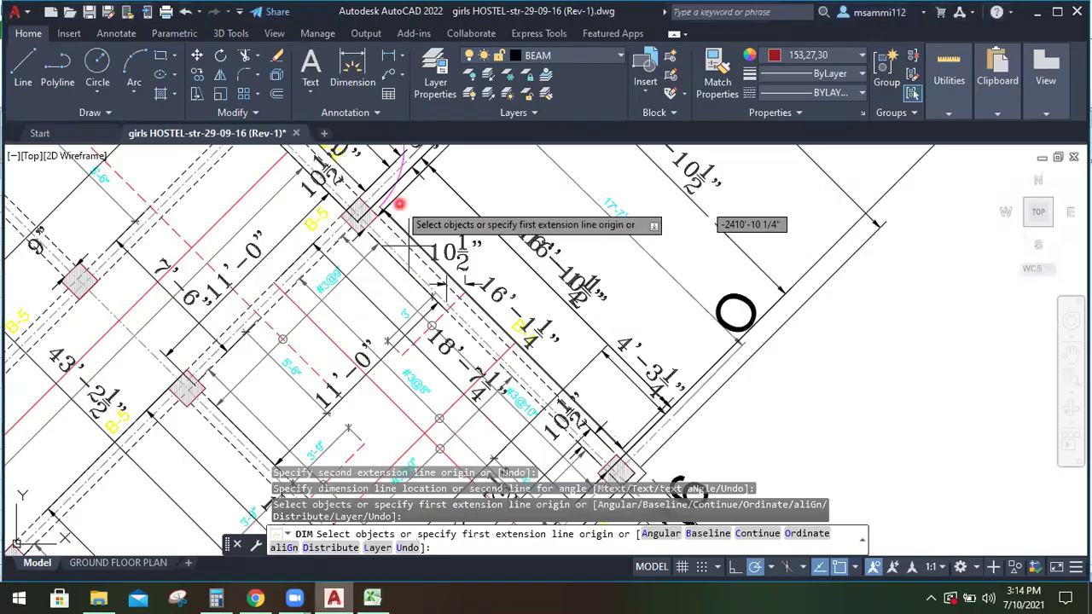
pyautogui.scroll(-2, 397, 205)
pyautogui.scroll(2, 362, 401)
pyautogui.press('Return')
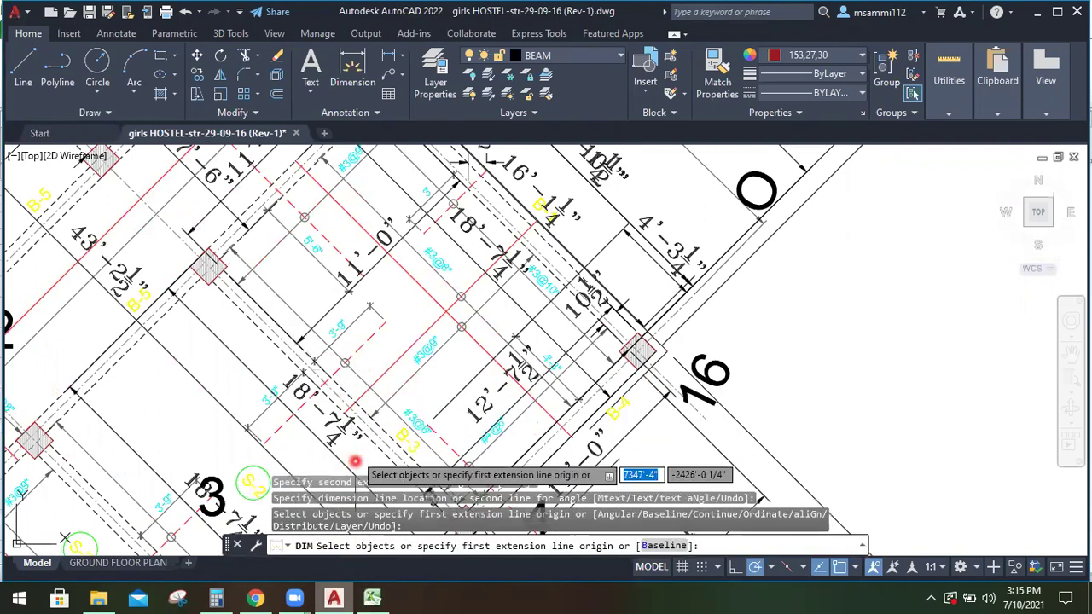
pyautogui.click(373, 597)
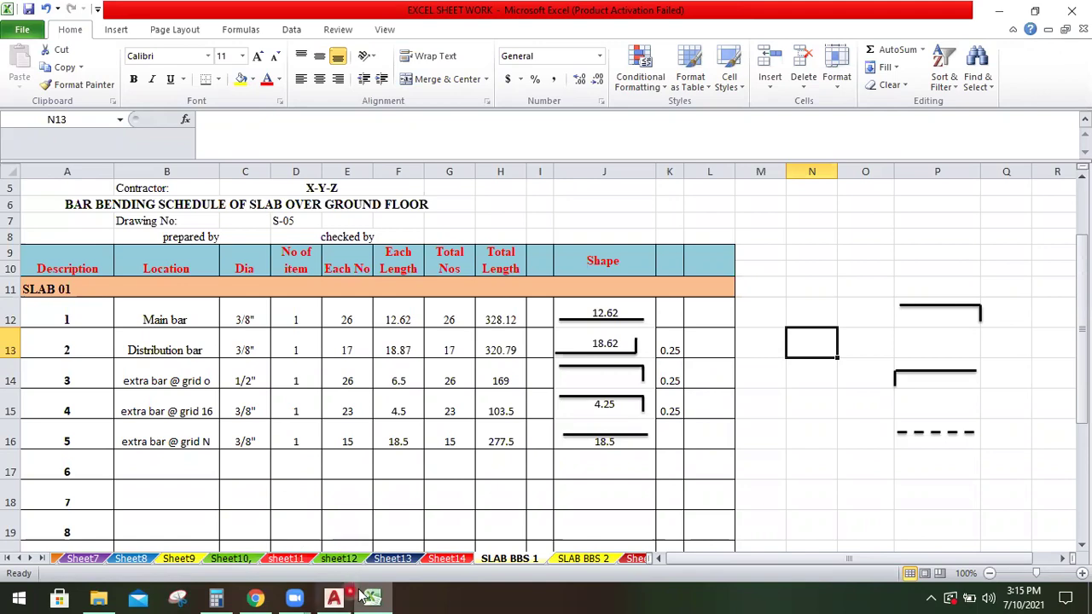
pyautogui.click(333, 596)
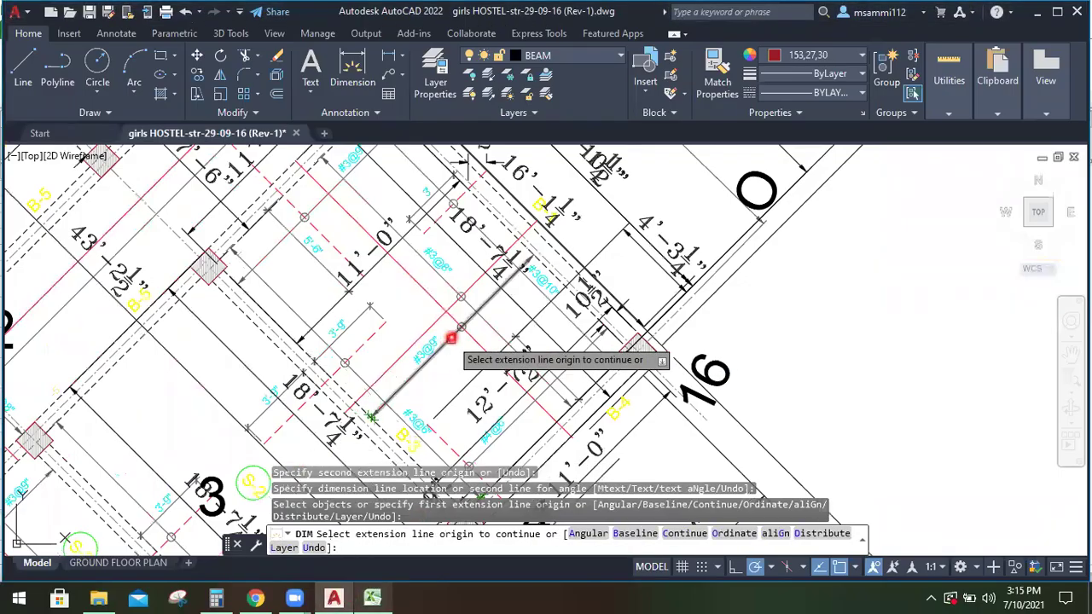
pyautogui.scroll(-2, 451, 338)
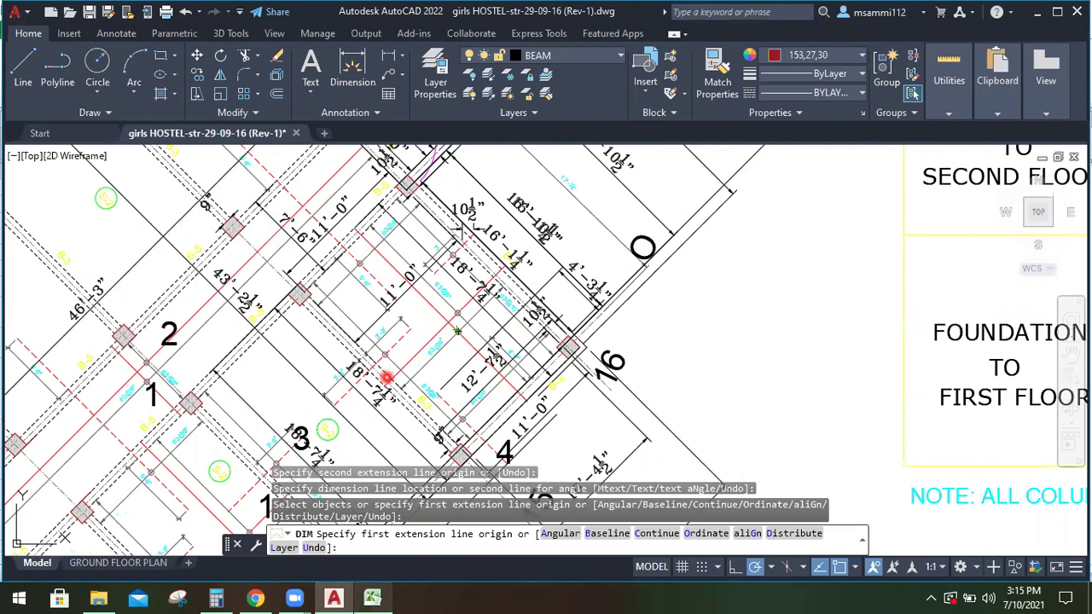
pyautogui.scroll(-2, 386, 378)
pyautogui.press('Return')
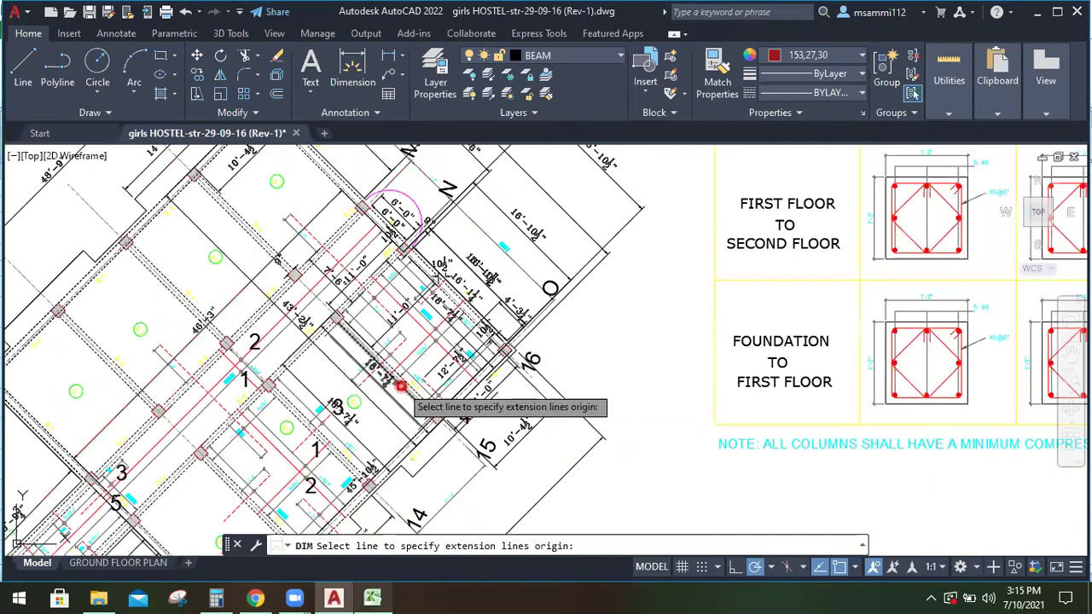
pyautogui.scroll(4, 399, 386)
pyautogui.press('Return')
pyautogui.scroll(2, 369, 305)
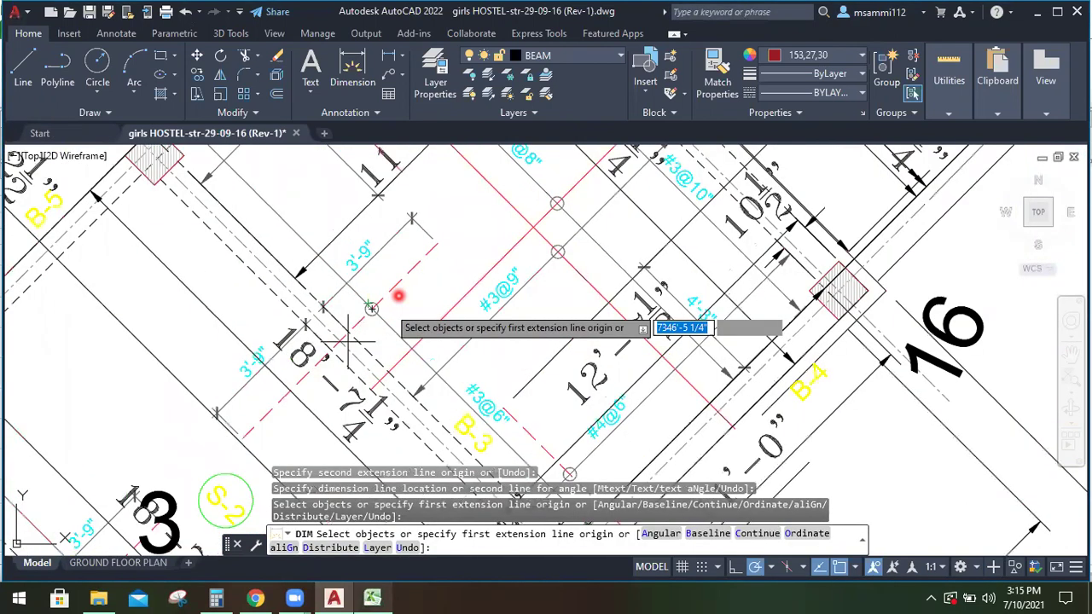
# Switch to Excel and enter "extra bar @ grid 15" as the Location in B17 for item 6
pyautogui.click(372, 596)
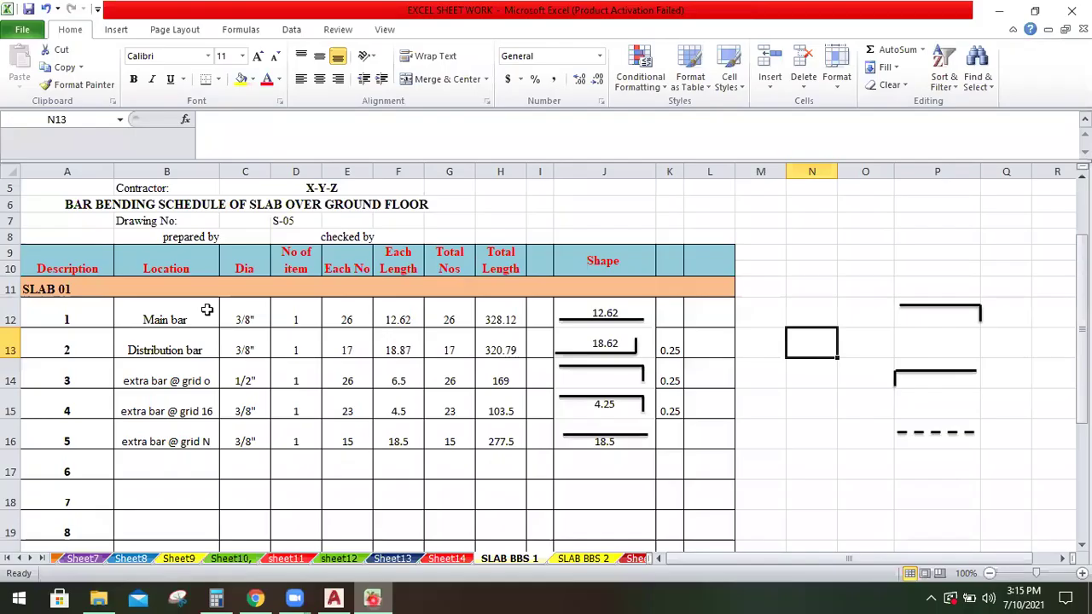
pyautogui.click(181, 479)
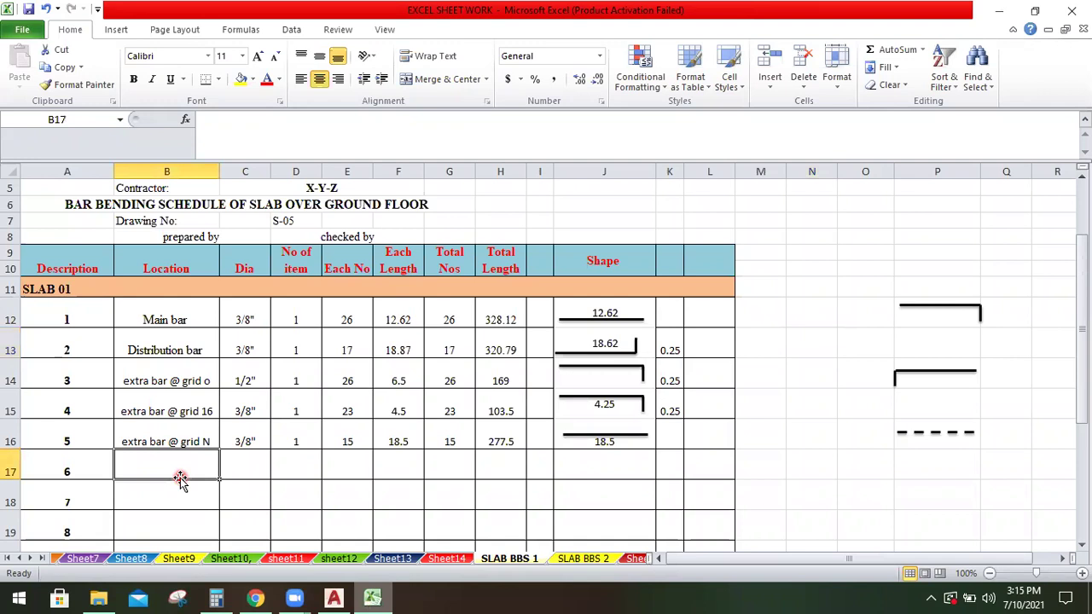
pyautogui.write('extra b')
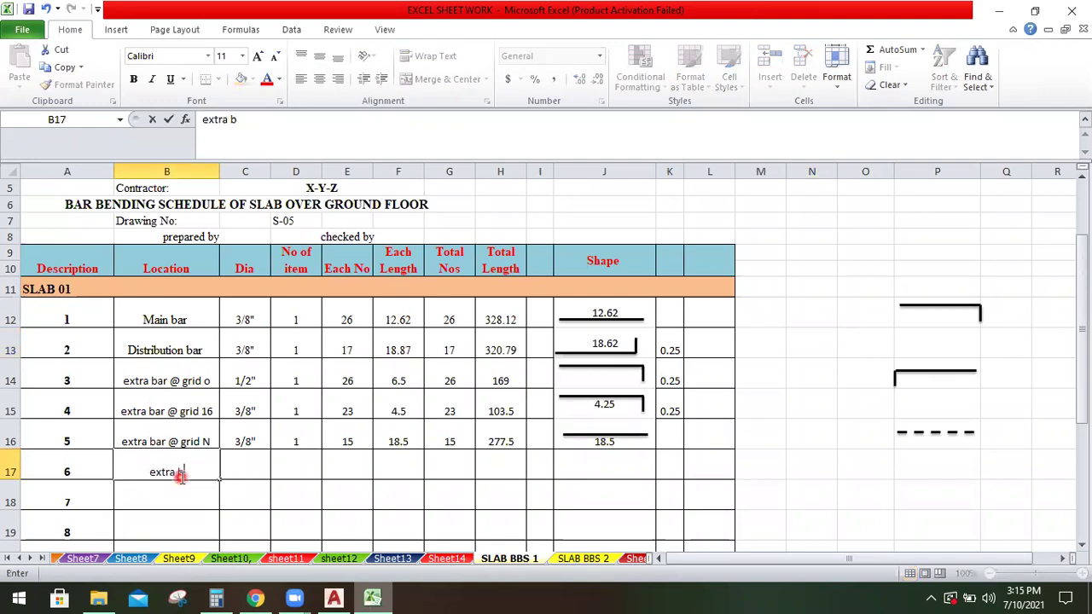
pyautogui.write('ar @ grid')
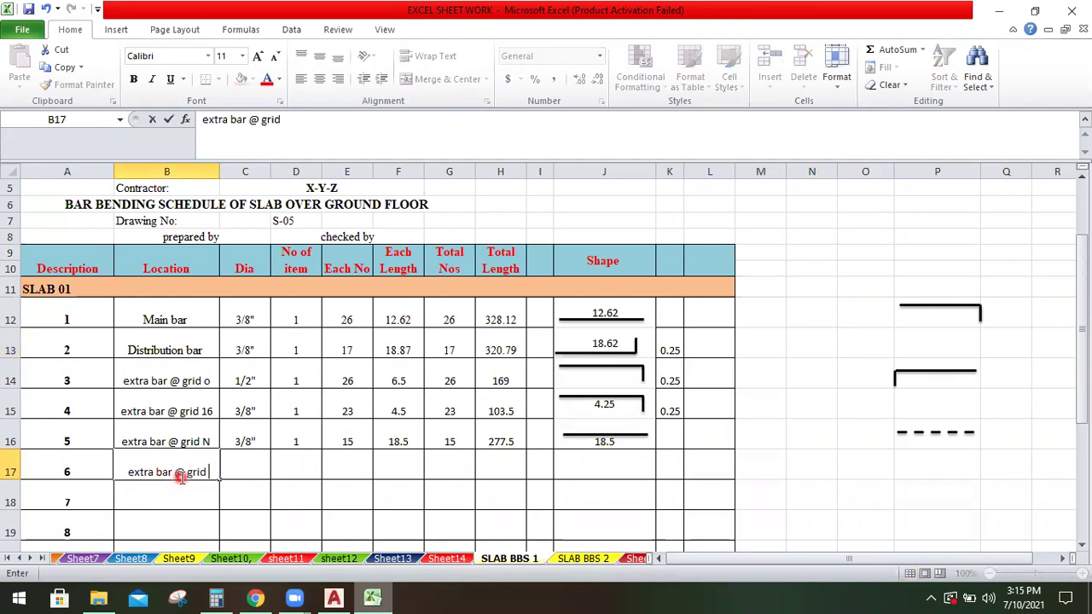
pyautogui.write(' 1')
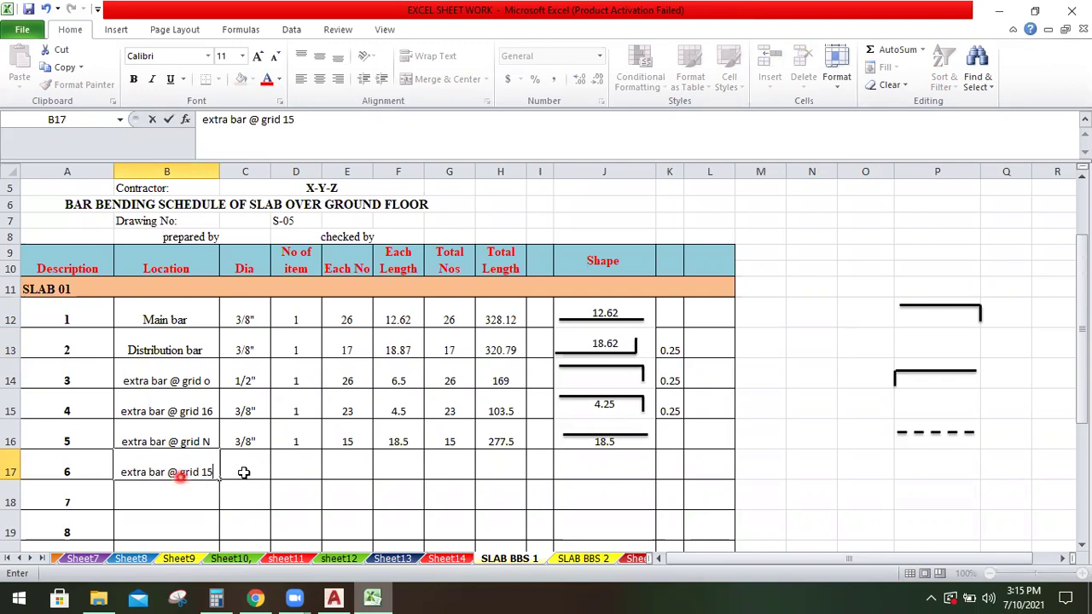
pyautogui.write('5')
pyautogui.click(256, 467)
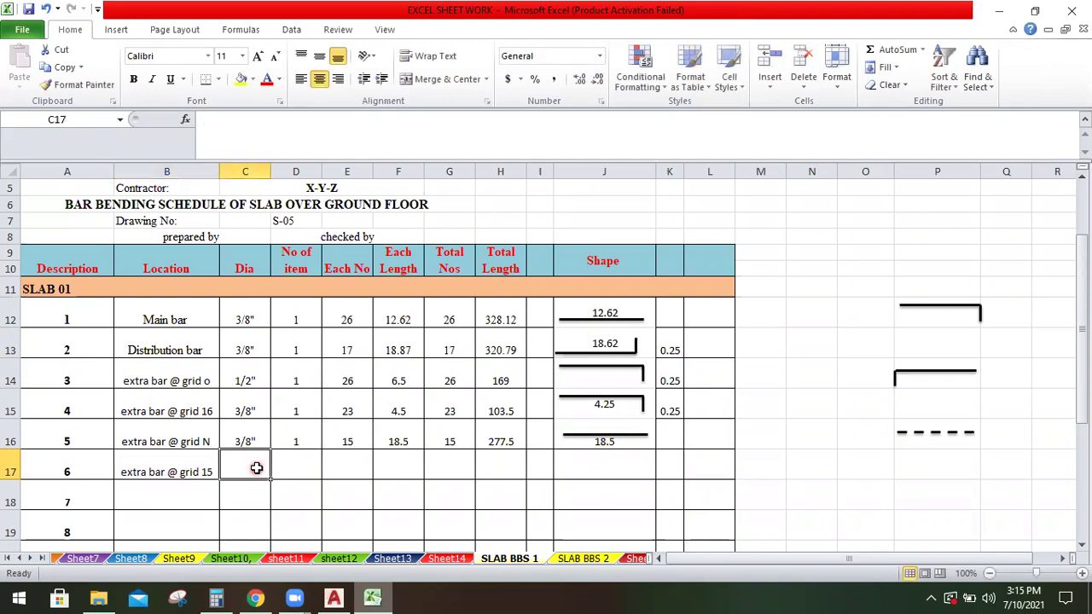
# Check the bar size at beam B-3 in the AutoCAD drawing, and enter Dia 3/8" in C17 and No of item 1 in D17
pyautogui.click(333, 598)
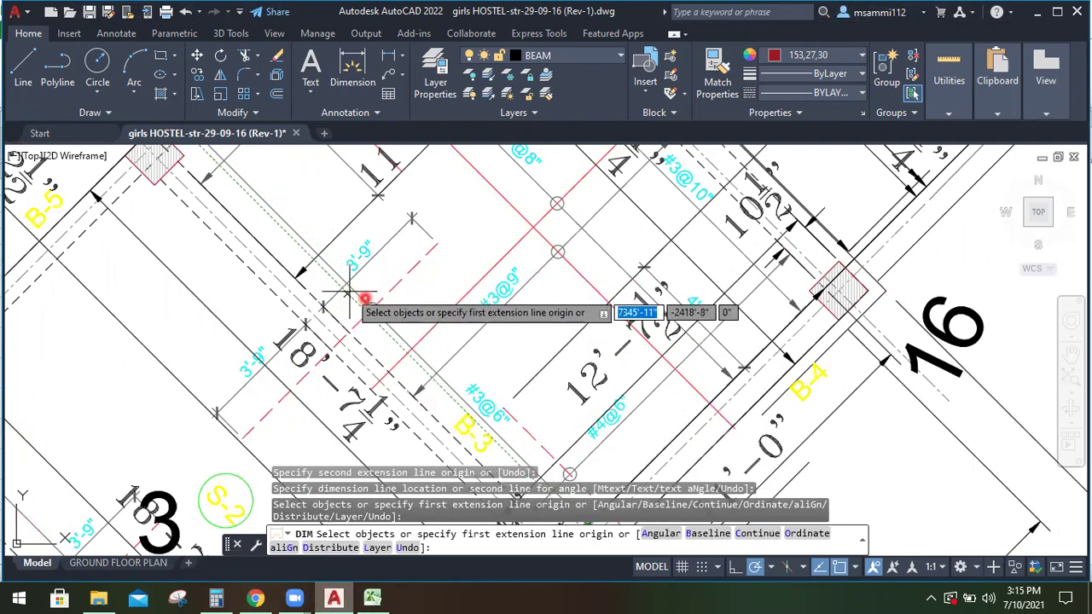
pyautogui.scroll(-2, 460, 381)
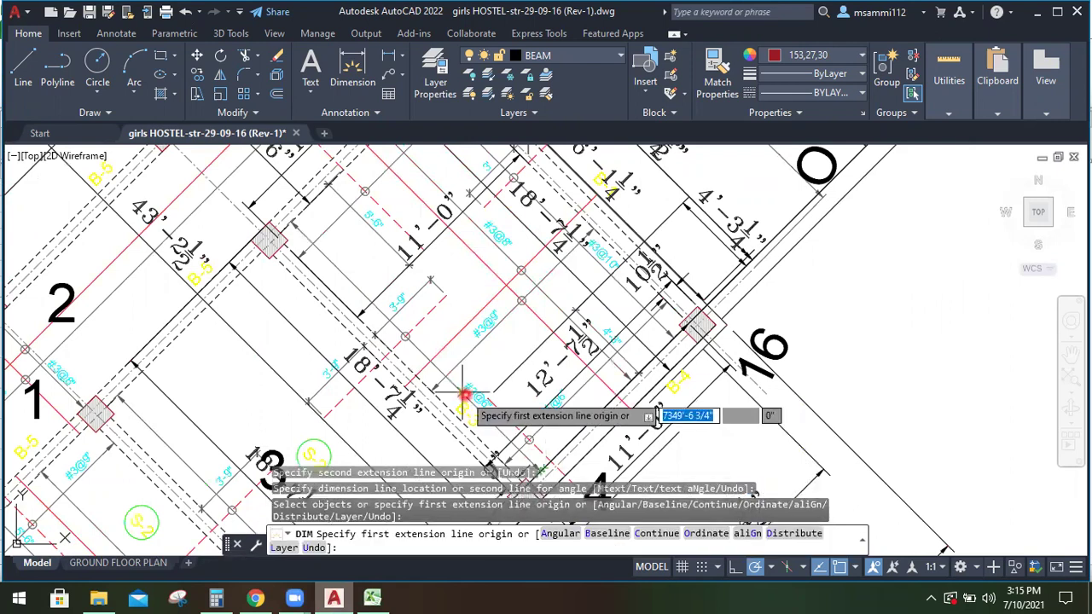
pyautogui.scroll(2, 463, 392)
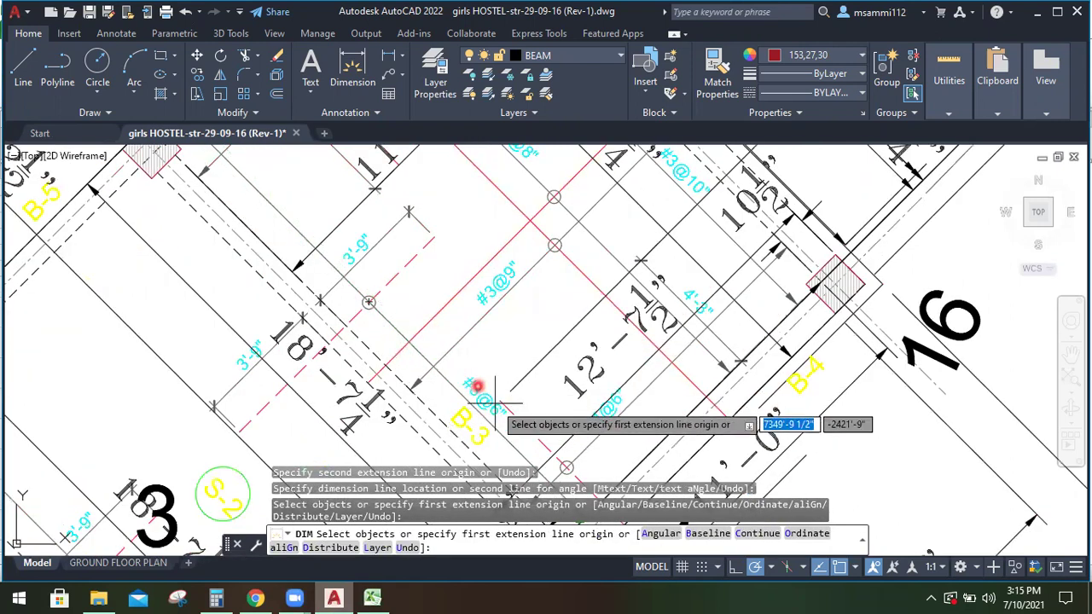
pyautogui.click(372, 597)
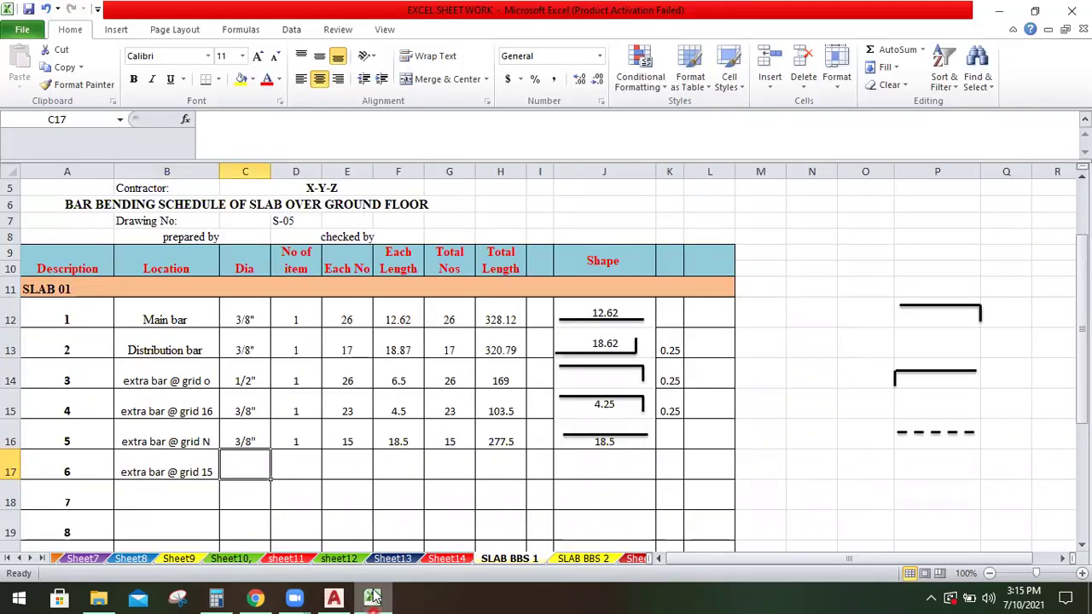
pyautogui.write('3/8"')
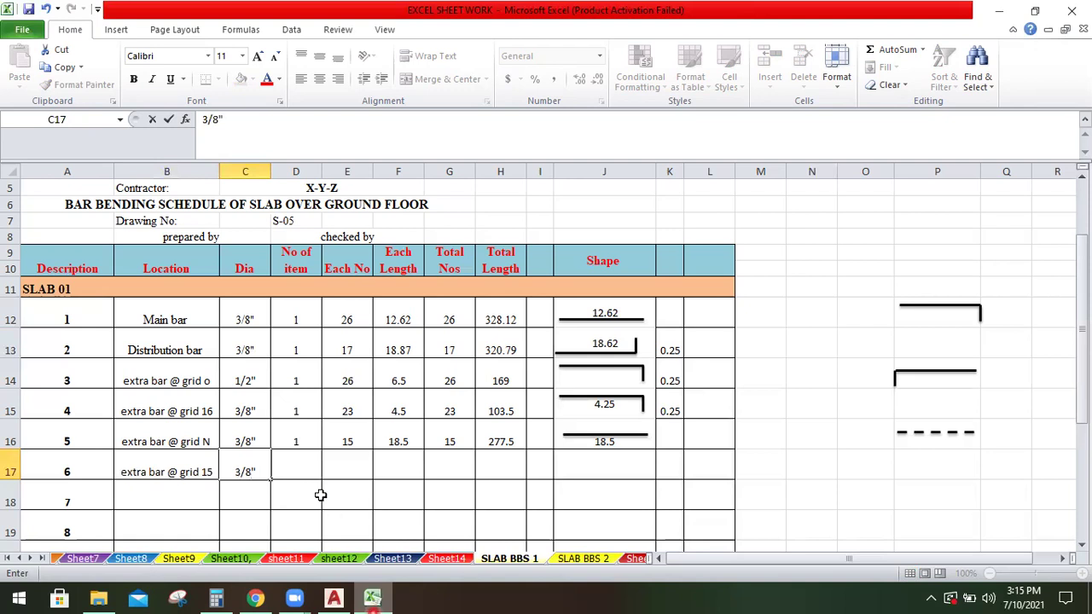
pyautogui.click(306, 460)
pyautogui.write('1')
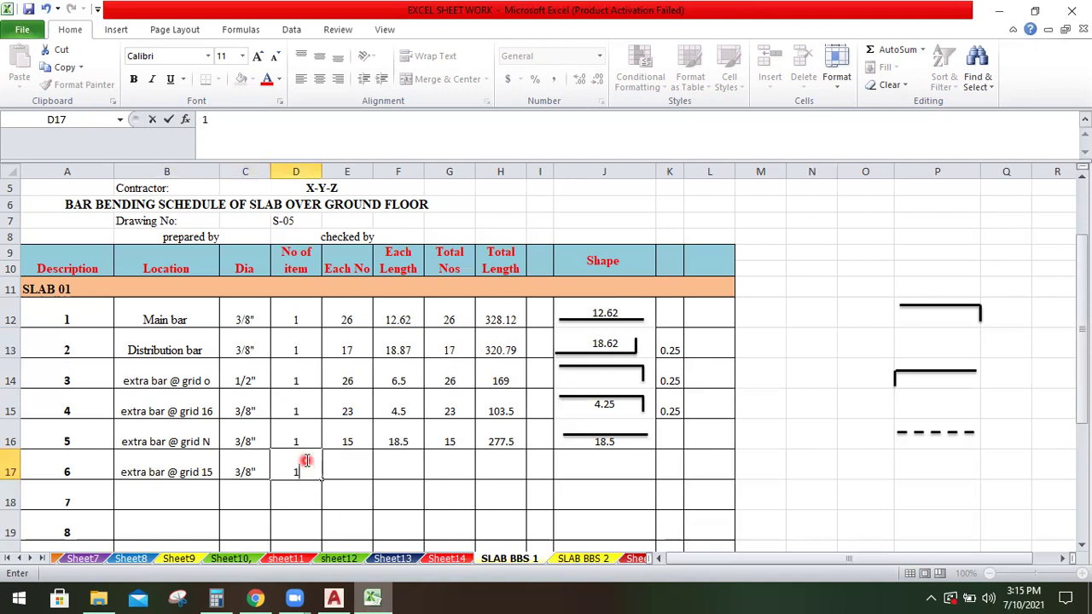
pyautogui.press('Tab')
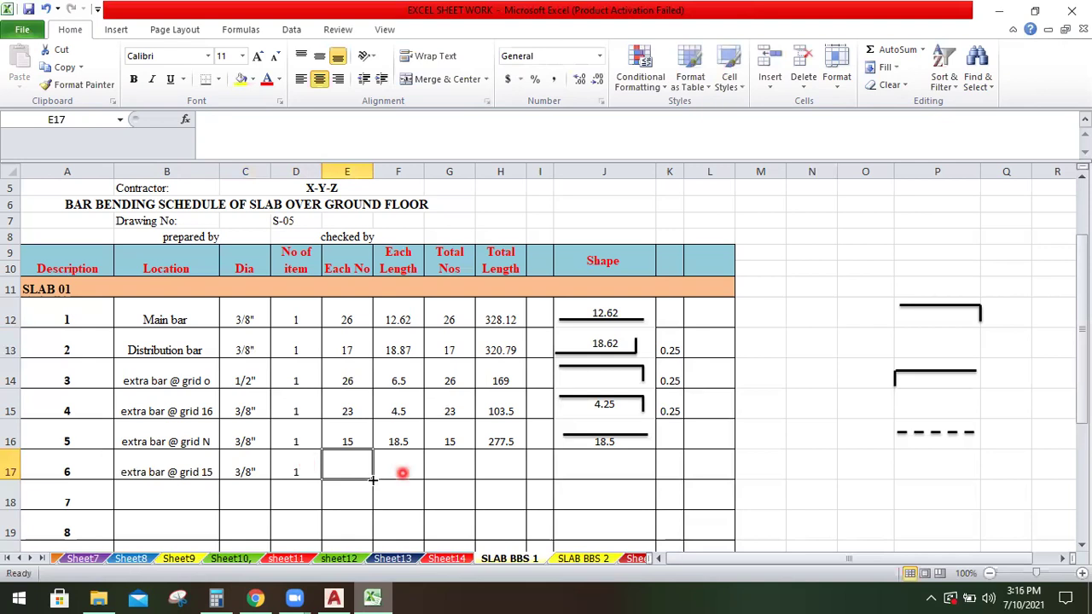
# Switch to AutoCAD and check the slab span and bar spacing along beam B-3 for the extra bar @ grid 15
pyautogui.click(341, 597)
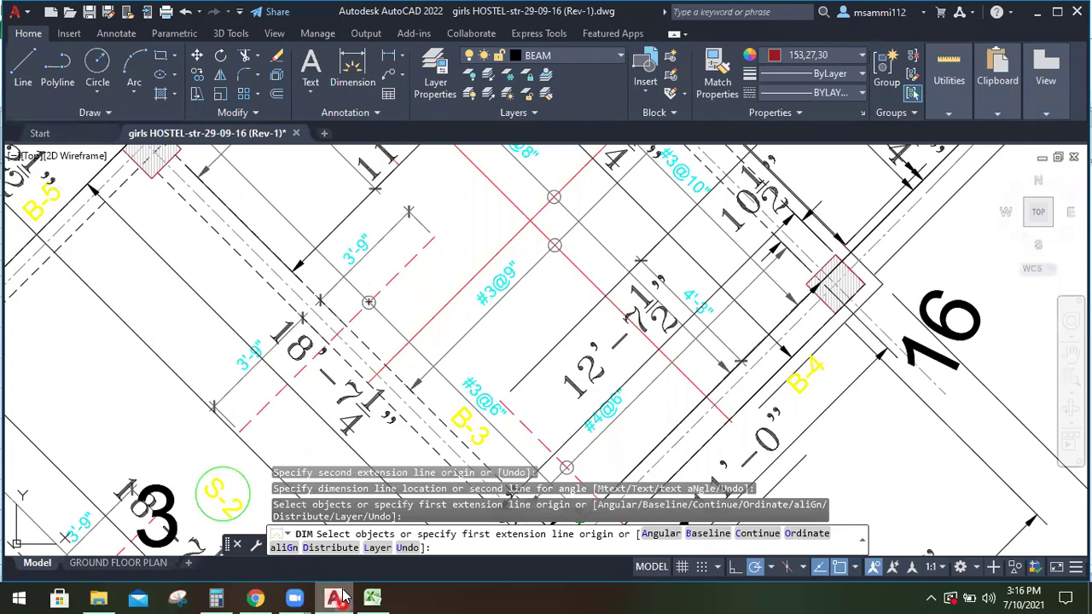
pyautogui.scroll(-2, 395, 289)
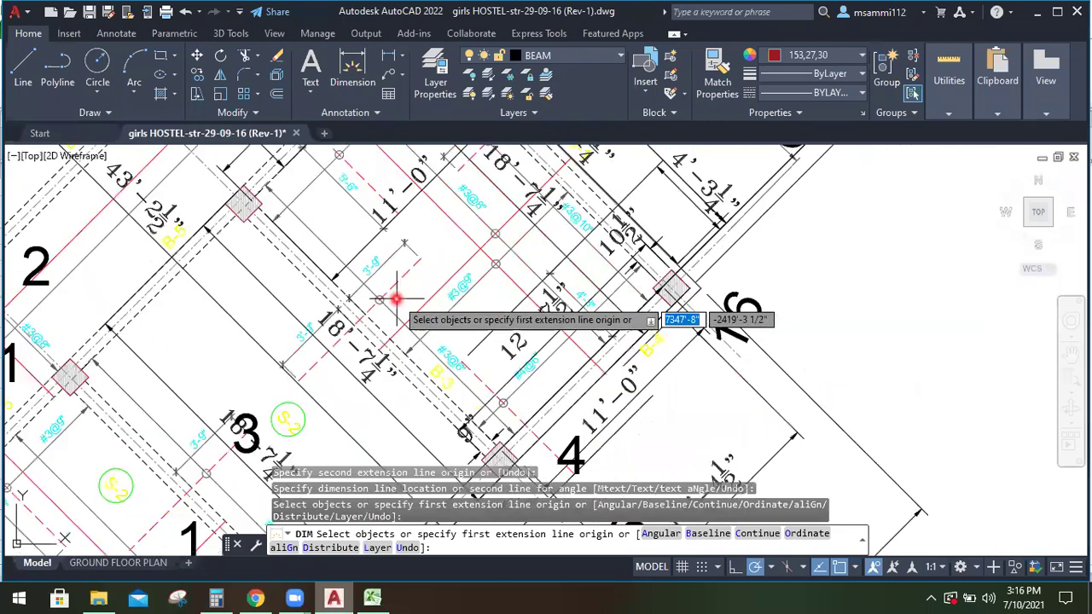
pyautogui.press('Return')
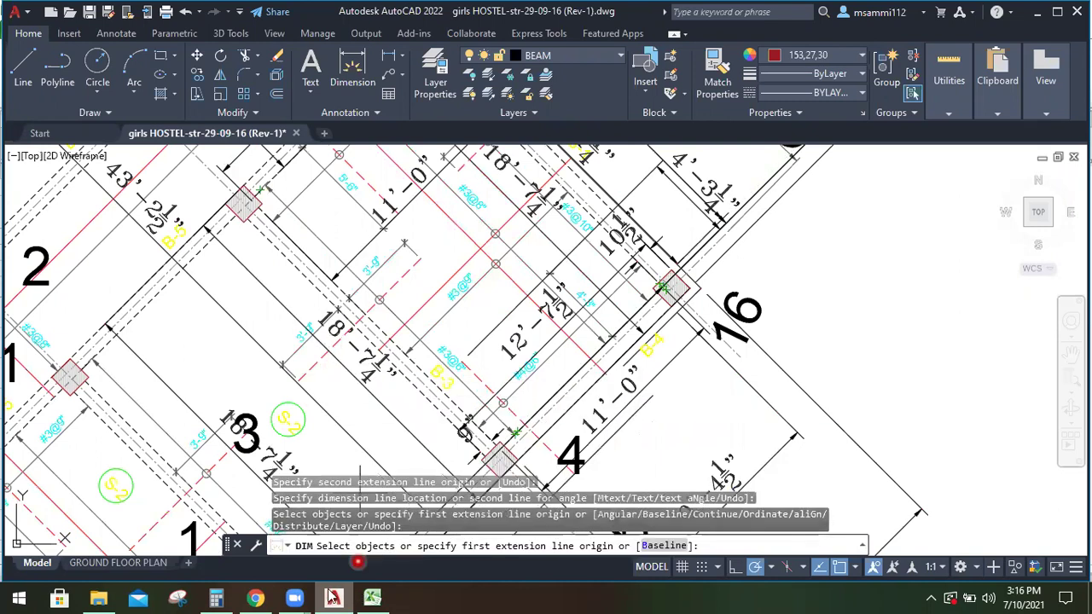
# Open the Calculator and divide 18.62 by 0.5 to work out the number of extra bars at grid 15
pyautogui.click(220, 599)
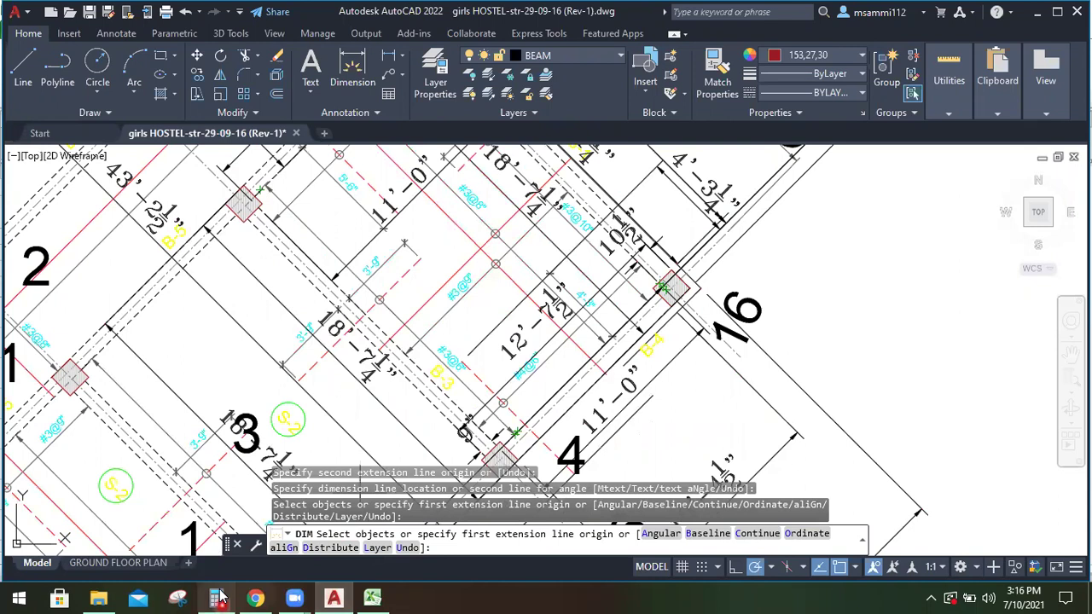
pyautogui.click(220, 597)
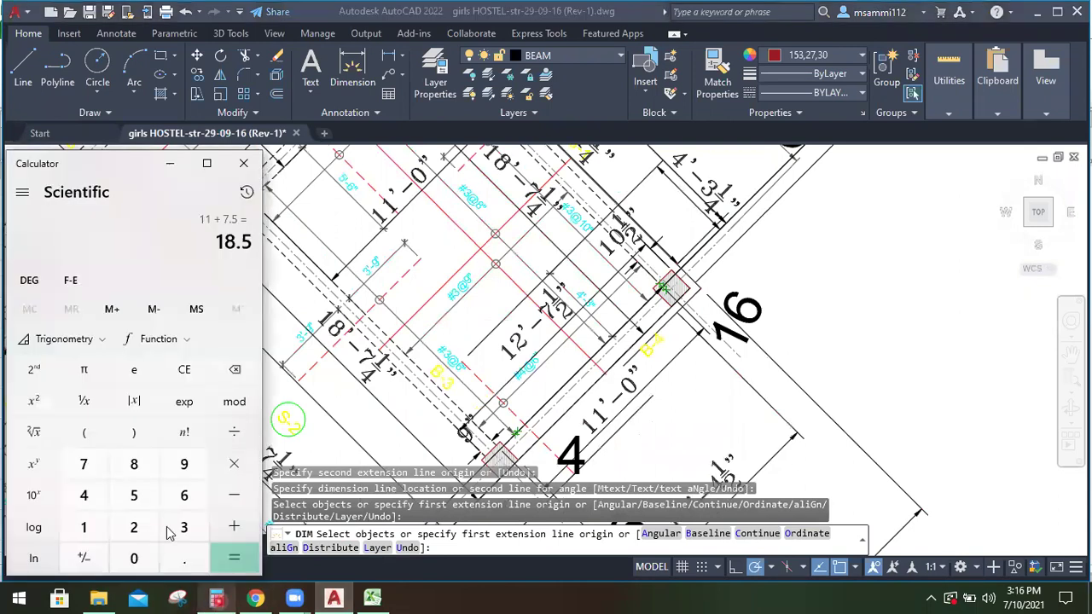
pyautogui.click(189, 376)
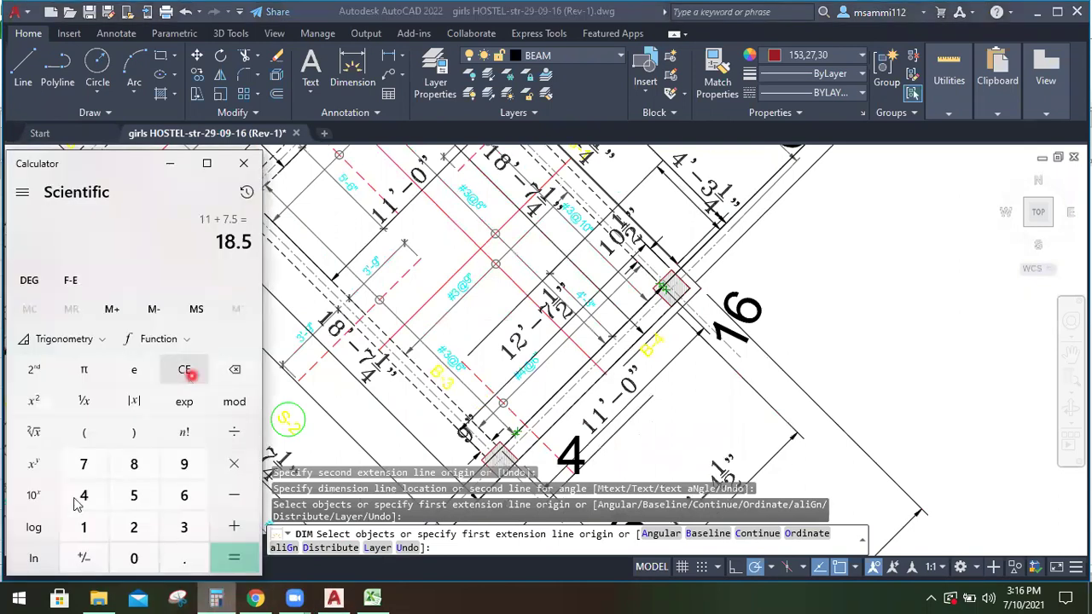
pyautogui.click(87, 528)
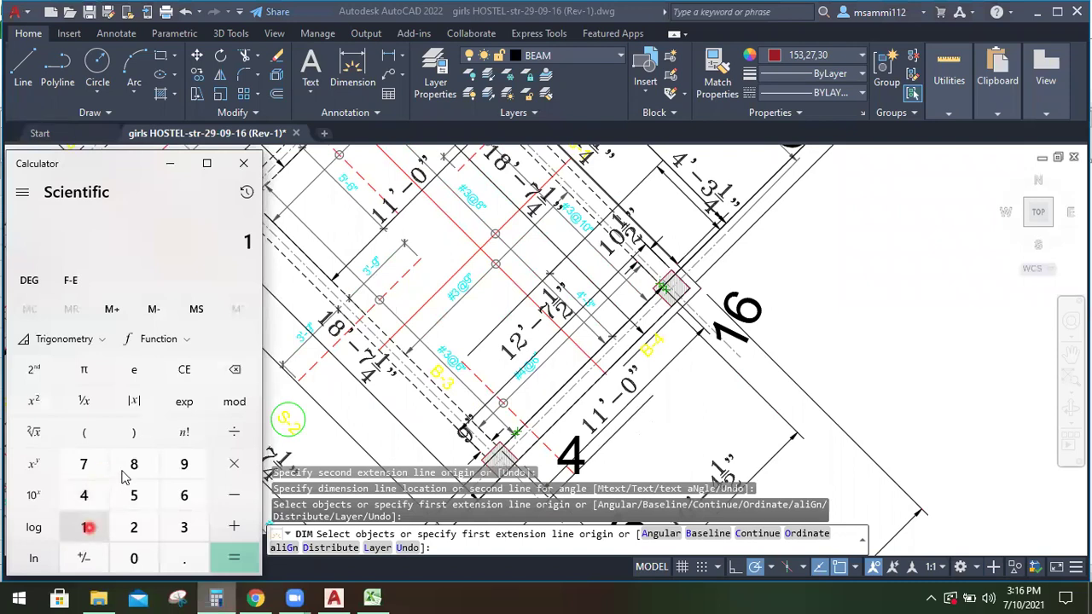
pyautogui.click(121, 470)
pyautogui.click(172, 546)
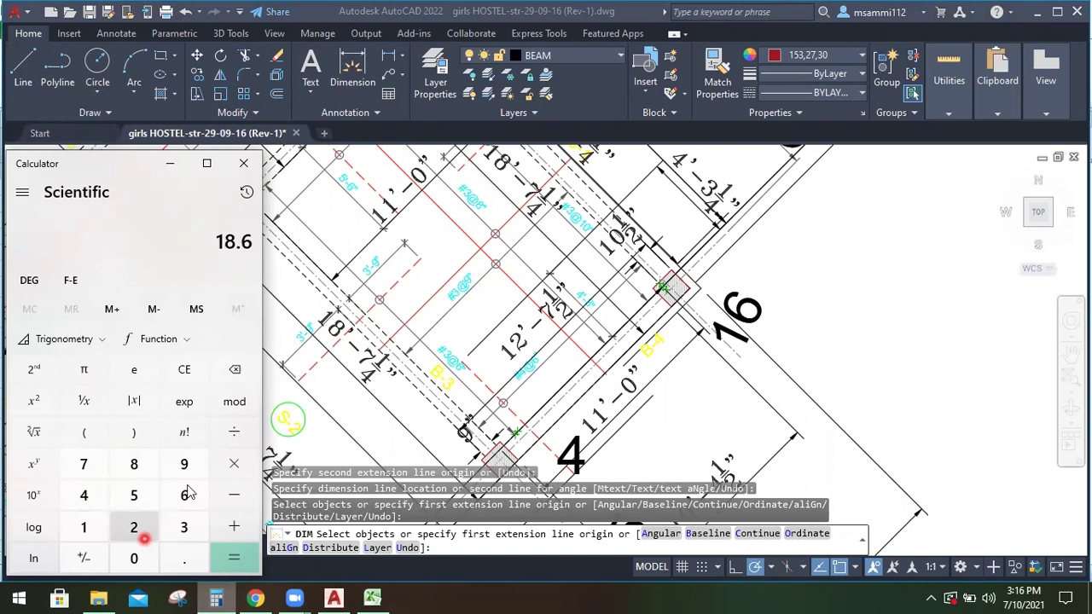
pyautogui.click(236, 440)
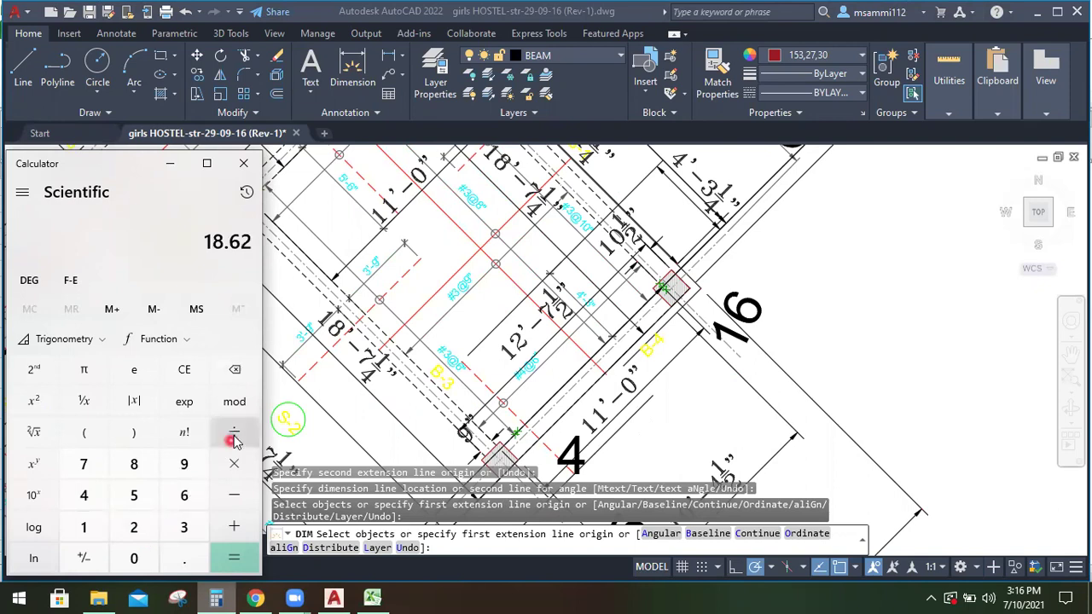
pyautogui.click(191, 504)
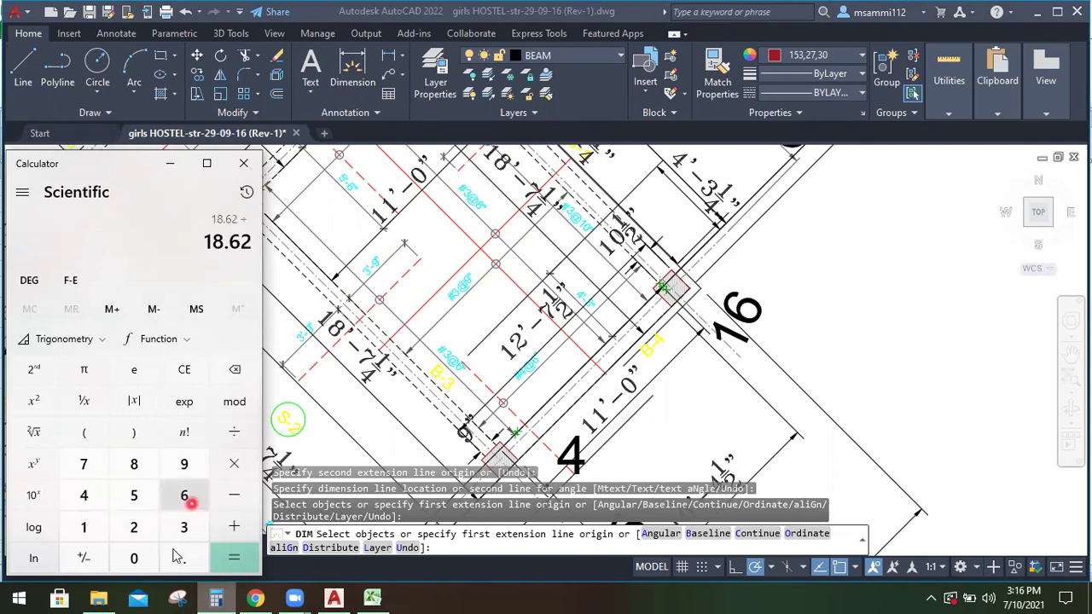
pyautogui.click(172, 550)
pyautogui.click(143, 563)
pyautogui.click(175, 556)
pyautogui.click(143, 503)
pyautogui.click(139, 552)
pyautogui.click(238, 556)
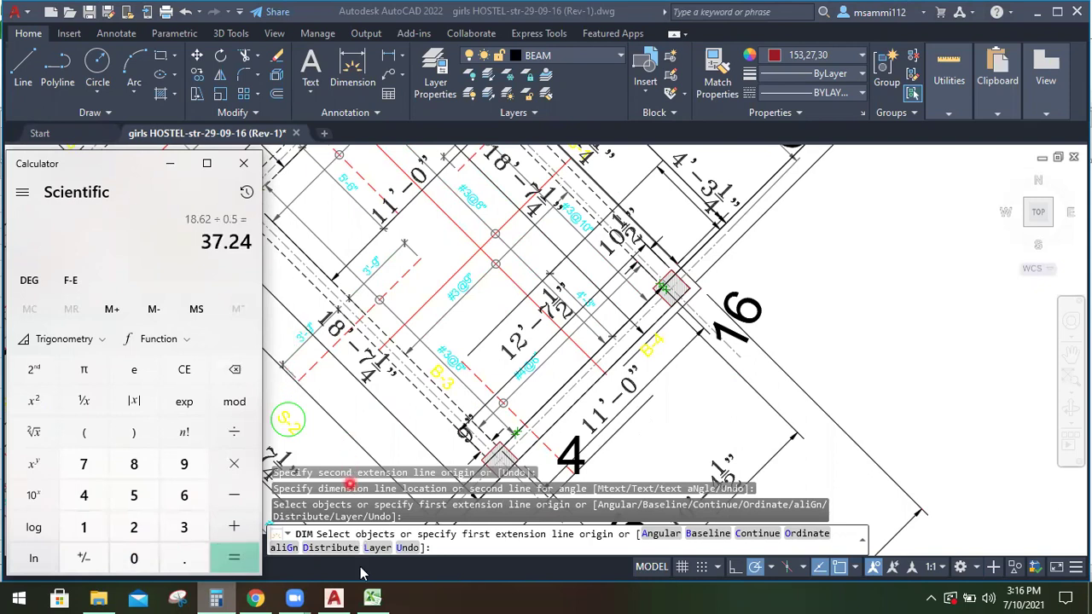
# Switch to Excel and enter 38 as the Each No in E17 for the extra bar @ grid 15
pyautogui.click(372, 596)
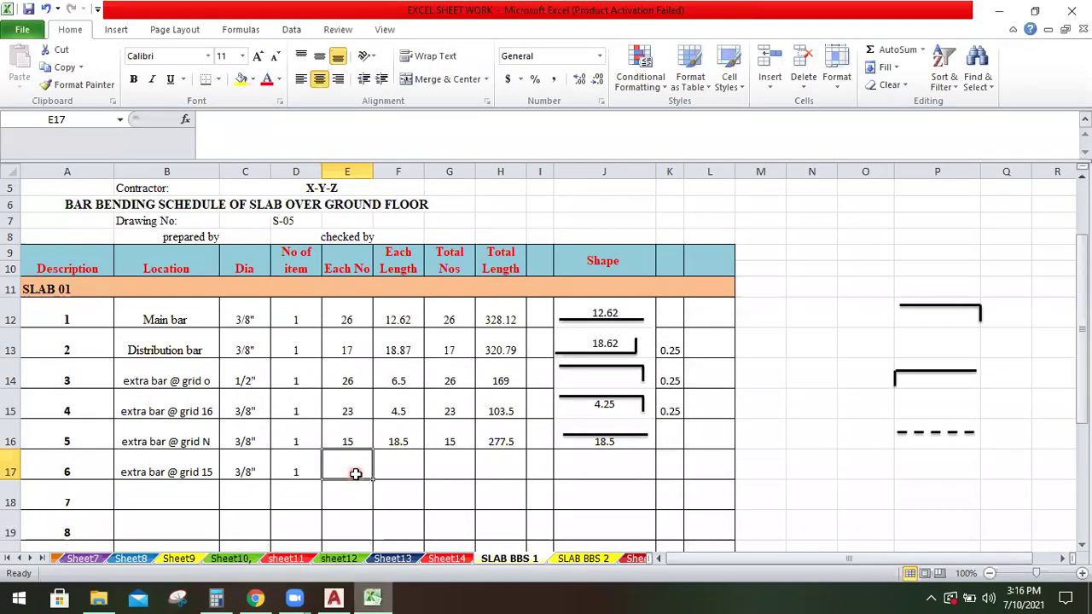
pyautogui.write('38')
pyautogui.click(400, 472)
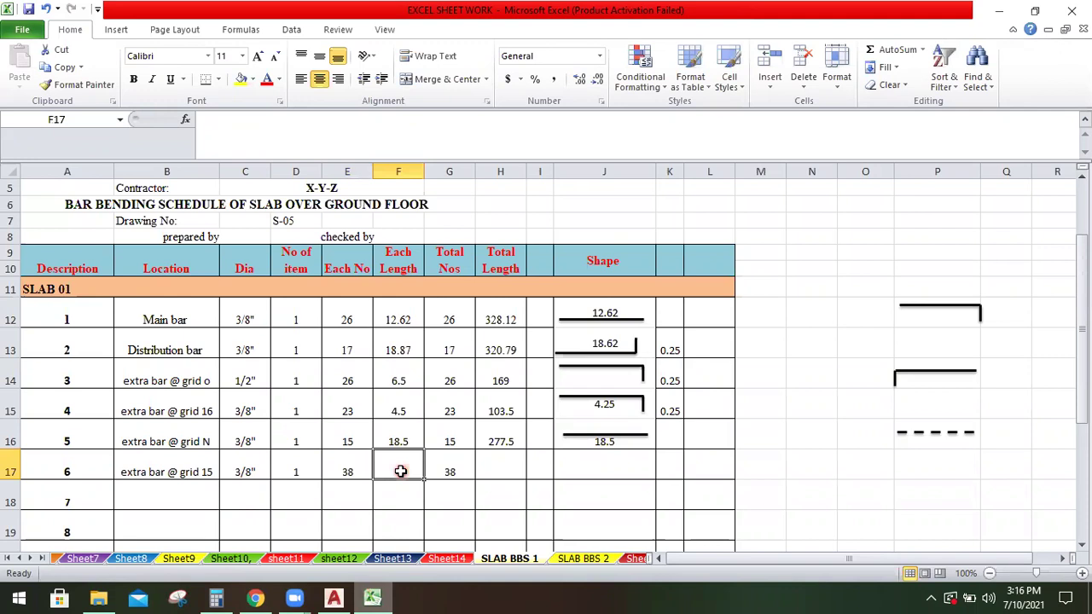
# Switch to AutoCAD and examine how far the extra bar @ grid 15 extends on both sides of beam B-3
pyautogui.click(224, 599)
pyautogui.click(236, 600)
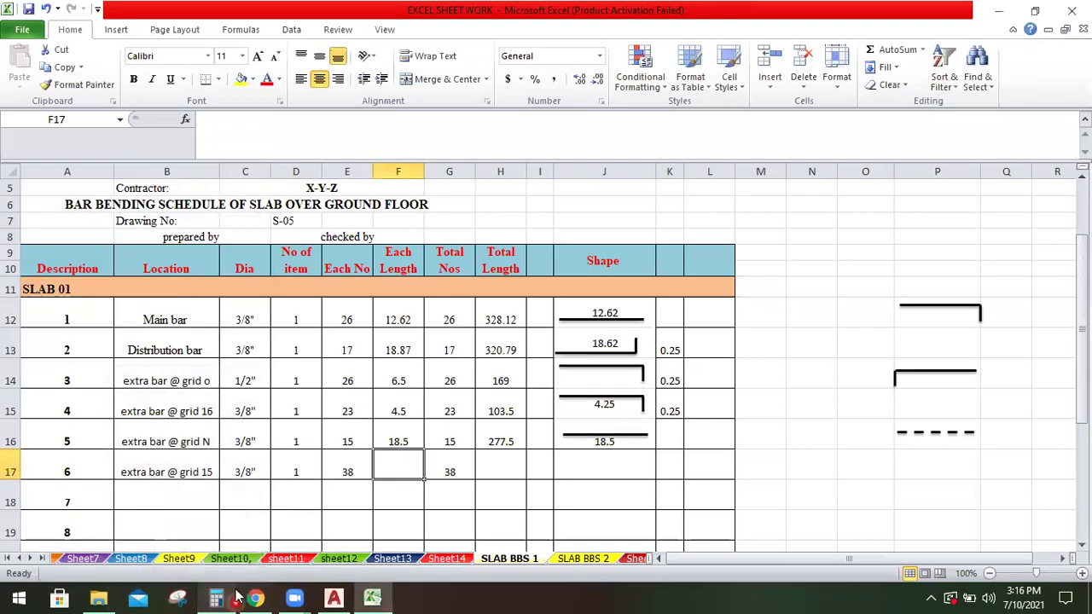
pyautogui.click(336, 596)
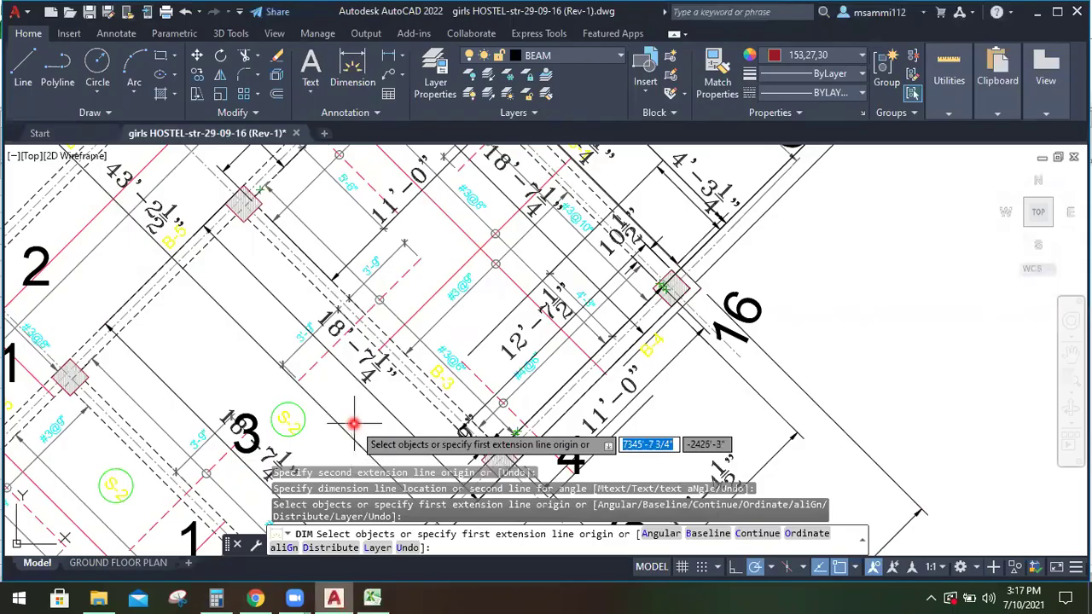
pyautogui.scroll(4, 382, 264)
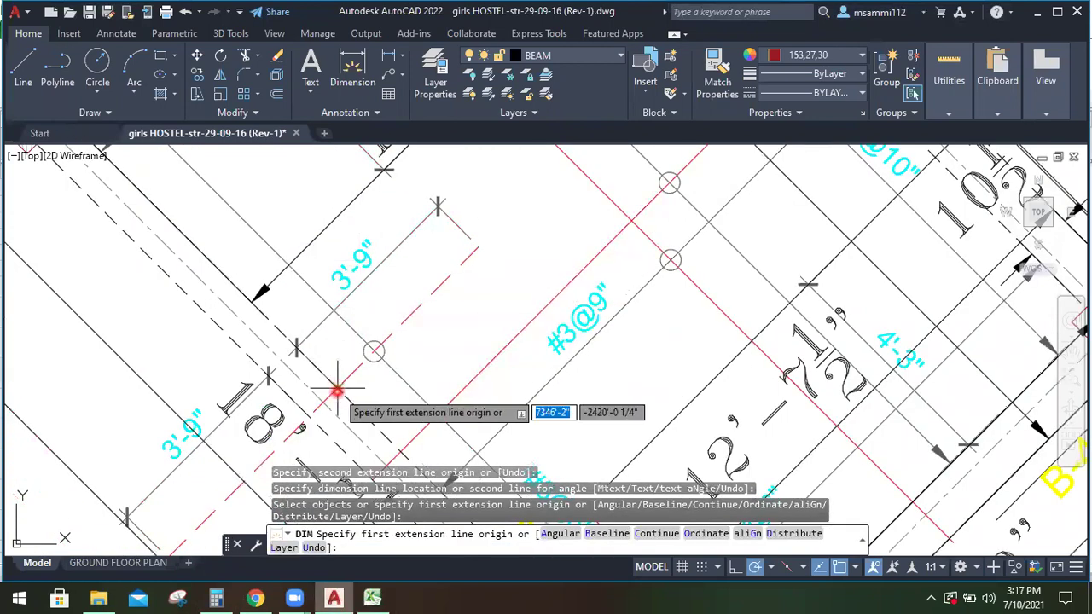
pyautogui.scroll(-2, 487, 244)
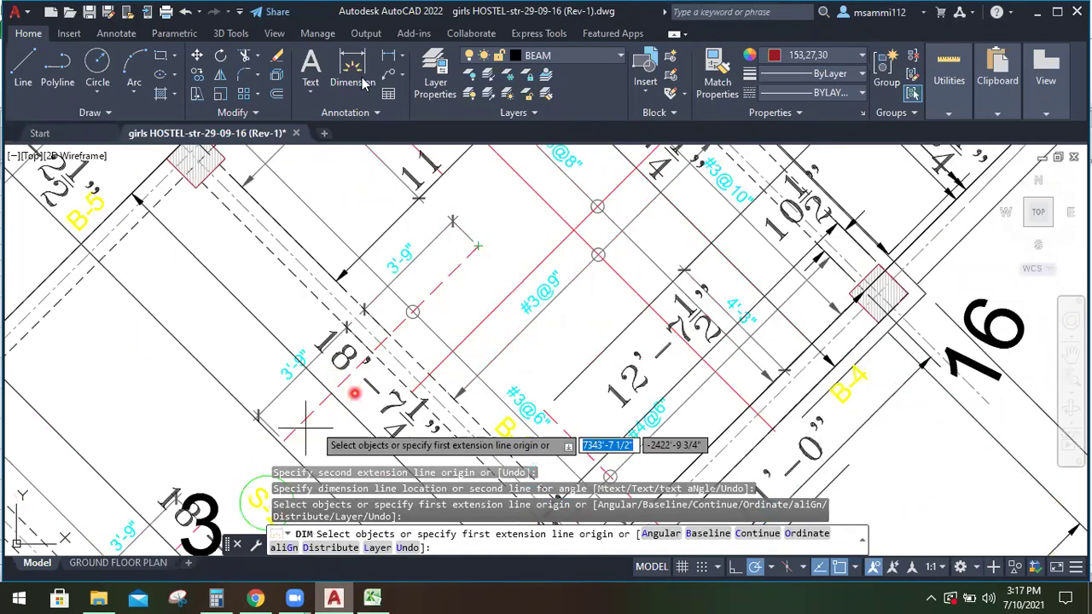
pyautogui.scroll(3, 305, 424)
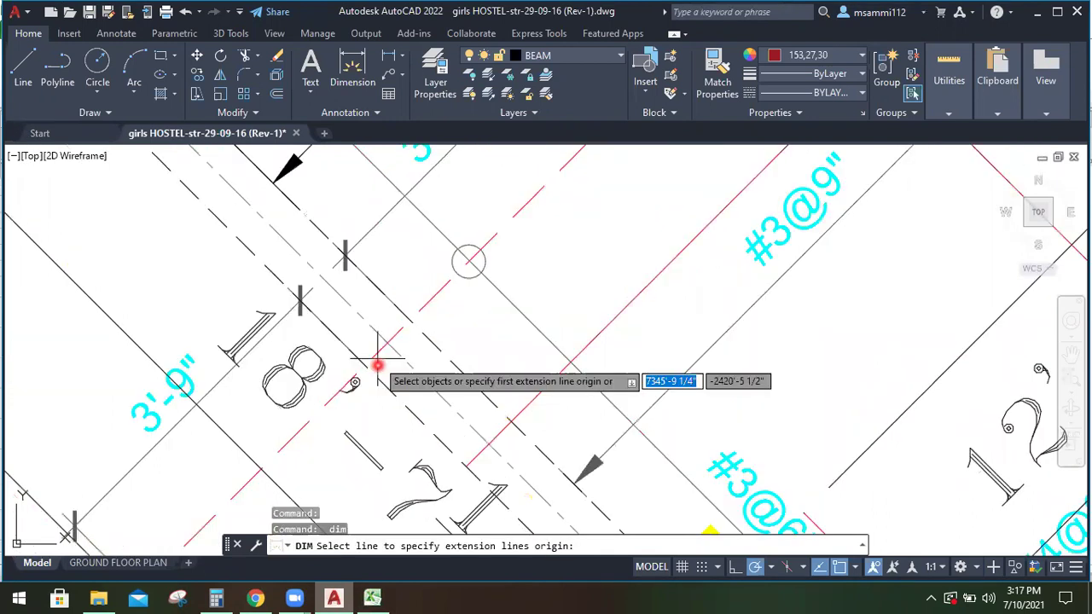
pyautogui.scroll(2, 378, 365)
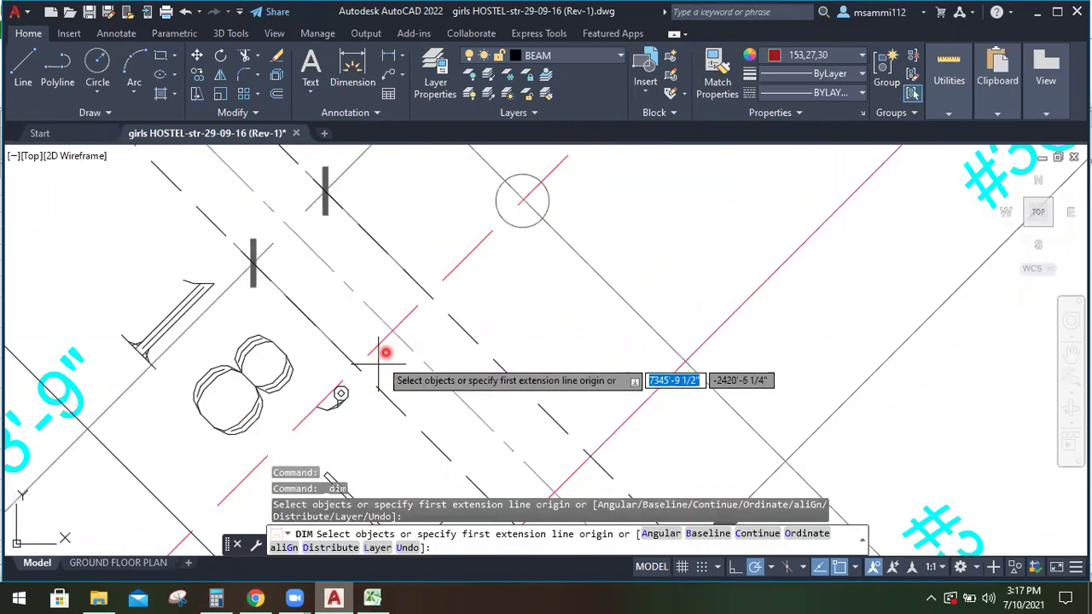
pyautogui.click(432, 298)
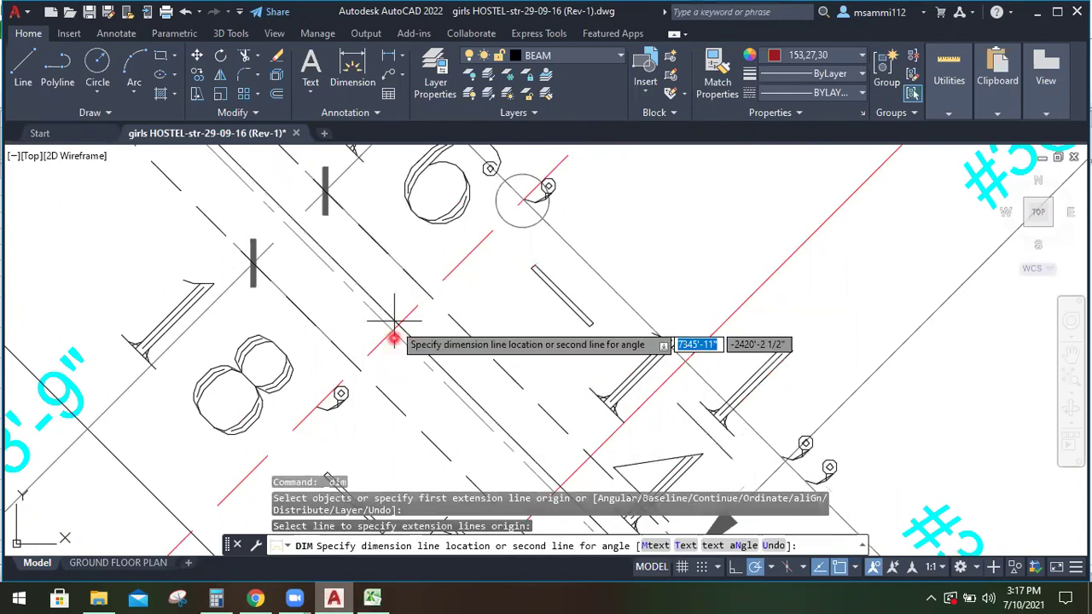
pyautogui.scroll(-5, 383, 353)
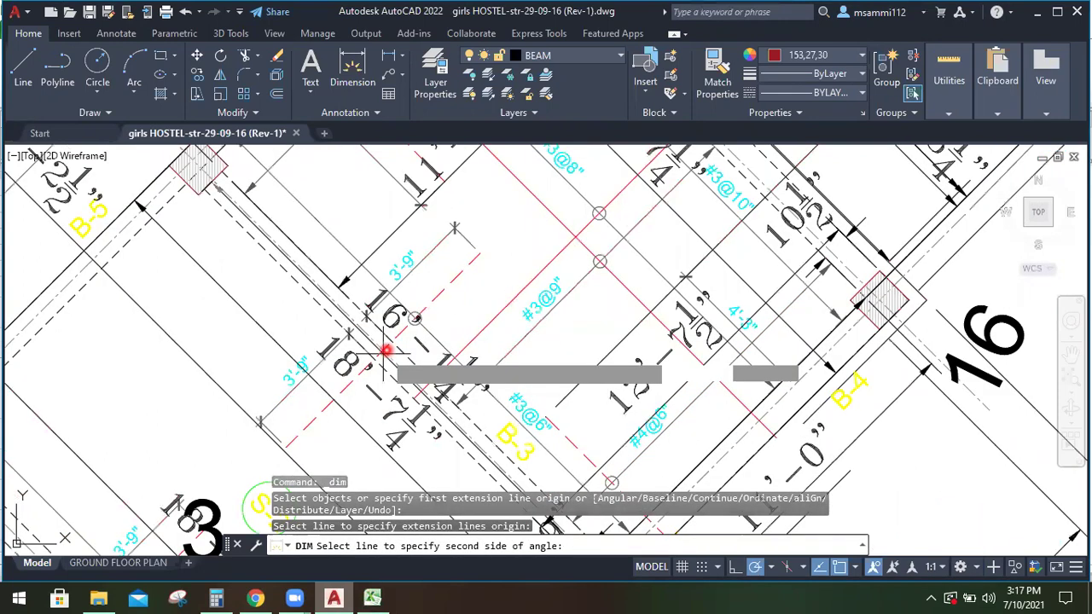
pyautogui.scroll(3, 386, 349)
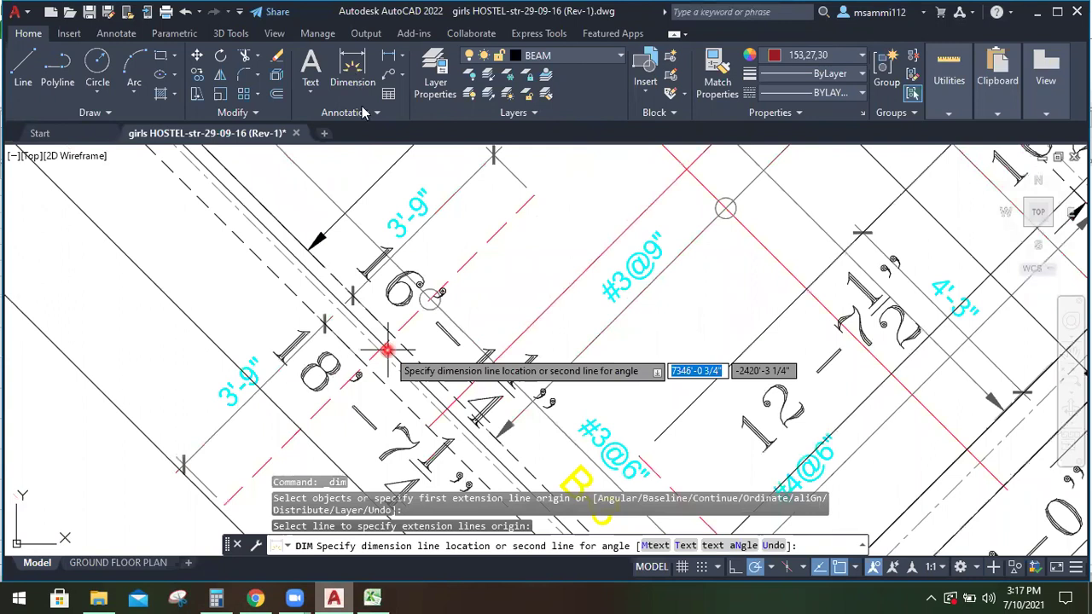
pyautogui.press('Escape')
# Examine the width of beam B-3 near the grid 15 column for the extra bar's total length
pyautogui.click(352, 70)
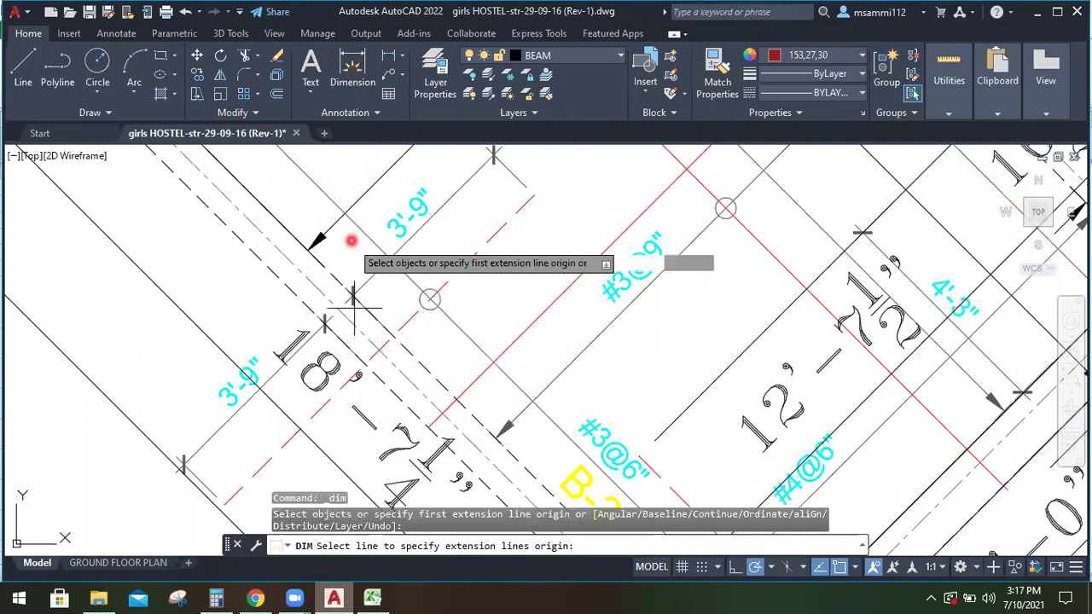
pyautogui.scroll(-3, 420, 415)
pyautogui.scroll(5, 498, 420)
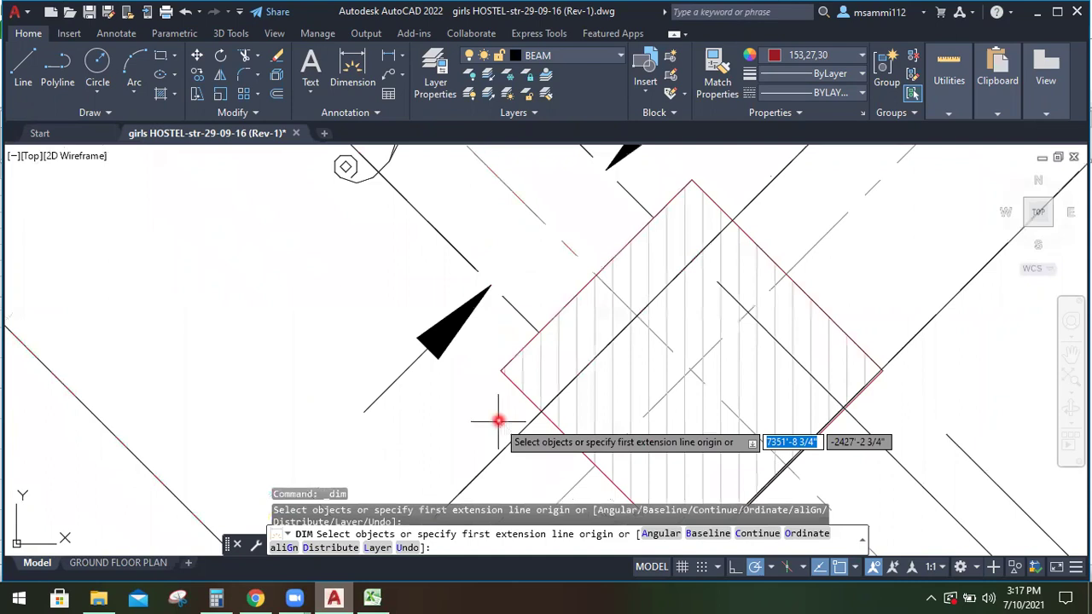
pyautogui.scroll(-3, 498, 420)
pyautogui.scroll(2, 481, 259)
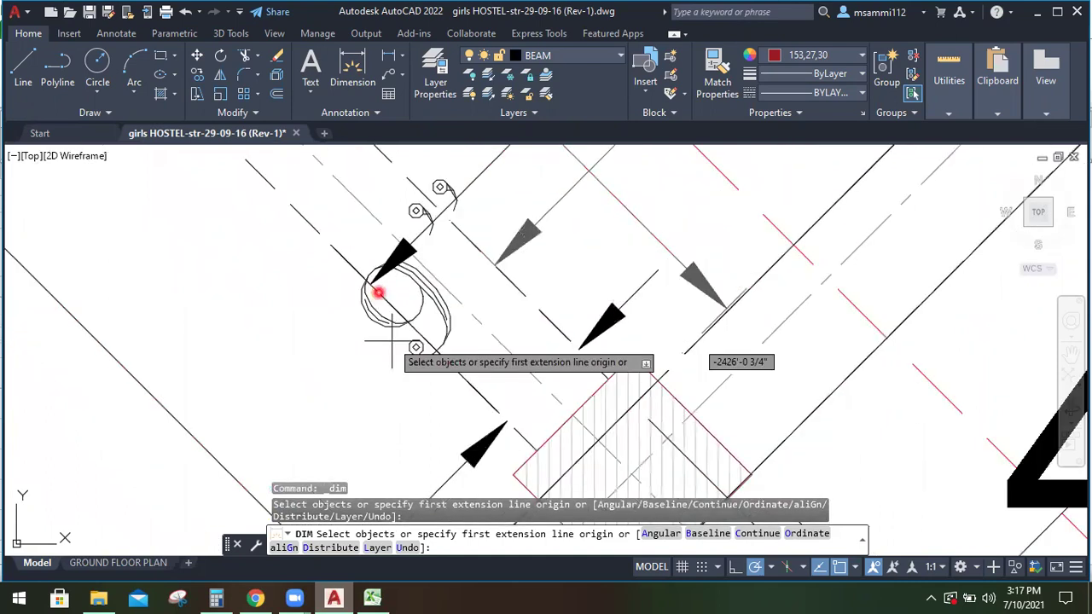
pyautogui.scroll(-4, 385, 353)
pyautogui.scroll(-4, 385, 353)
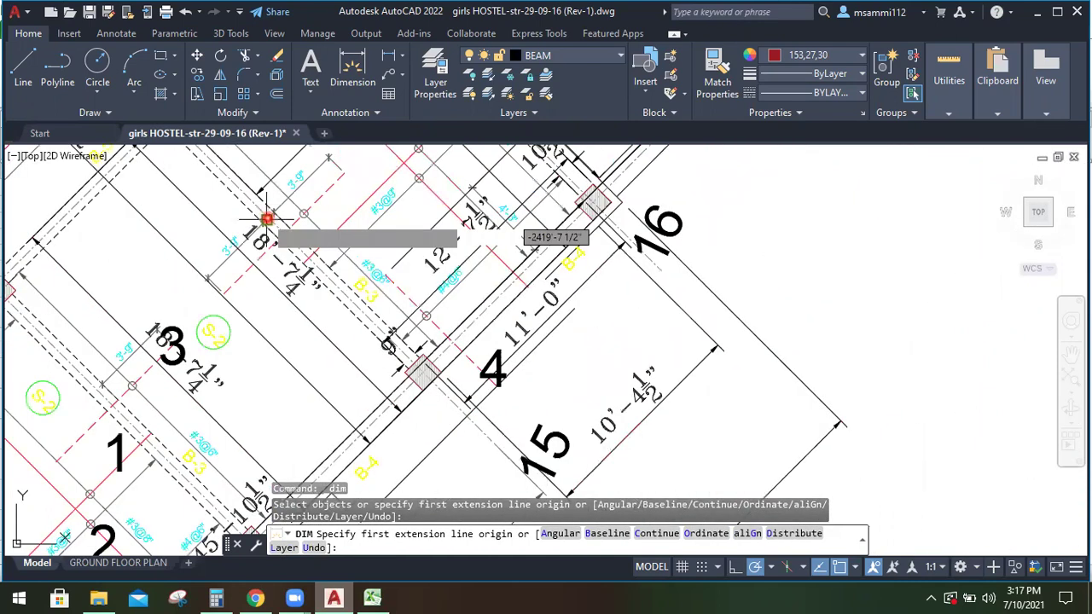
pyautogui.scroll(2, 266, 219)
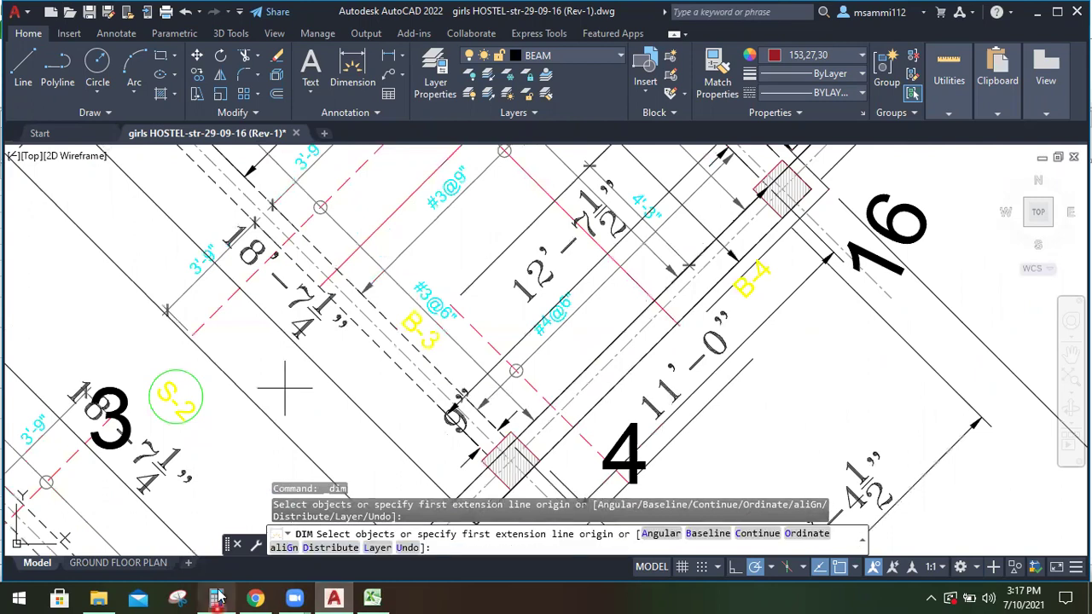
# Open the Calculator and multiply 3.75 by 2 to combine the bar extents on both sides of the beam
pyautogui.click(217, 597)
pyautogui.click(194, 377)
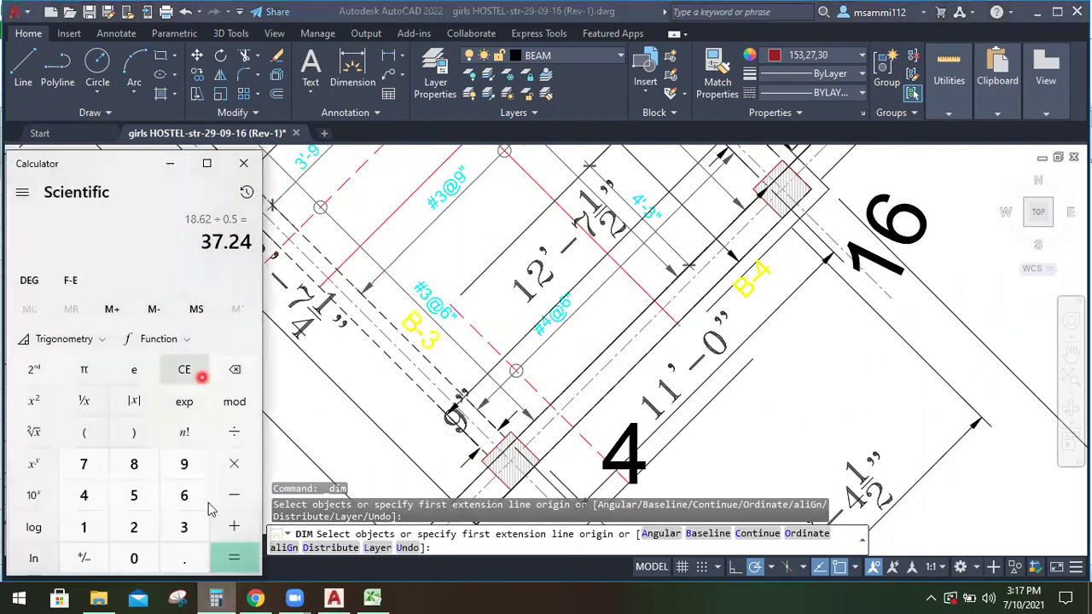
pyautogui.click(201, 530)
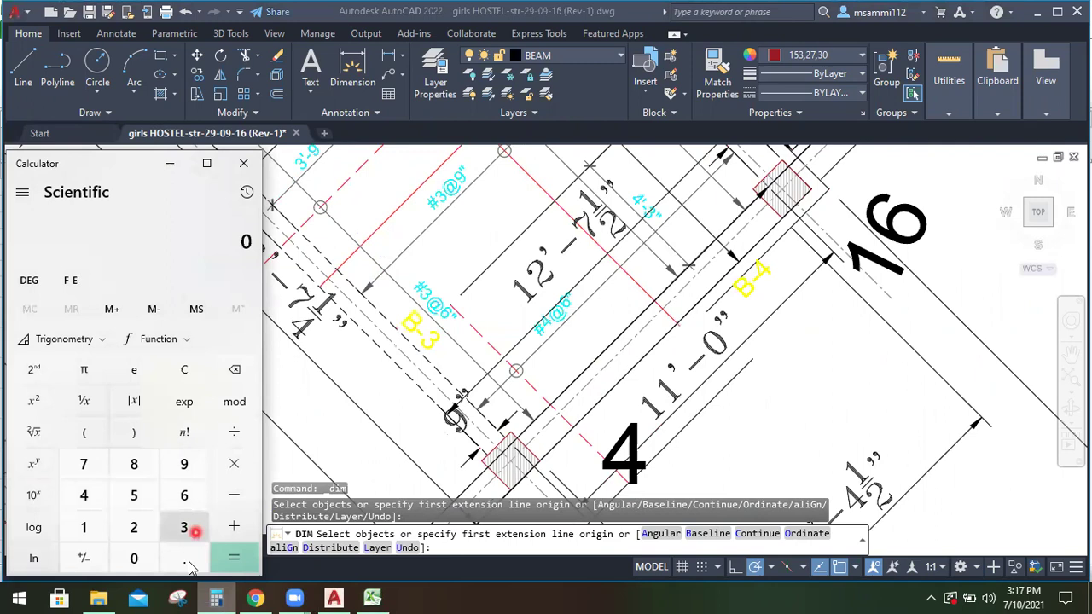
pyautogui.click(189, 561)
pyautogui.click(96, 475)
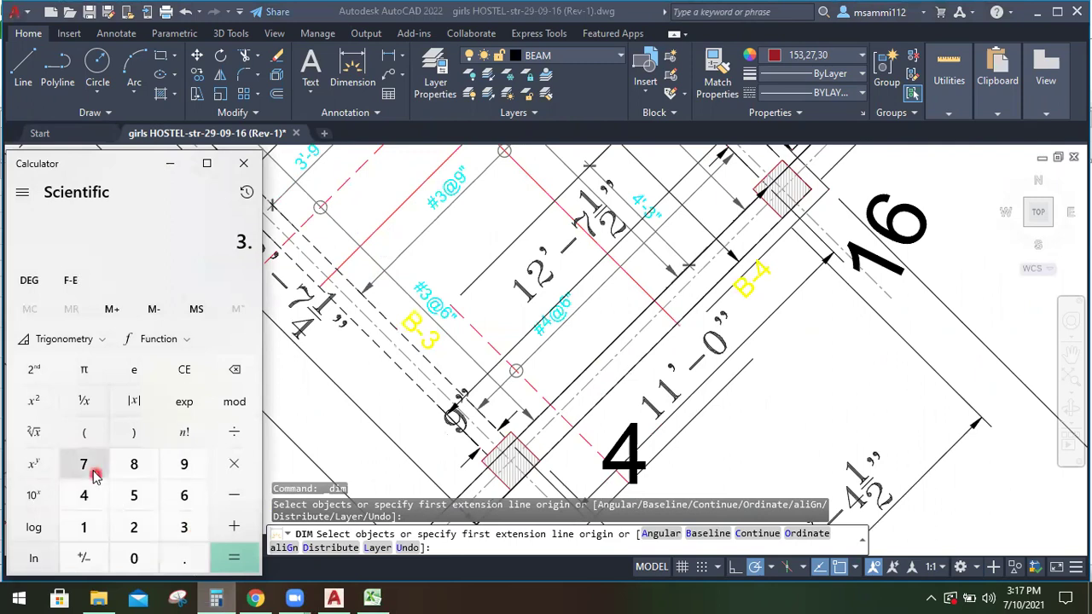
pyautogui.click(133, 497)
pyautogui.click(218, 489)
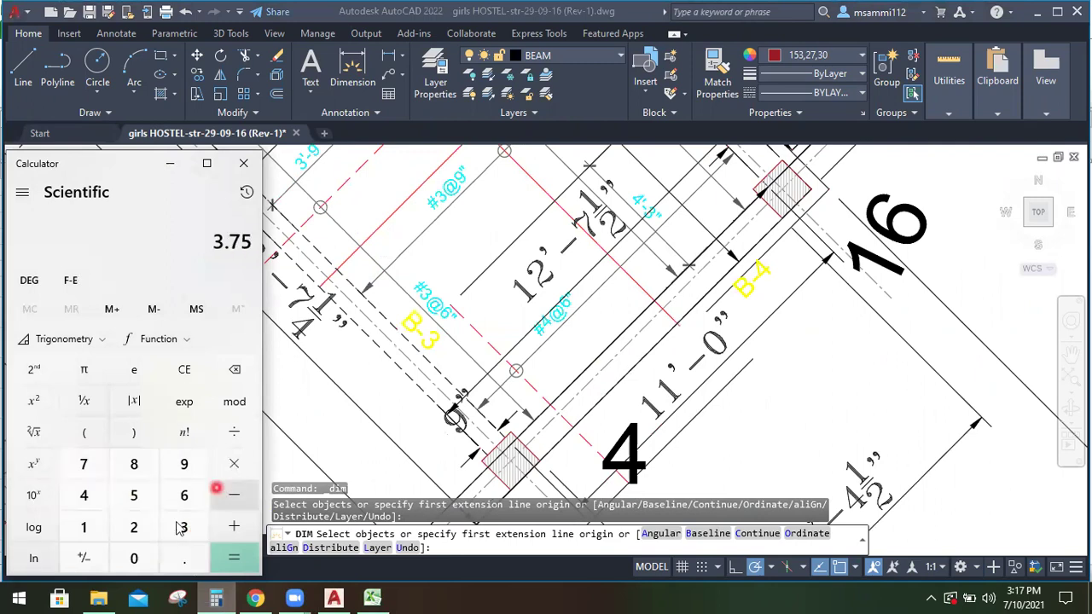
pyautogui.click(137, 529)
pyautogui.click(232, 559)
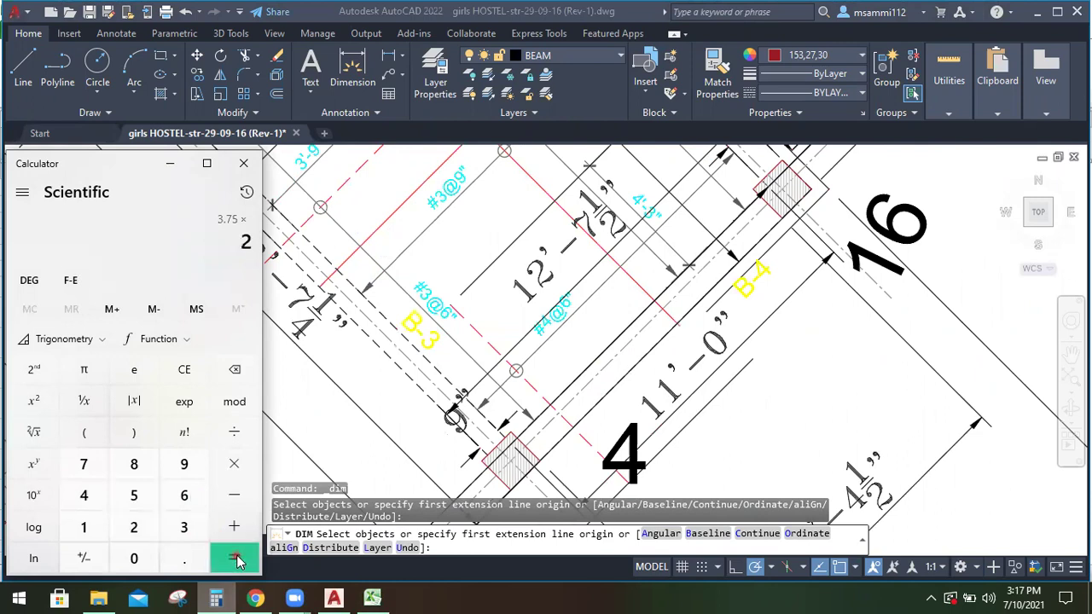
# Add 0.75 to the calculated length to include the width of beam B-3
pyautogui.click(235, 531)
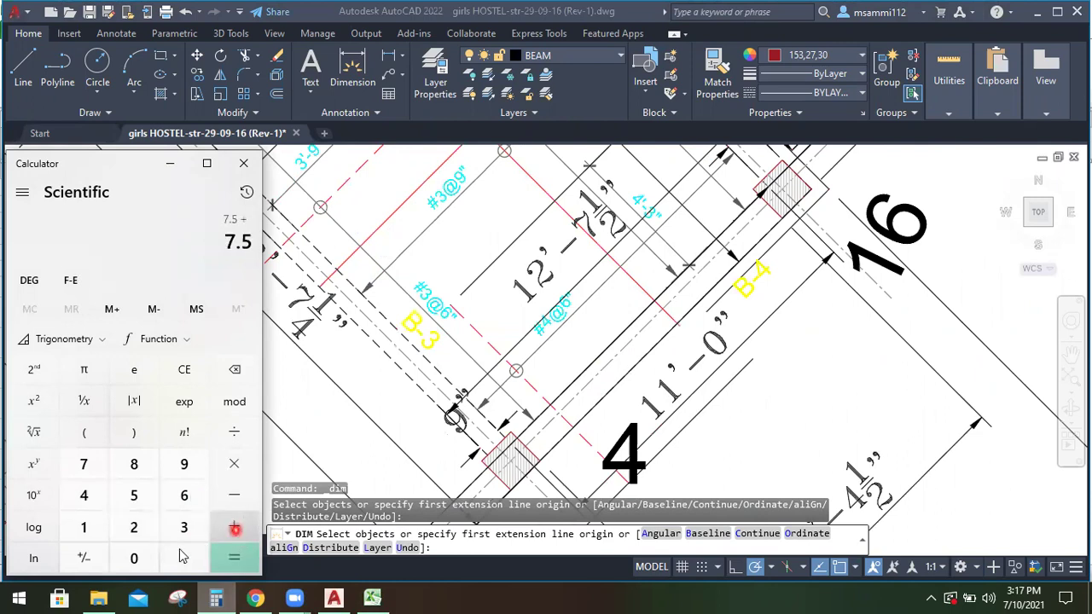
pyautogui.click(137, 556)
pyautogui.click(183, 556)
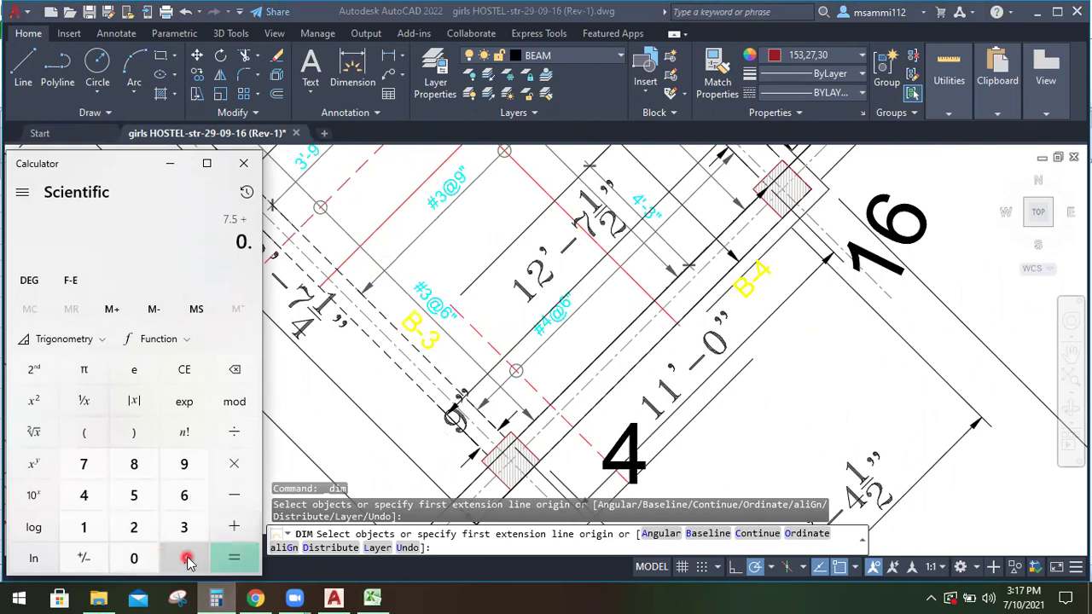
pyautogui.click(91, 468)
pyautogui.click(128, 496)
pyautogui.click(232, 555)
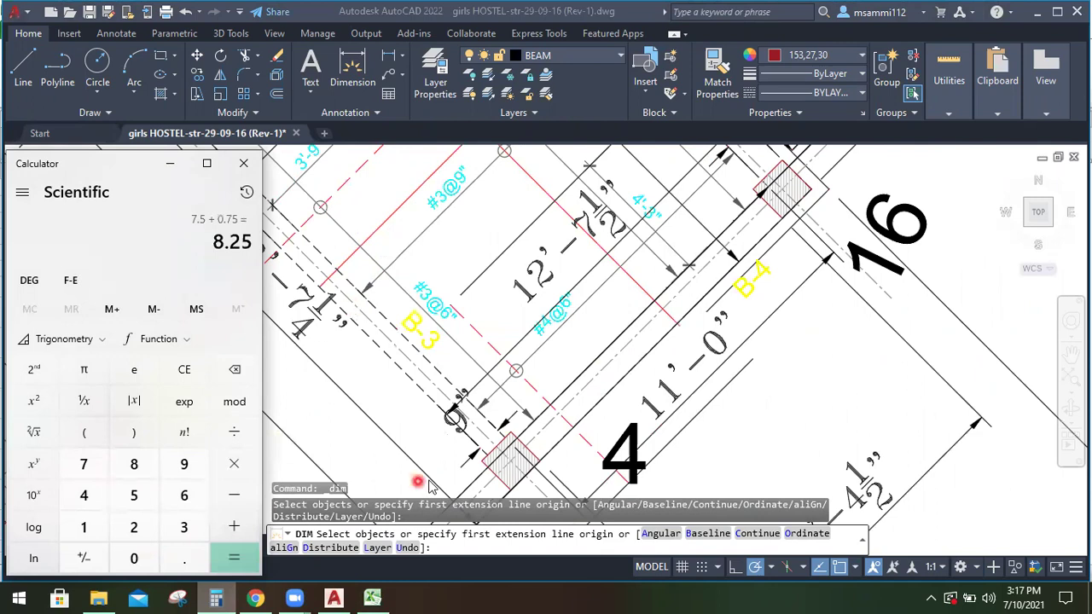
# Recheck the extra bar beside beam B-3 in the drawing, and enter 8.25 as the Each Length in F17 in Excel
pyautogui.scroll(-5, 415, 380)
pyautogui.scroll(3, 384, 349)
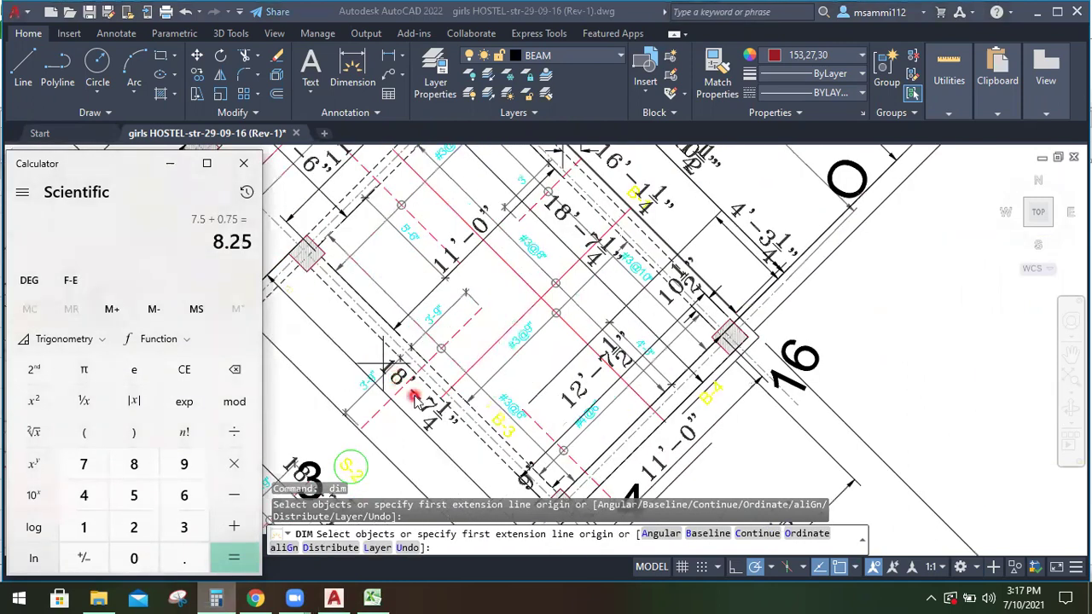
pyautogui.scroll(2, 415, 391)
pyautogui.write('c')
pyautogui.press('Return')
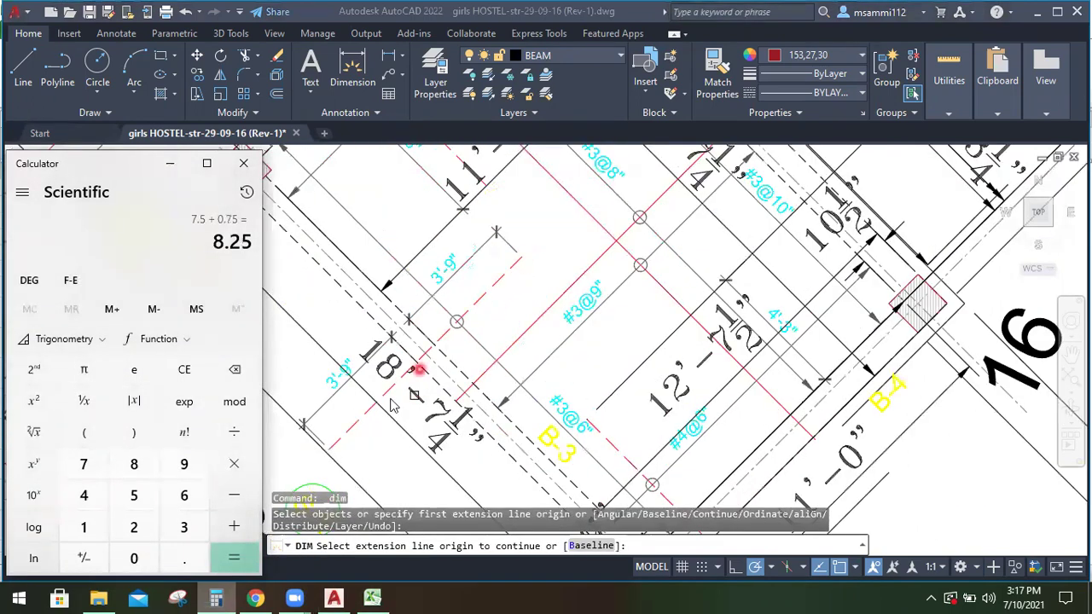
pyautogui.click(371, 597)
pyautogui.write('8.25')
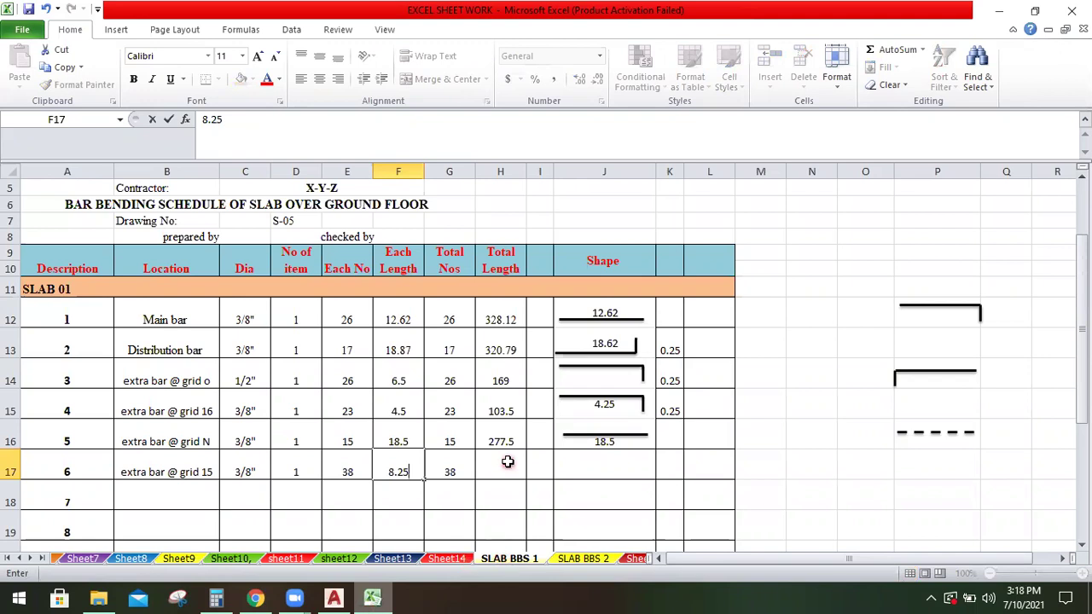
pyautogui.click(461, 468)
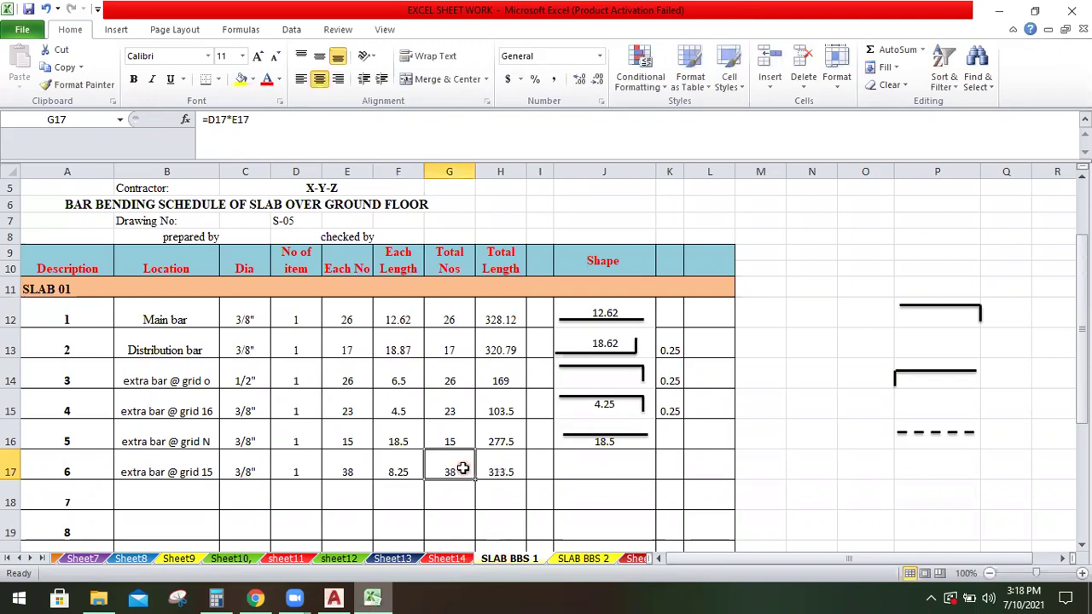
pyautogui.click(519, 465)
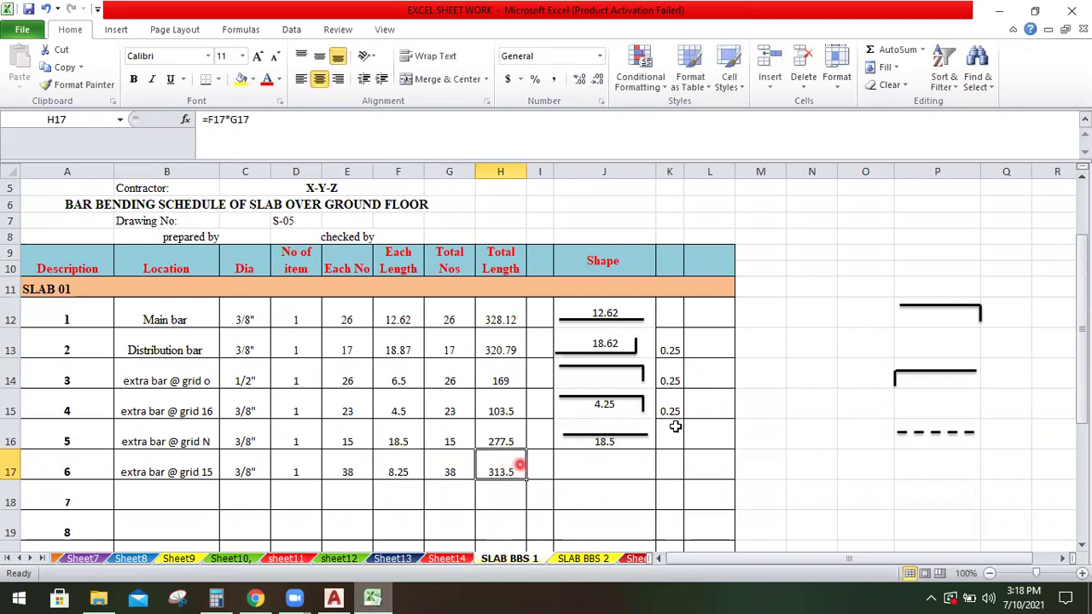
# Copy the hooked bar shape from P12 and paste it into the Shape cell J17 for item 6
pyautogui.click(966, 315)
pyautogui.rightClick(965, 314)
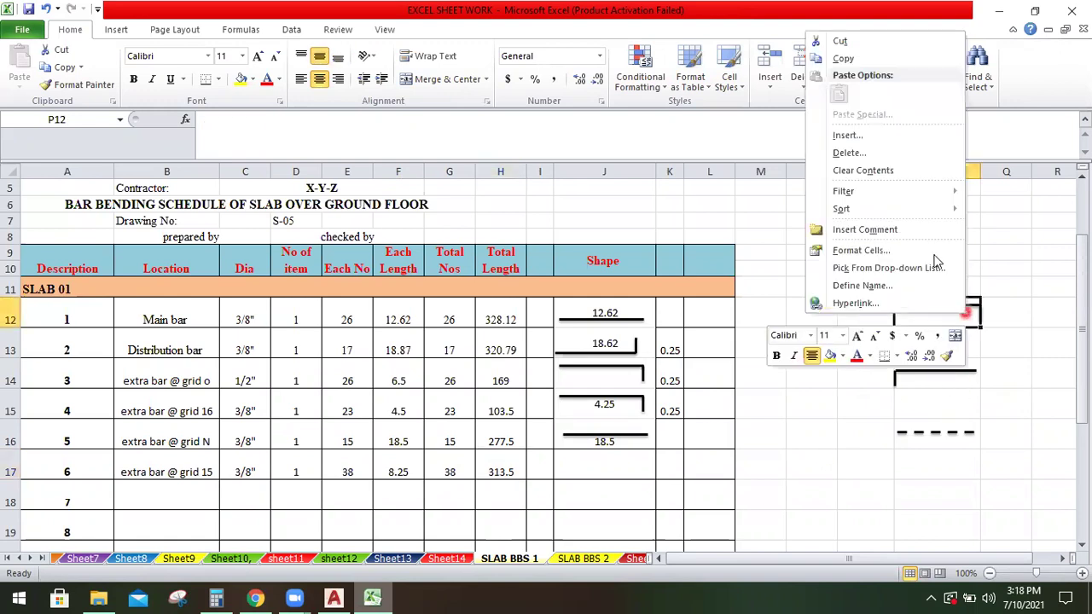
pyautogui.click(843, 58)
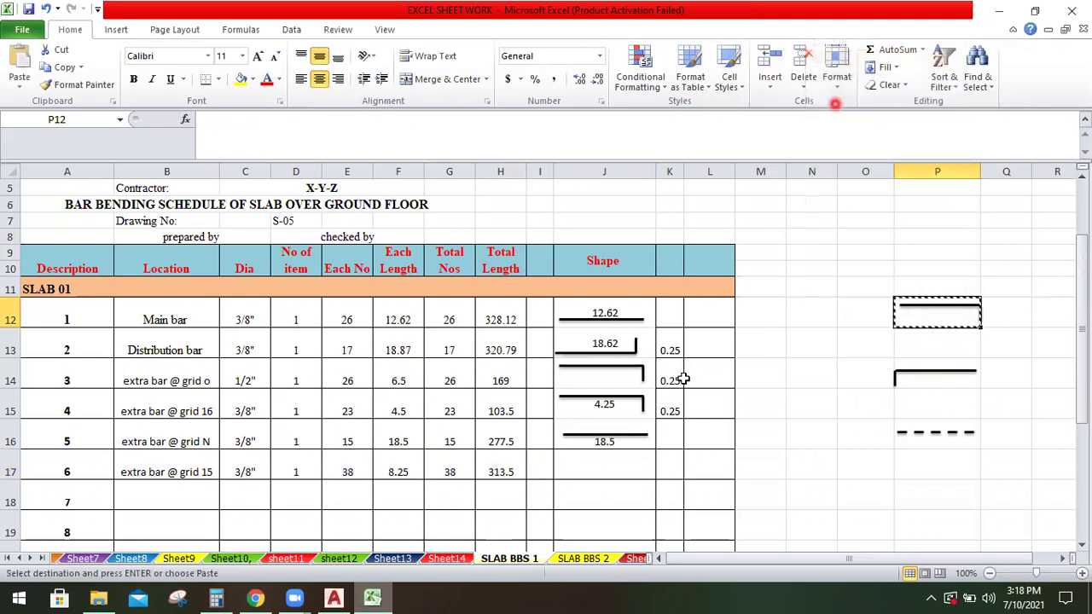
pyautogui.click(602, 469)
pyautogui.rightClick(602, 469)
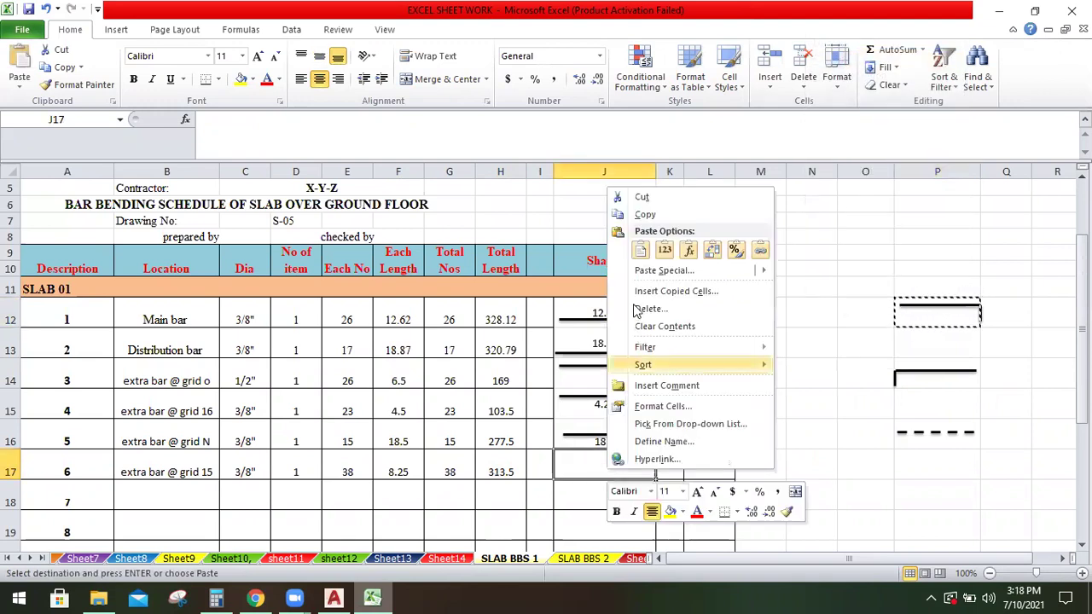
pyautogui.click(640, 249)
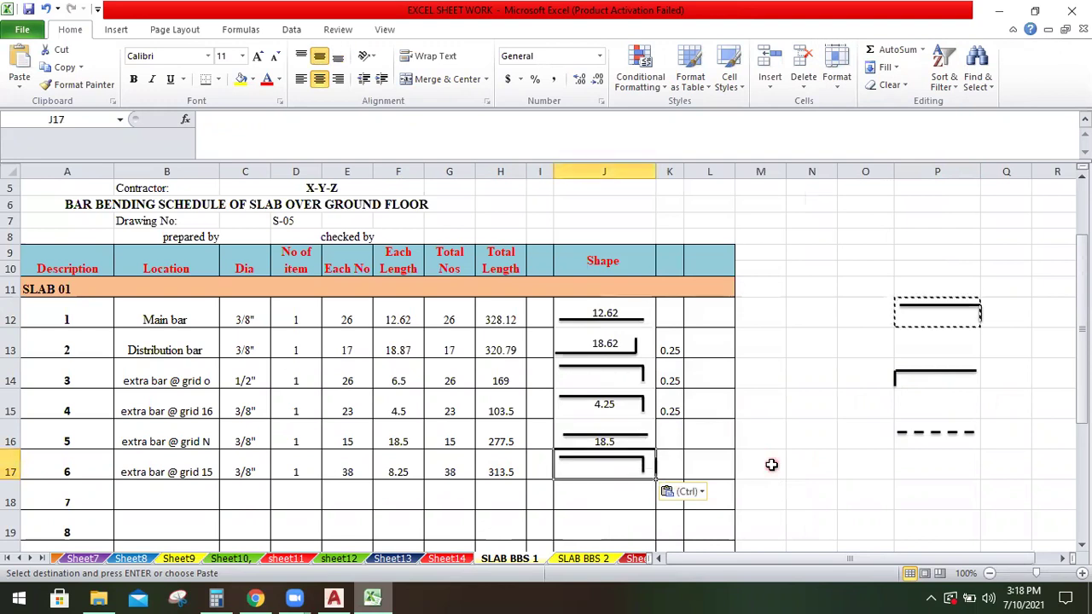
# Delete the stray vertical line and the hook from the pasted bar shape in J17, keeping only the straight line
pyautogui.click(128, 30)
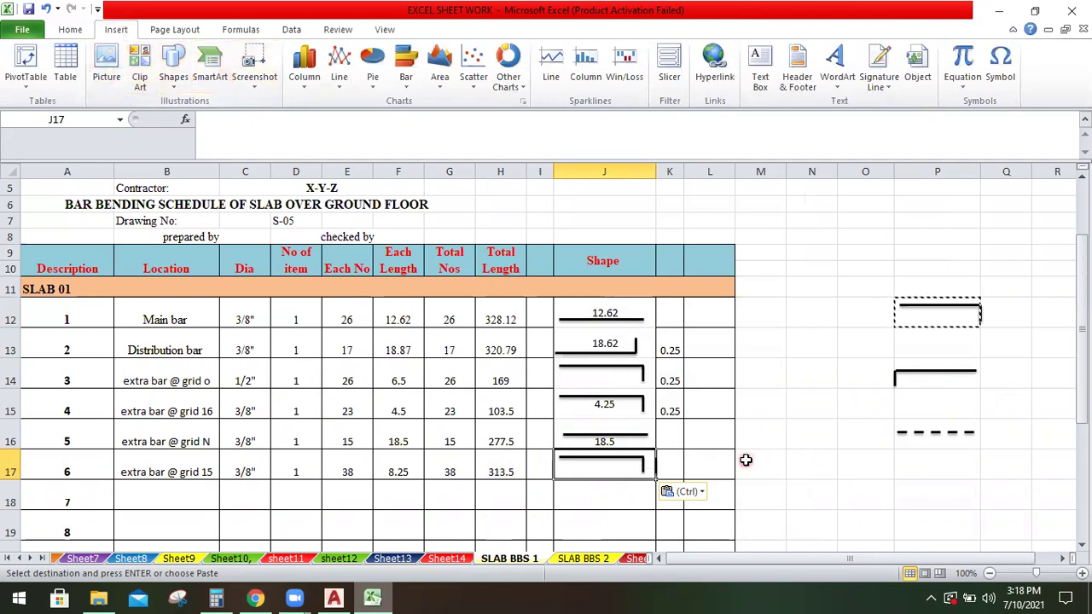
pyautogui.click(745, 461)
pyautogui.click(655, 462)
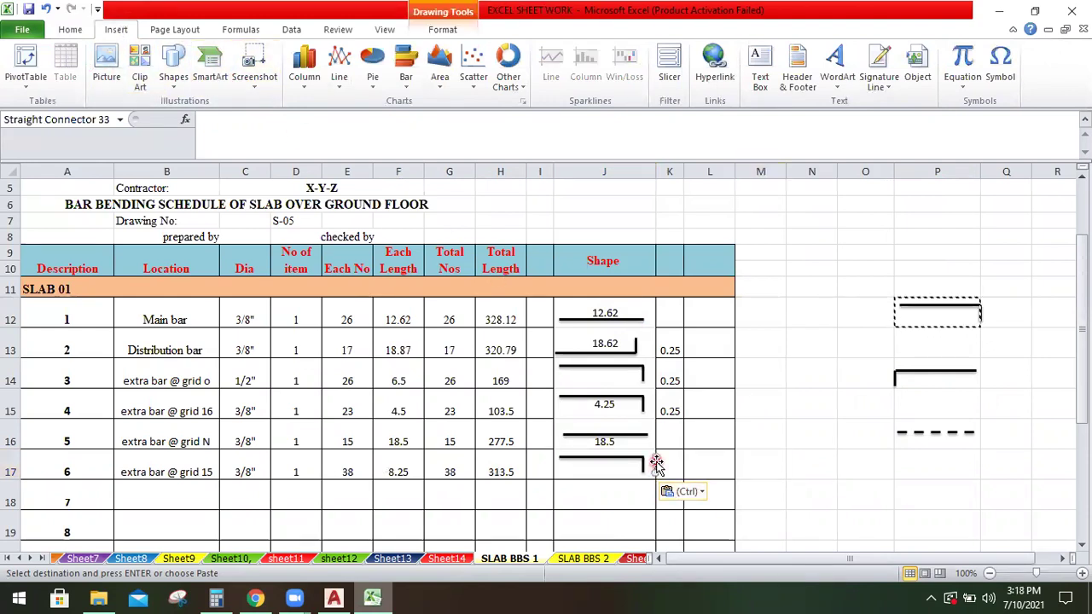
pyautogui.press('Escape')
pyautogui.click(828, 407)
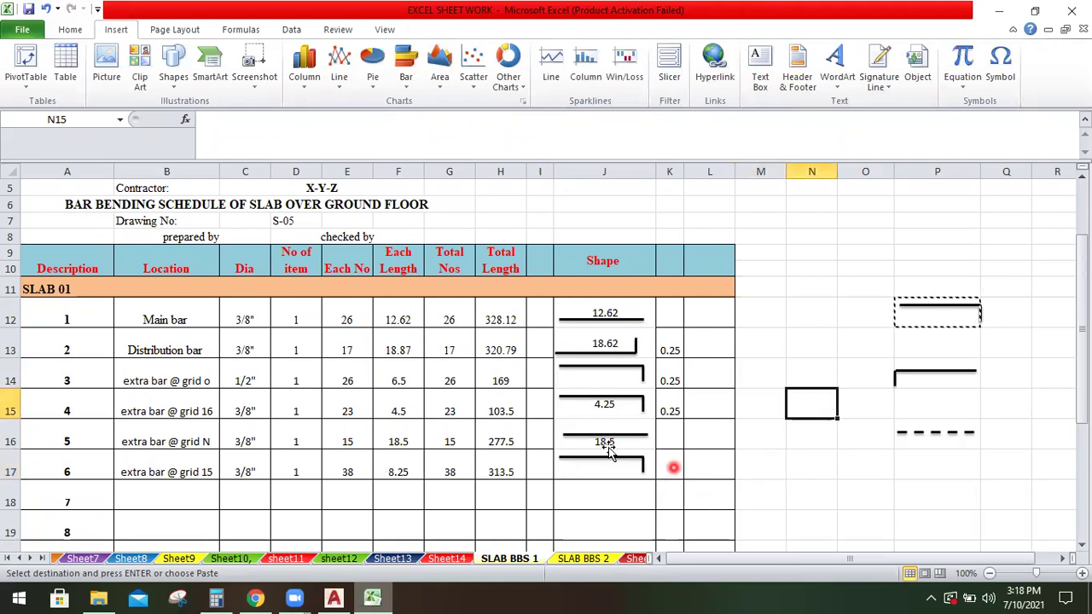
pyautogui.click(641, 468)
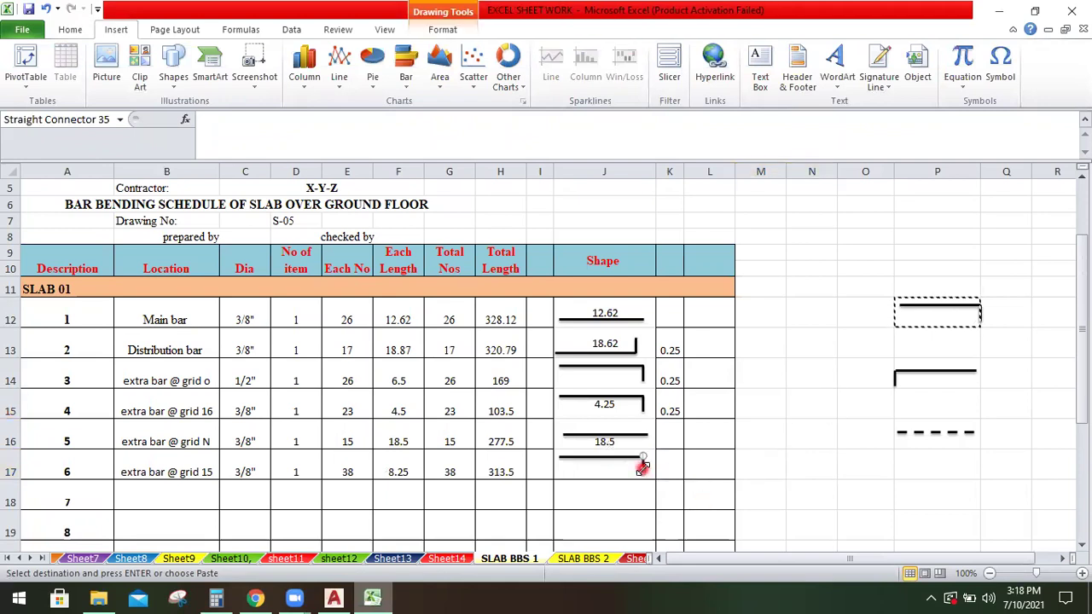
pyautogui.press('Escape')
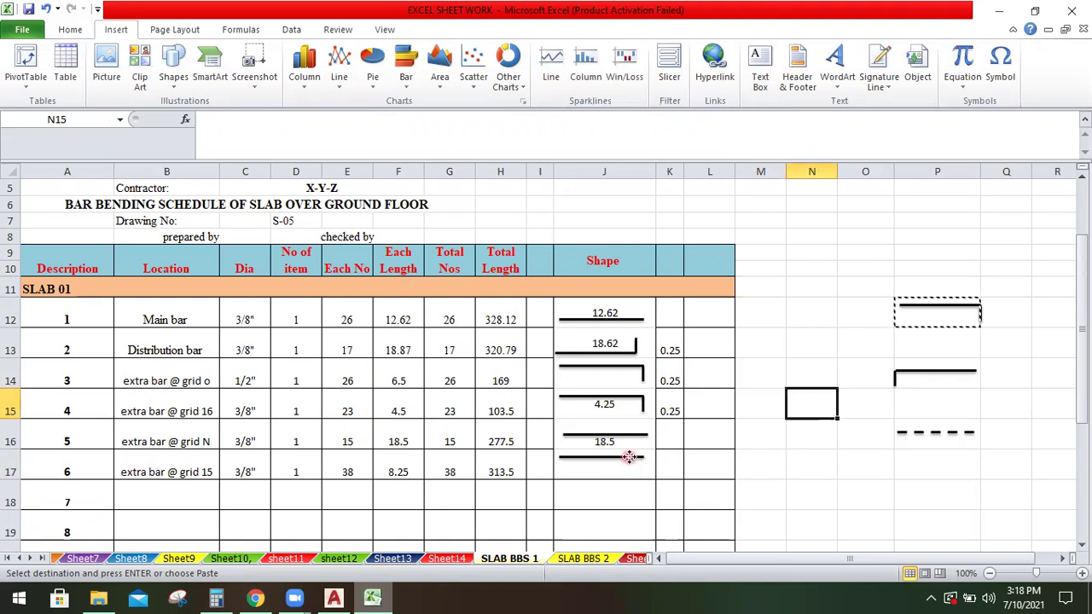
# Move the straight bar line lower in J17 and enter 8.25 as the shape length in that cell
pyautogui.moveTo(628, 462); pyautogui.dragTo(631, 472)
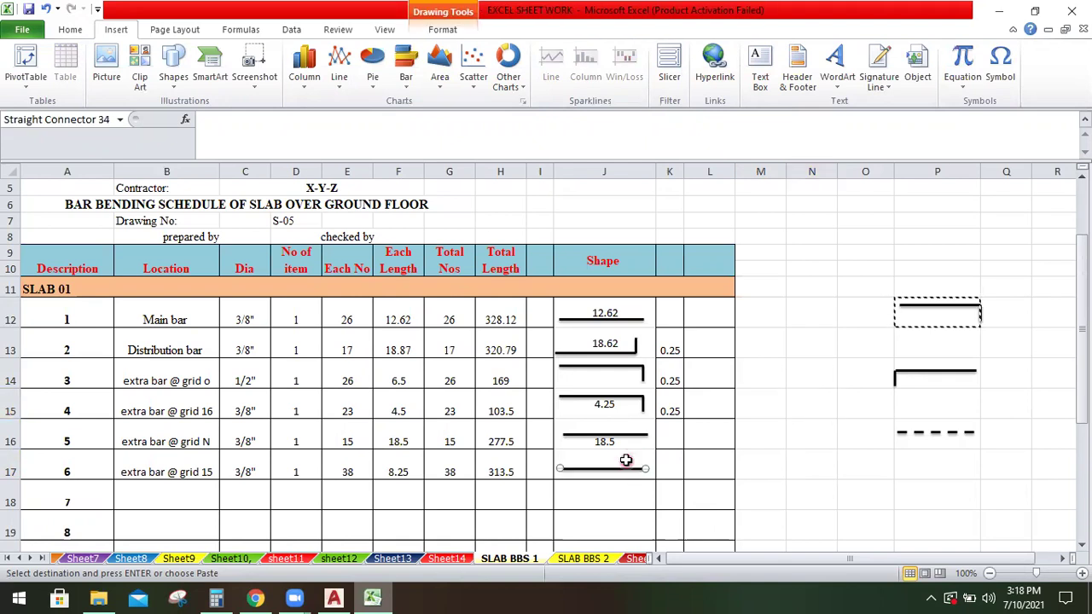
pyautogui.click(625, 461)
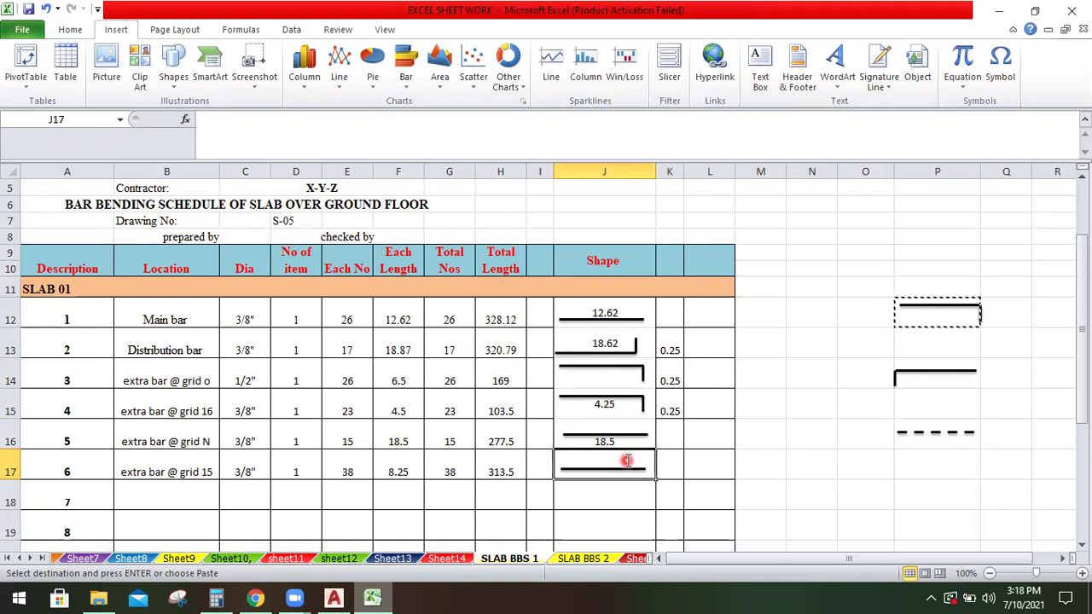
pyautogui.write('8.25')
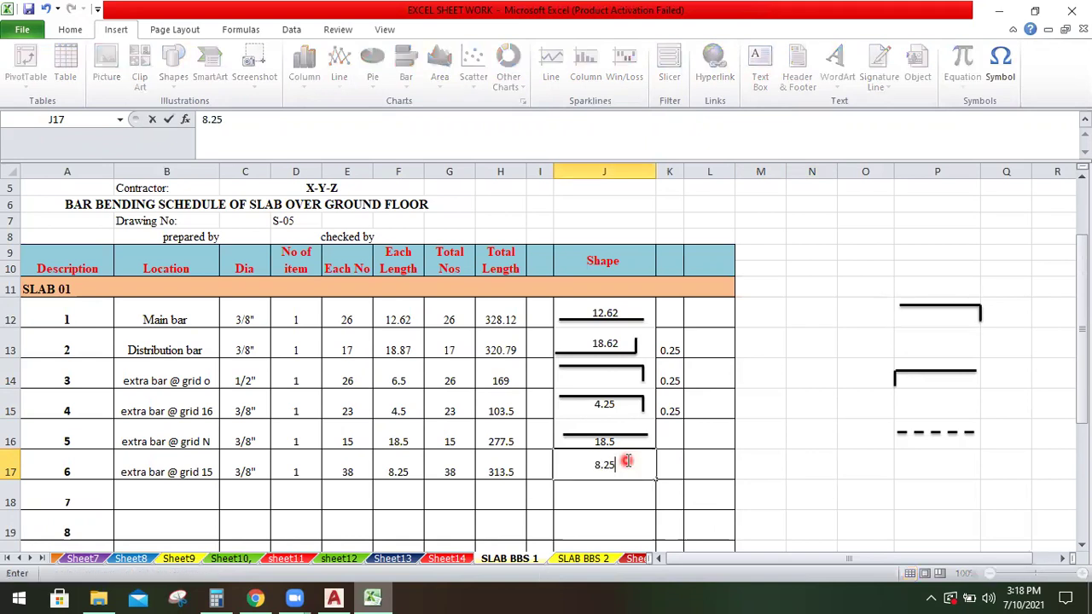
pyautogui.click(770, 442)
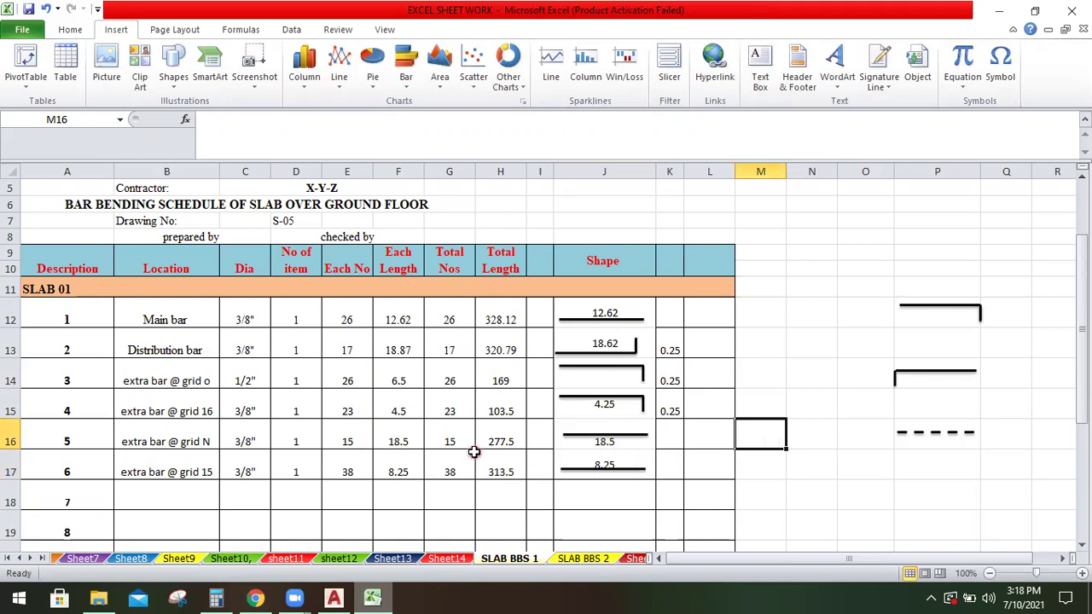
# Increase the height of row 17 slightly and shift its bar line down so it sits below the shape length
pyautogui.moveTo(17, 483); pyautogui.dragTo(17, 488)
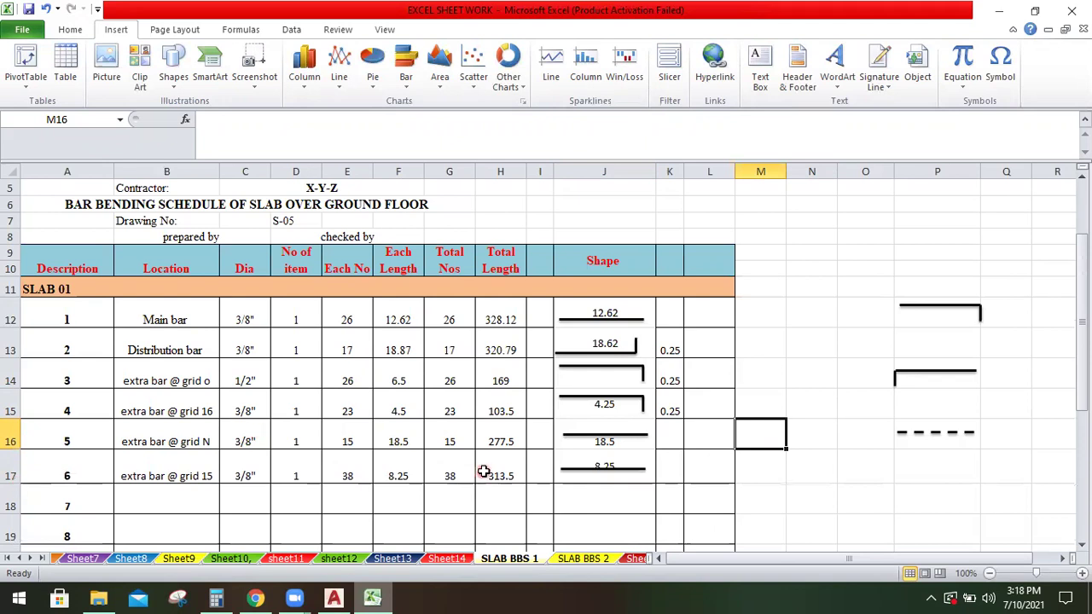
pyautogui.click(636, 472)
pyautogui.moveTo(636, 471); pyautogui.dragTo(637, 477)
pyautogui.click(880, 438)
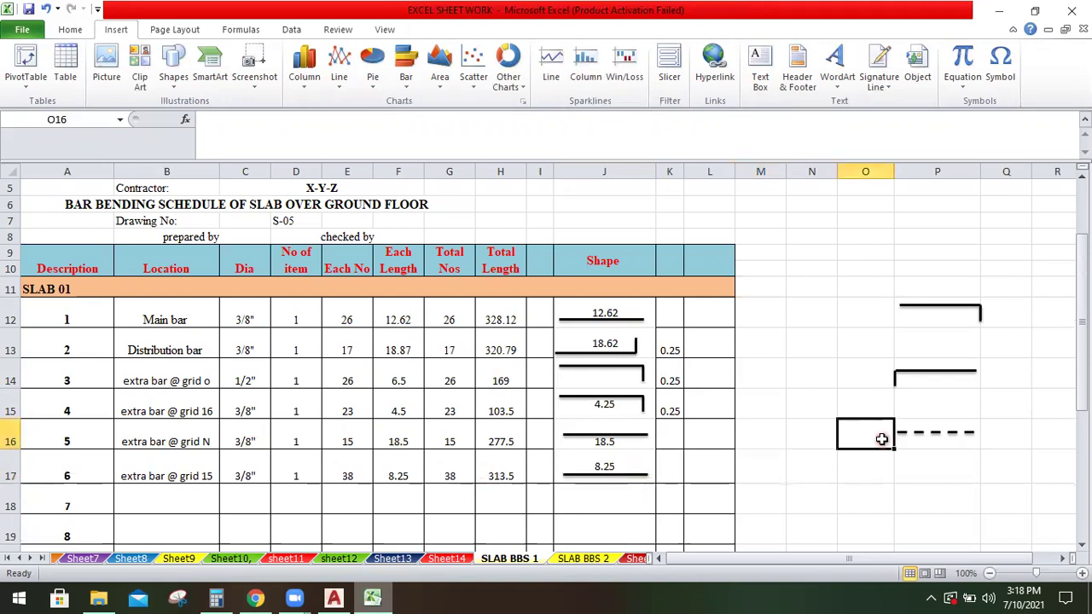
pyautogui.click(836, 488)
# Switch to the AutoCAD drawing and examine the dashed extra bar crossing beam B-3 and the neighbouring slab reinforcement
pyautogui.scroll(-2, 742, 448)
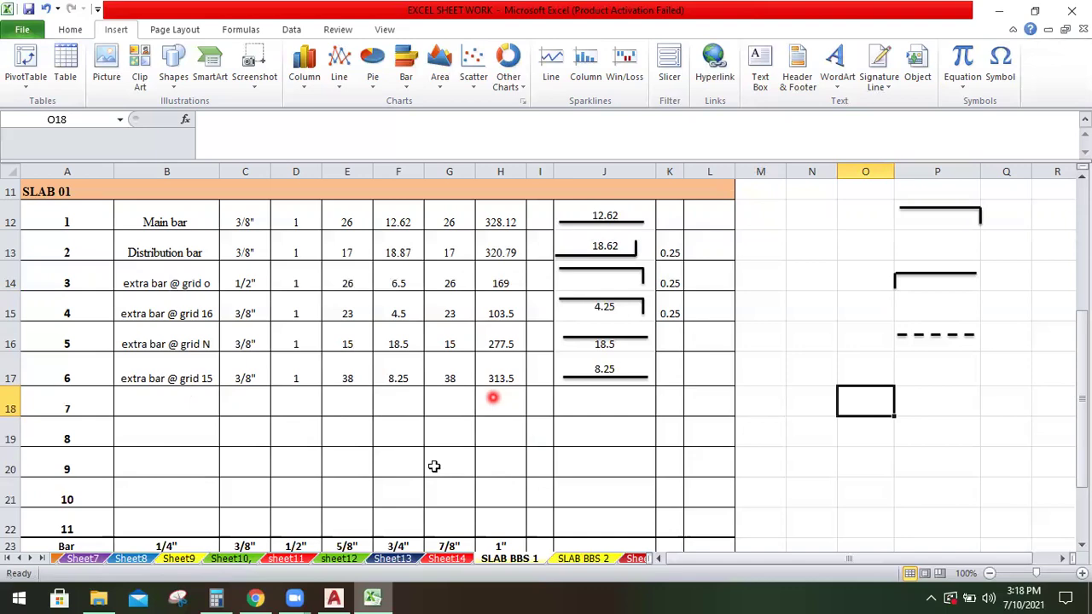
pyautogui.click(330, 596)
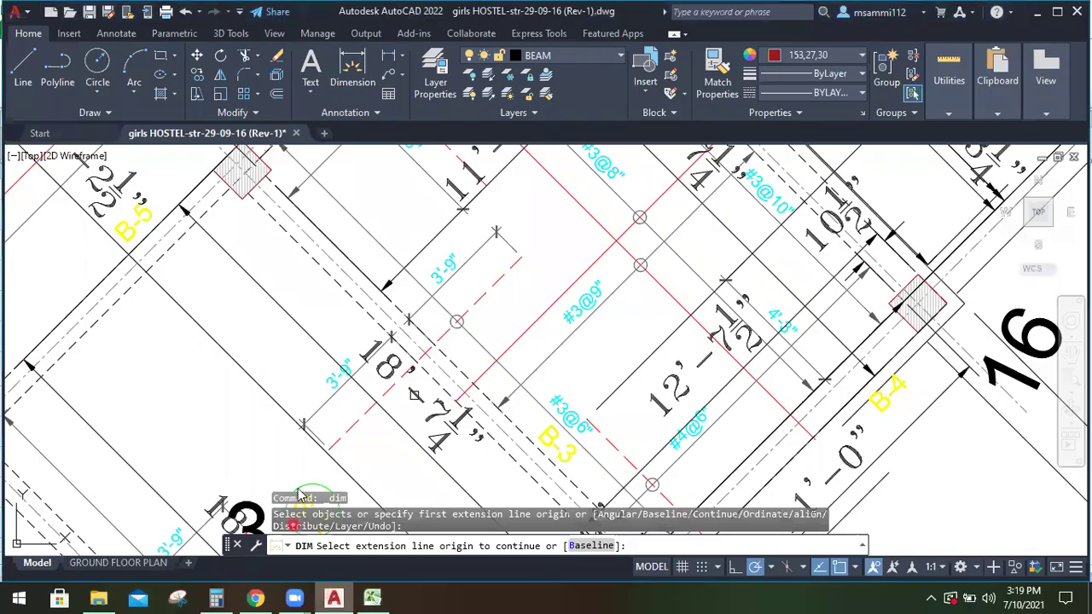
pyautogui.scroll(-2, 378, 353)
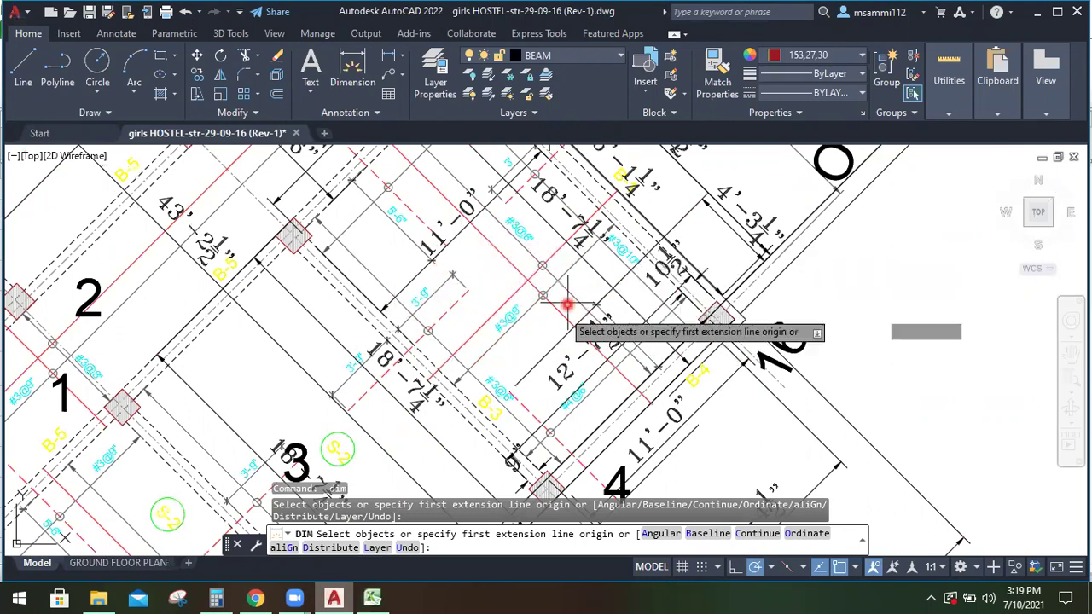
pyautogui.write('c')
pyautogui.press('Return')
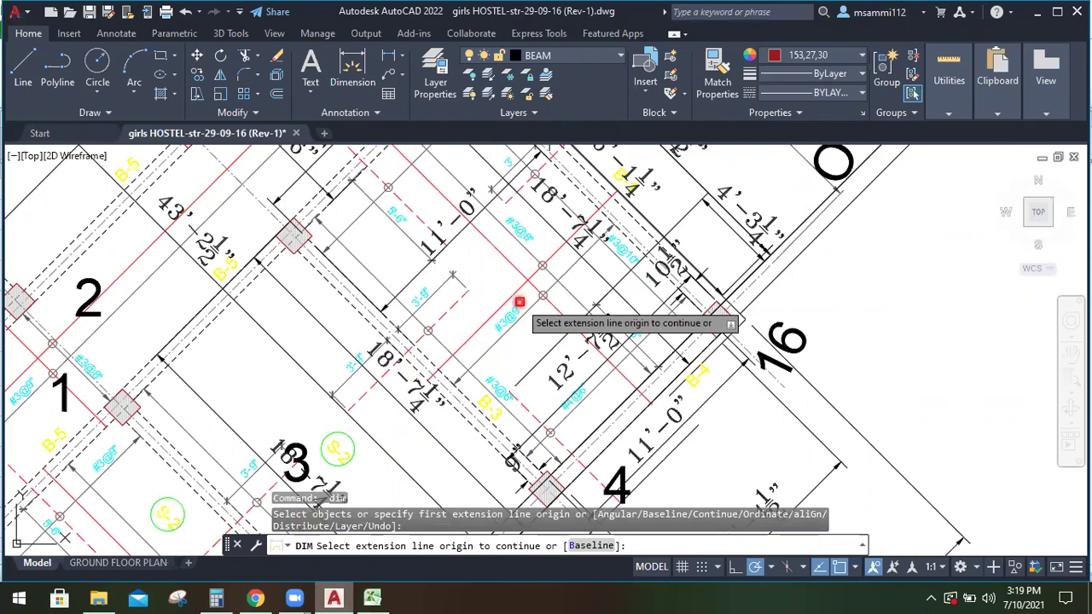
pyautogui.press('Return')
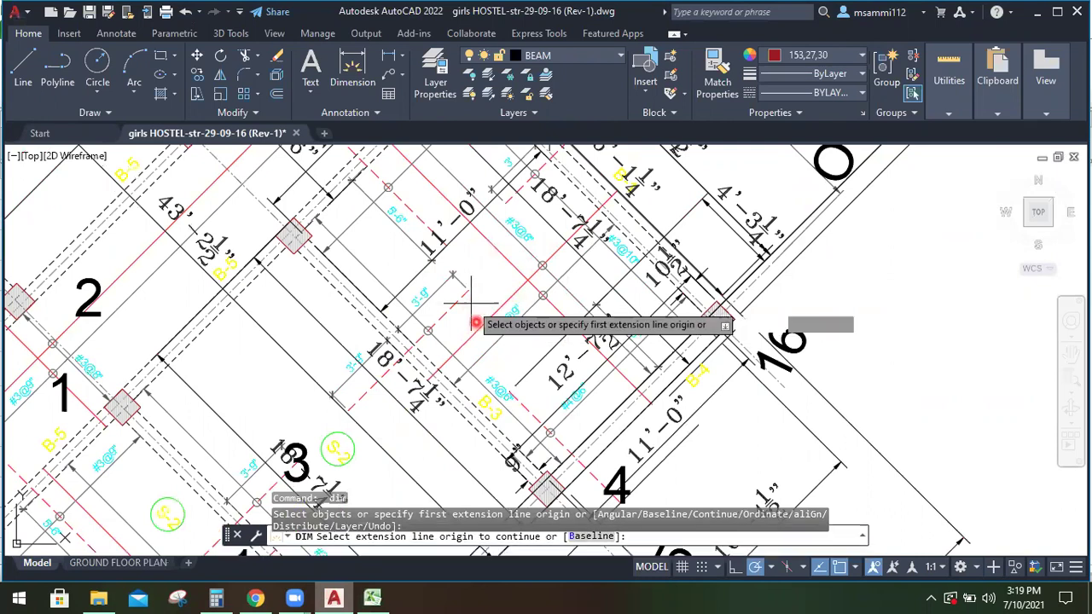
pyautogui.scroll(2, 475, 316)
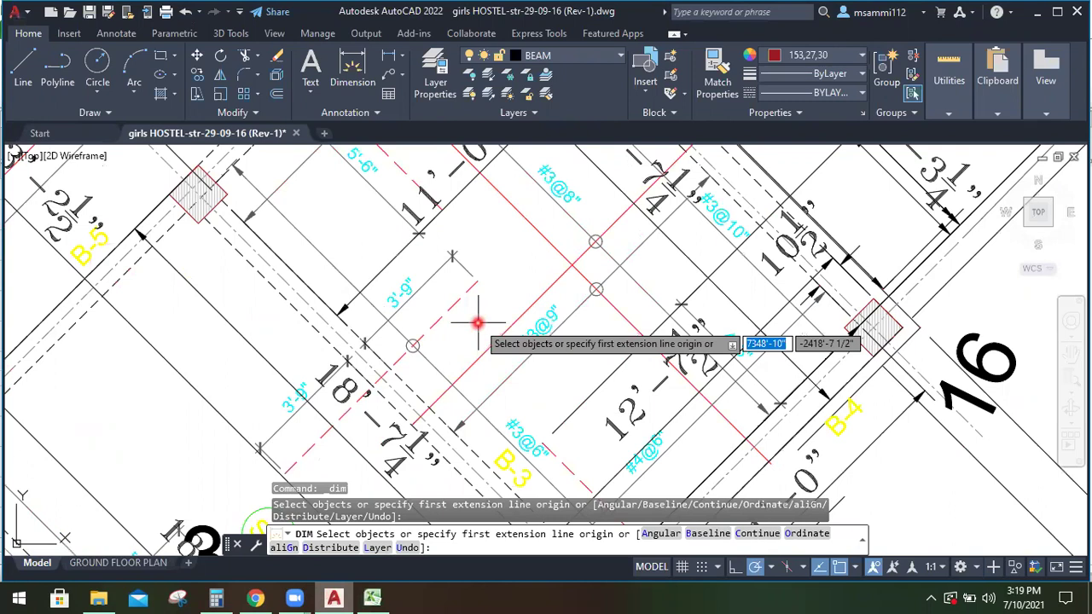
pyautogui.scroll(-2, 477, 322)
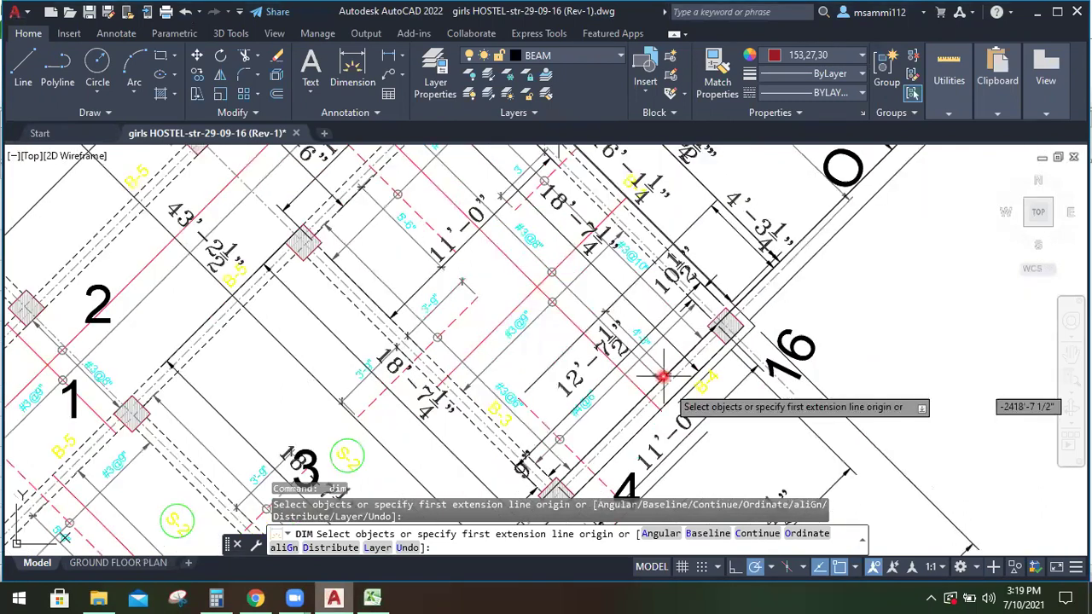
# Examine the #3@6" and #4@6" extra bars between beams B-3 and B-4 near grid 16 for their distribution bars
pyautogui.click(610, 392)
pyautogui.press('Return')
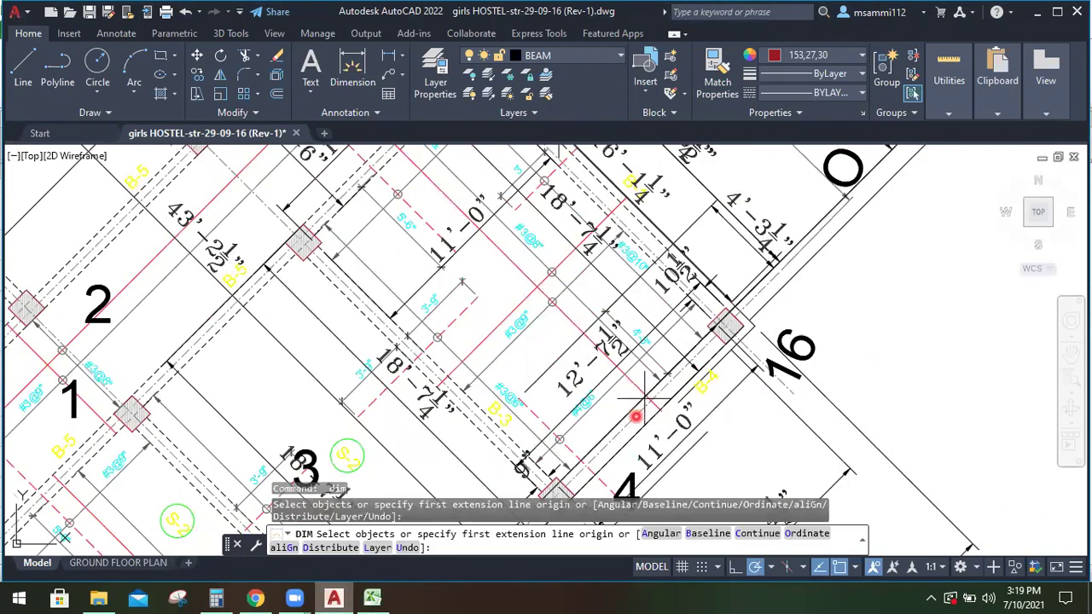
pyautogui.press('Return')
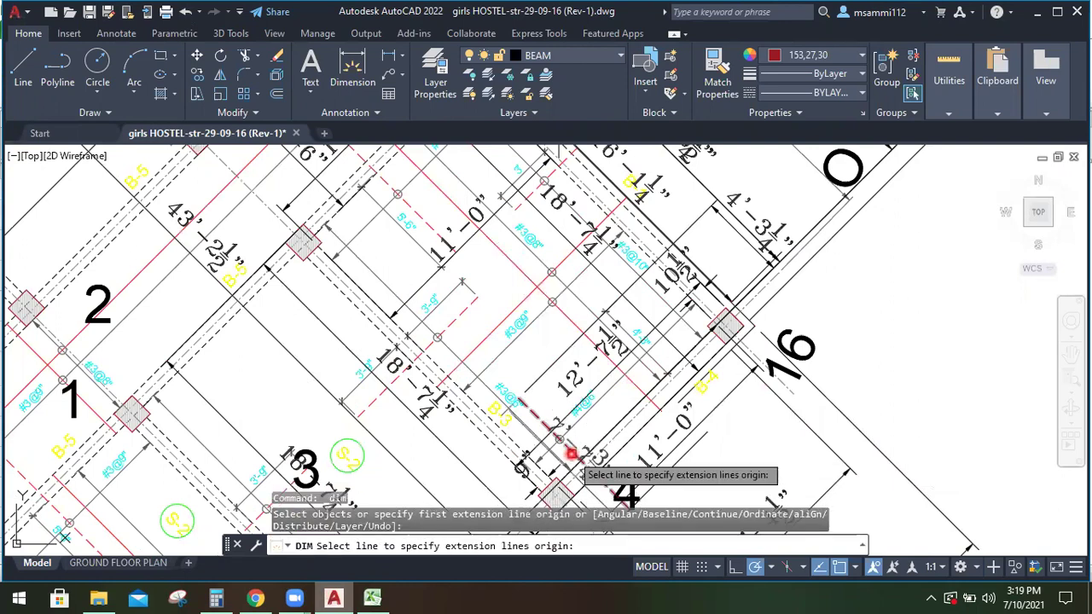
pyautogui.press('Return')
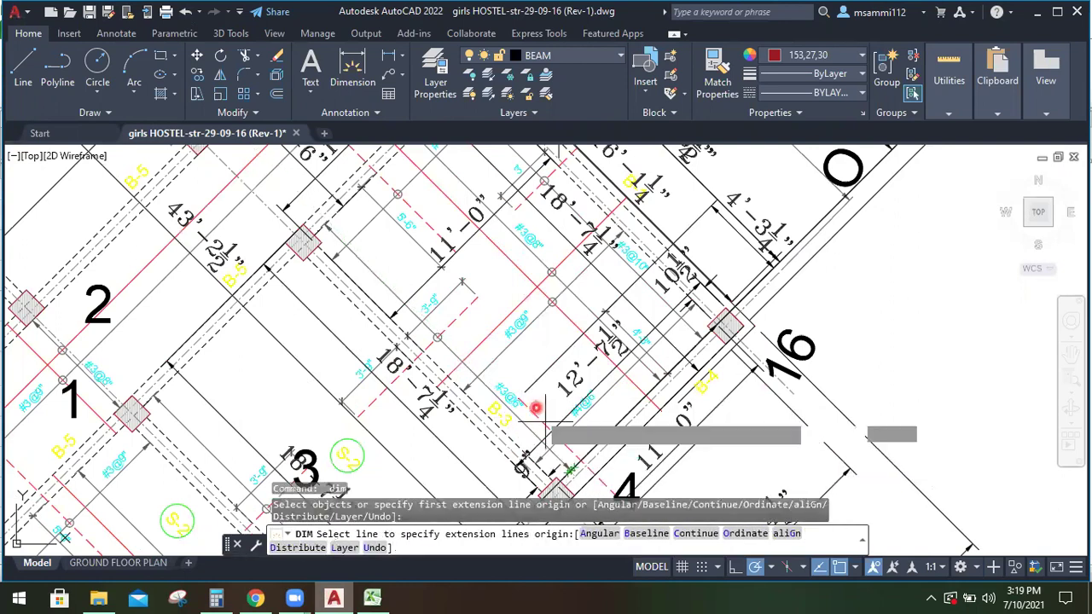
pyautogui.press('Return')
pyautogui.press('Escape')
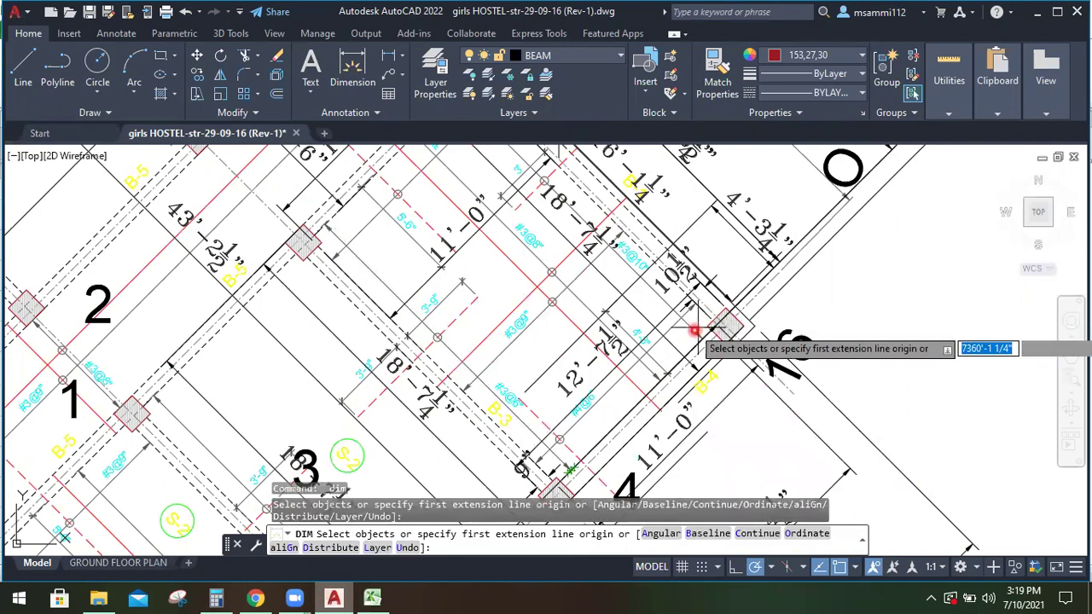
pyautogui.scroll(2, 597, 431)
pyautogui.scroll(-3, 506, 459)
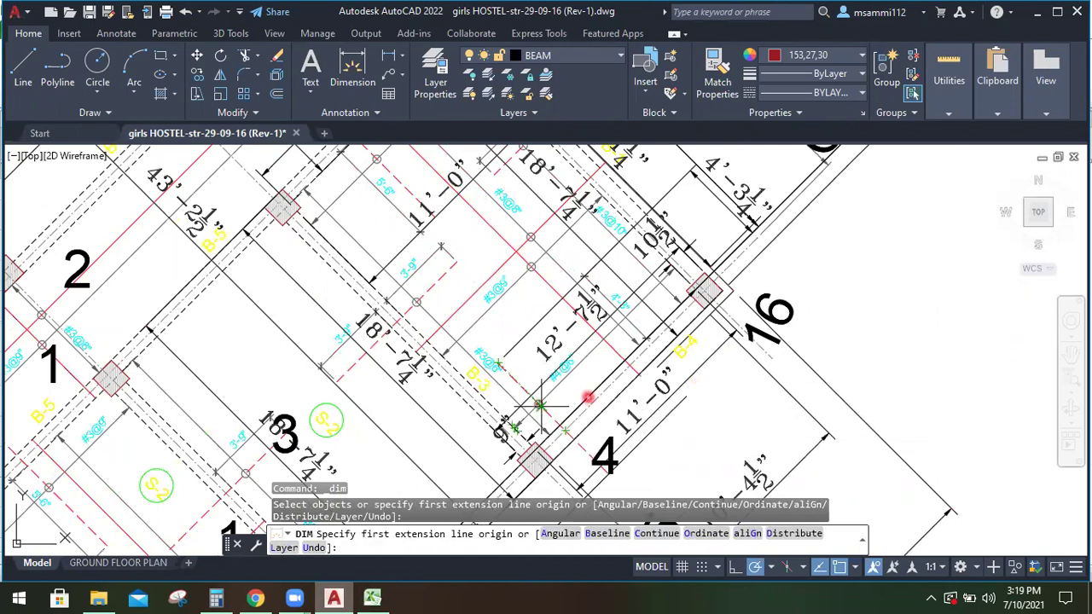
pyautogui.scroll(2, 618, 310)
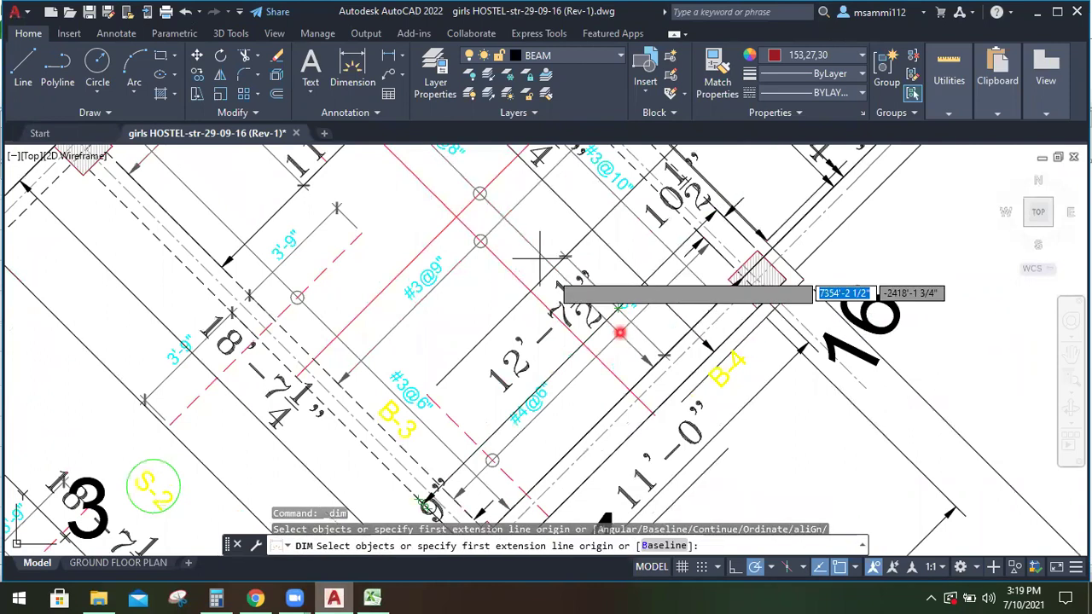
pyautogui.click(687, 378)
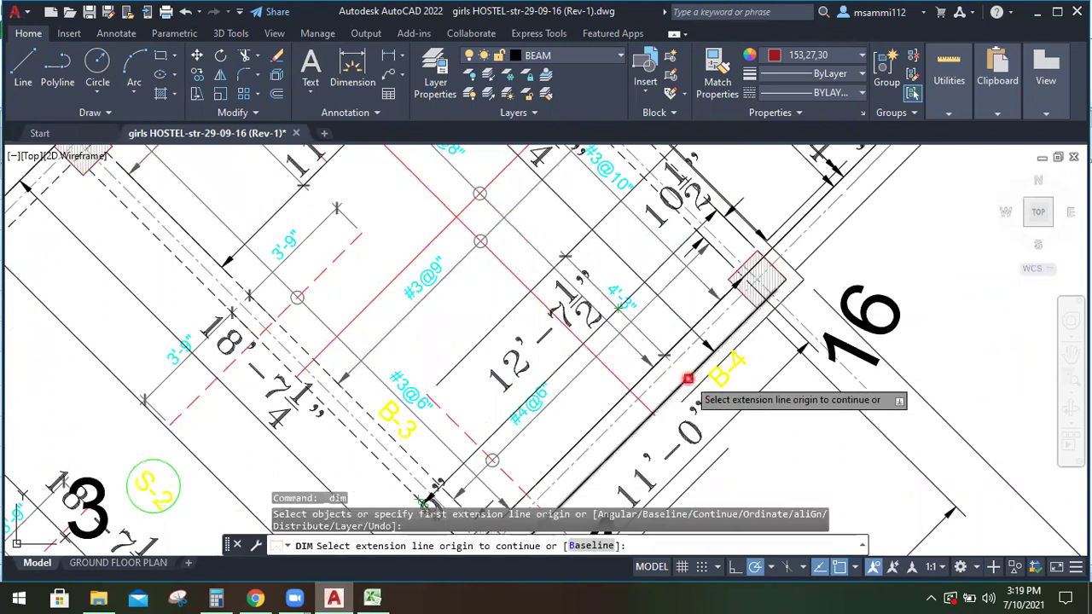
pyautogui.press('Escape')
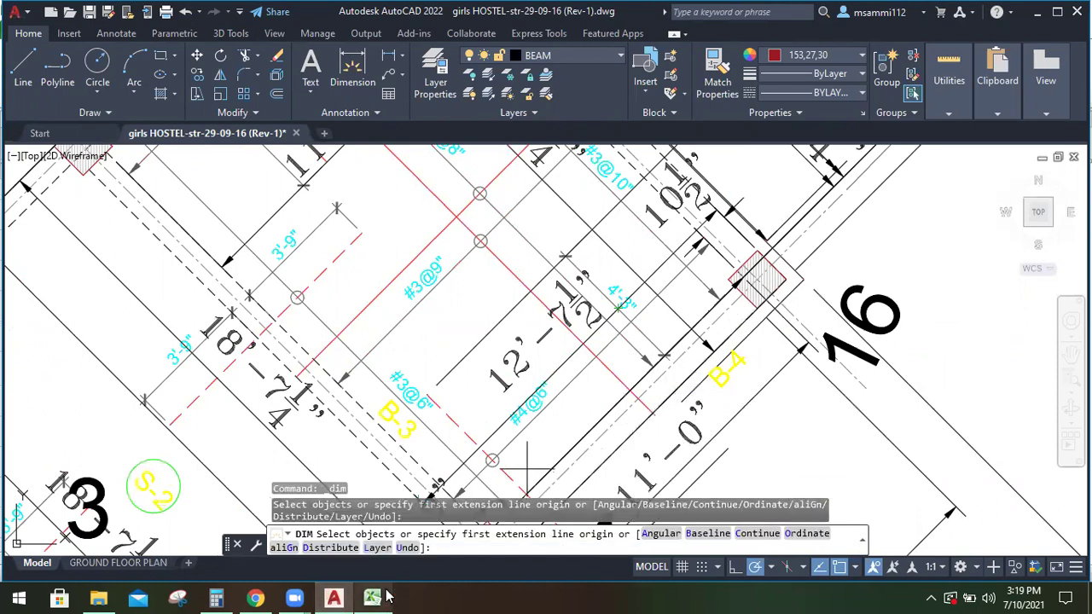
# Switch to Excel and enter "distribution bar on extra bar @ grid 3" as the Location for item 7 in B18
pyautogui.click(384, 596)
pyautogui.click(192, 409)
pyautogui.write('distribution bar')
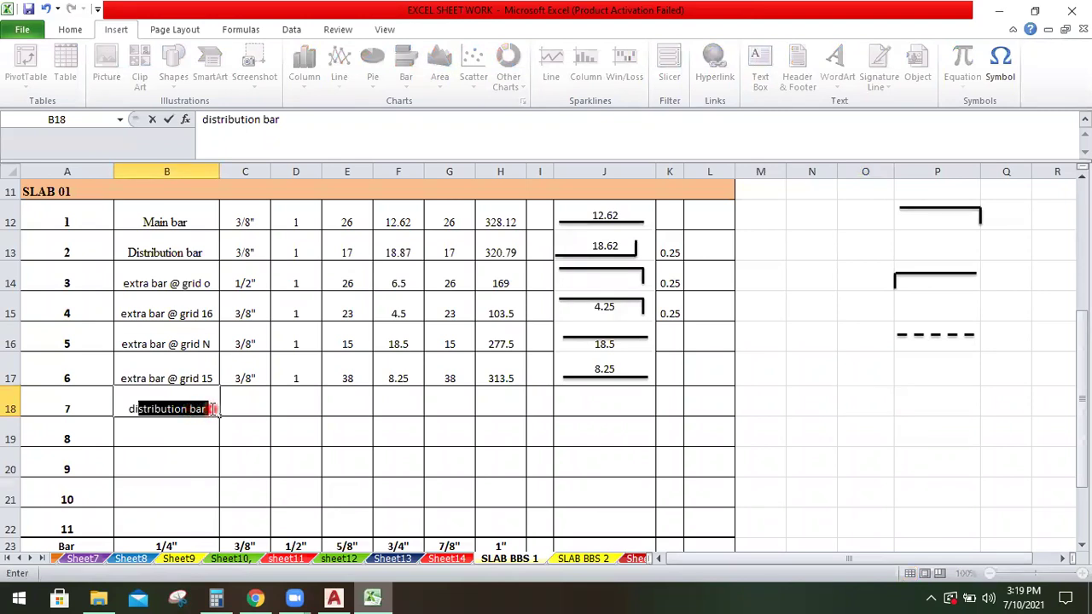
pyautogui.click(213, 409)
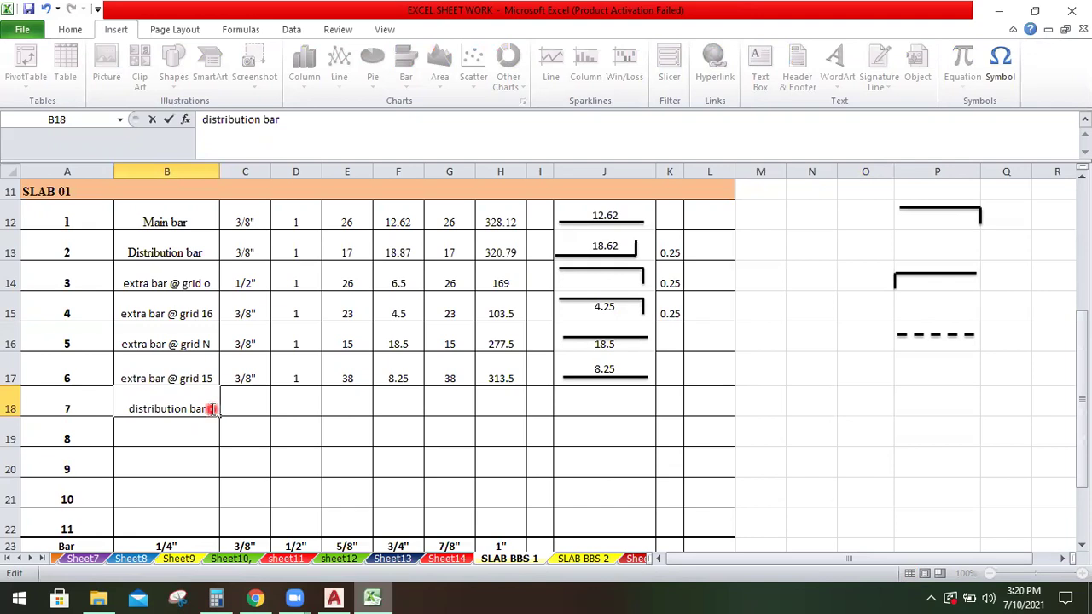
pyautogui.write('on')
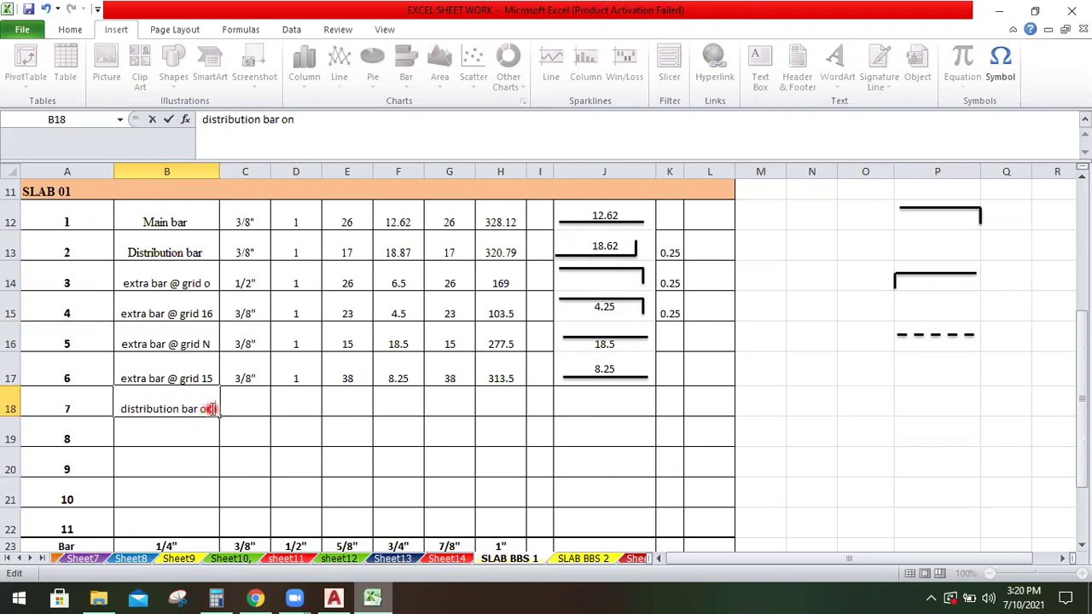
pyautogui.write(' extra bar')
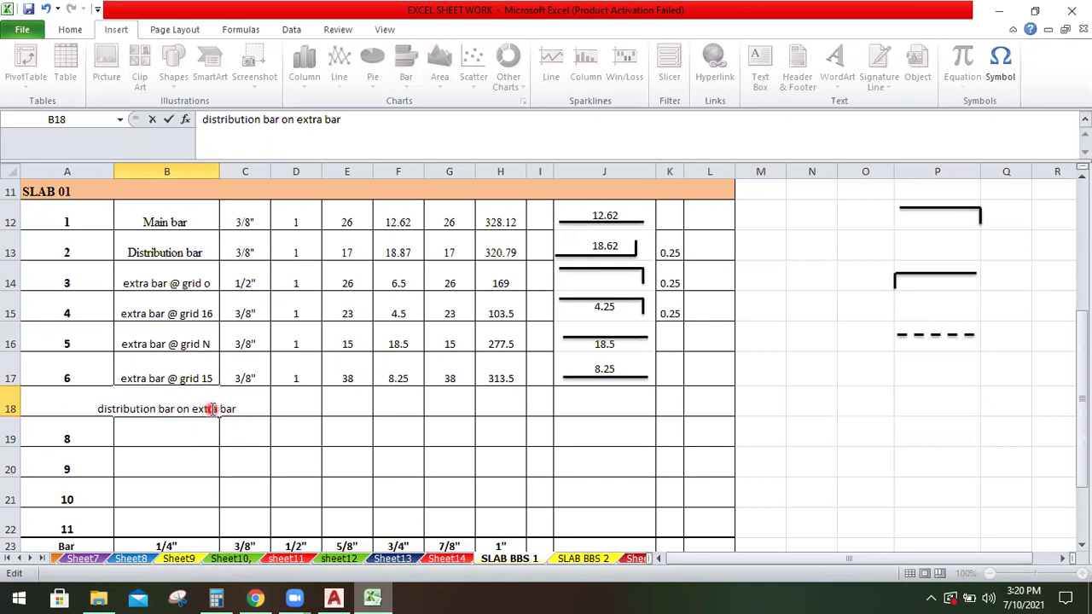
pyautogui.write('@ g')
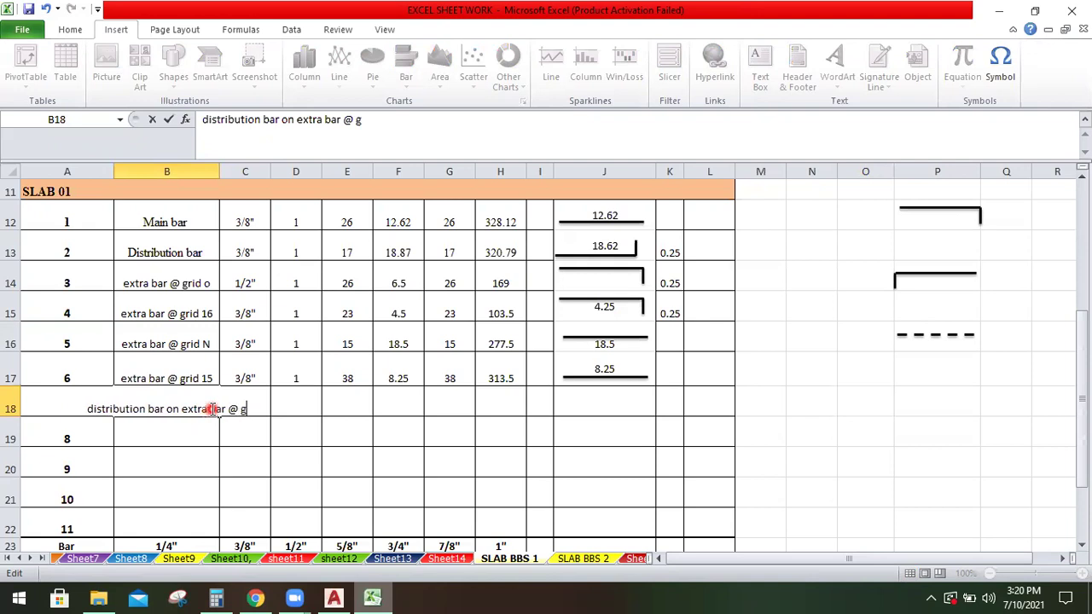
pyautogui.write('rid 2')
pyautogui.press('BackSpace')
pyautogui.write('3')
pyautogui.click(324, 486)
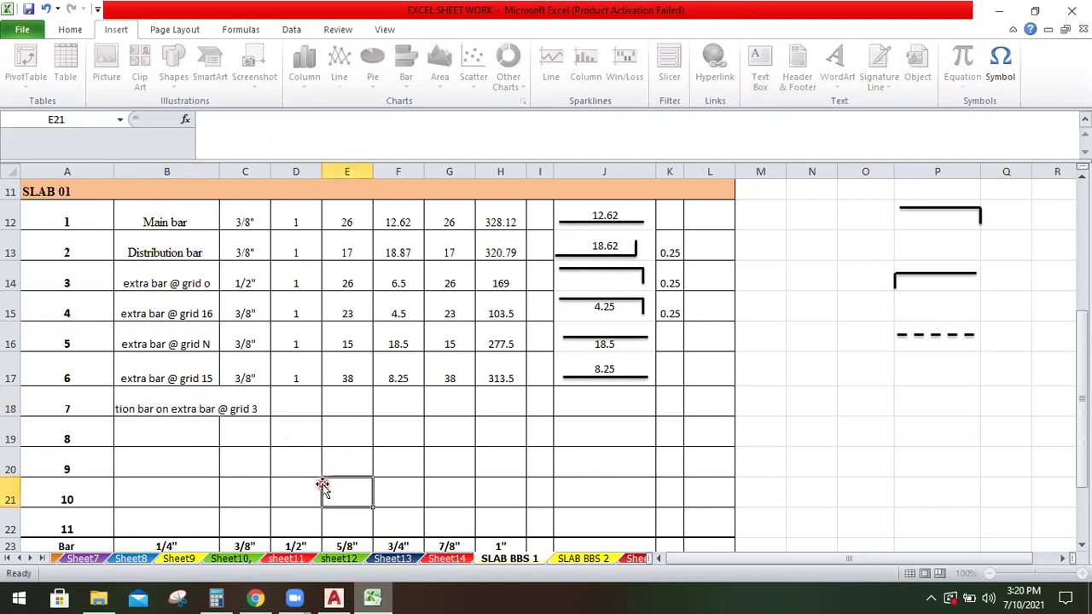
# Increase the height of row 18 and wrap the distribution bar text in B18 within its cell
pyautogui.click(186, 407)
pyautogui.moveTo(19, 416); pyautogui.dragTo(18, 430)
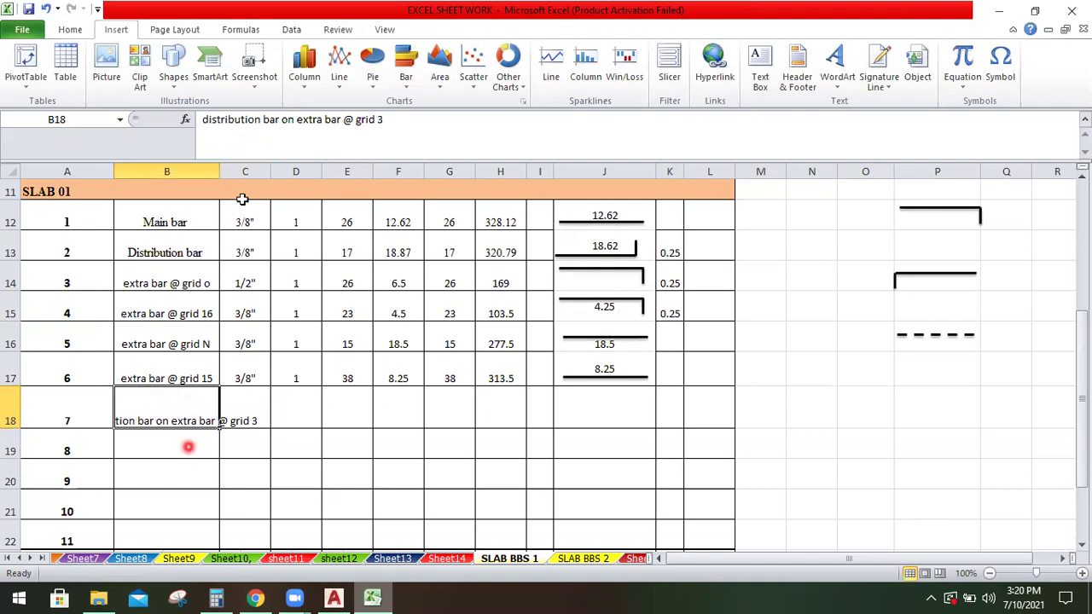
pyautogui.click(176, 30)
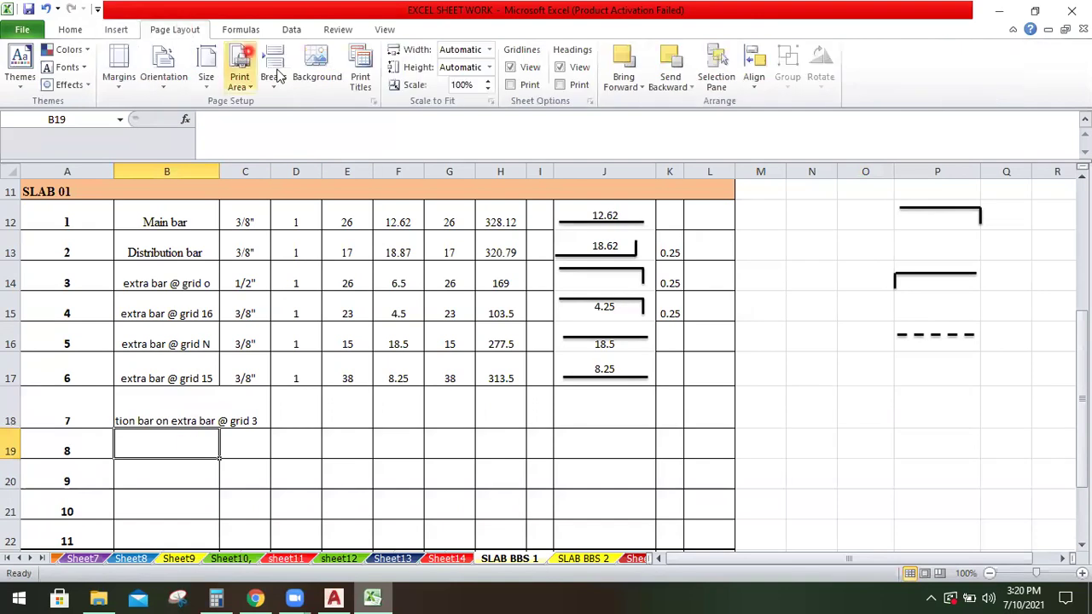
pyautogui.click(188, 413)
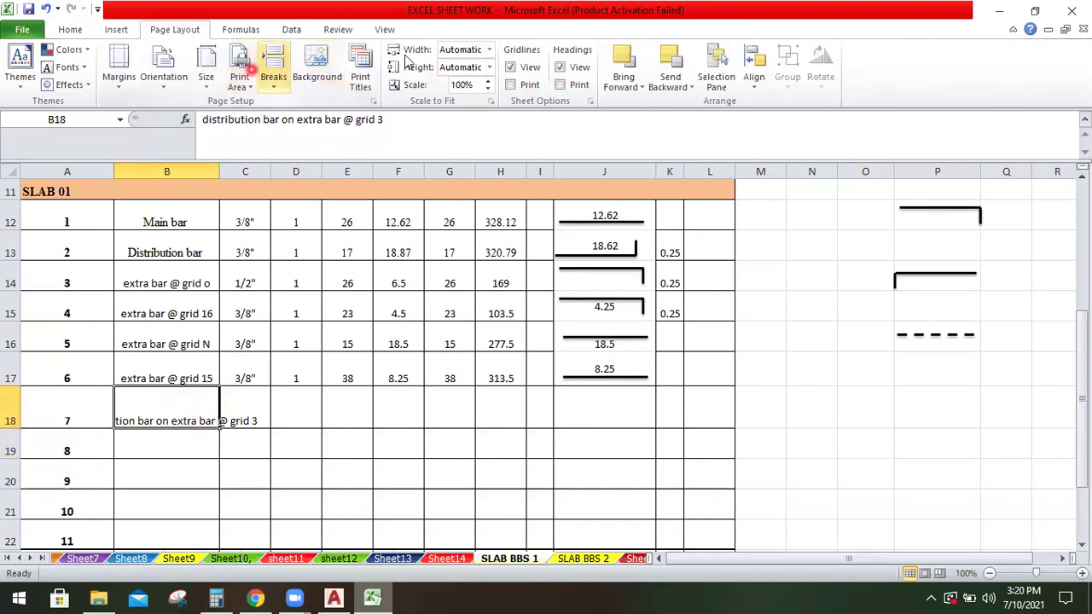
pyautogui.click(291, 30)
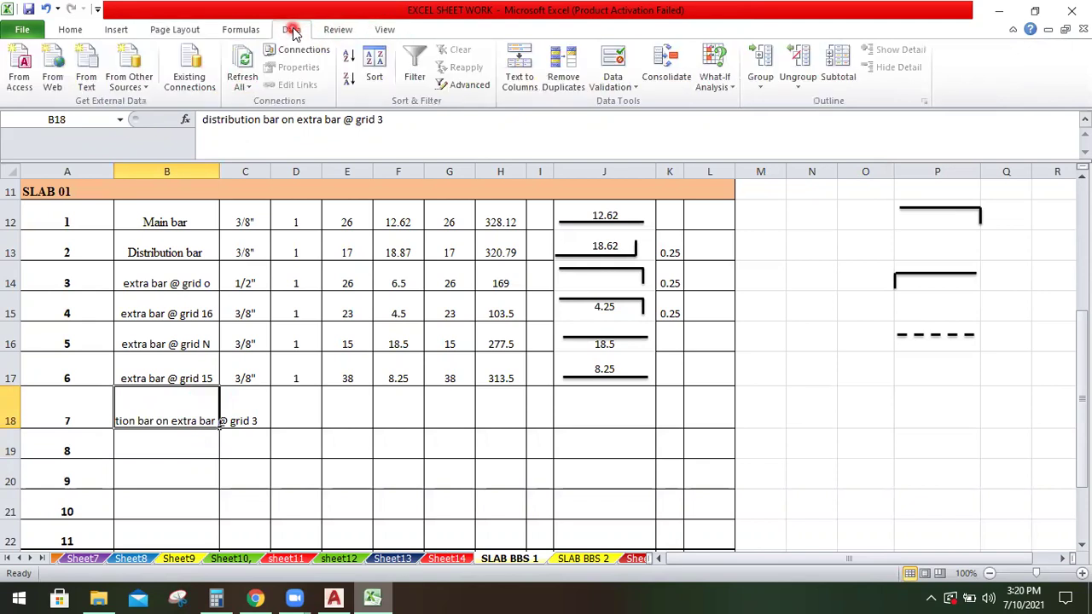
pyautogui.click(174, 30)
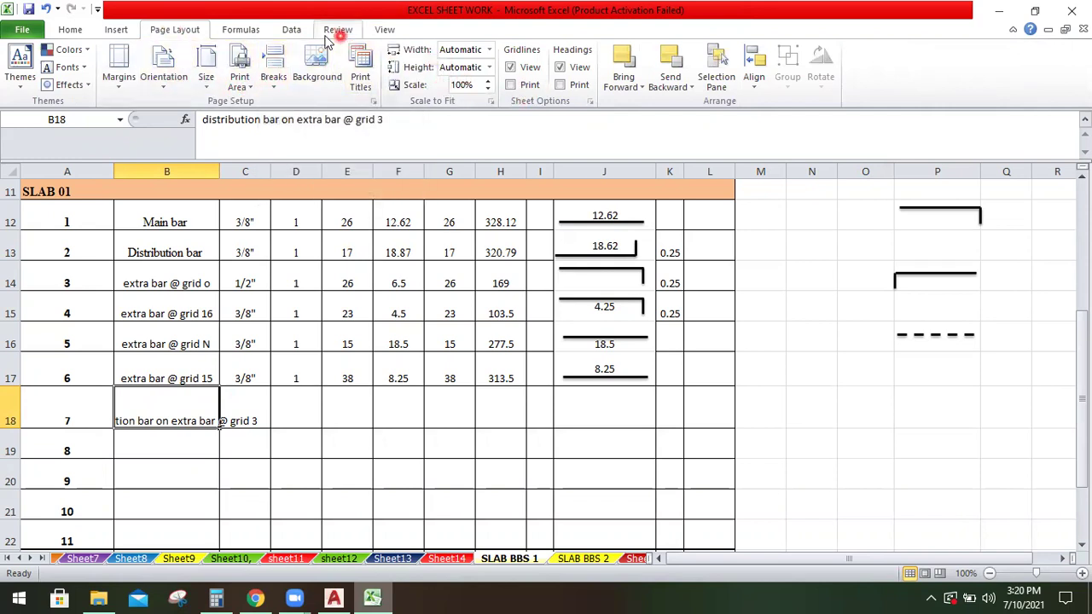
pyautogui.click(70, 30)
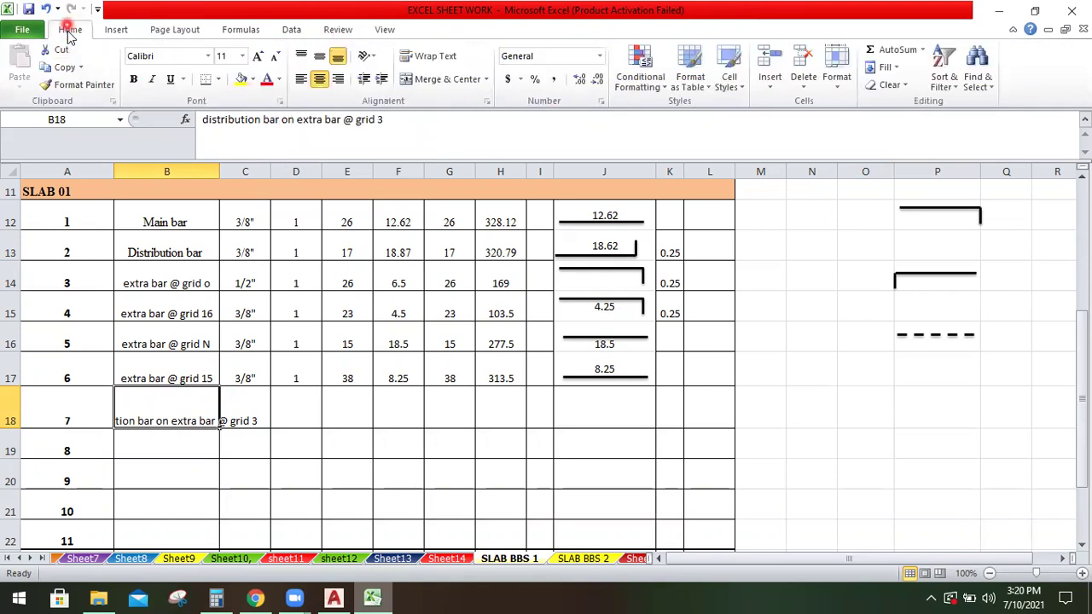
pyautogui.click(441, 58)
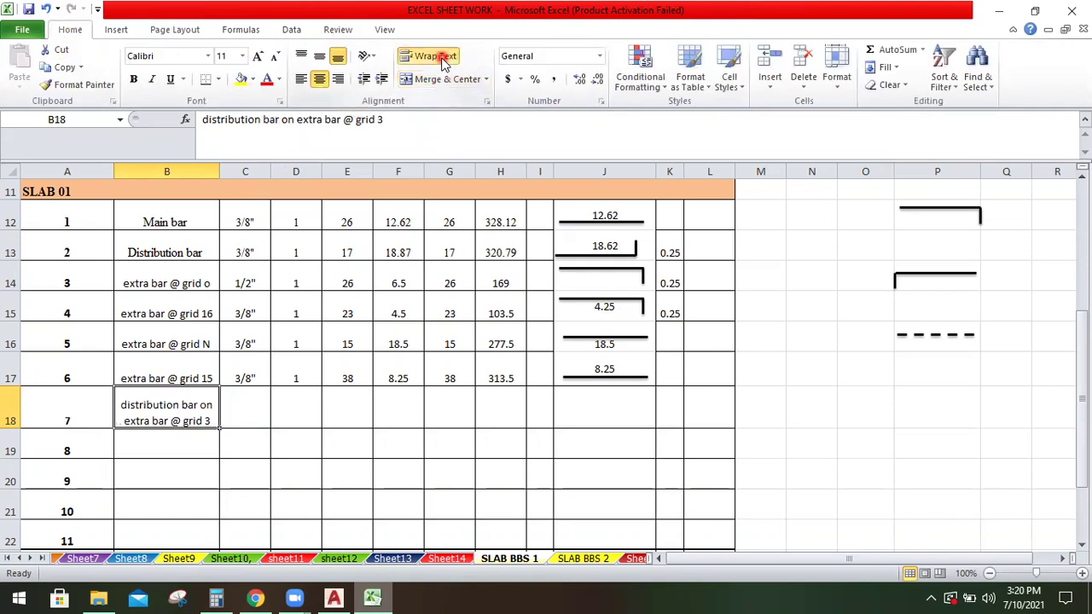
# Enter 3/8" as the bar diameter in C18 and 1 in D18 for item 7
pyautogui.click(244, 412)
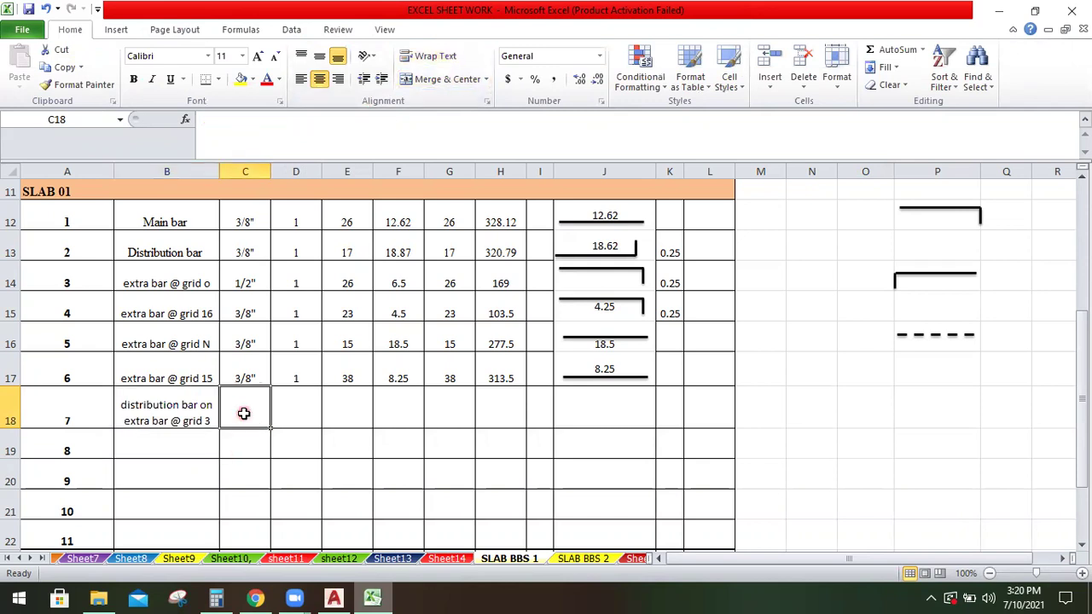
pyautogui.write('3/')
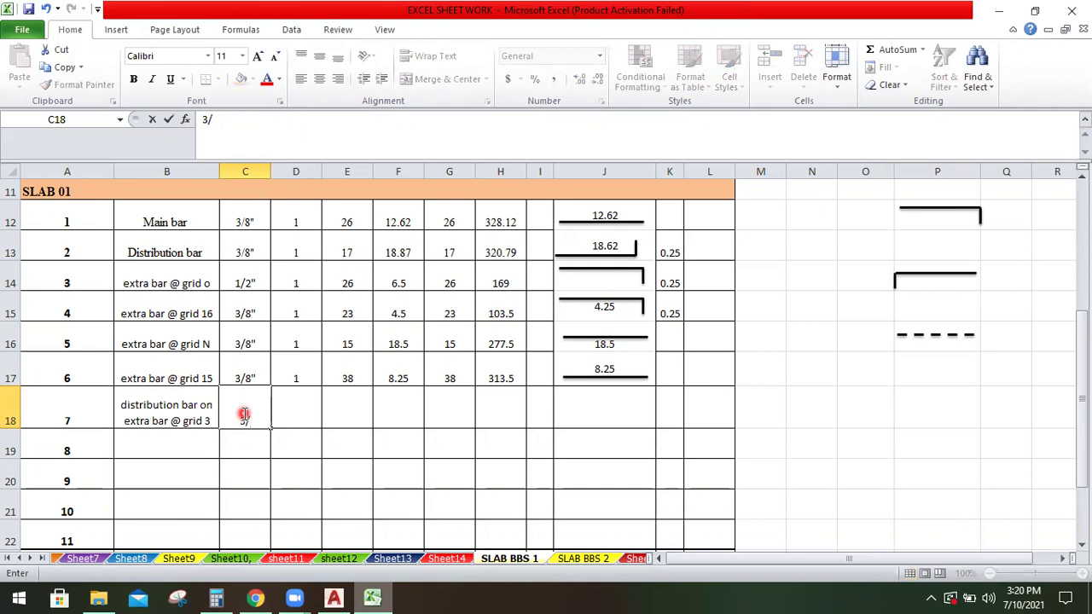
pyautogui.write('8"')
pyautogui.click(294, 413)
pyautogui.write('1')
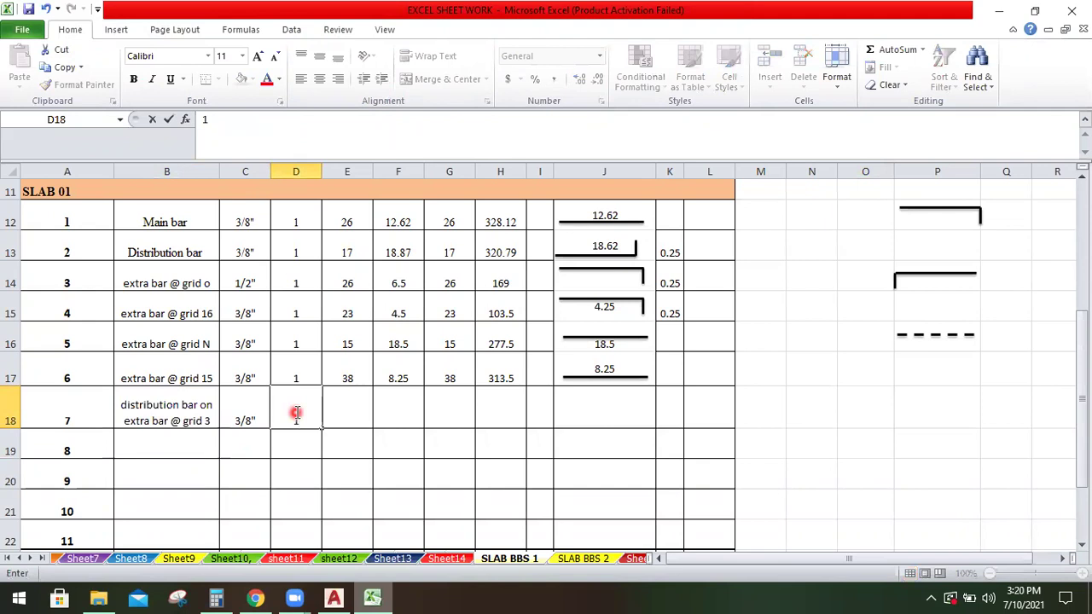
# Switch to Calculator and divide 4.25 by 0.83 to work out the number of distribution bars for item 7
pyautogui.click(350, 413)
pyautogui.scroll(1, 343, 429)
pyautogui.scroll(-1, 342, 431)
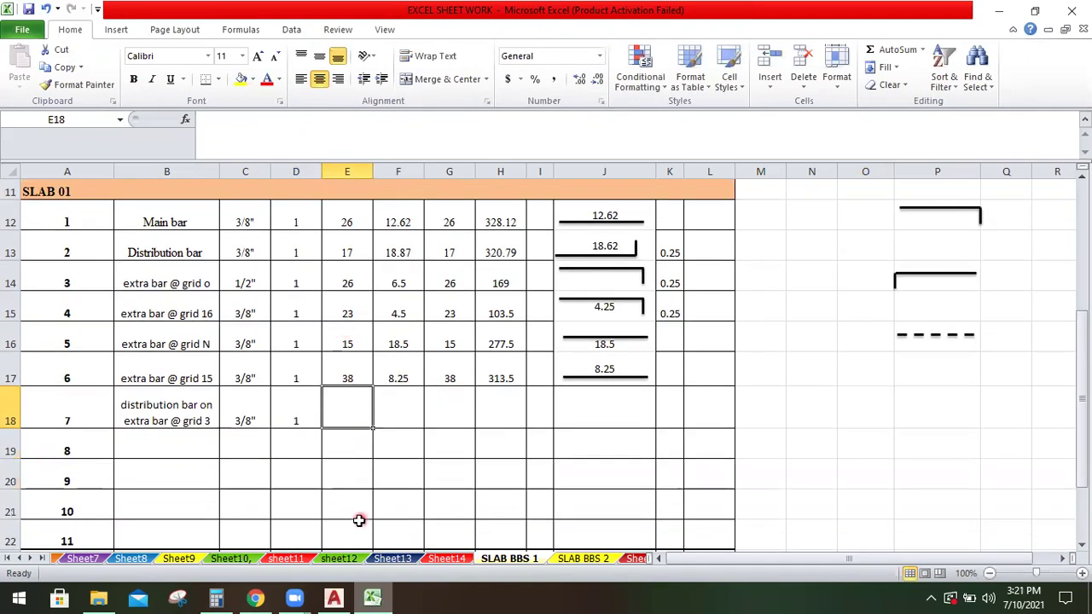
pyautogui.click(217, 597)
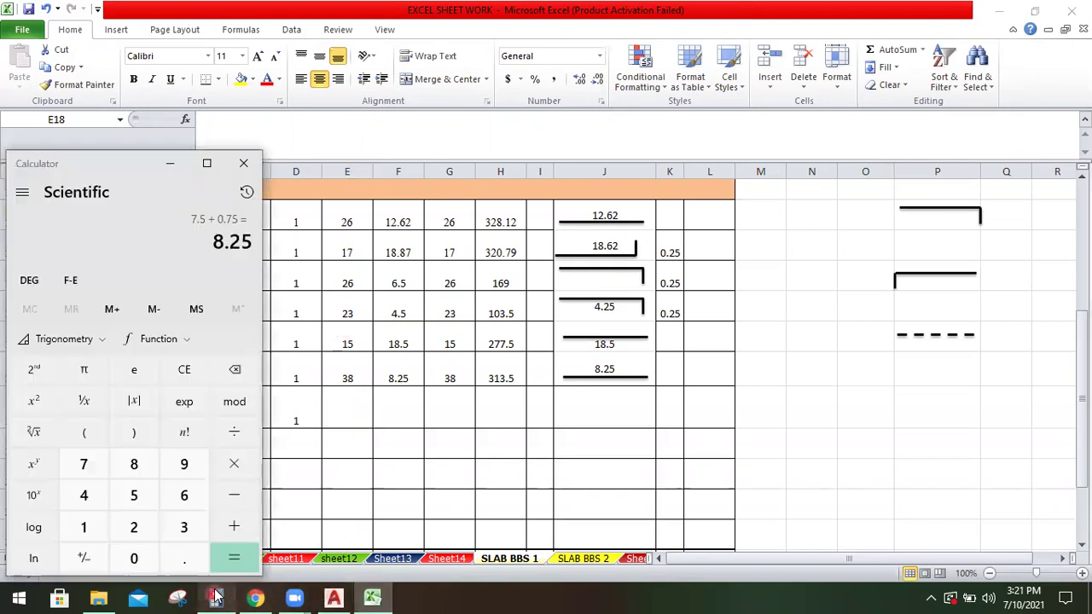
pyautogui.click(183, 369)
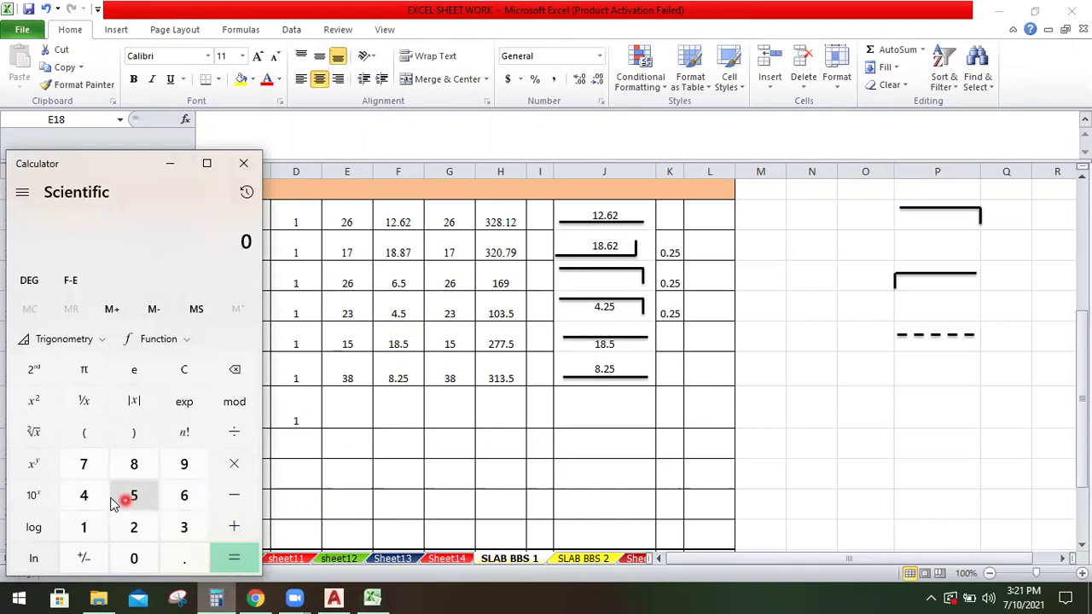
pyautogui.click(170, 556)
pyautogui.click(144, 529)
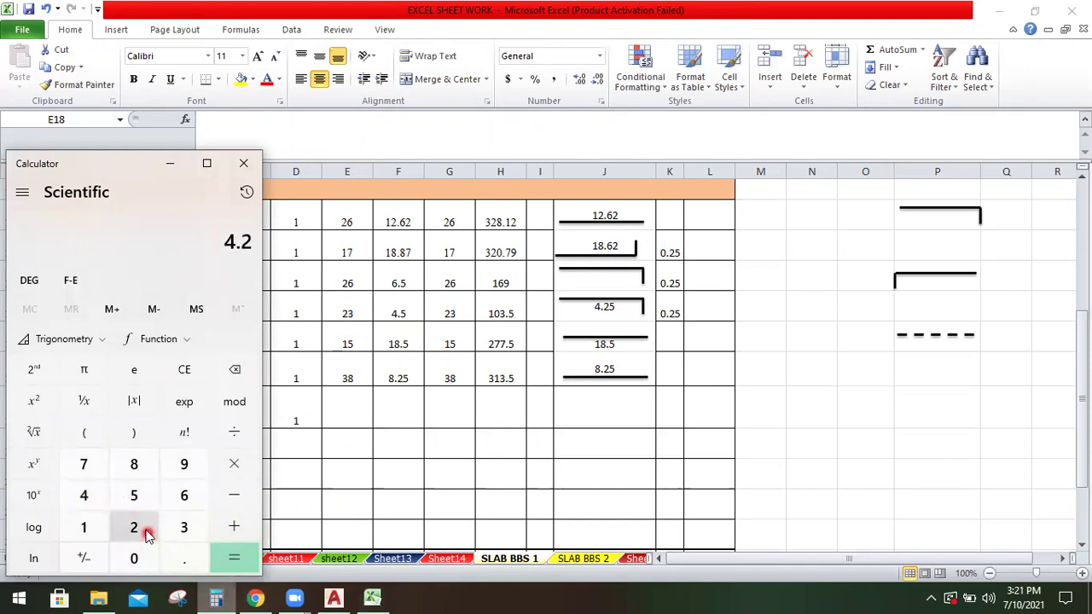
pyautogui.click(137, 498)
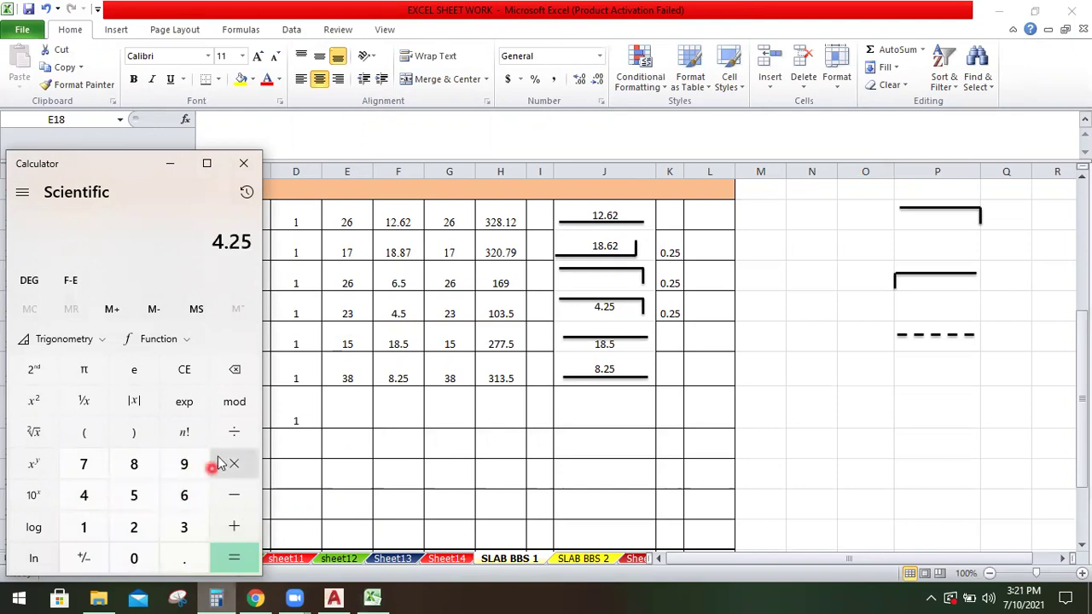
pyautogui.click(236, 435)
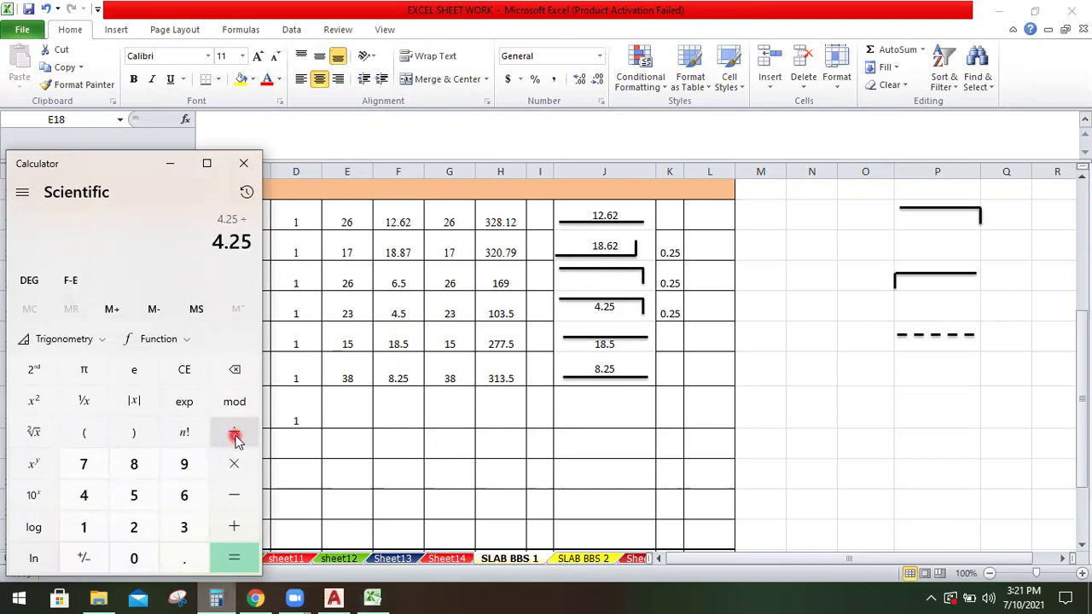
pyautogui.click(145, 557)
pyautogui.click(172, 556)
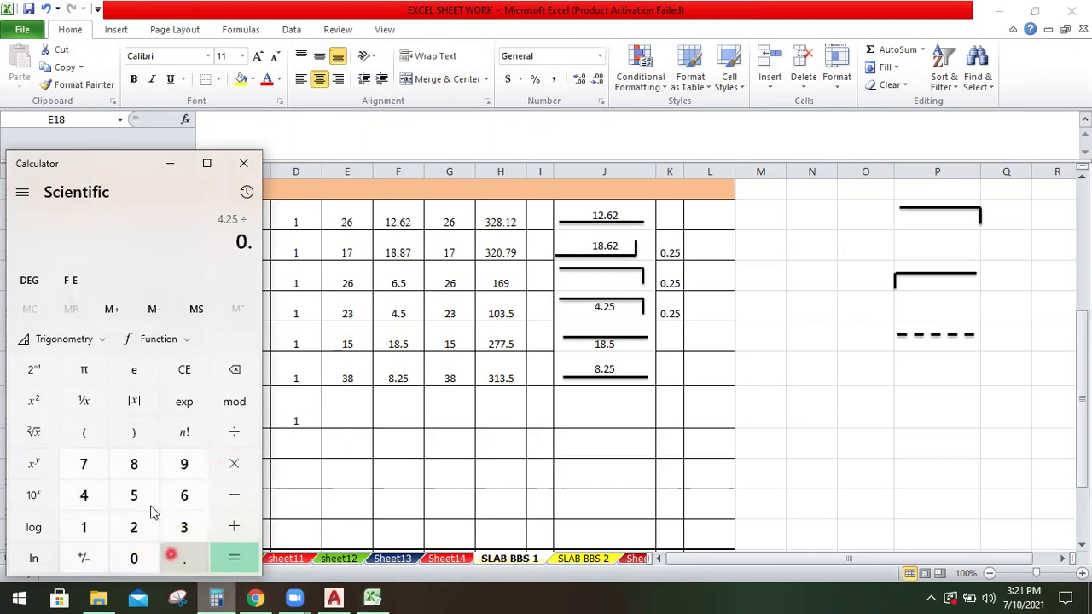
pyautogui.click(140, 475)
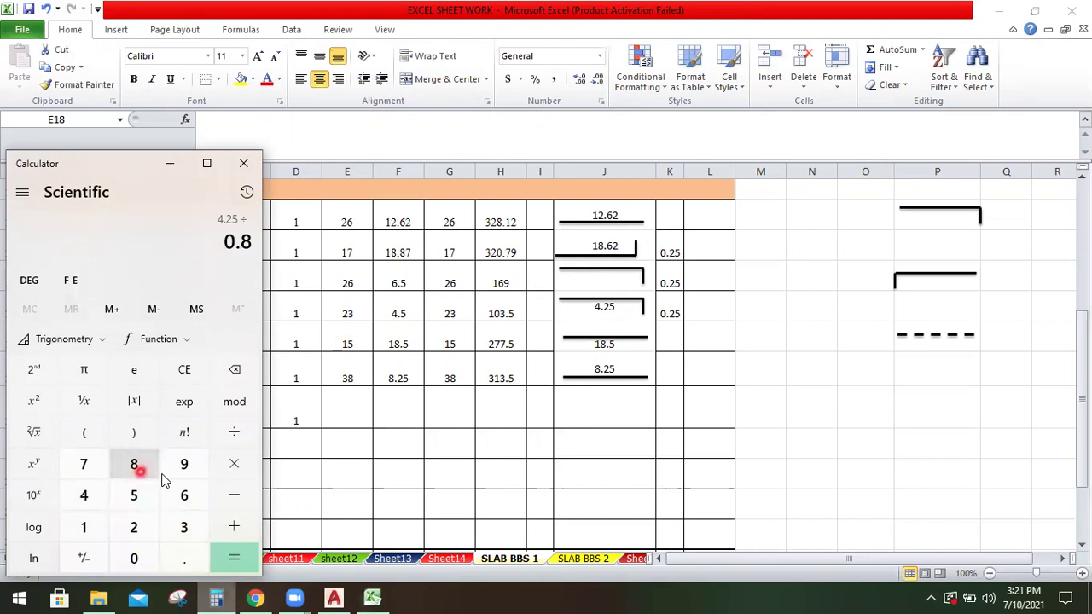
pyautogui.click(187, 524)
pyautogui.click(247, 558)
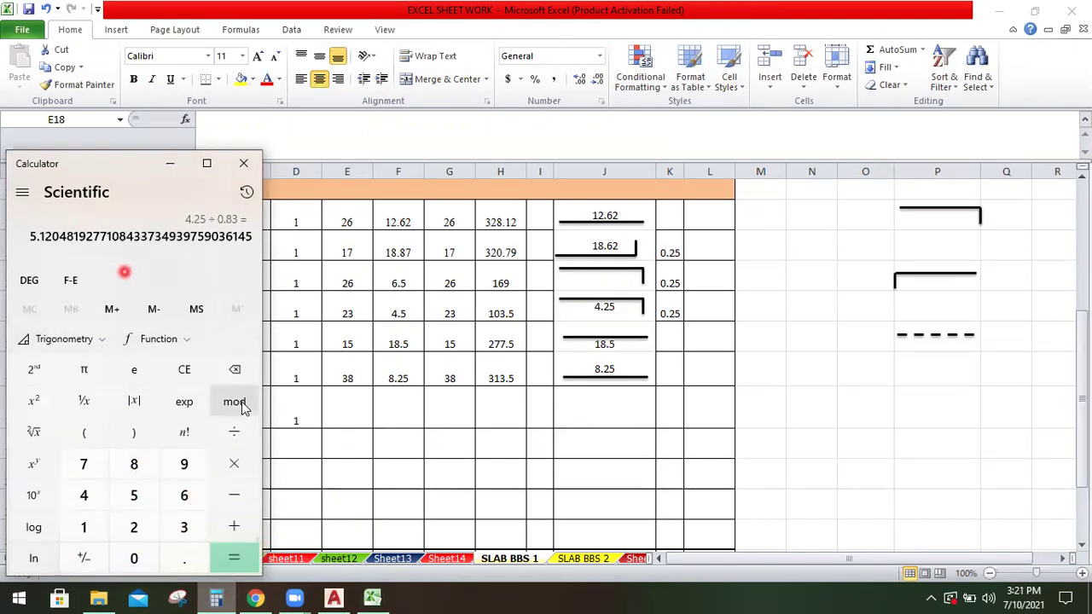
# Switch back to Excel and enter 6 as item 7's number of bars in E18
pyautogui.click(370, 597)
pyautogui.click(328, 428)
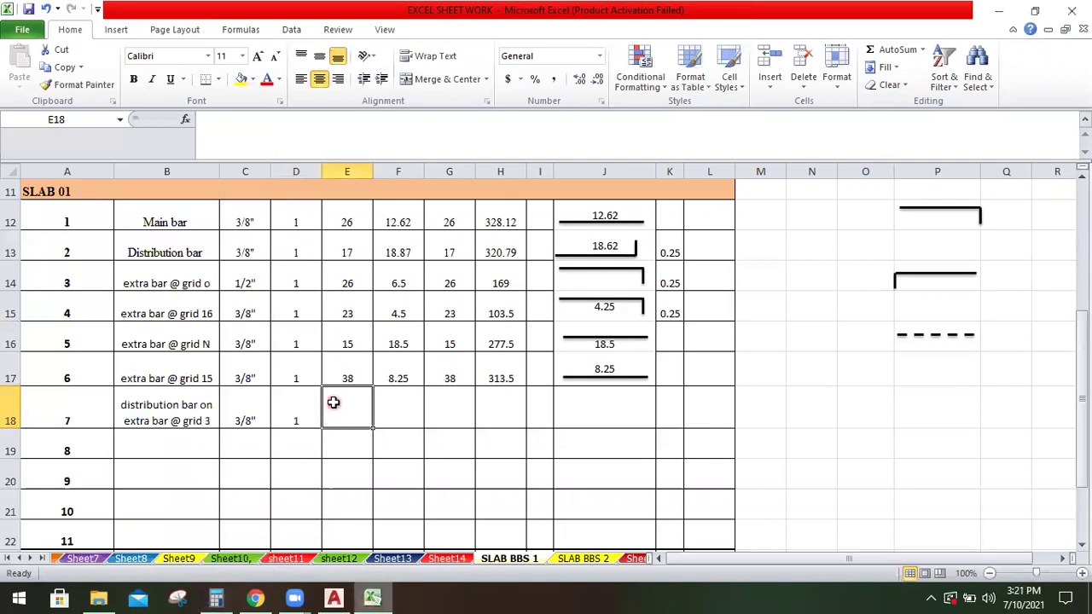
pyautogui.write('6')
pyautogui.click(399, 411)
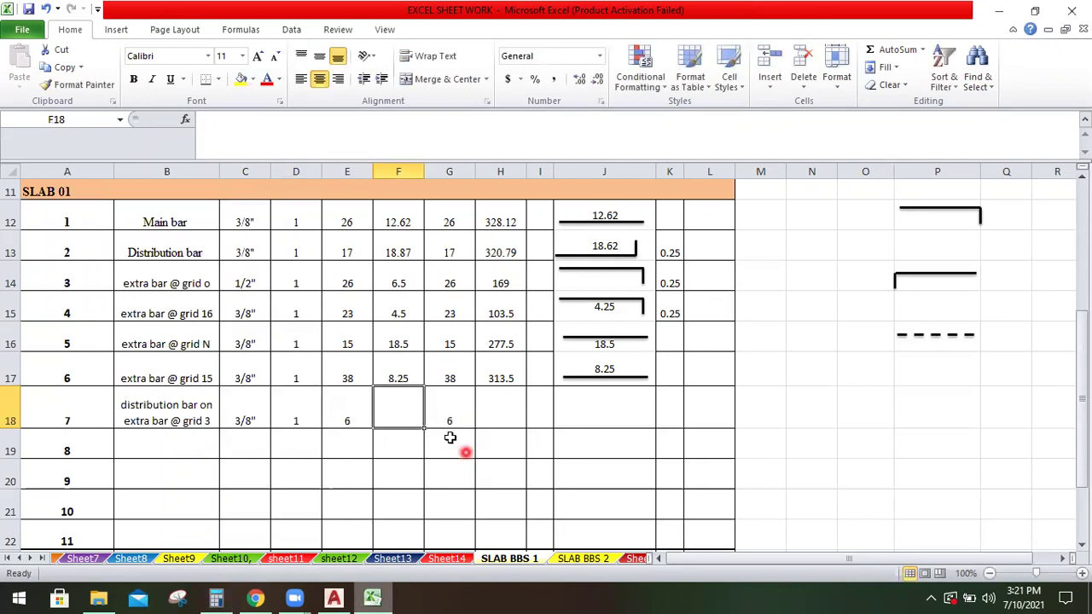
# Switch to the AutoCAD drawing and examine the span along beam B-4 near grid 16 for the distribution bar length
pyautogui.click(333, 598)
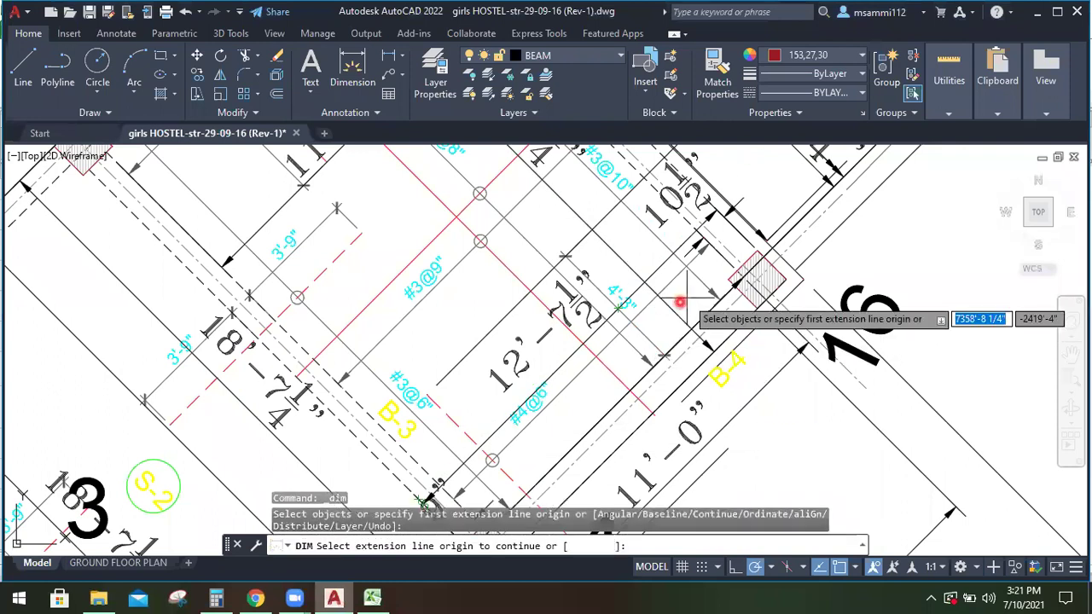
pyautogui.scroll(-3, 675, 307)
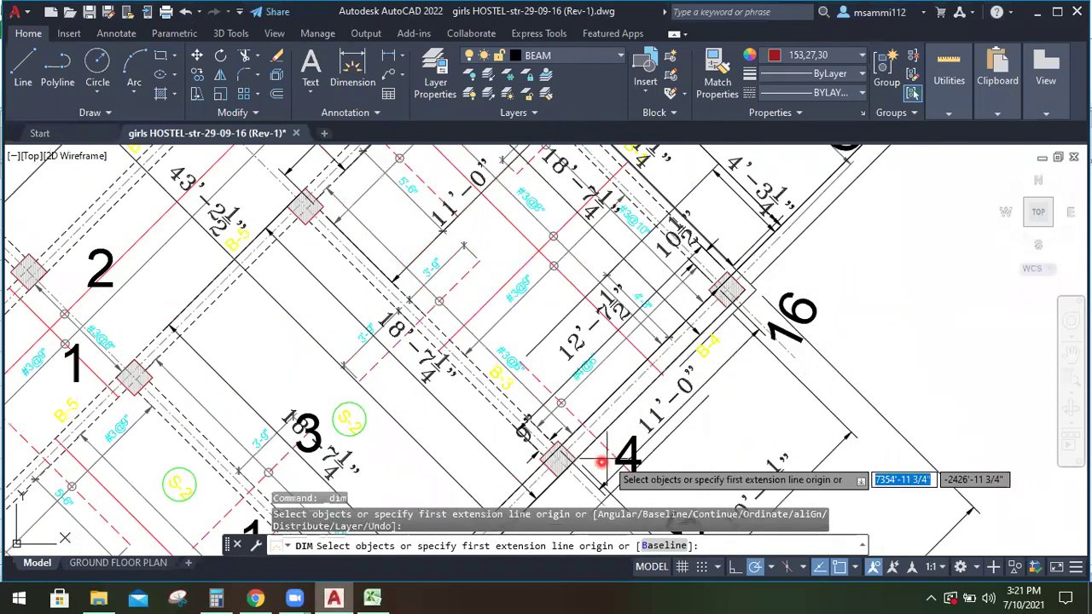
pyautogui.scroll(3, 599, 453)
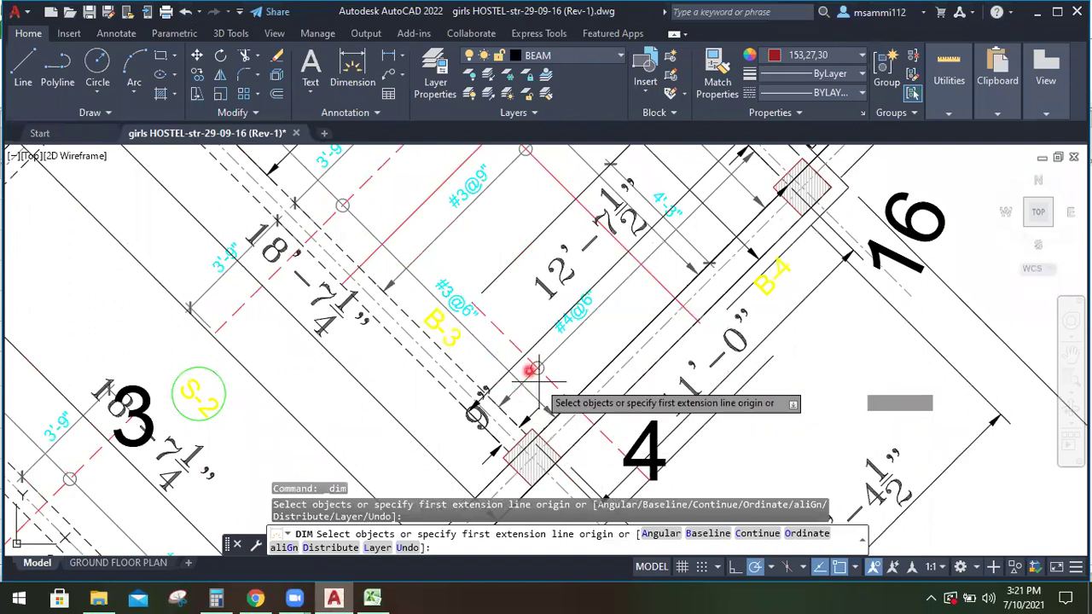
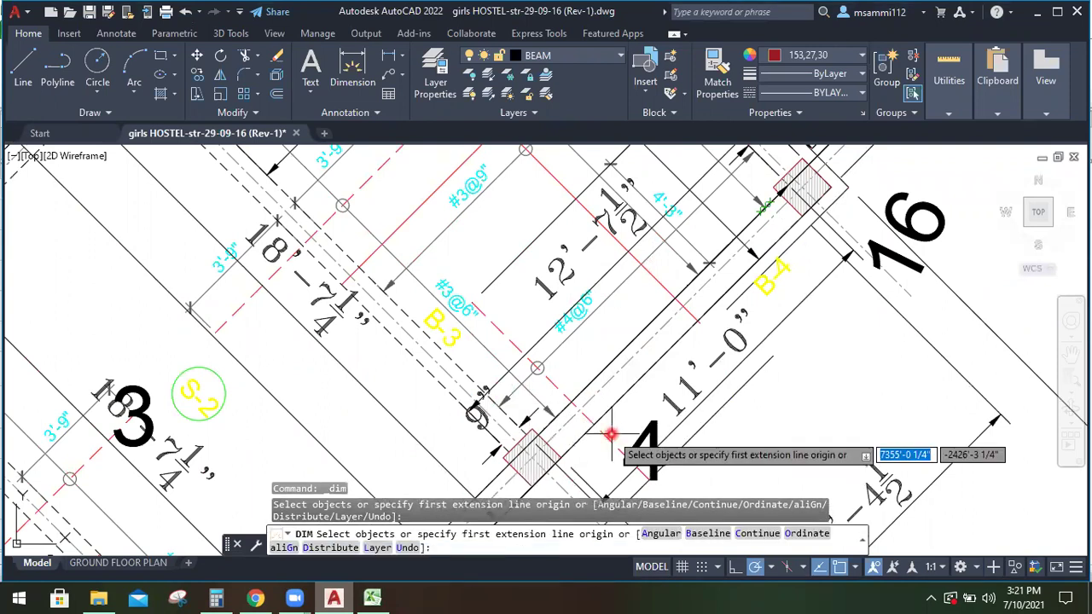
pyautogui.click(608, 408)
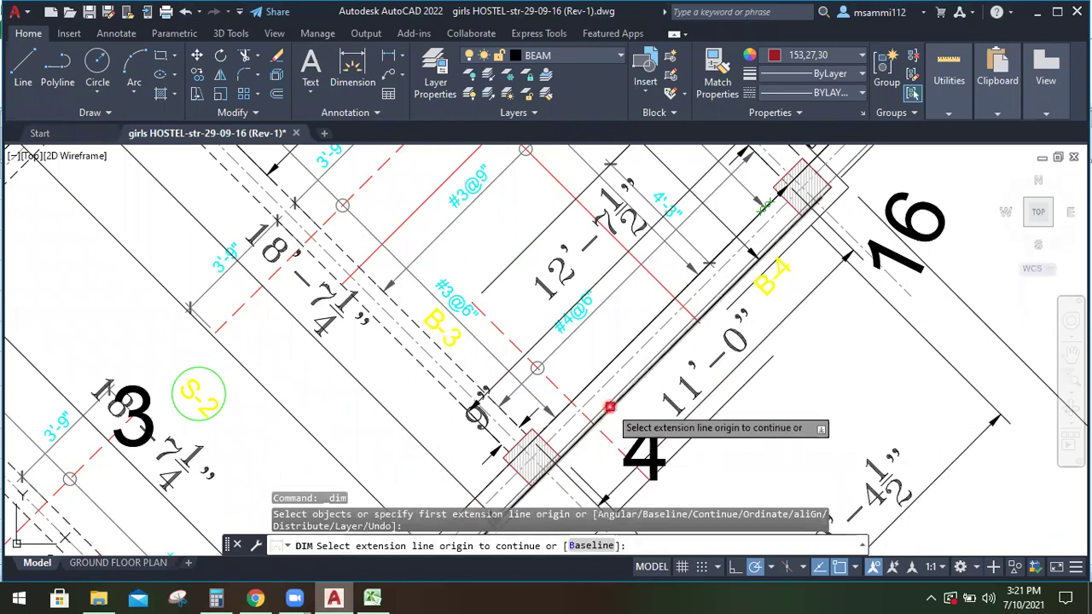
pyautogui.scroll(-2, 609, 408)
pyautogui.press('Escape')
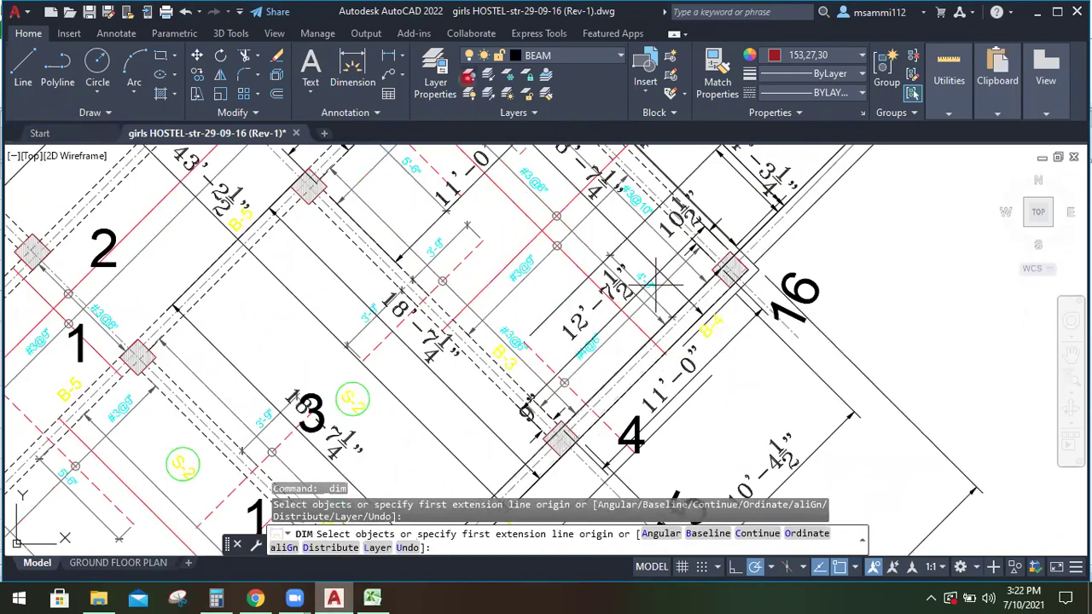
pyautogui.moveTo(495, 152); pyautogui.dragTo(515, 218)
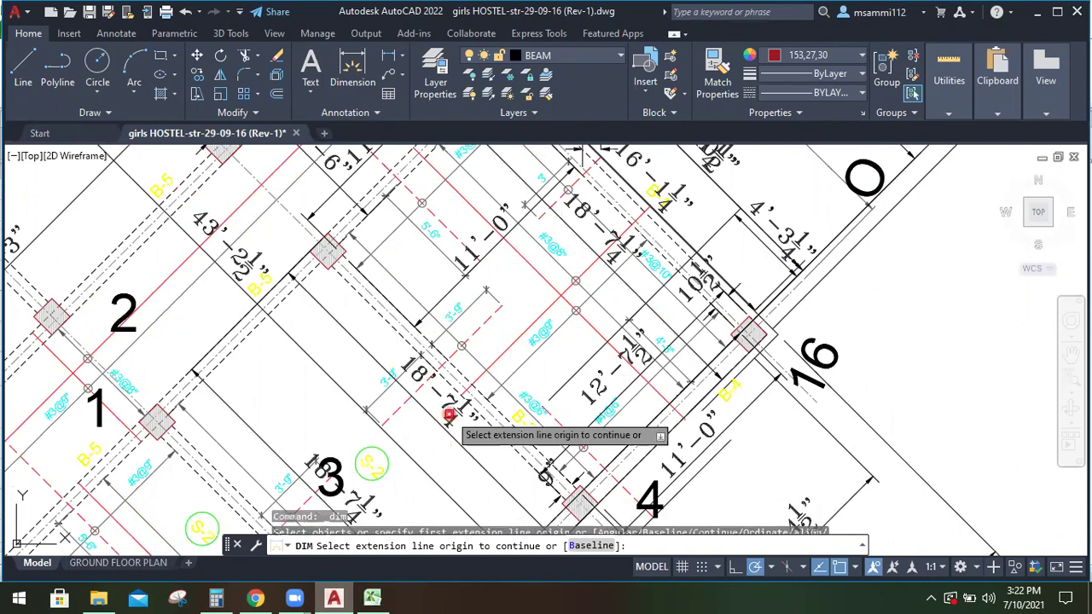
# Switch to Excel, enter 11 as item 7's bar length in F18, and check the formulas in G18 and H18
pyautogui.click(384, 598)
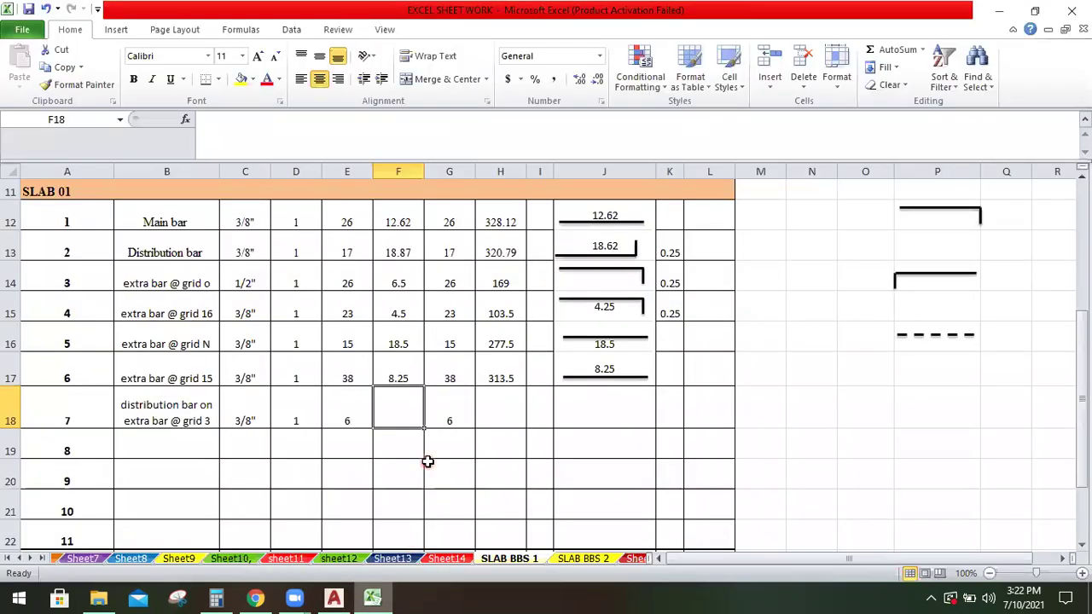
pyautogui.write('11')
pyautogui.click(448, 435)
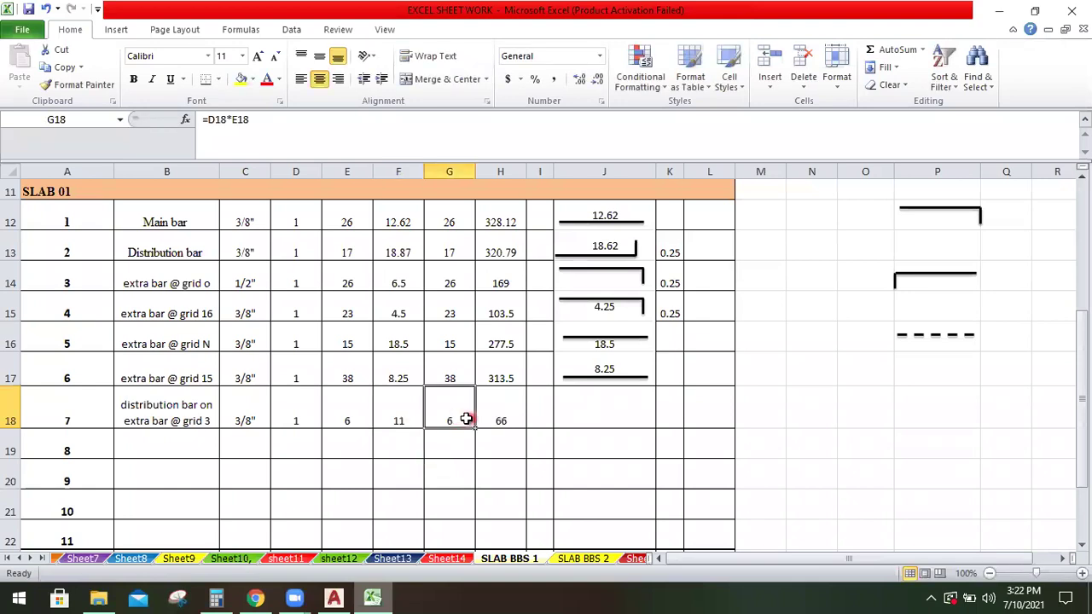
pyautogui.click(504, 418)
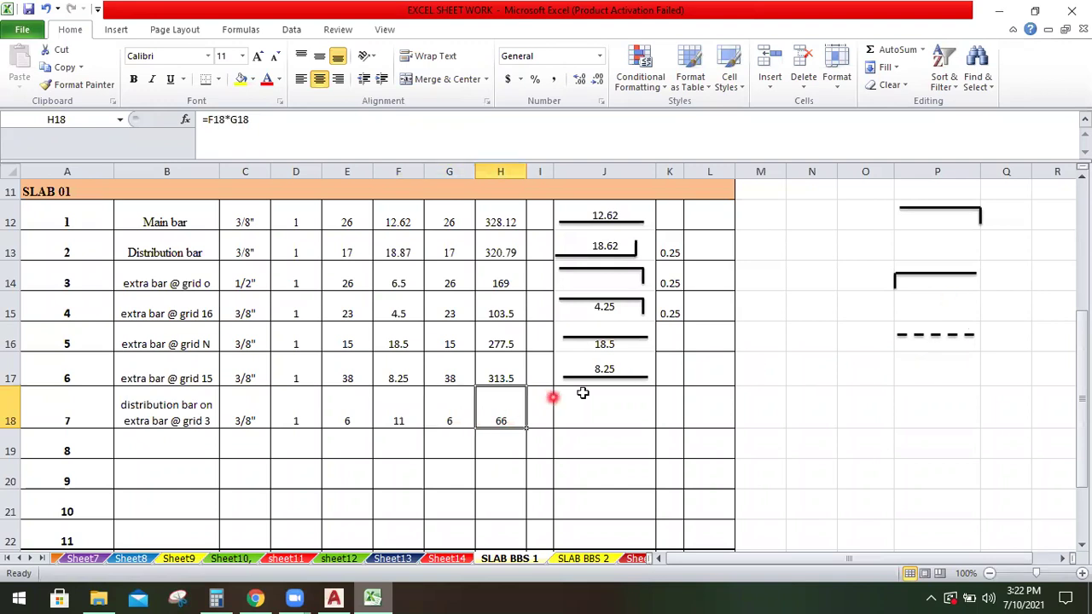
# Copy the straight bar shape cell of item 6 from J17 into J18 for item 7
pyautogui.click(628, 367)
pyautogui.rightClick(629, 369)
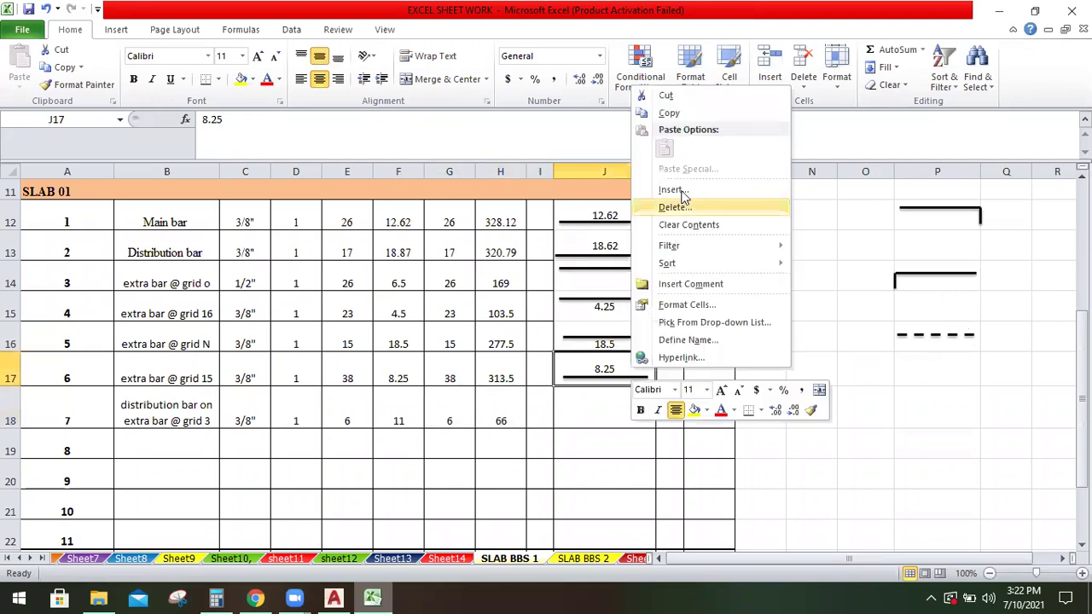
pyautogui.click(671, 113)
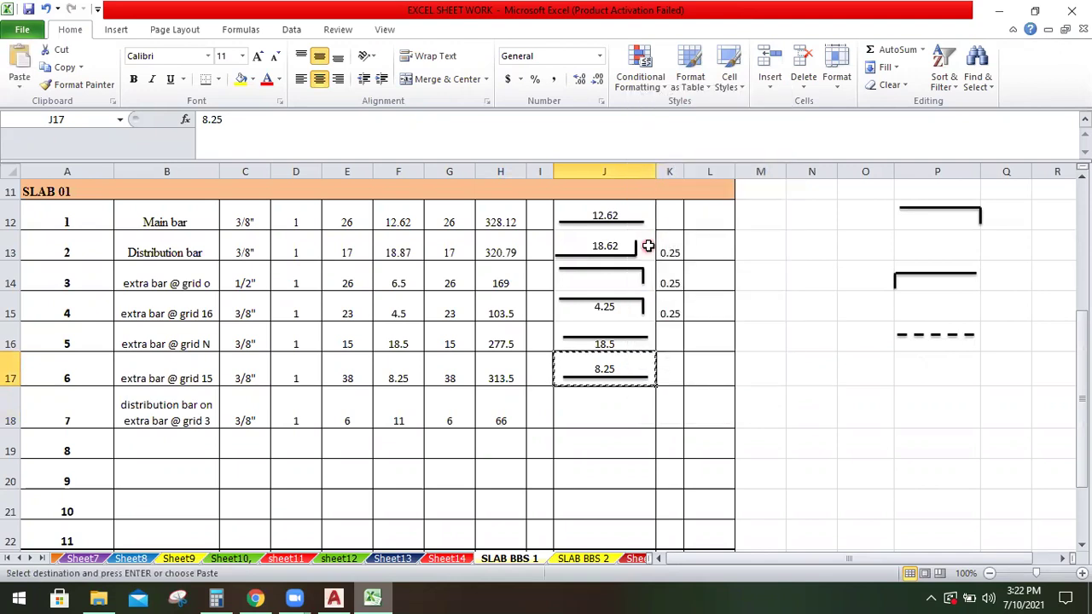
pyautogui.click(600, 414)
pyautogui.rightClick(601, 414)
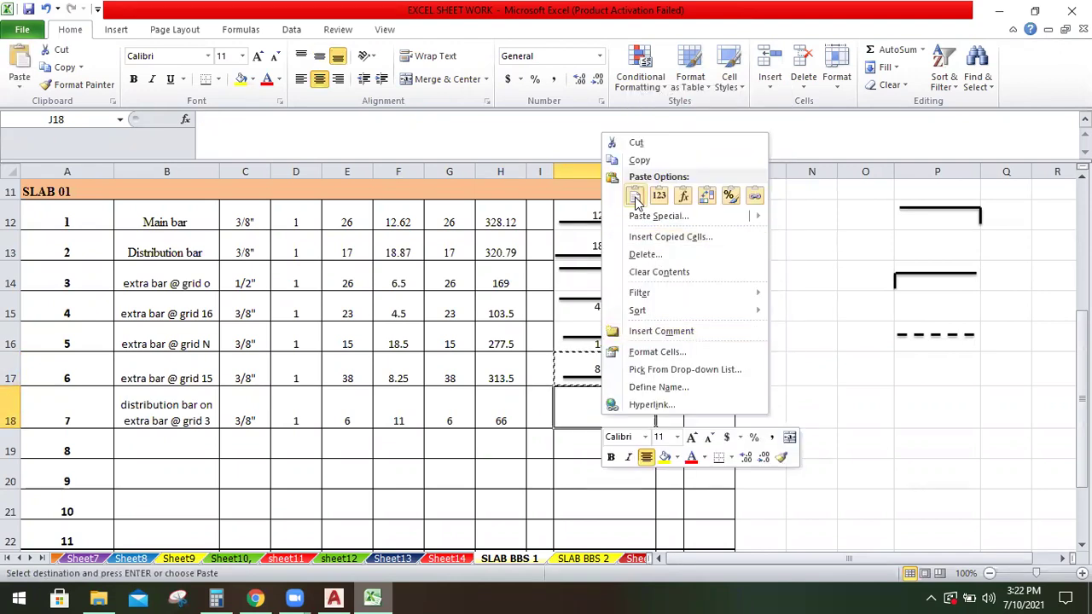
pyautogui.click(636, 197)
pyautogui.click(793, 407)
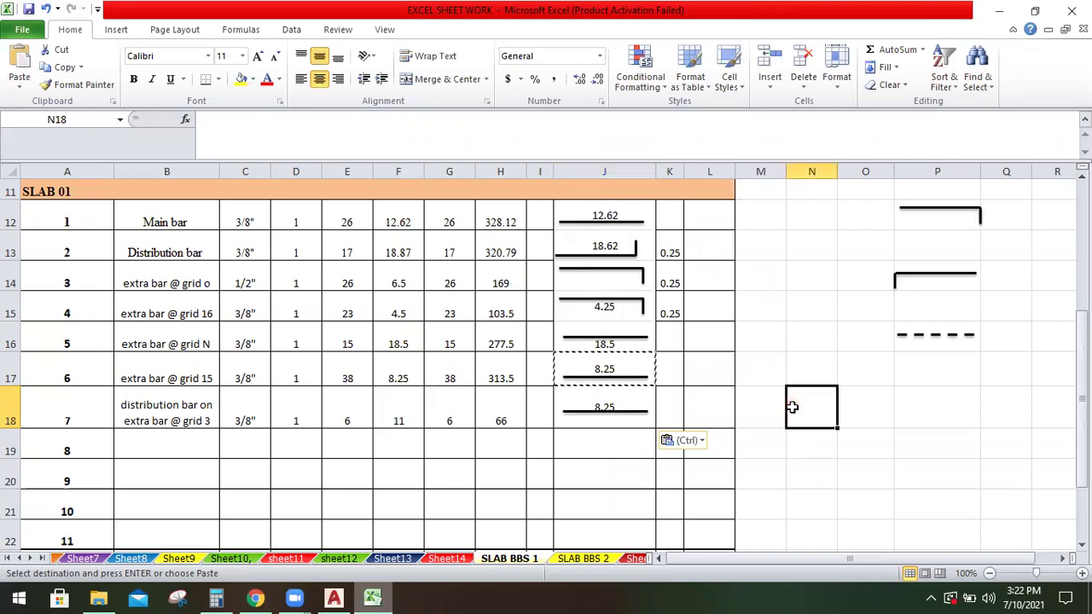
# Set the bar shape length in J18 to 11 and reduce the height of row 18 slightly
pyautogui.click(638, 402)
pyautogui.click(639, 404)
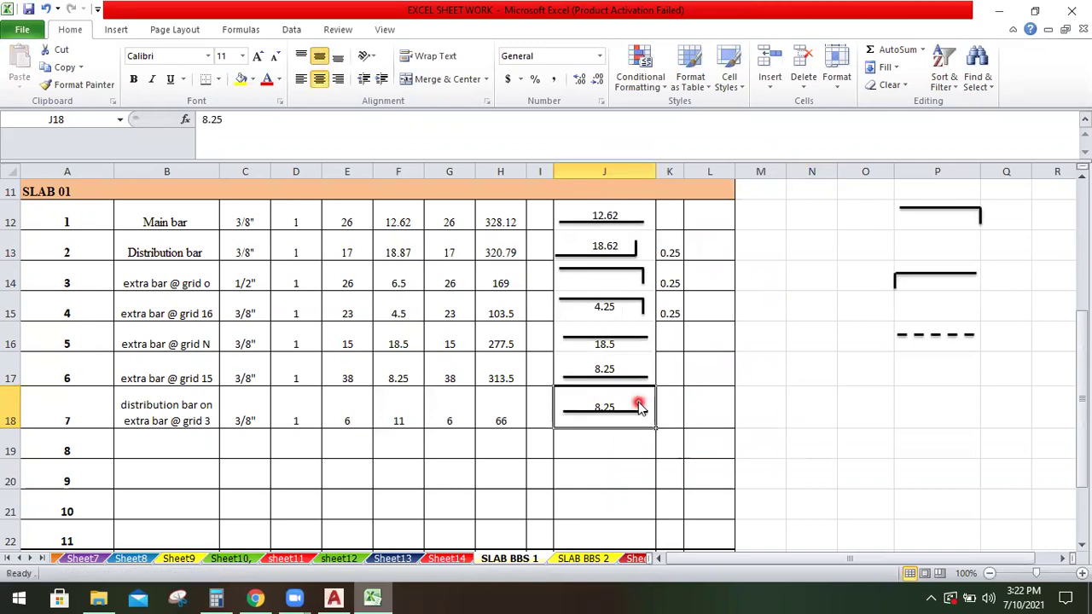
pyautogui.write('11')
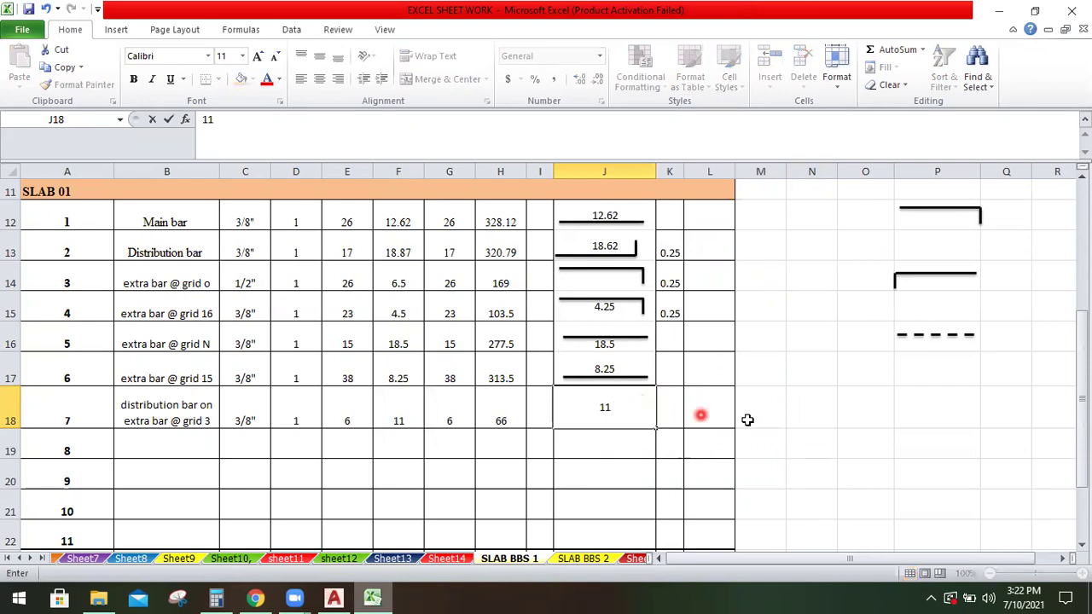
pyautogui.click(886, 405)
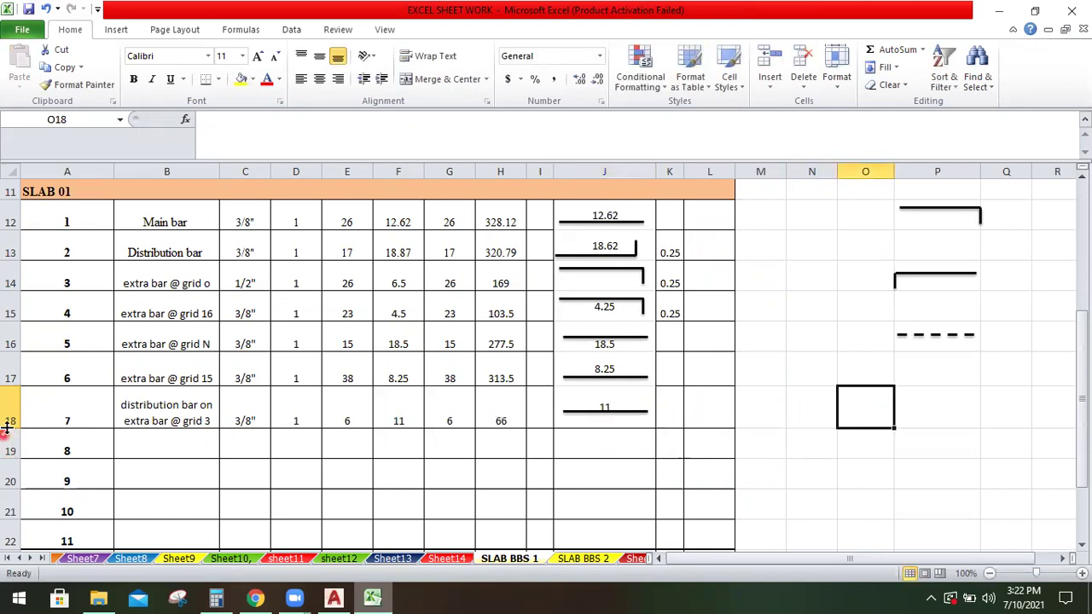
pyautogui.moveTo(7, 424); pyautogui.dragTo(9, 415)
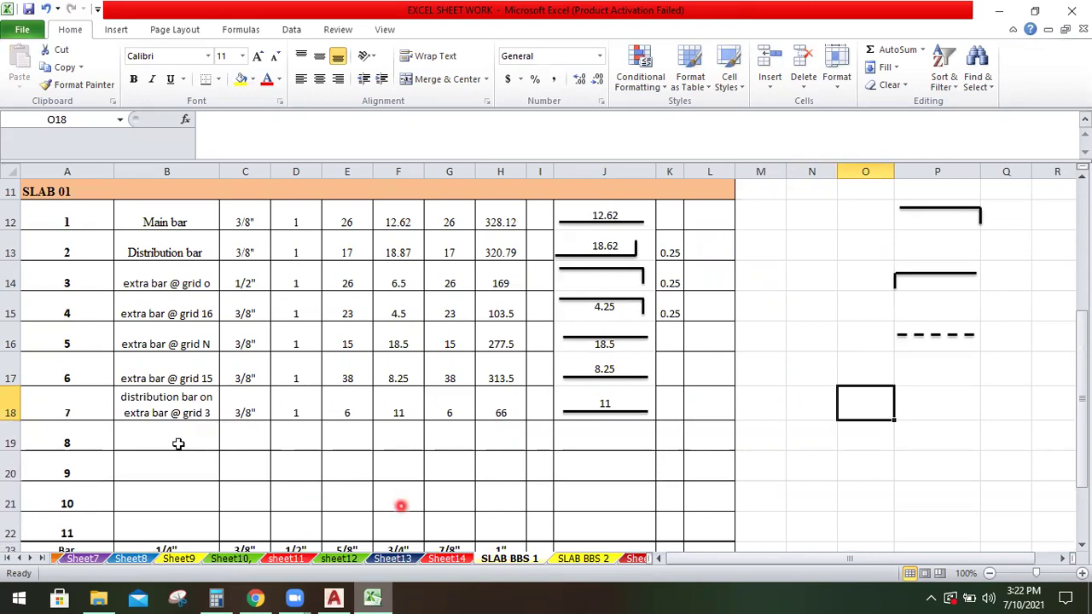
# Copy item 7's description from B18 into B19 for item 8
pyautogui.click(167, 411)
pyautogui.rightClick(169, 413)
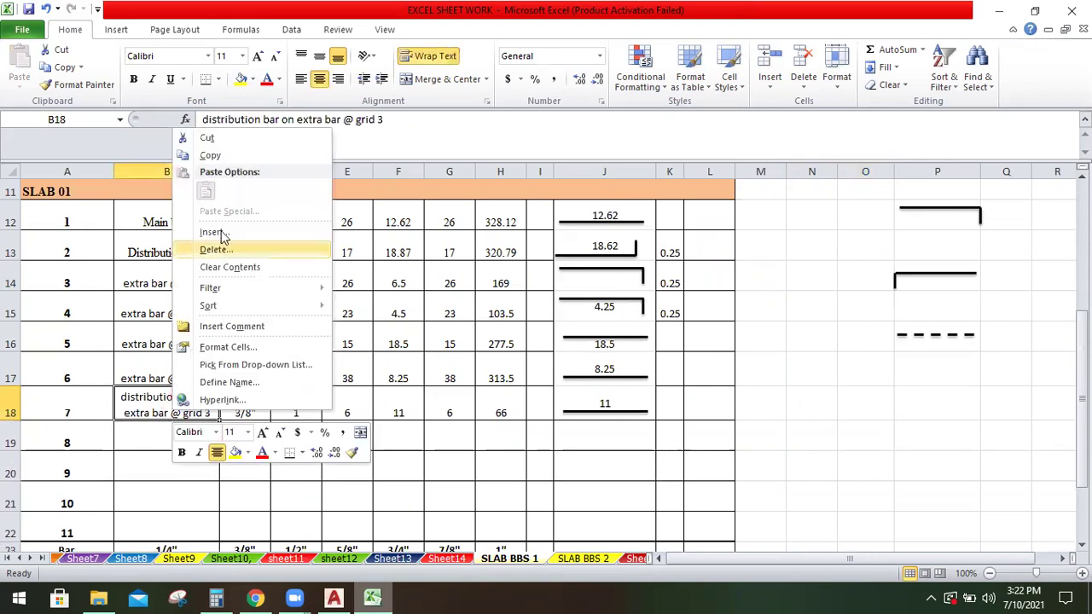
pyautogui.click(230, 155)
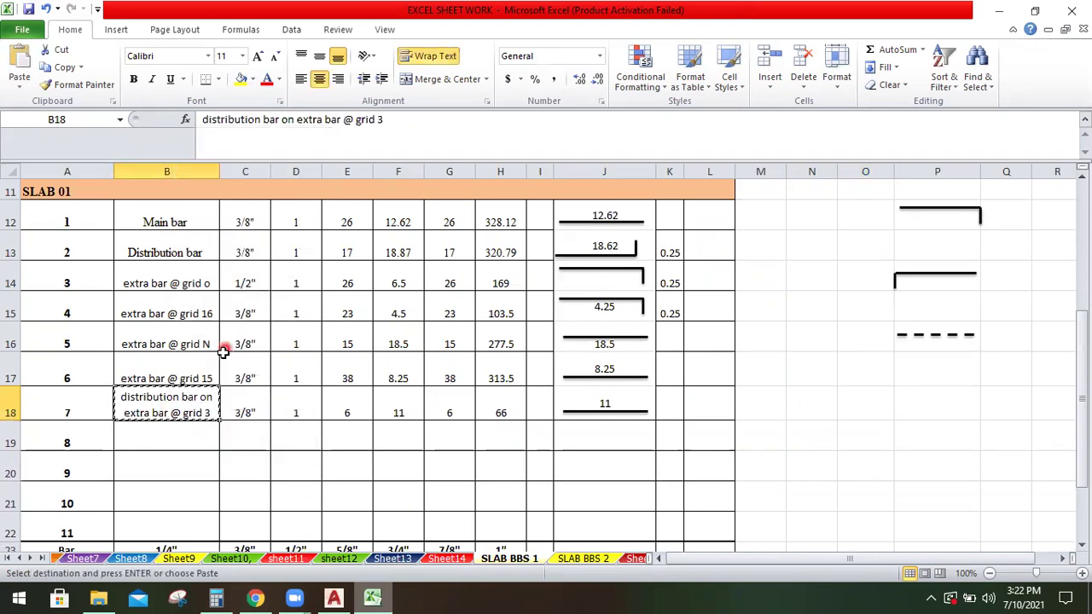
pyautogui.click(165, 436)
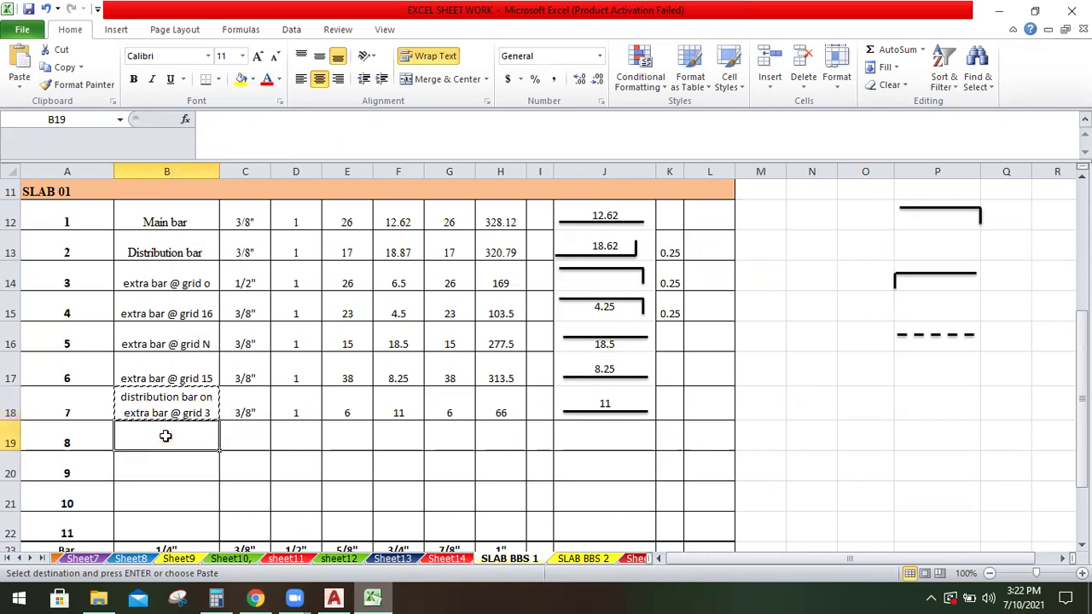
pyautogui.rightClick(165, 436)
pyautogui.click(201, 219)
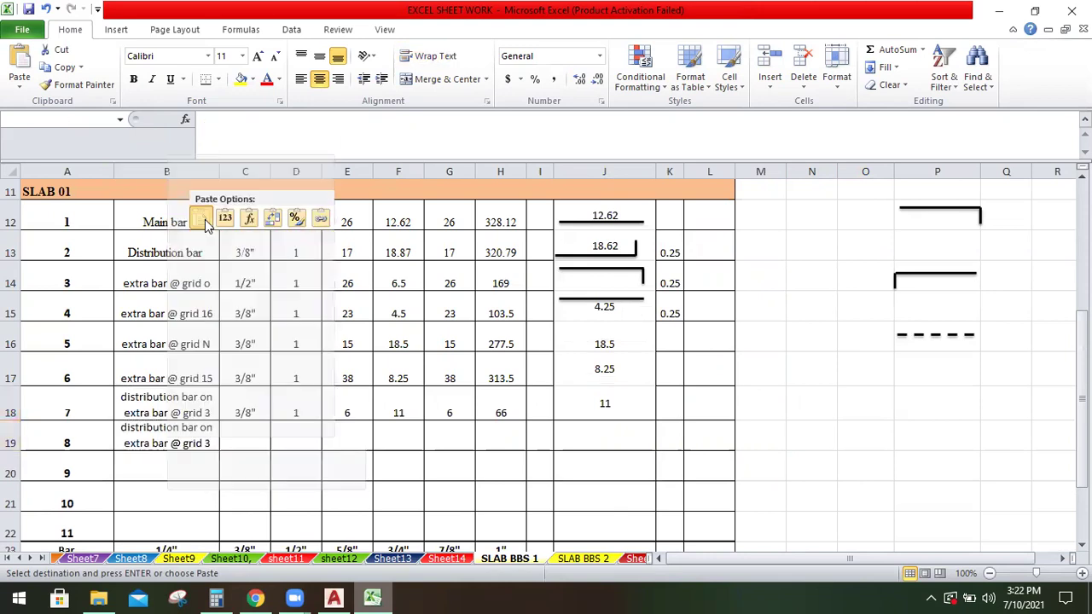
# Change item 8's description in B19 to "distribution bar on extra bar @ grid 16"
pyautogui.doubleClick(212, 444)
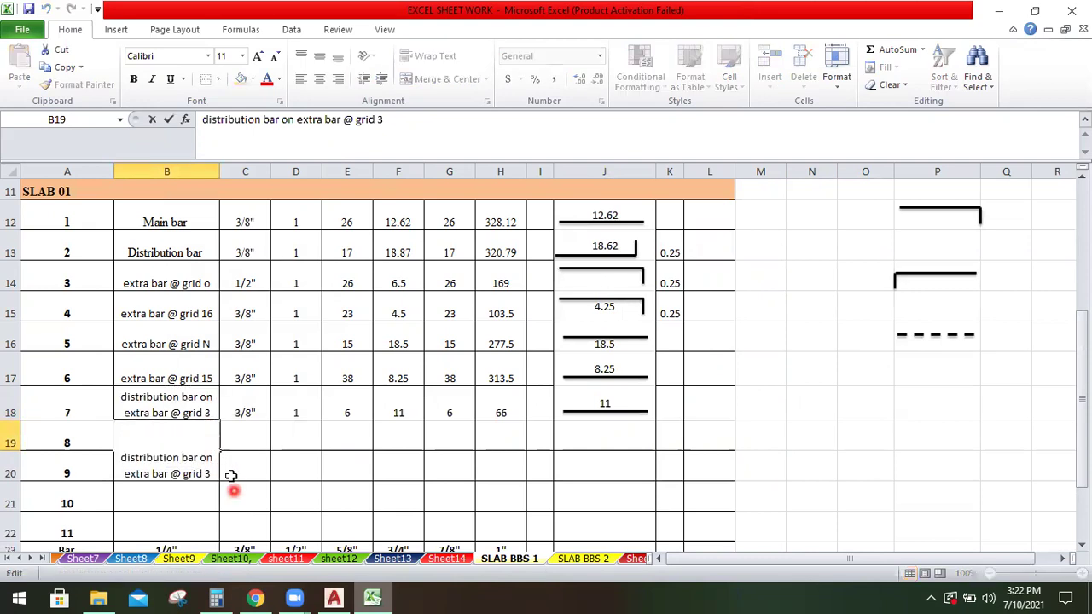
pyautogui.click(227, 475)
pyautogui.click(206, 442)
pyautogui.doubleClick(207, 443)
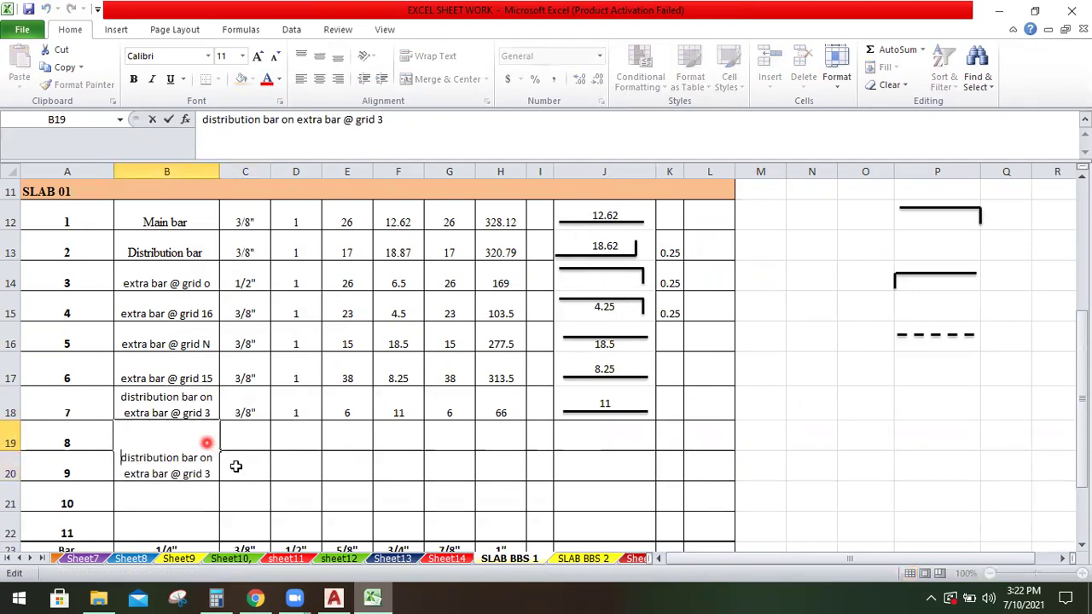
pyautogui.write('16')
pyautogui.click(324, 449)
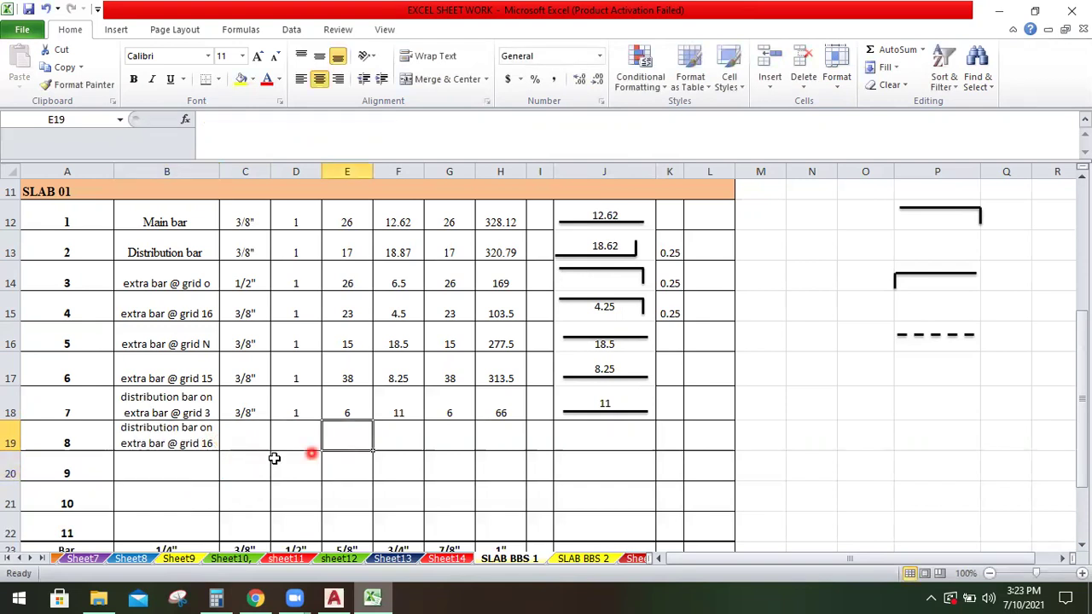
# Enter 3/8" as item 8's bar diameter in C19 and 1 in D19
pyautogui.click(248, 441)
pyautogui.write('3/')
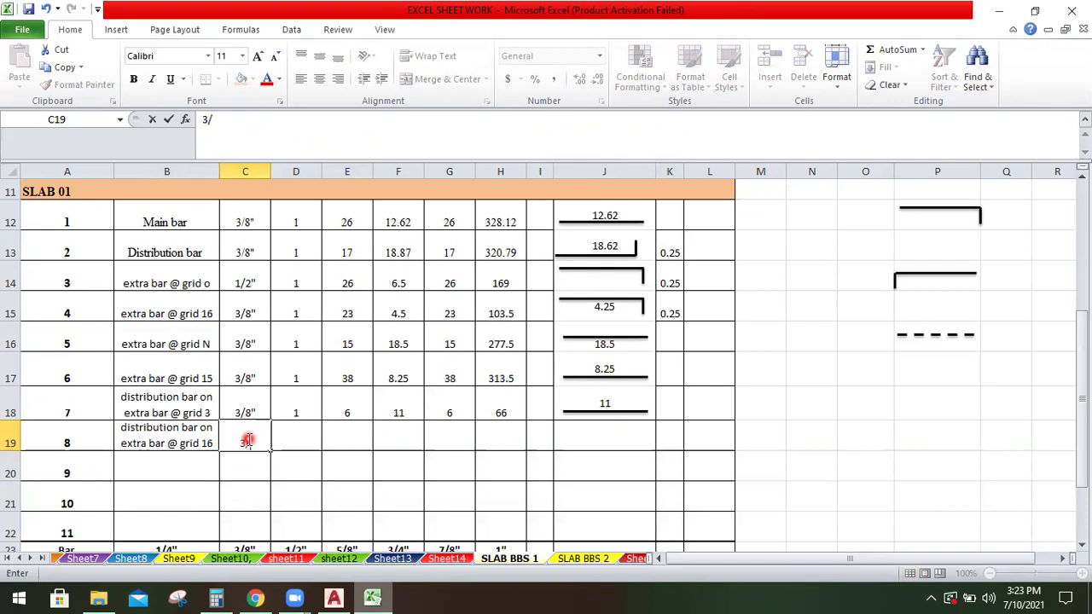
pyautogui.write('8"')
pyautogui.click(291, 437)
pyautogui.write('1')
pyautogui.click(354, 436)
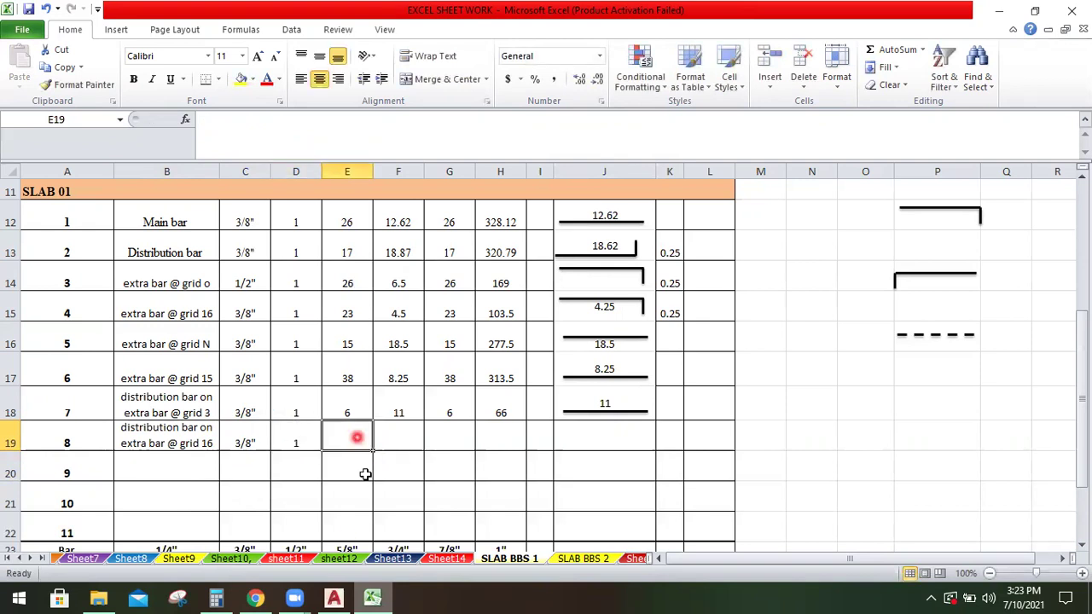
# Switch to the AutoCAD drawing and examine the 3' extra bar extent and bar spacing notes beside beam B-4
pyautogui.click(334, 597)
pyautogui.scroll(-3, 482, 388)
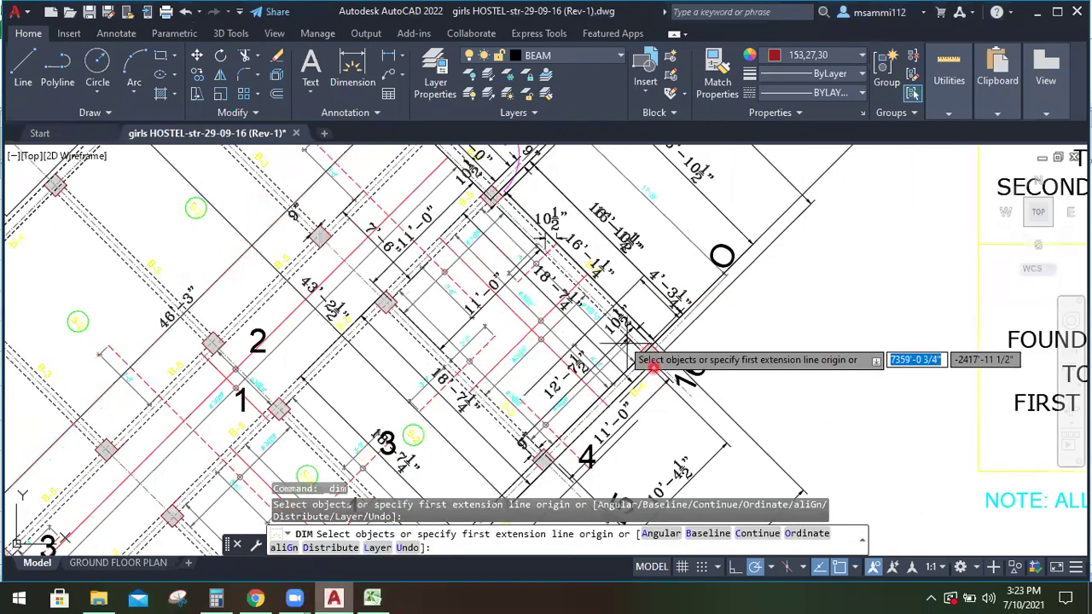
pyautogui.scroll(5, 537, 255)
pyautogui.click(532, 242)
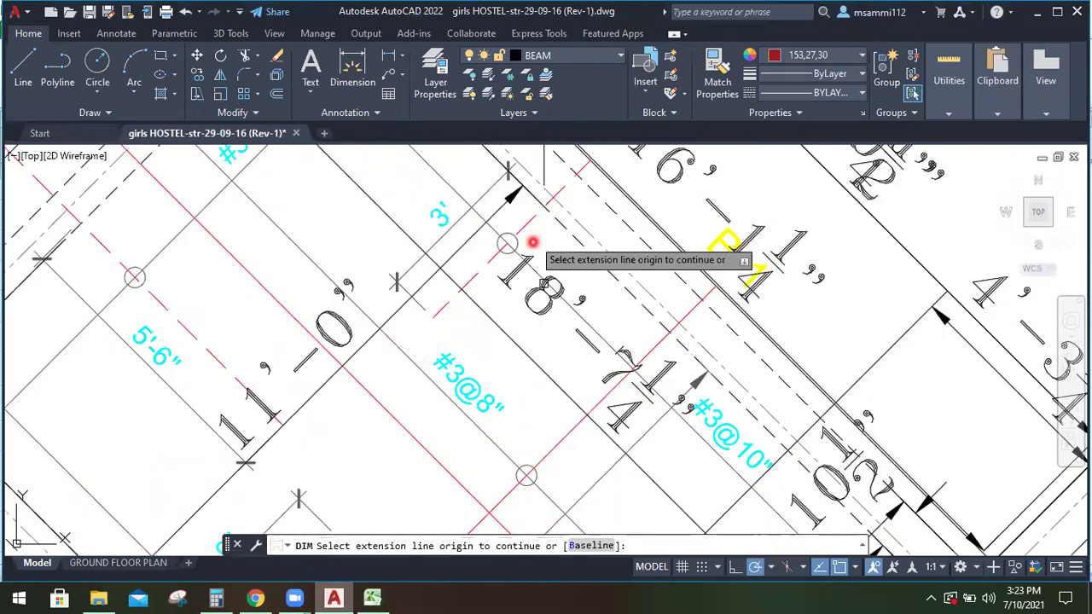
pyautogui.press('Escape')
pyautogui.scroll(2, 520, 243)
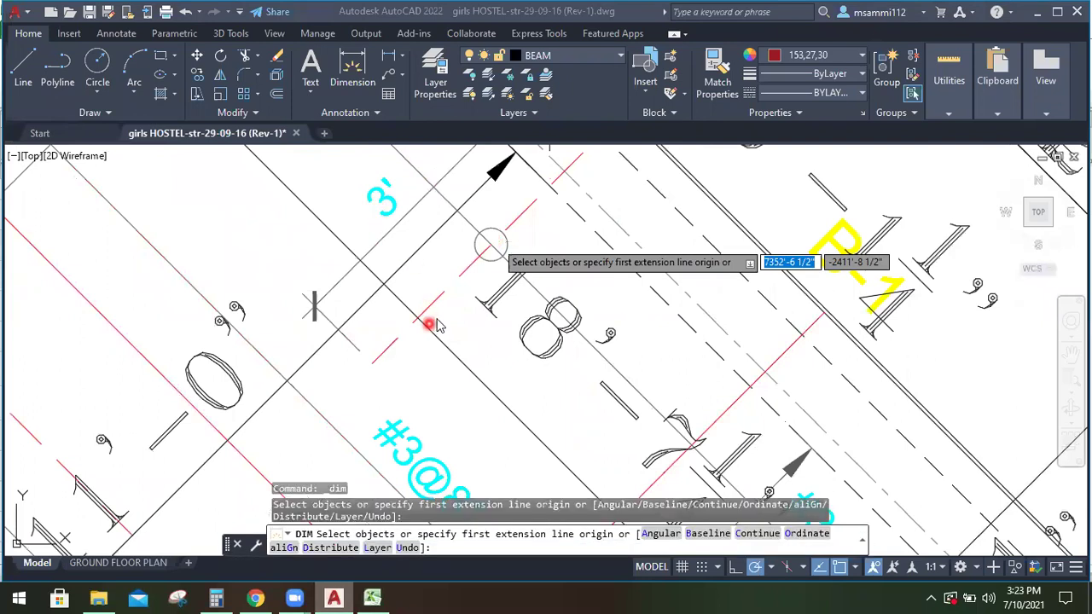
pyautogui.scroll(-2, 556, 203)
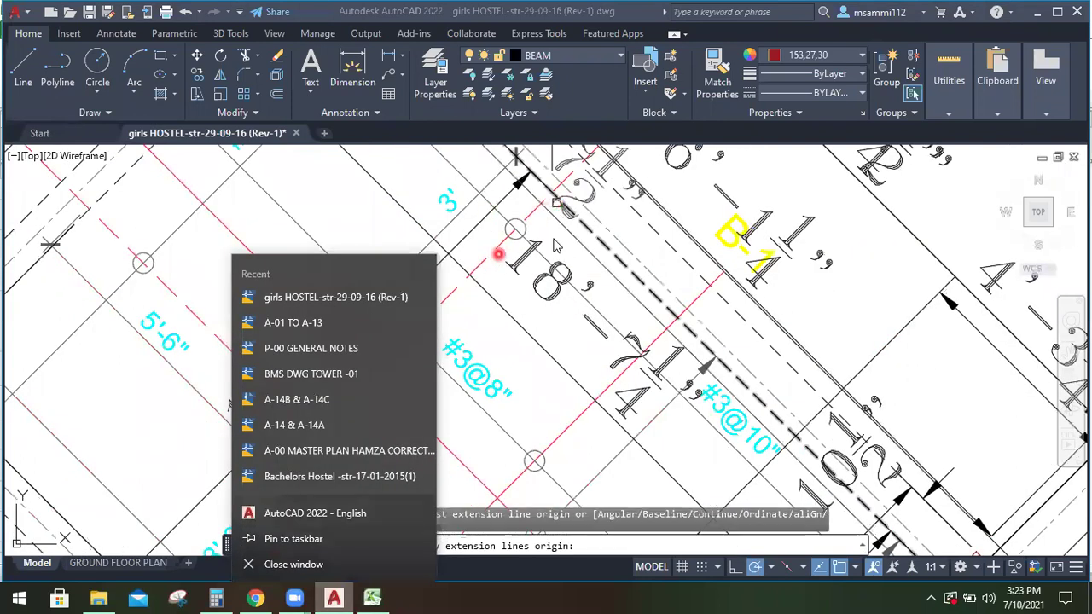
pyautogui.scroll(2, 544, 248)
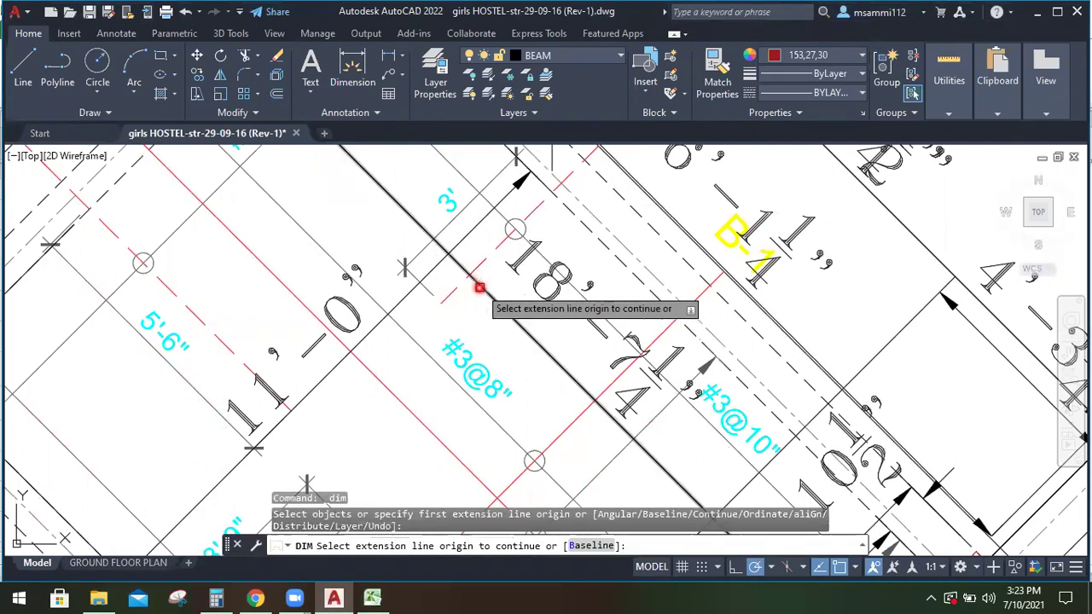
# Switch to Calculator and divide 3 by 0.83 to find item 8's number of distribution bars
pyautogui.click(225, 598)
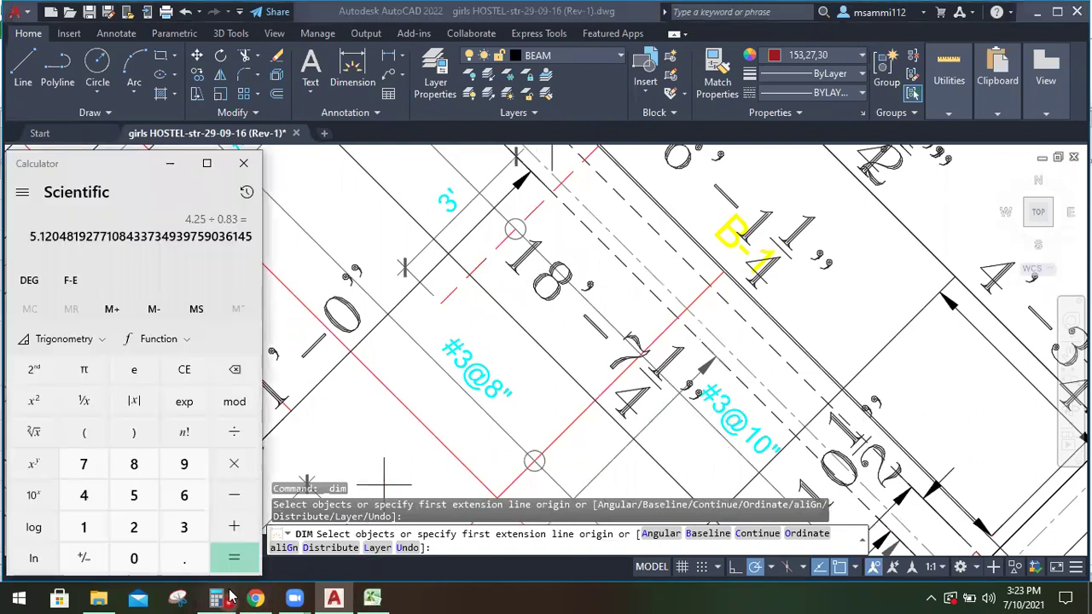
pyautogui.click(184, 369)
pyautogui.click(184, 526)
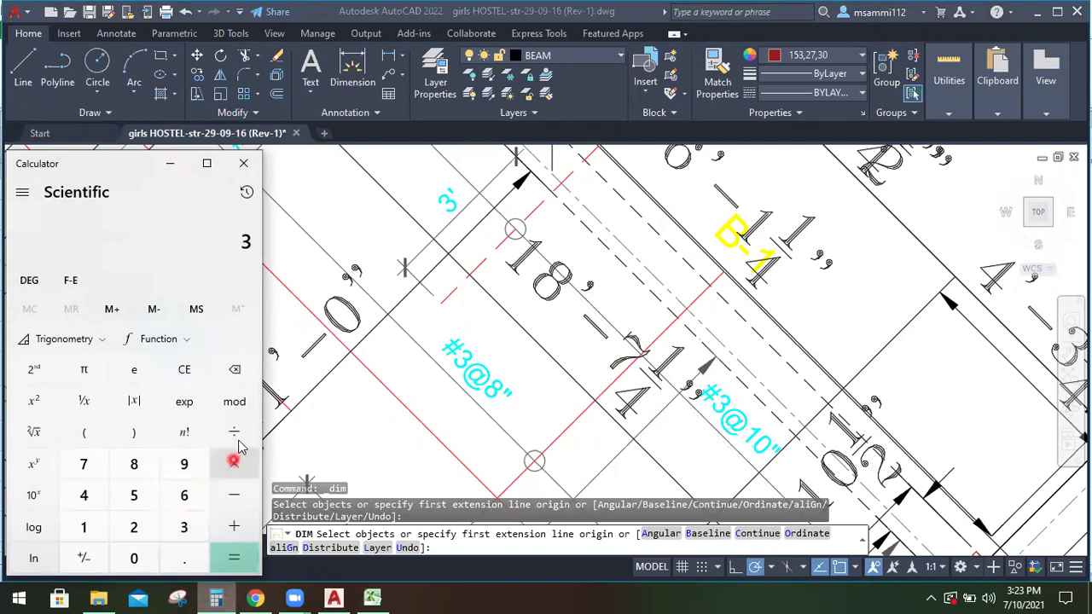
pyautogui.click(236, 433)
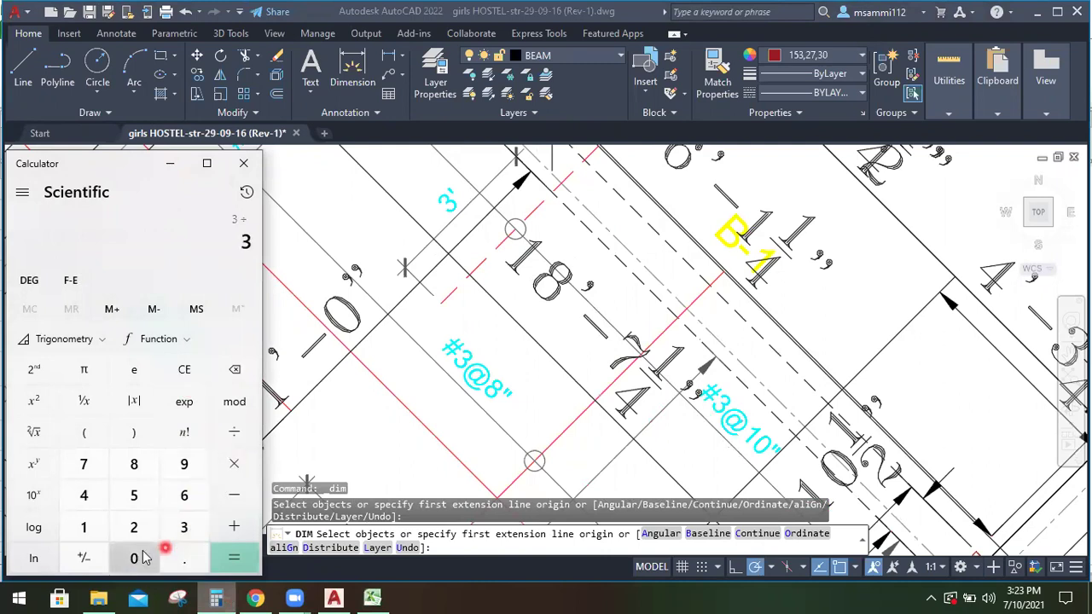
pyautogui.click(136, 556)
pyautogui.click(176, 558)
pyautogui.click(136, 469)
pyautogui.click(186, 527)
pyautogui.click(232, 553)
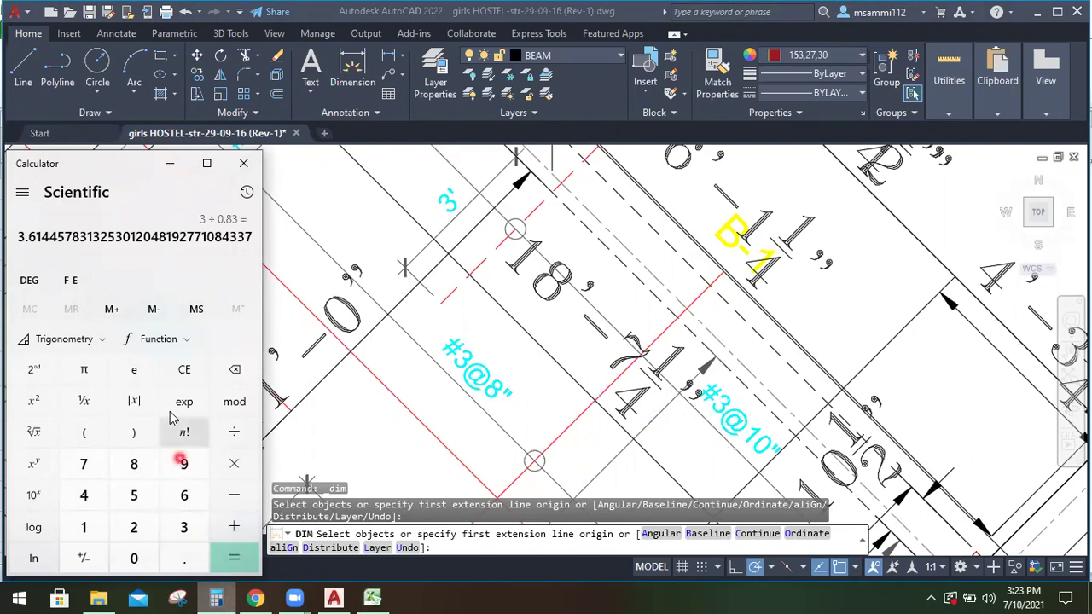
# Switch back to Excel and enter 4 as item 8's number of bars in E19
pyautogui.click(371, 596)
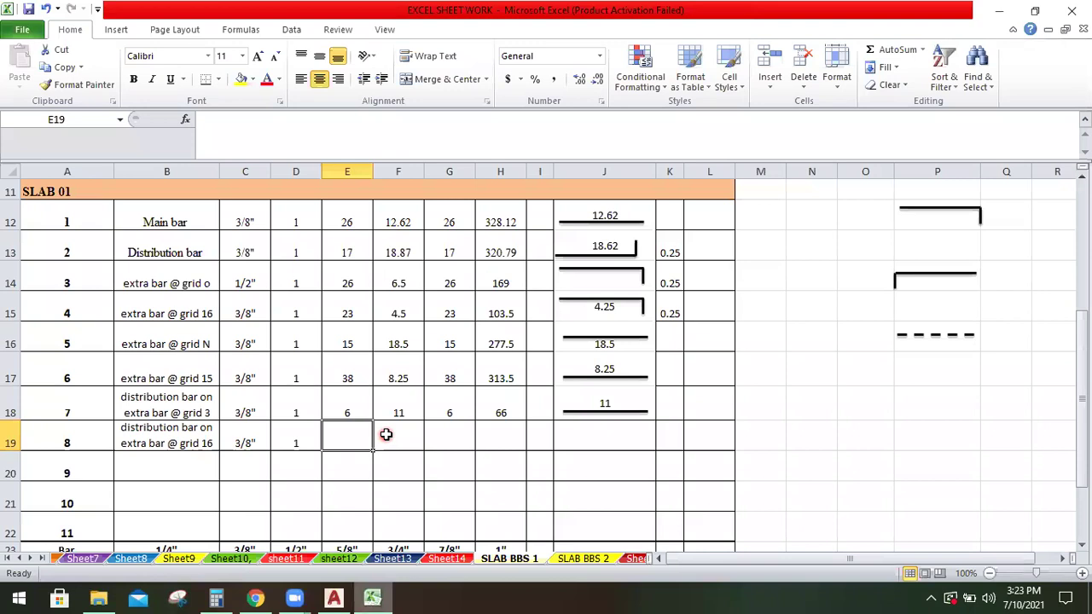
pyautogui.write('4')
pyautogui.click(385, 434)
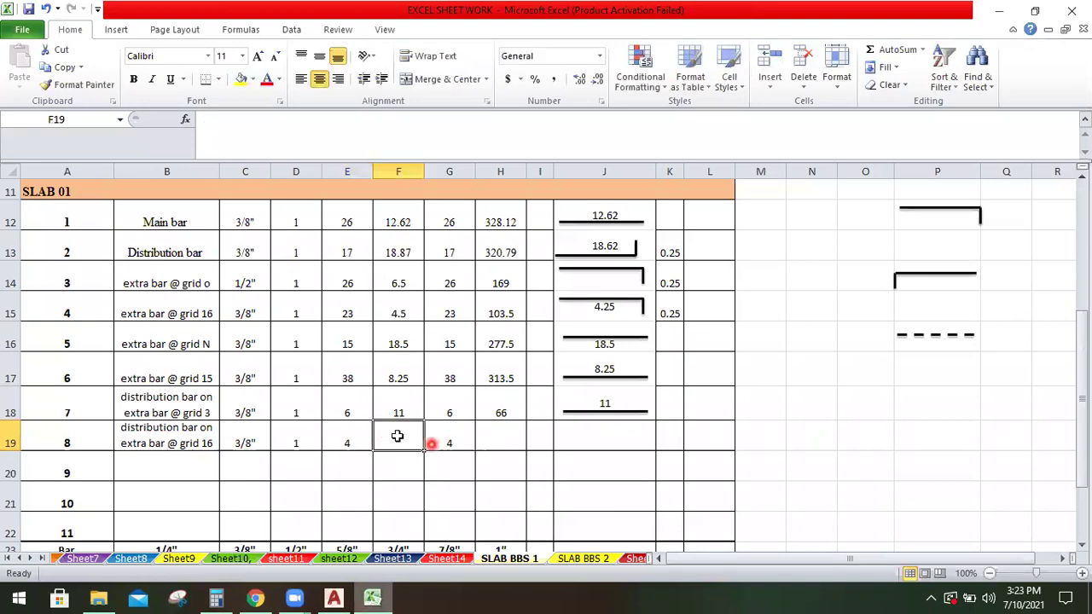
# Switch to the AutoCAD drawing and examine the slab panel's span dimension along beam B-4 for item 8's bar length
pyautogui.click(341, 597)
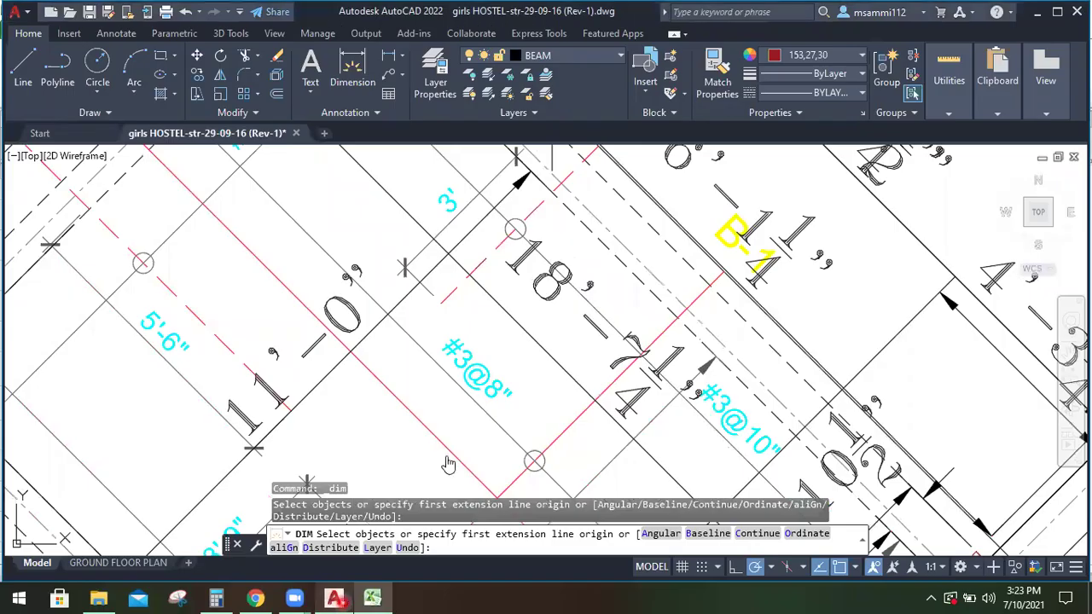
pyautogui.scroll(-4, 502, 402)
pyautogui.press('Return')
pyautogui.click(509, 394)
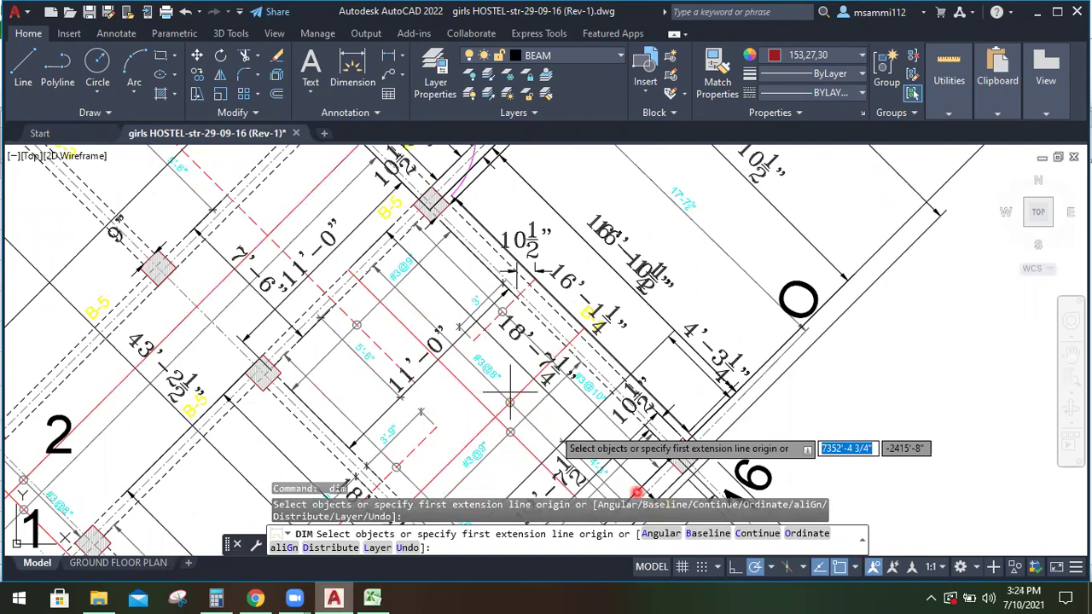
pyautogui.press('Return')
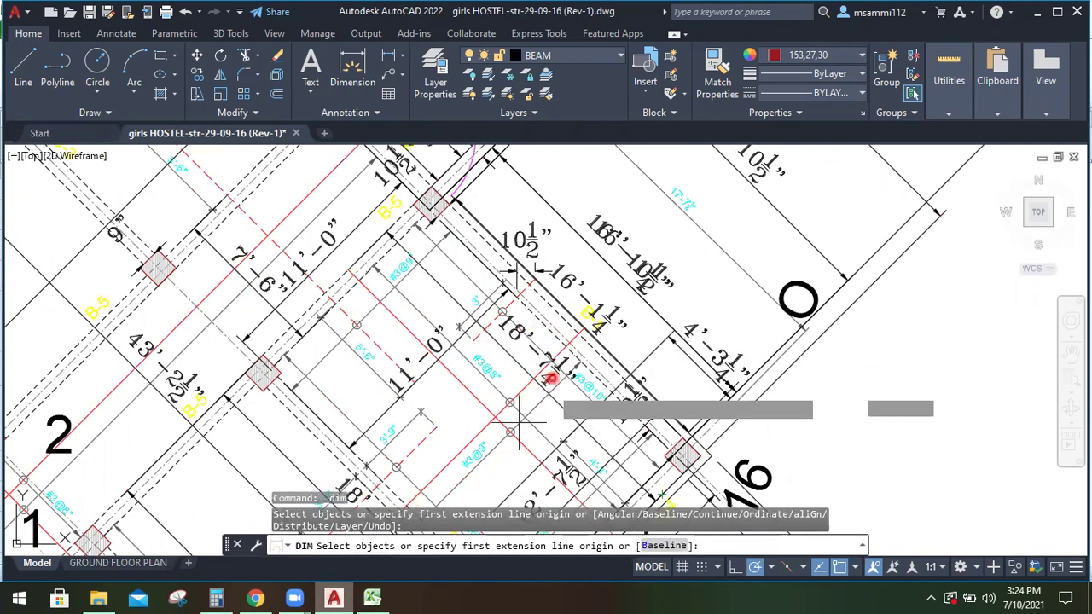
# Switch to Excel, enter 18.62 as item 8's bar length in F19, and check the formula in H19
pyautogui.click(373, 597)
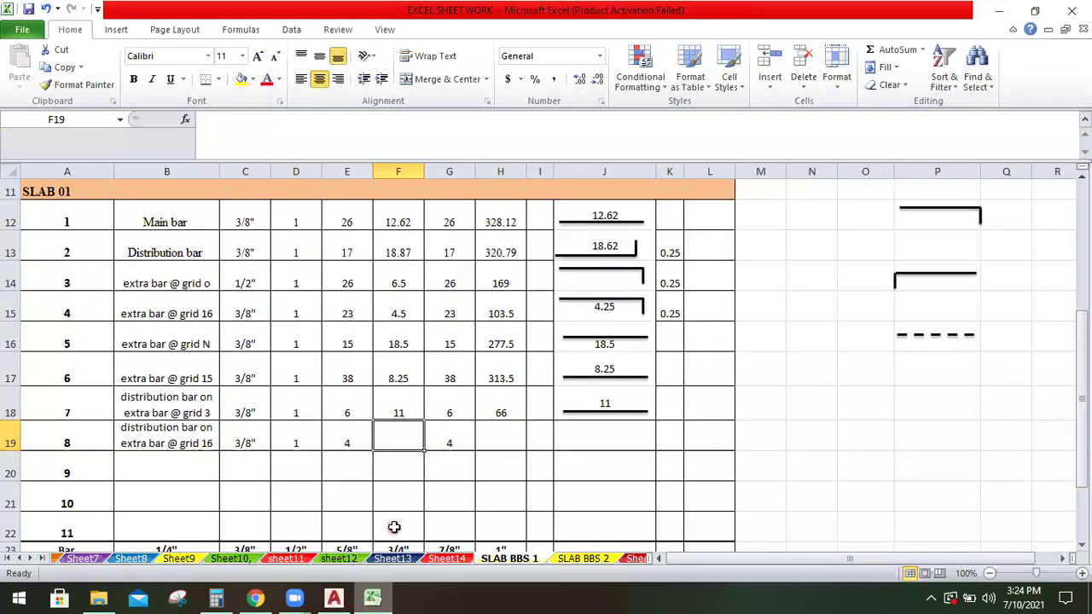
pyautogui.write('18.62')
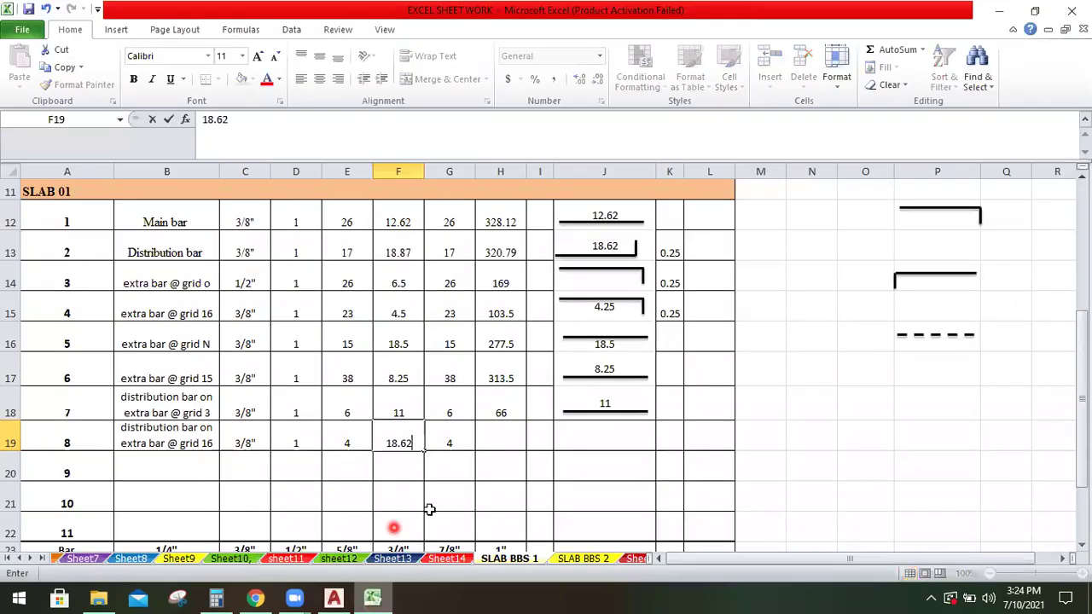
pyautogui.click(504, 438)
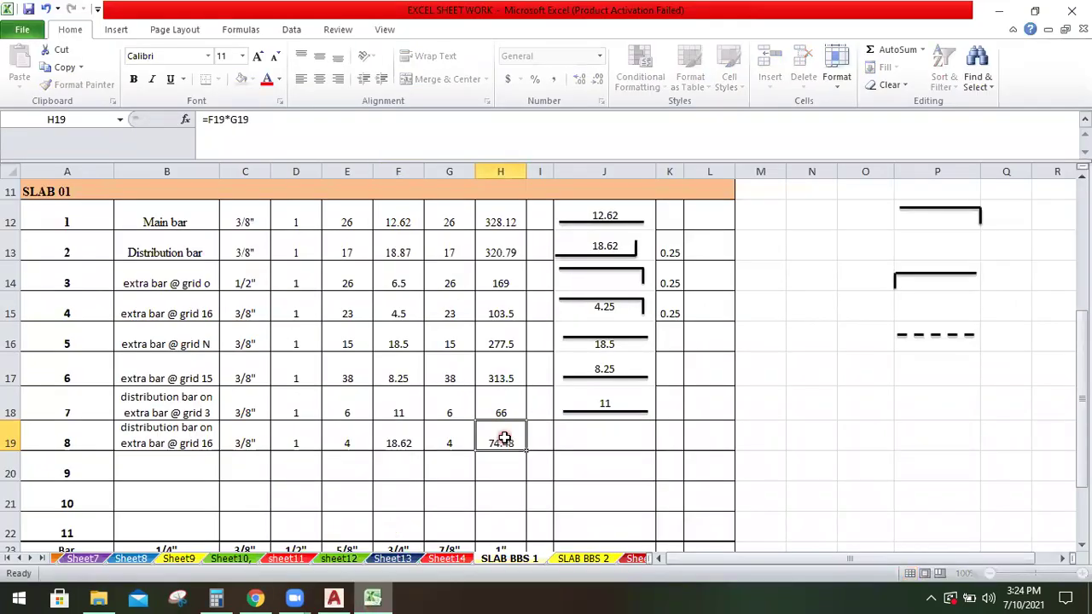
# Copy item 7's straight bar shape cell from J18 into J19 for item 8
pyautogui.click(638, 408)
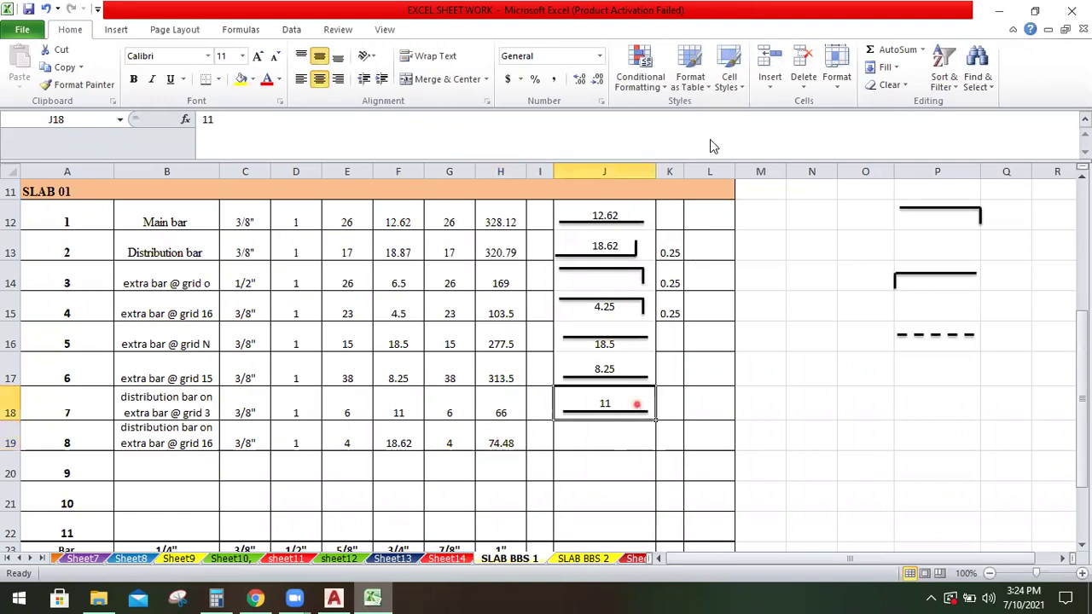
pyautogui.rightClick(638, 406)
pyautogui.click(675, 150)
pyautogui.click(619, 431)
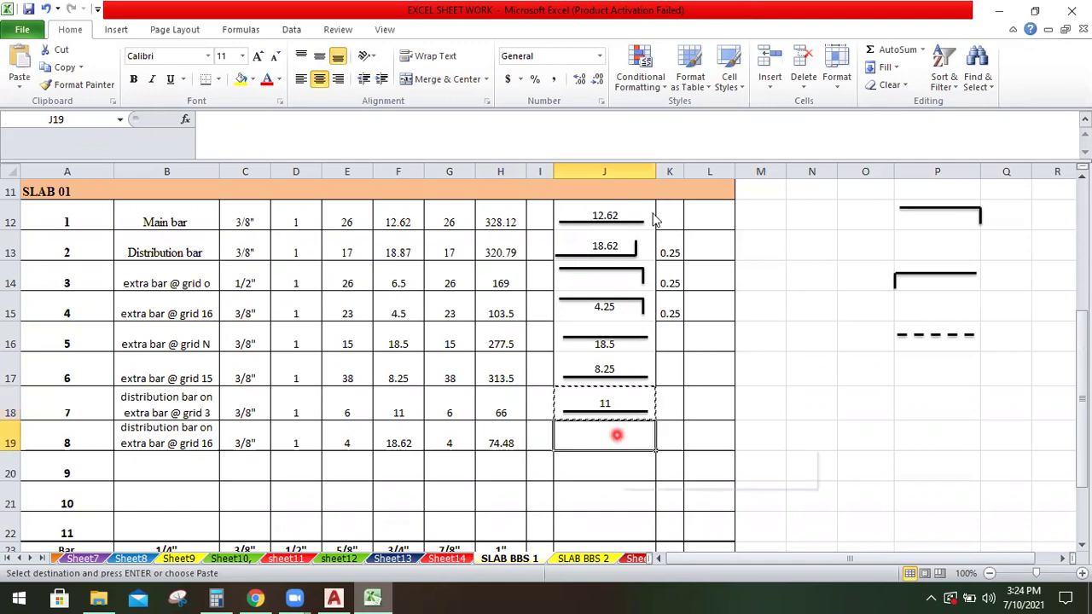
pyautogui.rightClick(617, 435)
pyautogui.click(650, 215)
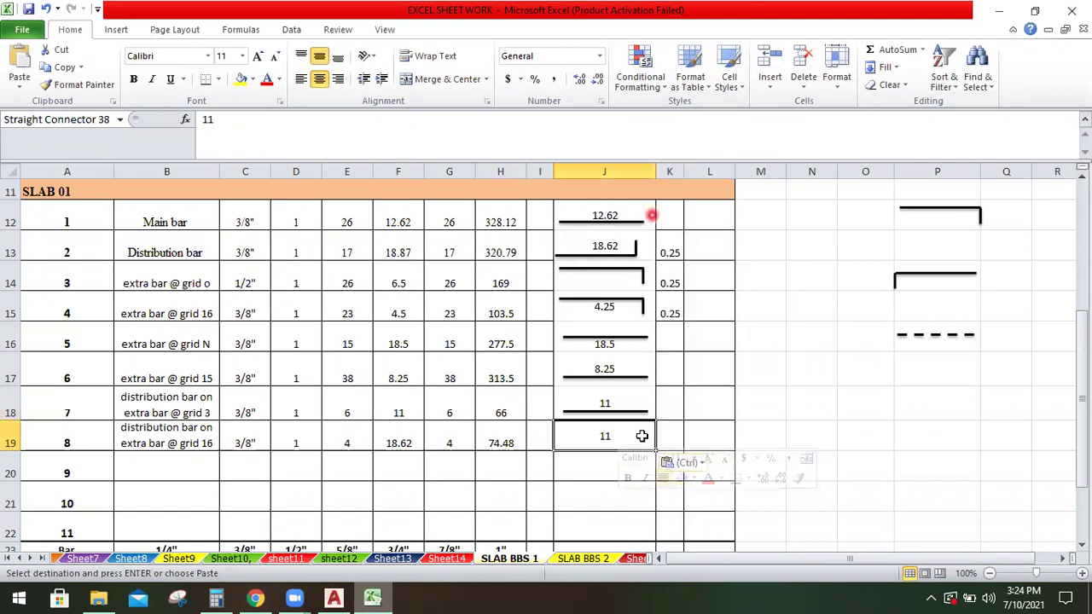
# Set the length label on item 8's bar shape in J19 to 18.62
pyautogui.click(634, 433)
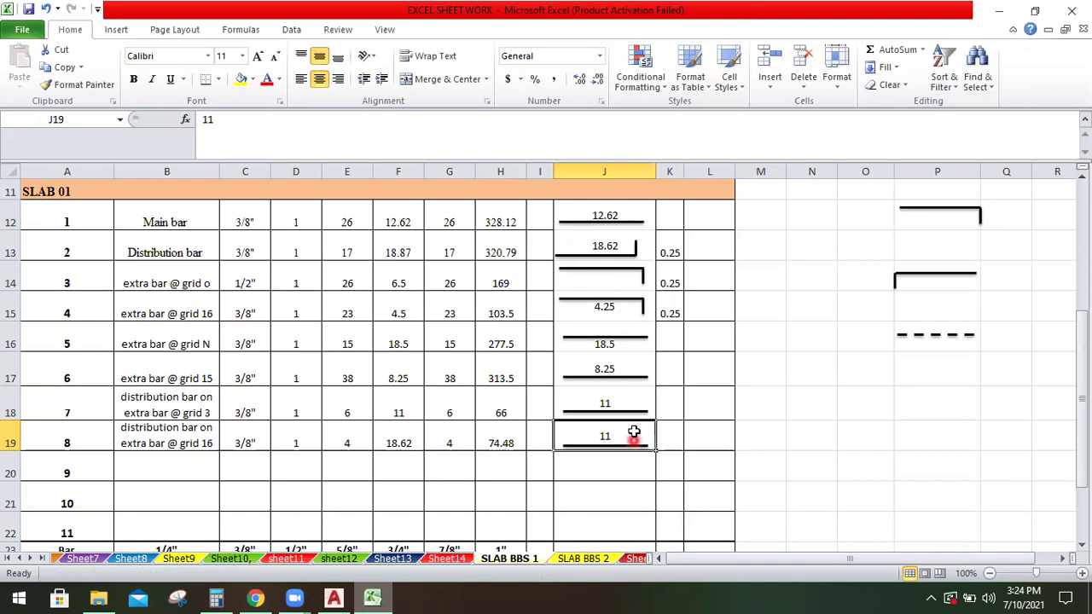
pyautogui.doubleClick(630, 432)
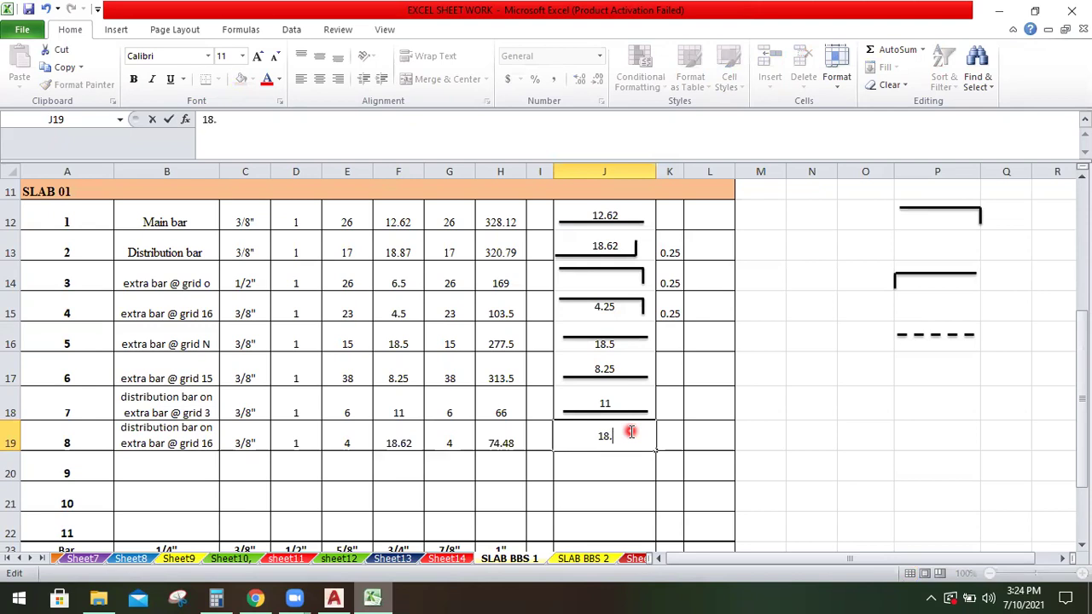
pyautogui.write('18.62')
pyautogui.click(853, 454)
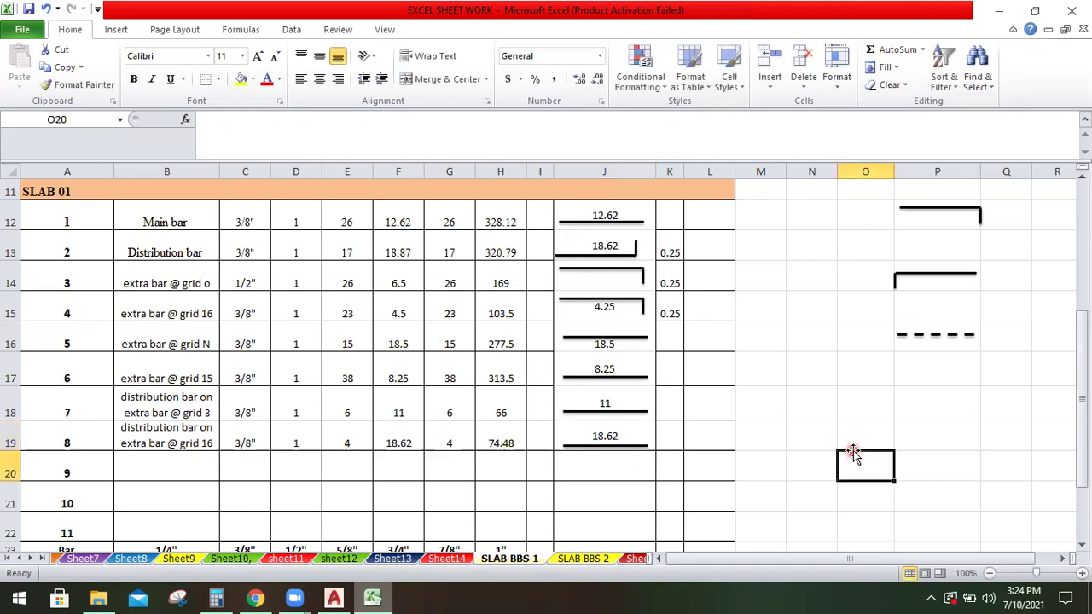
# Copy item 8's description from B19 into B20 for item 9
pyautogui.click(201, 439)
pyautogui.rightClick(202, 439)
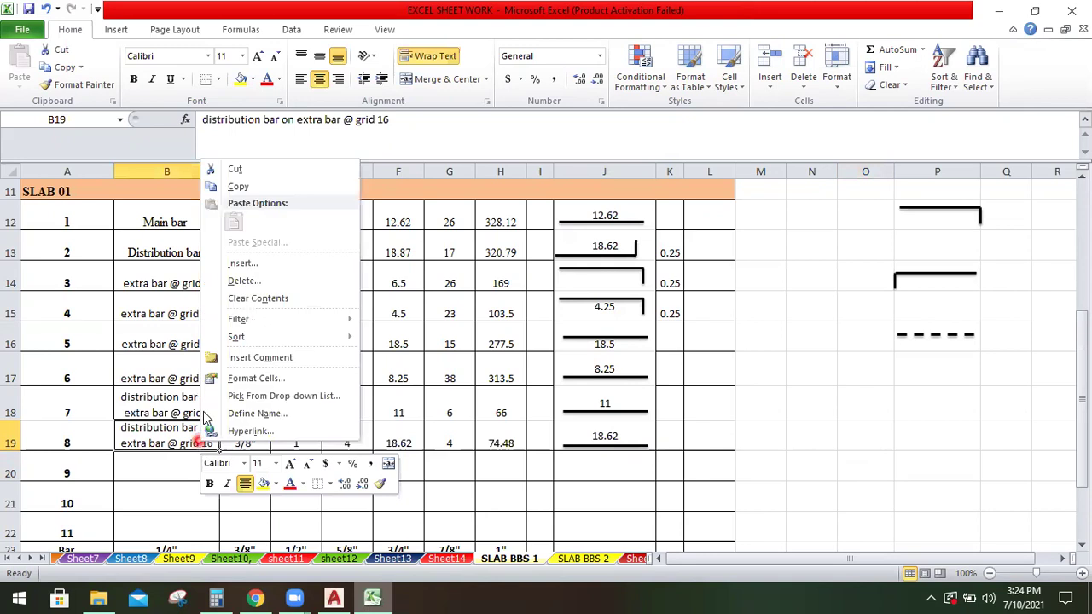
pyautogui.click(257, 186)
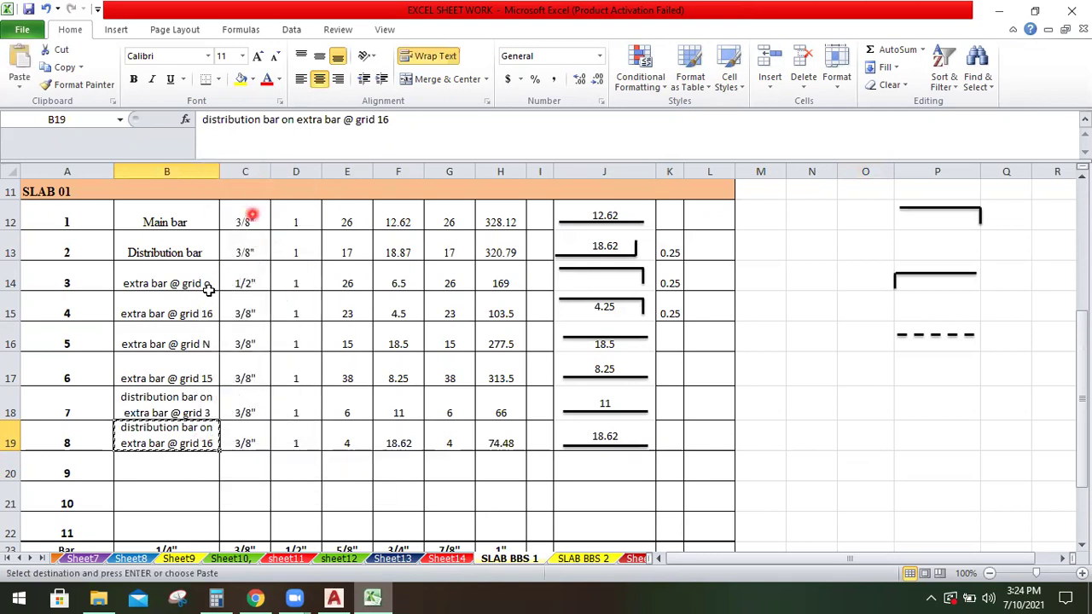
pyautogui.click(159, 473)
pyautogui.rightClick(162, 473)
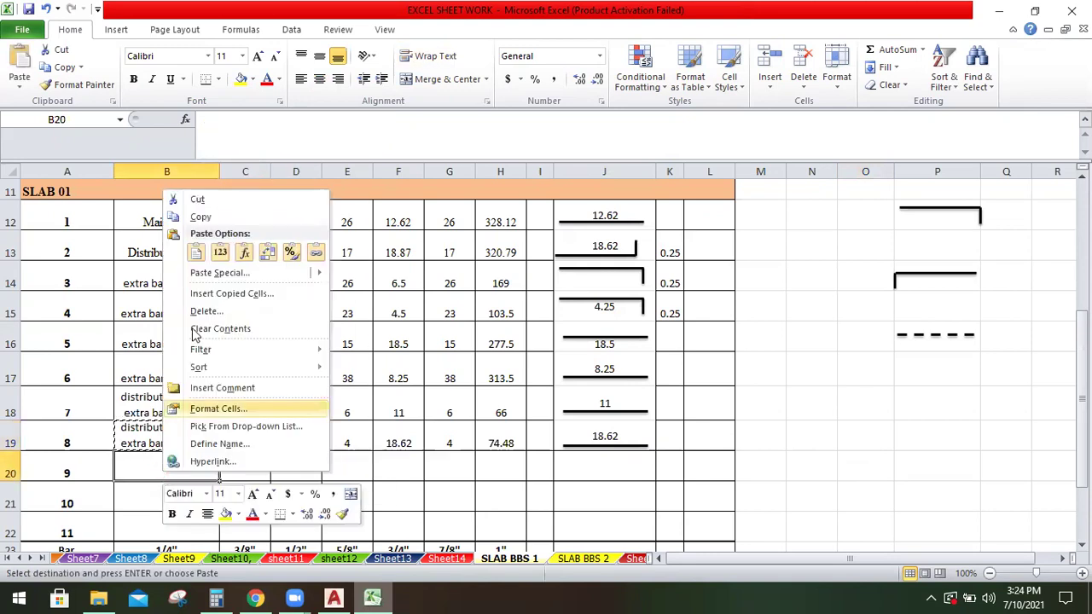
pyautogui.click(195, 253)
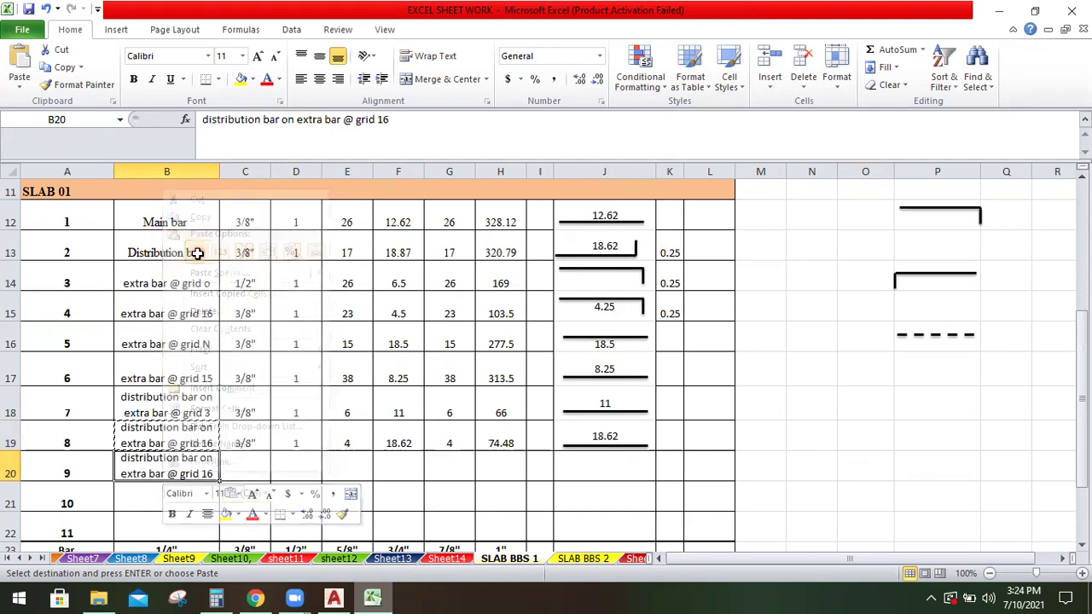
# Try to change the grid reference in item 9's description in B20 to N
pyautogui.doubleClick(215, 475)
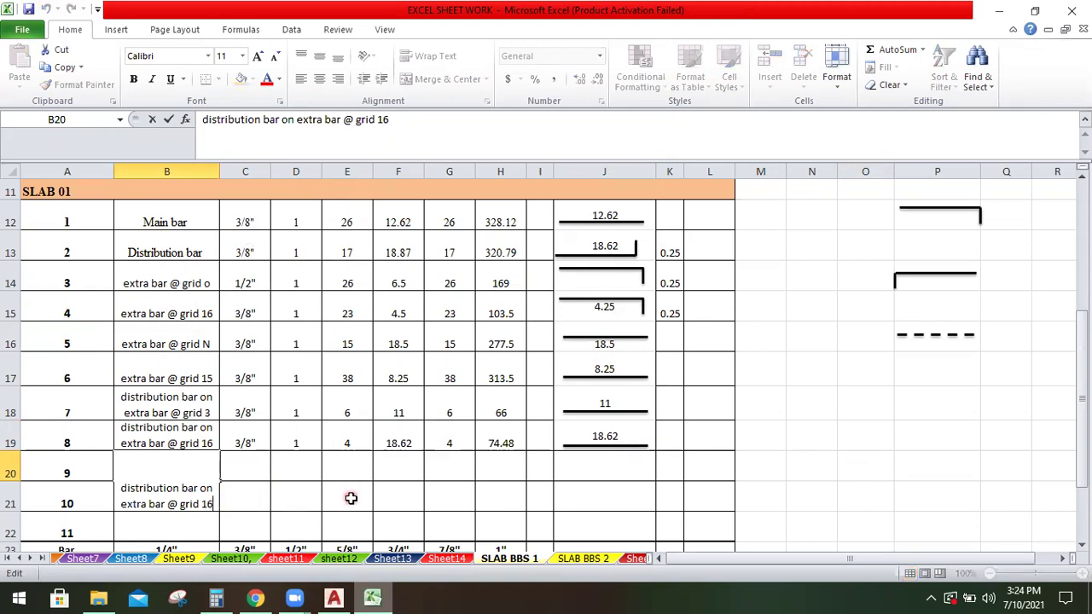
pyautogui.press('BackSpace')
pyautogui.press('BackSpace')
pyautogui.press('Escape')
pyautogui.write('n')
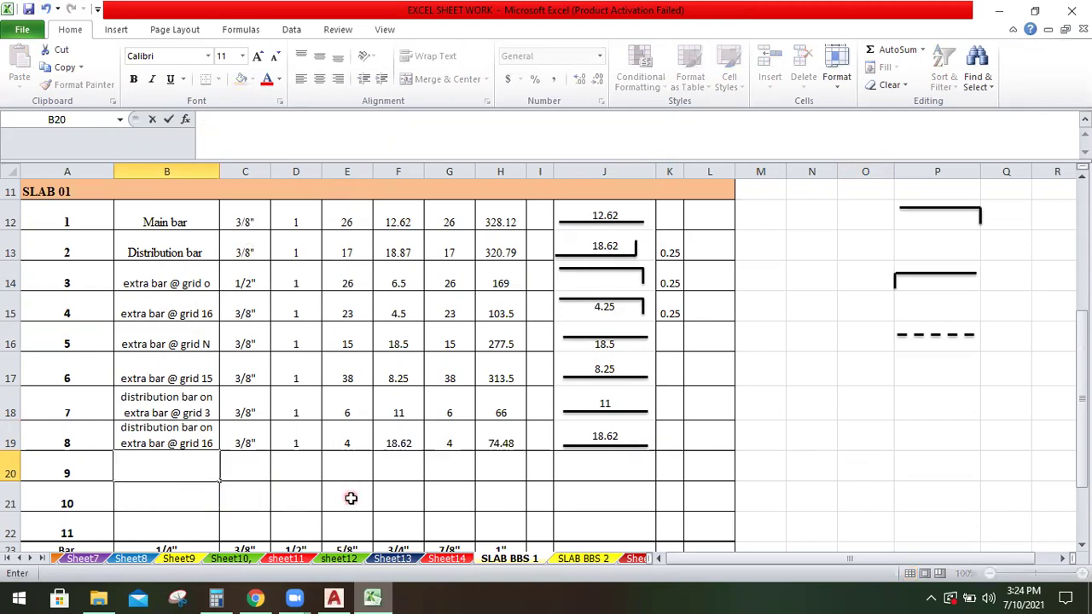
pyautogui.click(480, 471)
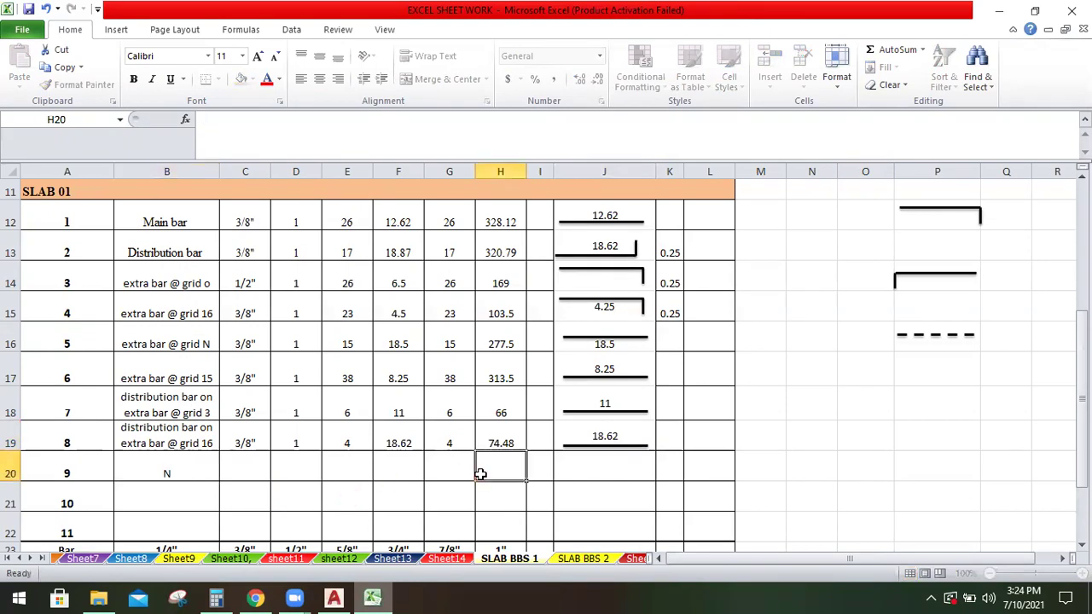
# Change the grid reference in item 8's description in B19 to N
pyautogui.doubleClick(213, 445)
pyautogui.press('BackSpace')
pyautogui.press('BackSpace')
pyautogui.write('N')
pyautogui.click(221, 475)
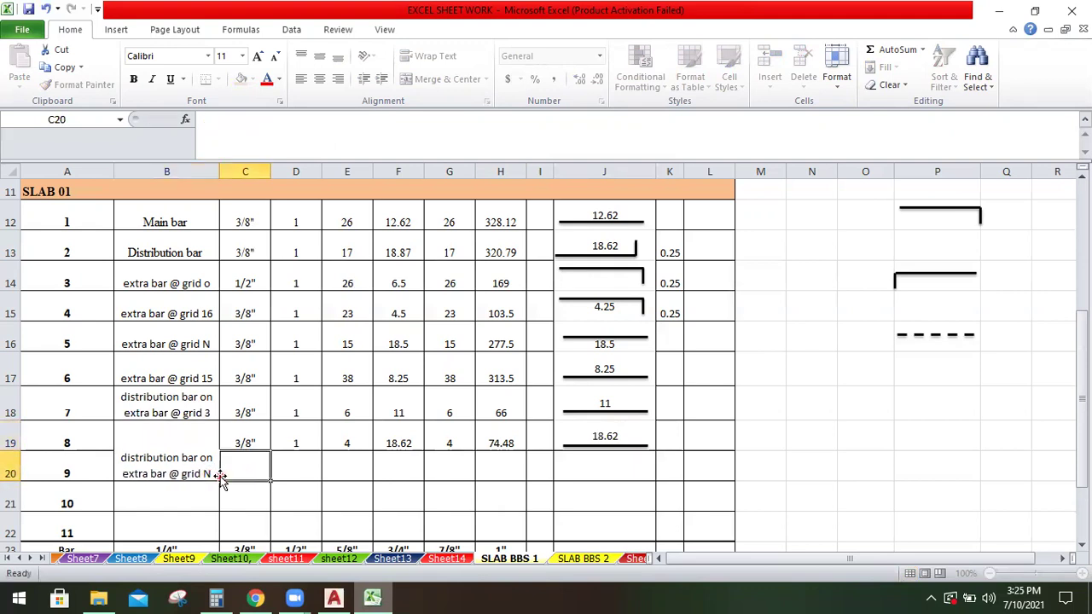
# Clear item 9's description in B20 and restore the grid reference in B19 to 16
pyautogui.click(195, 473)
pyautogui.press('BackSpace')
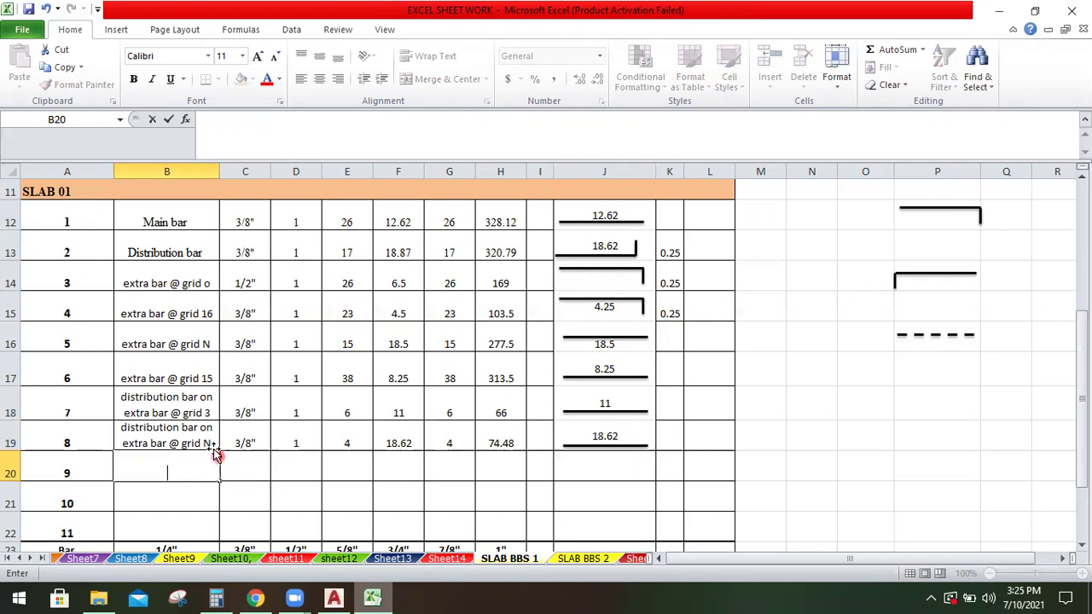
pyautogui.moveTo(209, 440); pyautogui.dragTo(229, 474)
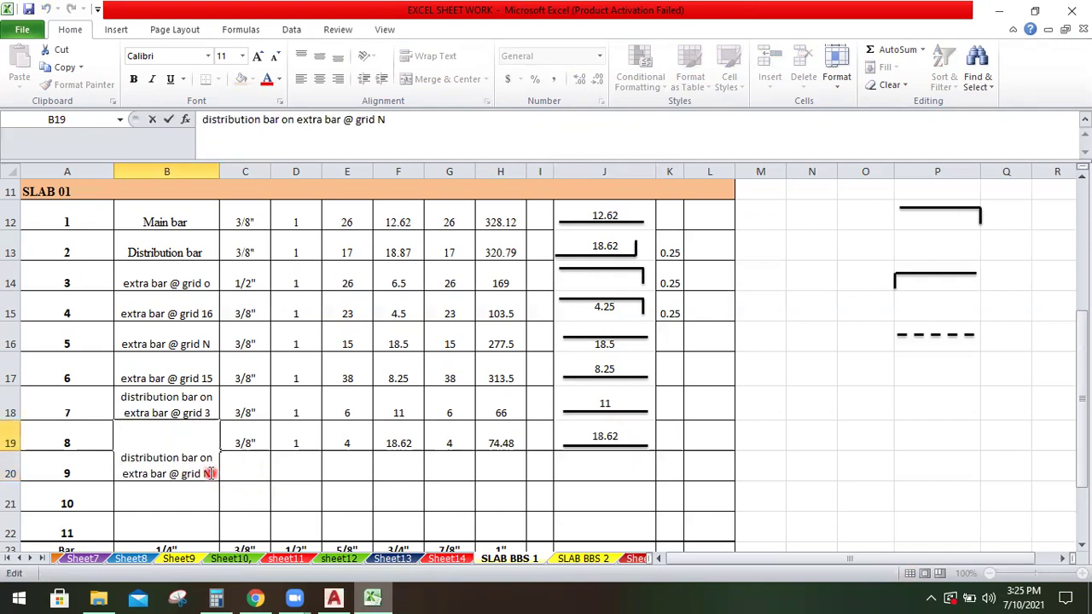
pyautogui.press('BackSpace')
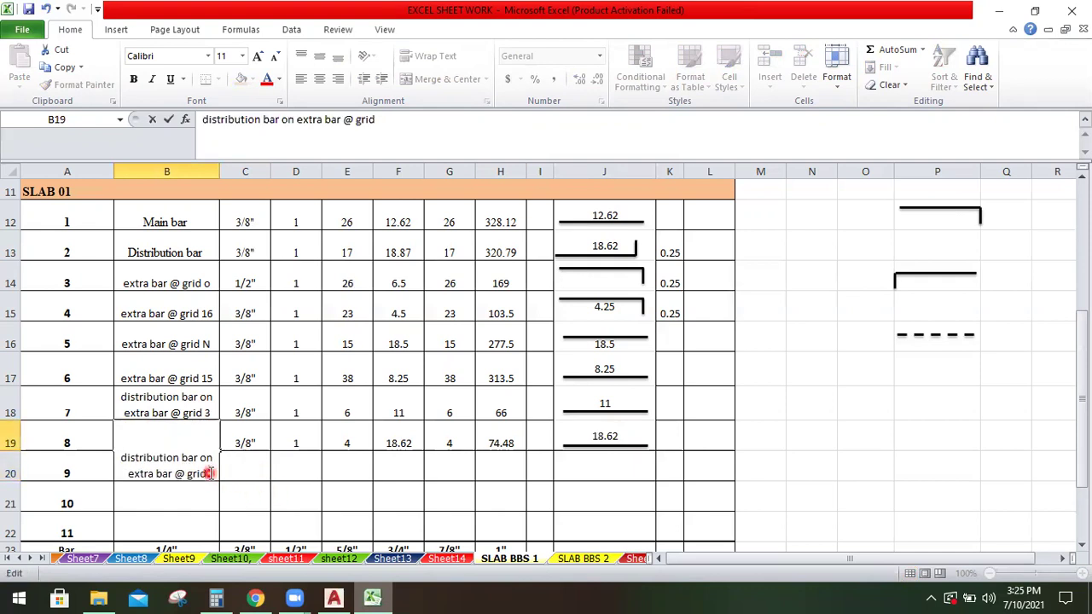
pyautogui.write('16')
pyautogui.click(272, 489)
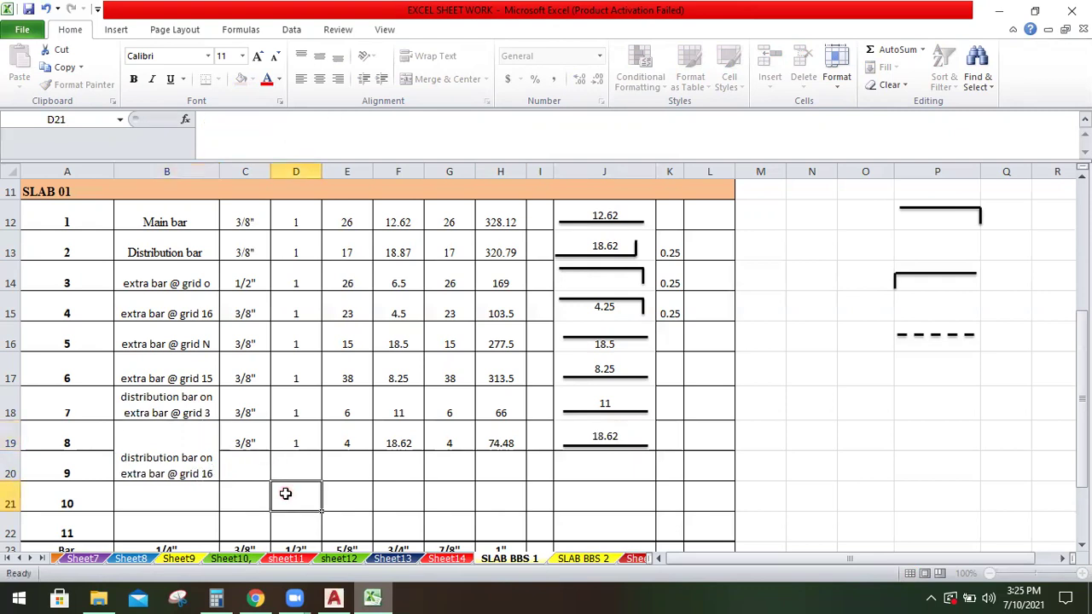
# Copy the description "distribution bar on extra bar @ grid 16" from B19 into B20
pyautogui.click(198, 442)
pyautogui.rightClick(198, 442)
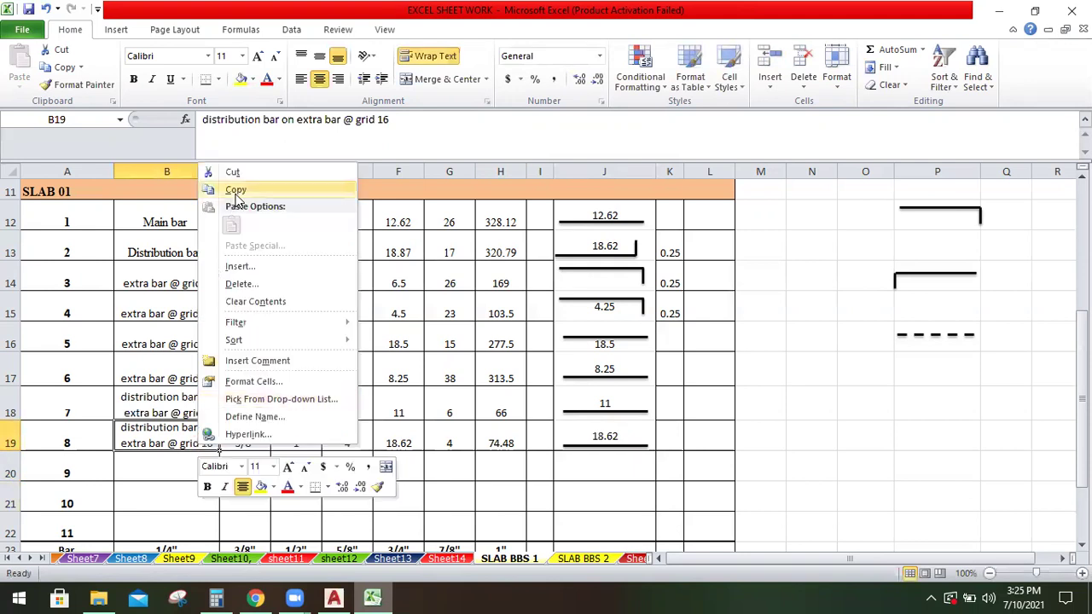
pyautogui.click(234, 191)
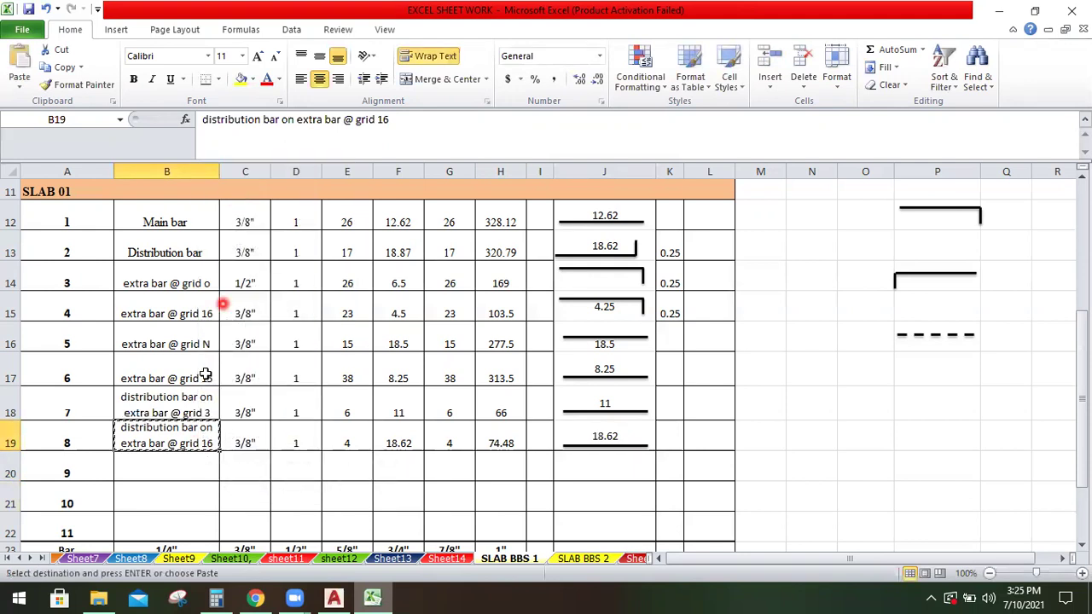
pyautogui.click(183, 469)
pyautogui.rightClick(182, 469)
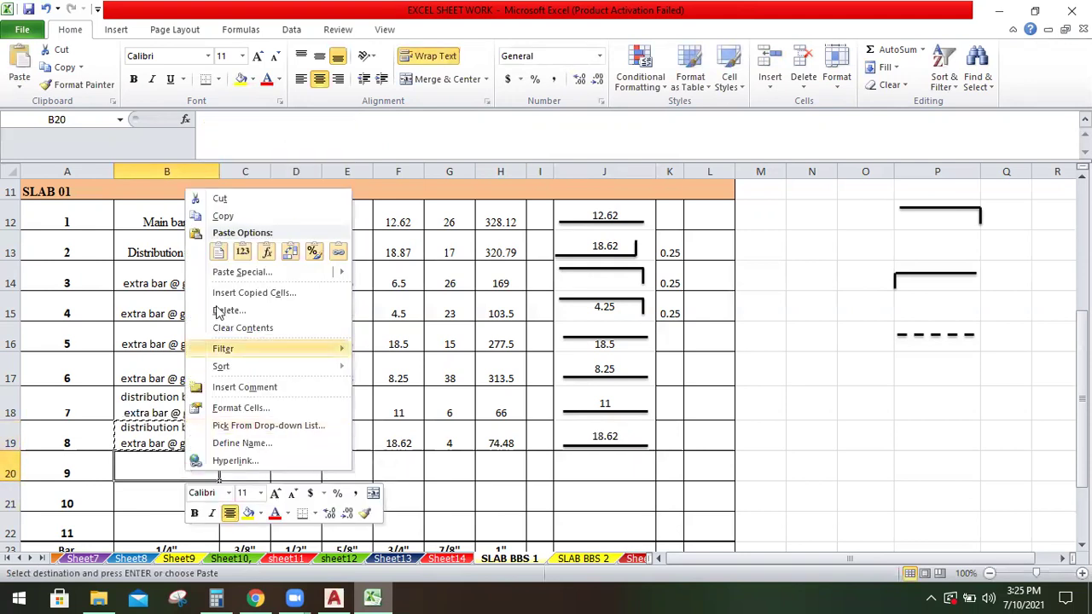
pyautogui.click(219, 253)
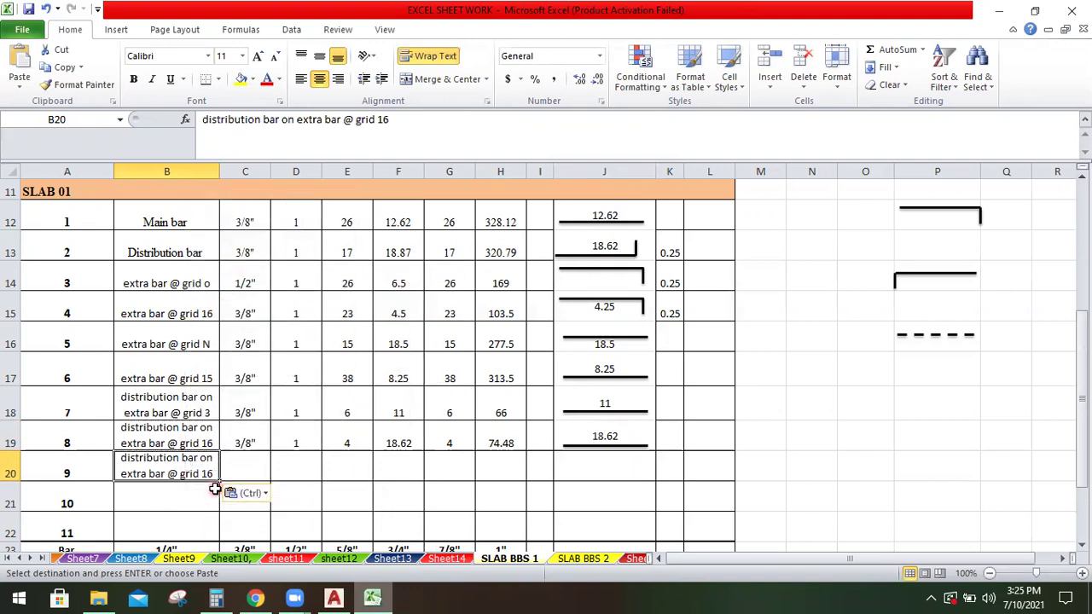
pyautogui.press('Escape')
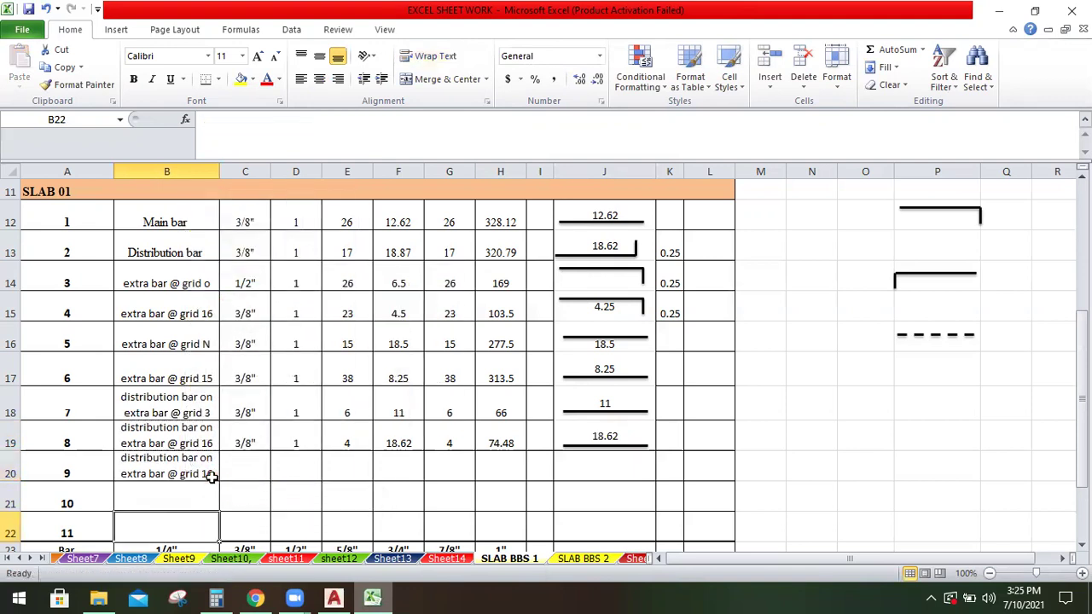
# Edit item 9's description in B20 to read "distribution bar on extra bar @ grid N"
pyautogui.doubleClick(211, 472)
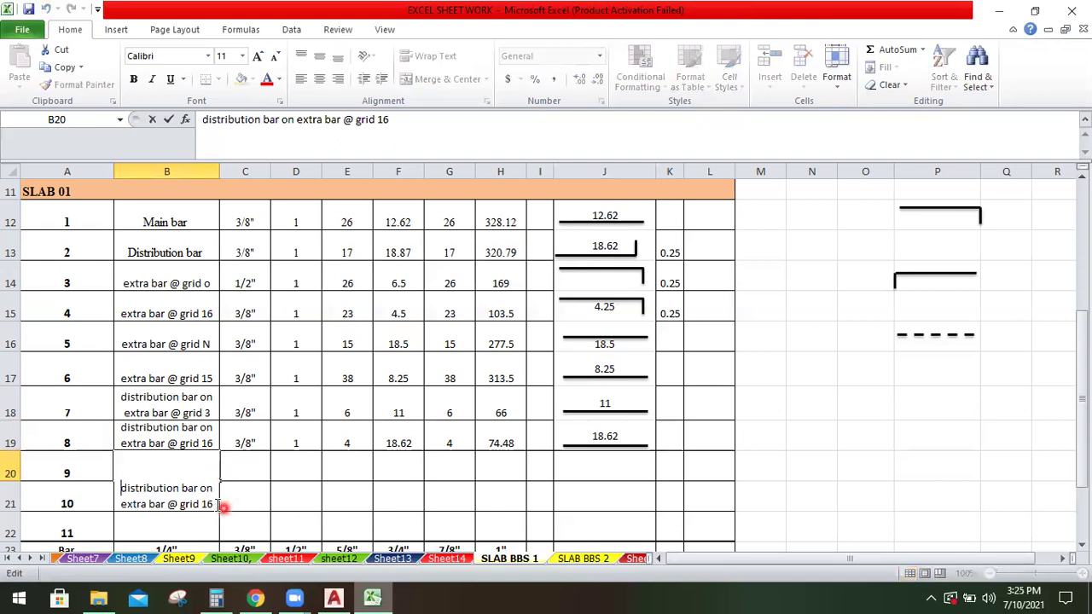
pyautogui.press('BackSpace')
pyautogui.press('BackSpace')
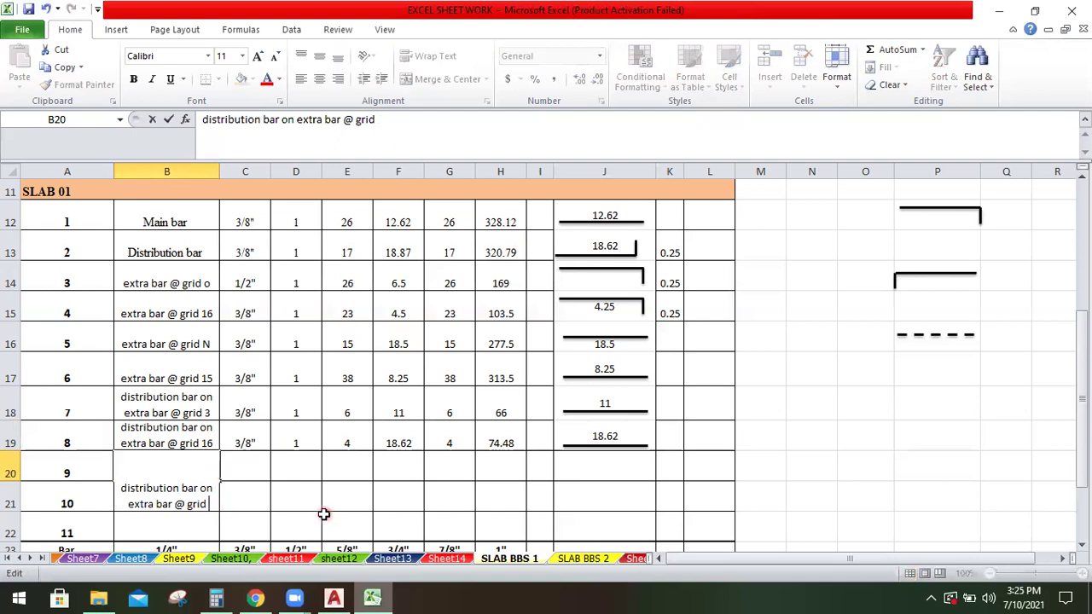
pyautogui.write('N')
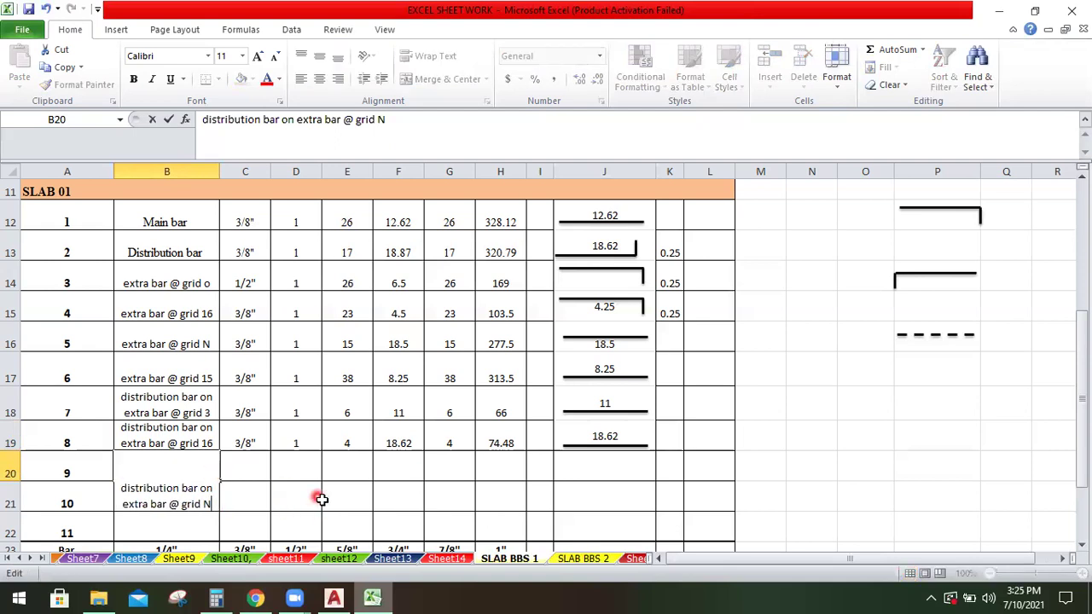
pyautogui.click(324, 499)
# Enter 3/8" as item 9's bar diameter in C20 and 1 in D20
pyautogui.click(254, 471)
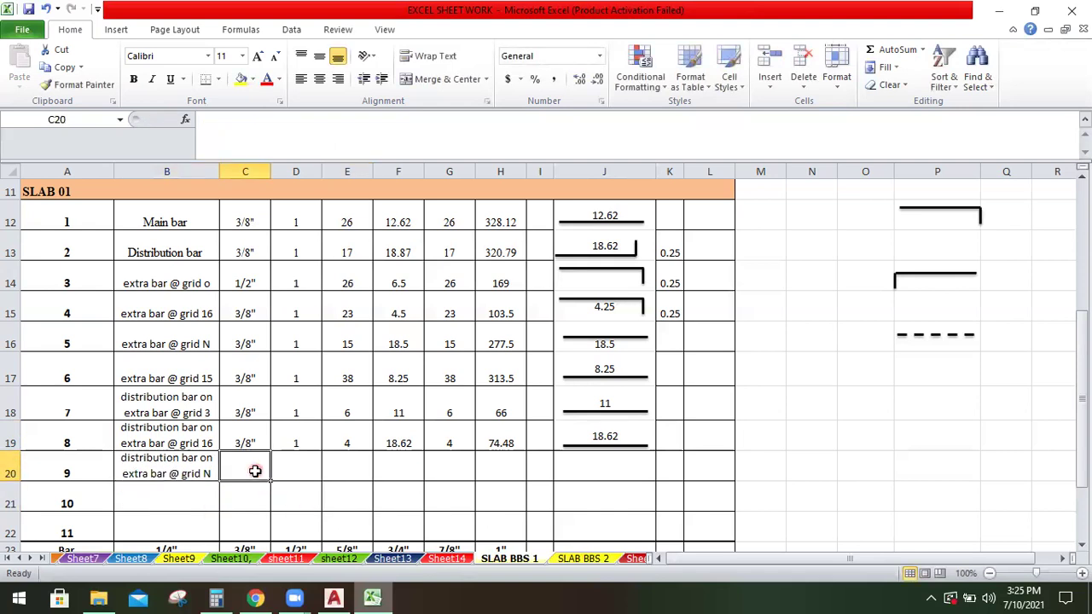
pyautogui.write('3/')
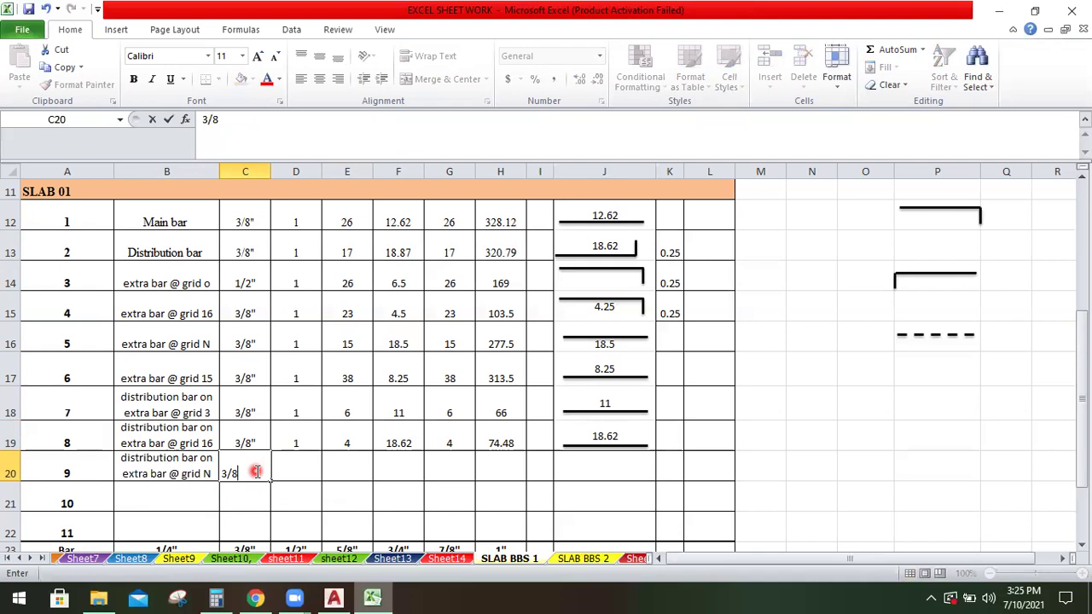
pyautogui.write('8"')
pyautogui.click(295, 471)
pyautogui.write('1')
pyautogui.click(341, 477)
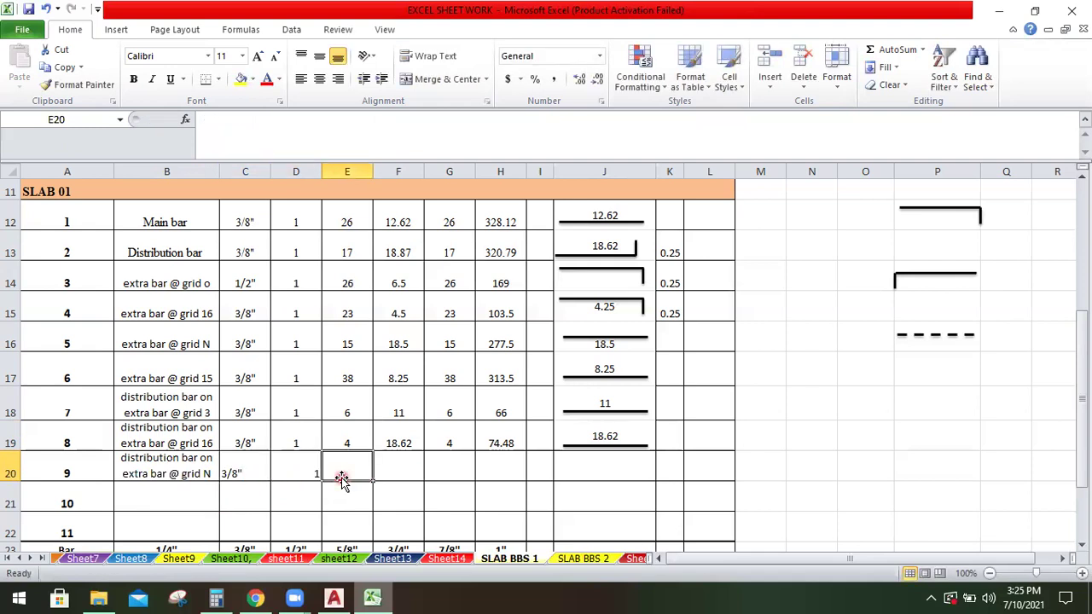
# Switch to the AutoCAD drawing, examine the 5'-6" extra bar, and divide 5.50 by 0.83 in Calculator for item 9's number of bars
pyautogui.click(333, 597)
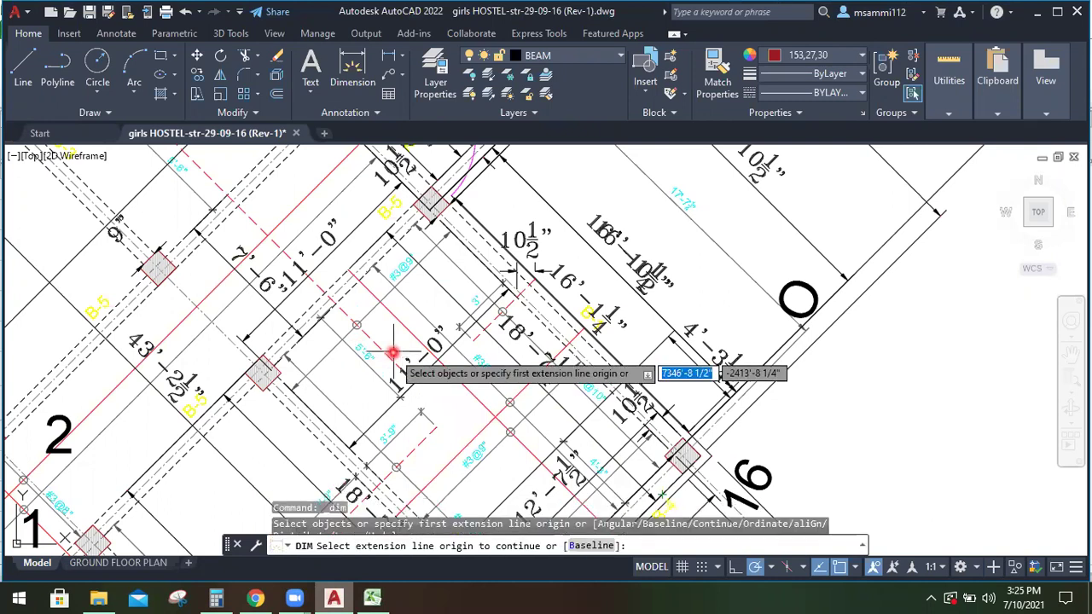
pyautogui.scroll(2, 376, 363)
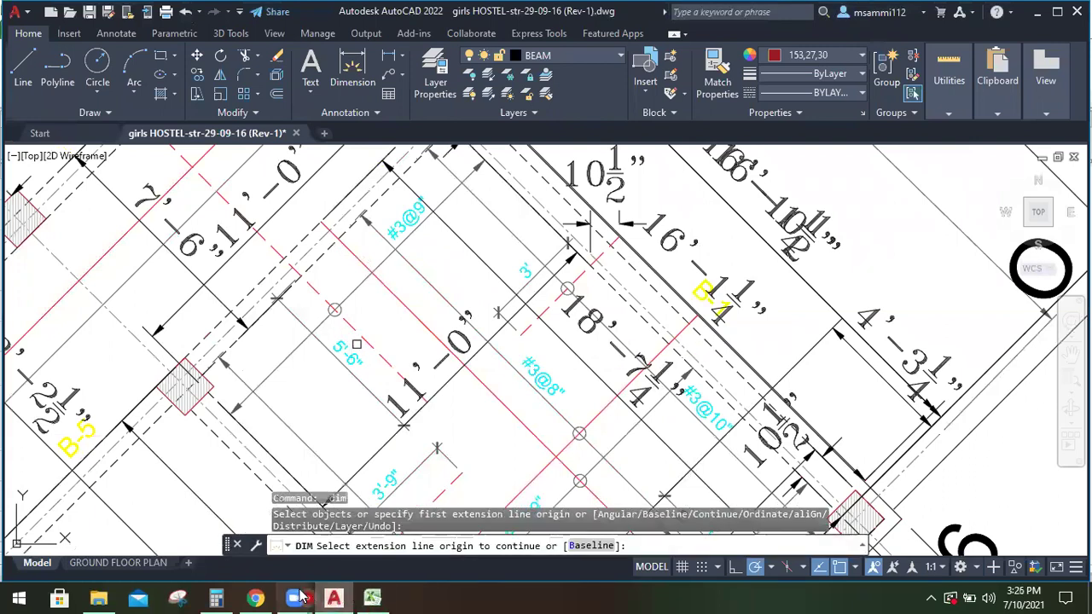
pyautogui.click(216, 596)
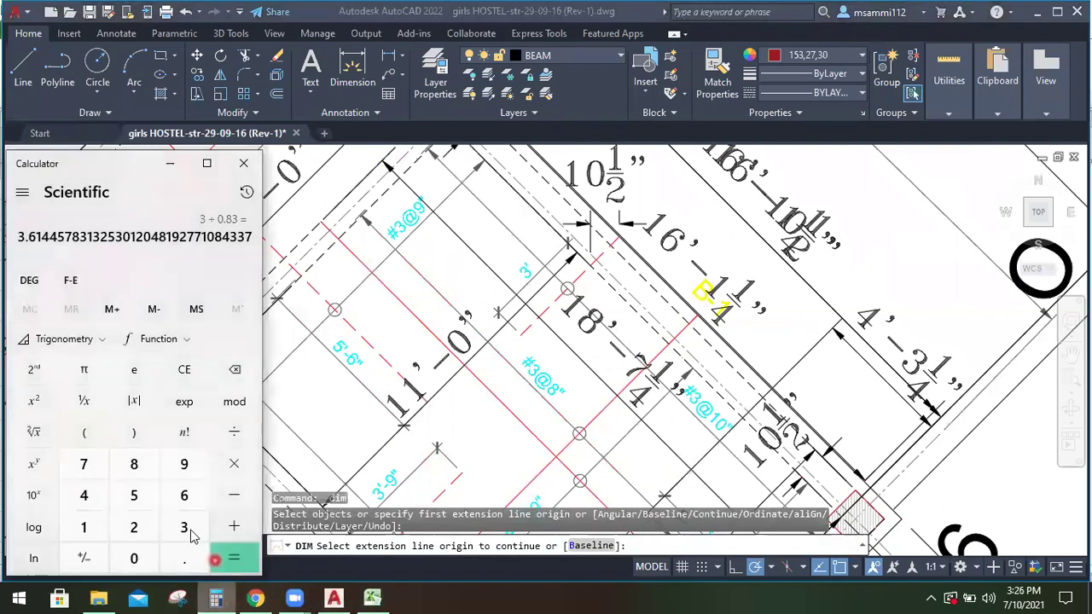
pyautogui.click(134, 495)
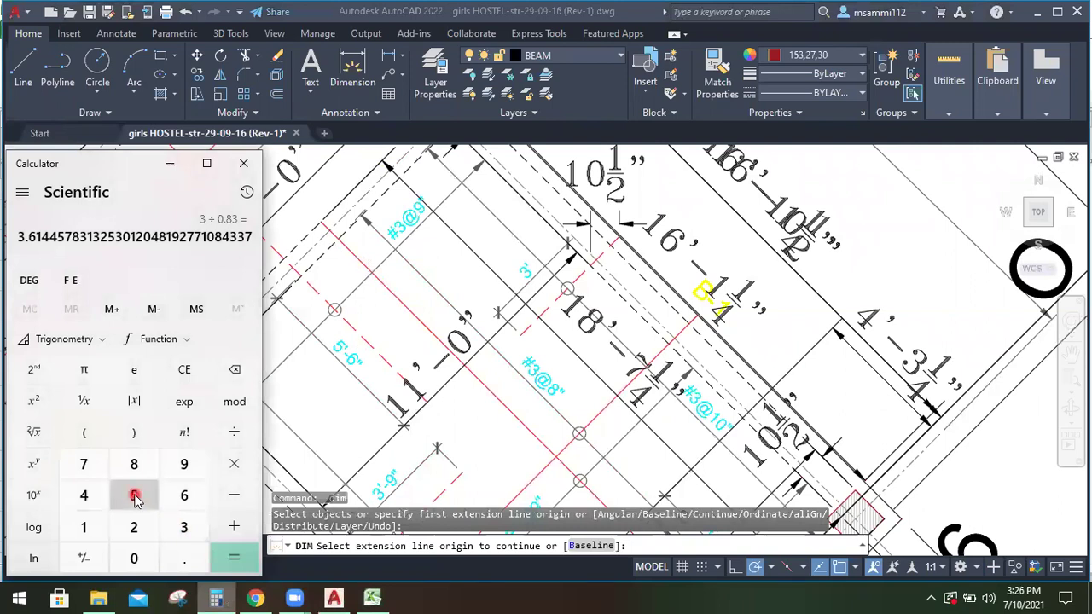
pyautogui.click(177, 558)
pyautogui.click(146, 497)
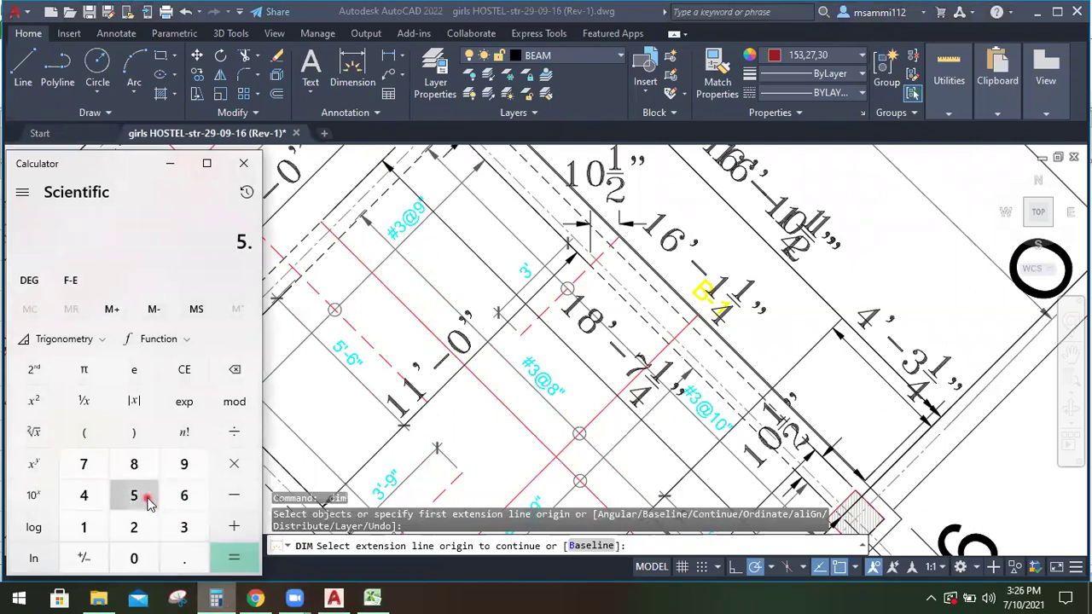
pyautogui.click(136, 559)
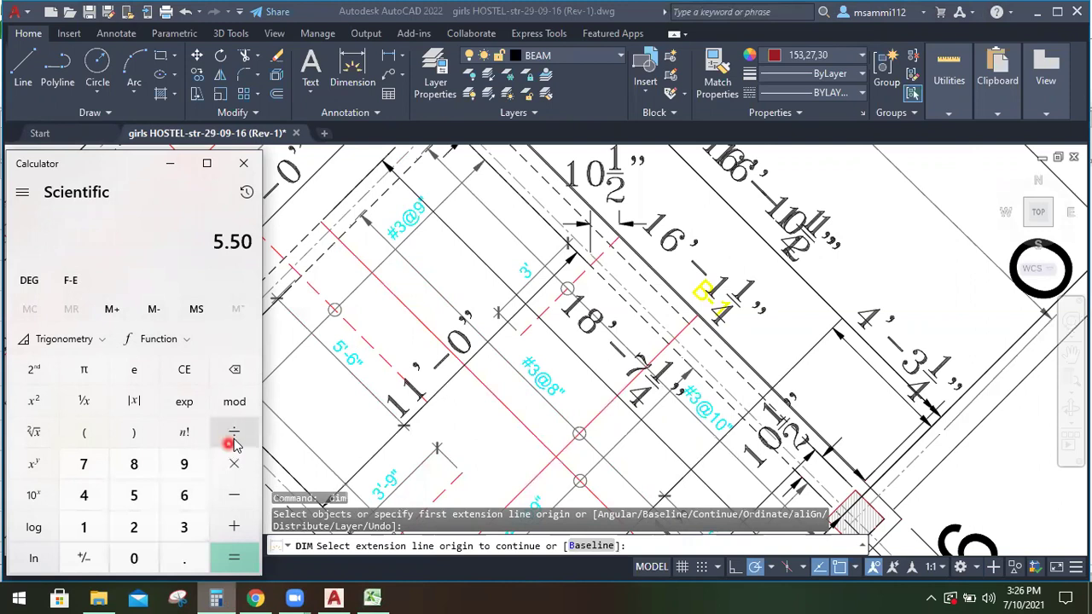
pyautogui.click(236, 439)
pyautogui.click(139, 552)
pyautogui.click(184, 558)
pyautogui.click(136, 464)
pyautogui.click(183, 526)
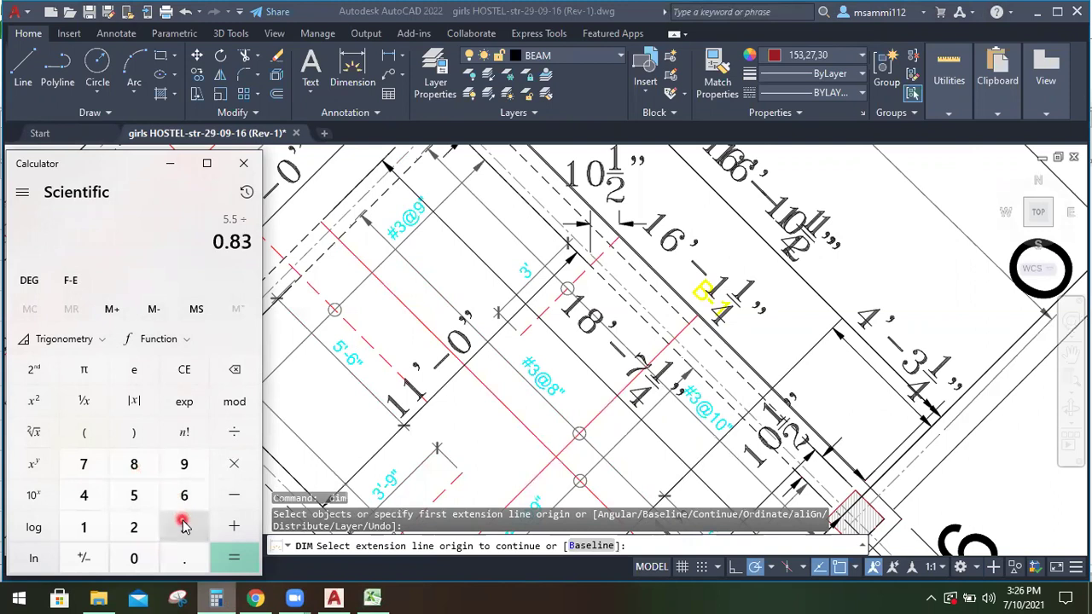
pyautogui.click(245, 557)
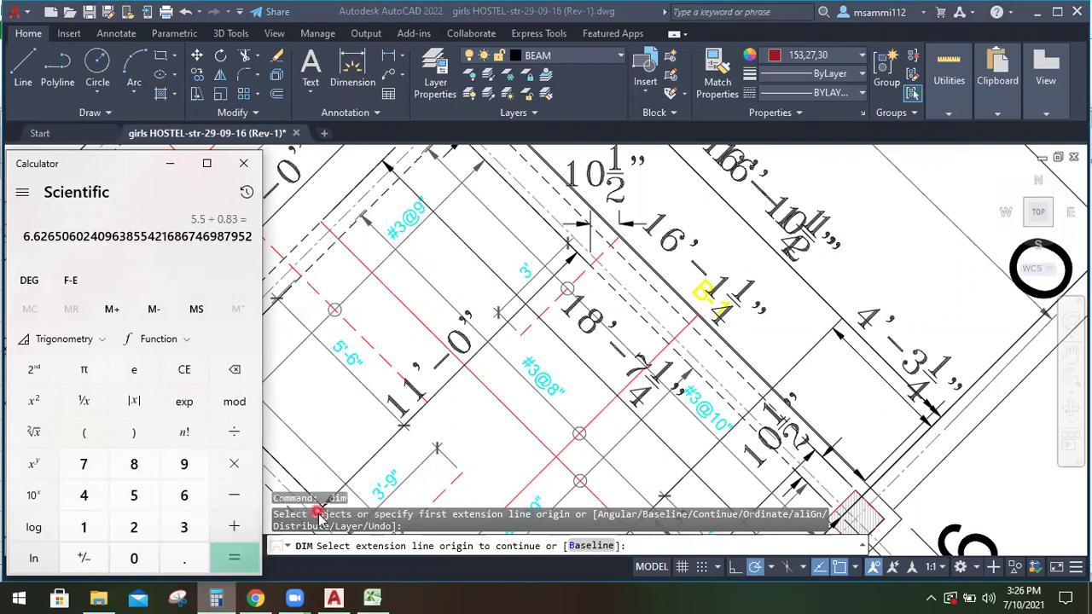
# Switch to the Excel schedule and enter 7 as item 9's number of bars in E20 and 11 as its length in F20
pyautogui.click(372, 596)
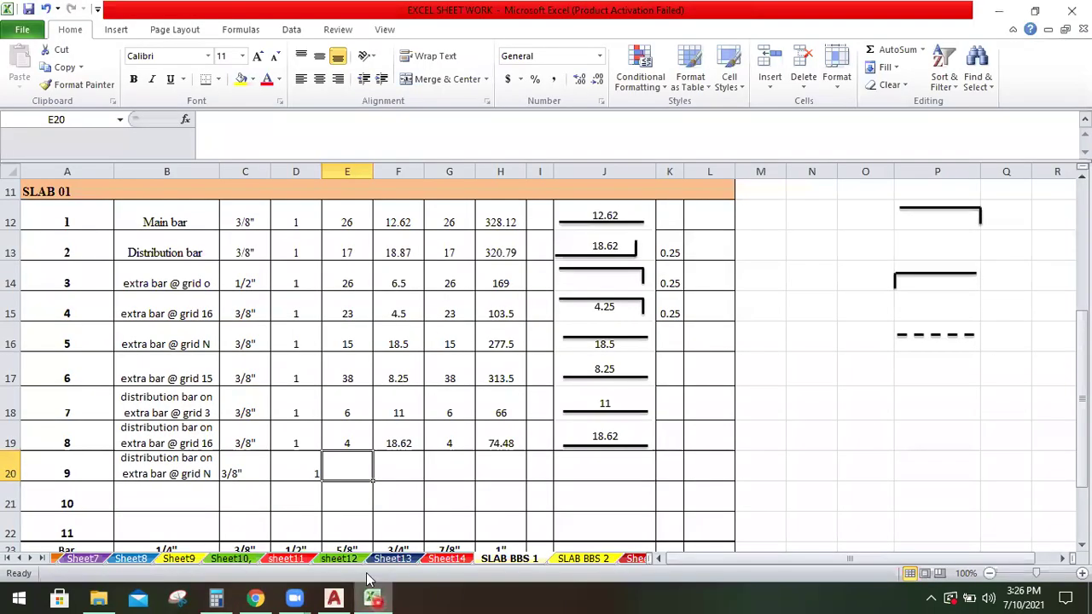
pyautogui.write('7')
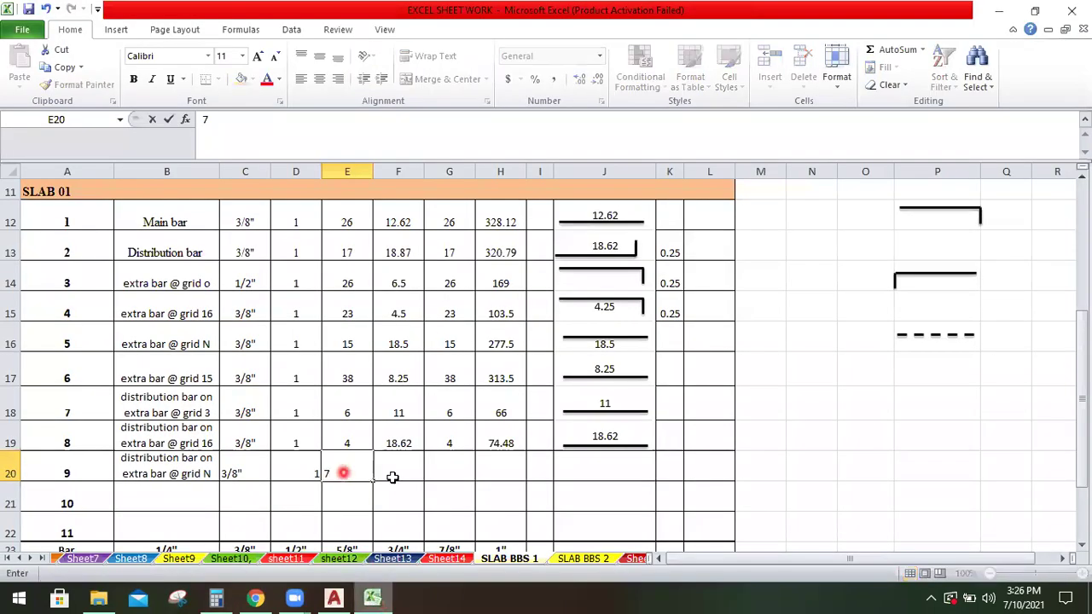
pyautogui.click(403, 470)
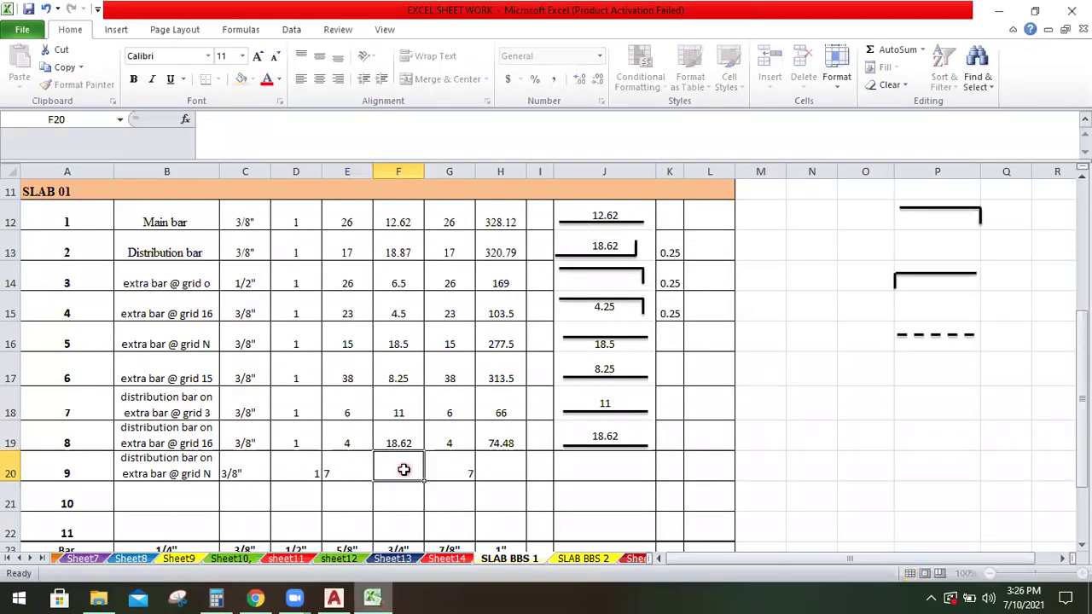
pyautogui.click(333, 597)
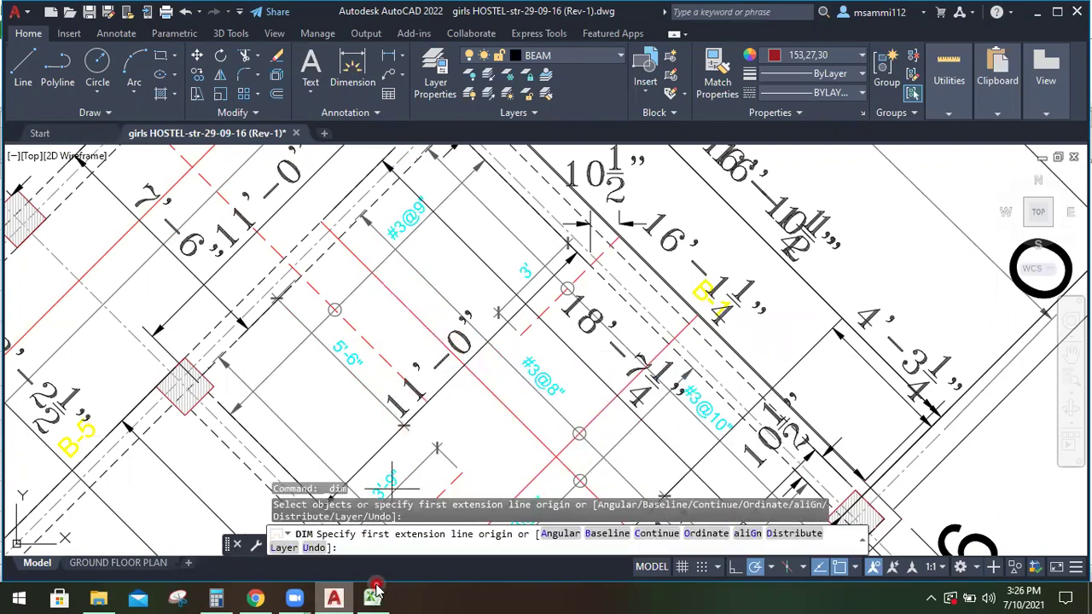
pyautogui.click(401, 536)
pyautogui.write('11')
pyautogui.press('Tab')
# Copy the bar shape and its length label from J19 into J20 for item 9
pyautogui.click(601, 459)
pyautogui.click(630, 434)
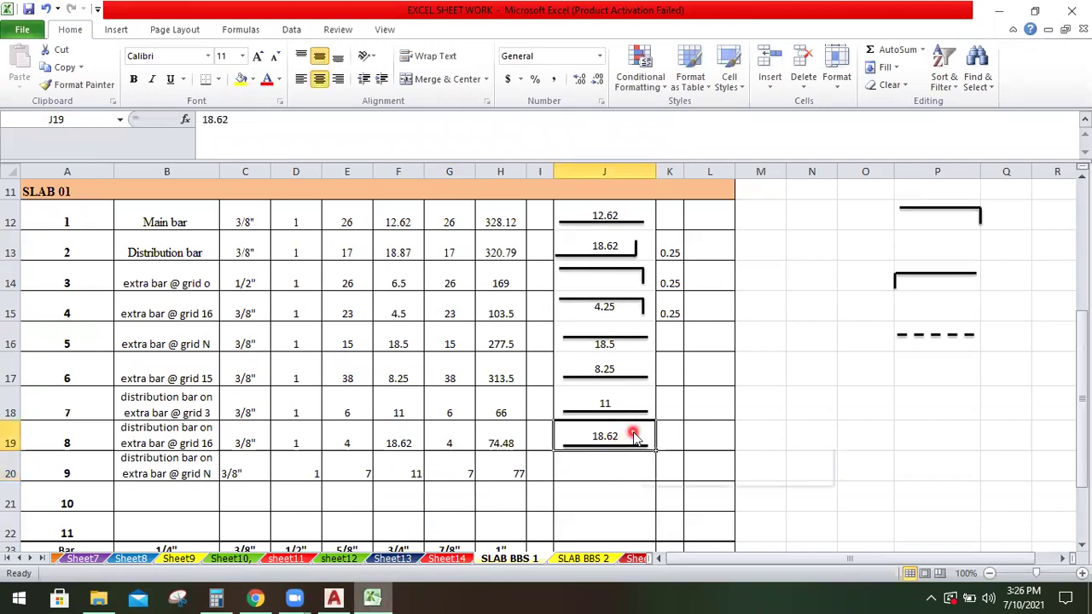
pyautogui.rightClick(630, 434)
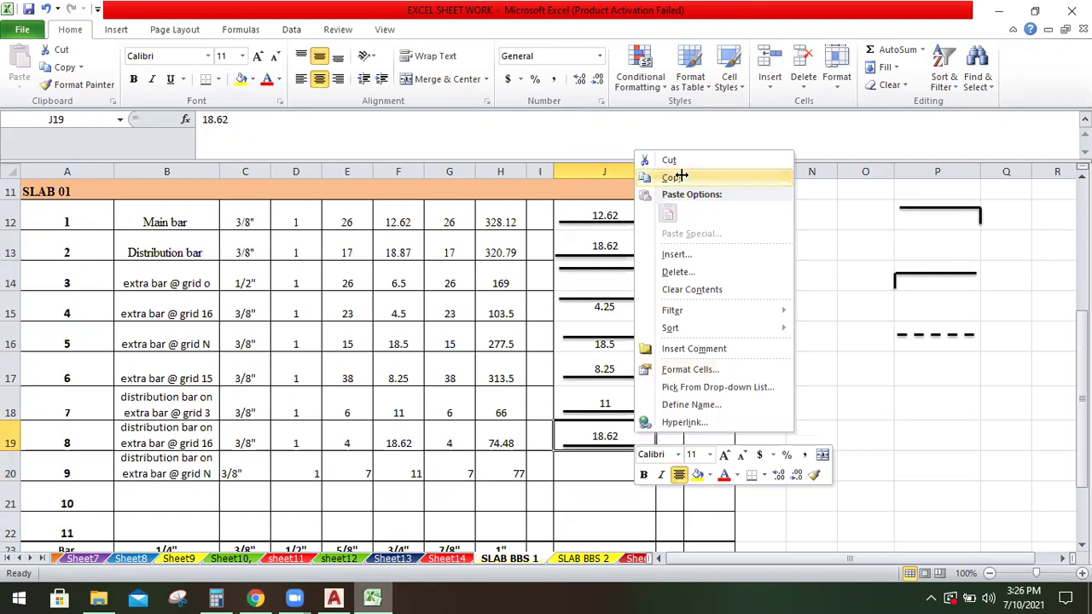
pyautogui.click(680, 176)
pyautogui.click(616, 469)
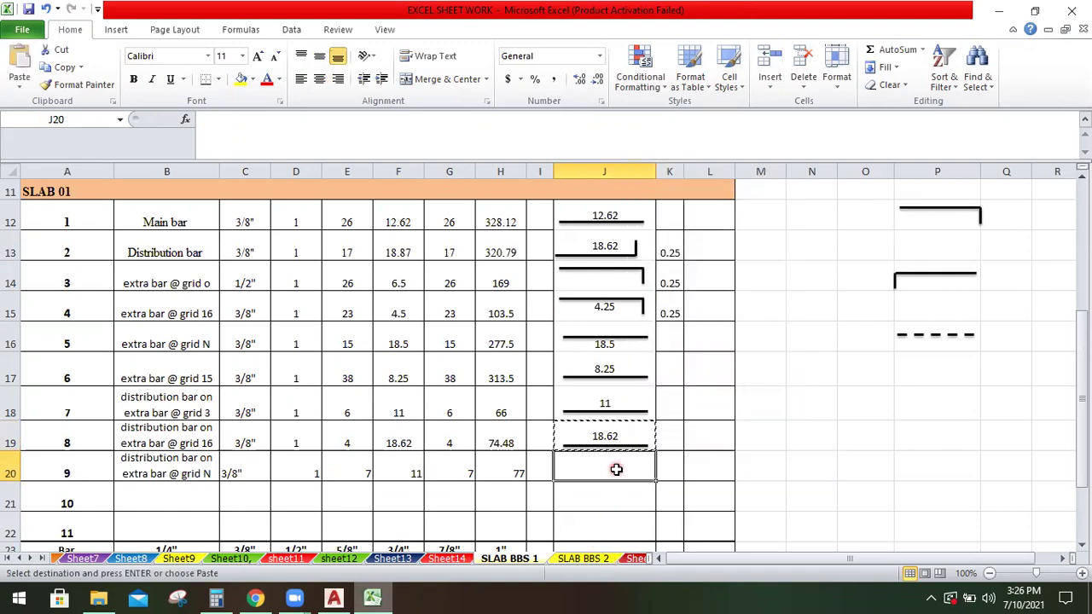
pyautogui.rightClick(616, 469)
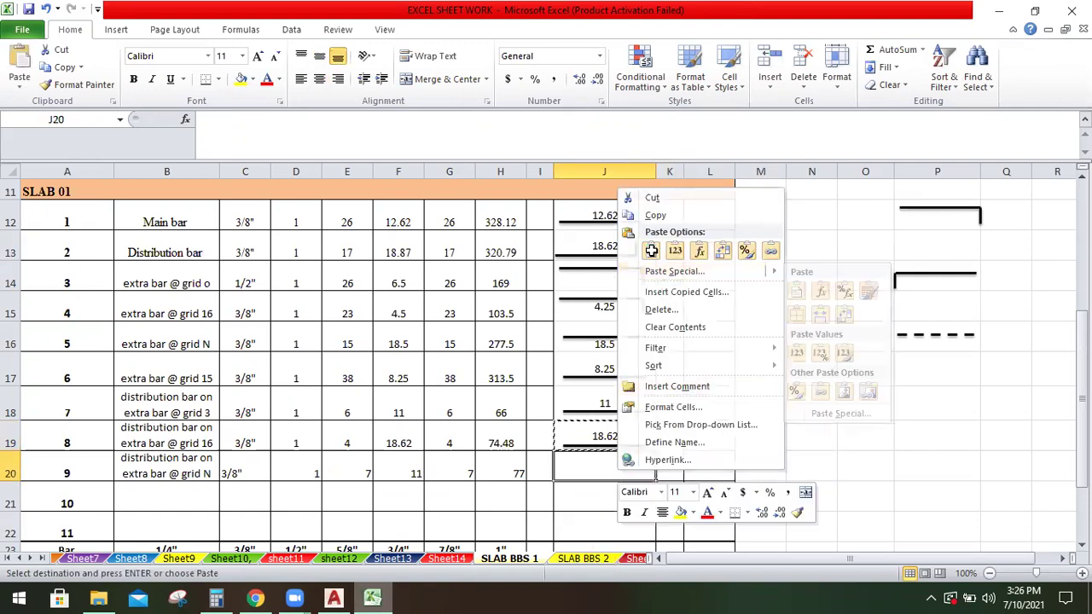
pyautogui.click(651, 250)
pyautogui.press('Escape')
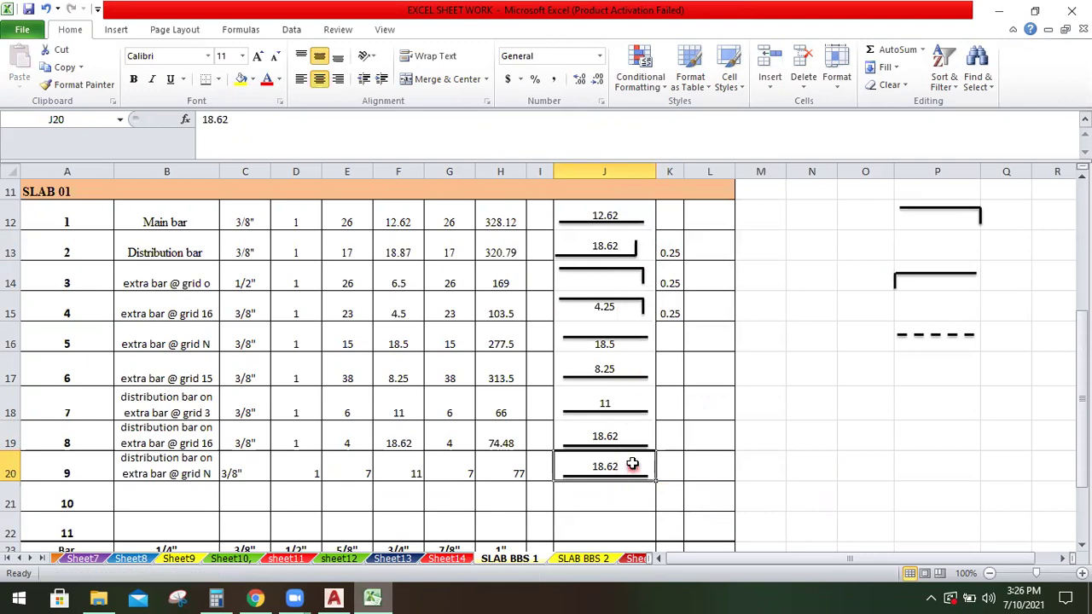
# Set the length label on item 9's bar shape in J20 to 11
pyautogui.doubleClick(634, 463)
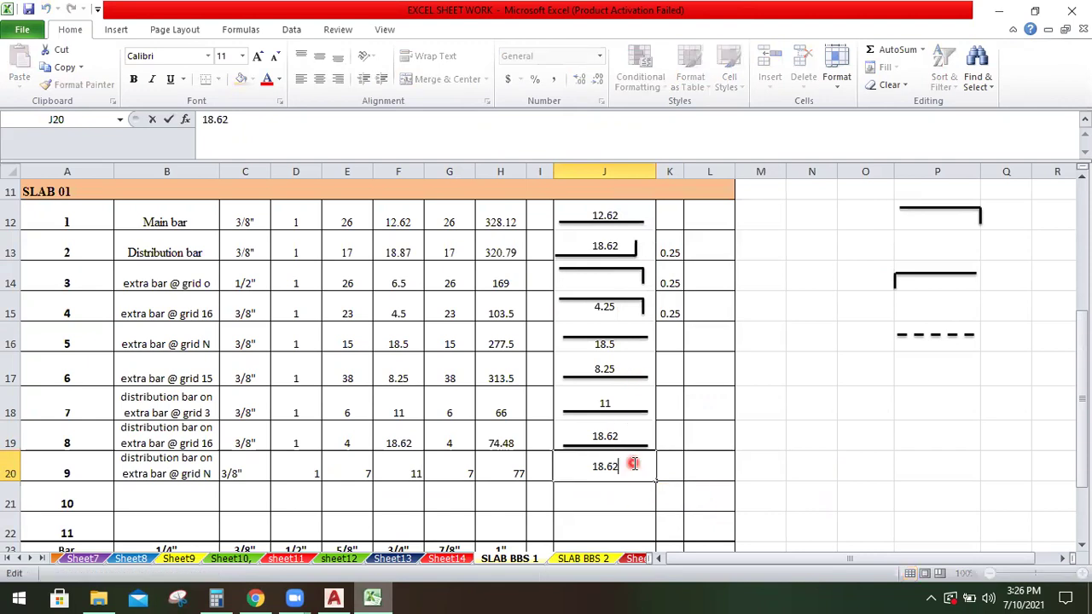
pyautogui.write('11')
pyautogui.click(968, 369)
pyautogui.click(614, 510)
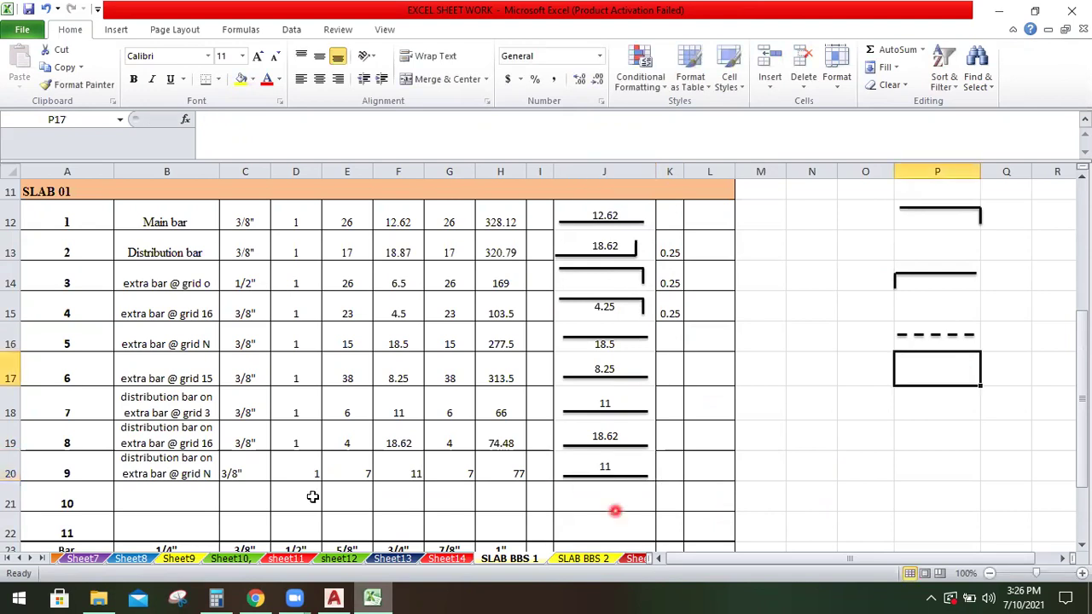
# Centre item 9's values horizontally in cells D20 to H20
pyautogui.click(289, 467)
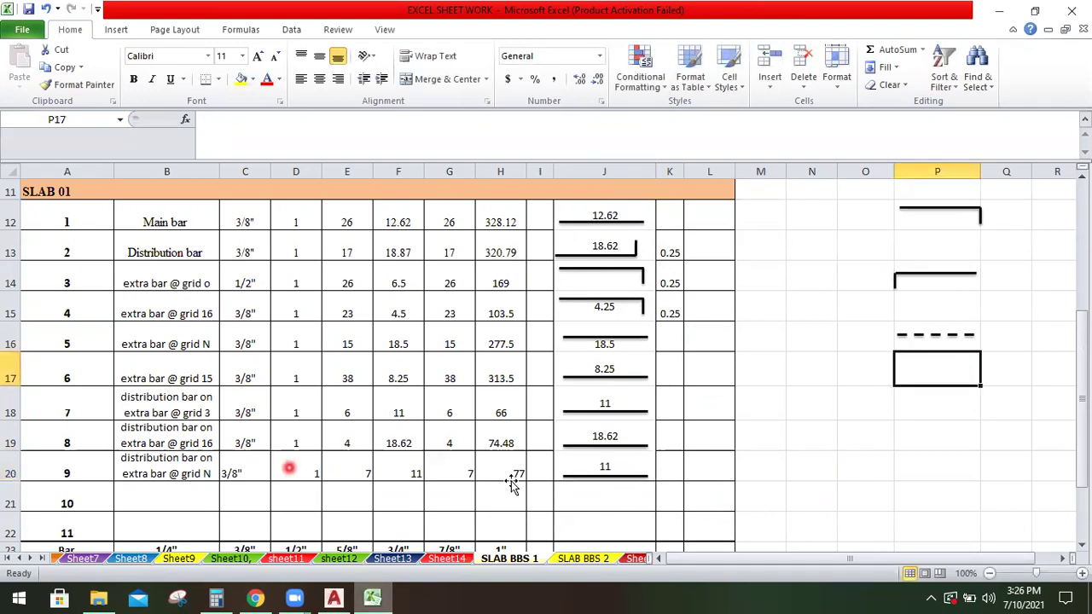
pyautogui.moveTo(289, 468); pyautogui.dragTo(502, 468)
pyautogui.click(320, 79)
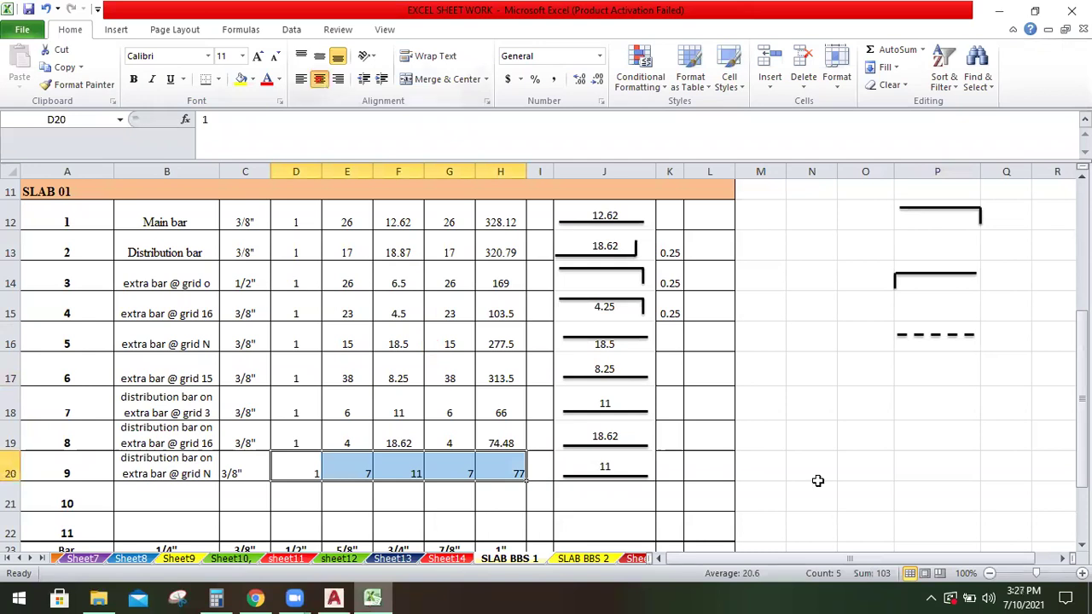
pyautogui.click(817, 488)
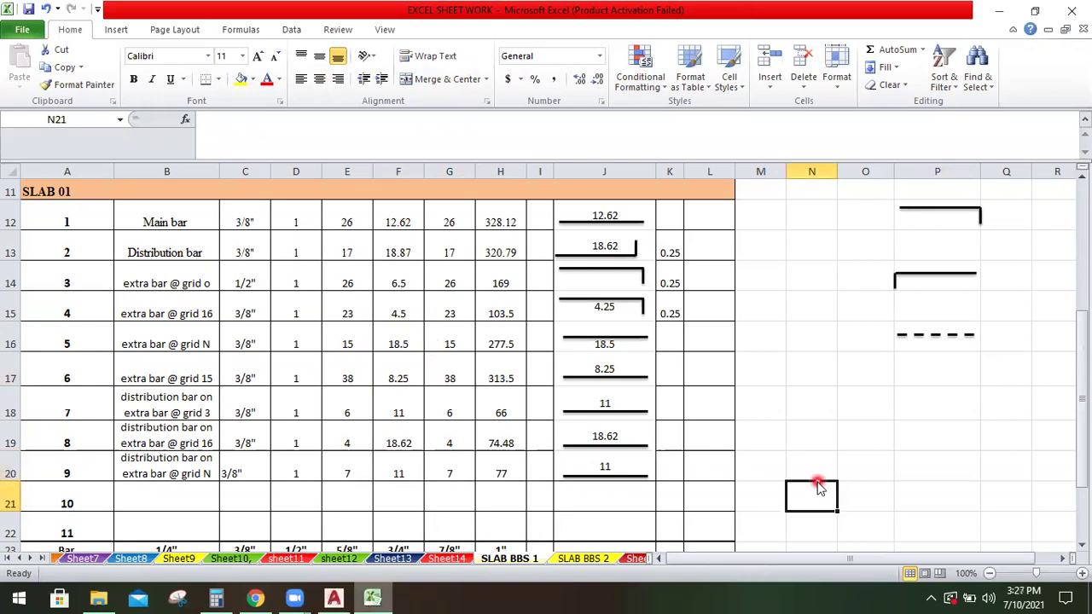
# Copy item 9's description from B20 into B21 for item 10
pyautogui.rightClick(197, 460)
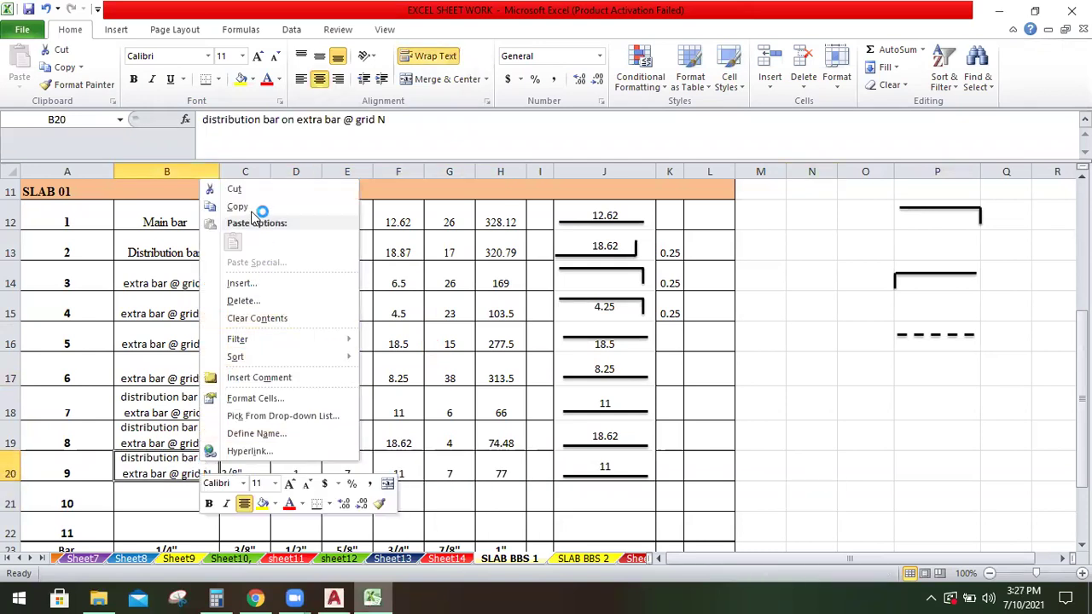
pyautogui.click(239, 206)
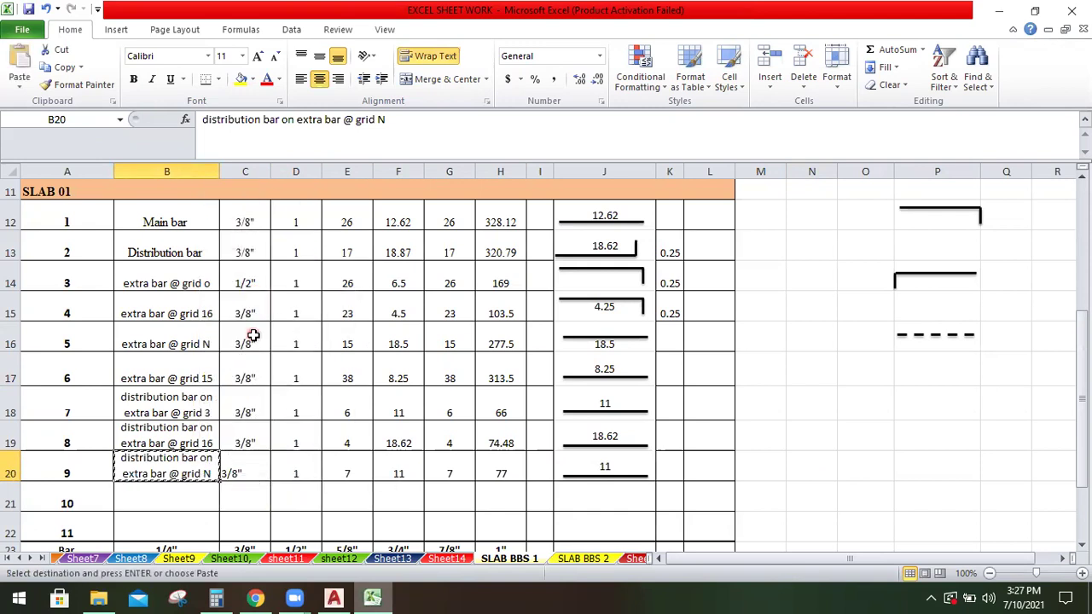
pyautogui.click(189, 492)
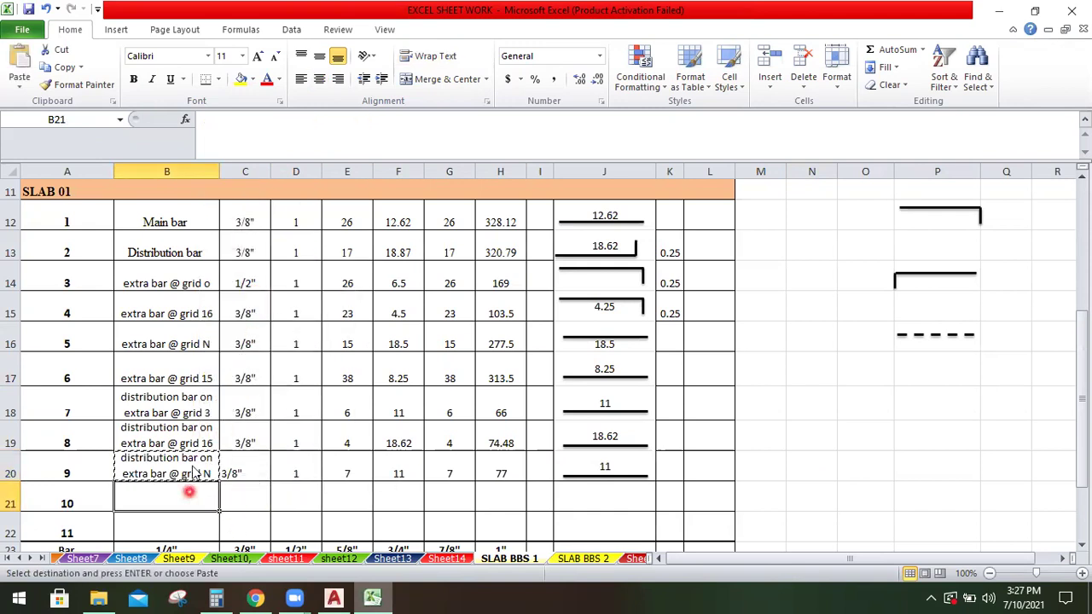
pyautogui.rightClick(190, 492)
pyautogui.click(224, 272)
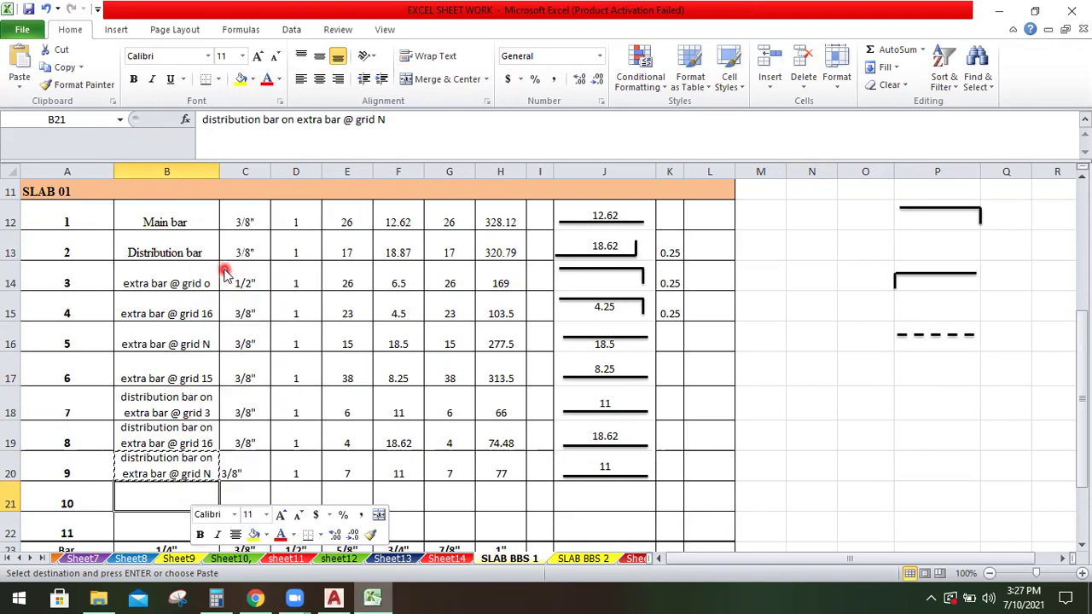
# Edit item 10's description in B21 to read "distribution bar on extra bar @ grid 15"
pyautogui.doubleClick(211, 501)
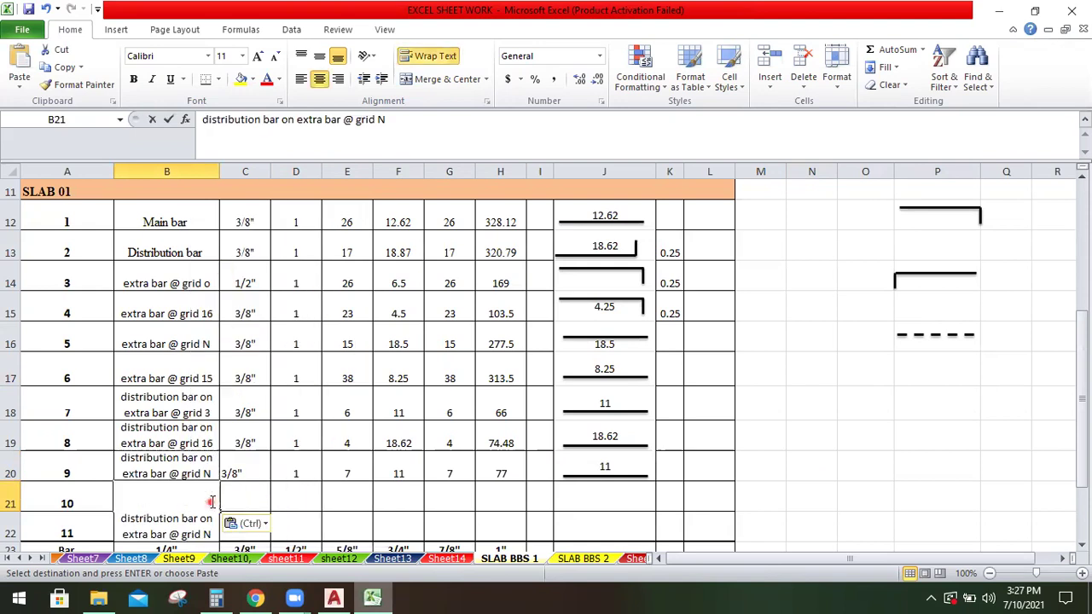
pyautogui.press('BackSpace')
pyautogui.write('16')
pyautogui.click(305, 546)
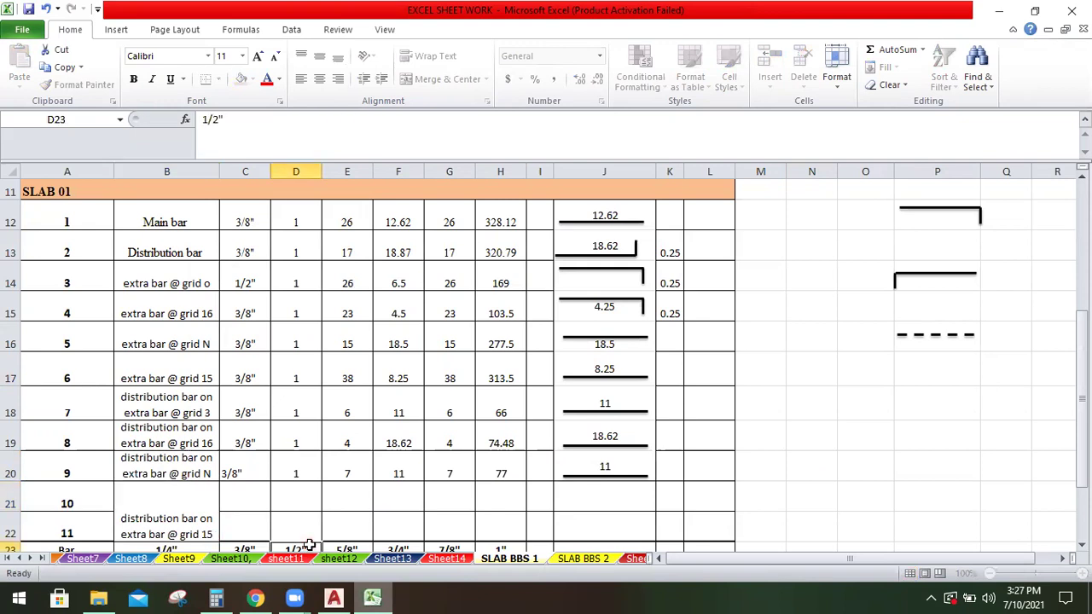
pyautogui.click(250, 500)
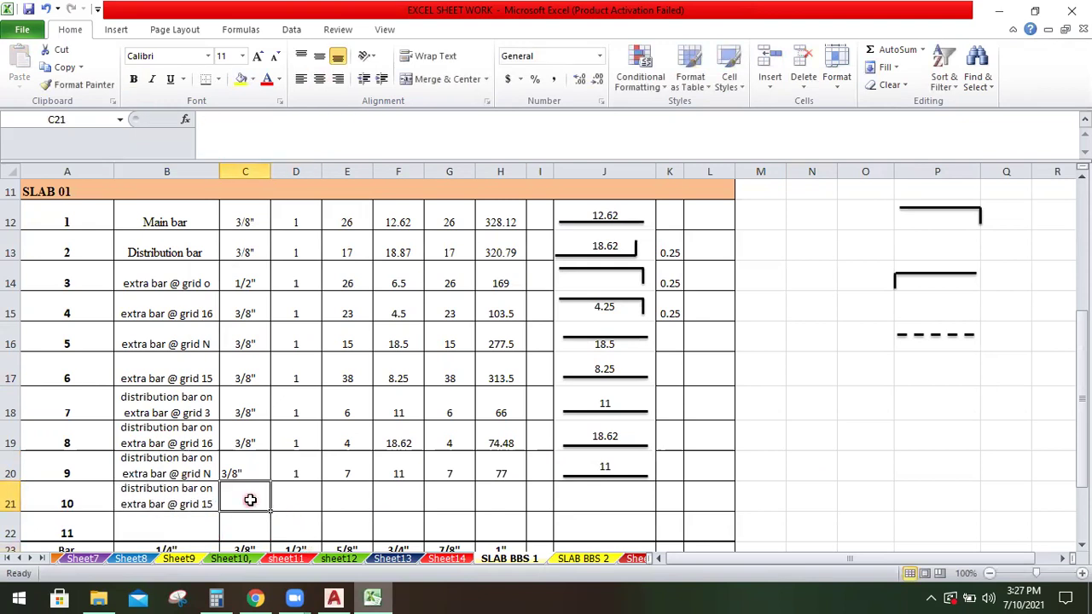
# Centre item 9's diameter in C20, and enter 3/8" in C21 and 1 in D21 for item 10
pyautogui.click(242, 470)
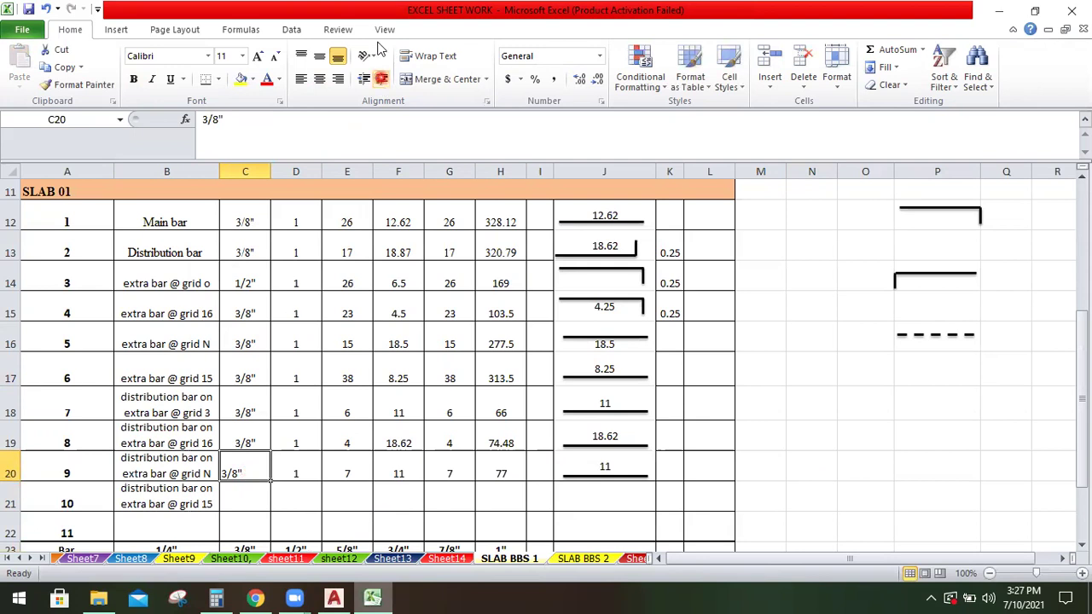
pyautogui.click(322, 78)
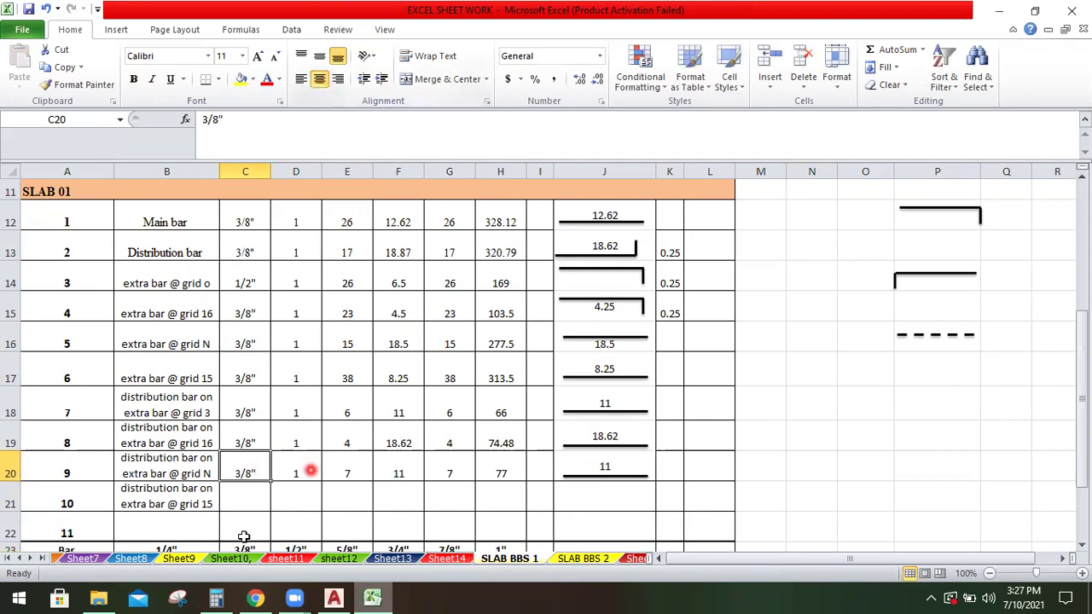
pyautogui.click(248, 508)
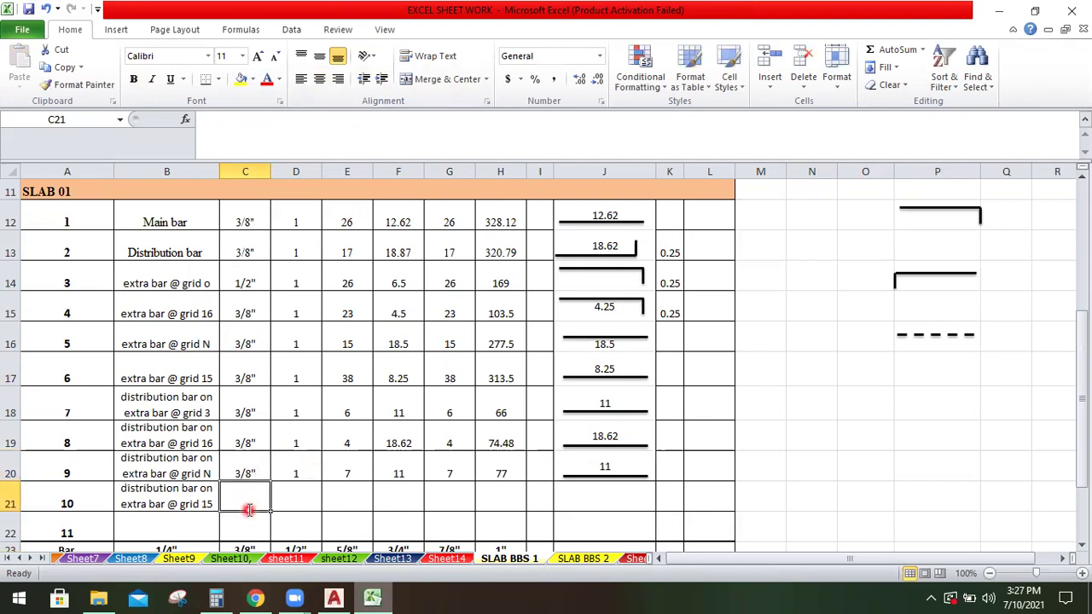
pyautogui.write('3/8"')
pyautogui.click(282, 509)
pyautogui.write('1')
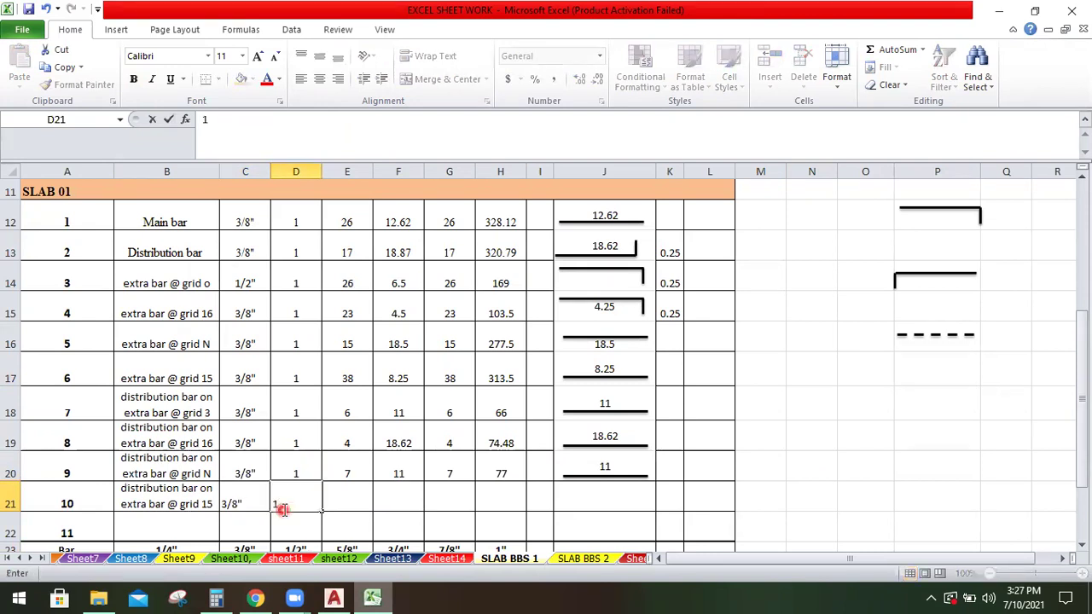
pyautogui.press('Tab')
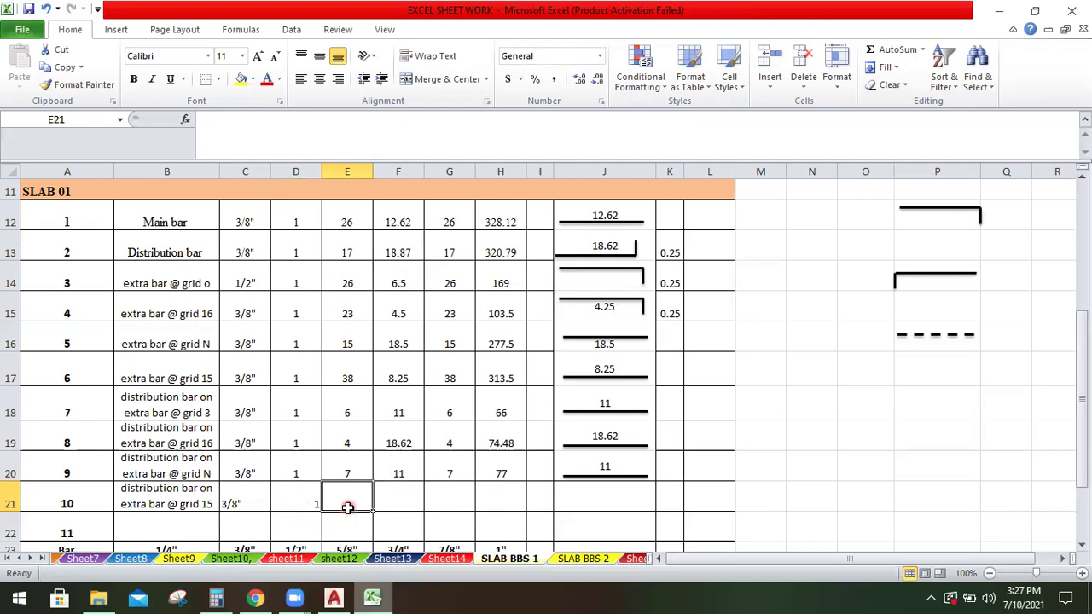
# Switch to the AutoCAD drawing and examine the 3'-9" extra bar and its extent for item 10
pyautogui.click(335, 597)
pyautogui.scroll(-3, 275, 205)
pyautogui.write('c')
pyautogui.press('Return')
pyautogui.press('Return')
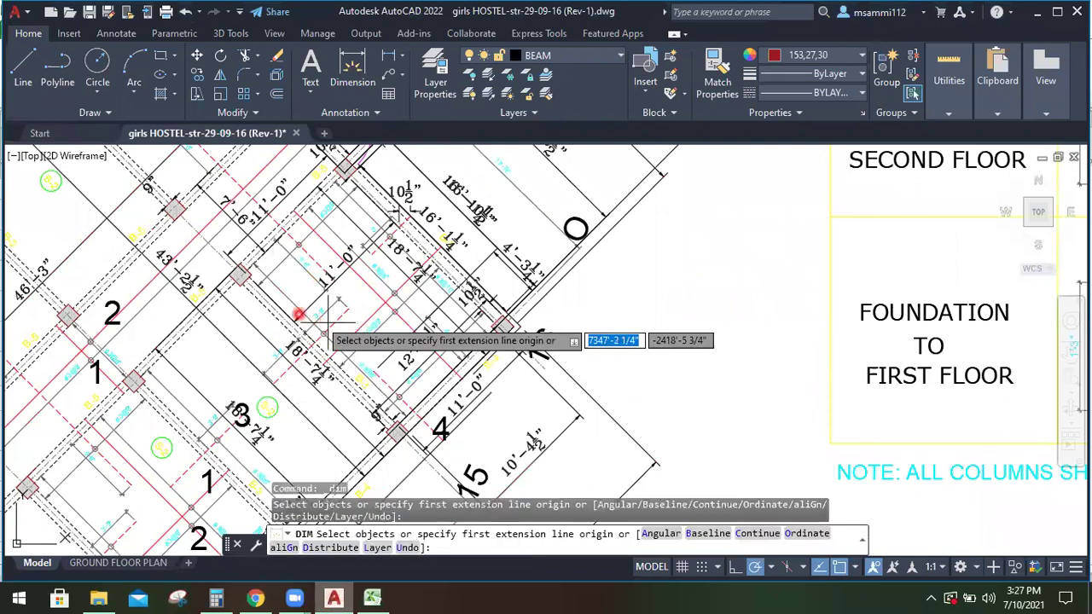
pyautogui.scroll(2, 301, 346)
pyautogui.scroll(4, 301, 345)
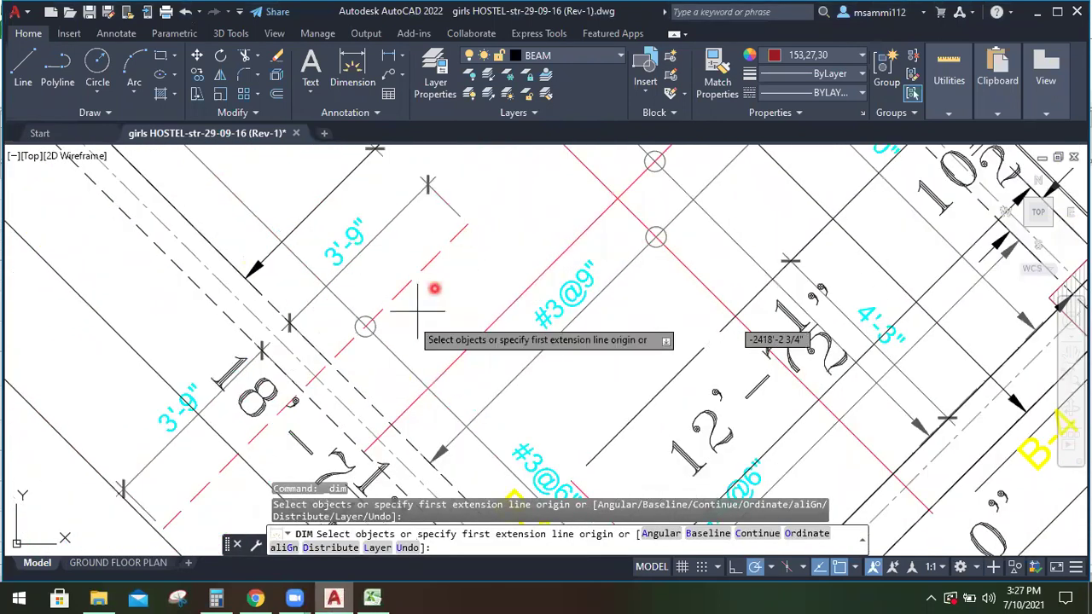
pyautogui.press('Return')
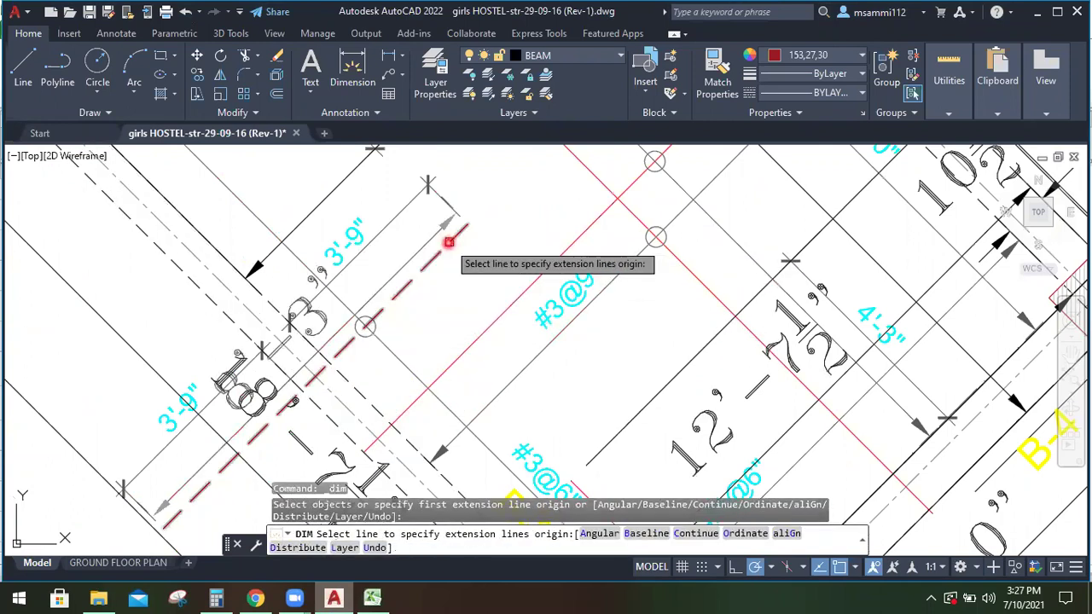
pyautogui.press('Escape')
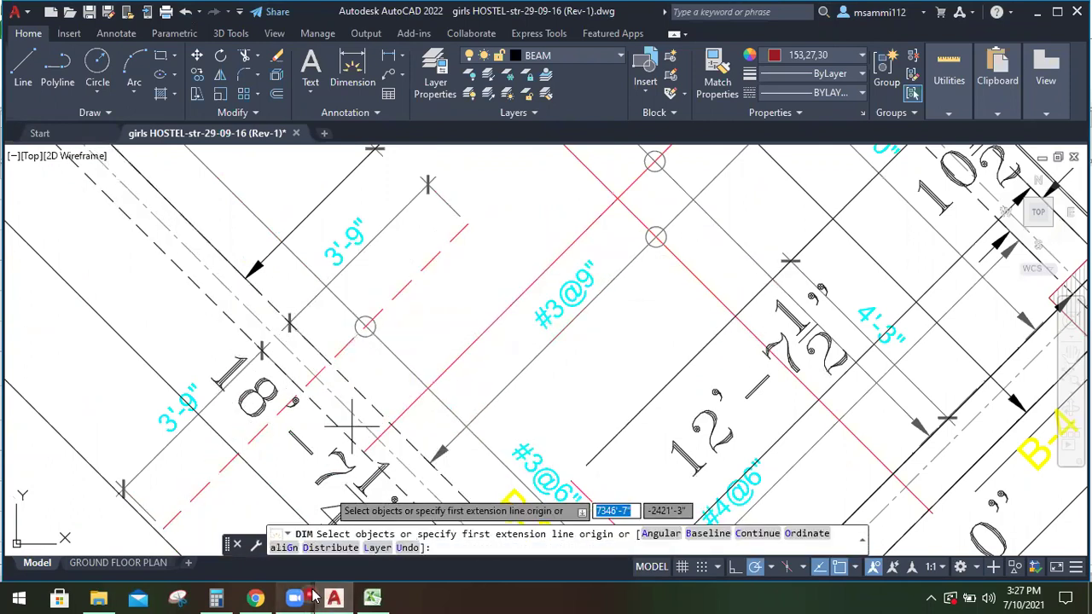
# Open the calculator and divide 3.75 by 0.83 to work out the number of distribution bars for item 10
pyautogui.hotkey('alt', 'Tab')
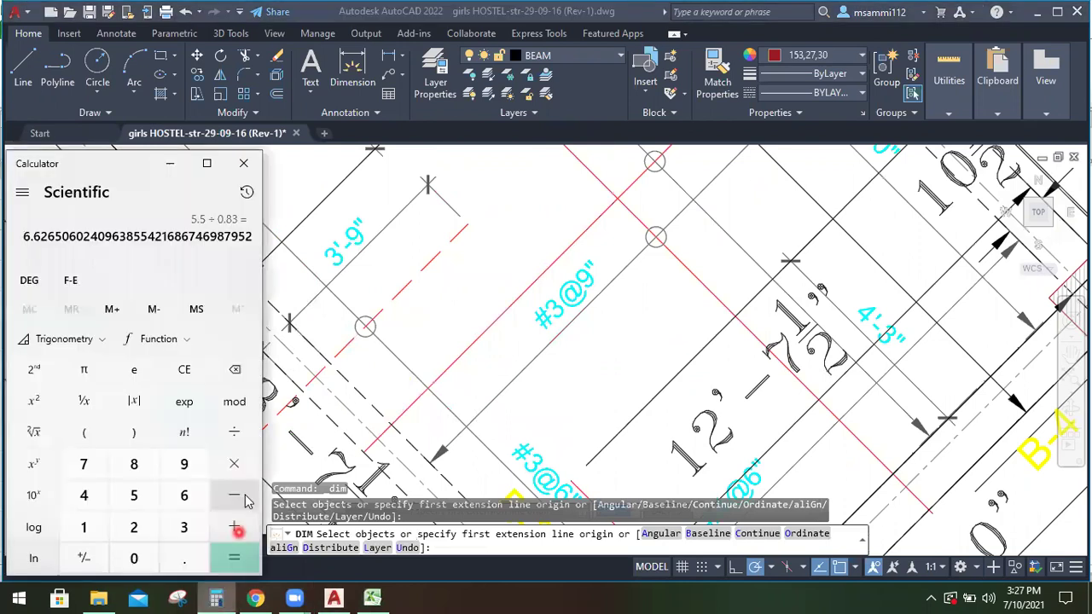
pyautogui.click(189, 529)
pyautogui.click(188, 559)
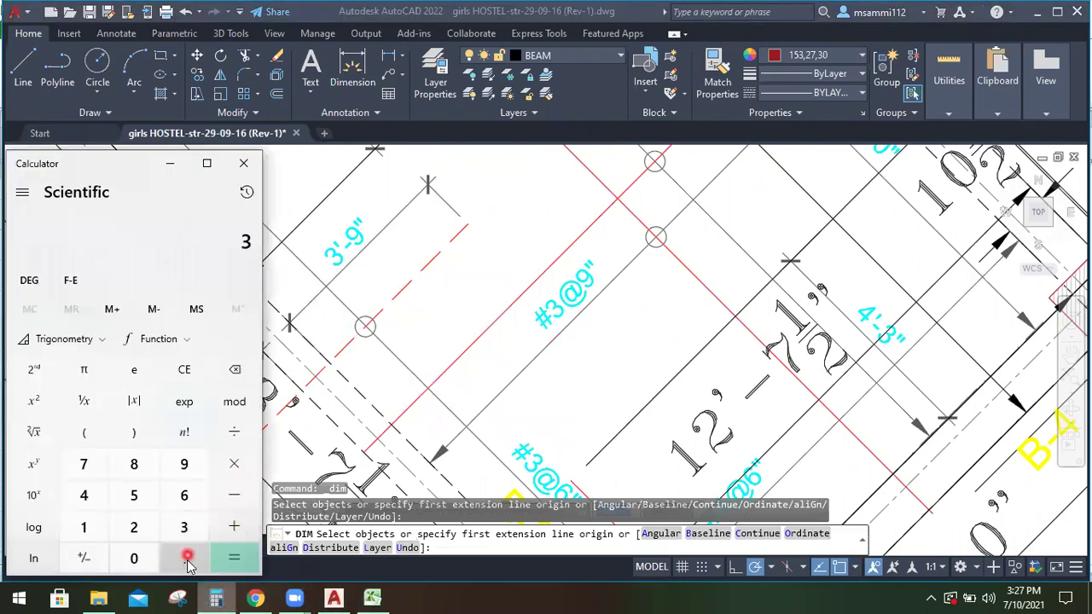
pyautogui.click(107, 493)
pyautogui.click(88, 468)
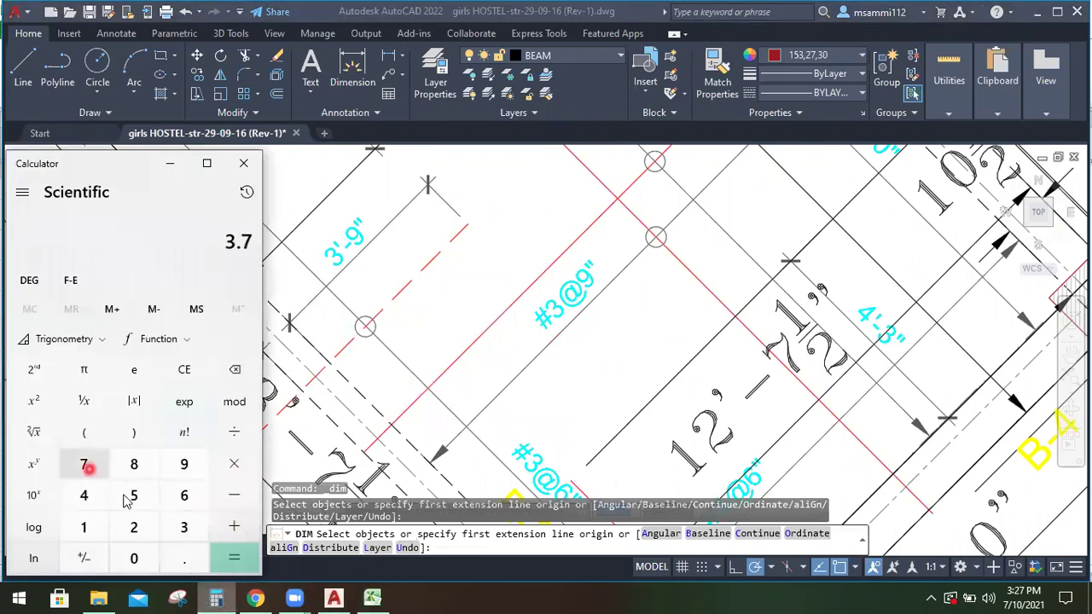
pyautogui.click(132, 497)
pyautogui.click(213, 443)
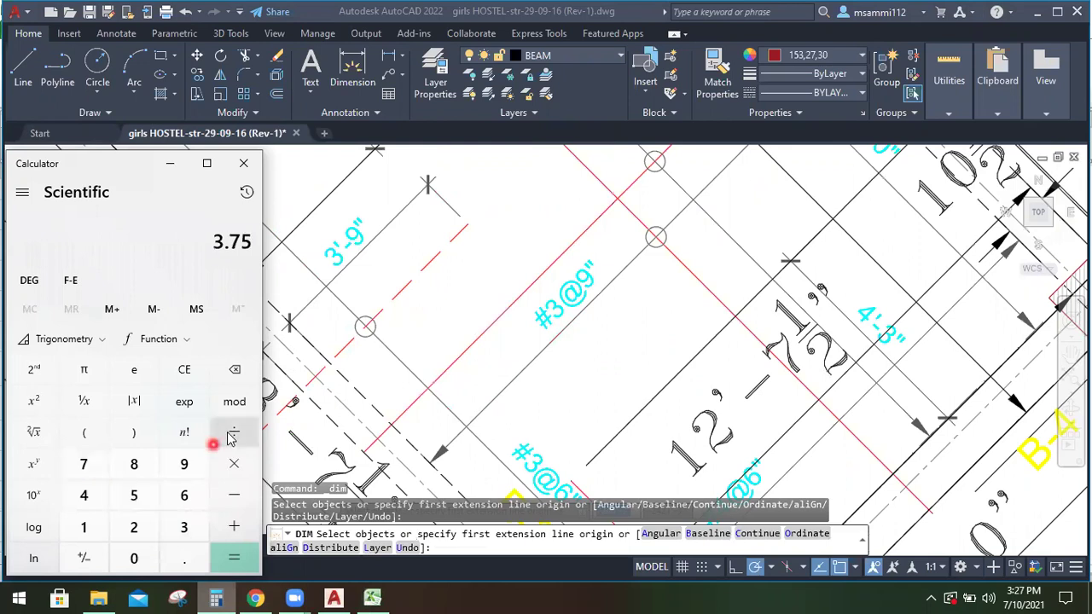
pyautogui.click(171, 547)
pyautogui.click(145, 556)
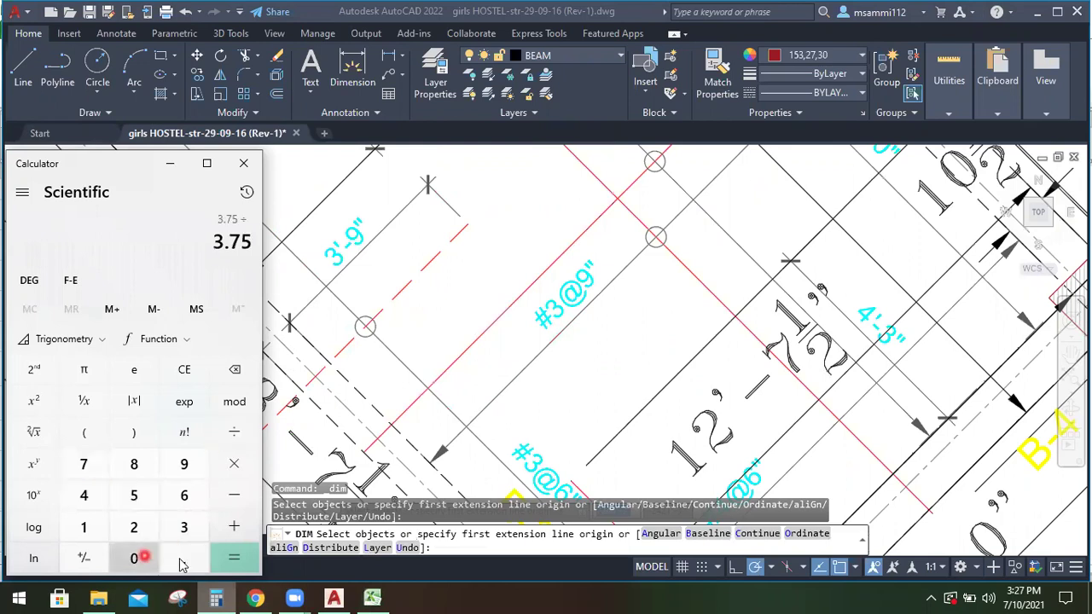
pyautogui.click(180, 558)
pyautogui.click(140, 468)
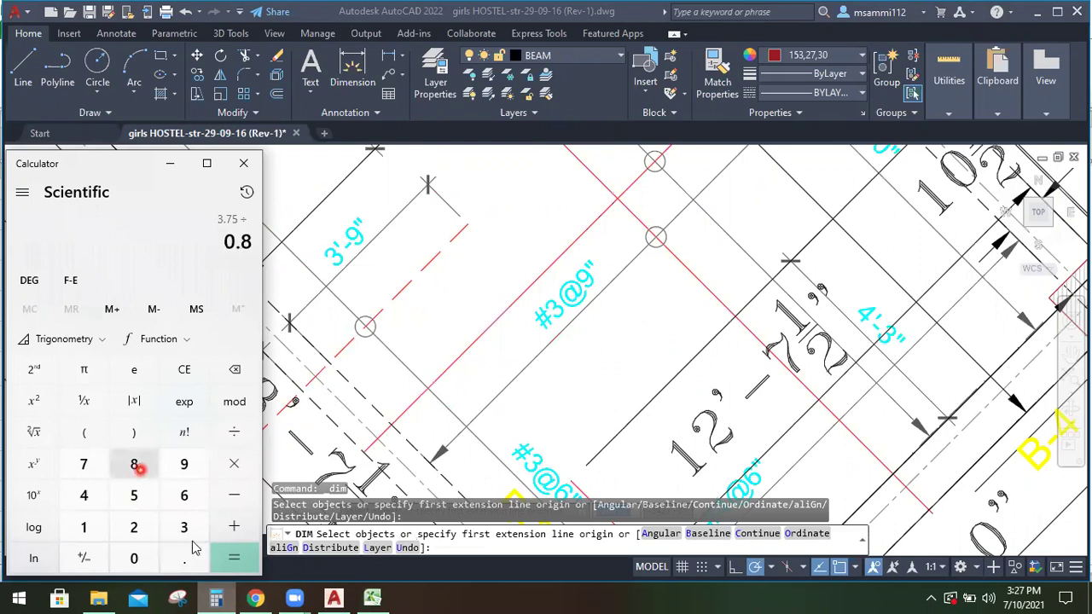
pyautogui.click(187, 534)
pyautogui.click(234, 557)
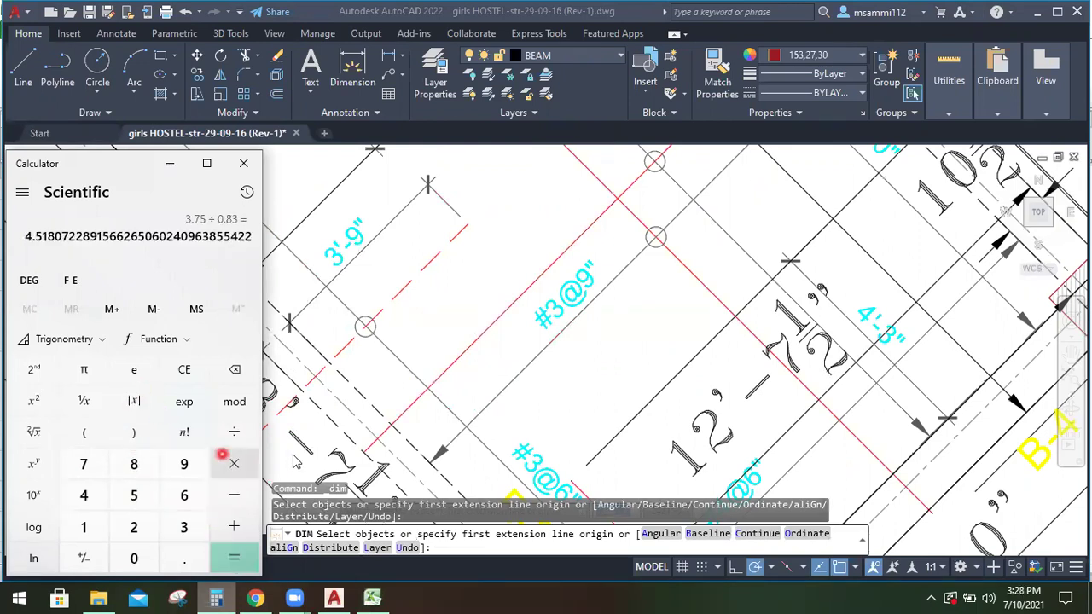
# Switch to the Excel schedule and enter 5 as item 10's number of bars in E21
pyautogui.click(372, 597)
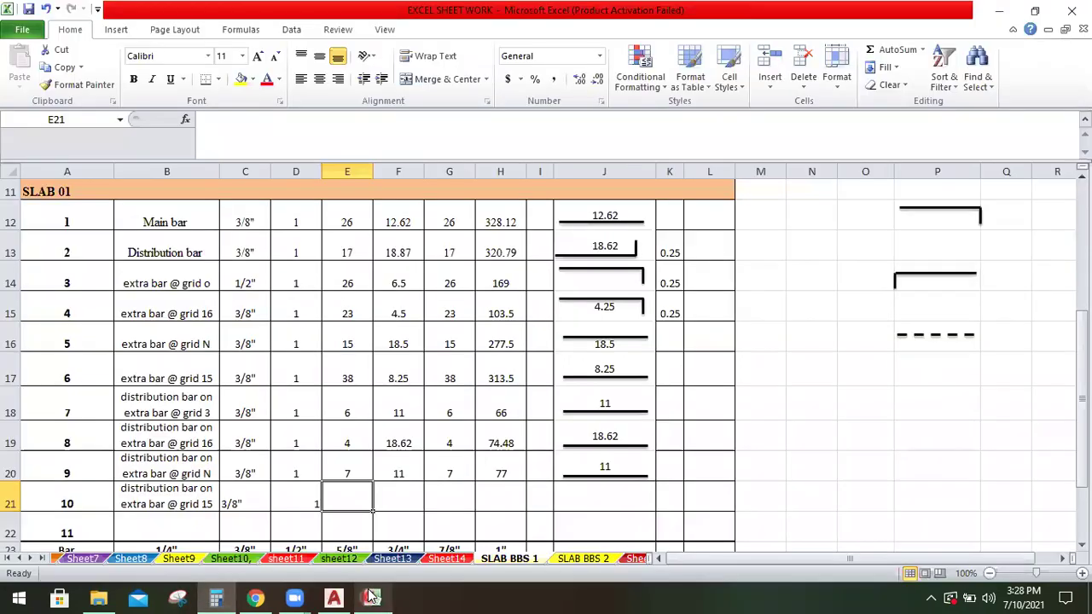
pyautogui.write('5')
pyautogui.press('Tab')
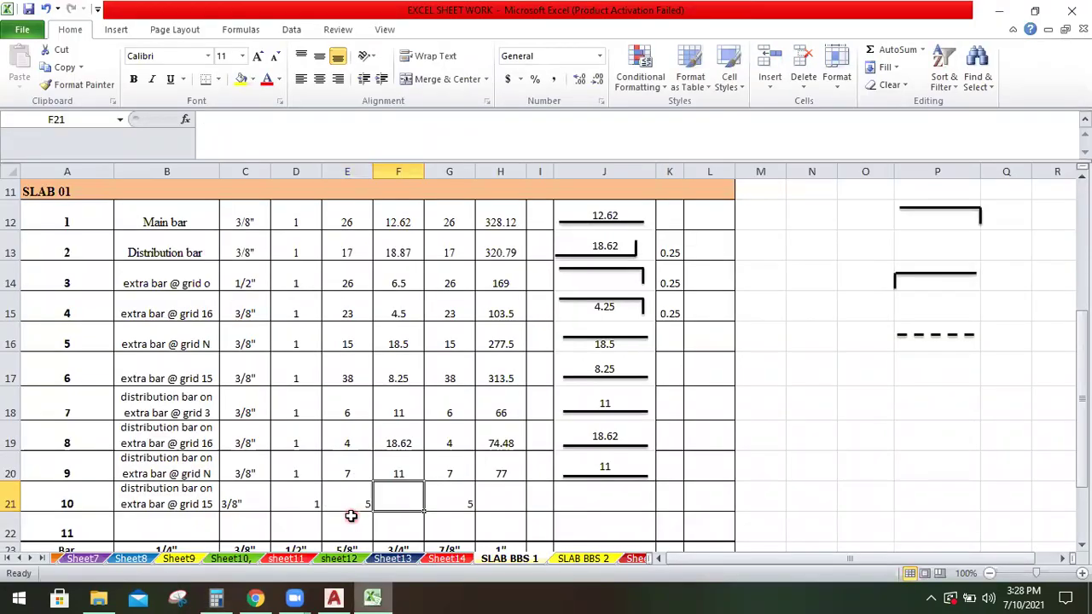
# Switch to the AutoCAD drawing and check the span along beam B-3 for the length of item 10's distribution bars
pyautogui.click(333, 596)
pyautogui.scroll(-2, 375, 328)
pyautogui.scroll(-2, 375, 324)
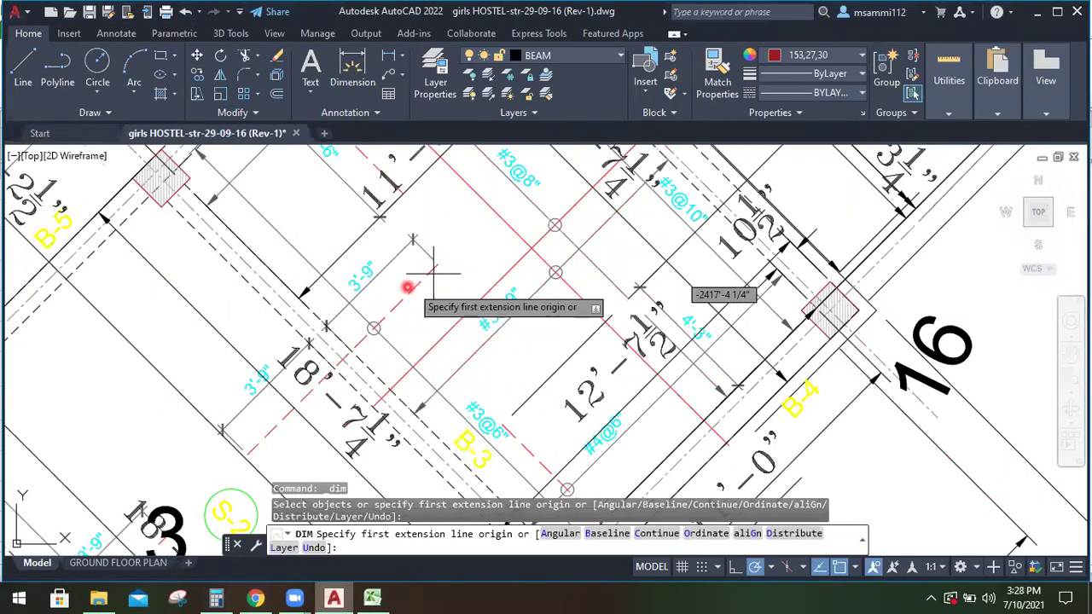
pyautogui.scroll(-2, 357, 281)
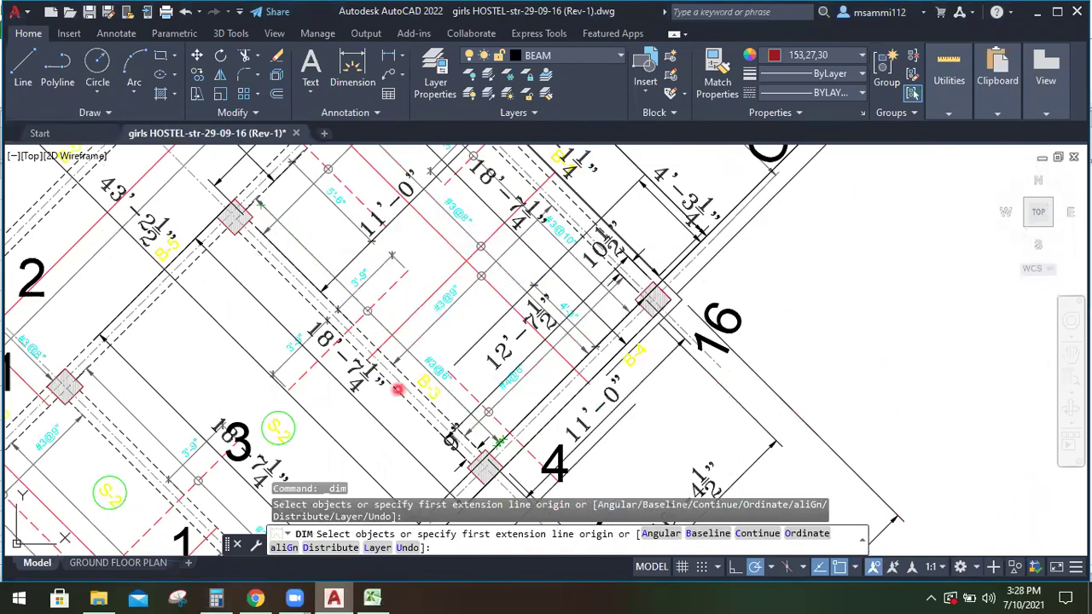
pyautogui.press('Return')
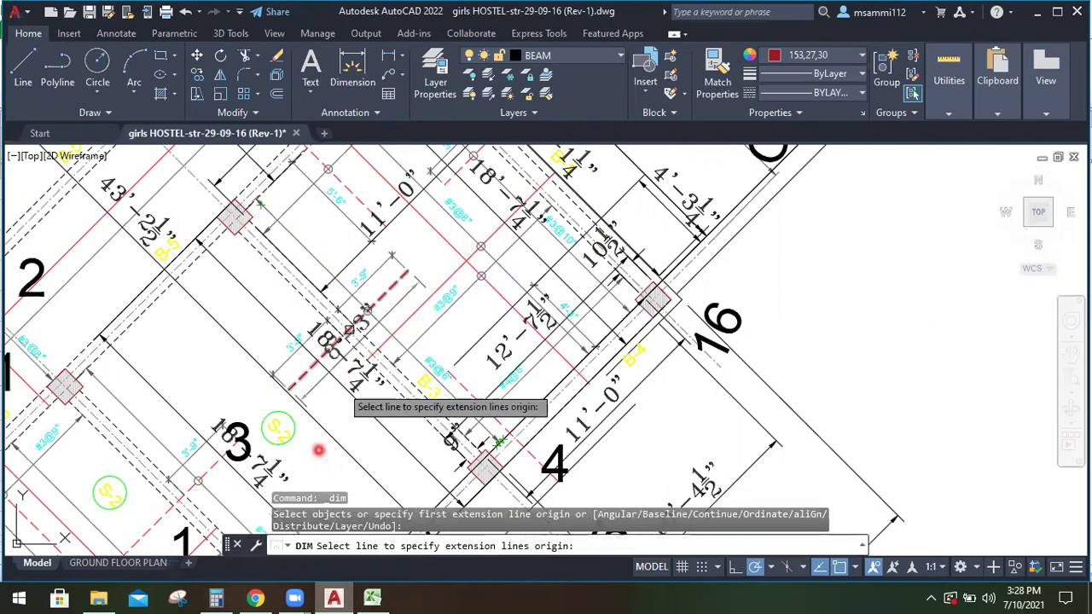
pyautogui.click(372, 470)
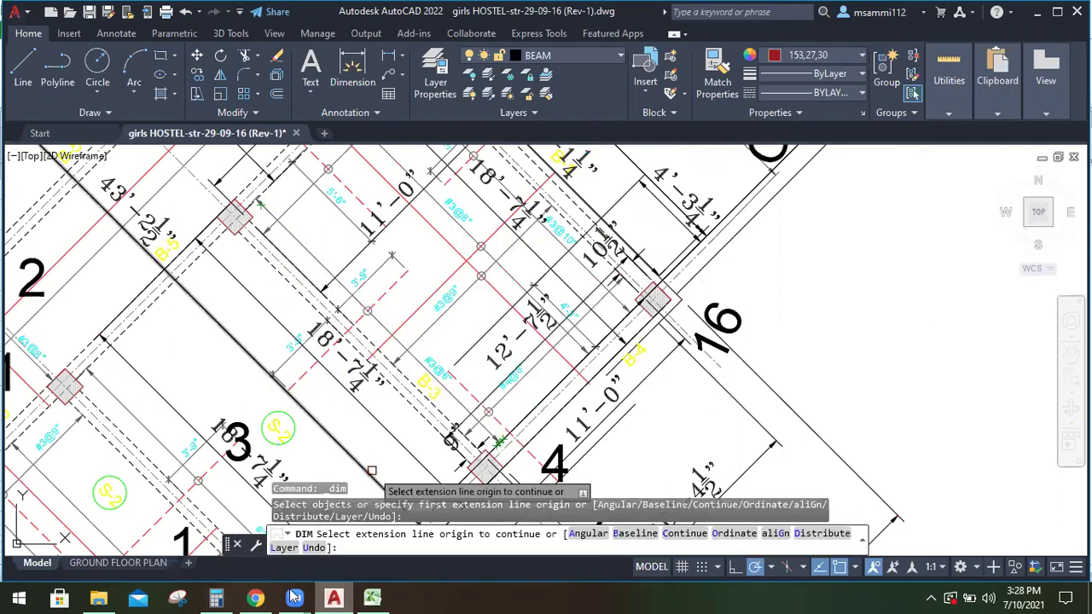
# Switch to the Excel schedule and enter 18.62 as item 10's bar length in F21
pyautogui.click(372, 597)
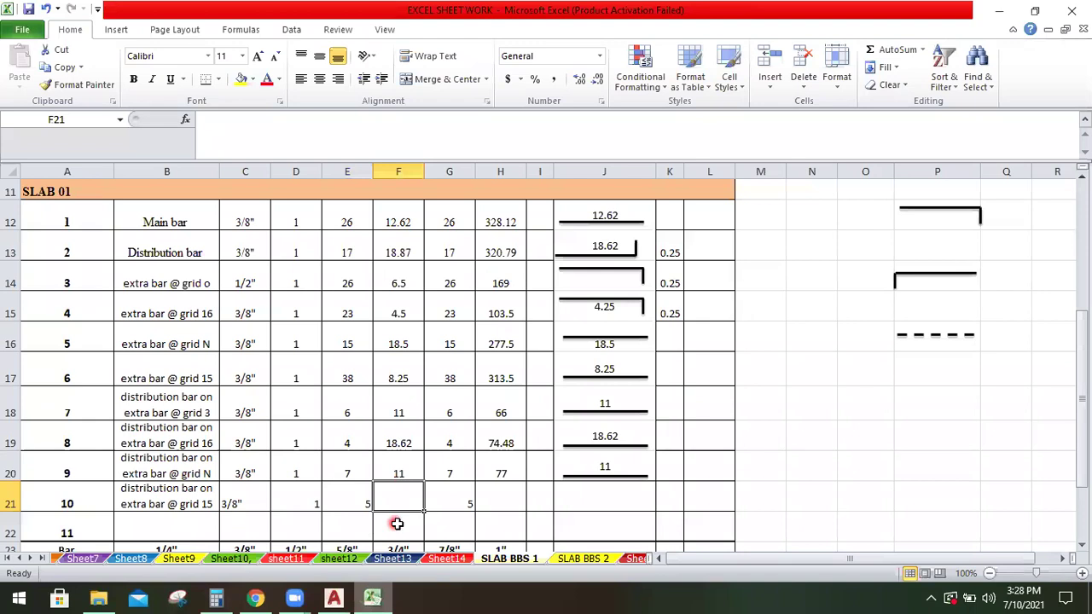
pyautogui.write('18')
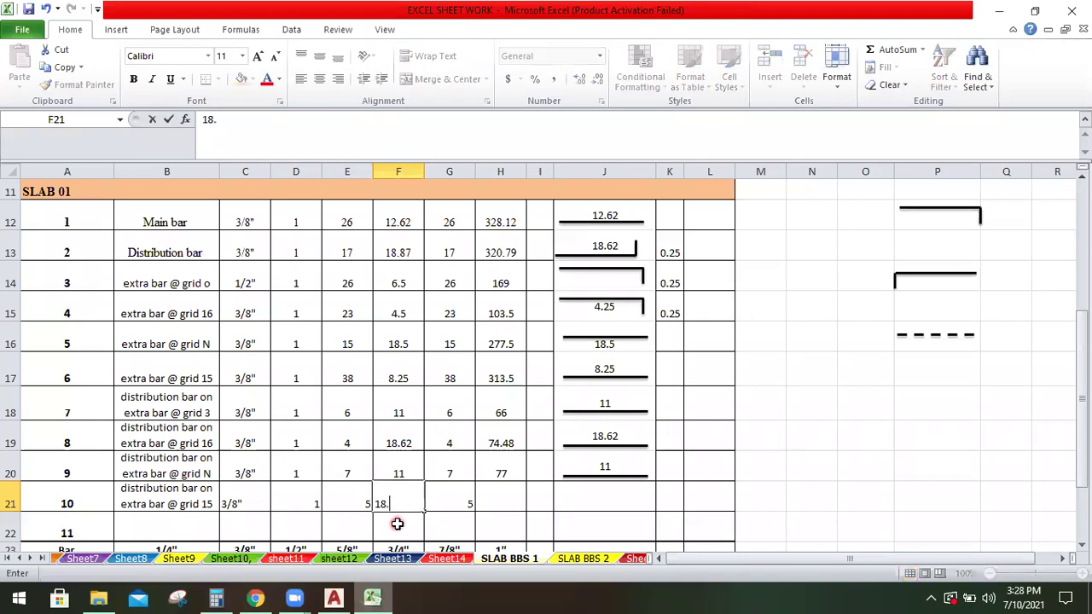
pyautogui.write('.62')
pyautogui.click(515, 498)
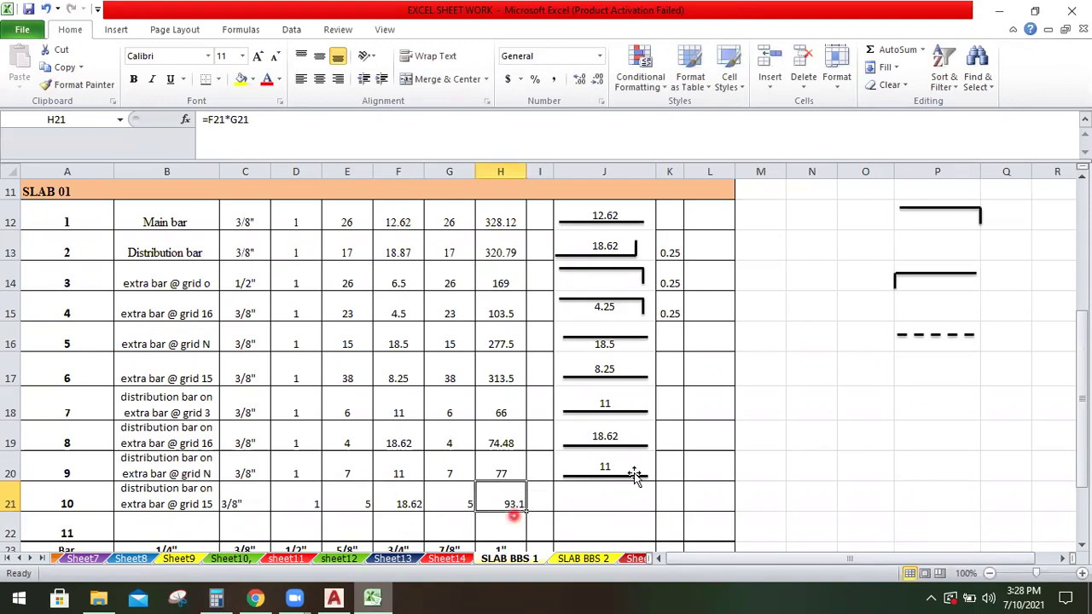
# Copy item 9's bar shape and its label from J20 into J21 for item 10
pyautogui.click(638, 463)
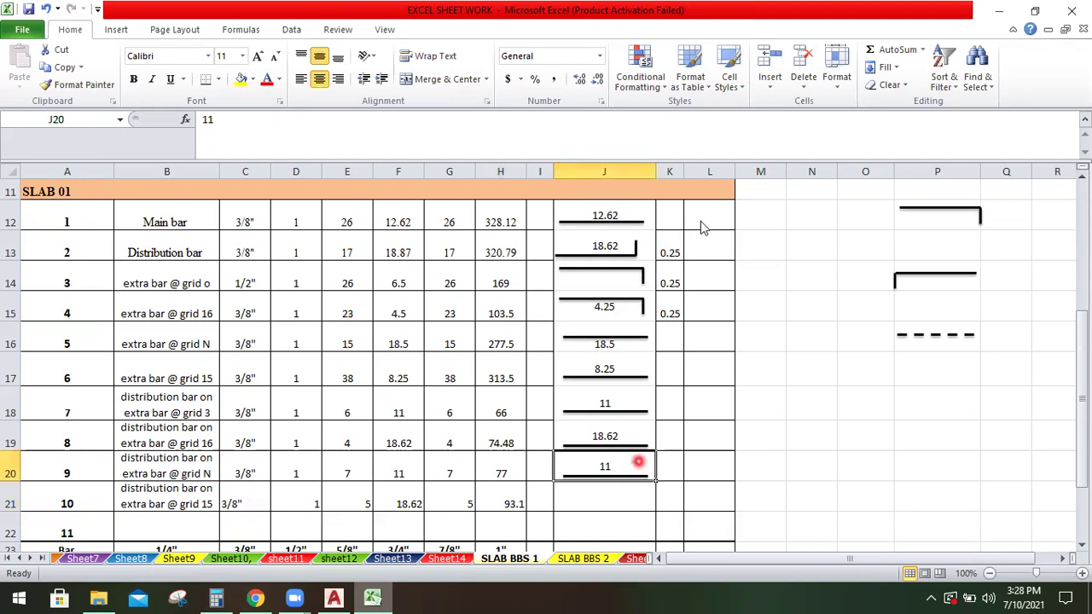
pyautogui.rightClick(639, 465)
pyautogui.click(694, 206)
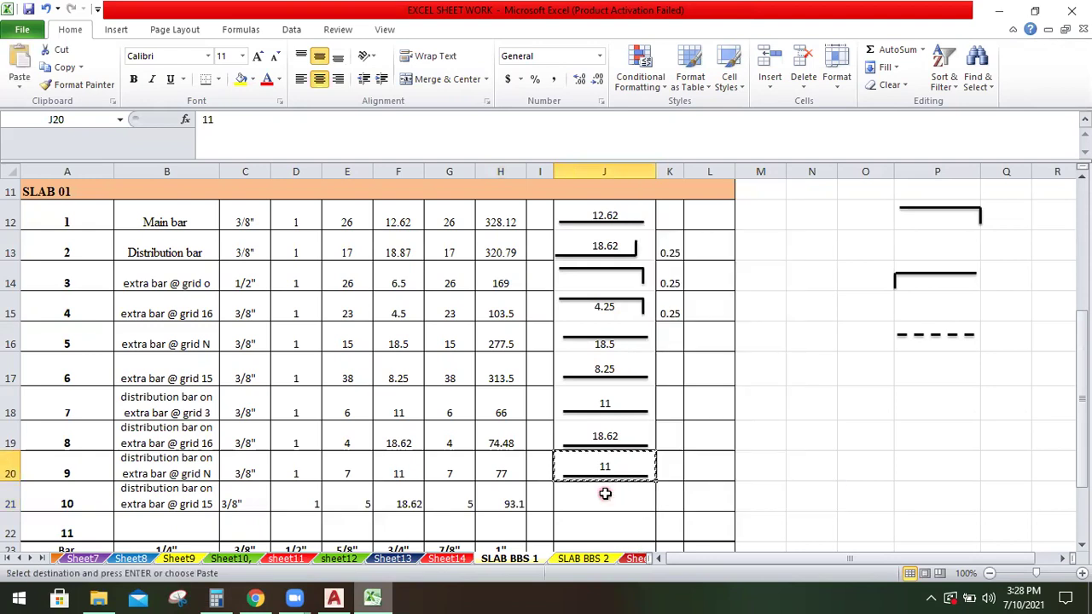
pyautogui.click(604, 494)
pyautogui.rightClick(604, 493)
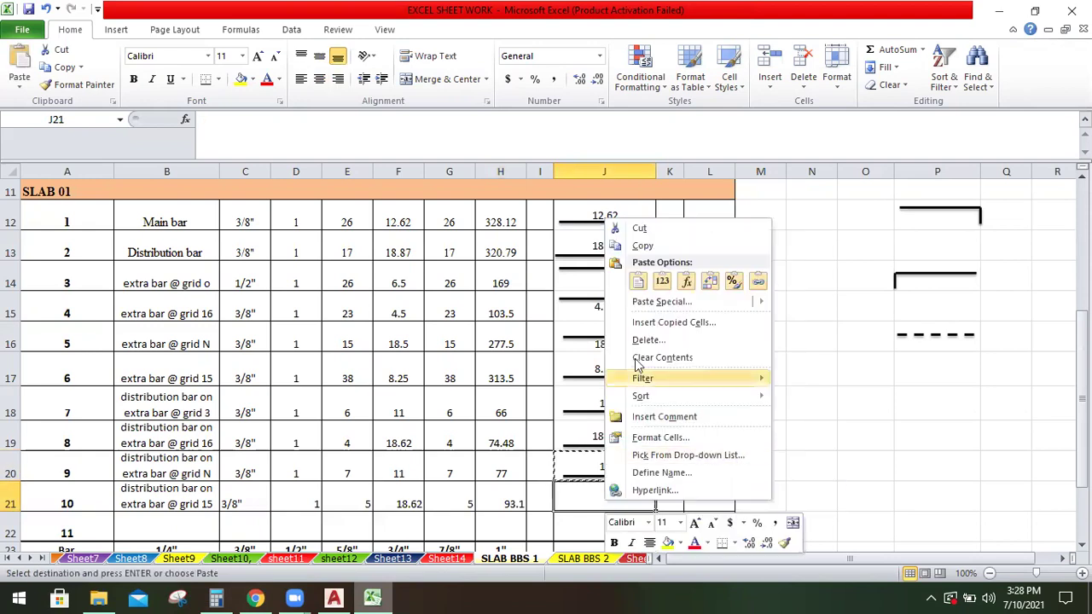
pyautogui.click(638, 283)
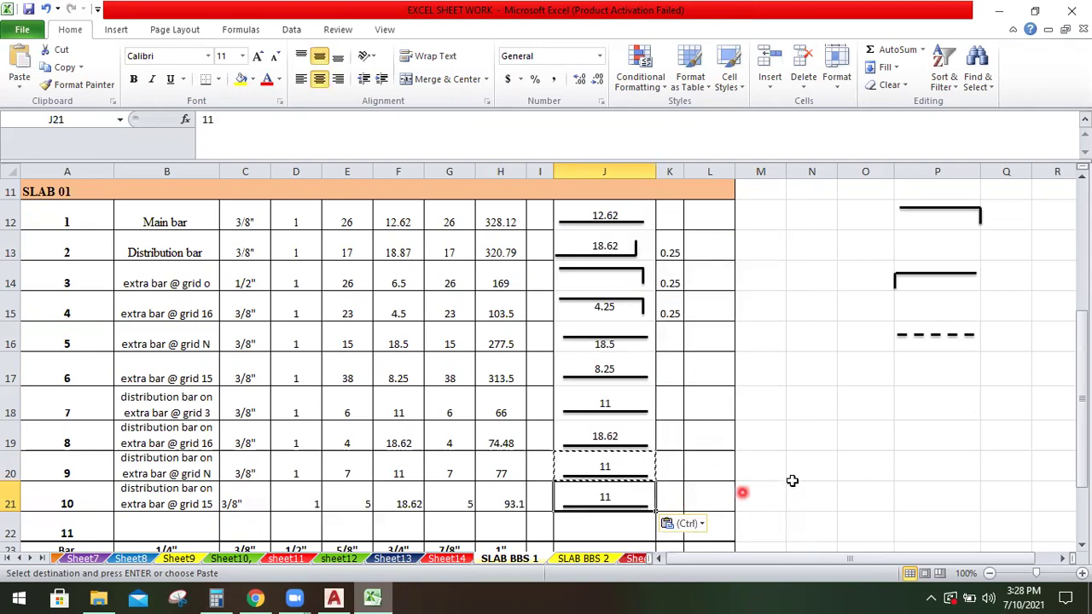
pyautogui.press('Escape')
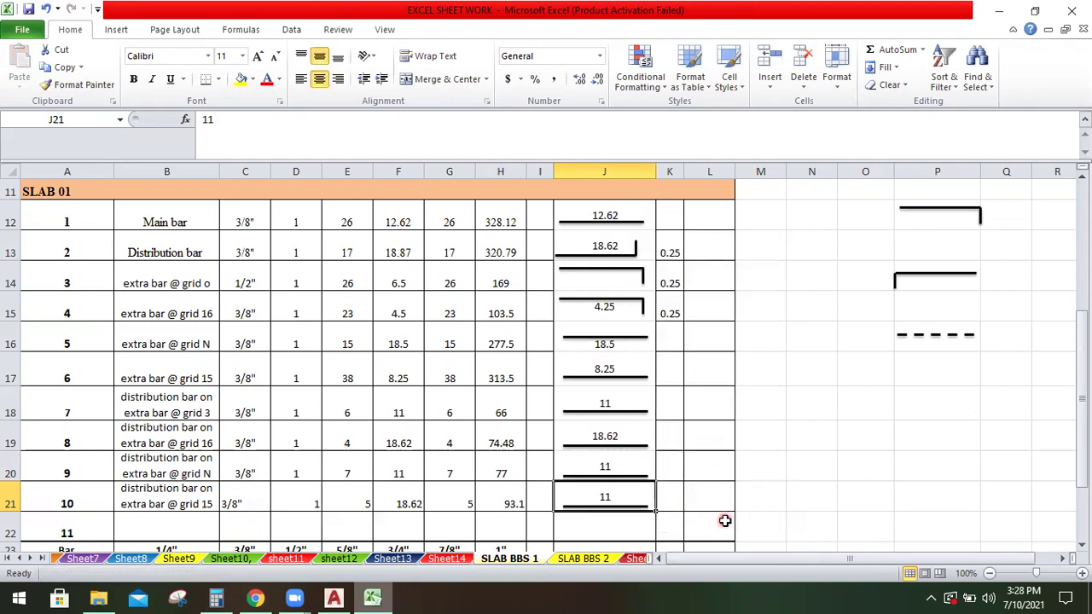
# Centre item 10's values horizontally in C21:H21
pyautogui.moveTo(244, 496); pyautogui.dragTo(511, 503)
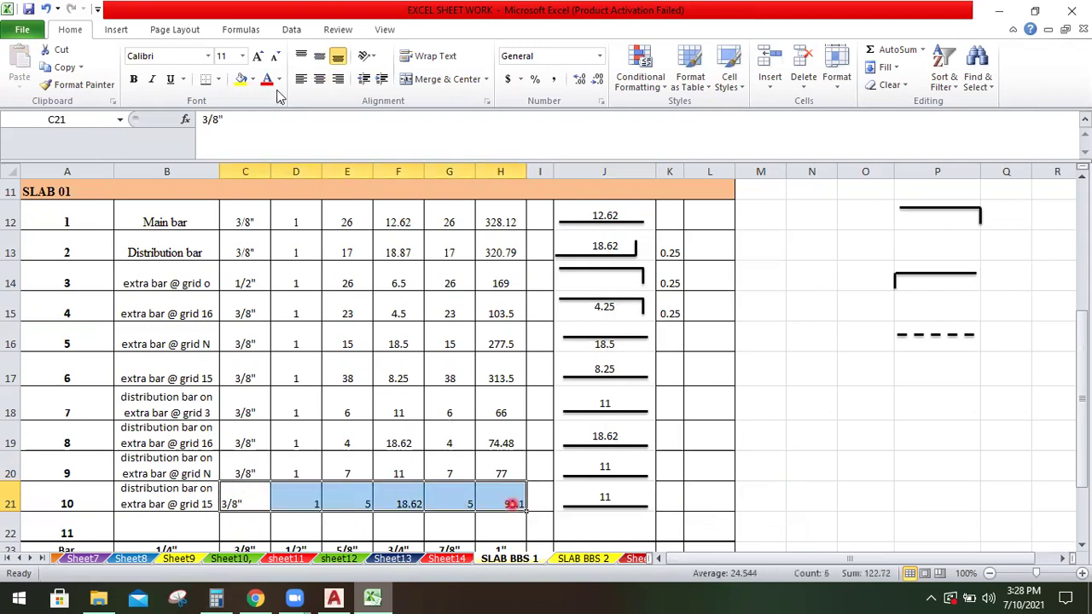
pyautogui.click(319, 79)
pyautogui.click(886, 397)
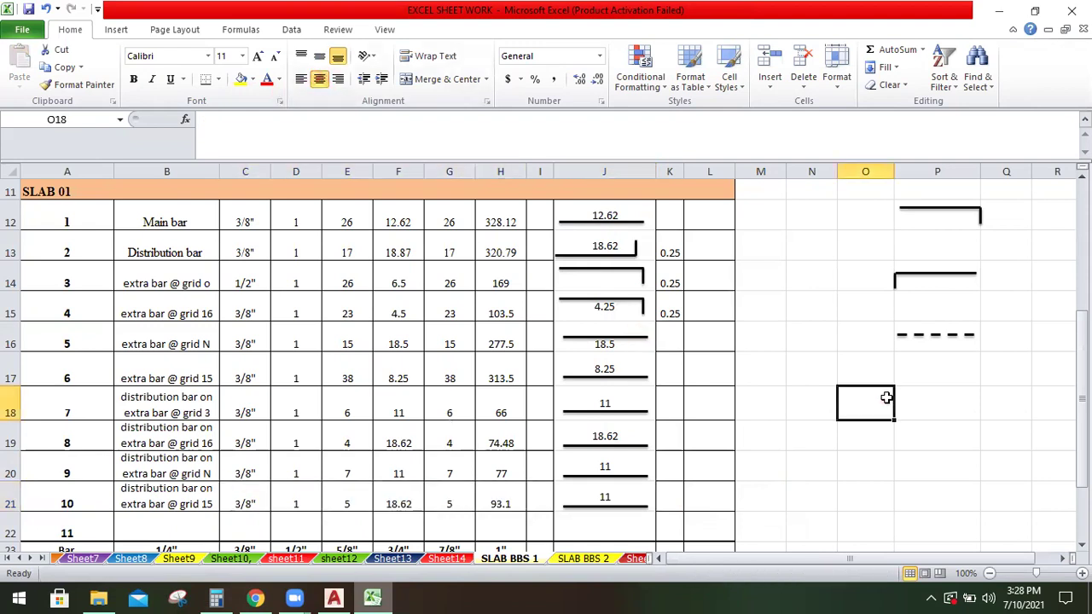
# Switch to the AutoCAD drawing and check the slab panel's bars near grids 15 and 16 against the items scheduled
pyautogui.click(332, 597)
pyautogui.scroll(-2, 436, 378)
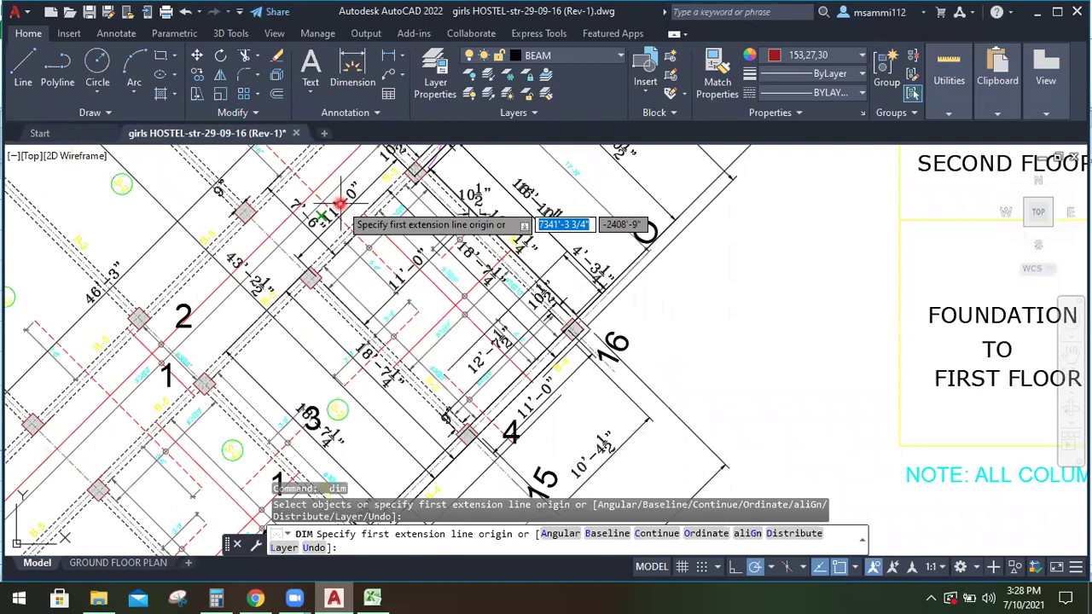
pyautogui.scroll(2, 373, 260)
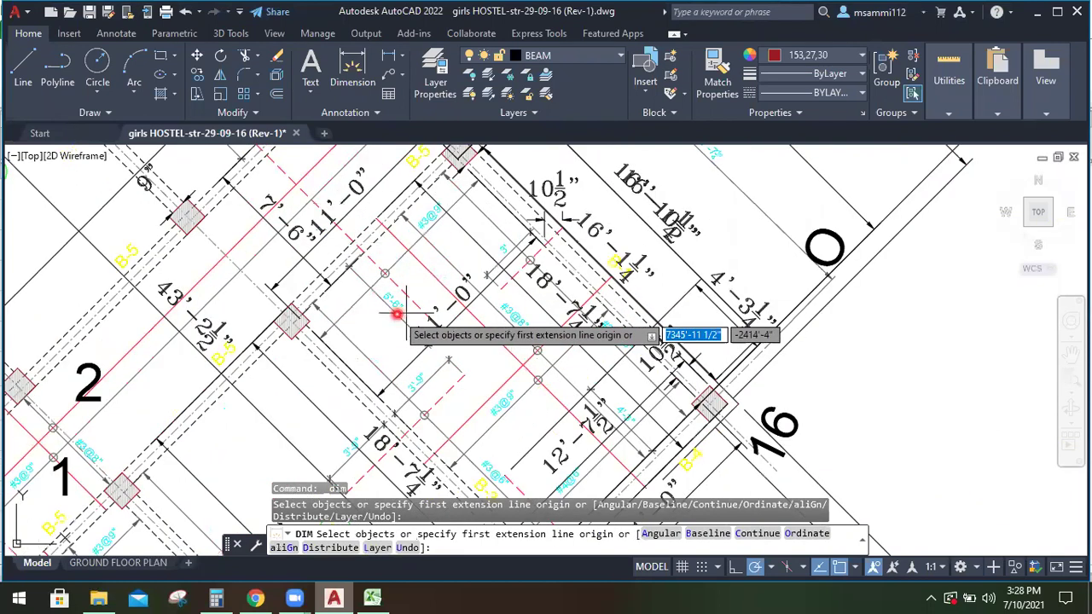
pyautogui.press('Return')
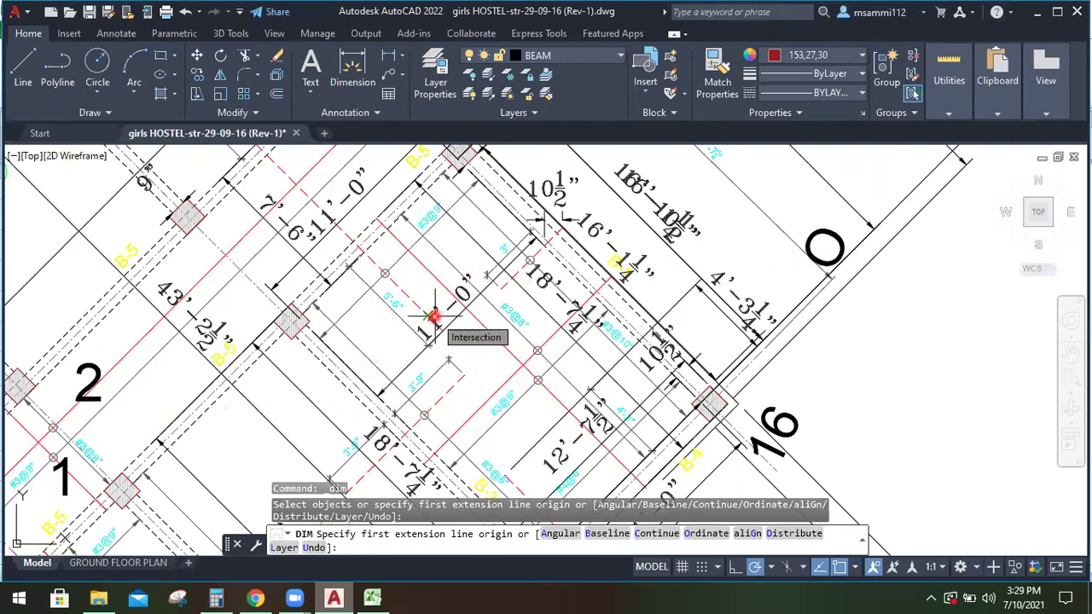
pyautogui.scroll(-2, 437, 321)
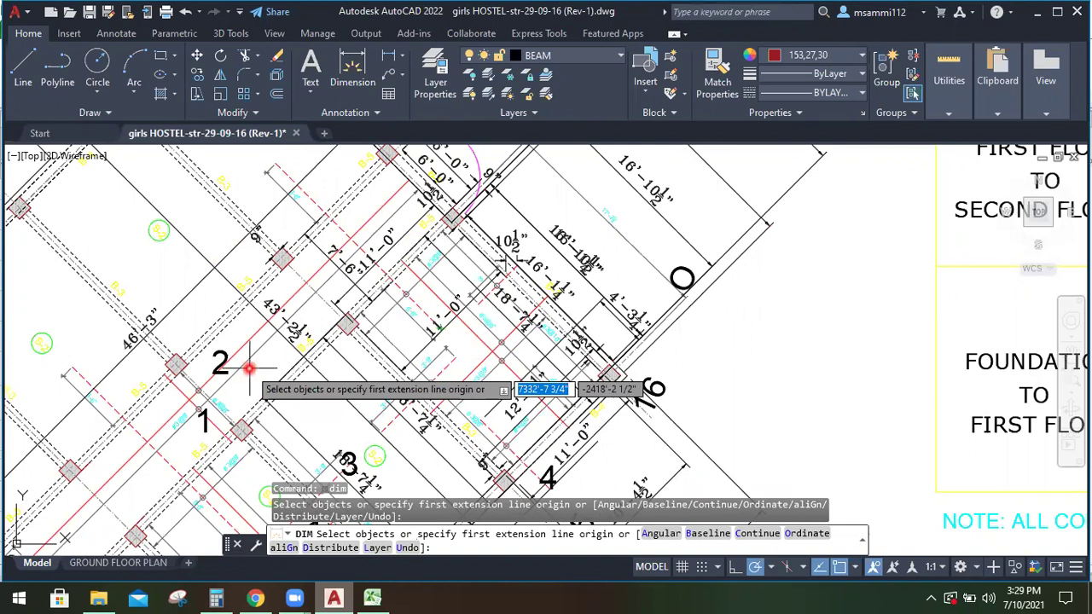
pyautogui.scroll(2, 487, 409)
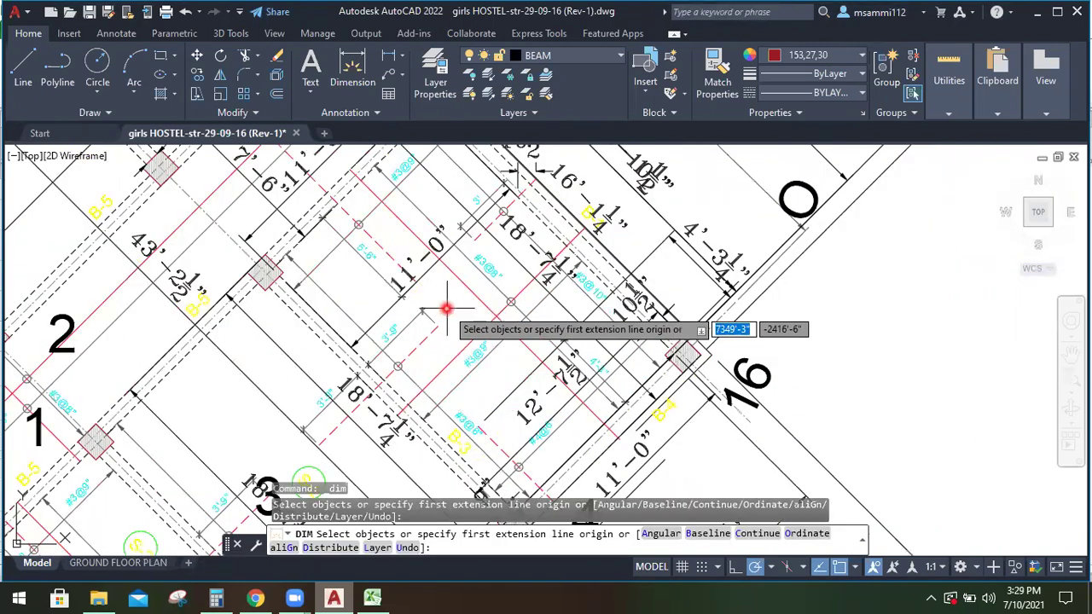
pyautogui.scroll(-2, 446, 309)
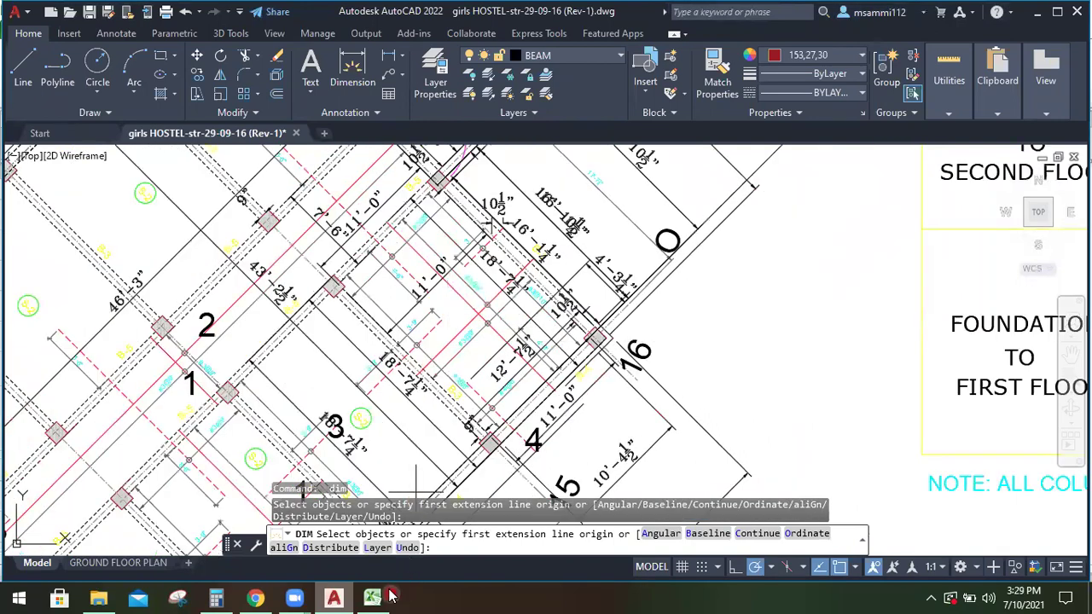
# Switch to the Excel schedule and review items 1 to 10 with their diameters, plus the bar weight and total rows
pyautogui.click(375, 595)
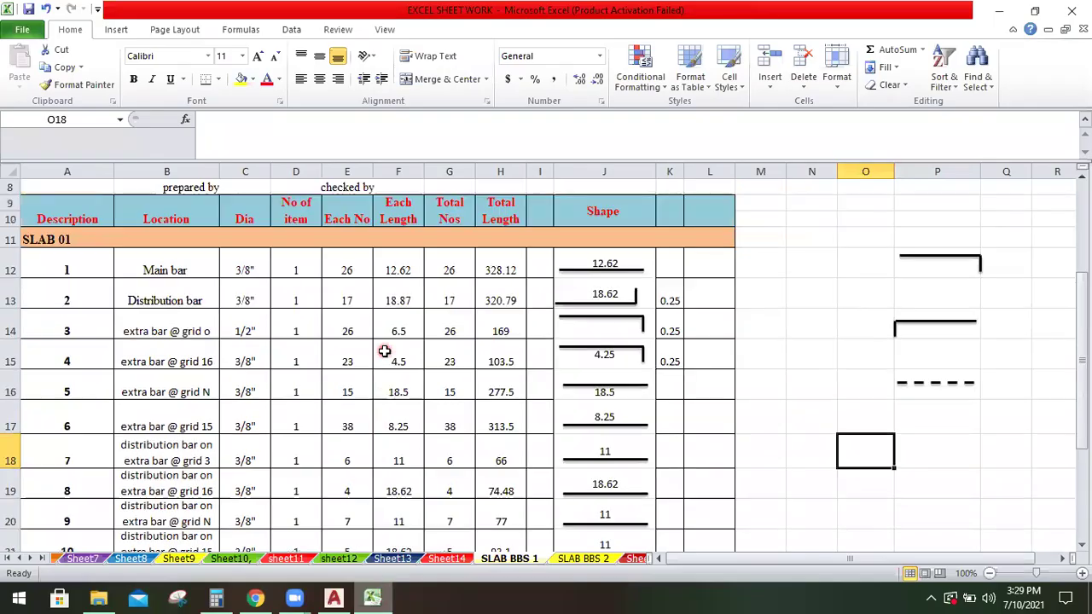
pyautogui.scroll(-1, 384, 352)
pyautogui.scroll(2, 434, 373)
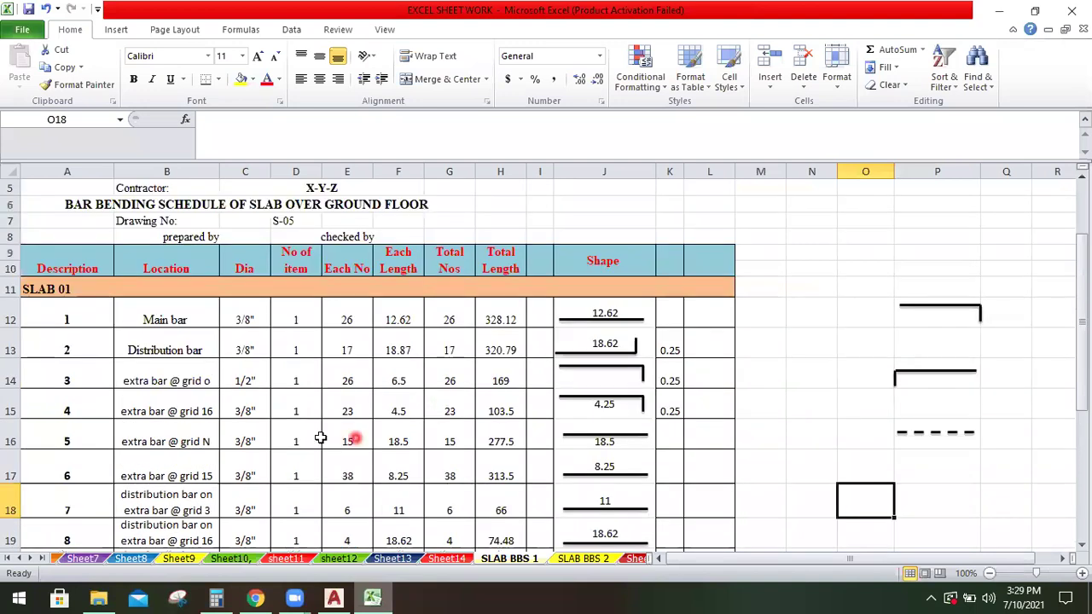
pyautogui.scroll(-2, 358, 451)
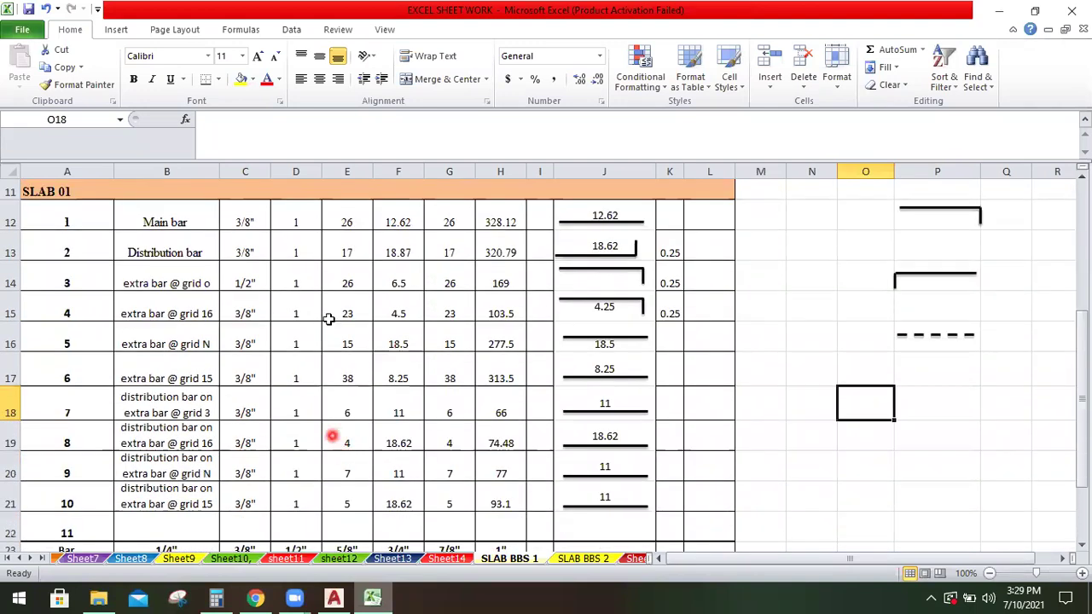
pyautogui.scroll(-2, 365, 358)
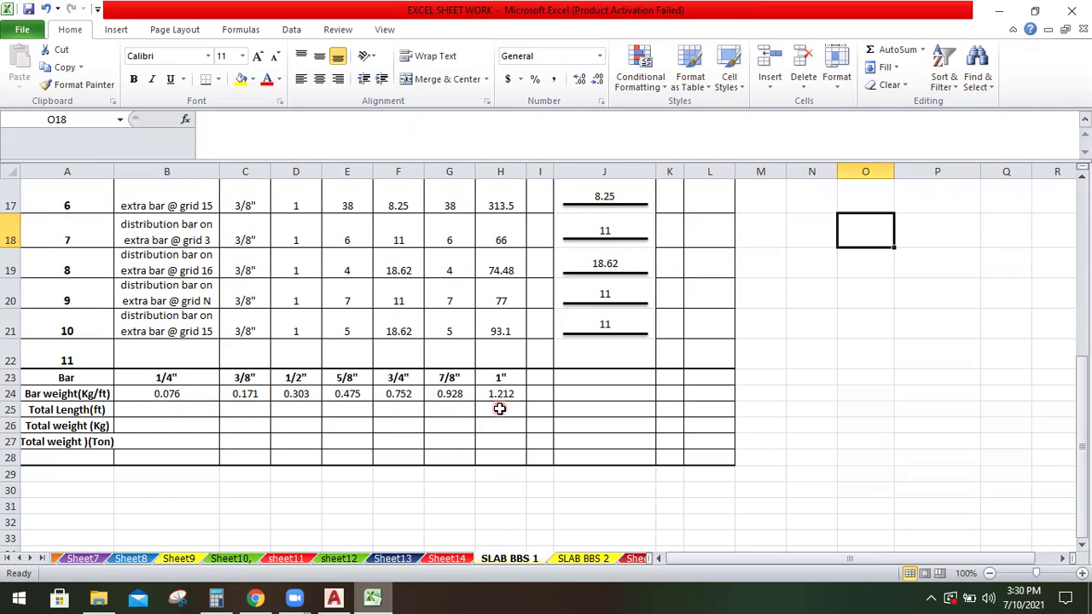
pyautogui.click(518, 361)
pyautogui.scroll(5, 511, 361)
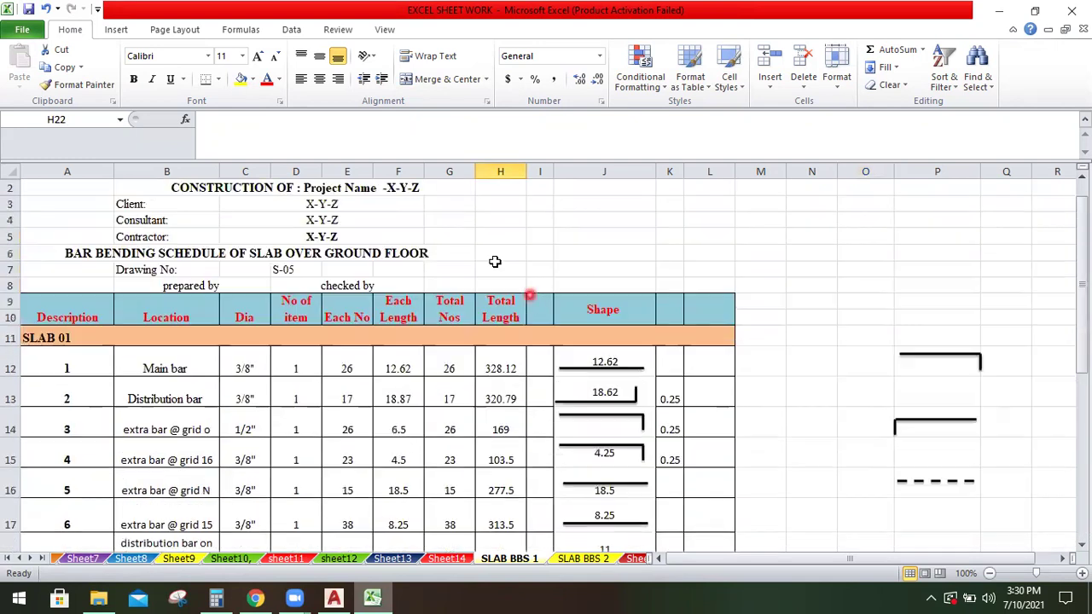
pyautogui.scroll(-2, 502, 362)
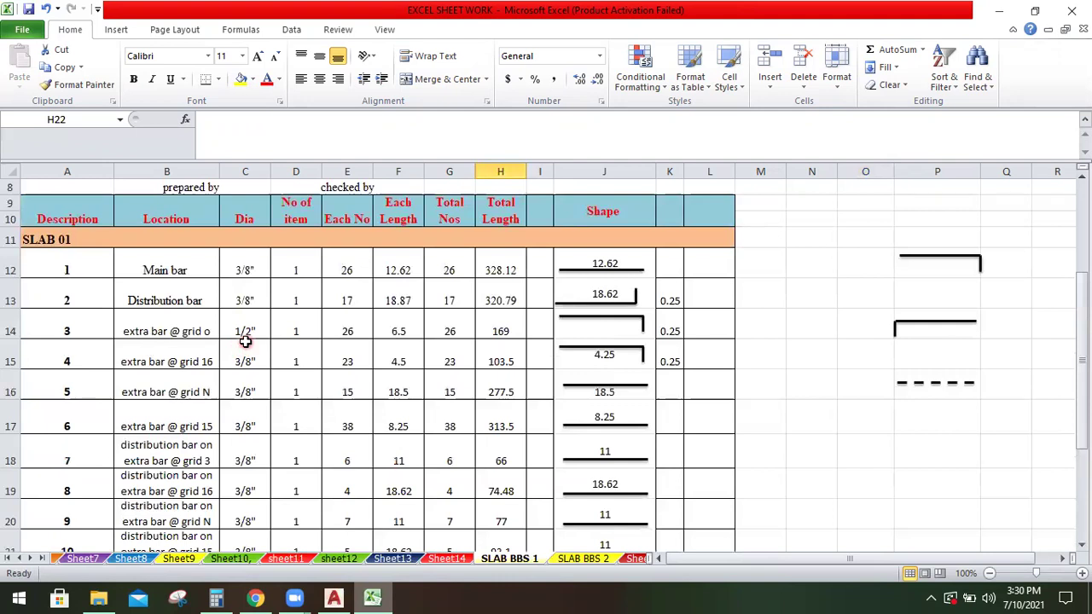
pyautogui.scroll(-2, 245, 341)
pyautogui.scroll(-1, 245, 341)
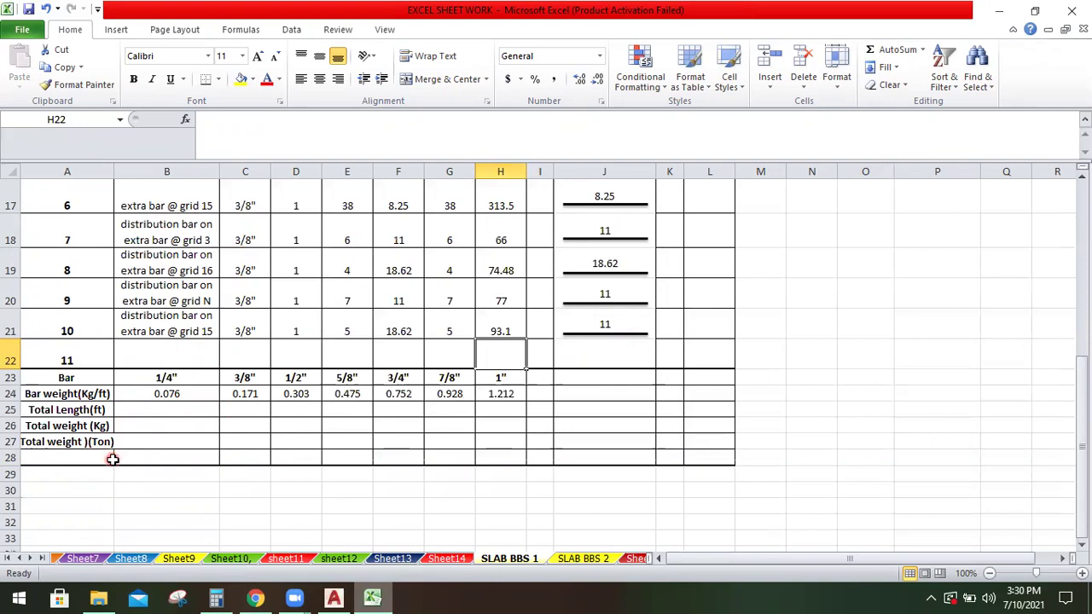
pyautogui.scroll(3, 293, 438)
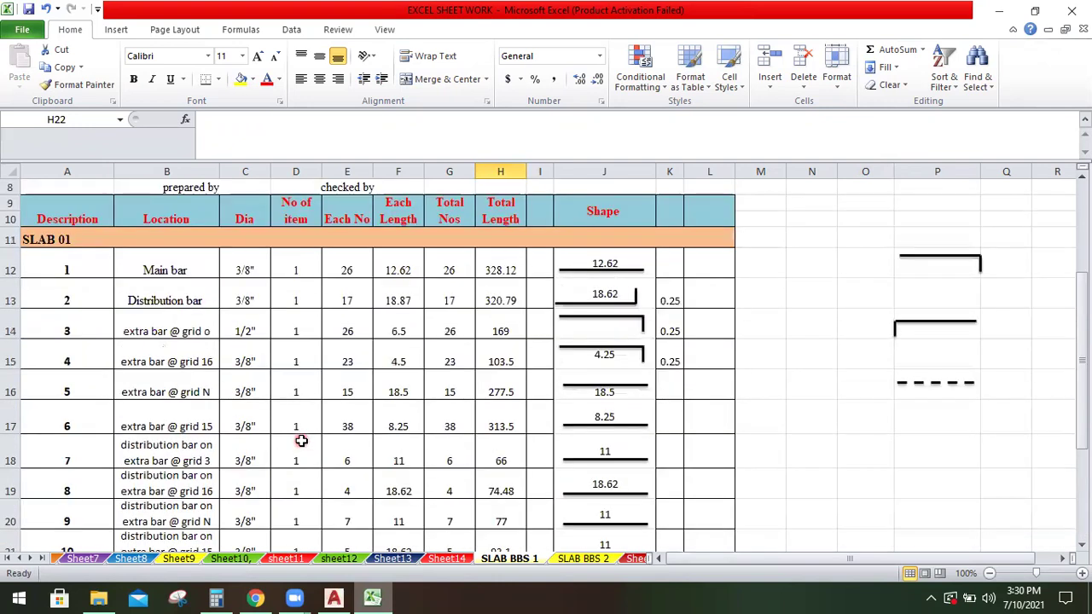
pyautogui.scroll(2, 364, 376)
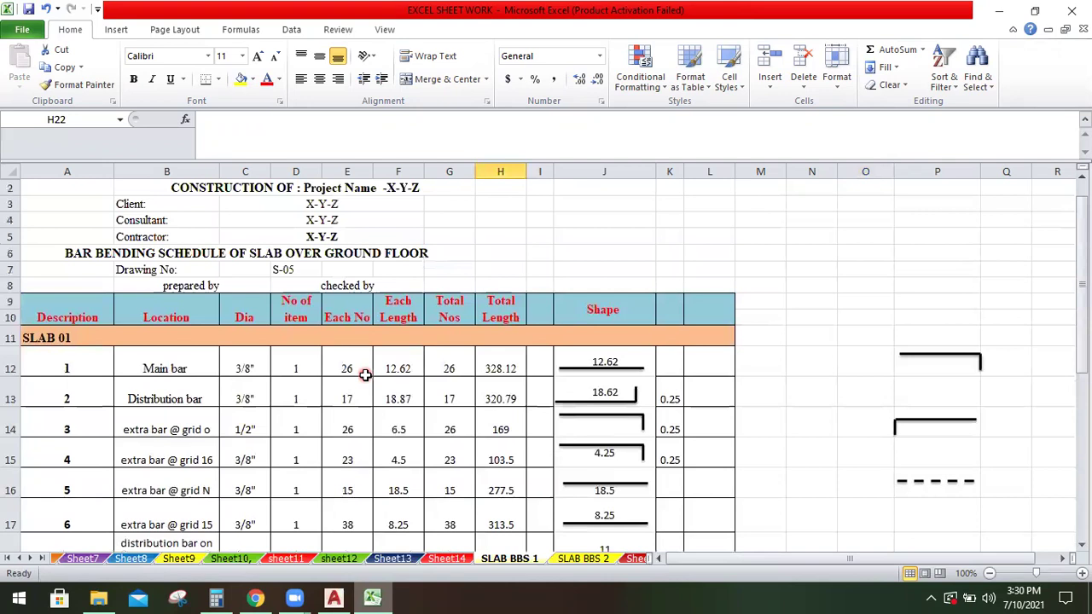